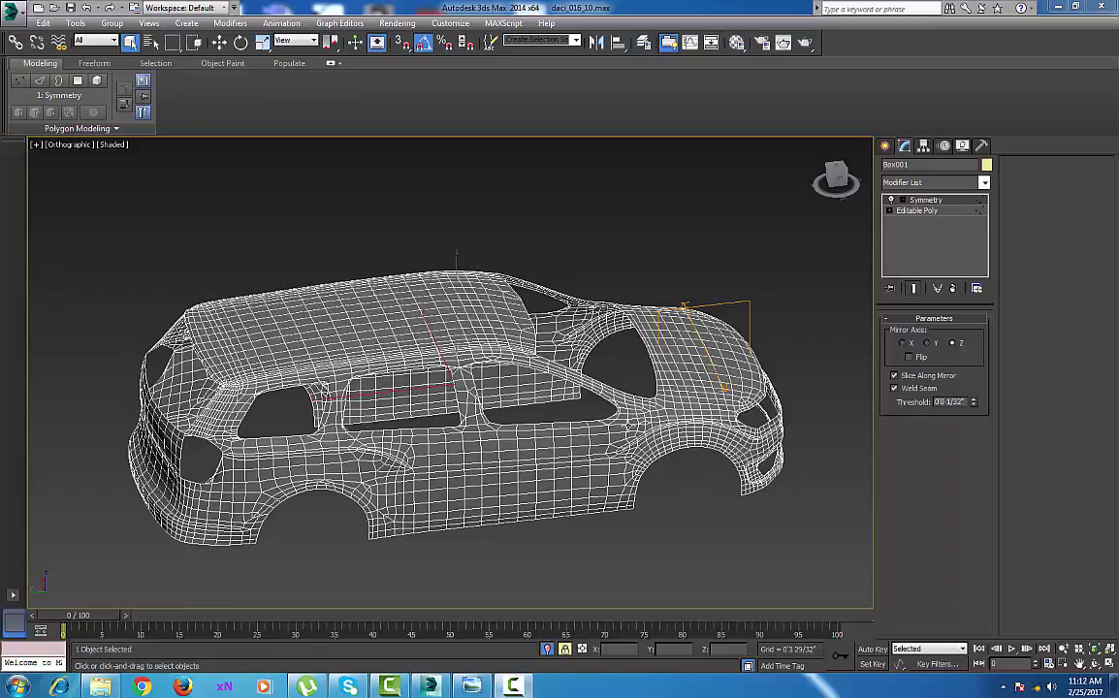
Open the car body's Editable Poly level for vertex editing and turn off NURMS smoothing.
{"action": "middle_click_drag", "start_coordinate": [597, 440], "coordinate": [563, 445], "text": "alt"}
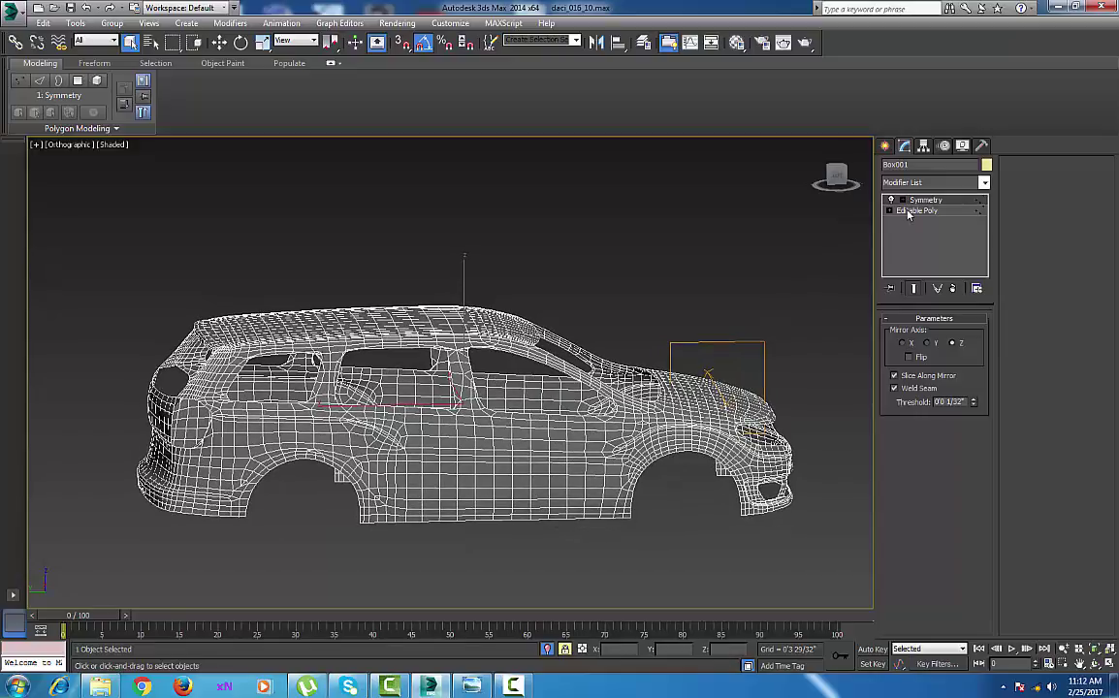
{"action": "left_click", "coordinate": [912, 212]}
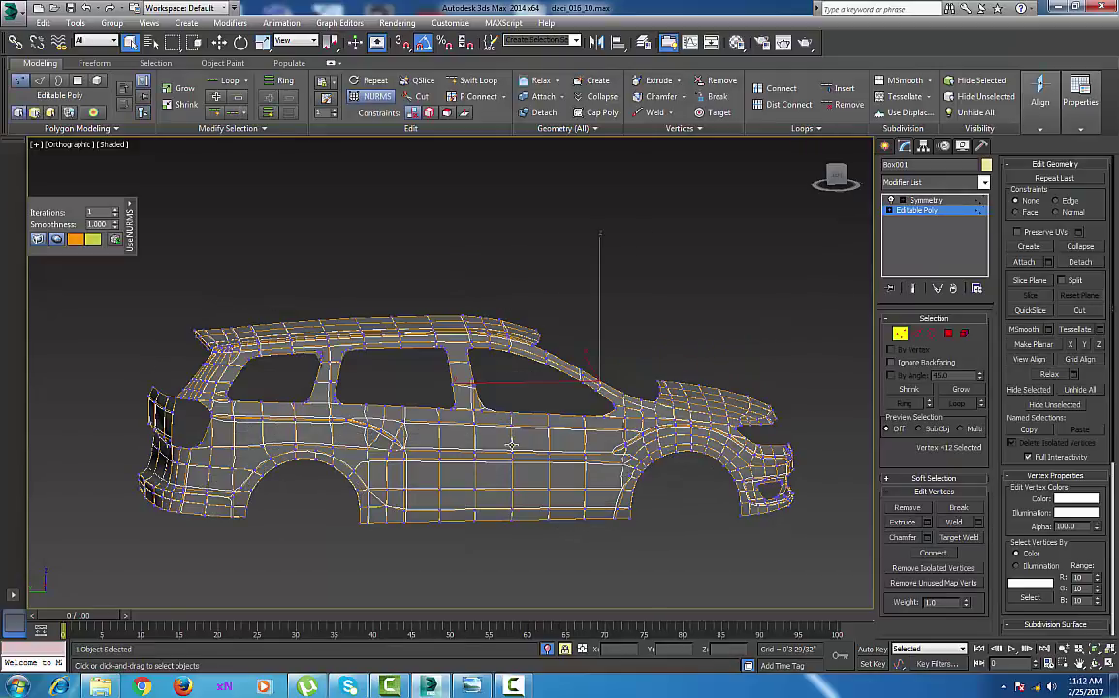
{"action": "right_click", "coordinate": [511, 445]}
{"action": "left_click", "coordinate": [489, 265]}
Cut a new edge line from above the rear wheel arch up the side panel into the pillar behind the rear door window.
{"action": "middle_click_drag", "start_coordinate": [492, 406], "coordinate": [589, 387]}
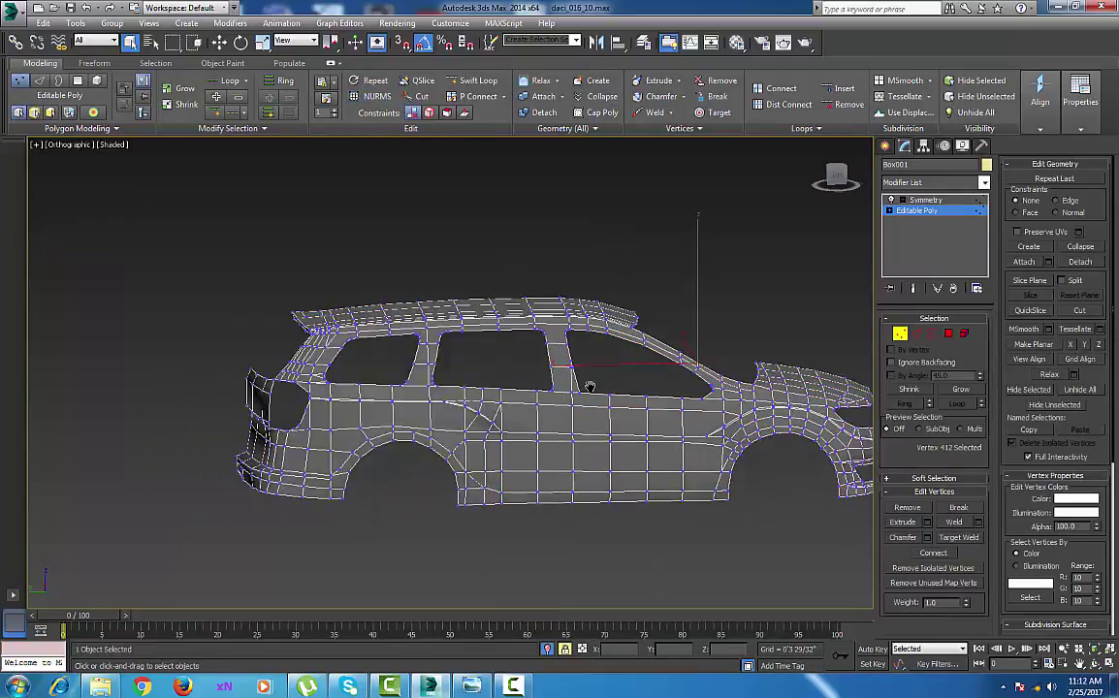
{"action": "scroll", "coordinate": [589, 386], "scroll_direction": "up", "scroll_amount": 5}
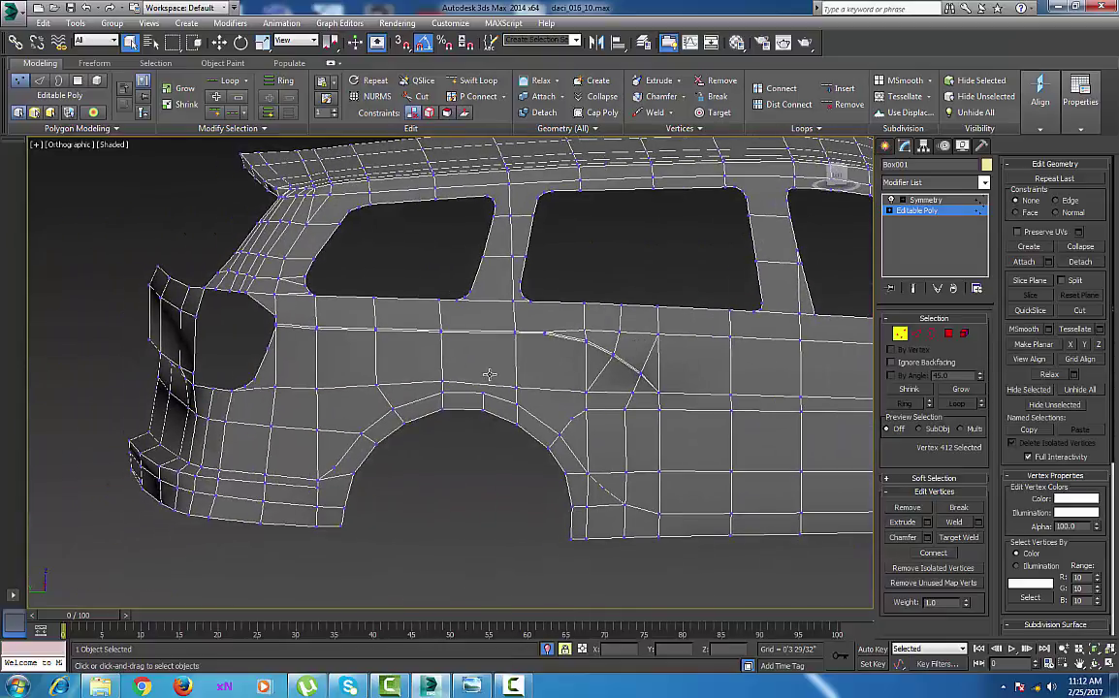
{"action": "scroll", "coordinate": [489, 374], "scroll_direction": "up", "scroll_amount": 3}
{"action": "right_click", "coordinate": [496, 375]}
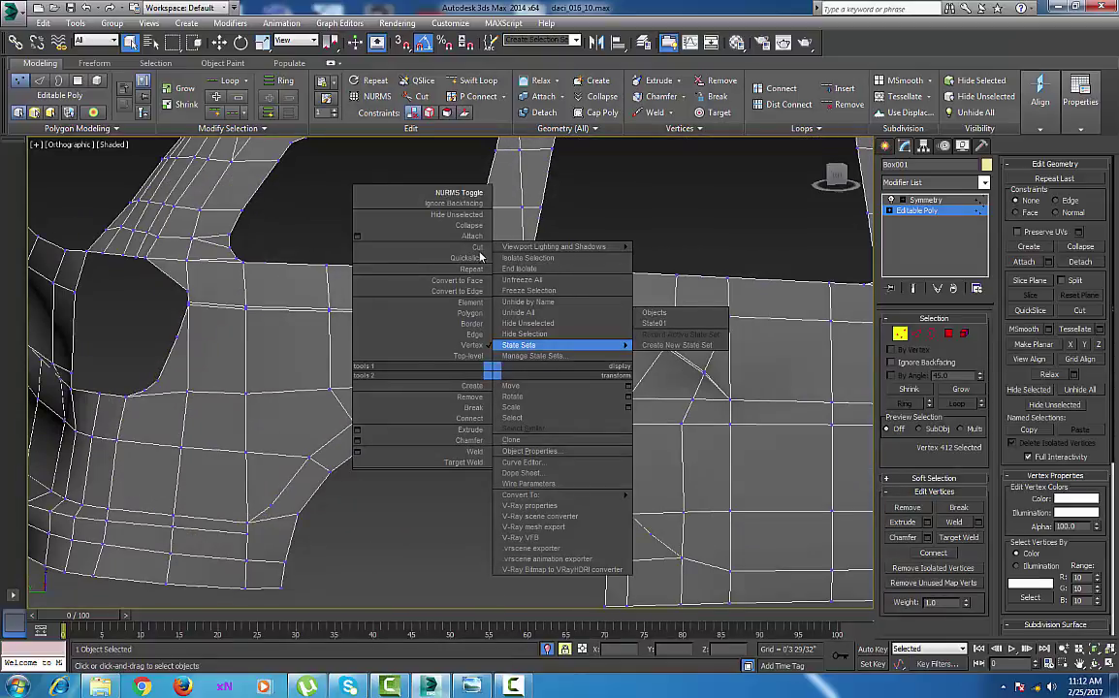
{"action": "left_click", "coordinate": [478, 254]}
{"action": "right_click", "coordinate": [486, 325]}
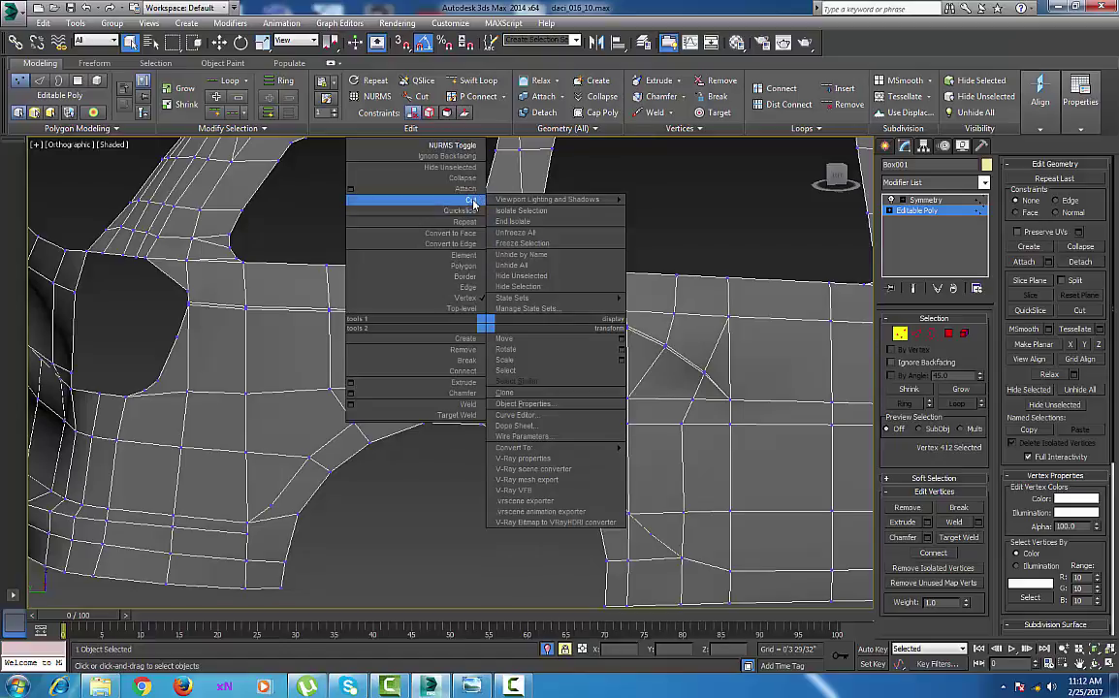
{"action": "left_click", "coordinate": [473, 200]}
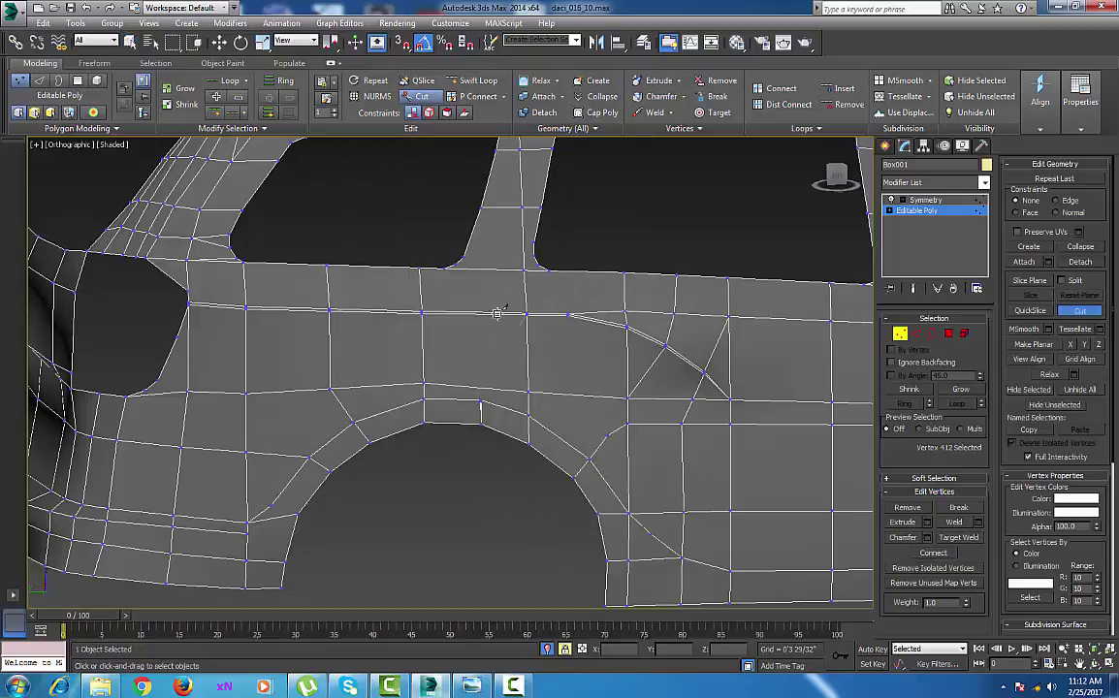
{"action": "left_click", "coordinate": [493, 271]}
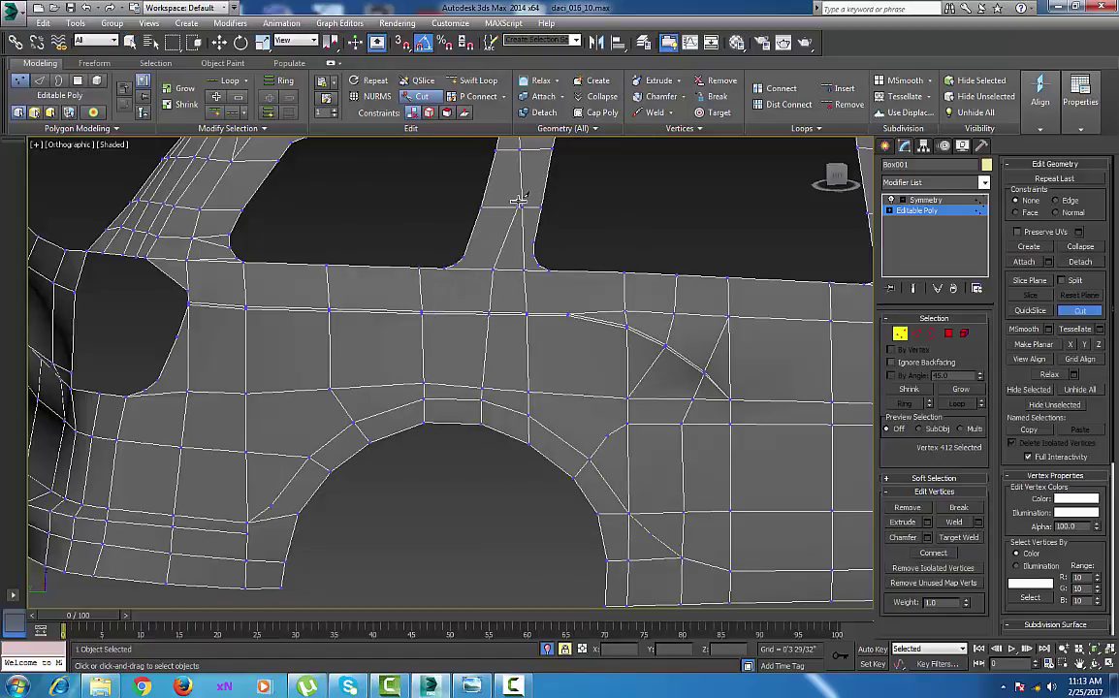
{"action": "middle_click_drag", "start_coordinate": [517, 222], "coordinate": [485, 402]}
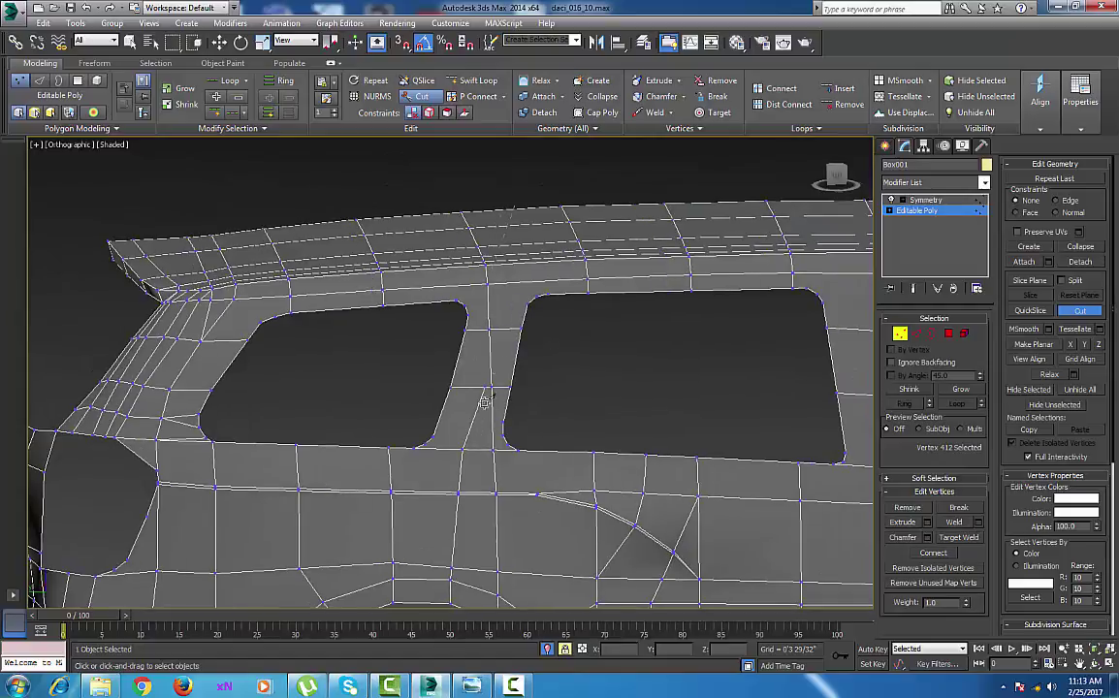
{"action": "left_click", "coordinate": [488, 328]}
Cut an edge from the rear door window's lower rear corner down to the existing vertex above the wheel arch.
{"action": "middle_click_drag", "start_coordinate": [506, 412], "coordinate": [495, 284]}
{"action": "middle_click_drag", "start_coordinate": [504, 376], "coordinate": [505, 382]}
{"action": "scroll", "coordinate": [508, 359], "scroll_direction": "up", "scroll_amount": 3}
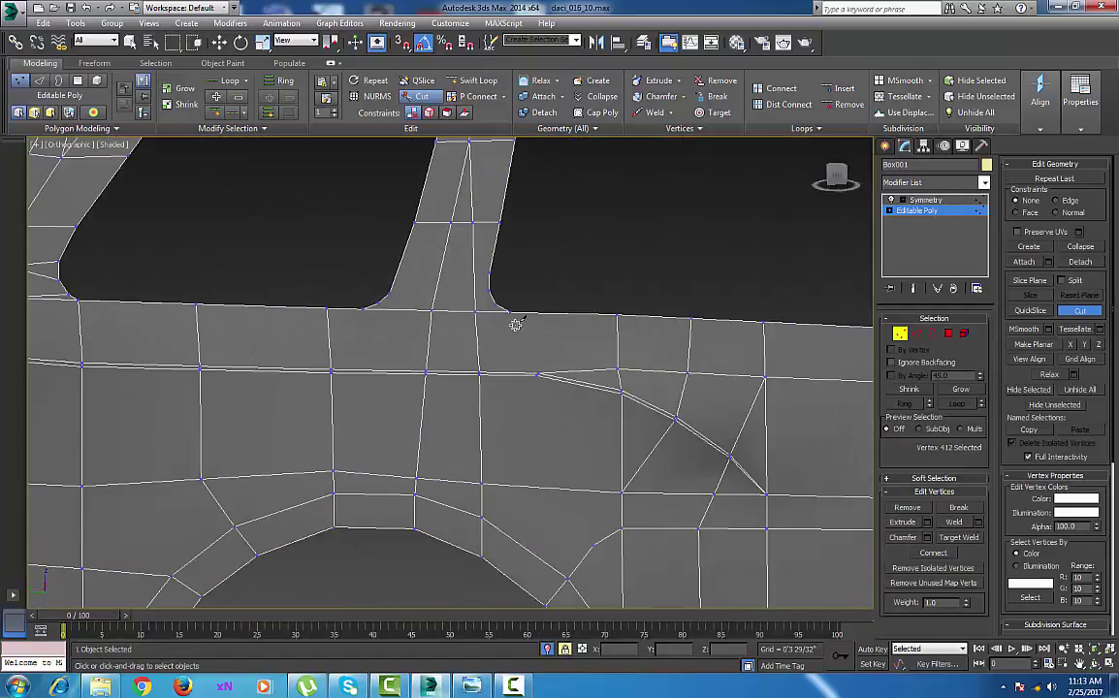
{"action": "left_click", "coordinate": [511, 312]}
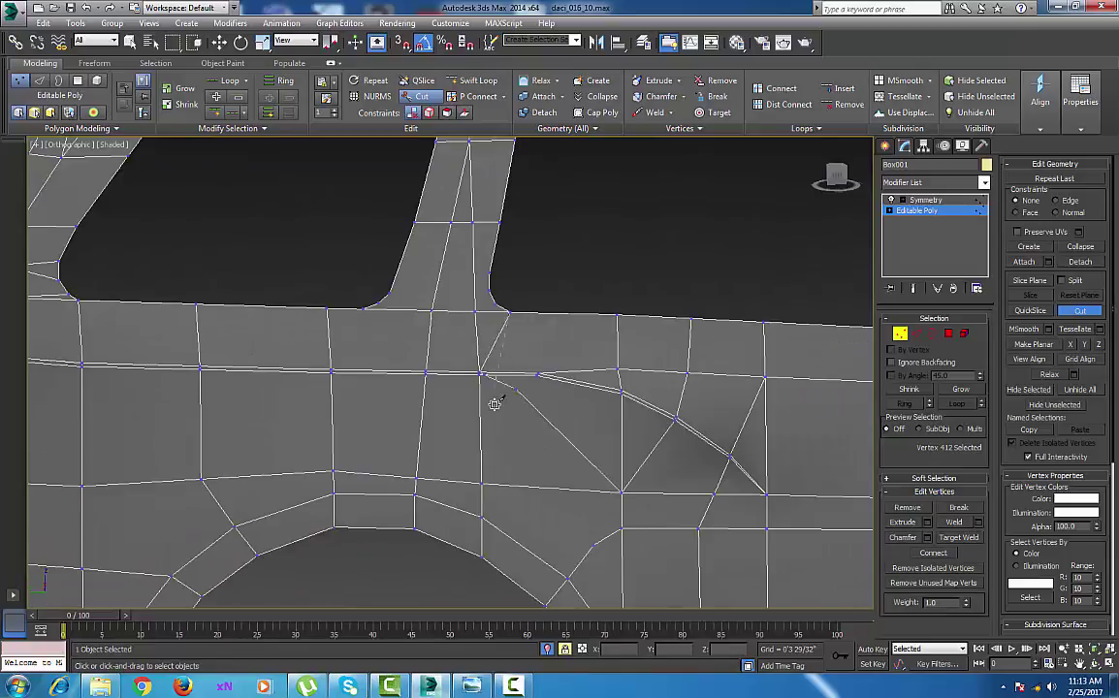
{"action": "left_click", "coordinate": [482, 482]}
{"action": "right_click", "coordinate": [482, 482]}
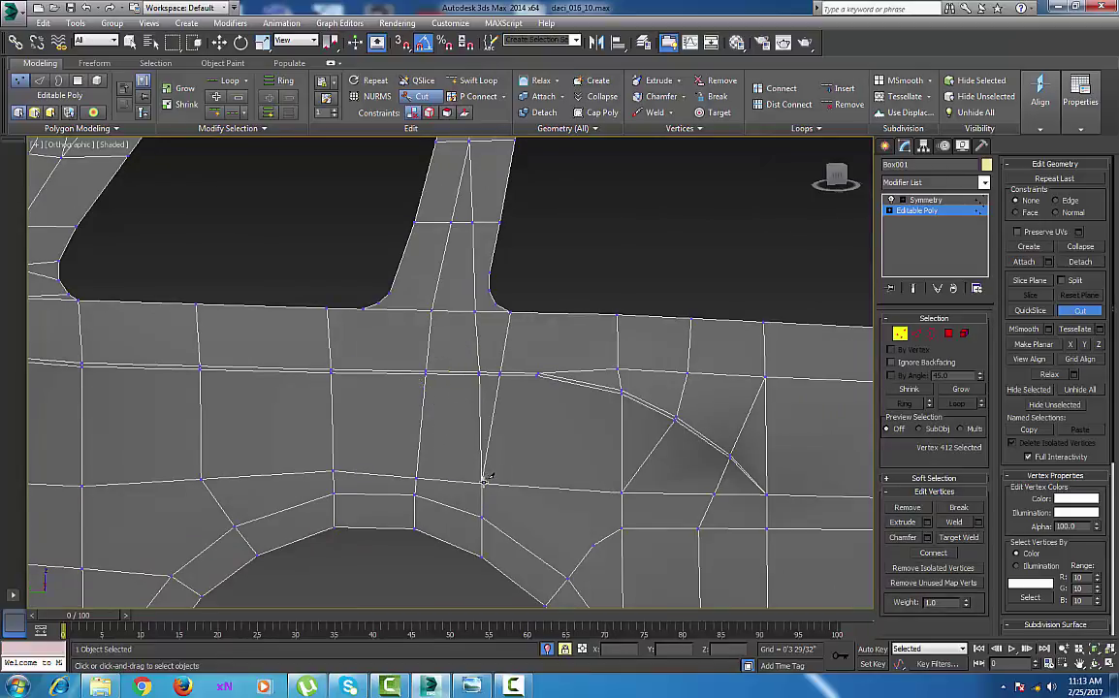
{"action": "middle_click_drag", "start_coordinate": [497, 394], "coordinate": [507, 422]}
{"action": "right_click", "coordinate": [512, 419]}
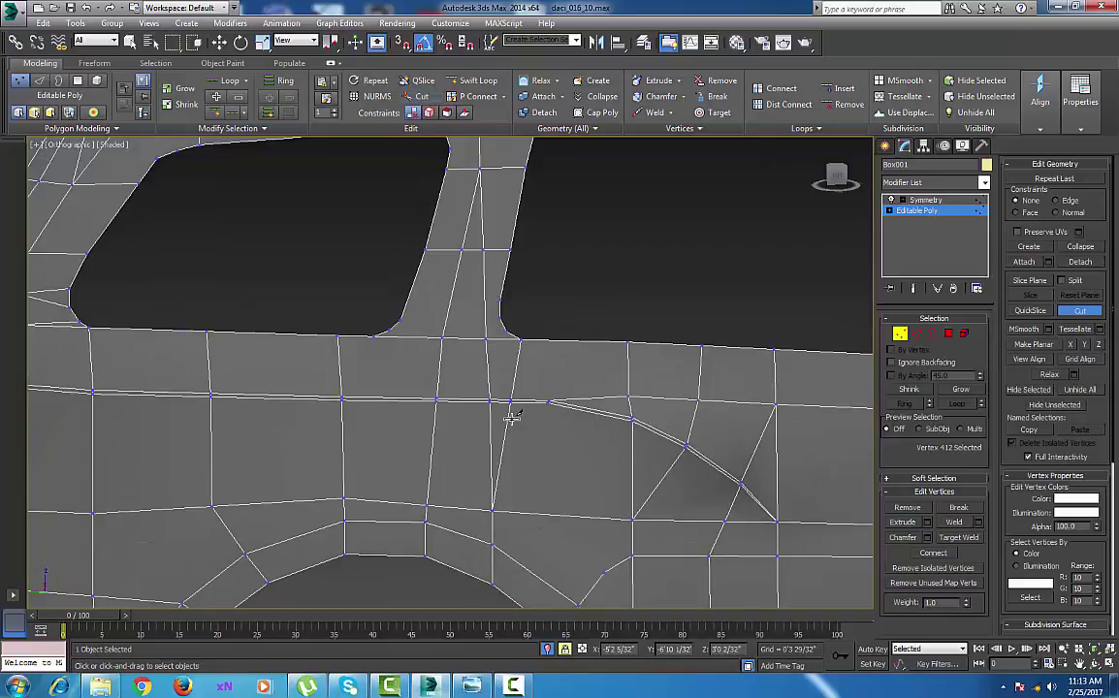
Remove the old vertical edge line between the two new cuts, together with its vertices.
{"action": "key", "text": "2"}
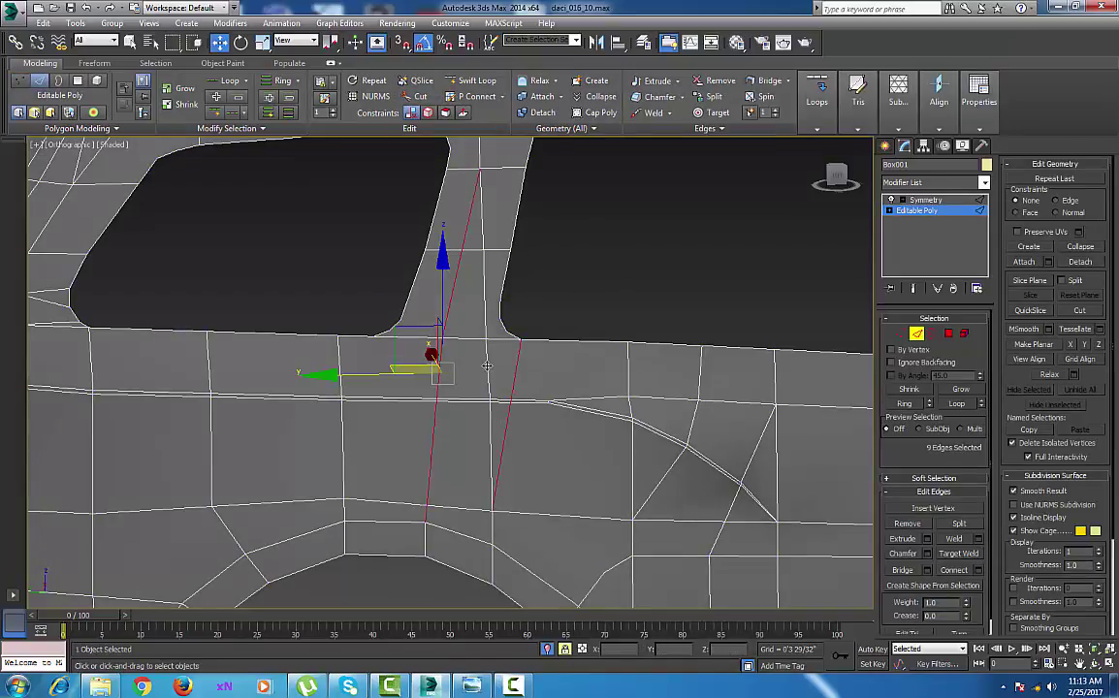
{"action": "left_click", "coordinate": [487, 366]}
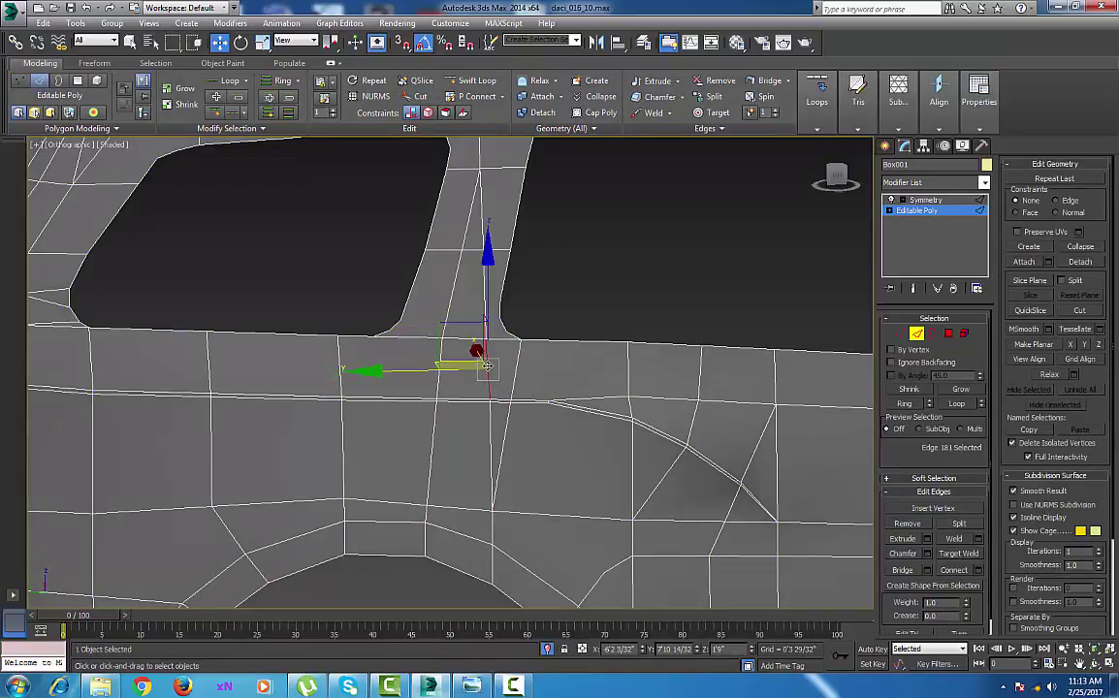
{"action": "double_click", "coordinate": [486, 366]}
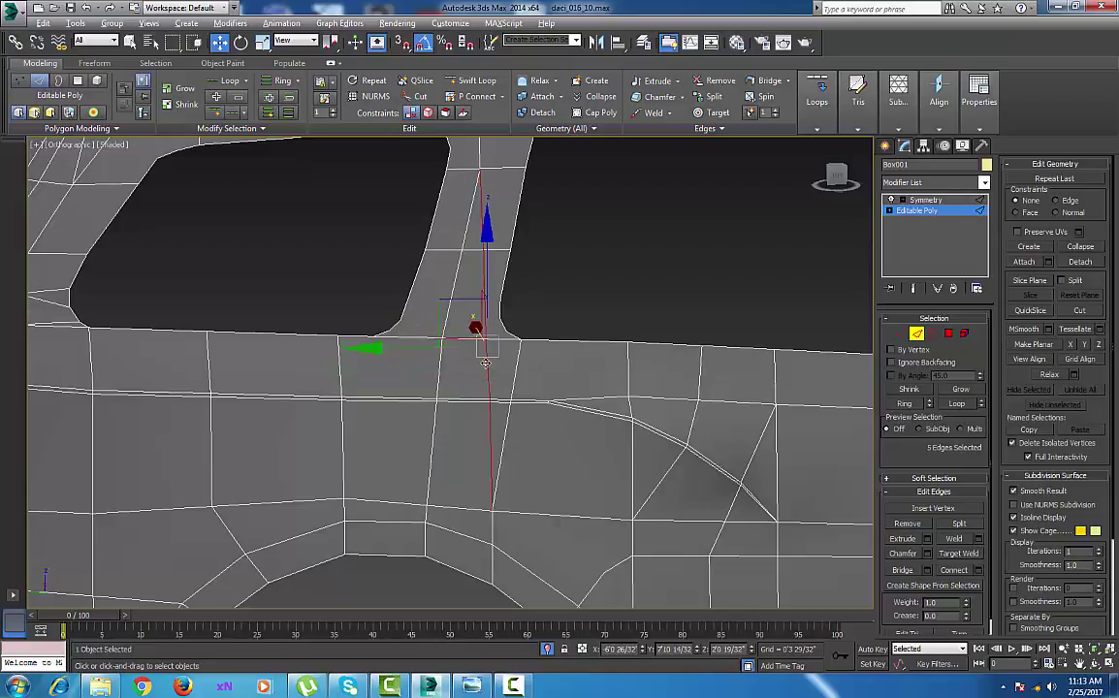
{"action": "key", "text": "ctrl+BackSpace"}
Cut three horizontal edges across the base of the pillar, joining the rounded window-corner vertices on both sides.
{"action": "middle_click_drag", "start_coordinate": [475, 349], "coordinate": [509, 370]}
{"action": "scroll", "coordinate": [511, 369], "scroll_direction": "up", "scroll_amount": 2}
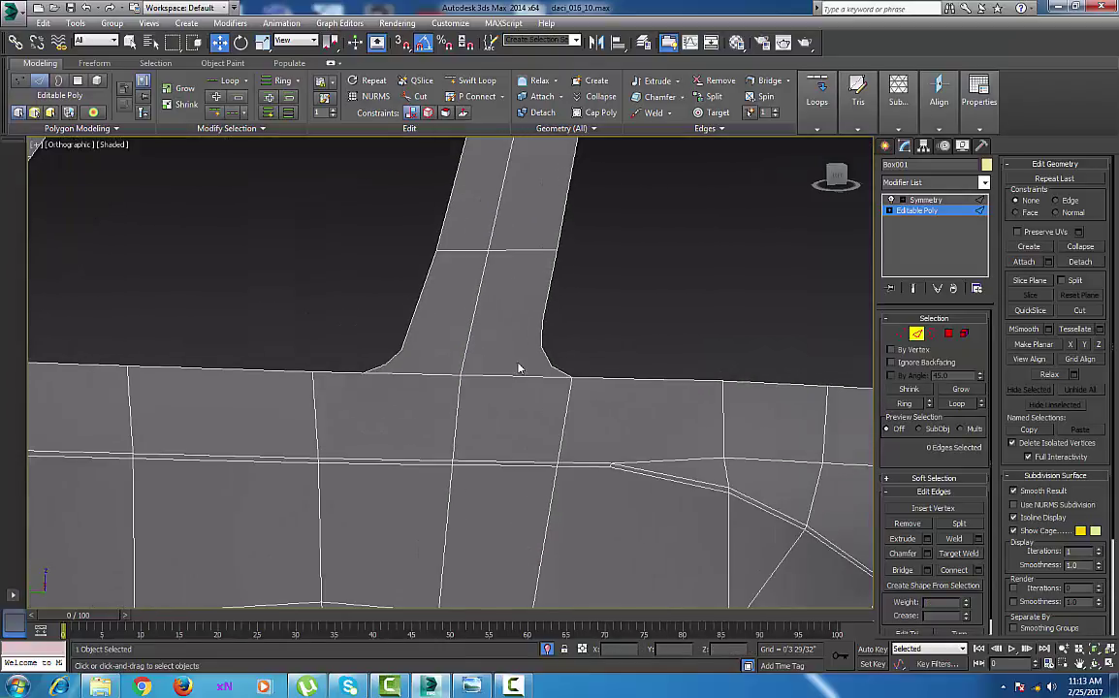
{"action": "left_click", "coordinate": [900, 334]}
{"action": "right_click", "coordinate": [618, 342]}
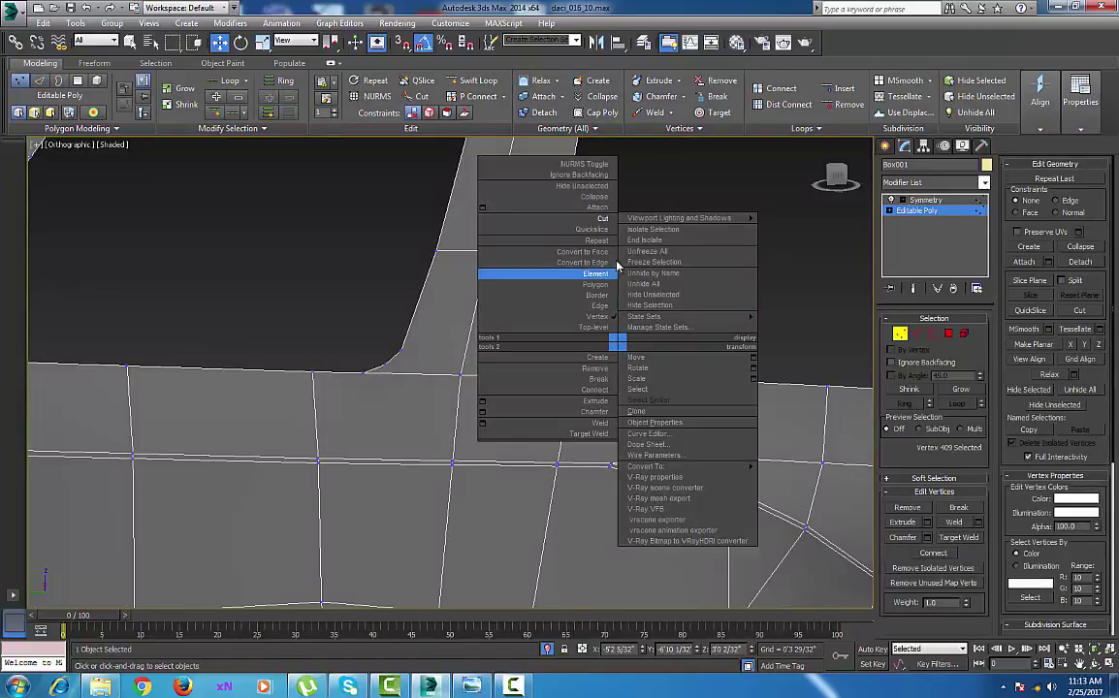
{"action": "left_click", "coordinate": [601, 218]}
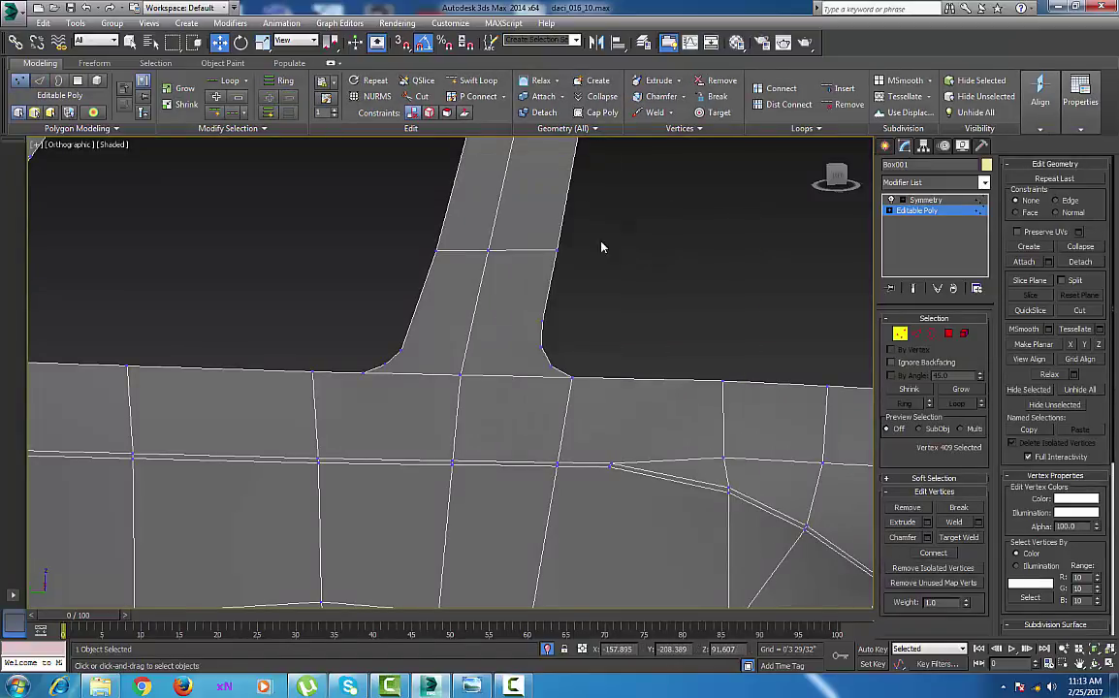
{"action": "left_click", "coordinate": [386, 363]}
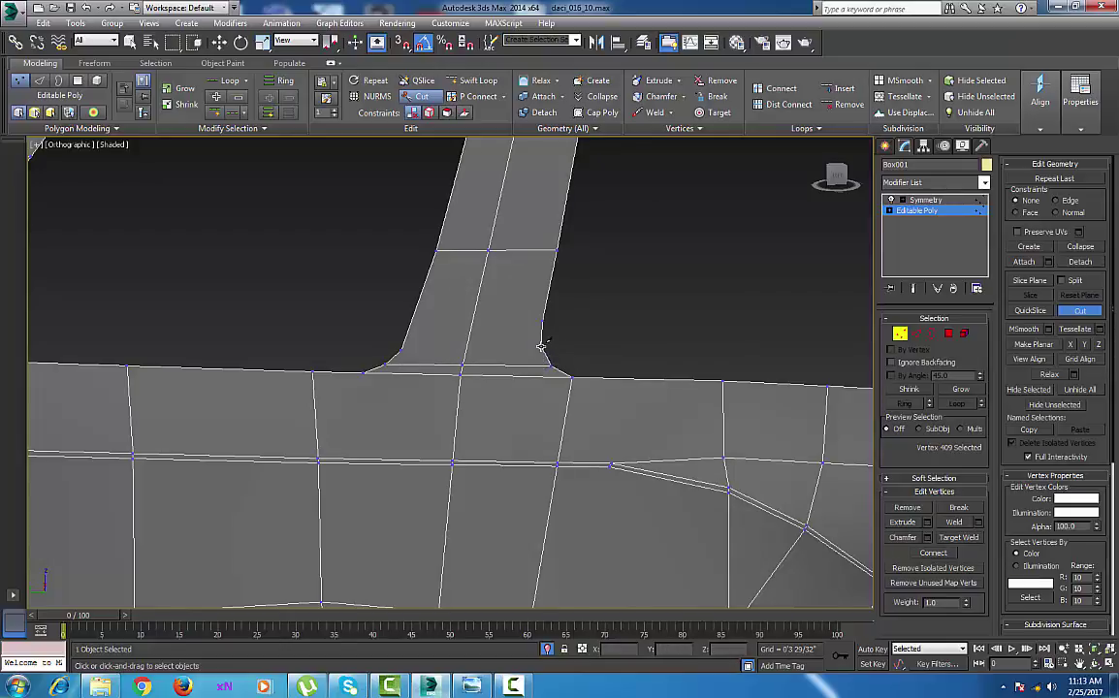
{"action": "left_click", "coordinate": [541, 346]}
{"action": "left_click", "coordinate": [540, 321]}
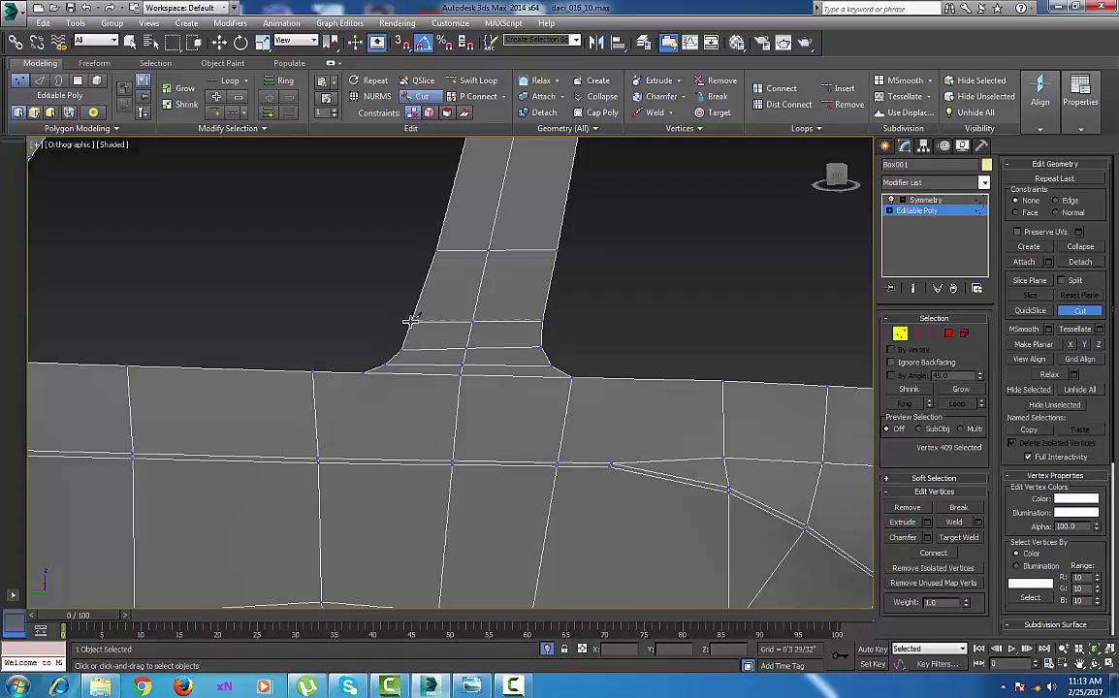
{"action": "left_click", "coordinate": [411, 321]}
{"action": "scroll", "coordinate": [520, 296], "scroll_direction": "up", "scroll_amount": 2}
{"action": "middle_click_drag", "start_coordinate": [537, 295], "coordinate": [555, 387]}
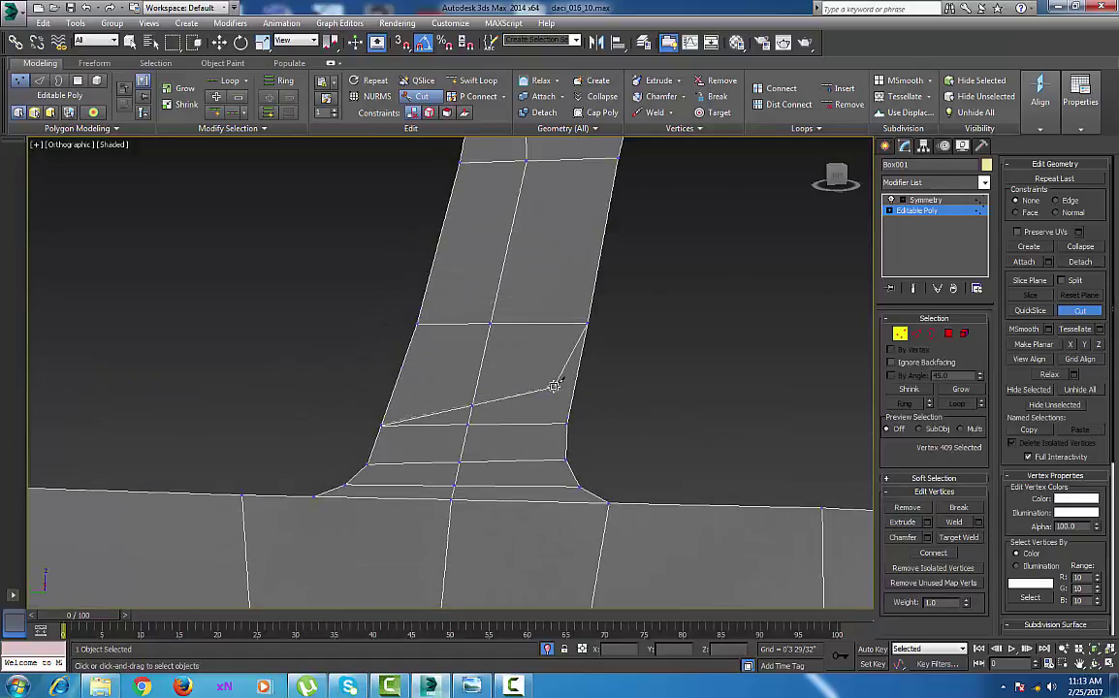
{"action": "right_click", "coordinate": [555, 386]}
Add a SwiftLoop across the roof above the rear quarter window's upper front corner and connect its end to the corner vertex.
{"action": "middle_click_drag", "start_coordinate": [551, 287], "coordinate": [536, 409]}
{"action": "scroll", "coordinate": [549, 384], "scroll_direction": "down", "scroll_amount": 2}
{"action": "scroll", "coordinate": [533, 389], "scroll_direction": "up", "scroll_amount": 2}
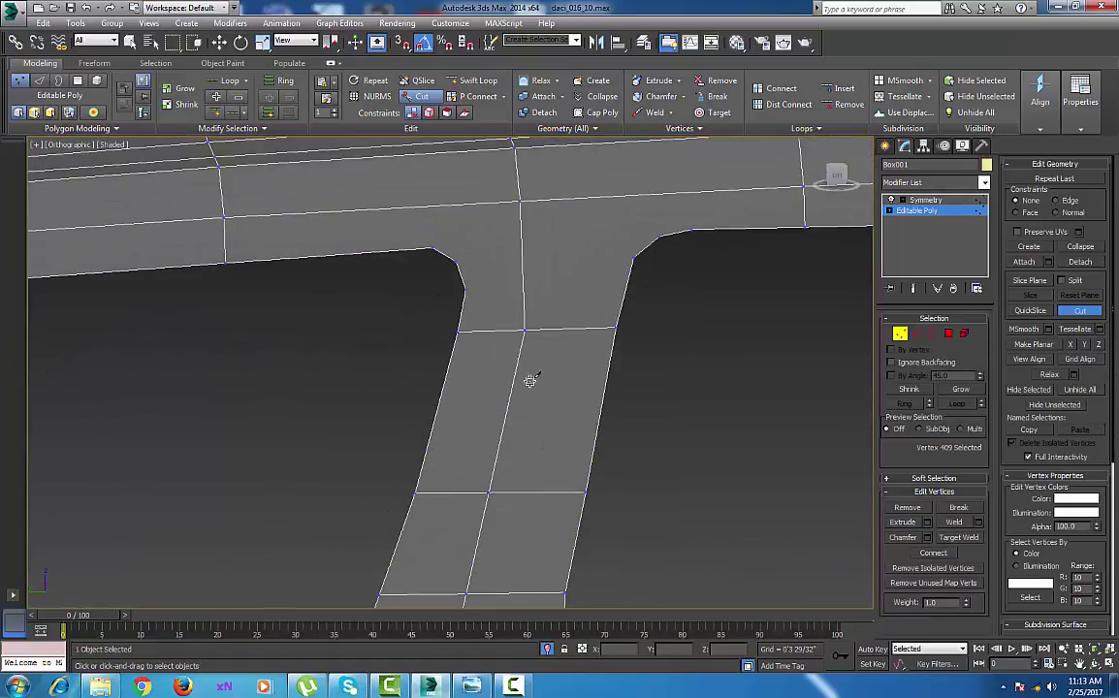
{"action": "middle_click_drag", "start_coordinate": [475, 321], "coordinate": [485, 380]}
{"action": "left_click", "coordinate": [474, 79]}
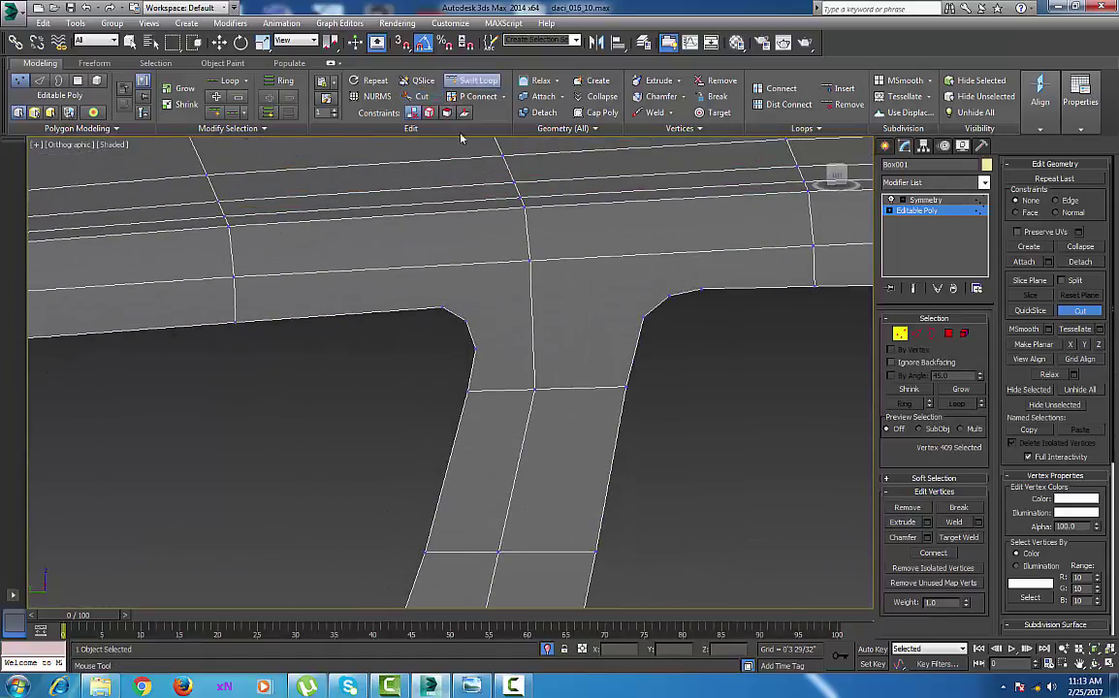
{"action": "left_click", "coordinate": [424, 247]}
{"action": "key", "text": "w"}
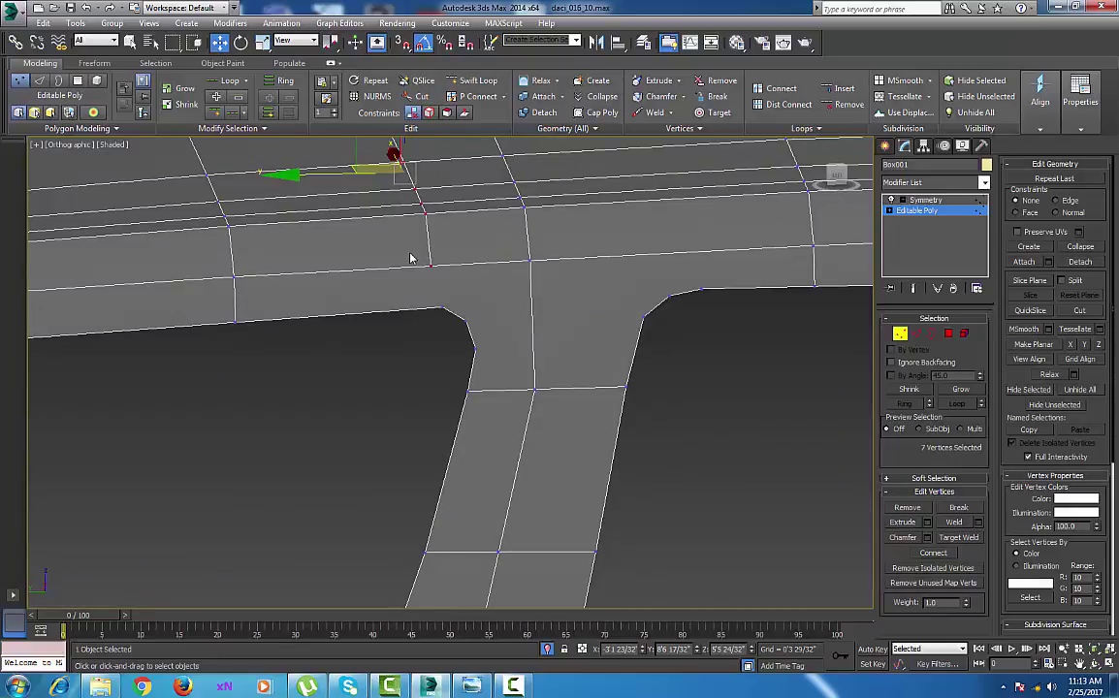
{"action": "left_click_drag", "start_coordinate": [462, 321], "coordinate": [462, 321]}
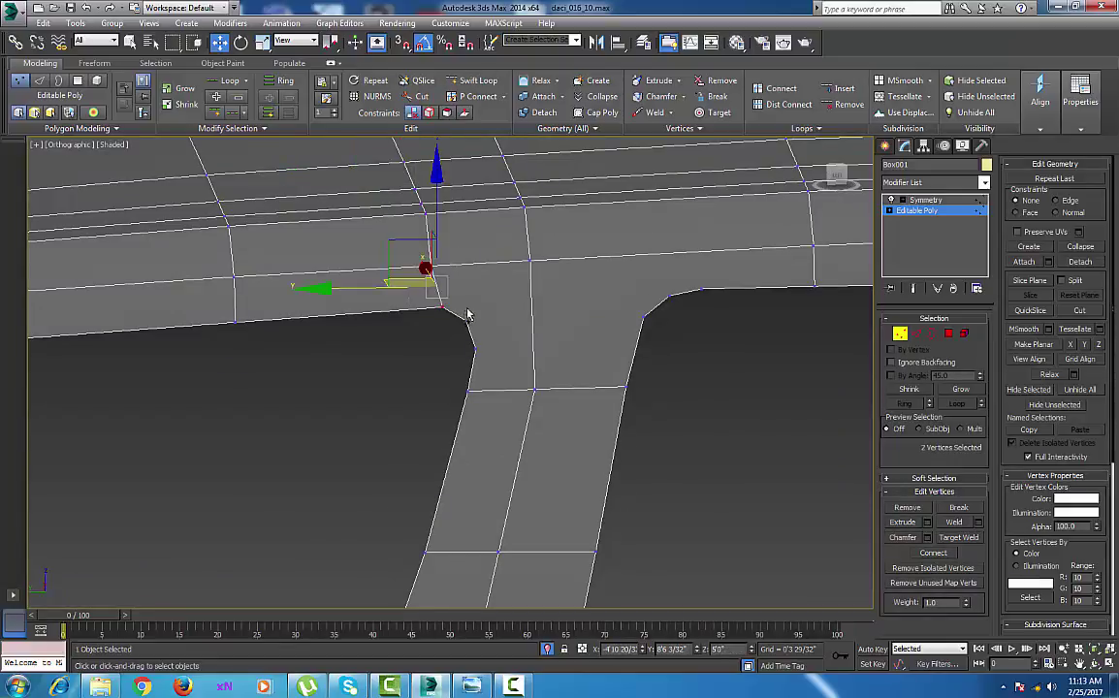
Add a SwiftLoop across the roof above the rear door window's upper rear corner and connect its end to the window vertex.
{"action": "left_click", "coordinate": [475, 81]}
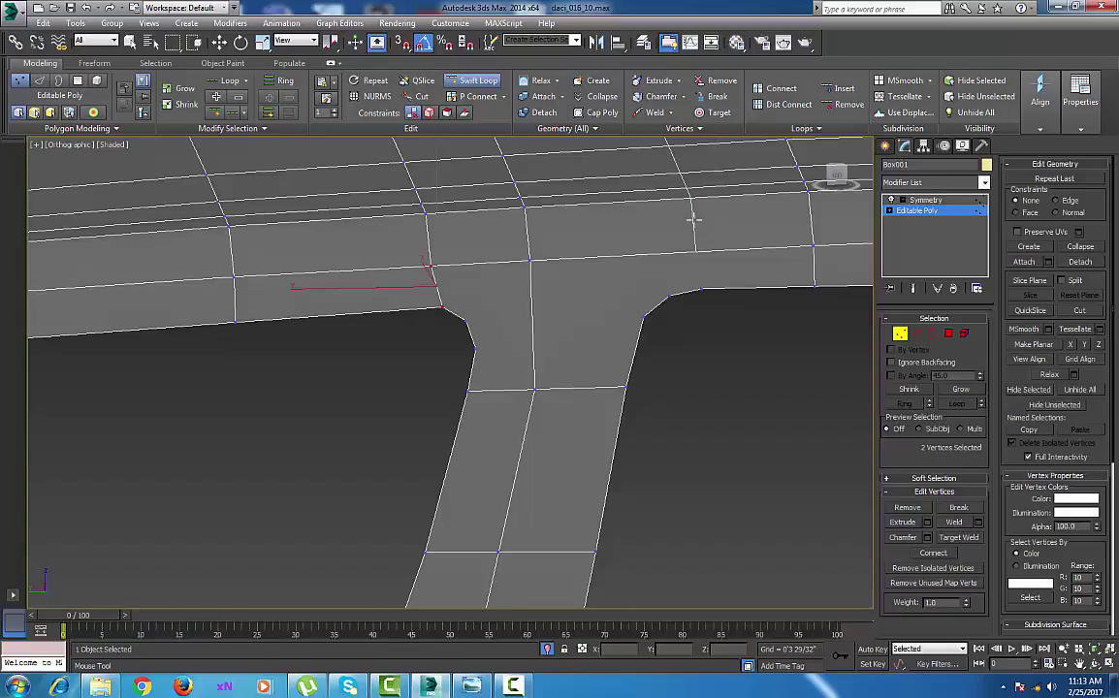
{"action": "left_click", "coordinate": [693, 221]}
{"action": "right_click", "coordinate": [693, 220]}
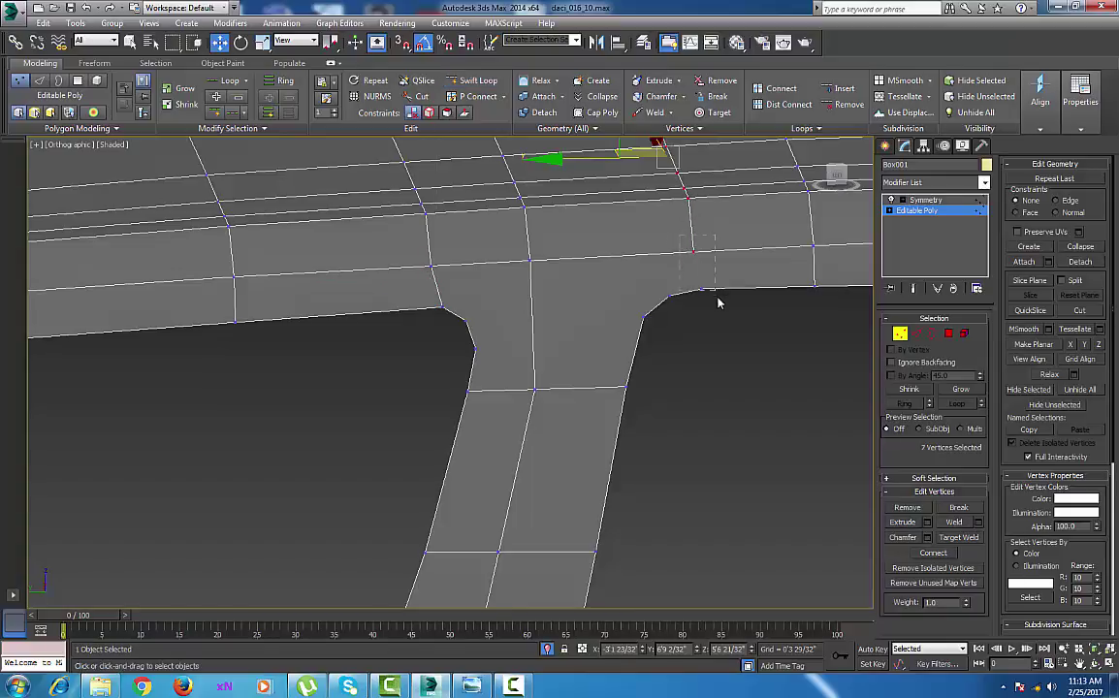
{"action": "left_click_drag", "start_coordinate": [680, 235], "coordinate": [718, 298]}
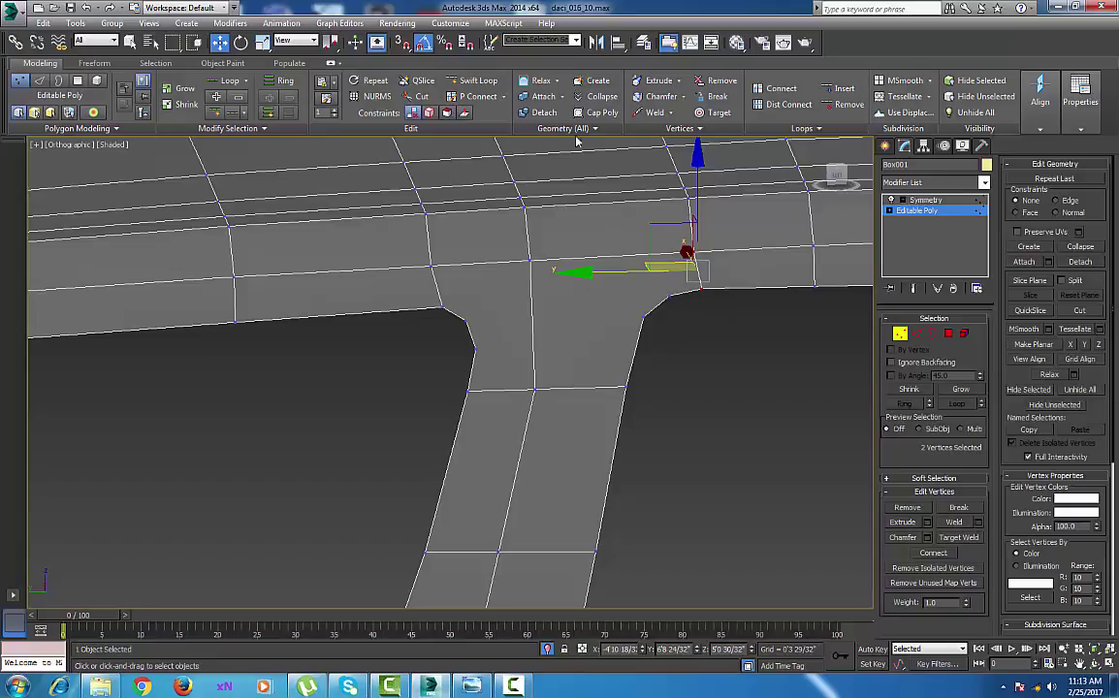
Add another SwiftLoop between the pillar's centre line and the last loop, connecting its end to the two rounded window-corner vertices.
{"action": "left_click", "coordinate": [474, 81]}
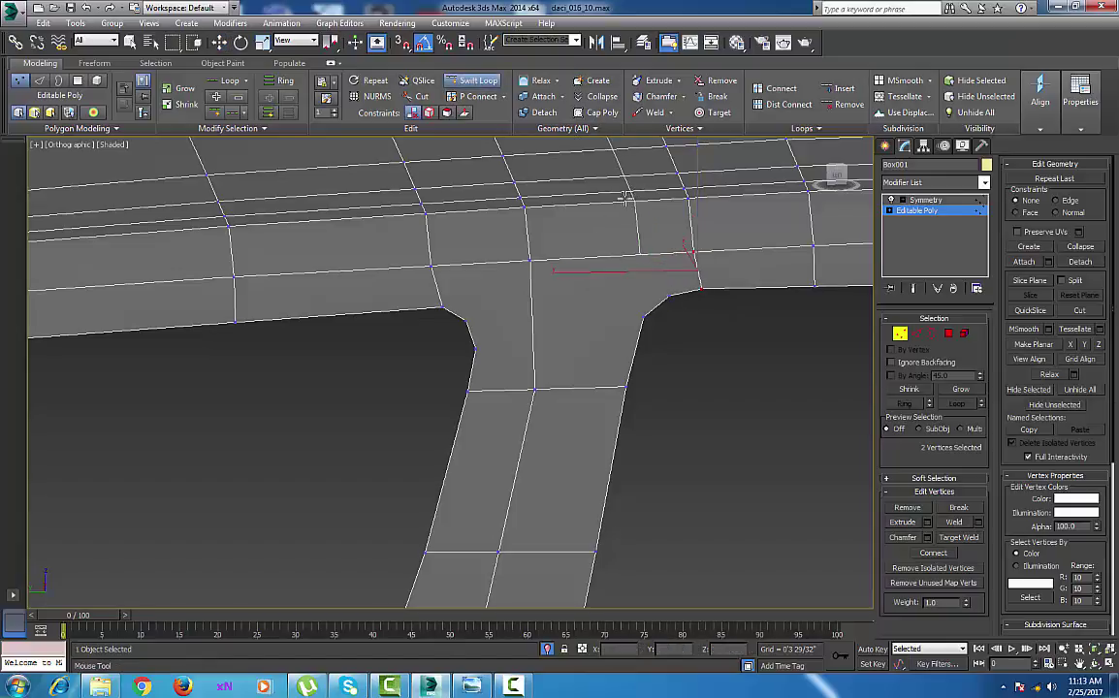
{"action": "left_click", "coordinate": [622, 196]}
{"action": "right_click", "coordinate": [626, 208]}
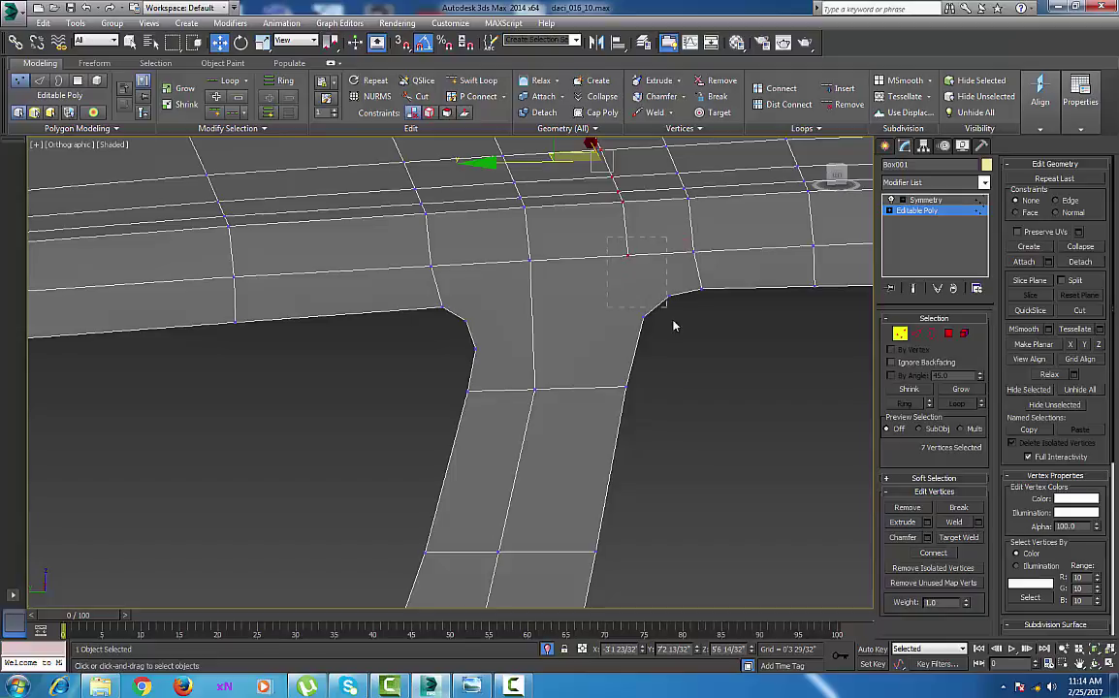
{"action": "left_click_drag", "start_coordinate": [674, 325], "coordinate": [679, 331]}
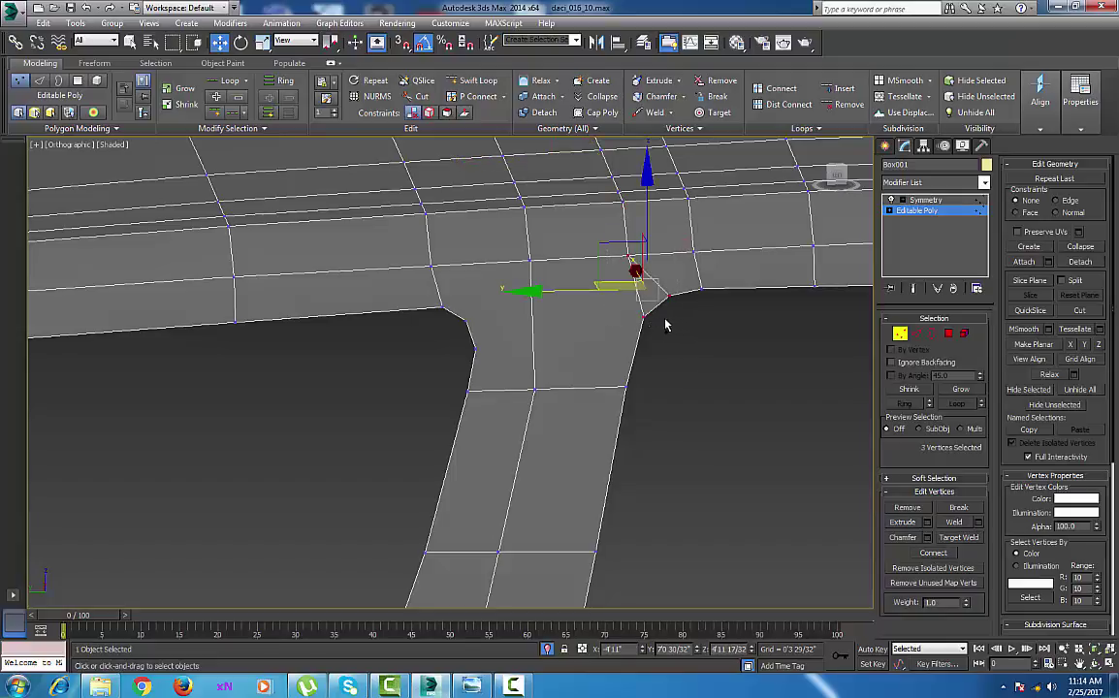
Cut a horizontal edge across the top of the pillar from the quarter window's corner vertex to the rear door window's edge.
{"action": "right_click", "coordinate": [588, 319]}
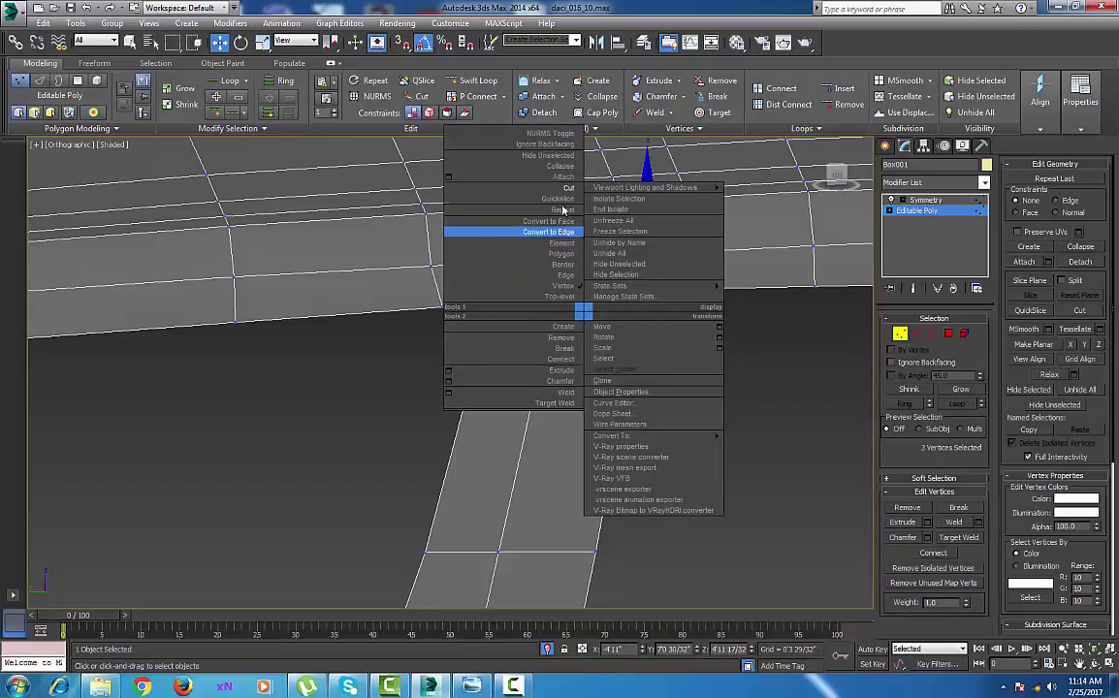
{"action": "left_click", "coordinate": [558, 232]}
{"action": "left_click", "coordinate": [476, 348]}
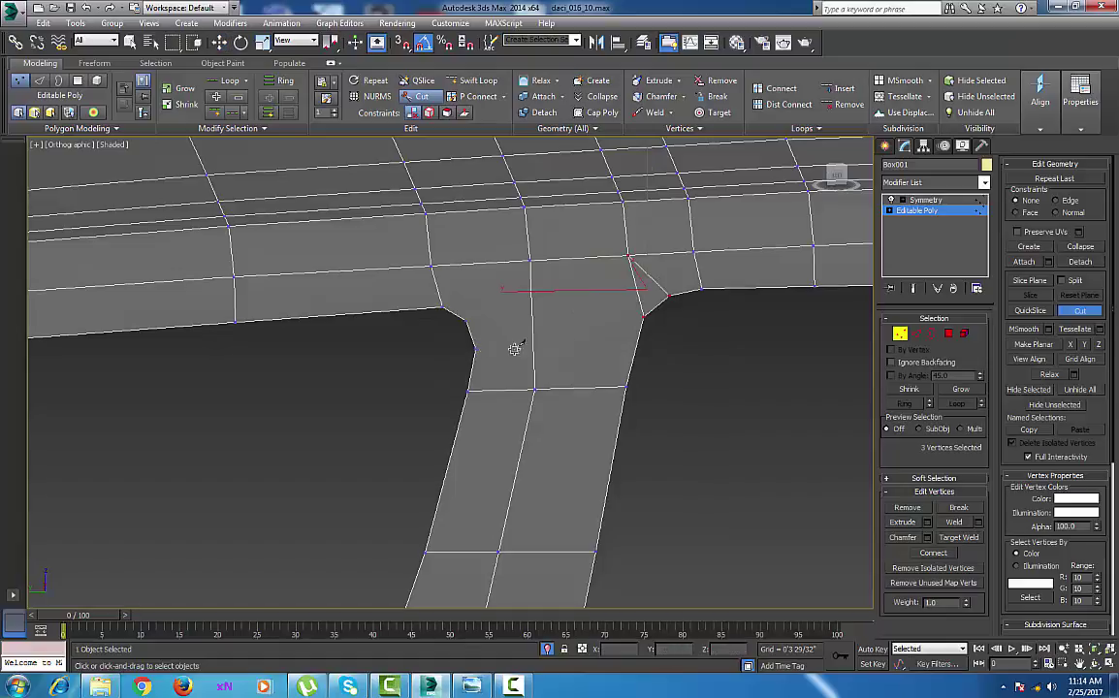
{"action": "left_click", "coordinate": [532, 341]}
{"action": "left_click", "coordinate": [638, 344]}
{"action": "middle_click_drag", "start_coordinate": [634, 326], "coordinate": [644, 328]}
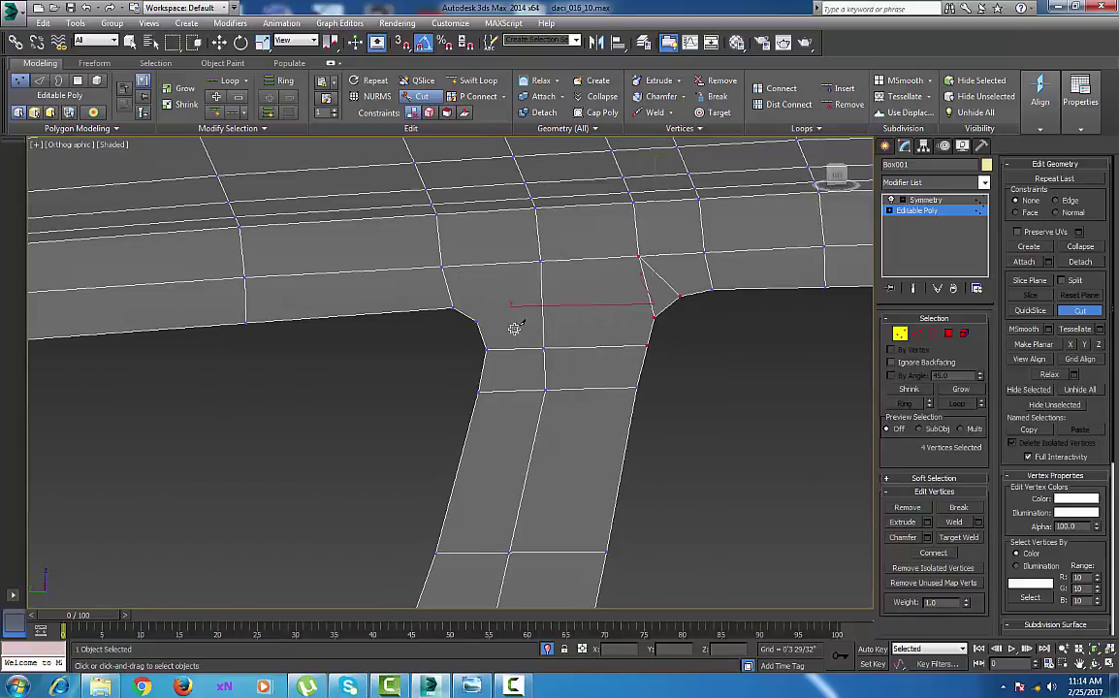
Cut a diagonal edge between the quarter window's rounded upper front corner and the vertex on the pillar's centre line.
{"action": "left_click", "coordinate": [477, 318]}
{"action": "scroll", "coordinate": [578, 295], "scroll_direction": "down", "scroll_amount": 4}
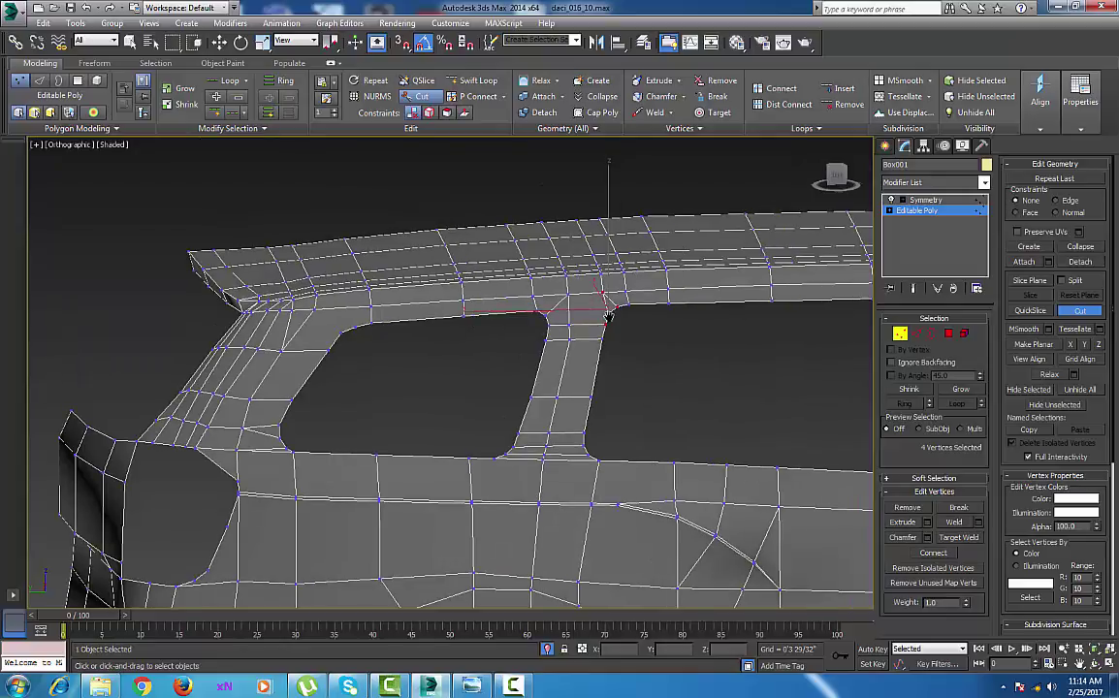
Add a SwiftLoop across the roof above the quarter window's upper rear corner and connect its end to the two rounded window-corner vertices.
{"action": "scroll", "coordinate": [344, 315], "scroll_direction": "up", "scroll_amount": 2}
{"action": "middle_click_drag", "start_coordinate": [348, 318], "coordinate": [394, 315]}
{"action": "scroll", "coordinate": [372, 318], "scroll_direction": "up", "scroll_amount": 2}
{"action": "left_click", "coordinate": [472, 82]}
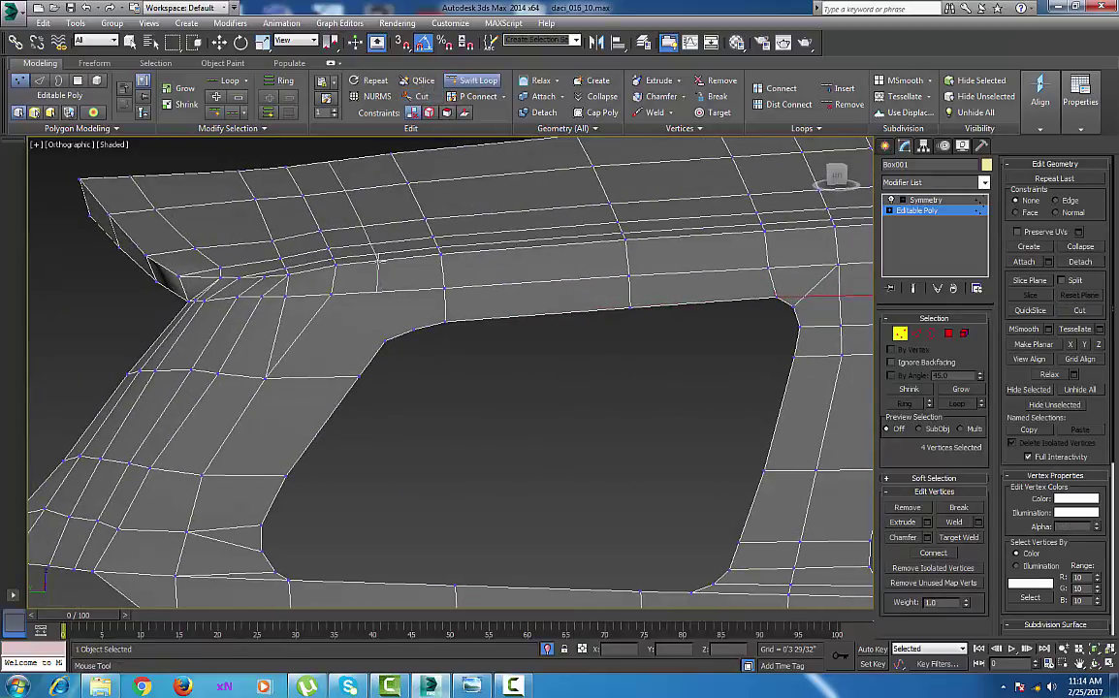
{"action": "left_click", "coordinate": [386, 260]}
{"action": "right_click", "coordinate": [386, 260]}
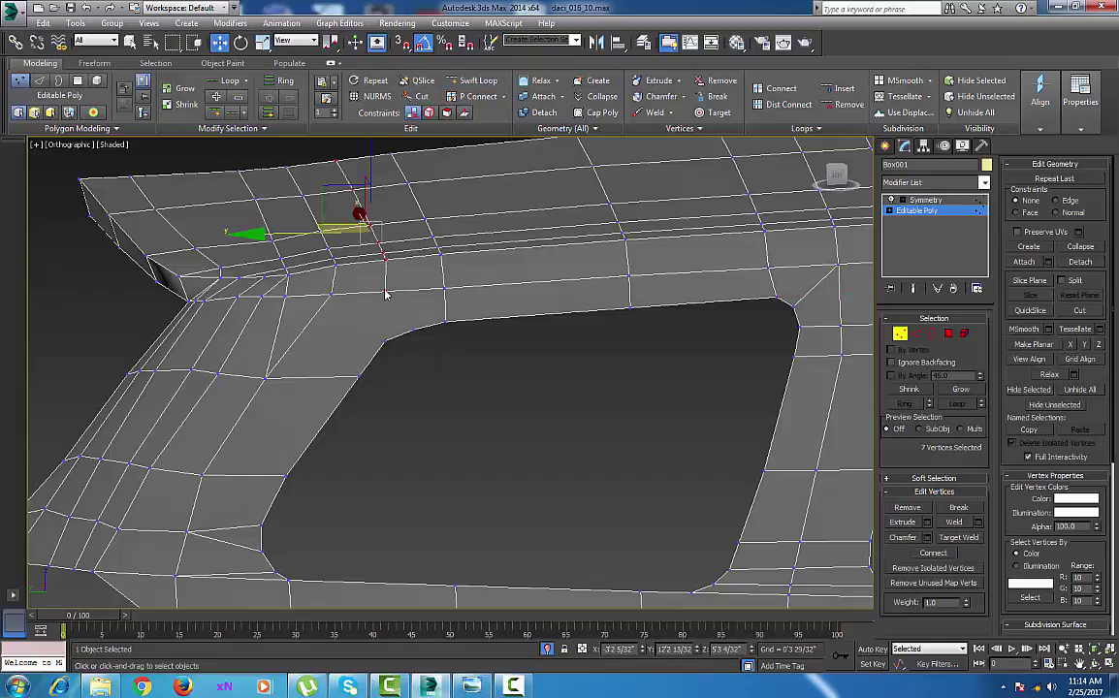
{"action": "left_click", "coordinate": [386, 289]}
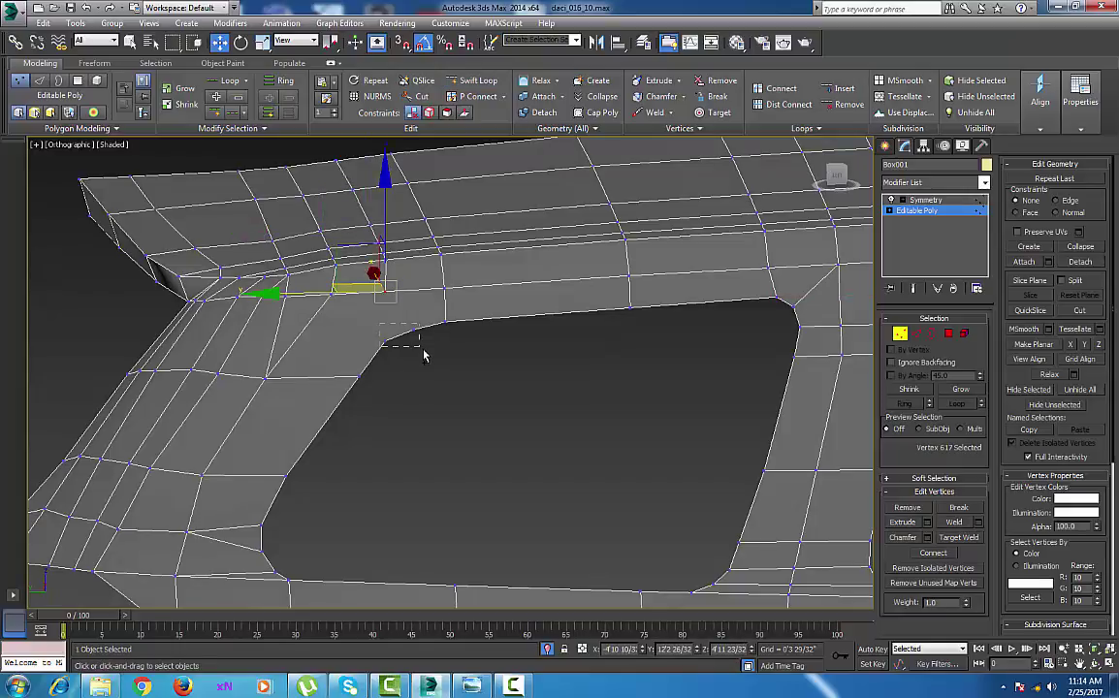
{"action": "left_click_drag", "start_coordinate": [424, 356], "coordinate": [425, 355]}
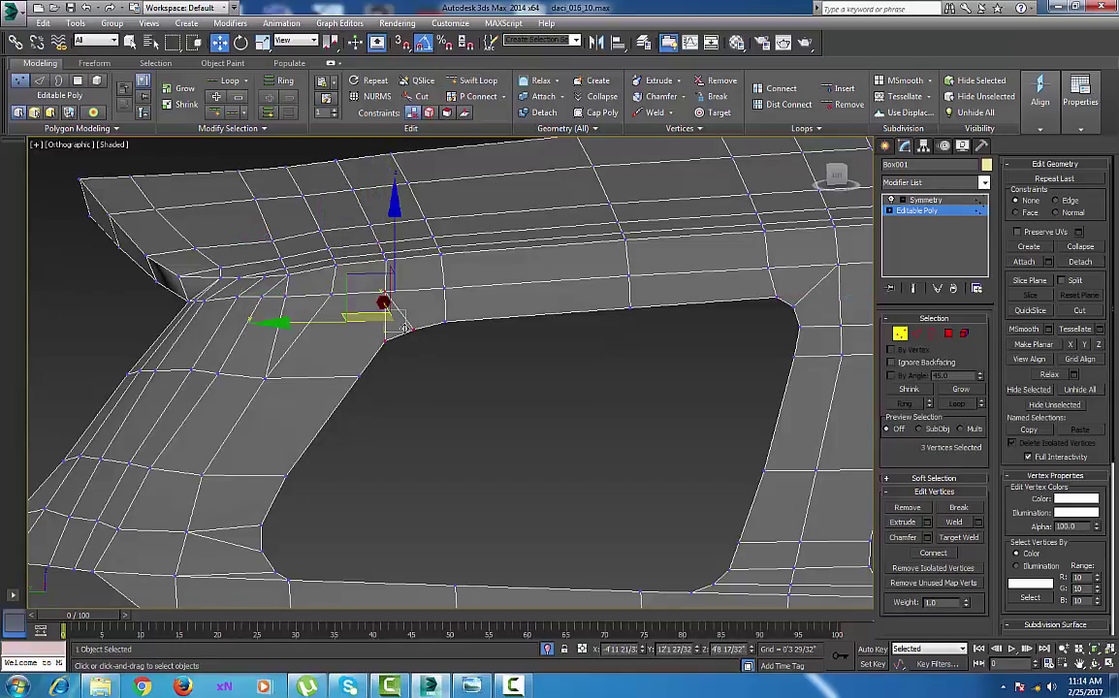
Connect the lower rounded-corner vertices of the front and rear door windows across the top of the pillar between them.
{"action": "middle_click_drag", "start_coordinate": [417, 334], "coordinate": [391, 328]}
{"action": "middle_click_drag", "start_coordinate": [456, 358], "coordinate": [401, 337]}
{"action": "scroll", "coordinate": [402, 338], "scroll_direction": "down", "scroll_amount": 2}
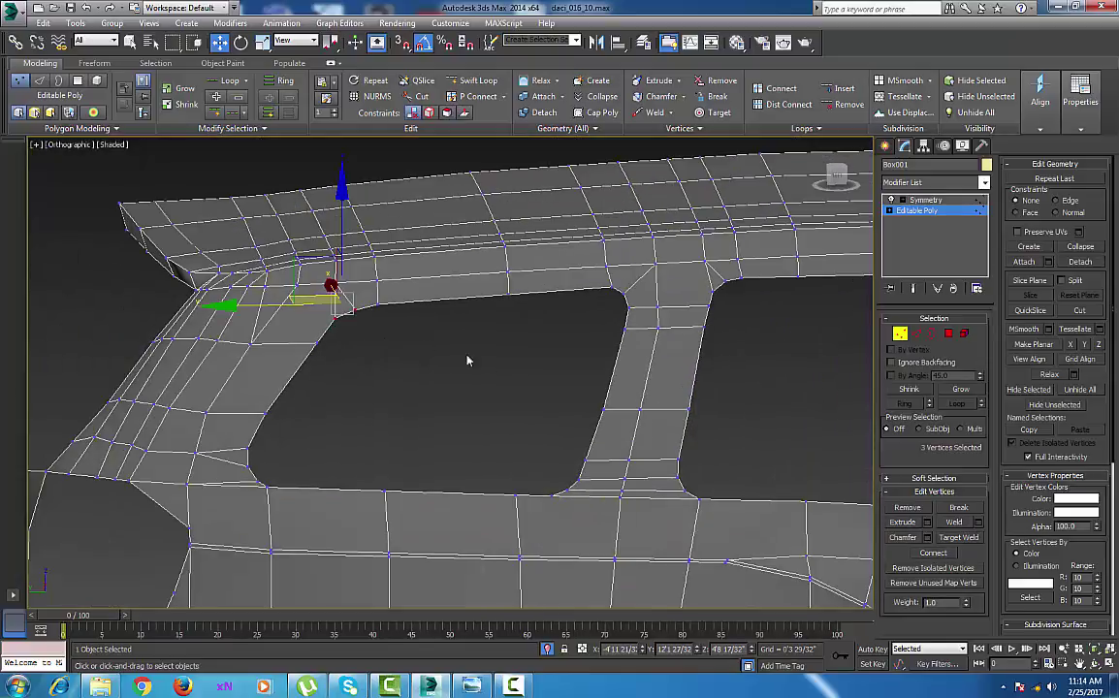
{"action": "middle_click_drag", "start_coordinate": [510, 366], "coordinate": [438, 355]}
{"action": "scroll", "coordinate": [437, 355], "scroll_direction": "down", "scroll_amount": 3}
{"action": "middle_click_drag", "start_coordinate": [628, 365], "coordinate": [463, 364]}
{"action": "scroll", "coordinate": [558, 344], "scroll_direction": "up", "scroll_amount": 3}
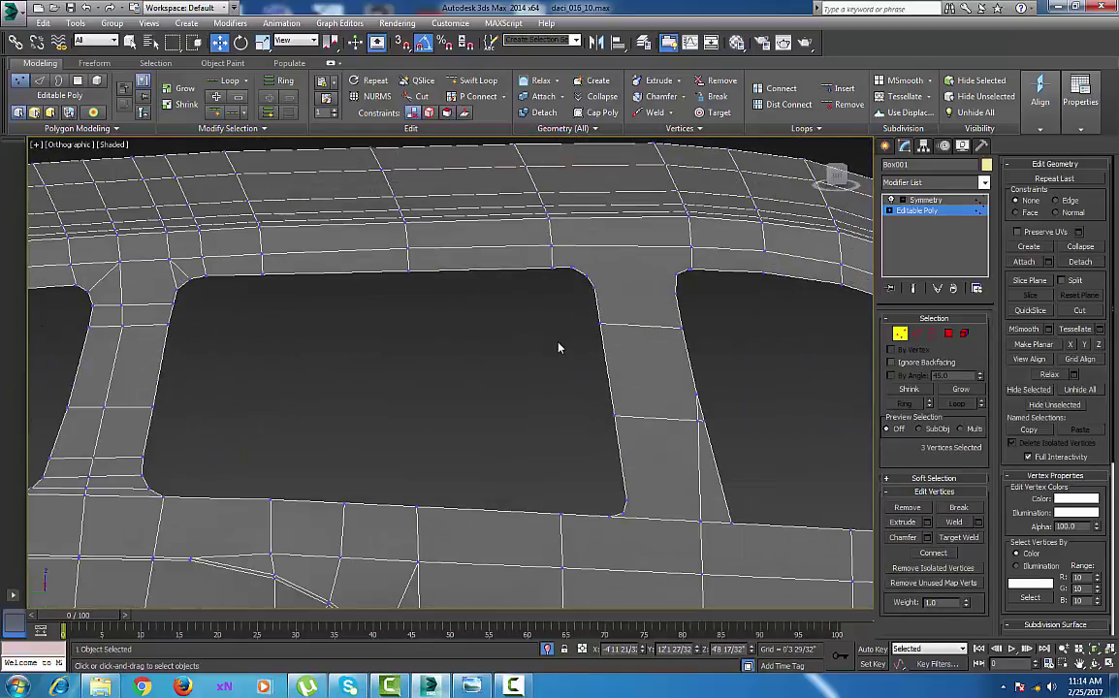
{"action": "middle_click_drag", "start_coordinate": [597, 304], "coordinate": [546, 365]}
{"action": "scroll", "coordinate": [559, 357], "scroll_direction": "up", "scroll_amount": 2}
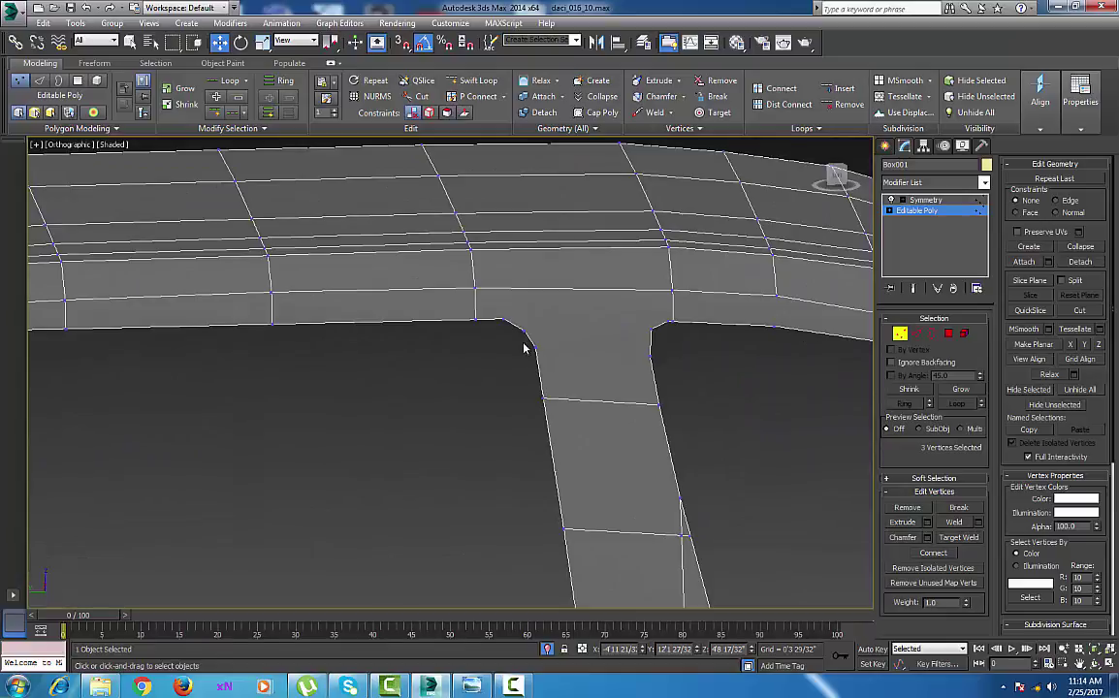
{"action": "left_click_drag", "start_coordinate": [525, 343], "coordinate": [661, 367]}
{"action": "key", "text": "ctrl+shift+e"}
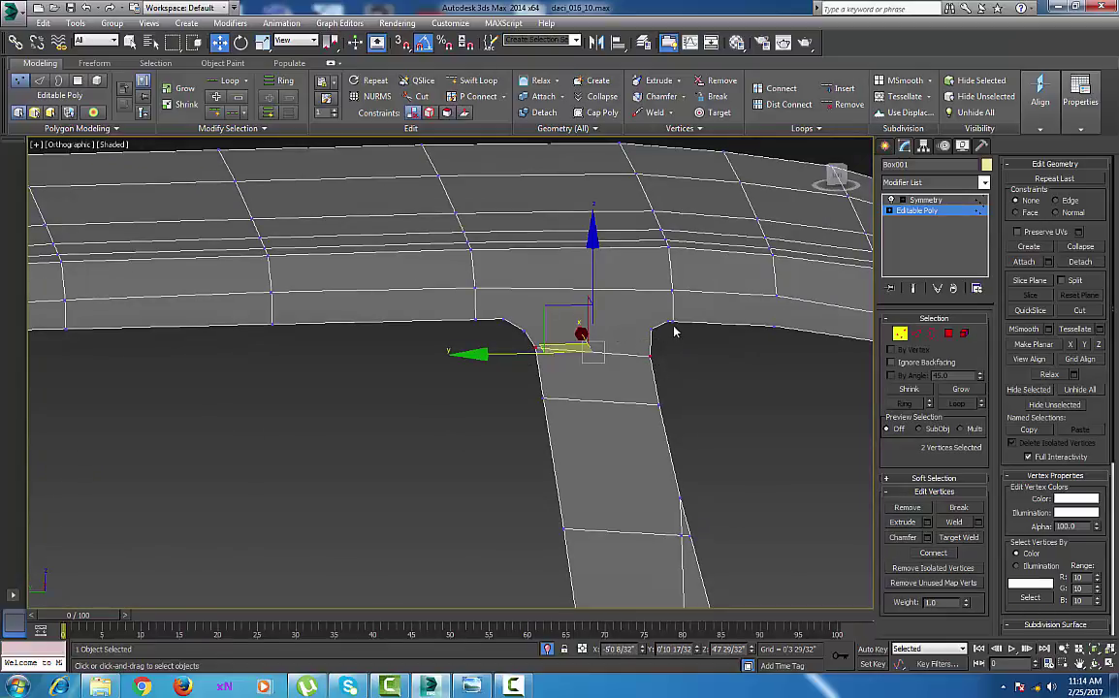
Connect the next higher pair of window-corner vertices across the top of the same pillar.
{"action": "left_click", "coordinate": [670, 322]}
{"action": "left_click", "coordinate": [691, 360]}
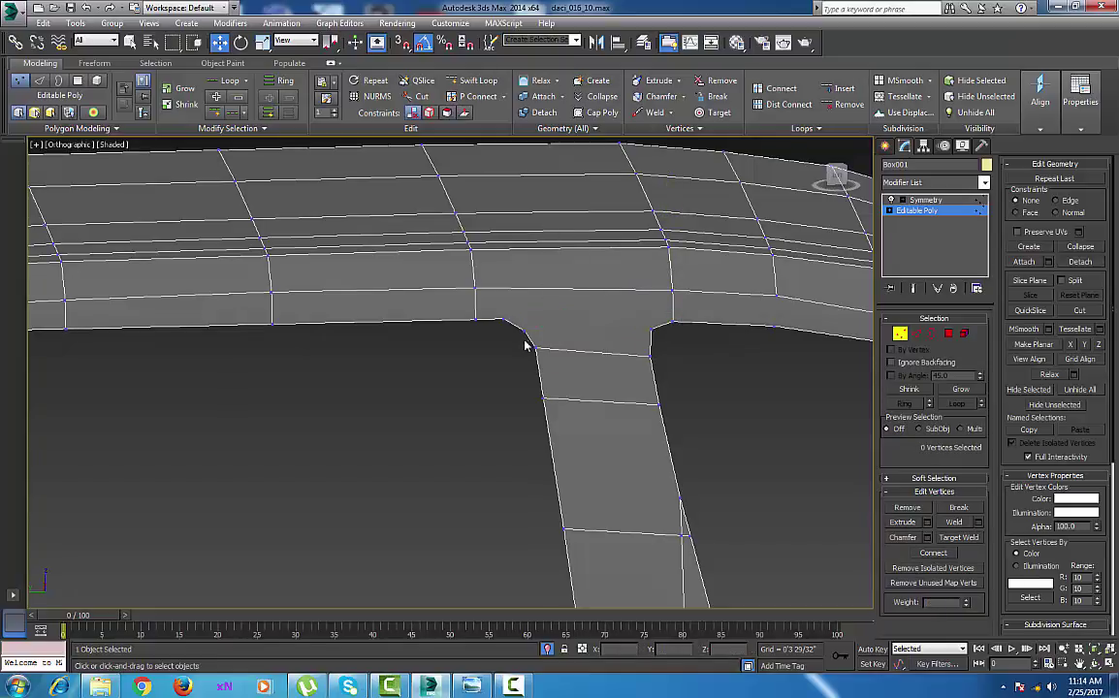
{"action": "left_click", "coordinate": [521, 330]}
{"action": "left_click", "coordinate": [650, 330], "text": "ctrl"}
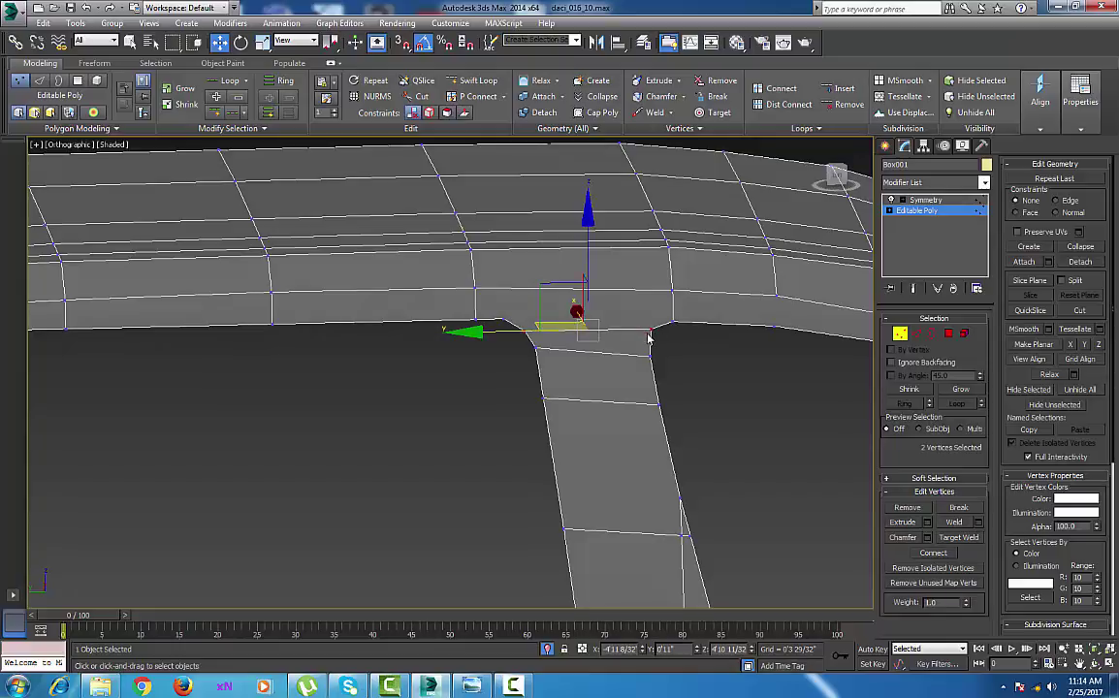
Connect the rear door window's upper front corner vertex diagonally to the roof-rail vertex above it.
{"action": "left_click", "coordinate": [475, 82]}
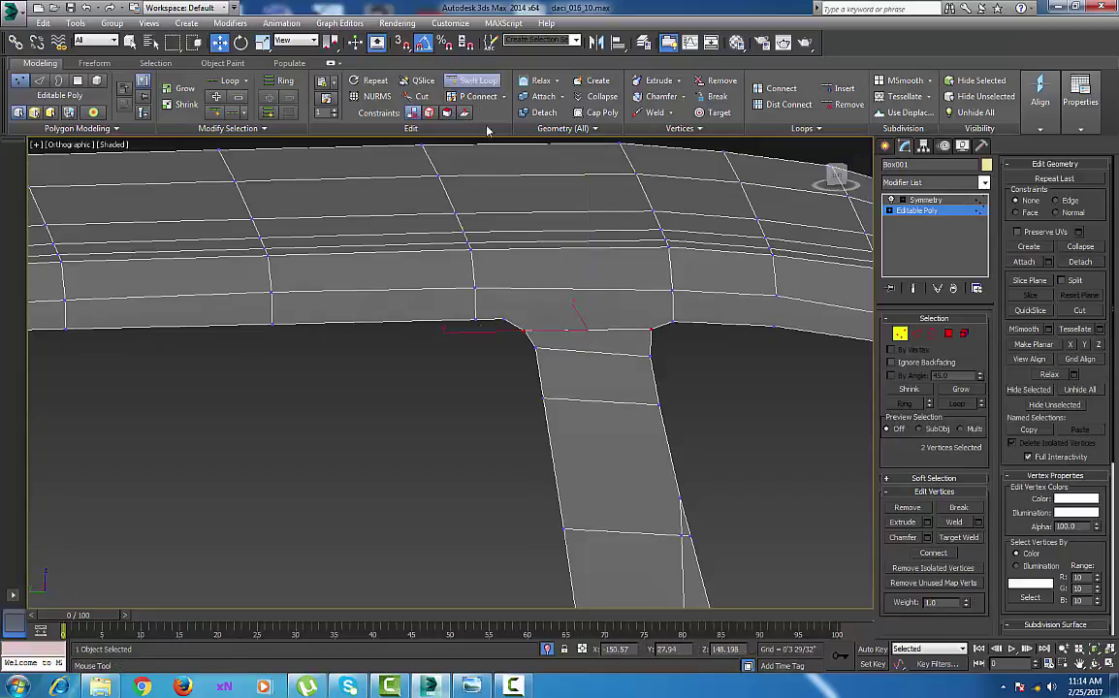
{"action": "right_click", "coordinate": [501, 260]}
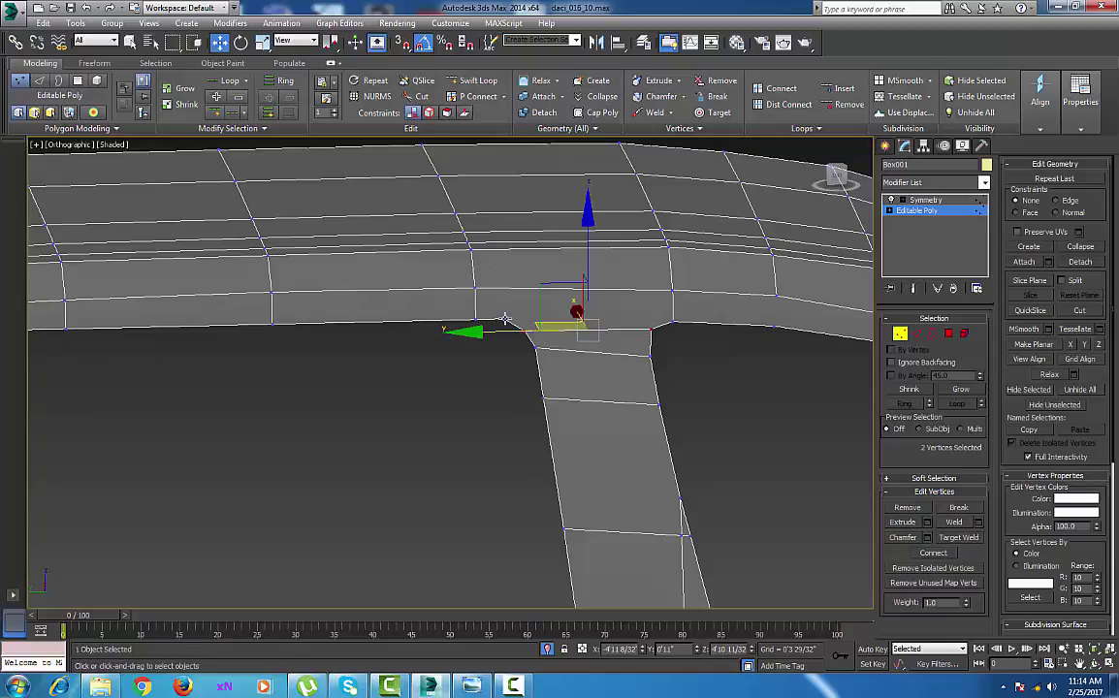
{"action": "left_click", "coordinate": [505, 318]}
{"action": "left_click", "coordinate": [478, 288], "text": "ctrl"}
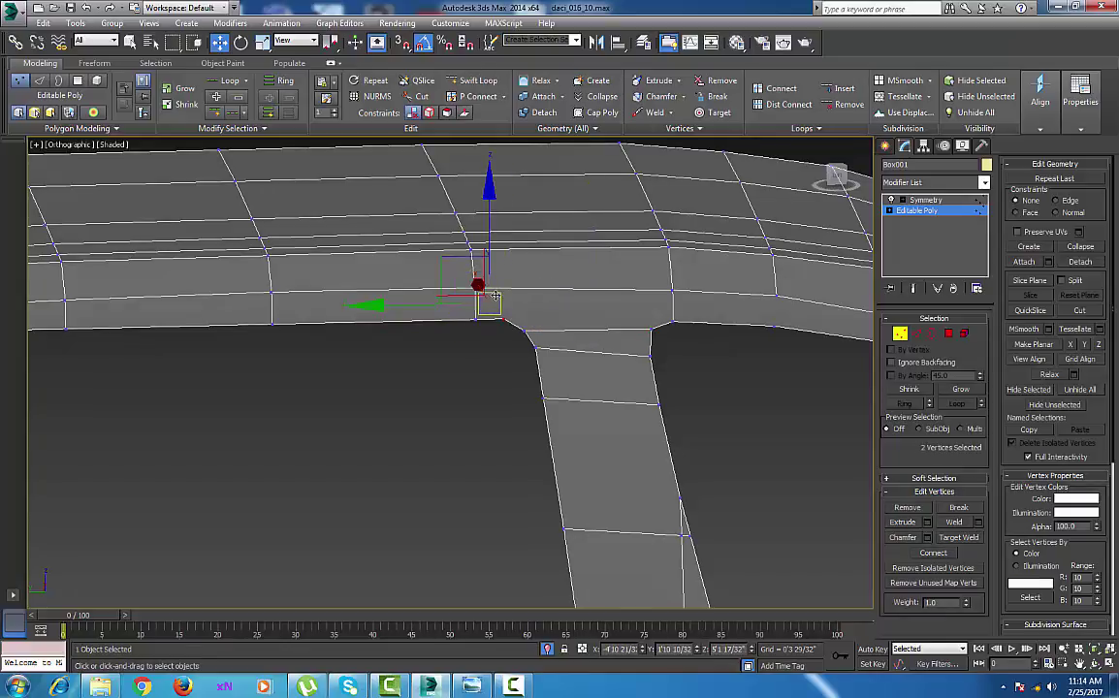
Add a SwiftLoop across the outer strip of the windshield pillar above the front door window's front corner.
{"action": "middle_click_drag", "start_coordinate": [580, 337], "coordinate": [434, 330], "text": "alt"}
{"action": "scroll", "coordinate": [593, 318], "scroll_direction": "down", "scroll_amount": 5}
{"action": "scroll", "coordinate": [674, 382], "scroll_direction": "up", "scroll_amount": 4}
{"action": "scroll", "coordinate": [721, 425], "scroll_direction": "up", "scroll_amount": 2}
{"action": "middle_click_drag", "start_coordinate": [722, 425], "coordinate": [614, 375]}
{"action": "scroll", "coordinate": [594, 362], "scroll_direction": "up", "scroll_amount": 2}
{"action": "left_click", "coordinate": [469, 80]}
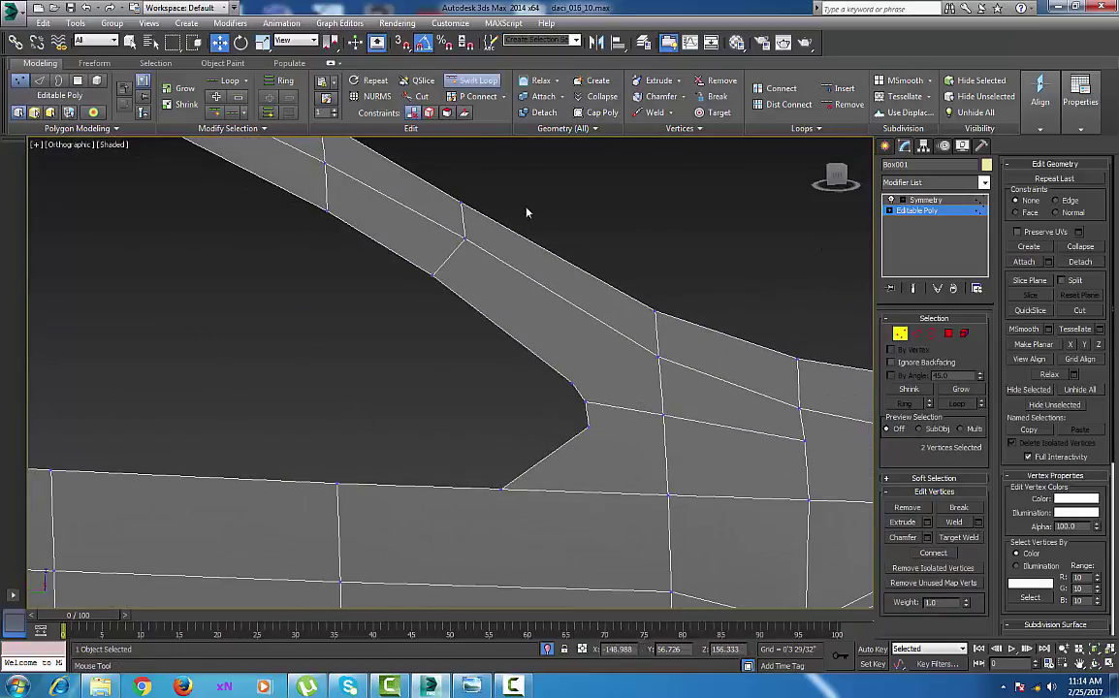
{"action": "key", "text": "w"}
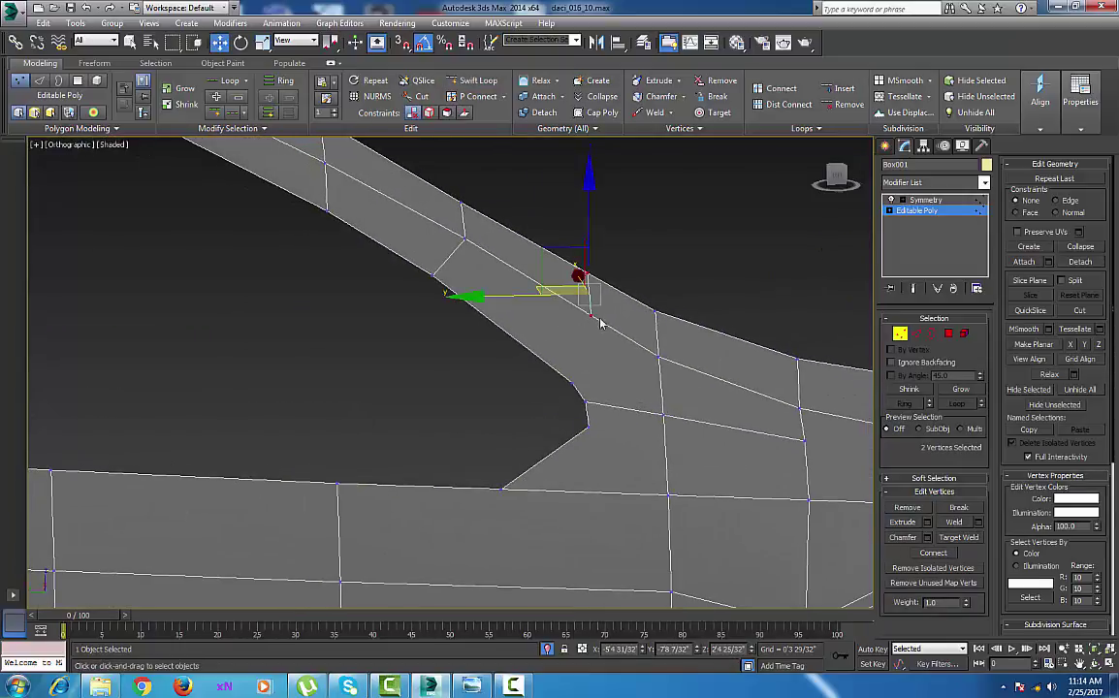
Connect the new loop's end to the front window's corner vertex, and the corner's lower vertex to the body vertex ahead of it.
{"action": "left_click_drag", "start_coordinate": [548, 397], "coordinate": [542, 398]}
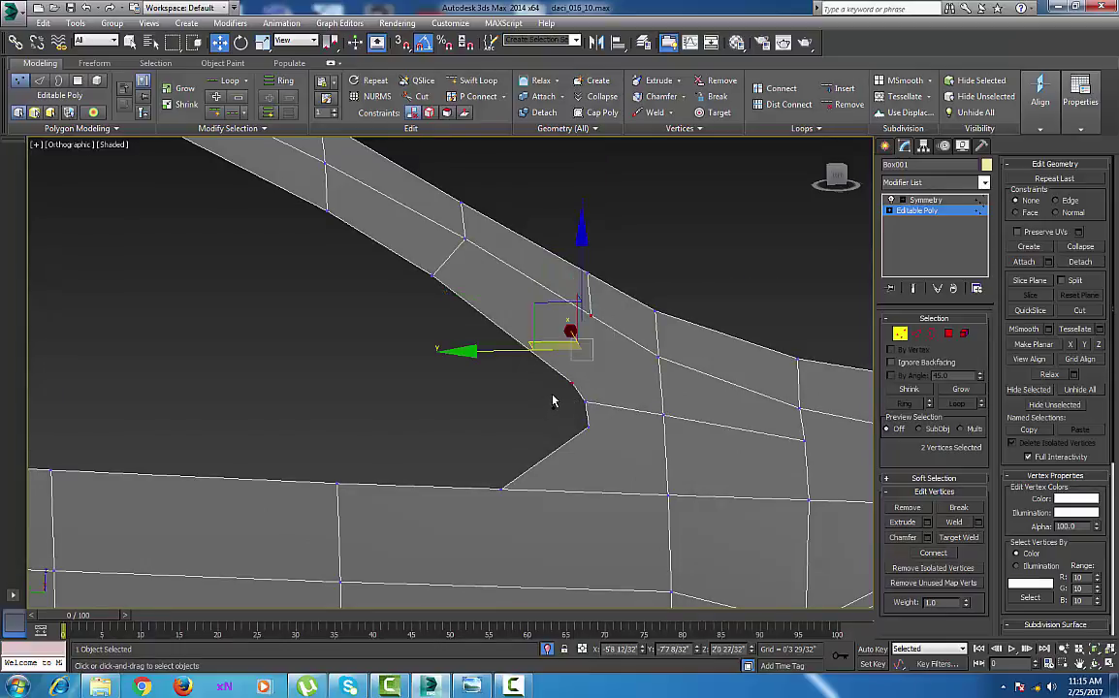
{"action": "key", "text": "ctrl+shift+e"}
{"action": "left_click", "coordinate": [583, 406]}
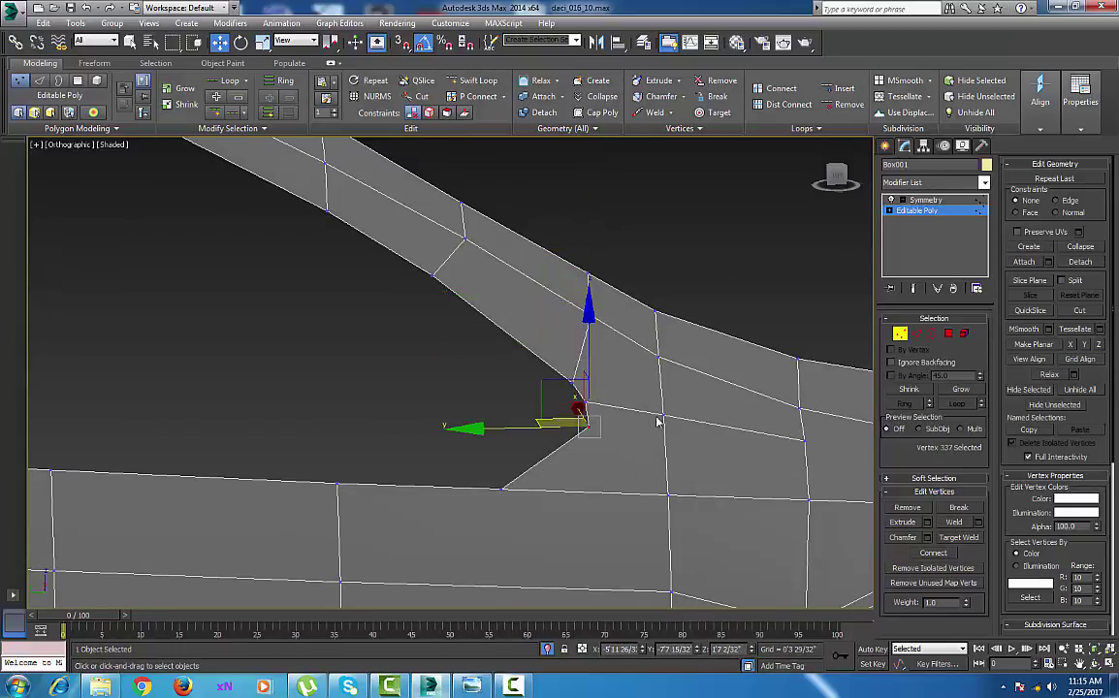
{"action": "left_click", "coordinate": [664, 416], "text": "ctrl"}
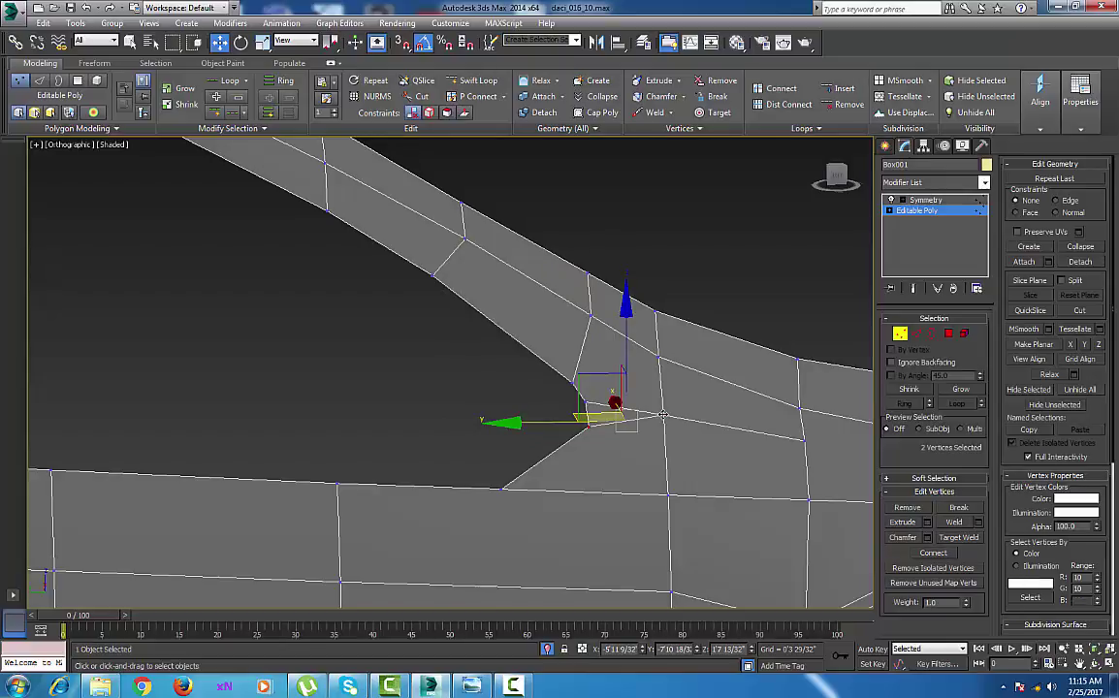
Cut an edge down the front door from the window's lower front corner vertex to the rear tip of the fender crease.
{"action": "middle_click_drag", "start_coordinate": [658, 419], "coordinate": [703, 408]}
{"action": "scroll", "coordinate": [707, 402], "scroll_direction": "down", "scroll_amount": 2}
{"action": "middle_click_drag", "start_coordinate": [580, 402], "coordinate": [570, 361]}
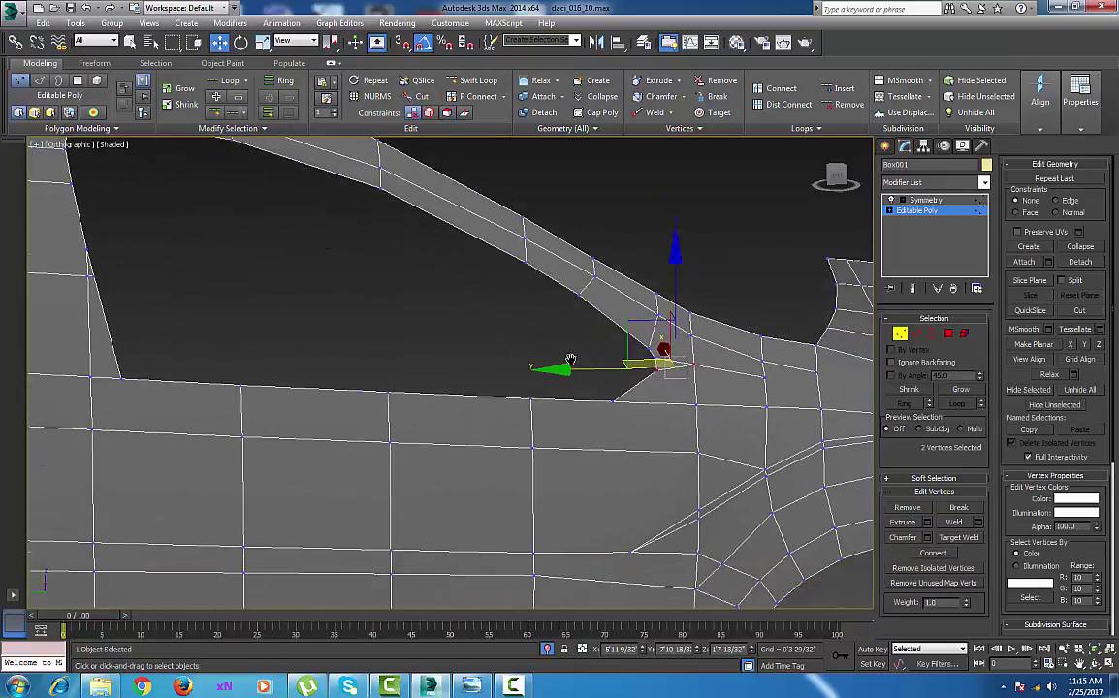
{"action": "scroll", "coordinate": [619, 432], "scroll_direction": "up", "scroll_amount": 1}
{"action": "middle_click_drag", "start_coordinate": [619, 432], "coordinate": [594, 343]}
{"action": "right_click", "coordinate": [593, 341]}
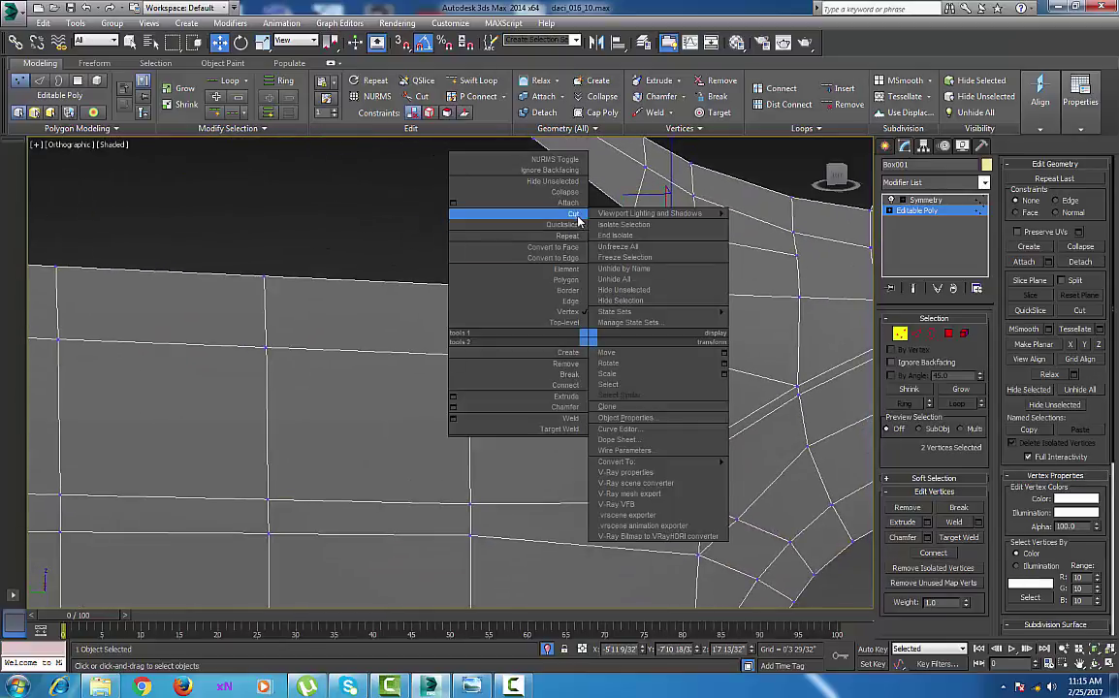
{"action": "left_click", "coordinate": [577, 216]}
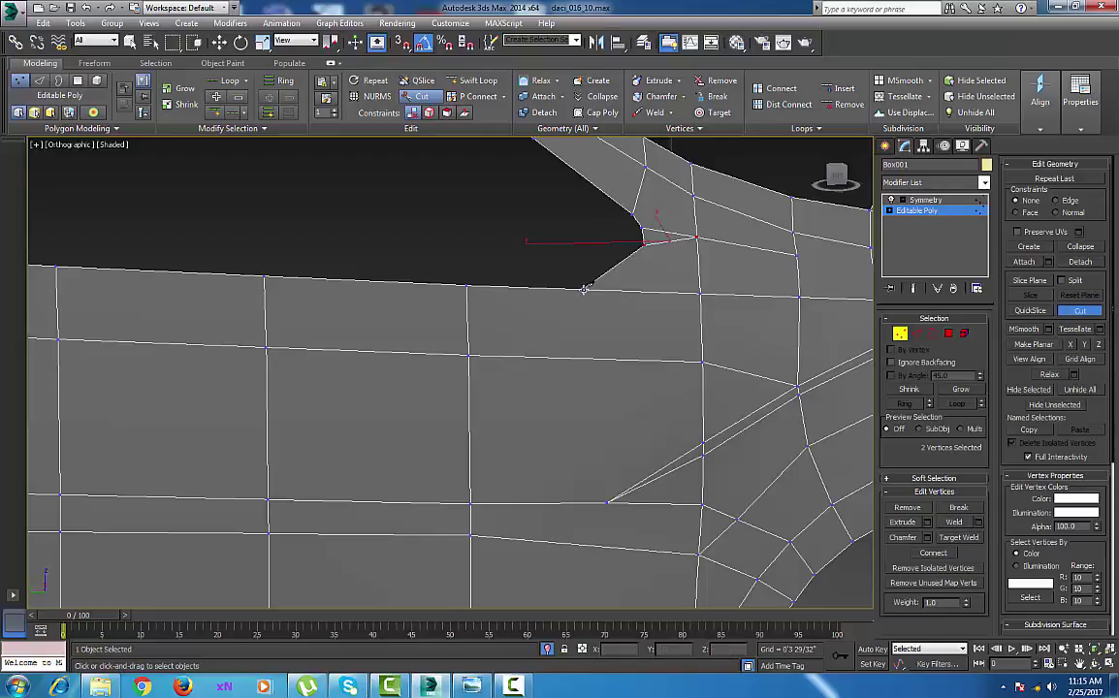
{"action": "left_click", "coordinate": [584, 289]}
{"action": "left_click", "coordinate": [607, 501]}
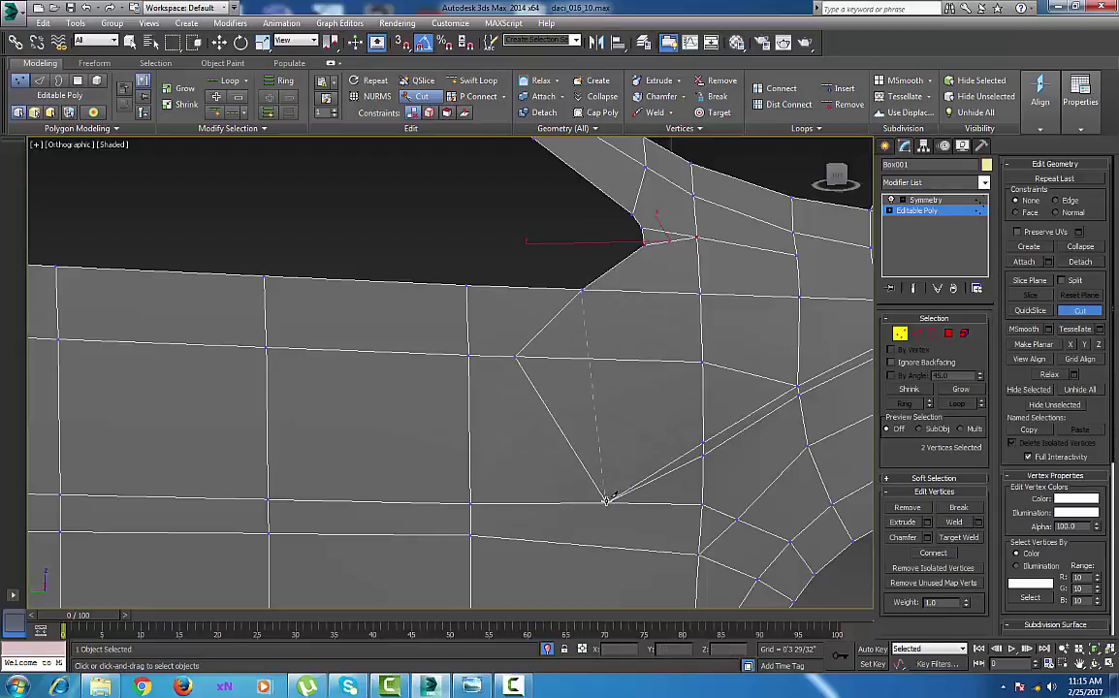
{"action": "left_click", "coordinate": [606, 501]}
Continue the cut from the crease tip down through the door's horizontal edges to the sill's bottom edge.
{"action": "middle_click_drag", "start_coordinate": [611, 499], "coordinate": [617, 185]}
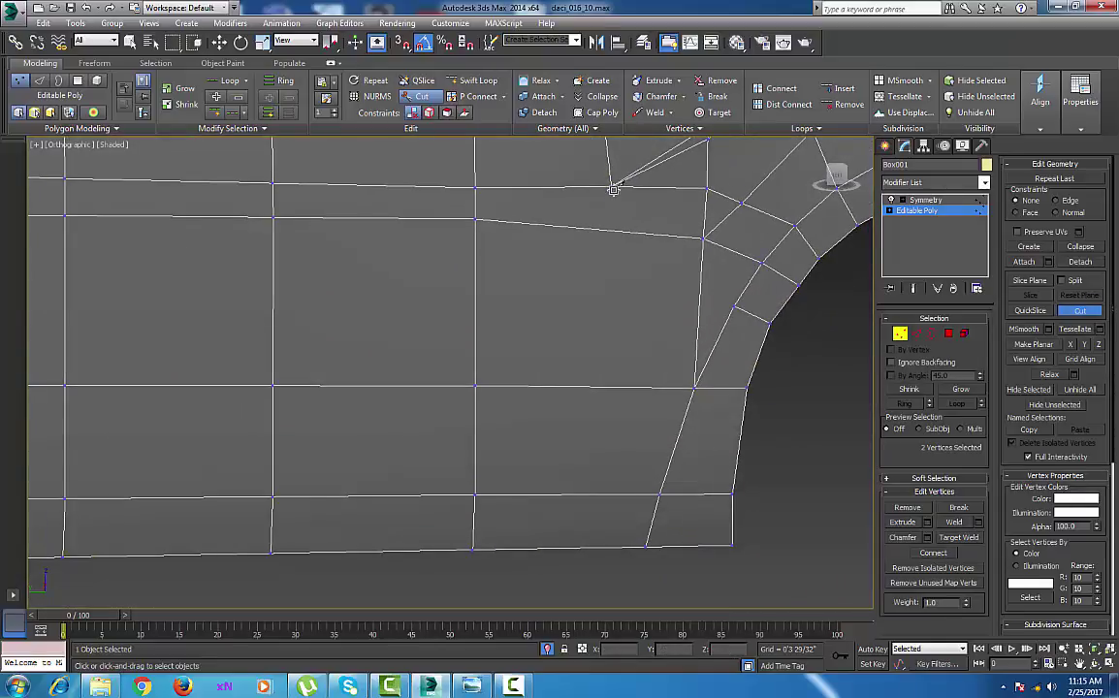
{"action": "left_click", "coordinate": [611, 184]}
{"action": "left_click", "coordinate": [611, 231]}
{"action": "left_click", "coordinate": [602, 387]}
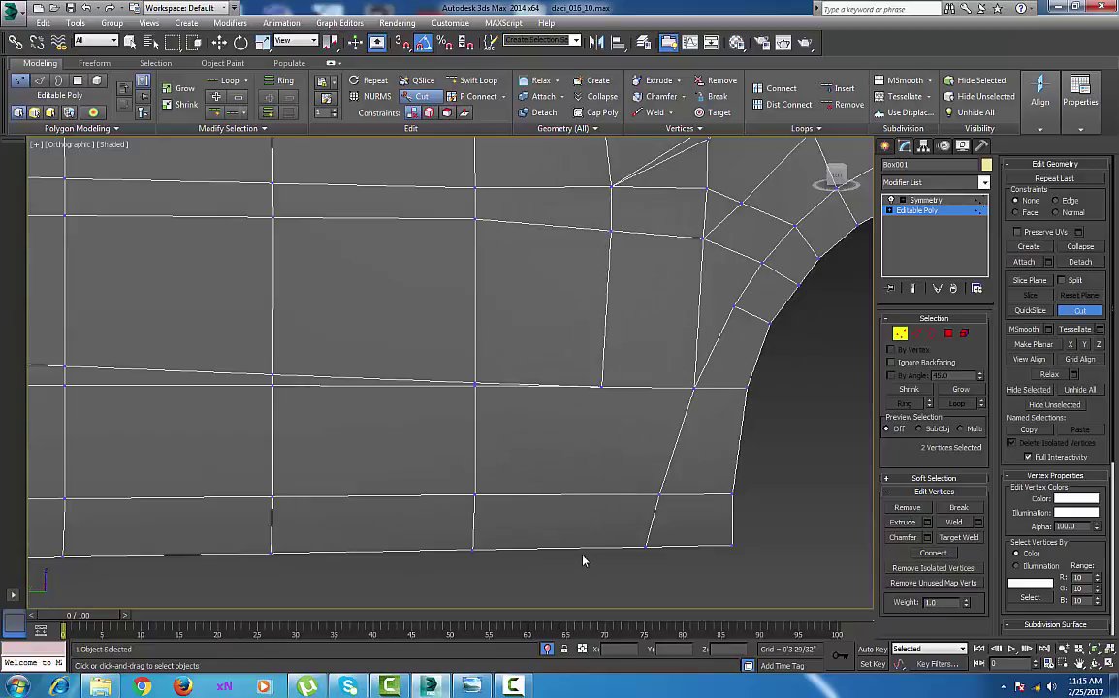
{"action": "left_click", "coordinate": [584, 548]}
{"action": "scroll", "coordinate": [608, 378], "scroll_direction": "down", "scroll_amount": 10}
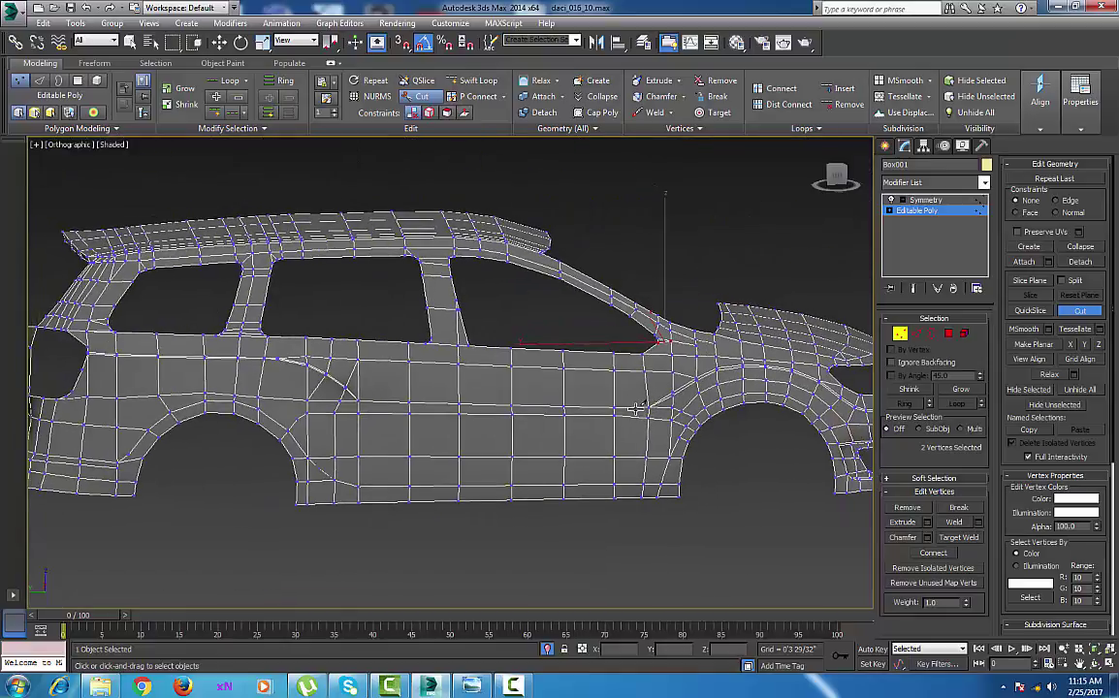
Examine the mesh of the front fender, wheel arch, hood and bumper from several angles.
{"action": "scroll", "coordinate": [640, 412], "scroll_direction": "down", "scroll_amount": 3}
{"action": "middle_click_drag", "start_coordinate": [625, 400], "coordinate": [586, 407], "text": "alt"}
{"action": "middle_click_drag", "start_coordinate": [662, 404], "coordinate": [587, 423], "text": "alt"}
{"action": "scroll", "coordinate": [621, 407], "scroll_direction": "up", "scroll_amount": 8}
{"action": "scroll", "coordinate": [585, 421], "scroll_direction": "up", "scroll_amount": 3}
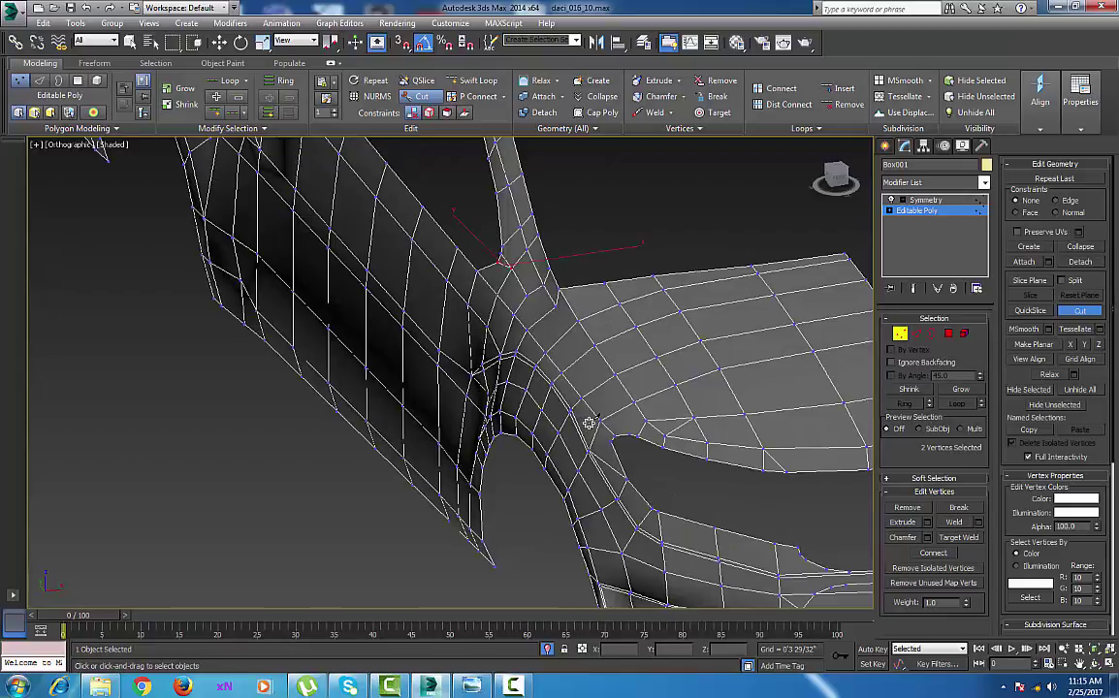
{"action": "middle_click_drag", "start_coordinate": [553, 424], "coordinate": [651, 436], "text": "alt"}
{"action": "right_click", "coordinate": [653, 436]}
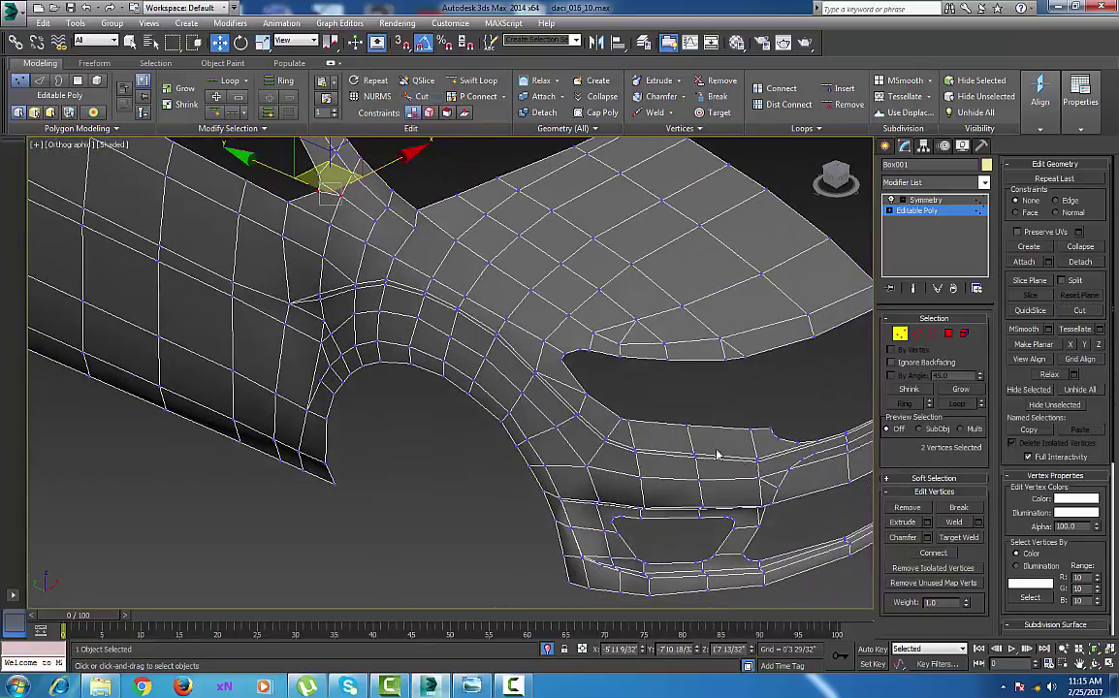
{"action": "middle_click_drag", "start_coordinate": [717, 455], "coordinate": [739, 444], "text": "alt"}
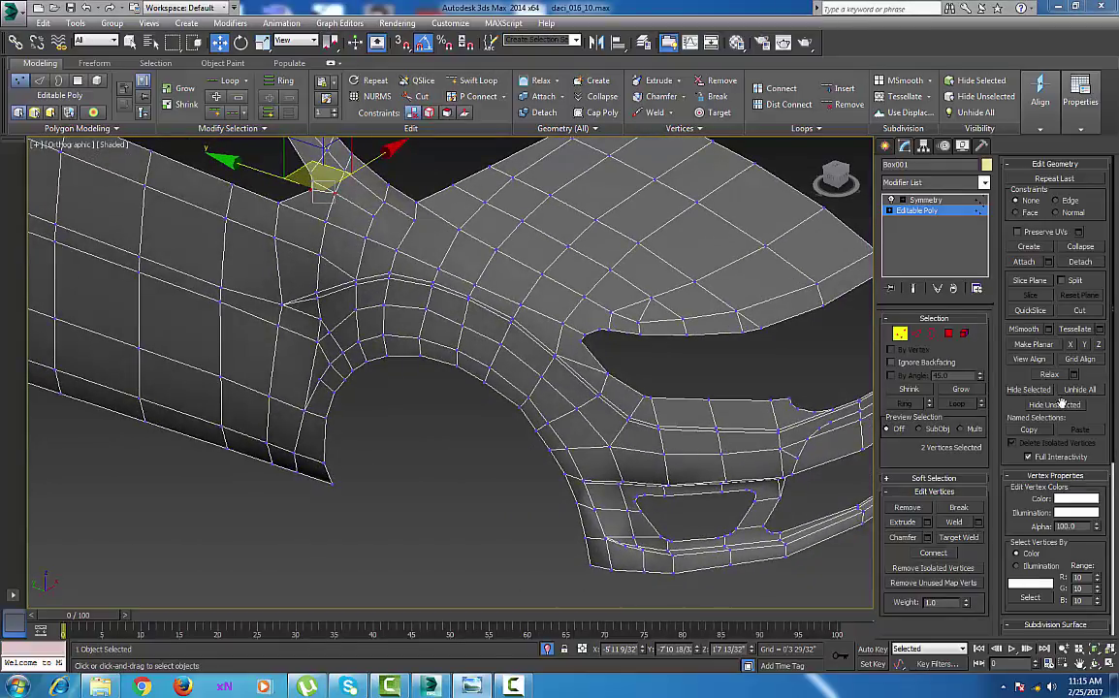
{"action": "middle_click_drag", "start_coordinate": [720, 419], "coordinate": [656, 401], "text": "alt"}
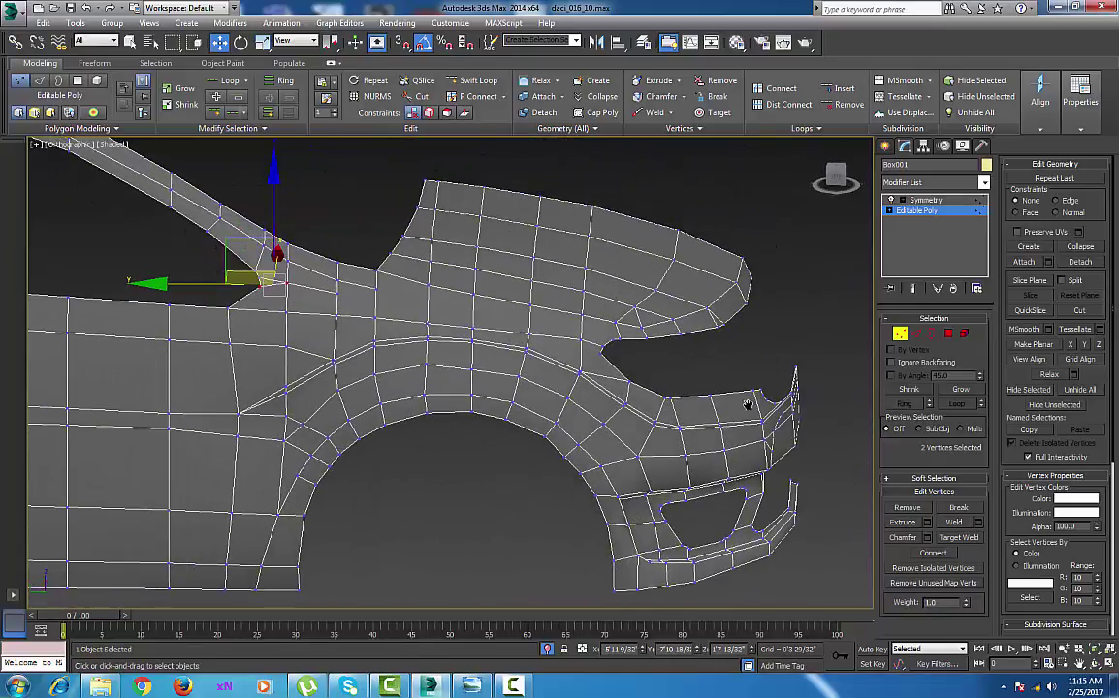
Move the two bumper crease vertices below the headlight opening's front end forward along Y to about -17'4".
{"action": "scroll", "coordinate": [760, 417], "scroll_direction": "up", "scroll_amount": 5}
{"action": "middle_click_drag", "start_coordinate": [771, 428], "coordinate": [742, 419]}
{"action": "left_click_drag", "start_coordinate": [717, 387], "coordinate": [752, 449]}
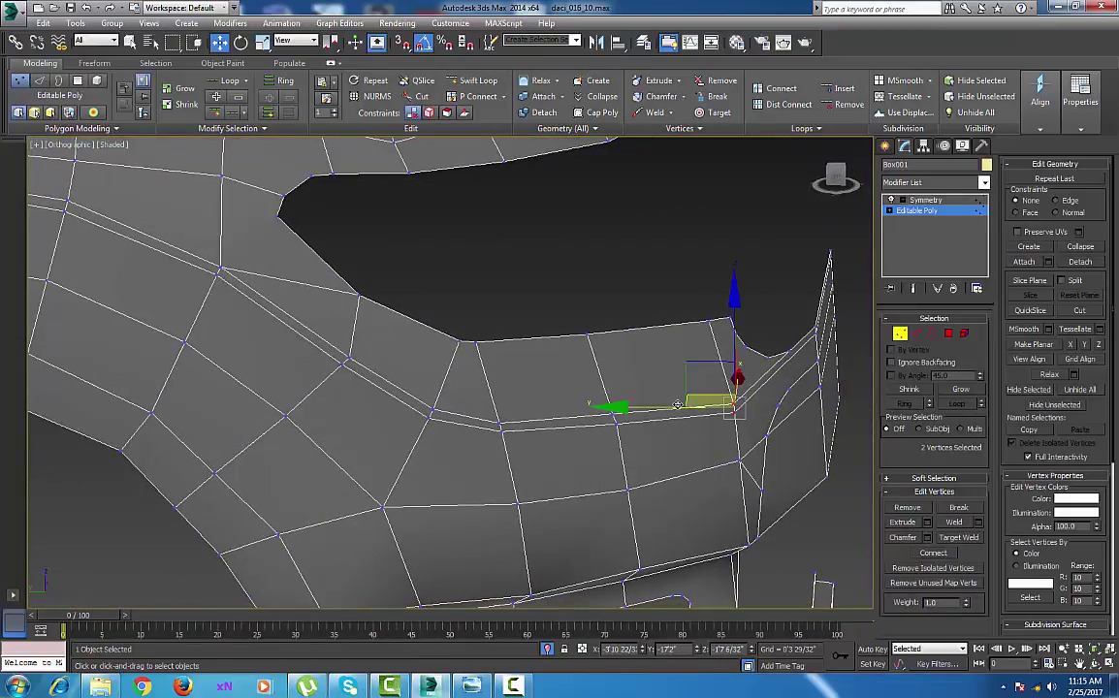
{"action": "left_click_drag", "start_coordinate": [670, 406], "coordinate": [689, 409]}
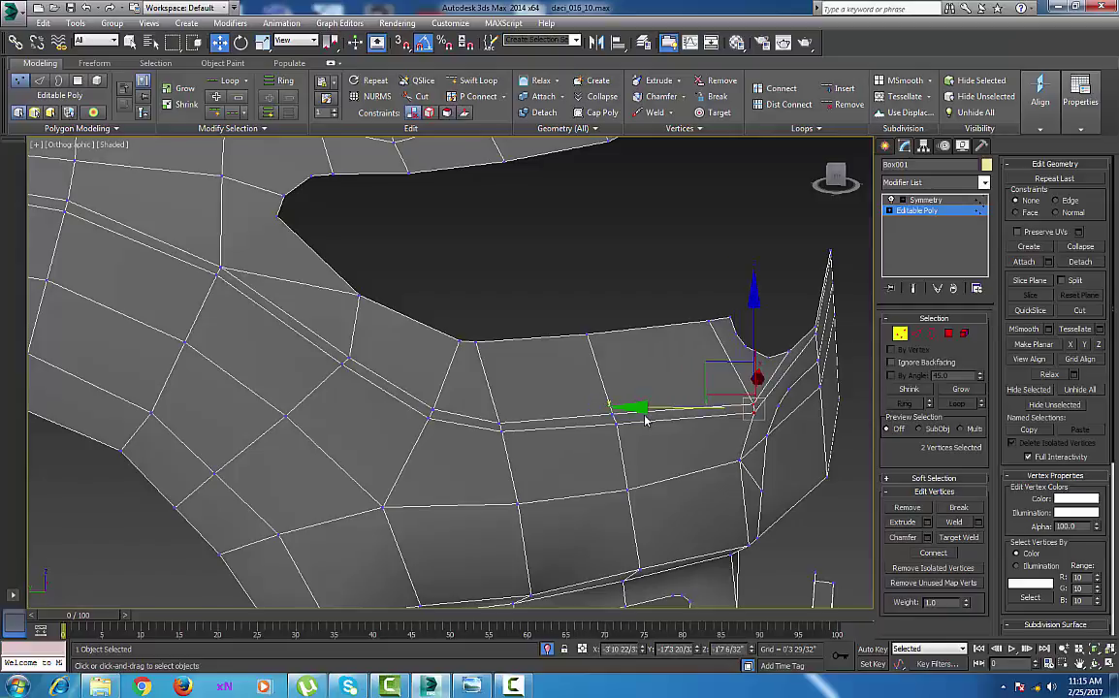
Move the next pair of bumper crease vertices toward the rear forward along Y to about -16'8".
{"action": "key", "text": "alt"}
{"action": "left_click_drag", "start_coordinate": [593, 392], "coordinate": [650, 443]}
{"action": "middle_click_drag", "start_coordinate": [672, 447], "coordinate": [490, 453], "text": "alt"}
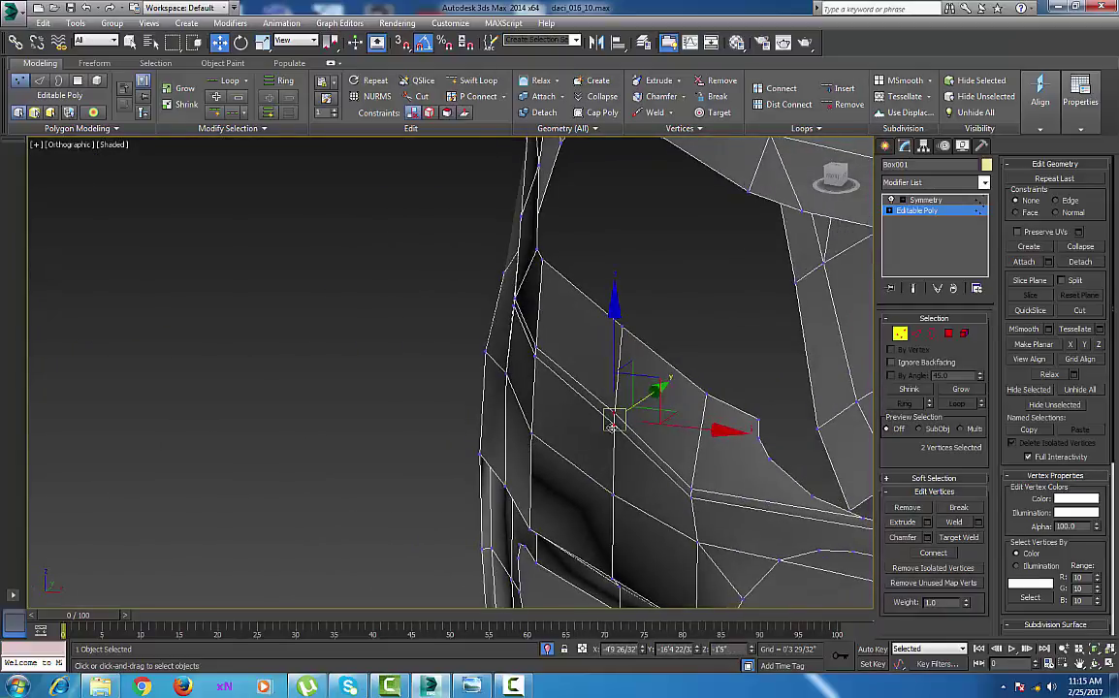
{"action": "middle_click_drag", "start_coordinate": [636, 421], "coordinate": [661, 427], "text": "alt"}
{"action": "left_click_drag", "start_coordinate": [685, 383], "coordinate": [663, 385]}
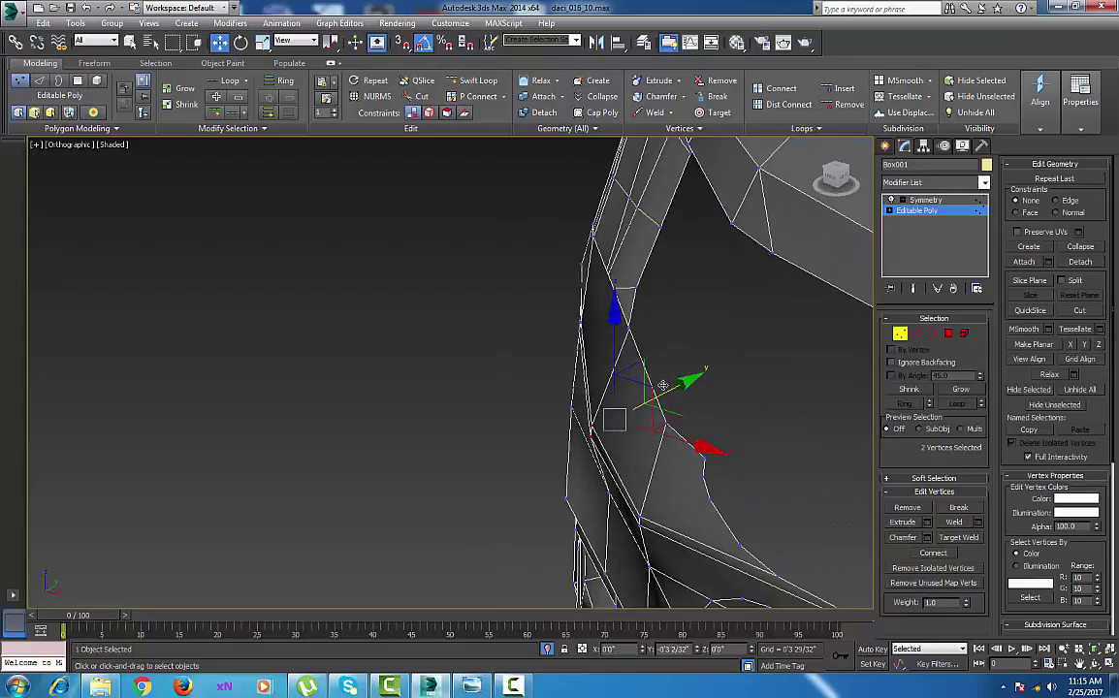
{"action": "middle_click_drag", "start_coordinate": [594, 435], "coordinate": [668, 443], "text": "alt"}
{"action": "middle_click_drag", "start_coordinate": [569, 418], "coordinate": [626, 430]}
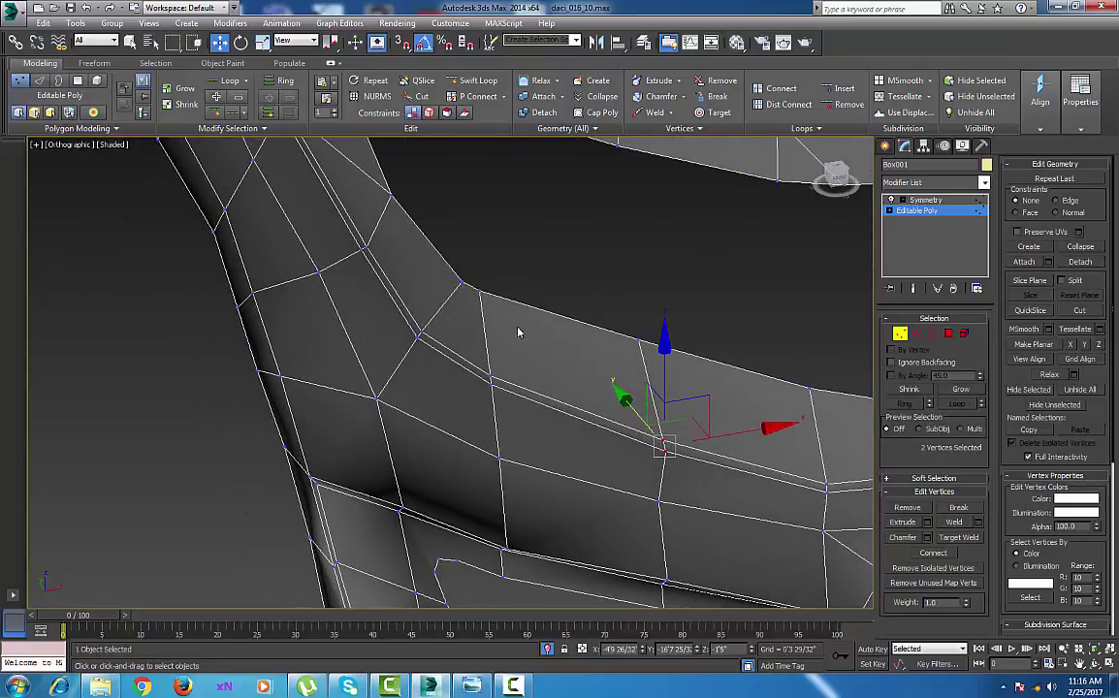
Move the next pair of bumper crease vertices toward the rear, below the headlight opening, forward along Y.
{"action": "left_click_drag", "start_coordinate": [519, 334], "coordinate": [475, 404]}
{"action": "middle_click_drag", "start_coordinate": [490, 408], "coordinate": [471, 424], "text": "alt"}
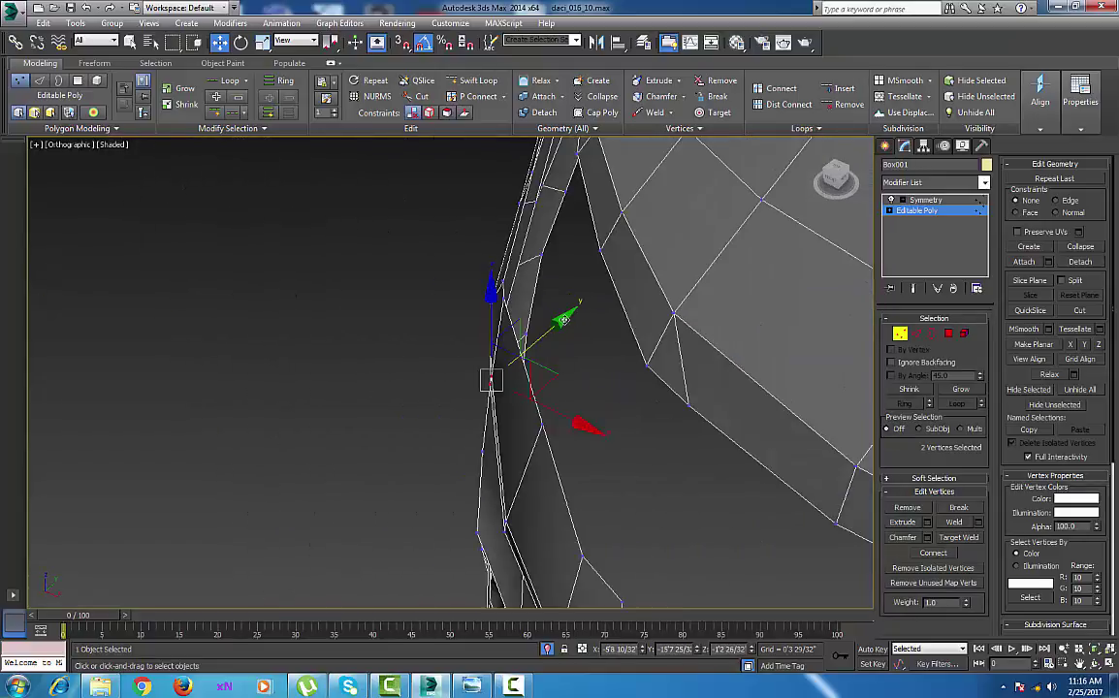
{"action": "left_click_drag", "start_coordinate": [559, 320], "coordinate": [539, 334]}
Move the two crease vertices beside the headlight opening's lower corner outward along X to about -6'2".
{"action": "middle_click_drag", "start_coordinate": [495, 395], "coordinate": [584, 400], "text": "alt"}
{"action": "middle_click_drag", "start_coordinate": [584, 401], "coordinate": [777, 423]}
{"action": "left_click_drag", "start_coordinate": [589, 381], "coordinate": [559, 349]}
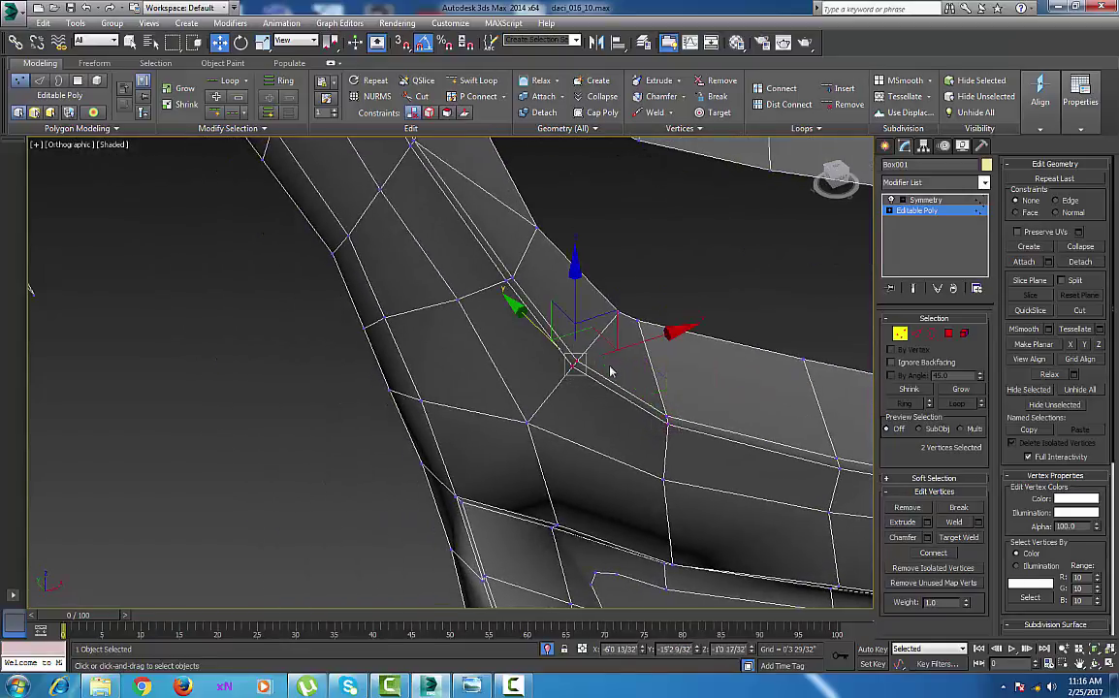
{"action": "middle_click_drag", "start_coordinate": [610, 371], "coordinate": [571, 375], "text": "alt"}
{"action": "left_click_drag", "start_coordinate": [688, 359], "coordinate": [665, 360]}
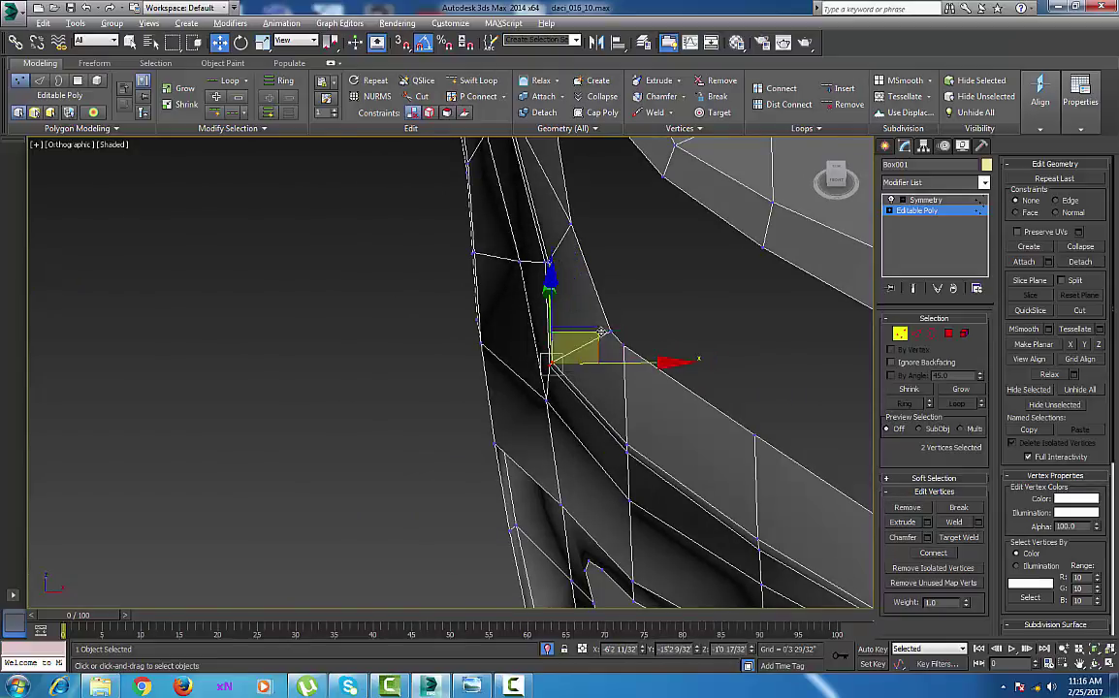
Move the following crease vertex pair alongside the headlight opening outward along X to about -6'4".
{"action": "middle_click_drag", "start_coordinate": [603, 333], "coordinate": [496, 277], "text": "alt"}
{"action": "left_click_drag", "start_coordinate": [515, 312], "coordinate": [518, 314]}
{"action": "middle_click_drag", "start_coordinate": [547, 325], "coordinate": [571, 288], "text": "alt"}
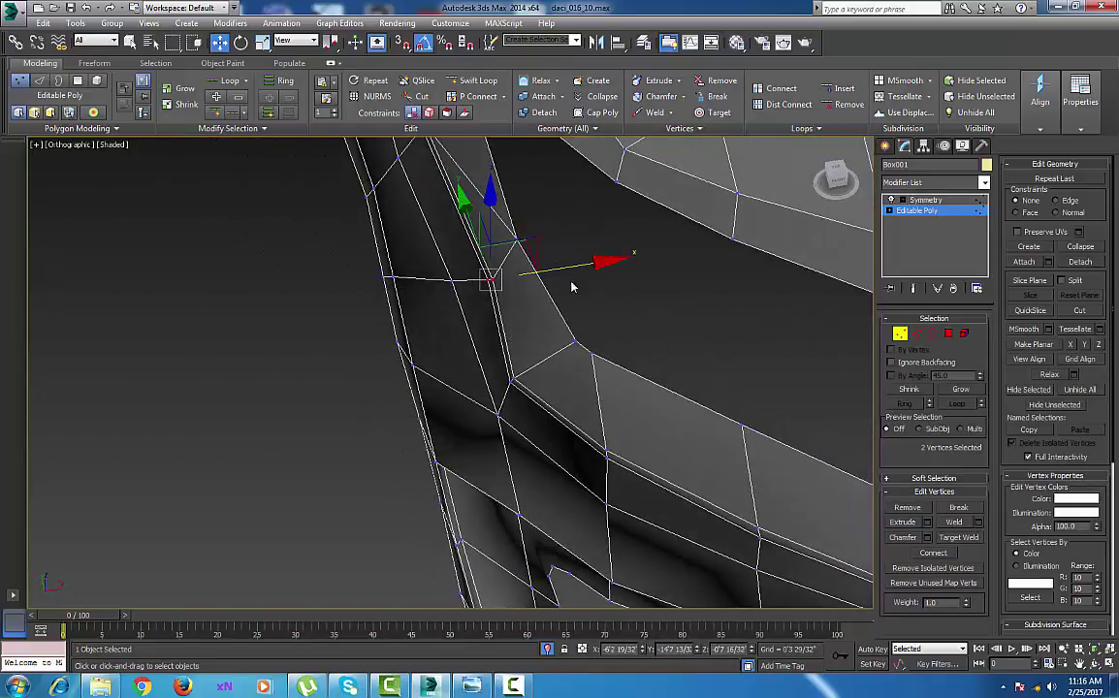
{"action": "left_click_drag", "start_coordinate": [599, 264], "coordinate": [580, 267]}
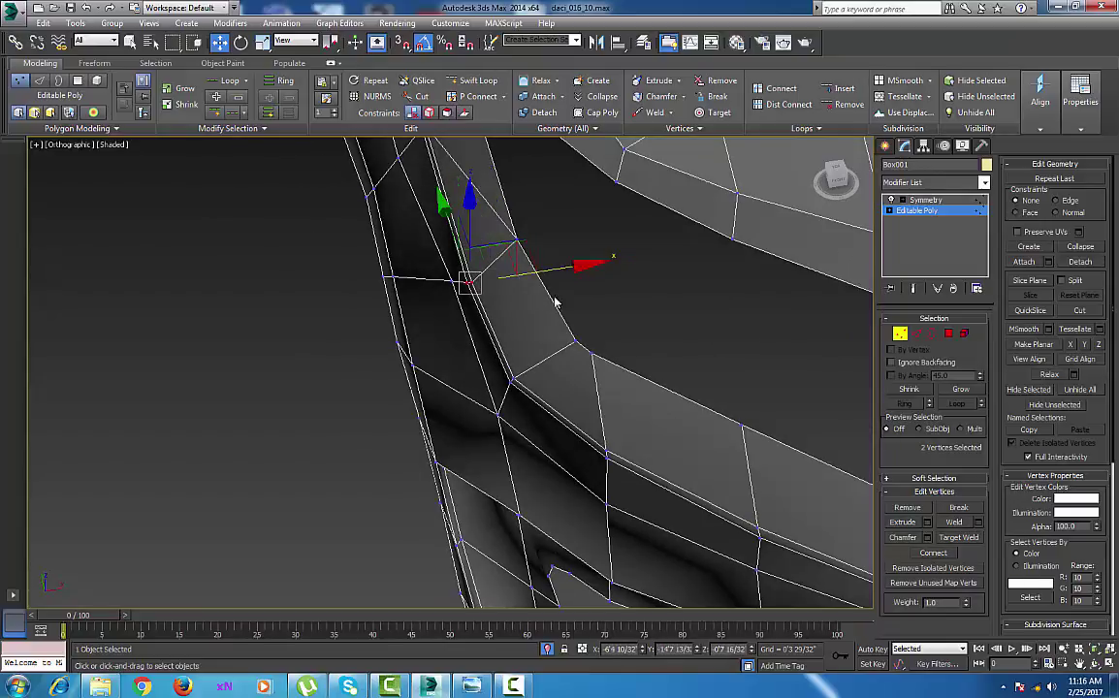
Move the crease vertex pair beside the headlight opening's rear tip and the pair behind it outward along X to about -6'7.5".
{"action": "middle_click_drag", "start_coordinate": [545, 358], "coordinate": [621, 514]}
{"action": "left_click_drag", "start_coordinate": [514, 309], "coordinate": [516, 312]}
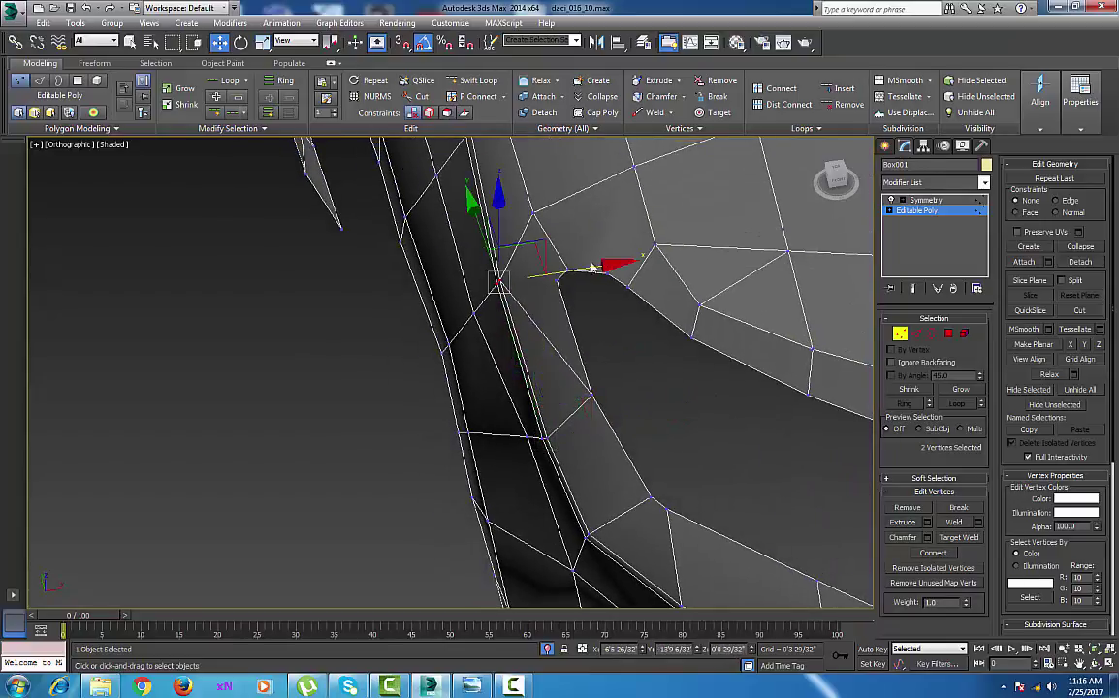
{"action": "left_click_drag", "start_coordinate": [609, 268], "coordinate": [589, 268]}
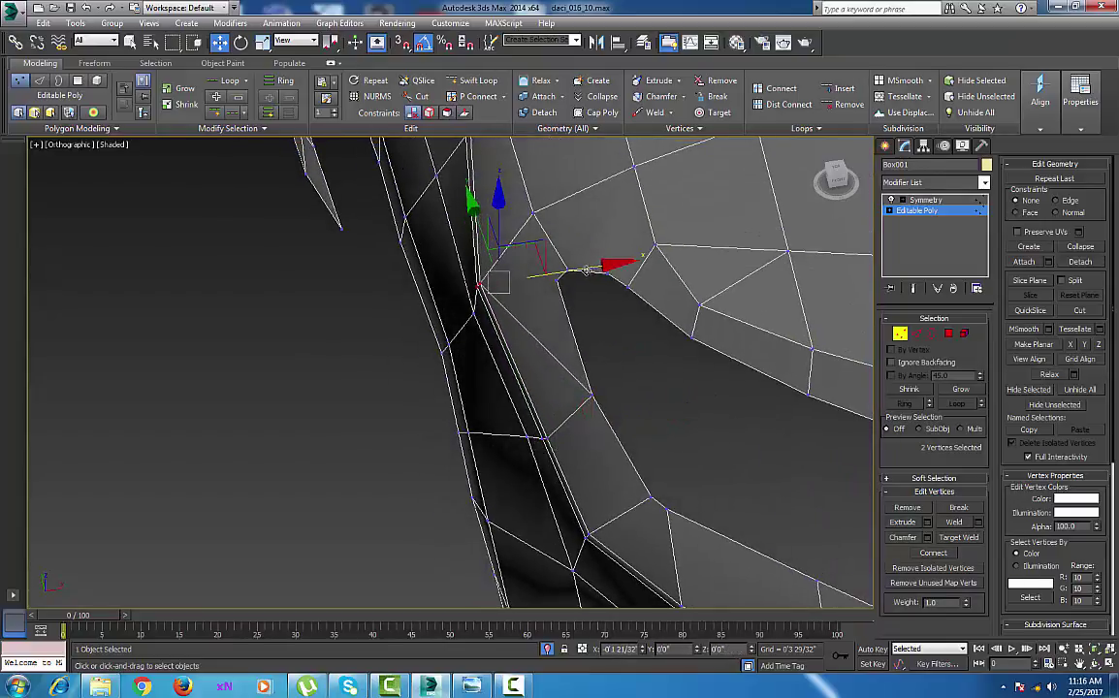
{"action": "middle_click_drag", "start_coordinate": [543, 363], "coordinate": [623, 520]}
{"action": "left_click_drag", "start_coordinate": [567, 312], "coordinate": [570, 313]}
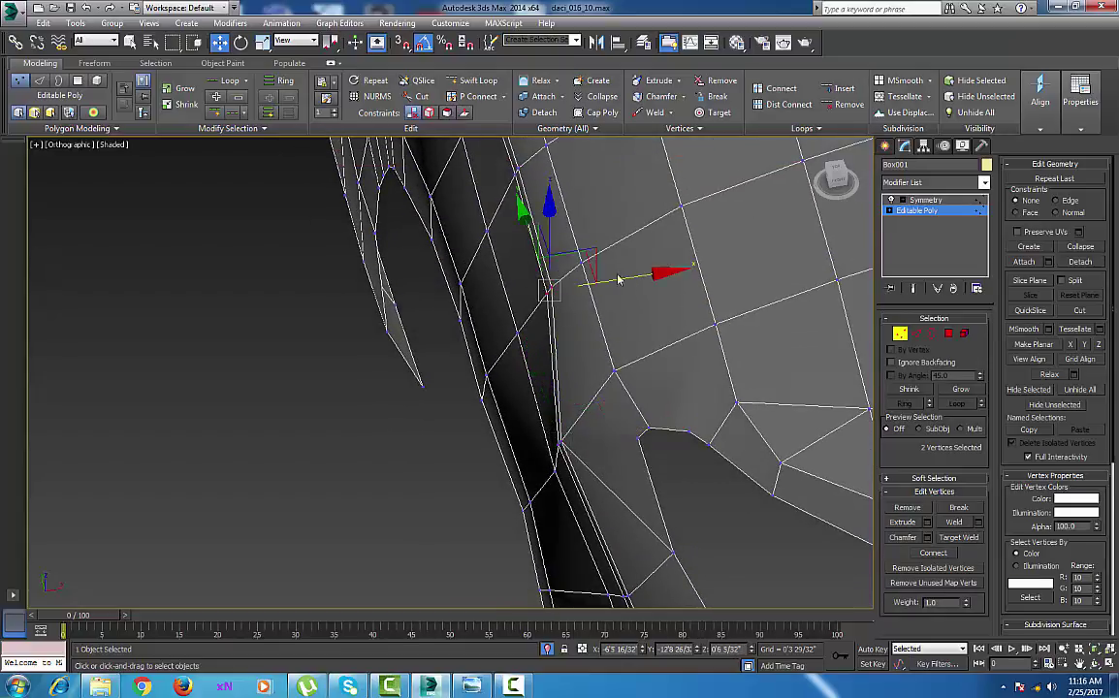
{"action": "left_click_drag", "start_coordinate": [659, 277], "coordinate": [634, 279]}
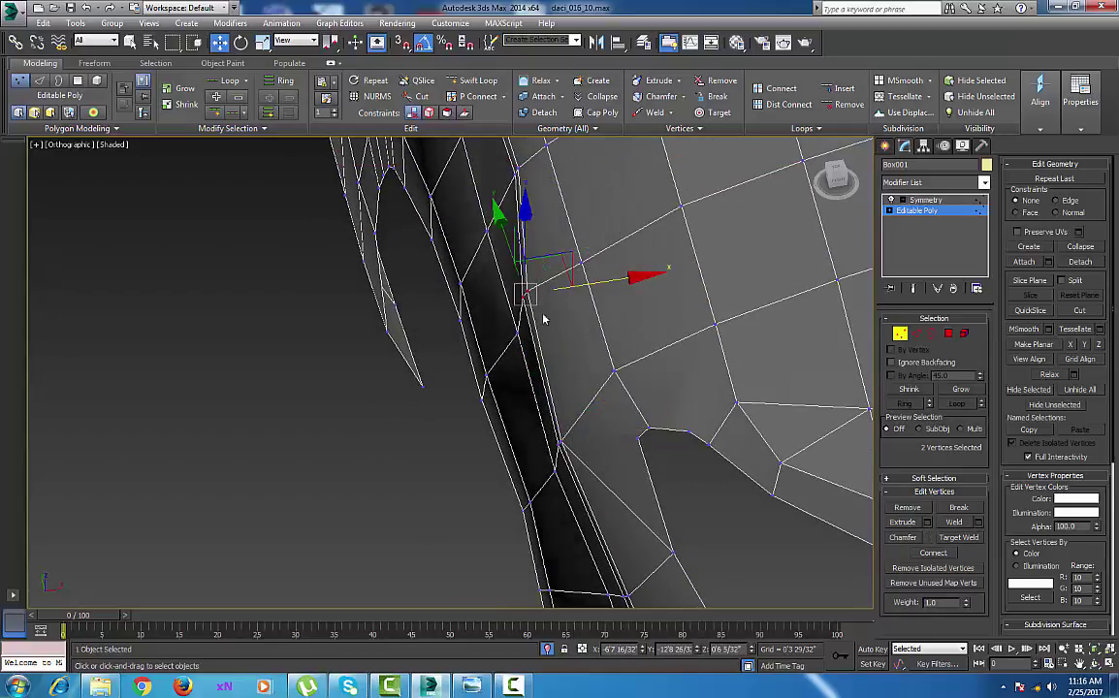
Move the next two crease vertex pairs over the front wheel arch outward along X to about -6'7".
{"action": "middle_click_drag", "start_coordinate": [512, 370], "coordinate": [558, 525]}
{"action": "left_click_drag", "start_coordinate": [542, 313], "coordinate": [593, 344]}
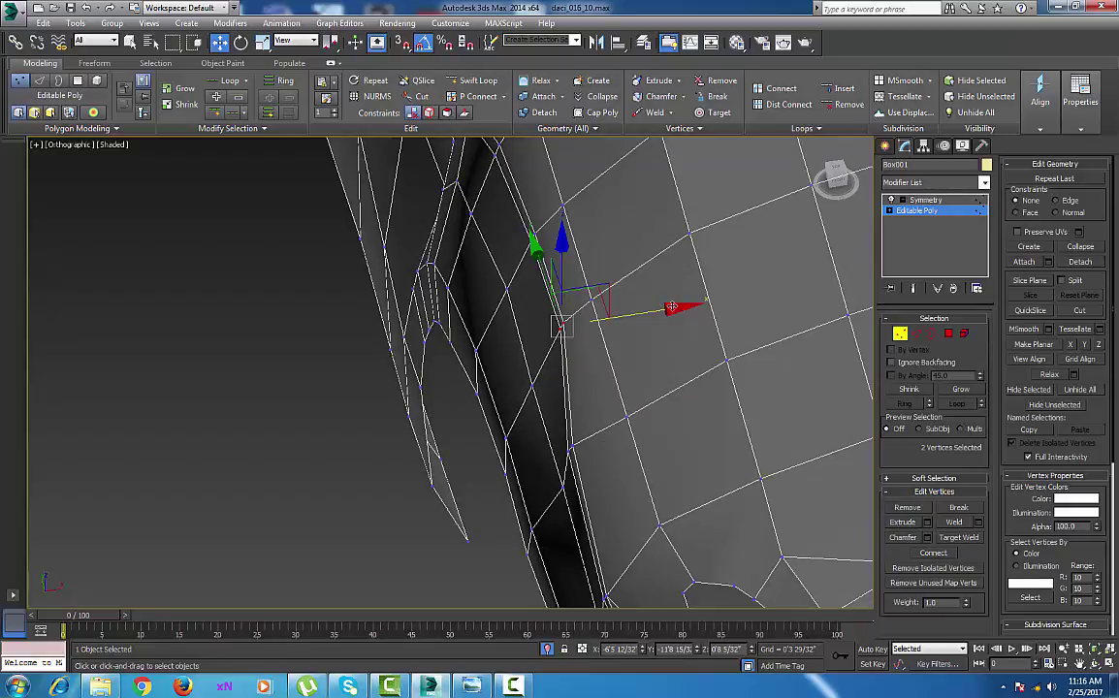
{"action": "left_click_drag", "start_coordinate": [671, 307], "coordinate": [652, 307]}
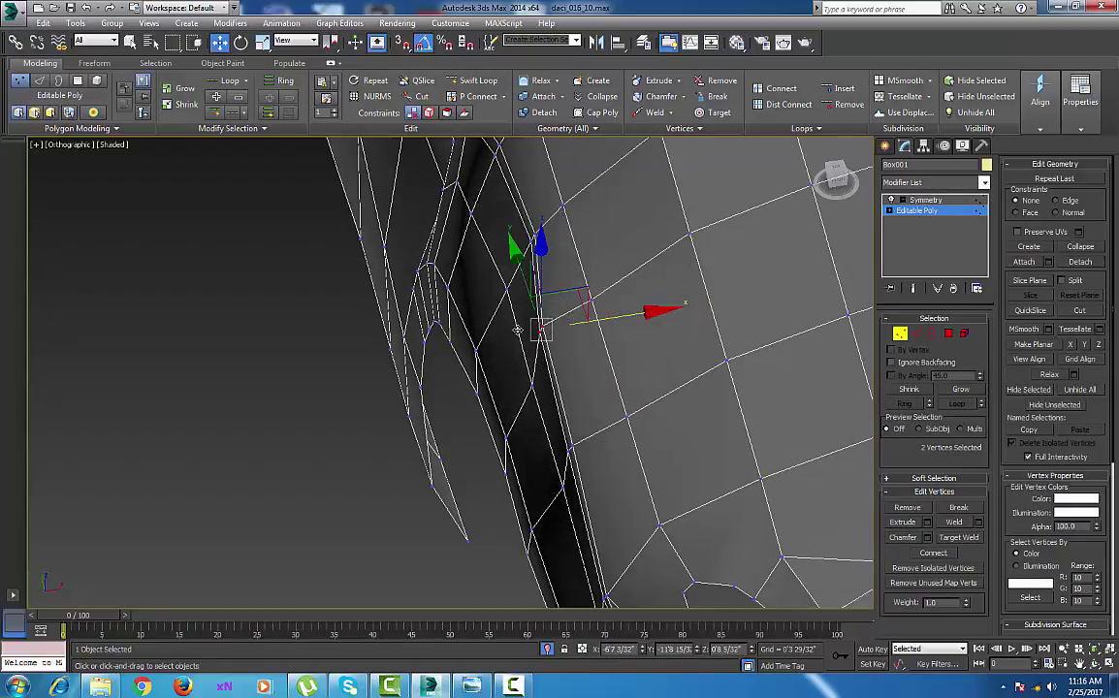
{"action": "middle_click_drag", "start_coordinate": [489, 338], "coordinate": [513, 367], "text": "alt"}
{"action": "middle_click_drag", "start_coordinate": [492, 283], "coordinate": [513, 406]}
{"action": "left_click_drag", "start_coordinate": [481, 332], "coordinate": [541, 392]}
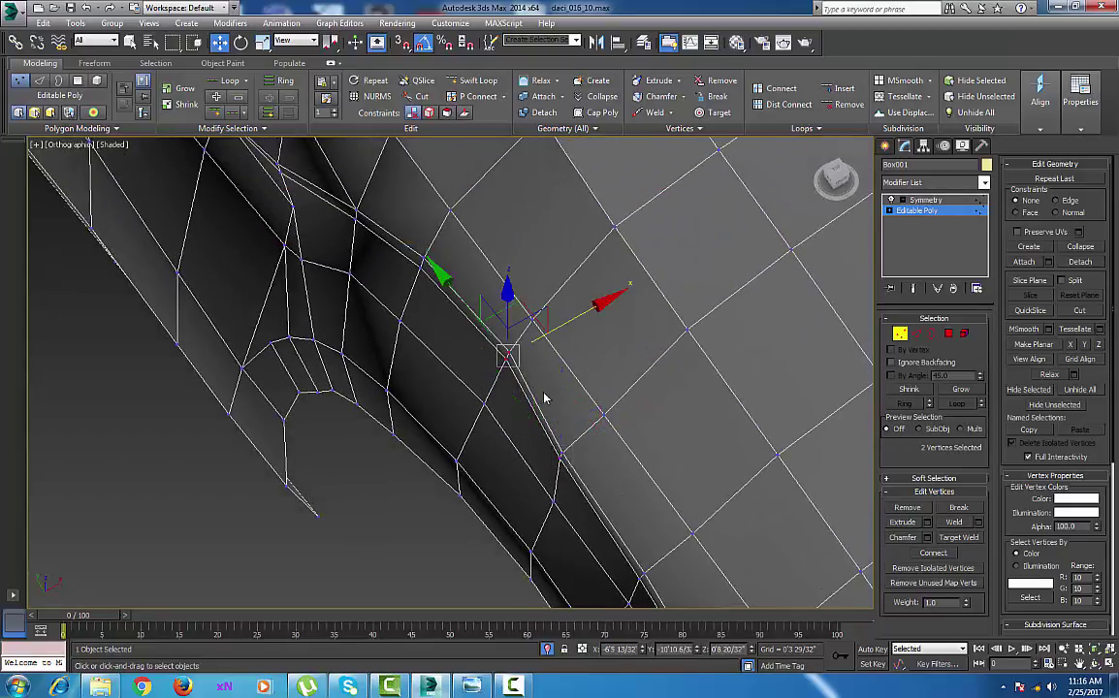
{"action": "middle_click_drag", "start_coordinate": [545, 398], "coordinate": [605, 365], "text": "alt"}
{"action": "left_click_drag", "start_coordinate": [619, 348], "coordinate": [603, 347]}
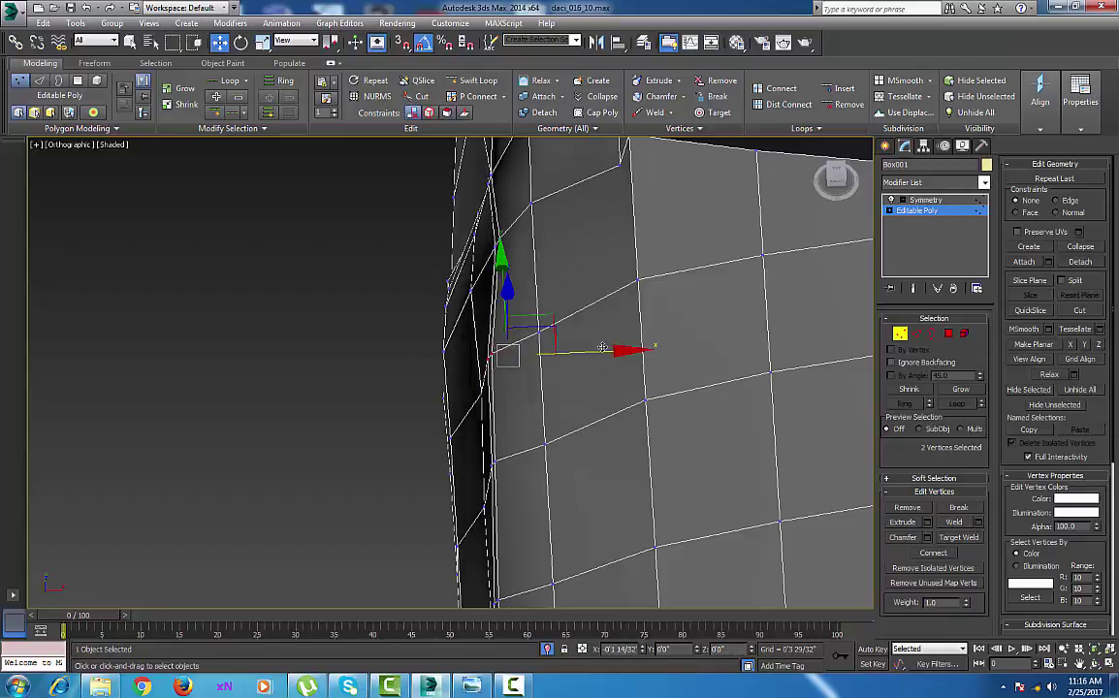
Pull the crease vertex pair near the top of the front wheel arch slightly outward along X.
{"action": "middle_click_drag", "start_coordinate": [522, 312], "coordinate": [412, 251], "text": "alt"}
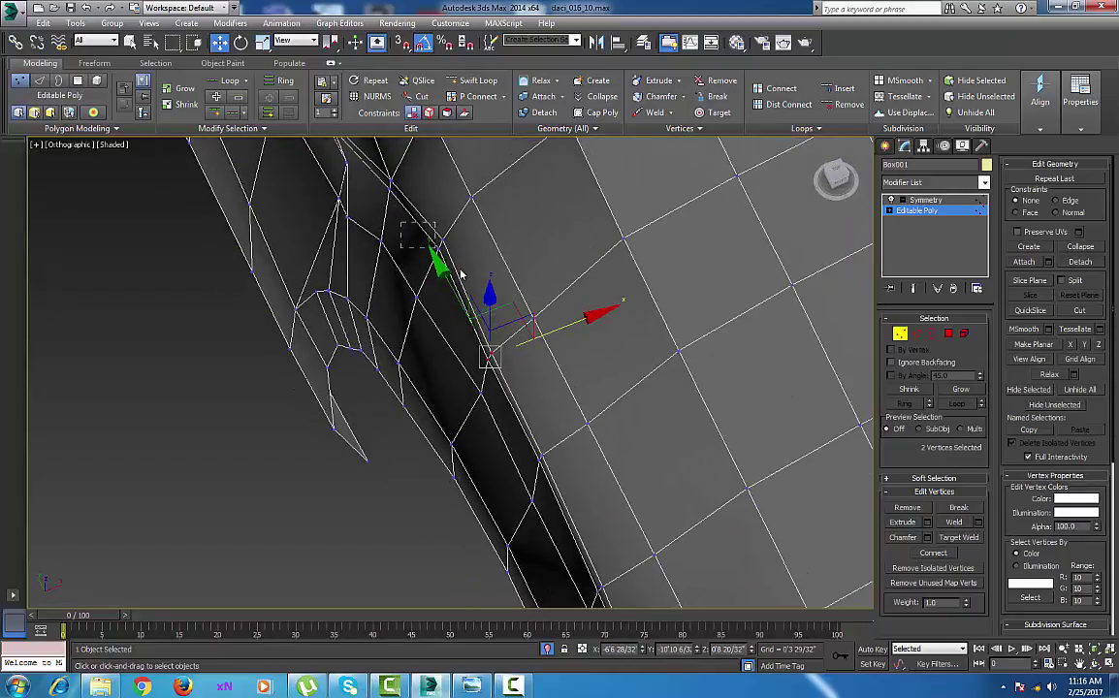
{"action": "middle_click_drag", "start_coordinate": [537, 295], "coordinate": [568, 266], "text": "alt"}
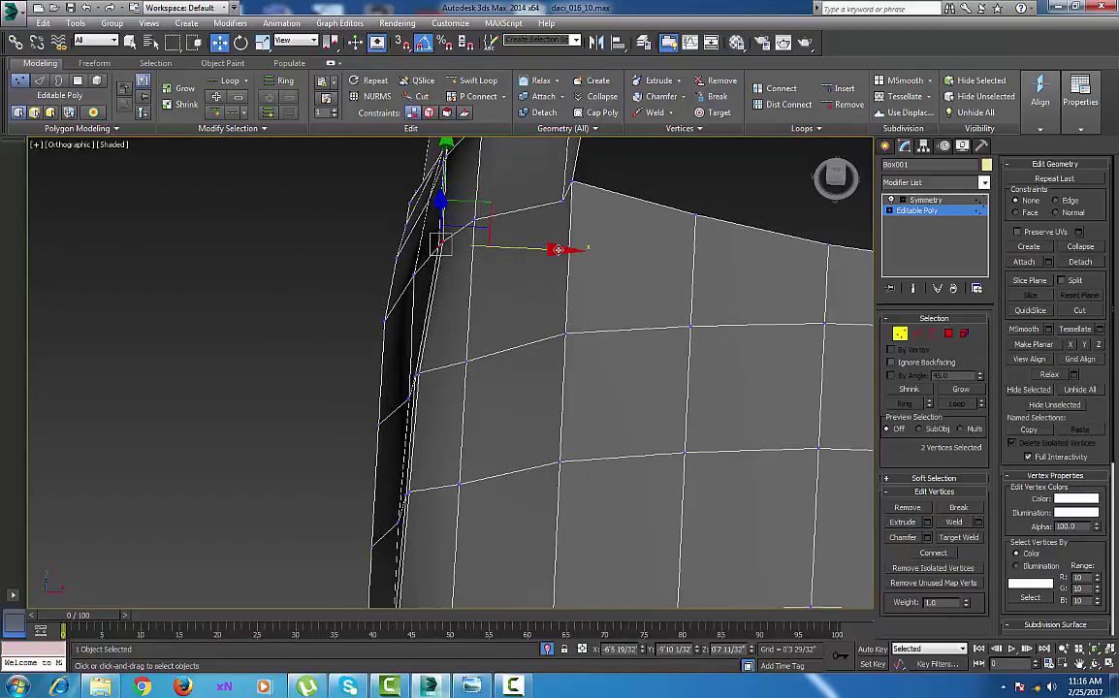
{"action": "left_click_drag", "start_coordinate": [558, 249], "coordinate": [542, 249]}
Shift the second crease vertex pair before the crease's rear tip, above the front wheel arch, slightly outward along X.
{"action": "middle_click_drag", "start_coordinate": [439, 327], "coordinate": [512, 406]}
{"action": "left_click", "coordinate": [537, 401]}
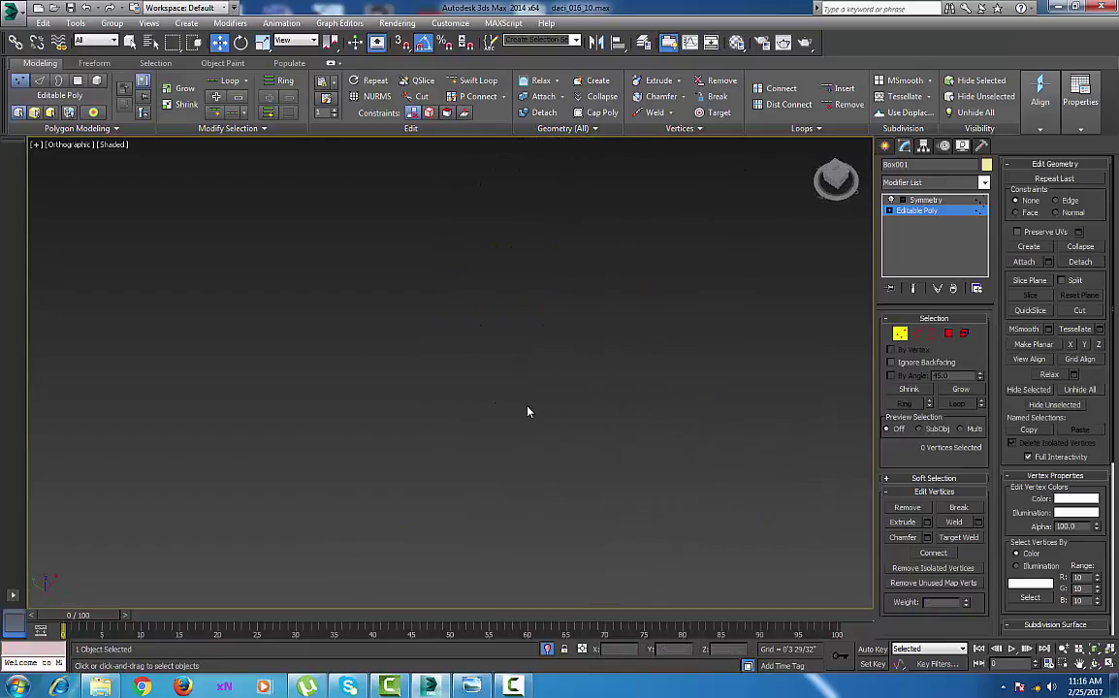
{"action": "key", "text": "z"}
{"action": "middle_click_drag", "start_coordinate": [549, 473], "coordinate": [482, 446]}
{"action": "key", "text": "ctrl+z"}
{"action": "scroll", "coordinate": [486, 454], "scroll_direction": "up", "scroll_amount": 5}
{"action": "scroll", "coordinate": [427, 443], "scroll_direction": "up", "scroll_amount": 3}
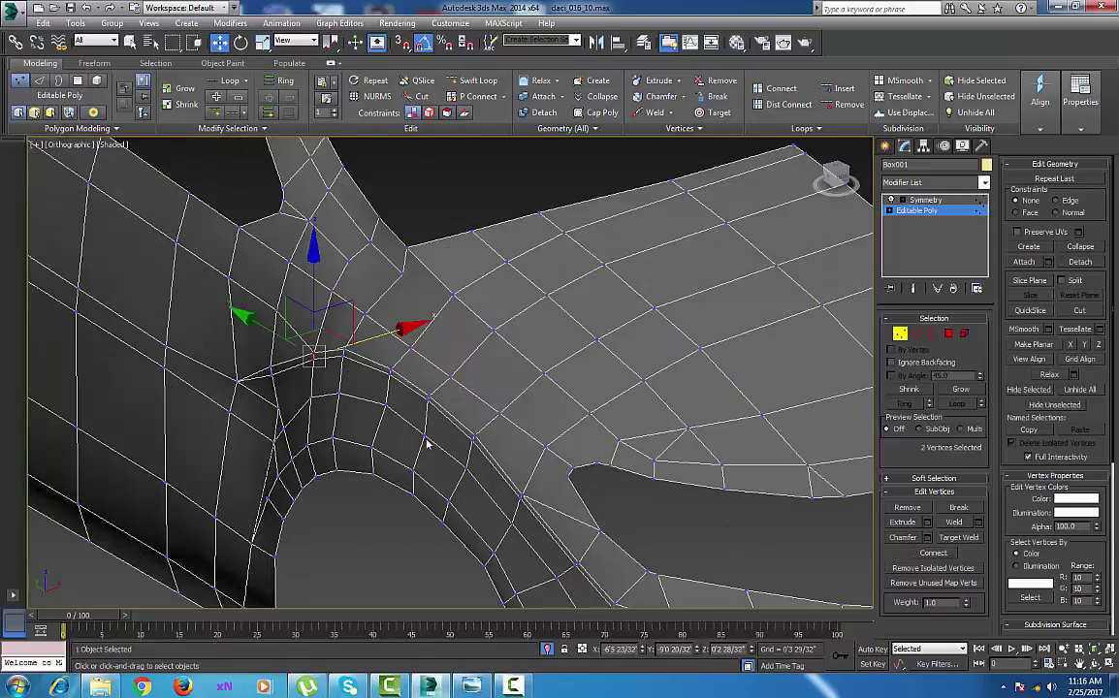
{"action": "middle_click_drag", "start_coordinate": [412, 412], "coordinate": [374, 441], "text": "alt"}
{"action": "middle_click_drag", "start_coordinate": [322, 403], "coordinate": [342, 399]}
{"action": "scroll", "coordinate": [342, 399], "scroll_direction": "up", "scroll_amount": 4}
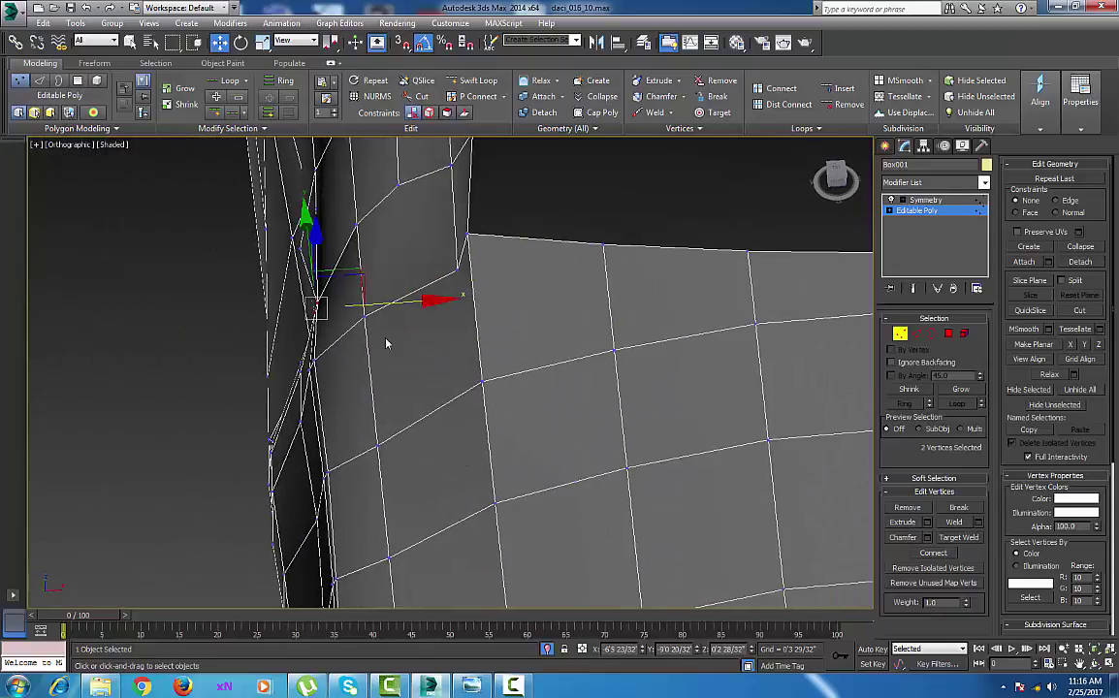
{"action": "left_click_drag", "start_coordinate": [428, 301], "coordinate": [417, 303]}
Move the crease vertex pair closest to the crease's rear tip inward along X by about 14/32".
{"action": "middle_click_drag", "start_coordinate": [282, 374], "coordinate": [439, 392], "text": "alt"}
{"action": "left_click_drag", "start_coordinate": [340, 343], "coordinate": [392, 380]}
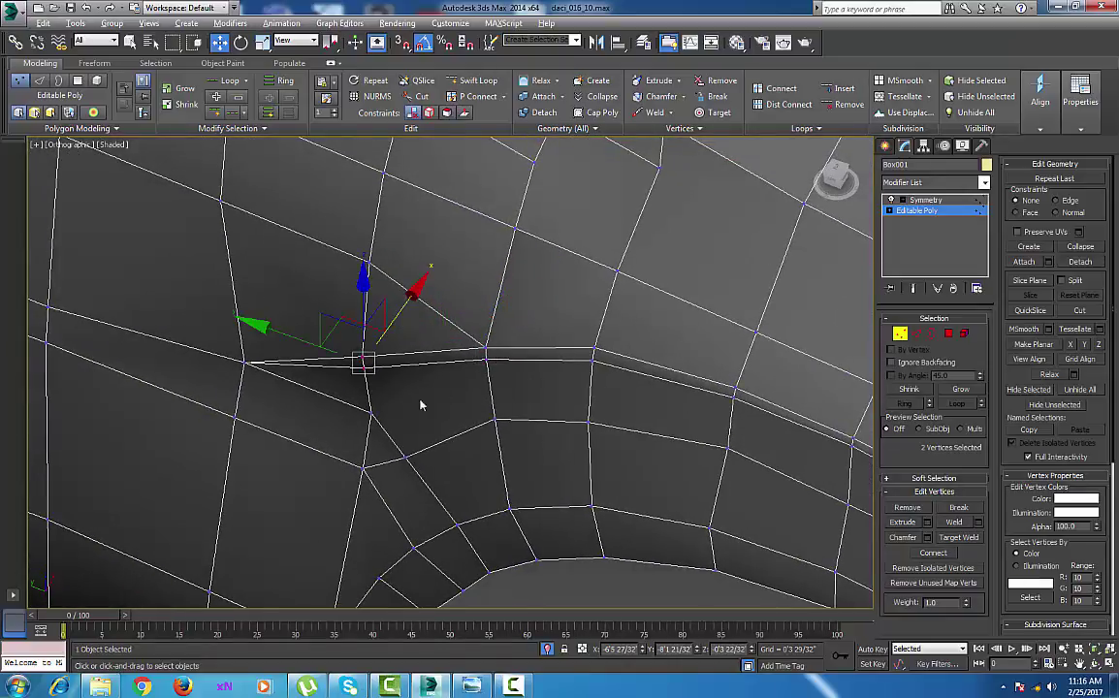
{"action": "middle_click_drag", "start_coordinate": [419, 402], "coordinate": [432, 357], "text": "alt"}
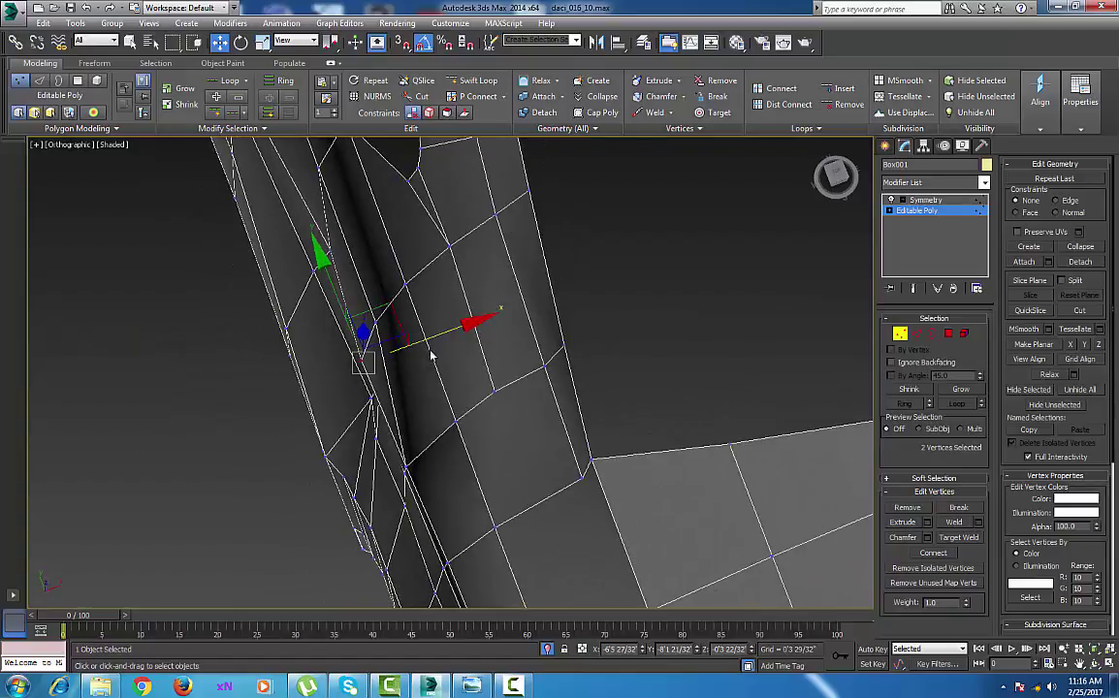
{"action": "left_click_drag", "start_coordinate": [456, 328], "coordinate": [463, 326]}
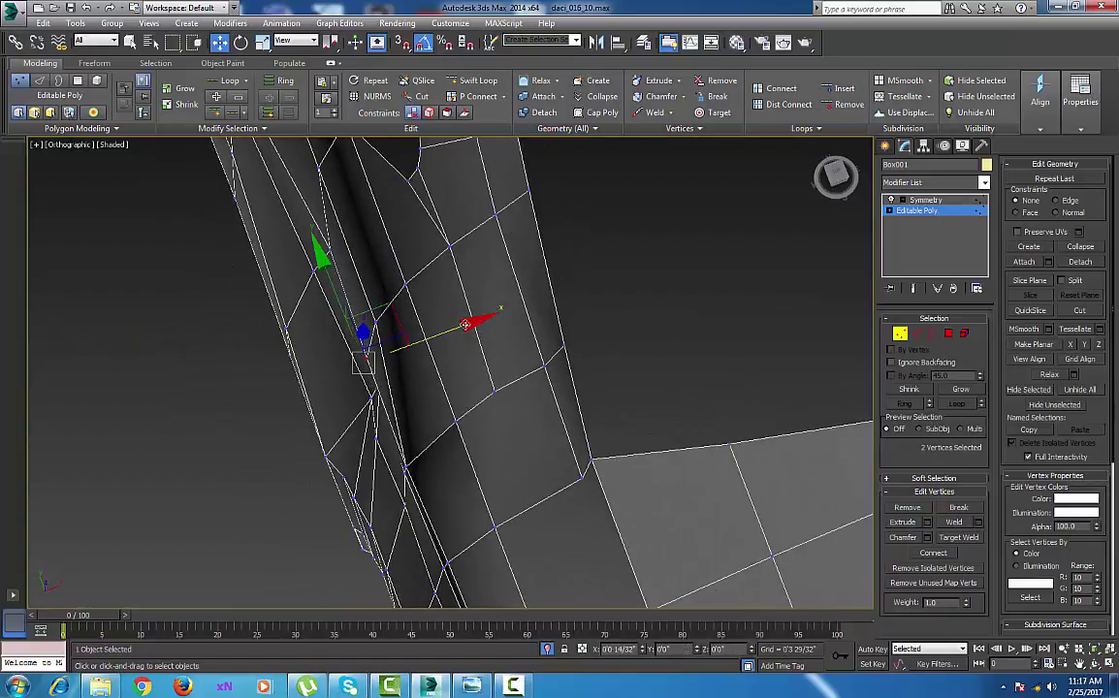
Turn on NURMS smoothing and render the front side of the body to check the fender crease.
{"action": "middle_click_drag", "start_coordinate": [390, 436], "coordinate": [442, 429]}
{"action": "scroll", "coordinate": [443, 430], "scroll_direction": "down", "scroll_amount": 4}
{"action": "middle_click_drag", "start_coordinate": [524, 492], "coordinate": [548, 487], "text": "alt"}
{"action": "right_click", "coordinate": [558, 425]}
{"action": "left_click", "coordinate": [517, 243]}
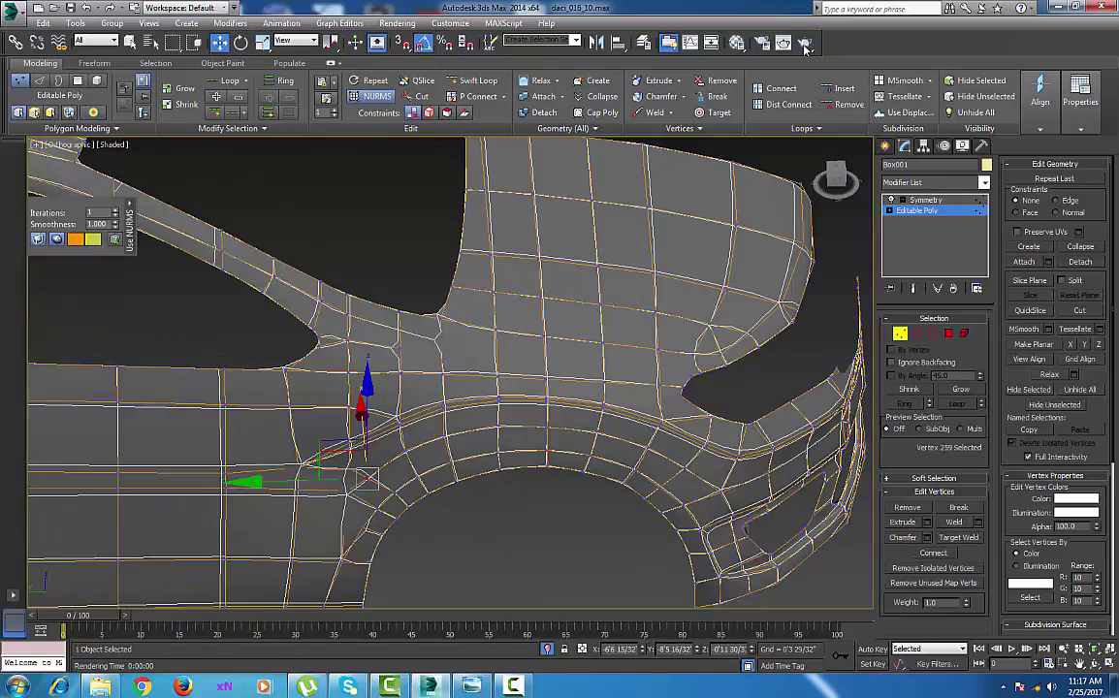
{"action": "left_click", "coordinate": [804, 43]}
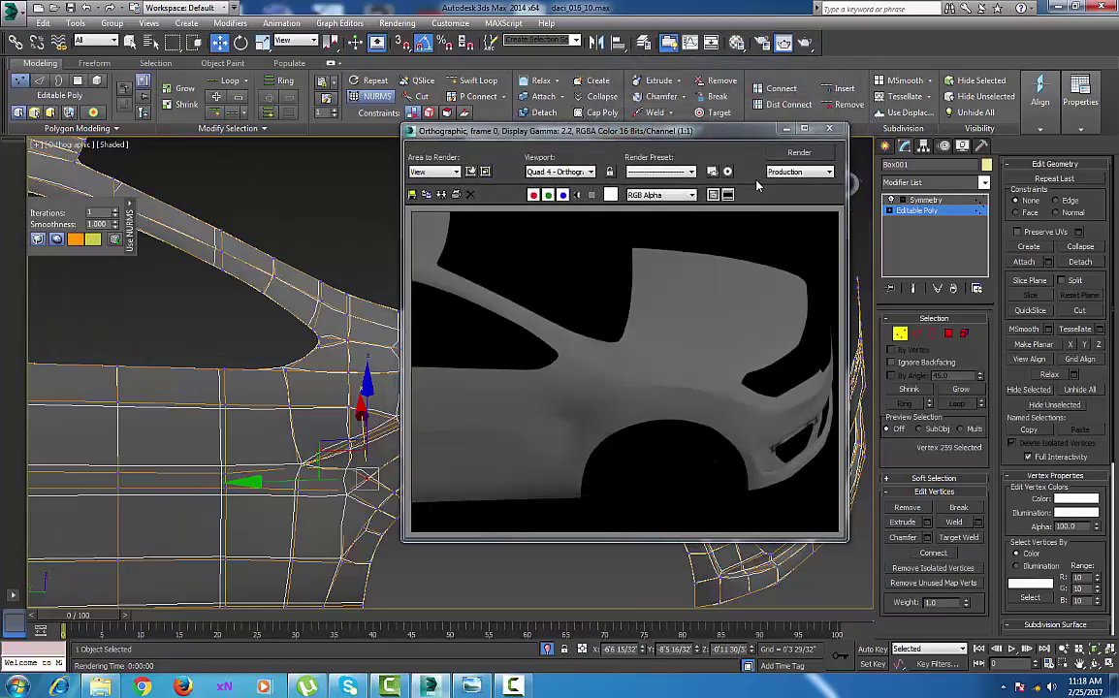
{"action": "left_click", "coordinate": [831, 128]}
Turn off NURMS smoothing on the body mesh.
{"action": "middle_click_drag", "start_coordinate": [570, 326], "coordinate": [656, 347]}
{"action": "scroll", "coordinate": [584, 330], "scroll_direction": "down", "scroll_amount": 5}
{"action": "middle_click_drag", "start_coordinate": [412, 375], "coordinate": [483, 349], "text": "alt"}
{"action": "scroll", "coordinate": [445, 388], "scroll_direction": "up", "scroll_amount": 4}
{"action": "scroll", "coordinate": [482, 348], "scroll_direction": "up", "scroll_amount": 6}
{"action": "right_click", "coordinate": [488, 352]}
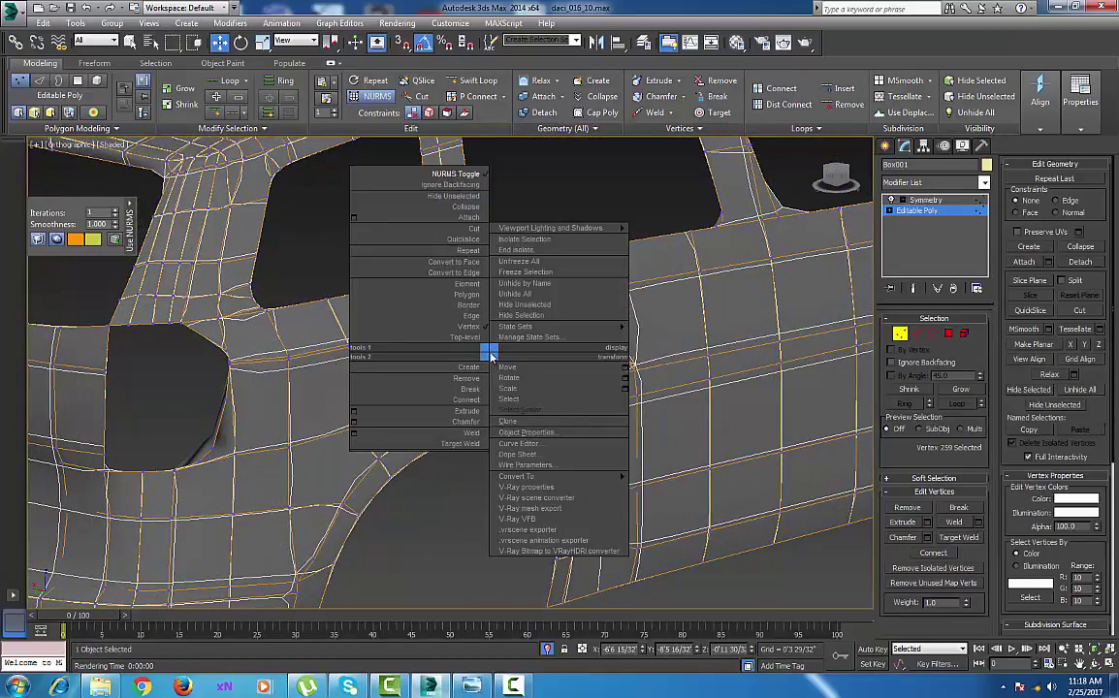
{"action": "left_click", "coordinate": [466, 175]}
Cut a new edge line below the rear fender crease, from the taillight opening forward and curving down ahead of the wheel arch.
{"action": "scroll", "coordinate": [311, 377], "scroll_direction": "up", "scroll_amount": 4}
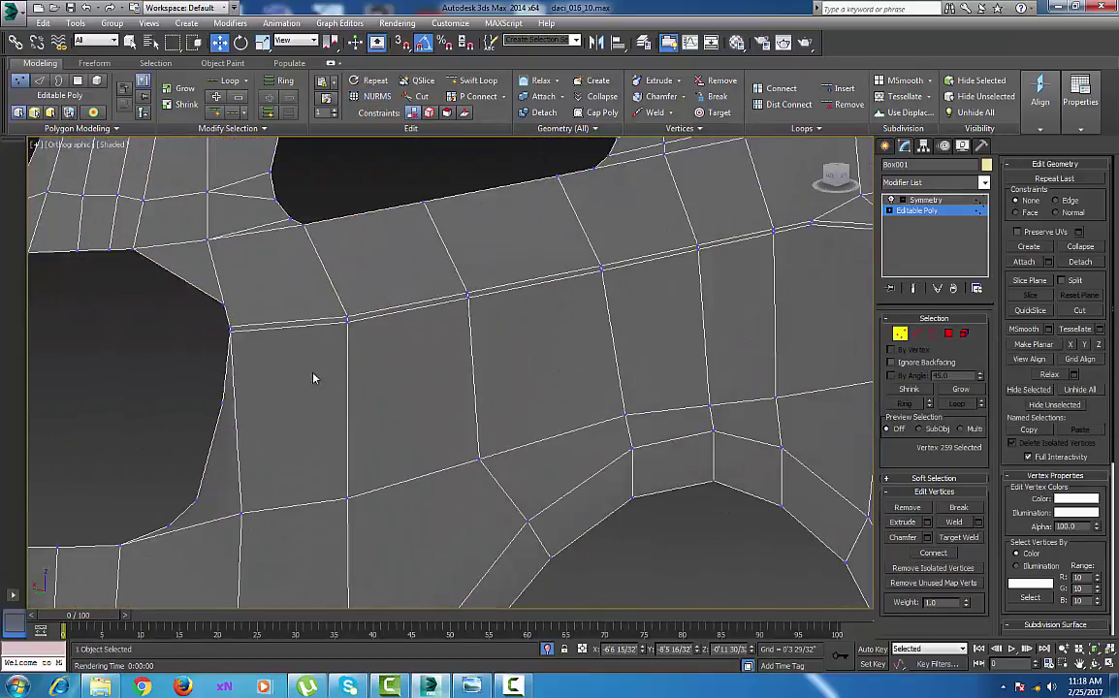
{"action": "middle_click_drag", "start_coordinate": [312, 359], "coordinate": [342, 364]}
{"action": "scroll", "coordinate": [336, 330], "scroll_direction": "down", "scroll_amount": 4}
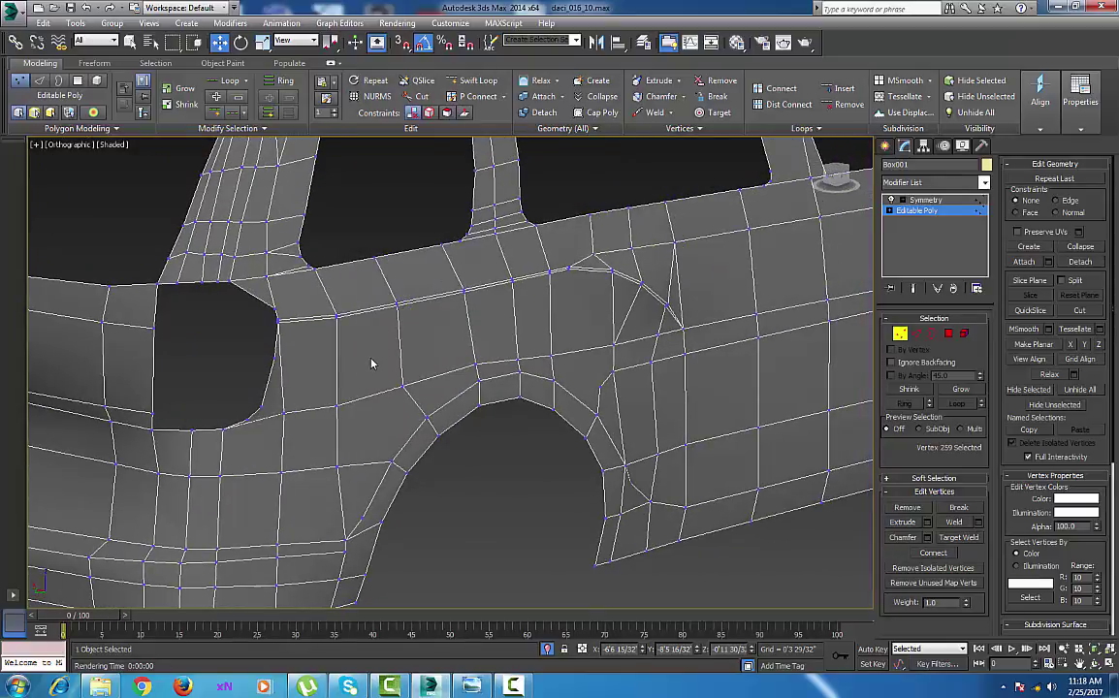
{"action": "right_click", "coordinate": [365, 356]}
{"action": "left_click", "coordinate": [314, 213]}
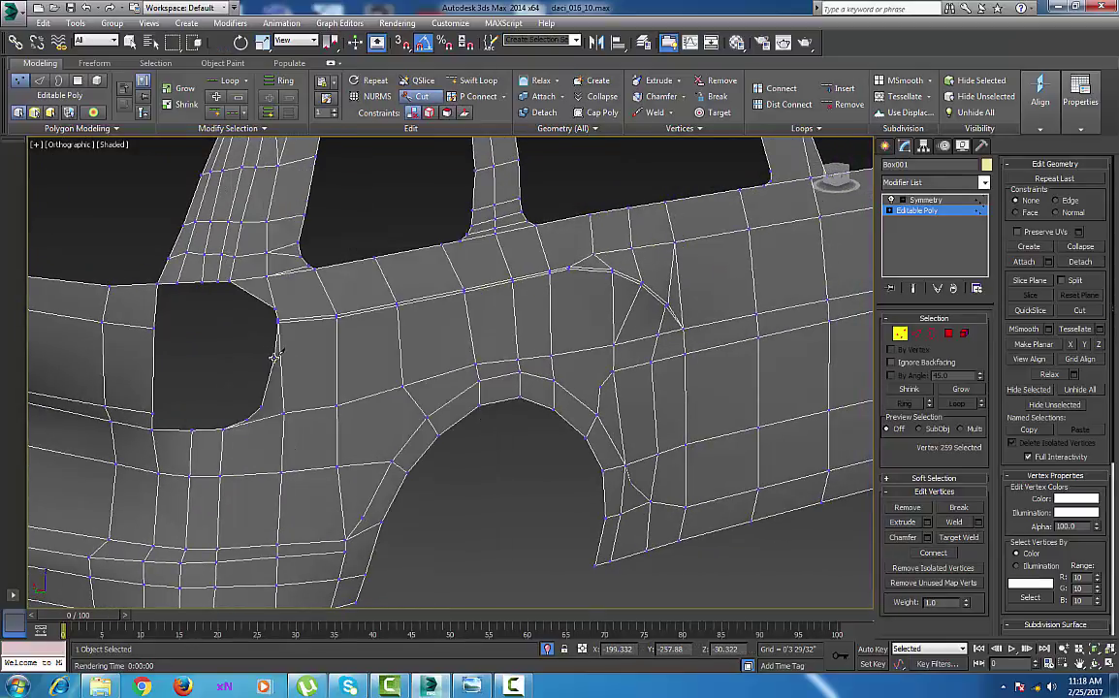
{"action": "left_click", "coordinate": [279, 358]}
{"action": "left_click", "coordinate": [401, 338]}
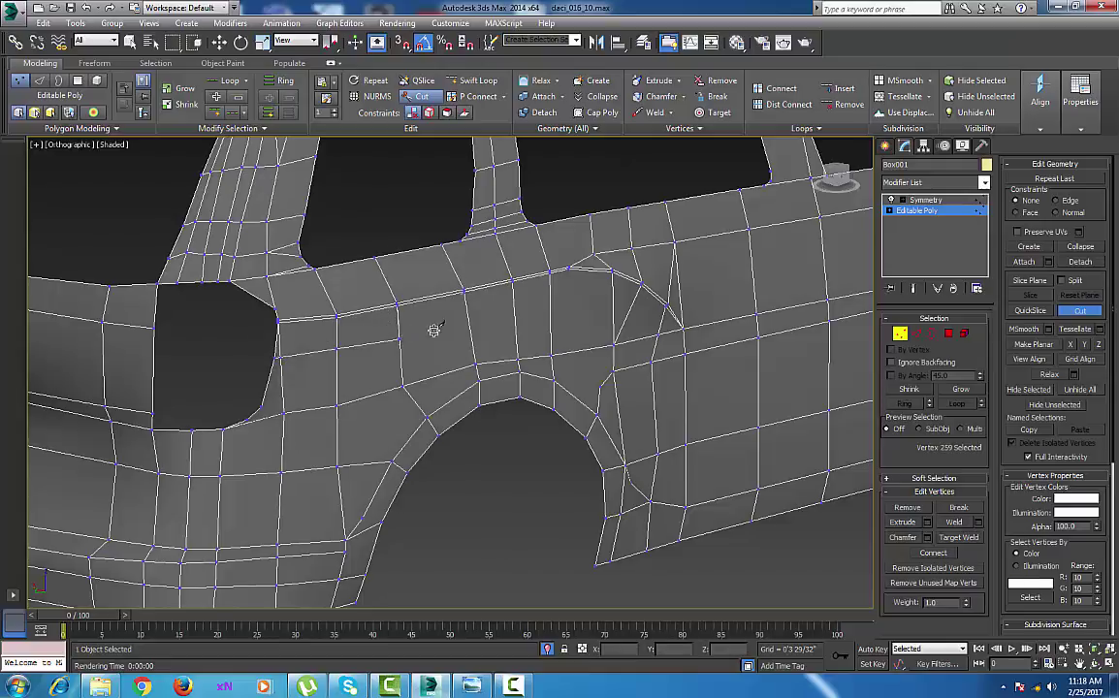
{"action": "left_click", "coordinate": [551, 304]}
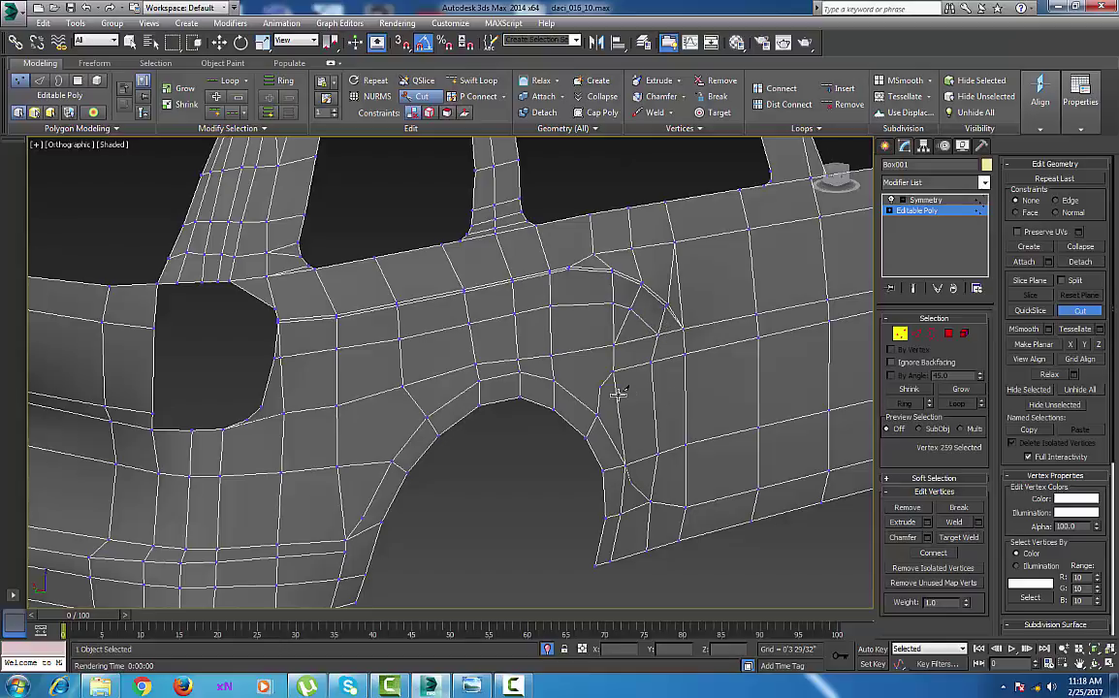
Cut a second edge line just above the rear fender crease, from the taillight opening forward to the vertex above the crease's bend.
{"action": "middle_click_drag", "start_coordinate": [618, 393], "coordinate": [620, 415]}
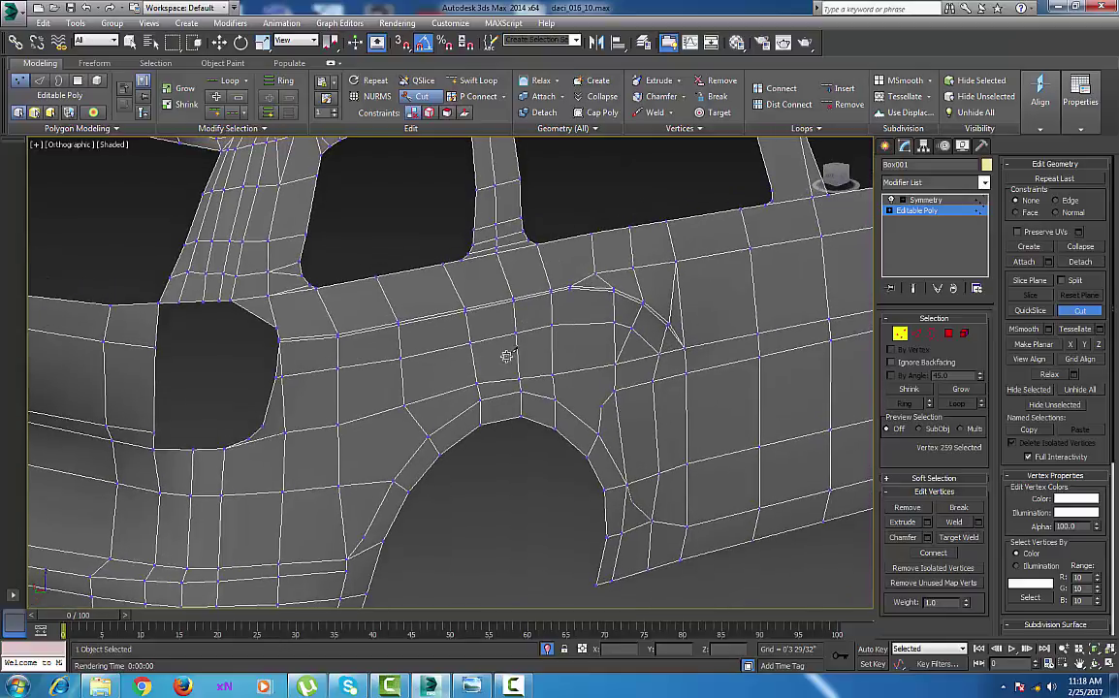
{"action": "scroll", "coordinate": [507, 356], "scroll_direction": "up", "scroll_amount": 2}
{"action": "left_click", "coordinate": [182, 319]}
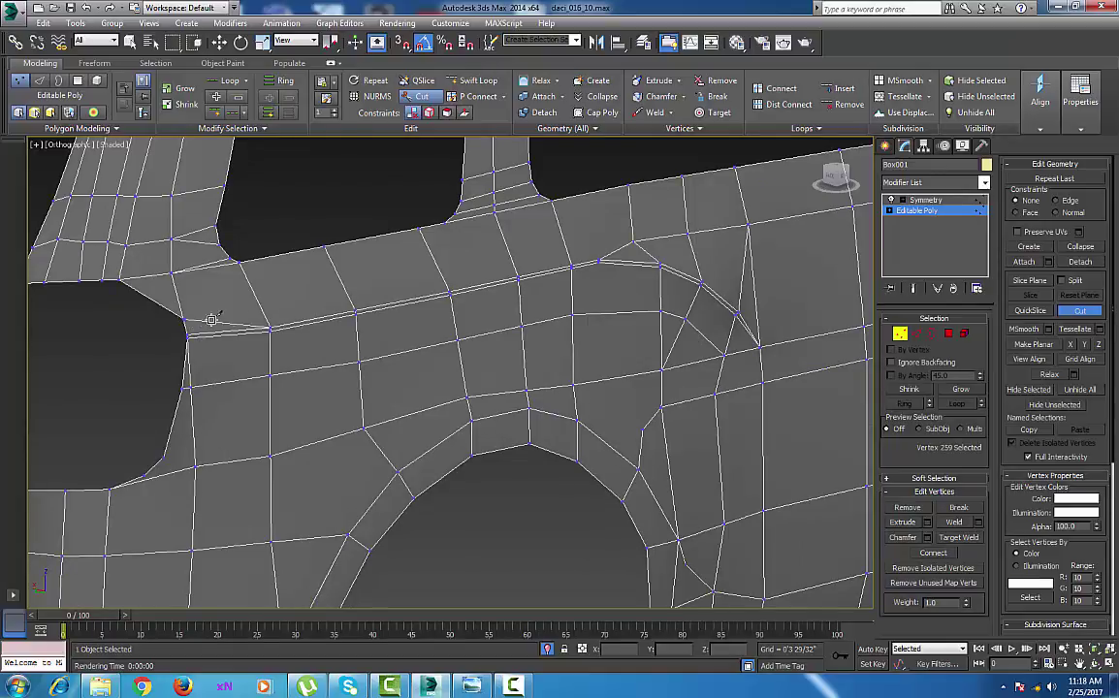
{"action": "left_click", "coordinate": [263, 312]}
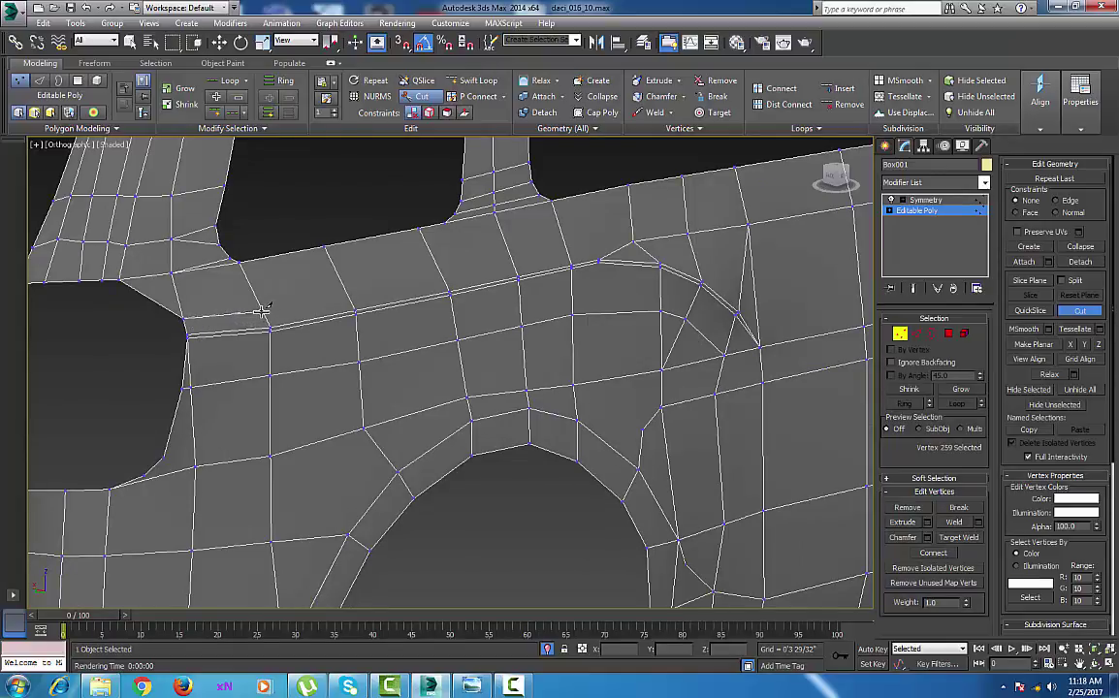
{"action": "left_click", "coordinate": [348, 295]}
{"action": "left_click", "coordinate": [443, 275]}
{"action": "left_click", "coordinate": [512, 260]}
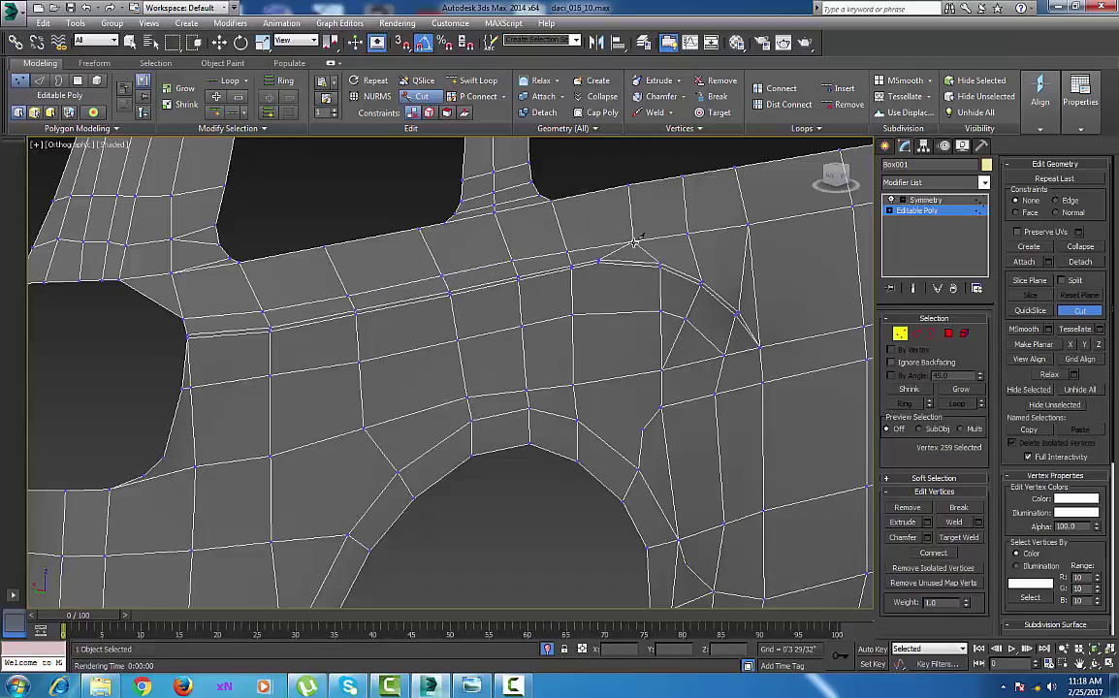
Cut an edge from the crease vertex at the bend above the rear wheel arch down to the vertex on the lower cut line.
{"action": "middle_click_drag", "start_coordinate": [579, 290], "coordinate": [529, 306]}
{"action": "scroll", "coordinate": [544, 302], "scroll_direction": "down", "scroll_amount": 2}
{"action": "scroll", "coordinate": [552, 308], "scroll_direction": "up", "scroll_amount": 5}
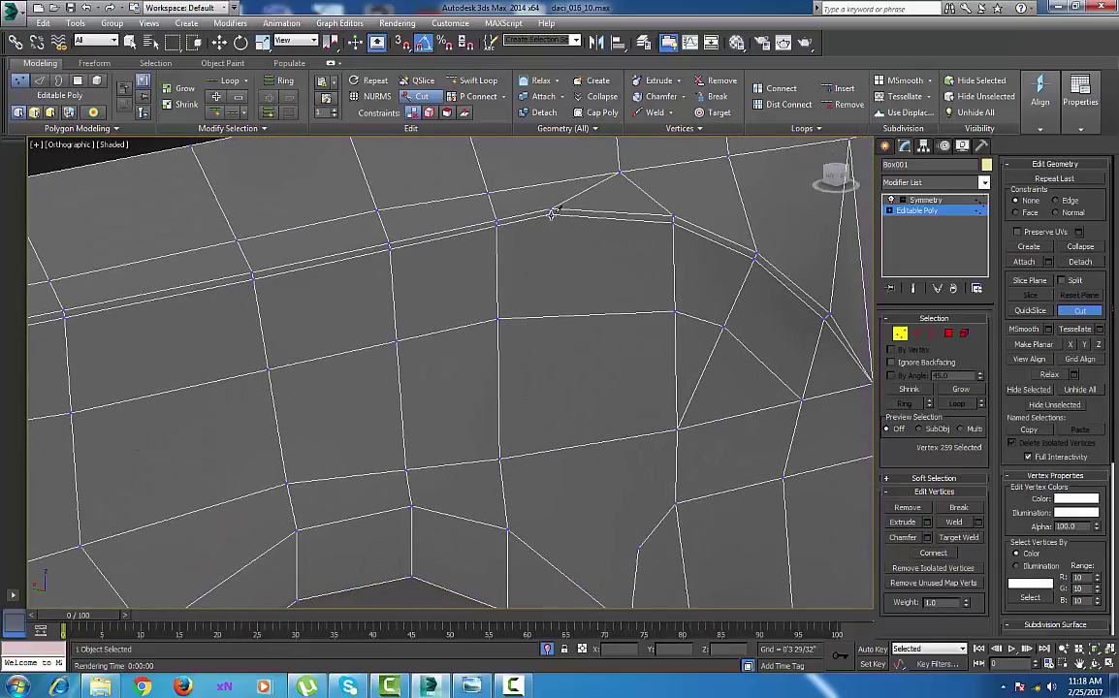
{"action": "left_click", "coordinate": [552, 212]}
{"action": "left_click", "coordinate": [499, 317]}
{"action": "middle_click_drag", "start_coordinate": [553, 219], "coordinate": [521, 322]}
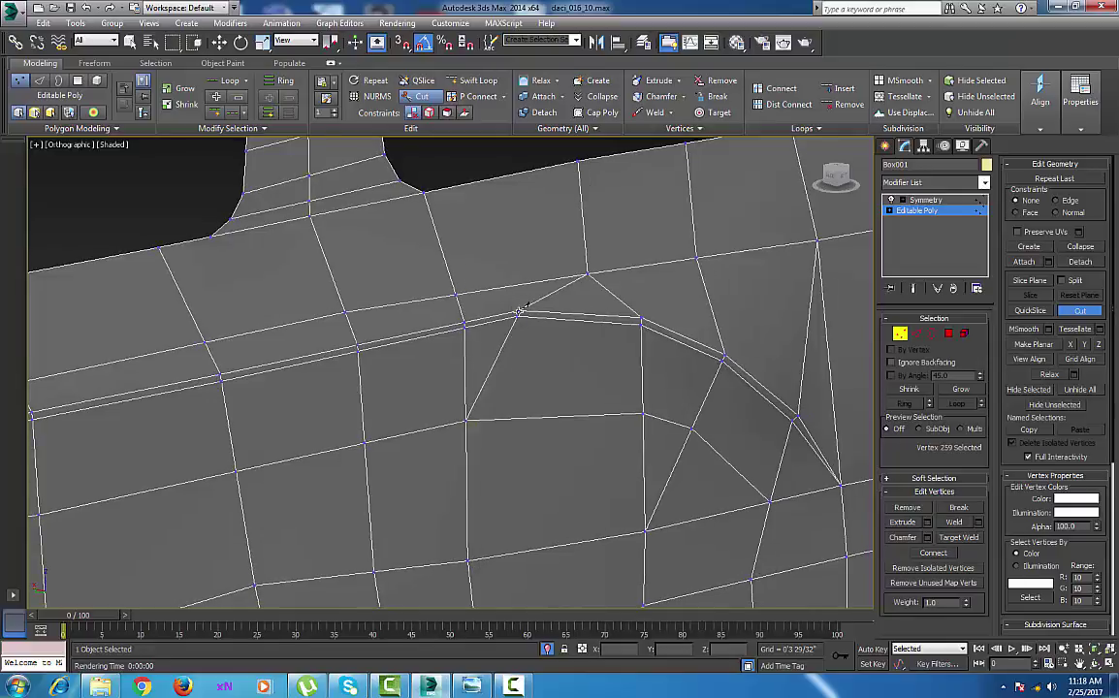
Cut an edge from the crease's bend vertex above the rear wheel arch up to the lower edge of the window.
{"action": "left_click", "coordinate": [527, 283]}
{"action": "left_click", "coordinate": [510, 174]}
{"action": "middle_click_drag", "start_coordinate": [531, 323], "coordinate": [532, 331]}
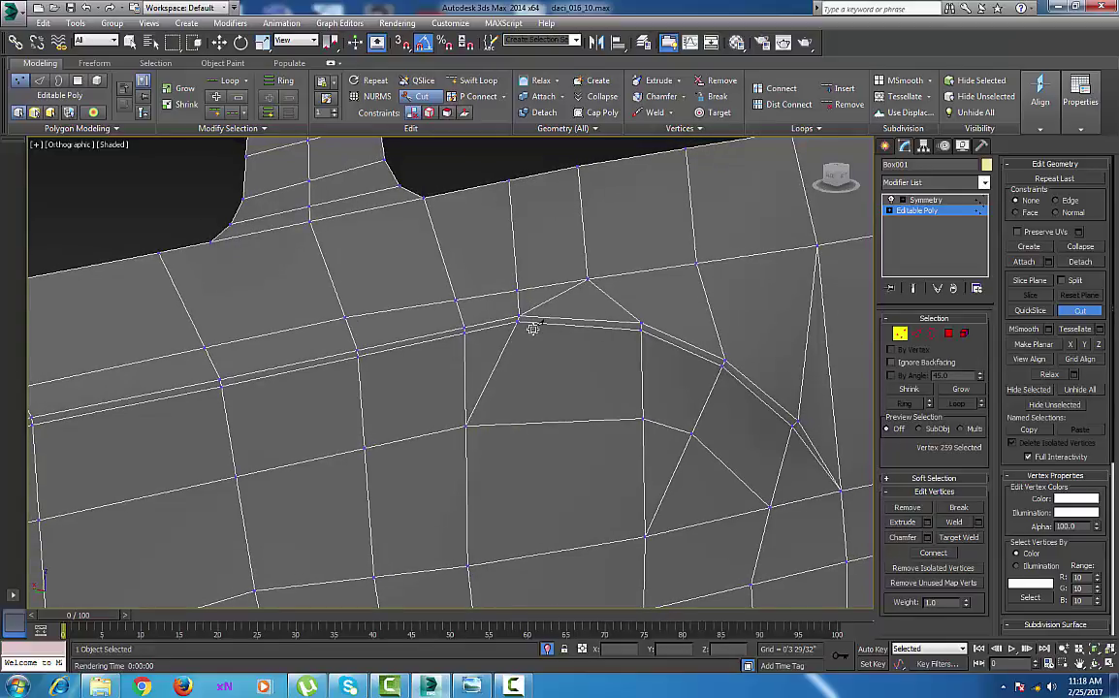
{"action": "right_click", "coordinate": [532, 329]}
Remove the diagonal edge running from the crease's bend vertex to the row vertex above and ahead of it.
{"action": "key", "text": "2"}
{"action": "left_click", "coordinate": [549, 302]}
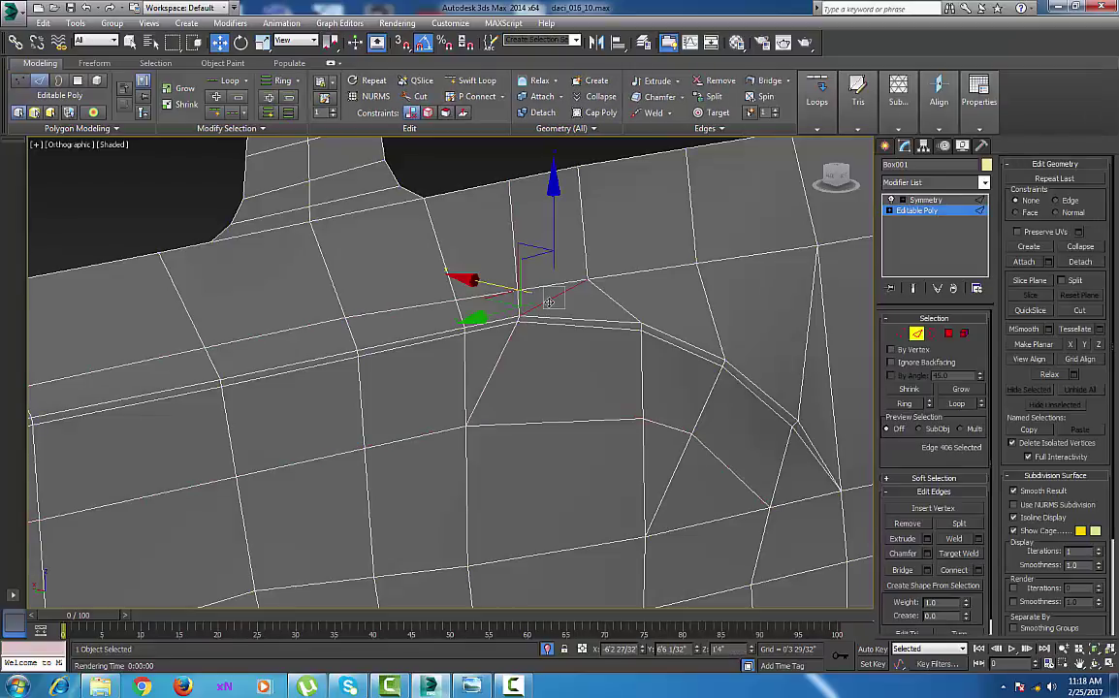
{"action": "key", "text": "BackSpace"}
Turn on NURMS smoothing on the body mesh around the rear fender.
{"action": "scroll", "coordinate": [551, 303], "scroll_direction": "down", "scroll_amount": 6}
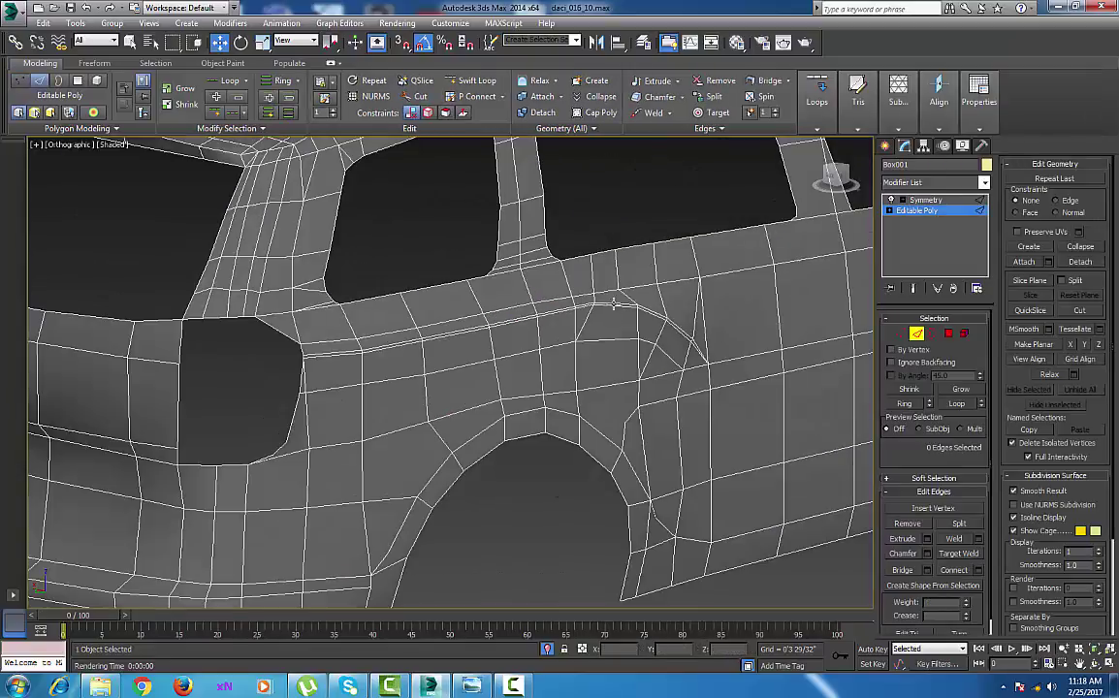
{"action": "scroll", "coordinate": [652, 335], "scroll_direction": "up", "scroll_amount": 4}
{"action": "middle_click_drag", "start_coordinate": [561, 339], "coordinate": [724, 355]}
{"action": "scroll", "coordinate": [689, 341], "scroll_direction": "down", "scroll_amount": 2}
{"action": "scroll", "coordinate": [723, 360], "scroll_direction": "down", "scroll_amount": 3}
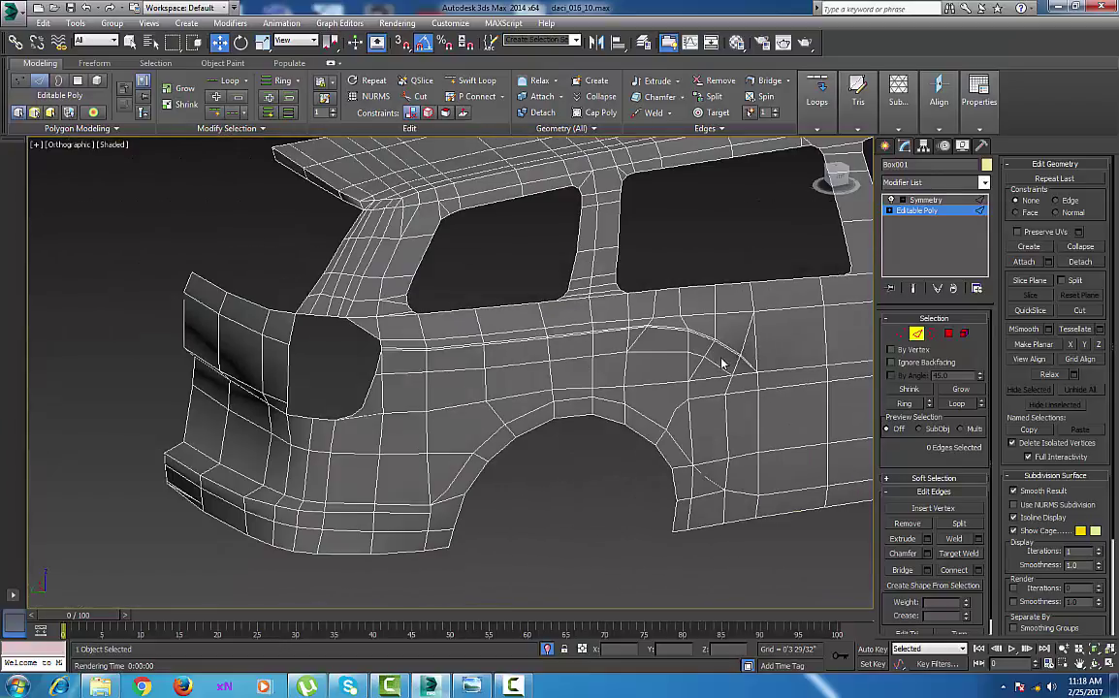
{"action": "scroll", "coordinate": [669, 365], "scroll_direction": "up", "scroll_amount": 3}
{"action": "right_click", "coordinate": [668, 355]}
{"action": "left_click", "coordinate": [628, 189]}
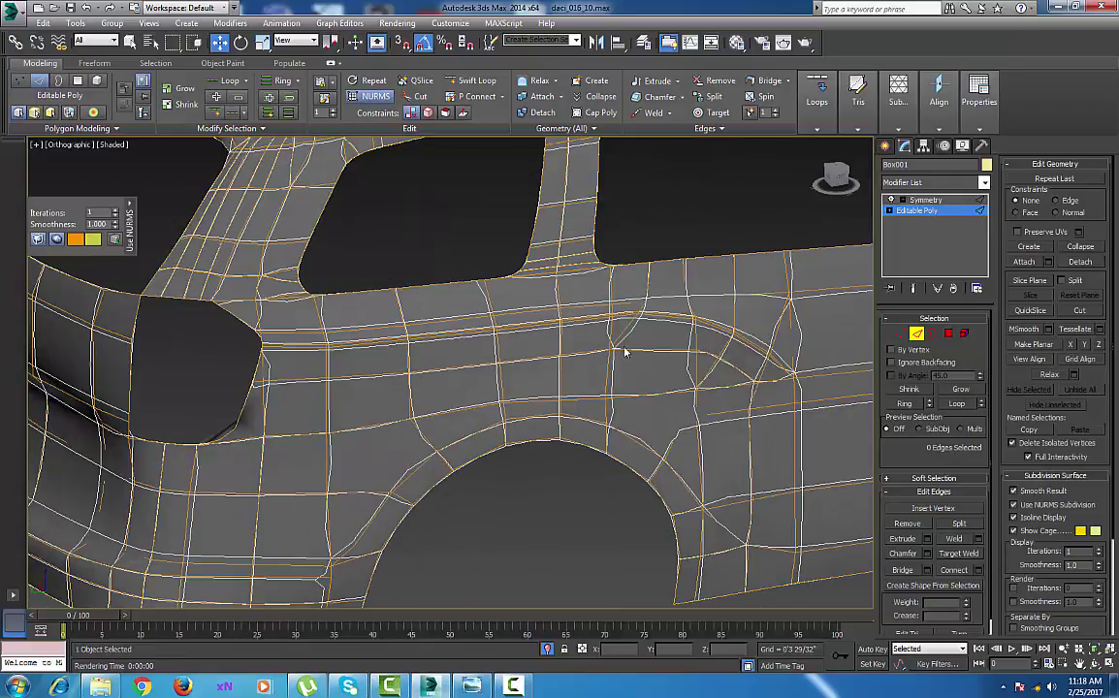
Render the rear fender view to check the smoothed crease and wheel arch, and close the render.
{"action": "middle_click_drag", "start_coordinate": [617, 372], "coordinate": [502, 351]}
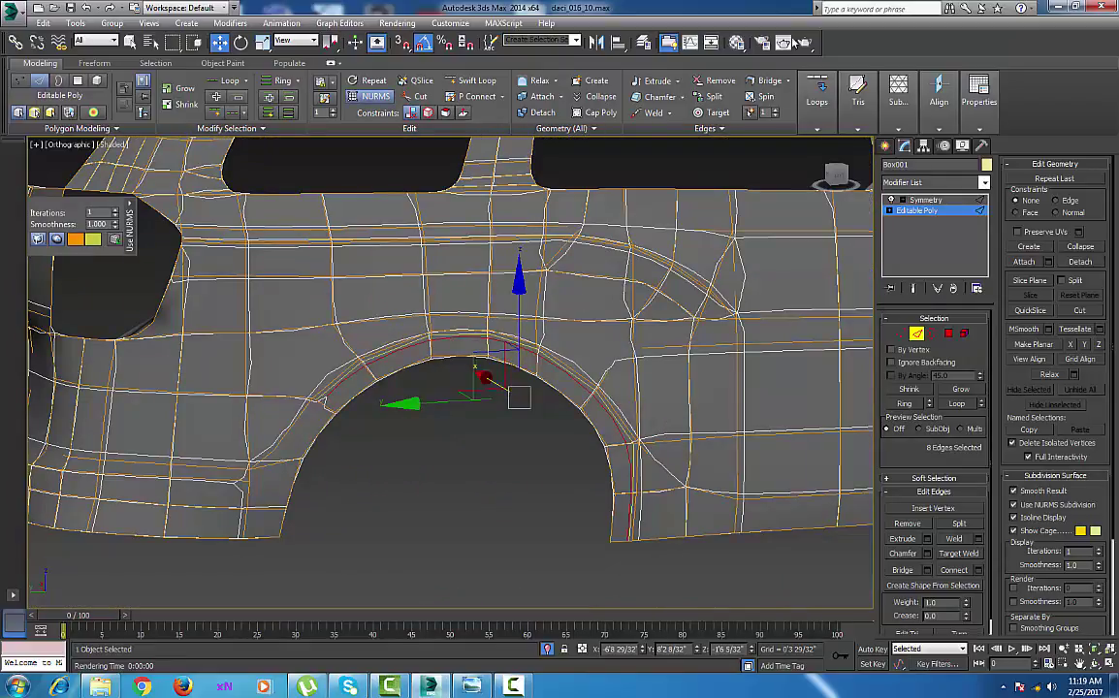
{"action": "left_click", "coordinate": [805, 43]}
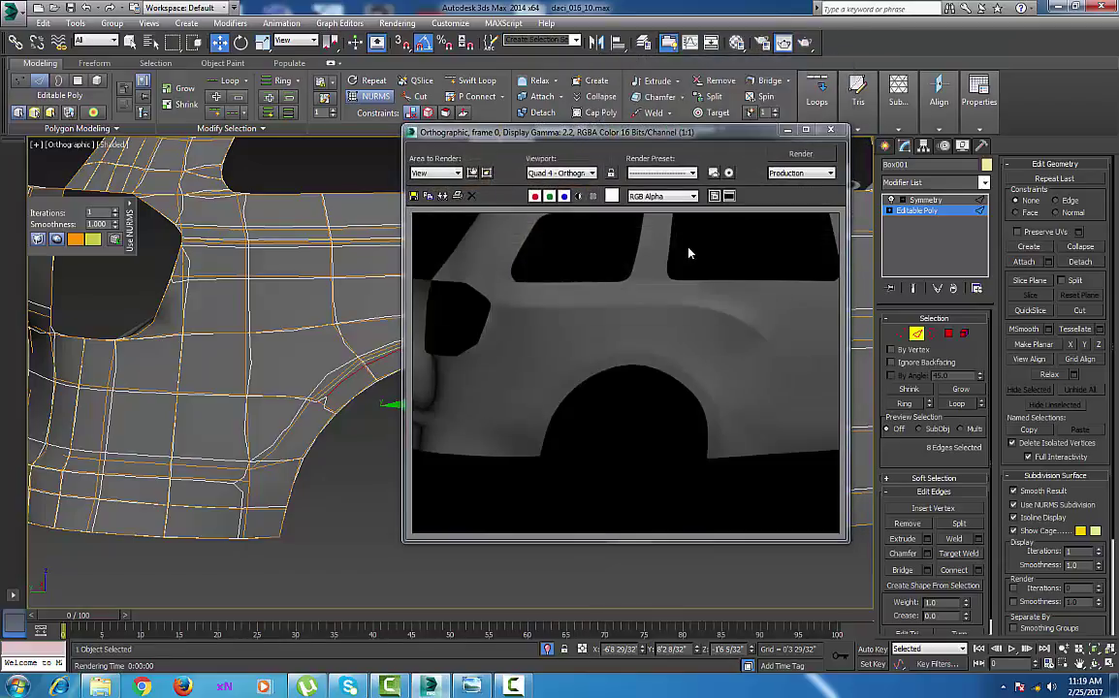
{"action": "left_click", "coordinate": [830, 130]}
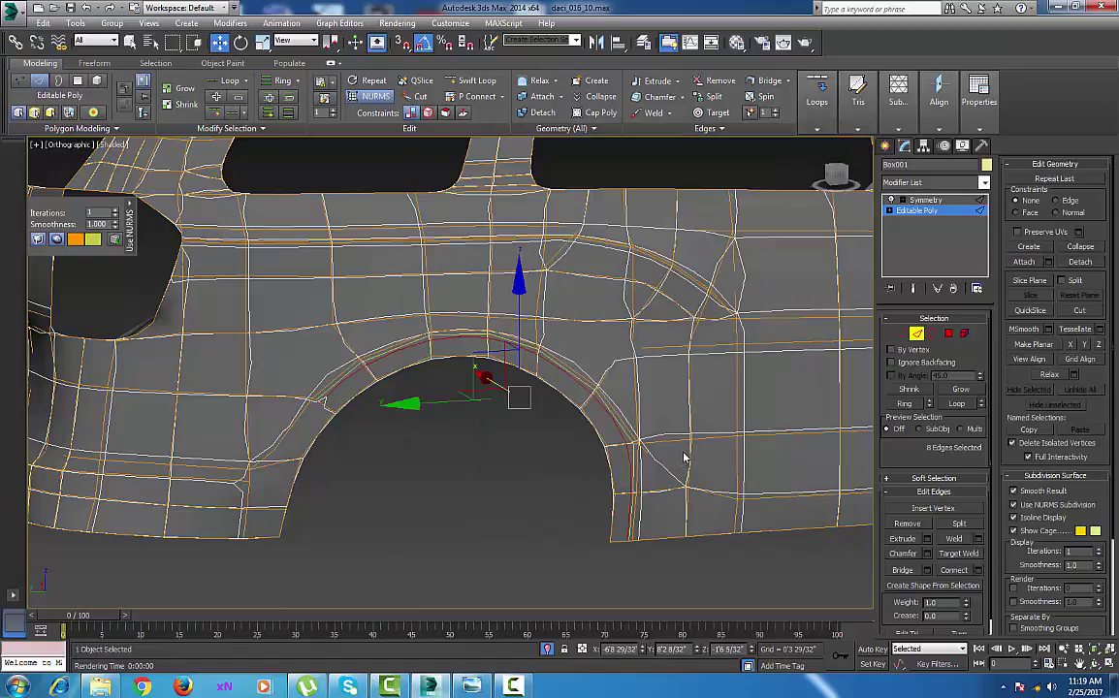
Add a Swift Loop edge loop around the front wheel arch, close to the arch opening.
{"action": "middle_click_drag", "start_coordinate": [719, 474], "coordinate": [499, 438]}
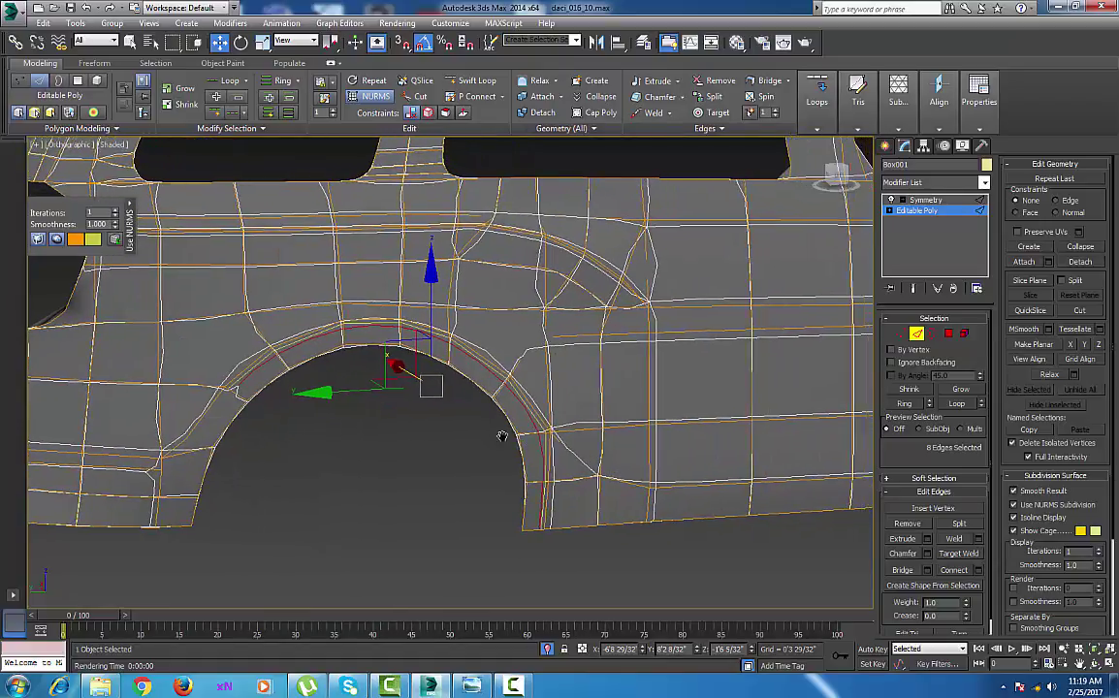
{"action": "scroll", "coordinate": [584, 437], "scroll_direction": "down", "scroll_amount": 4}
{"action": "middle_click_drag", "start_coordinate": [659, 408], "coordinate": [362, 441]}
{"action": "middle_click_drag", "start_coordinate": [553, 425], "coordinate": [466, 437]}
{"action": "scroll", "coordinate": [557, 405], "scroll_direction": "up", "scroll_amount": 2}
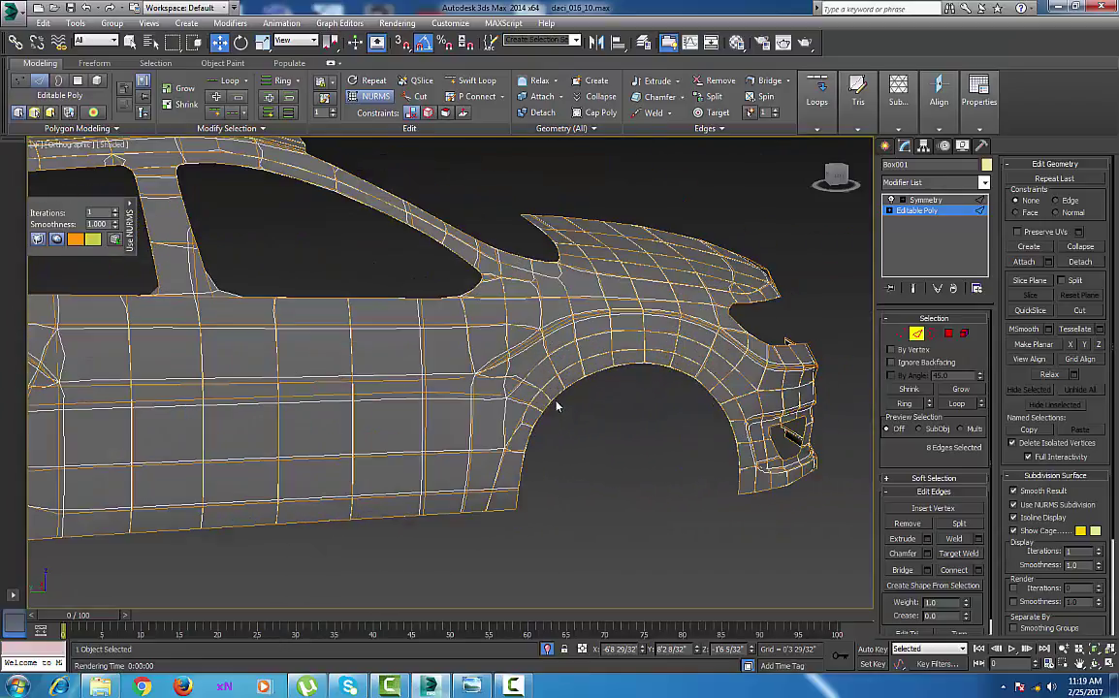
{"action": "scroll", "coordinate": [625, 396], "scroll_direction": "up", "scroll_amount": 2}
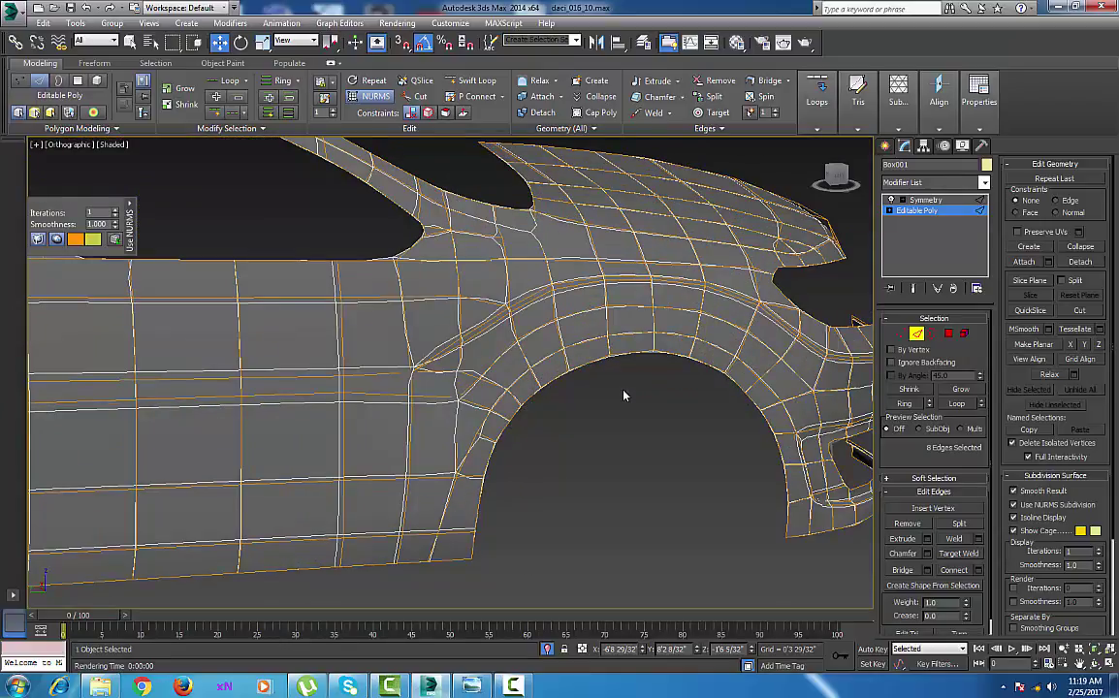
{"action": "left_click", "coordinate": [475, 81]}
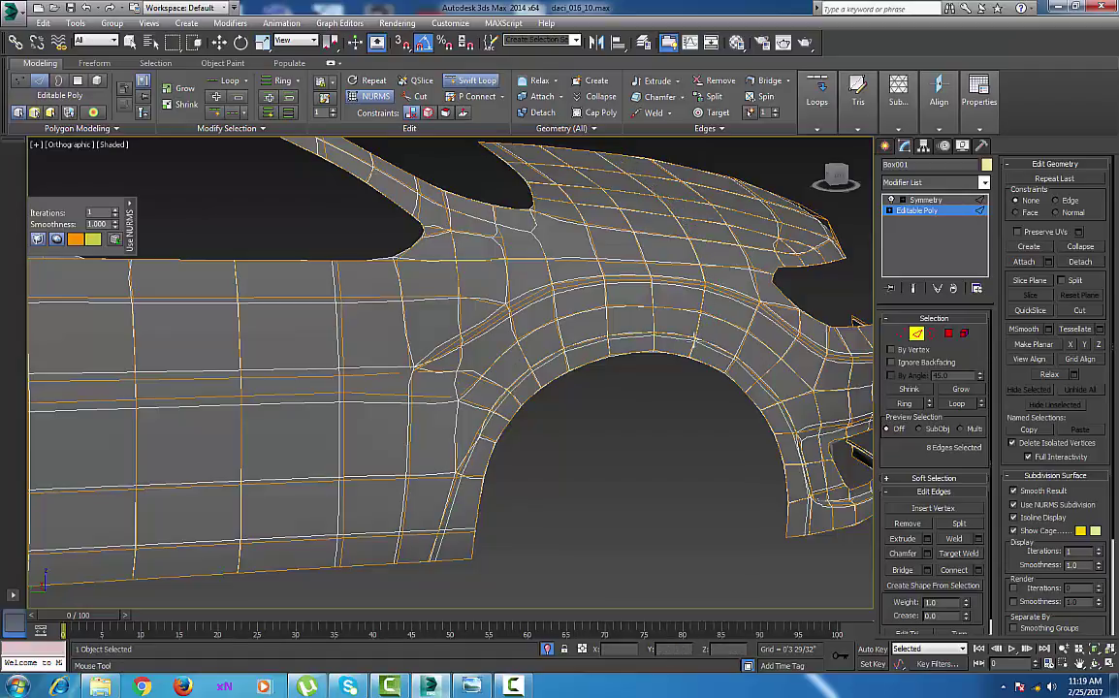
{"action": "left_click", "coordinate": [694, 340]}
{"action": "right_click", "coordinate": [694, 342]}
Target-weld the extra vertex on the lower crease line ahead of the rear wheel arch to its neighbour on the vertical edge.
{"action": "middle_click_drag", "start_coordinate": [696, 359], "coordinate": [696, 374]}
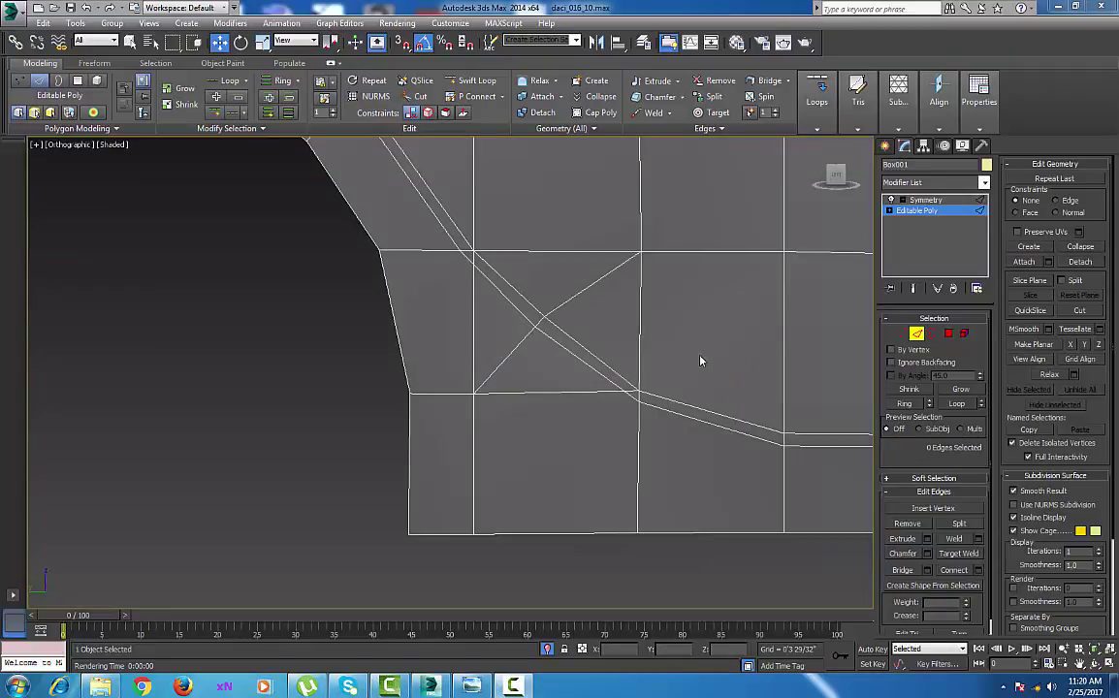
{"action": "middle_click_drag", "start_coordinate": [669, 357], "coordinate": [596, 374]}
{"action": "scroll", "coordinate": [599, 412], "scroll_direction": "up", "scroll_amount": 2}
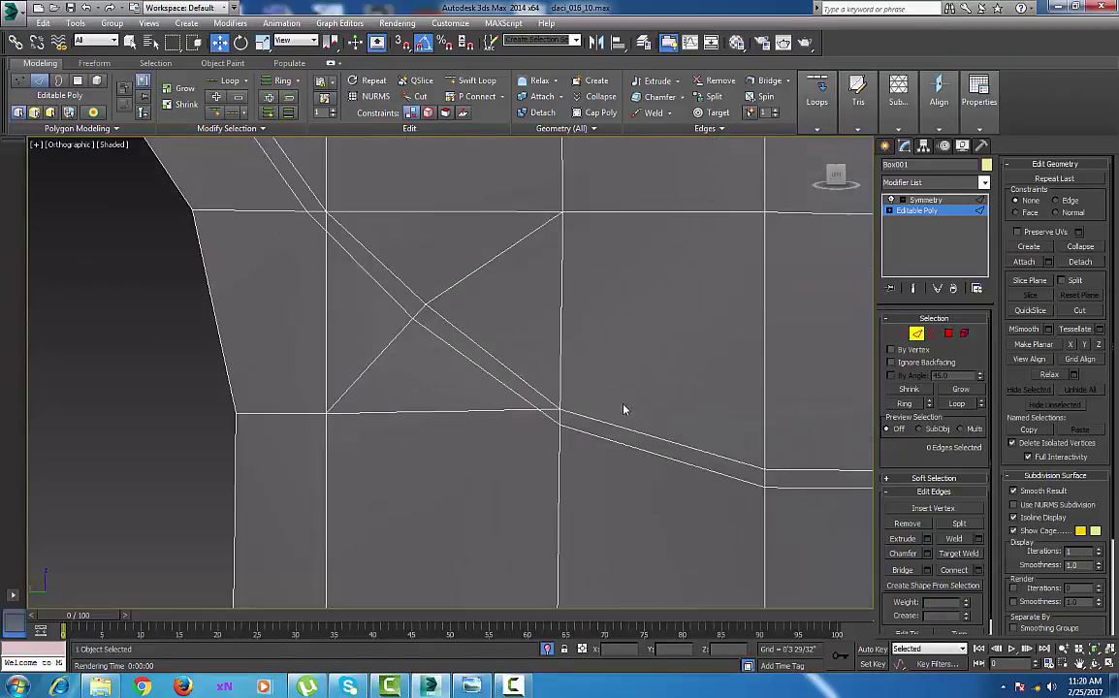
{"action": "left_click", "coordinate": [900, 332]}
{"action": "right_click", "coordinate": [582, 373]}
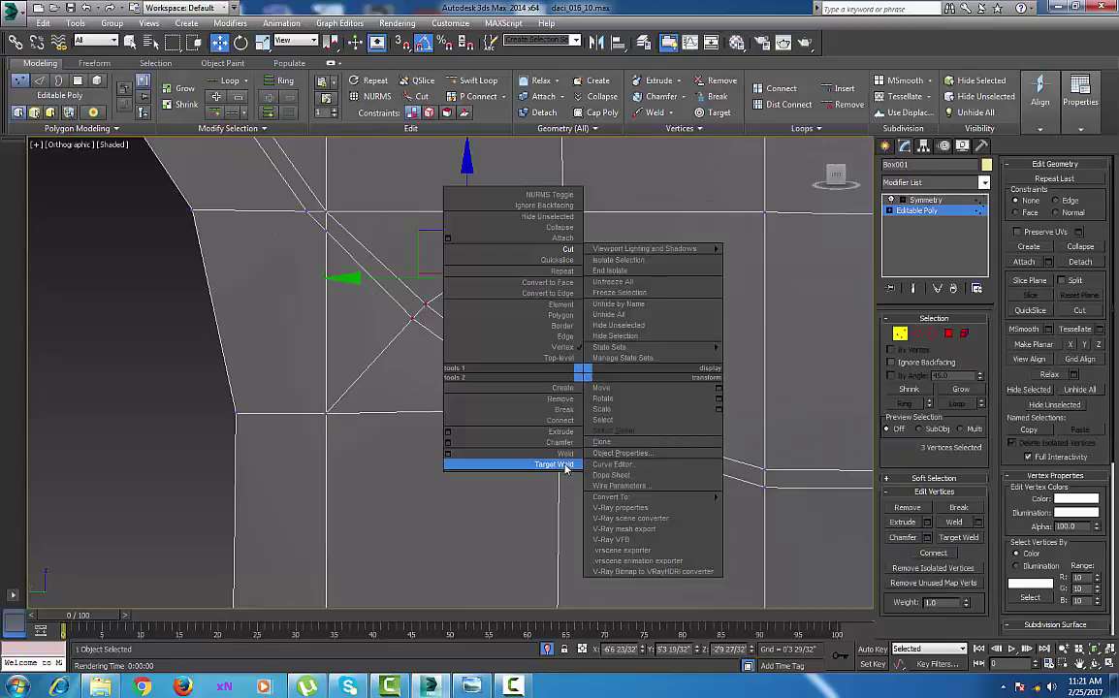
{"action": "left_click", "coordinate": [561, 465]}
{"action": "left_click", "coordinate": [560, 425]}
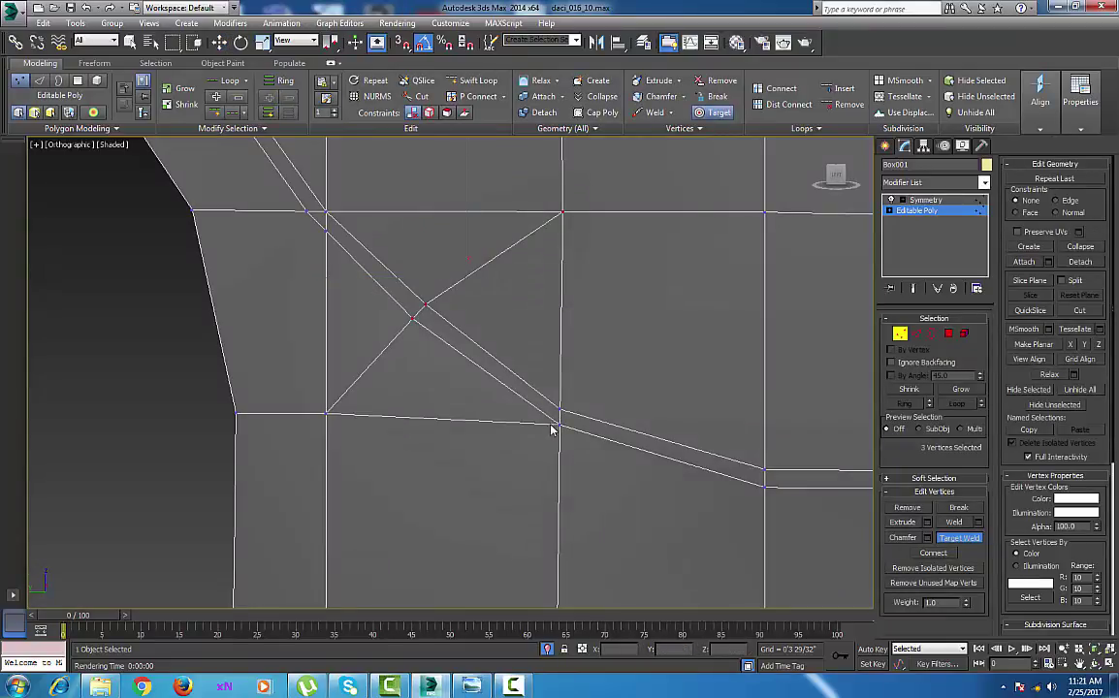
Target-weld the extra vertex farther up the same crease line to its neighbour on the horizontal edge nearer the wheel arch.
{"action": "middle_click_drag", "start_coordinate": [535, 423], "coordinate": [577, 440]}
{"action": "scroll", "coordinate": [517, 420], "scroll_direction": "down", "scroll_amount": 6}
{"action": "scroll", "coordinate": [505, 407], "scroll_direction": "up", "scroll_amount": 5}
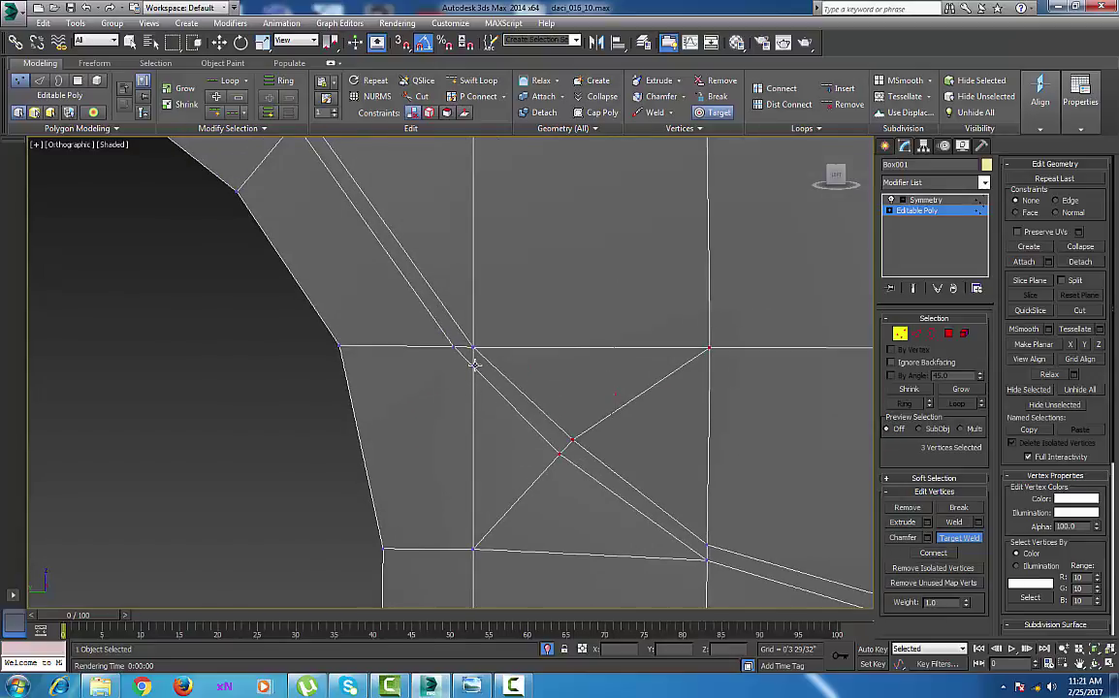
{"action": "scroll", "coordinate": [477, 385], "scroll_direction": "down", "scroll_amount": 5}
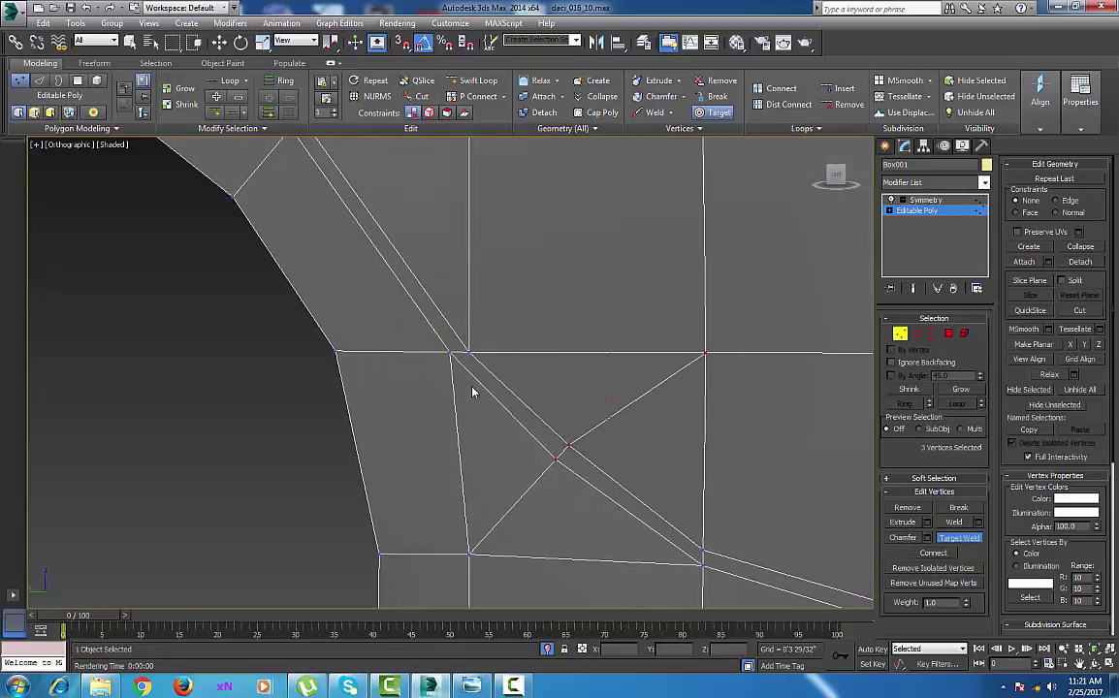
Connect the vertex behind the rear wheel arch's lower rear side with the adjacent vertex on the arch opening.
{"action": "middle_click_drag", "start_coordinate": [496, 408], "coordinate": [545, 428]}
{"action": "scroll", "coordinate": [522, 408], "scroll_direction": "down", "scroll_amount": 4}
{"action": "scroll", "coordinate": [344, 396], "scroll_direction": "up", "scroll_amount": 4}
{"action": "middle_click_drag", "start_coordinate": [224, 410], "coordinate": [360, 416]}
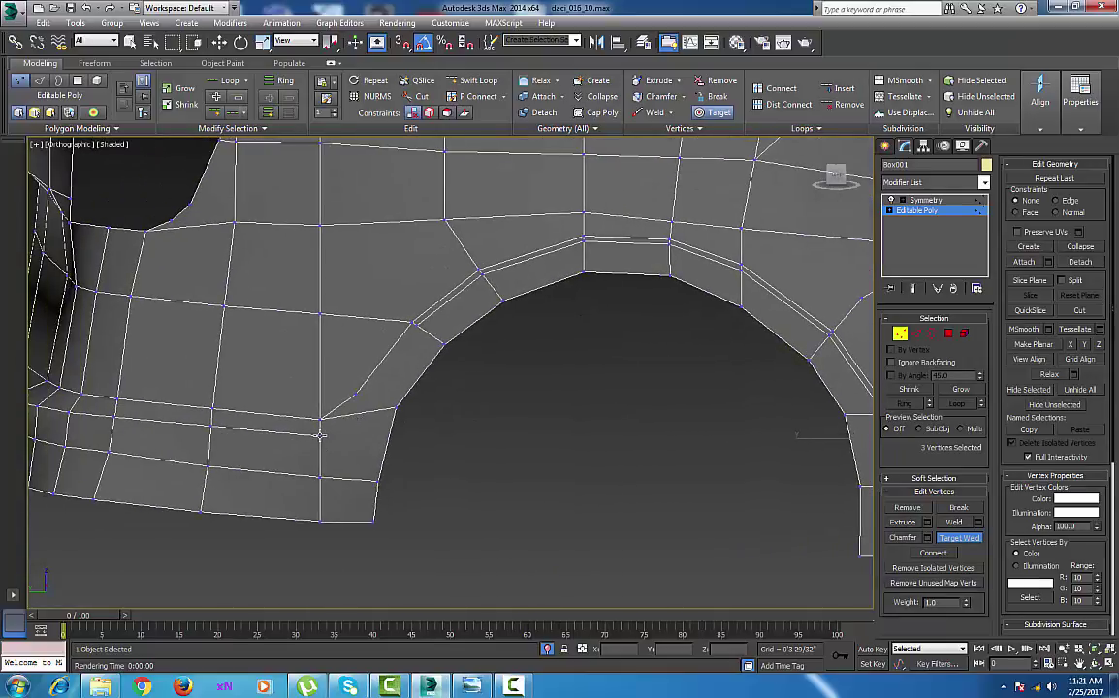
{"action": "key", "text": "w"}
{"action": "left_click", "coordinate": [356, 395]}
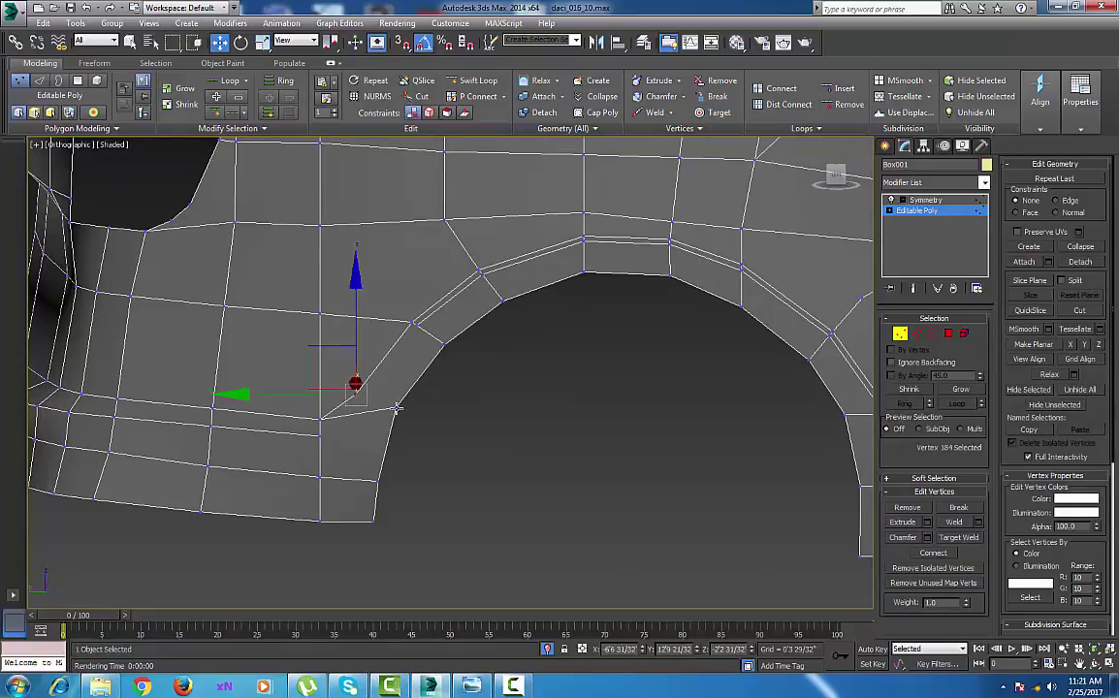
{"action": "left_click", "coordinate": [396, 408], "text": "ctrl"}
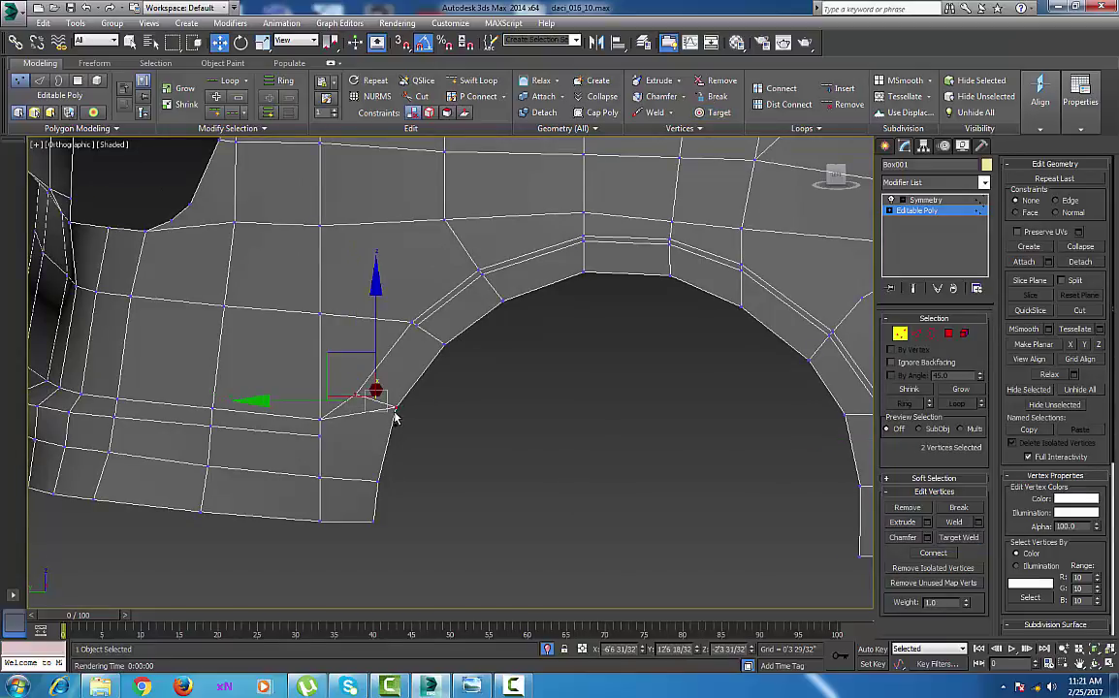
Cut an edge continuing the inner line of the rear wheel arch down to the end vertex of the lower bumper crease line.
{"action": "scroll", "coordinate": [403, 423], "scroll_direction": "up", "scroll_amount": 2}
{"action": "scroll", "coordinate": [448, 388], "scroll_direction": "up", "scroll_amount": 2}
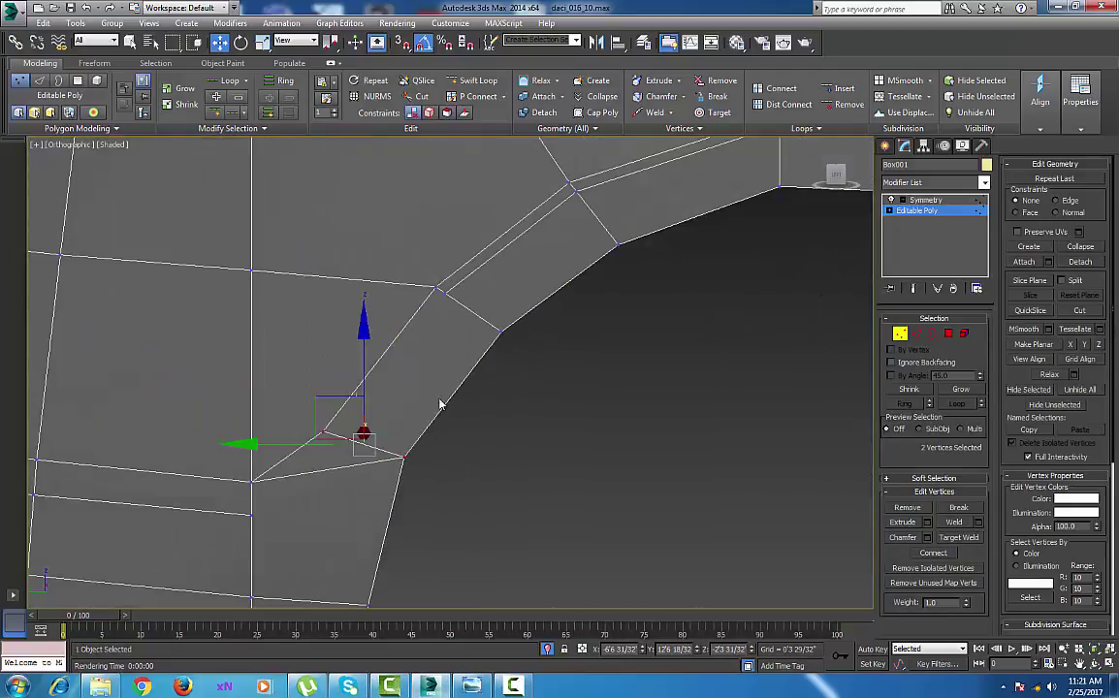
{"action": "scroll", "coordinate": [466, 396], "scroll_direction": "down", "scroll_amount": 2}
{"action": "right_click", "coordinate": [478, 388]}
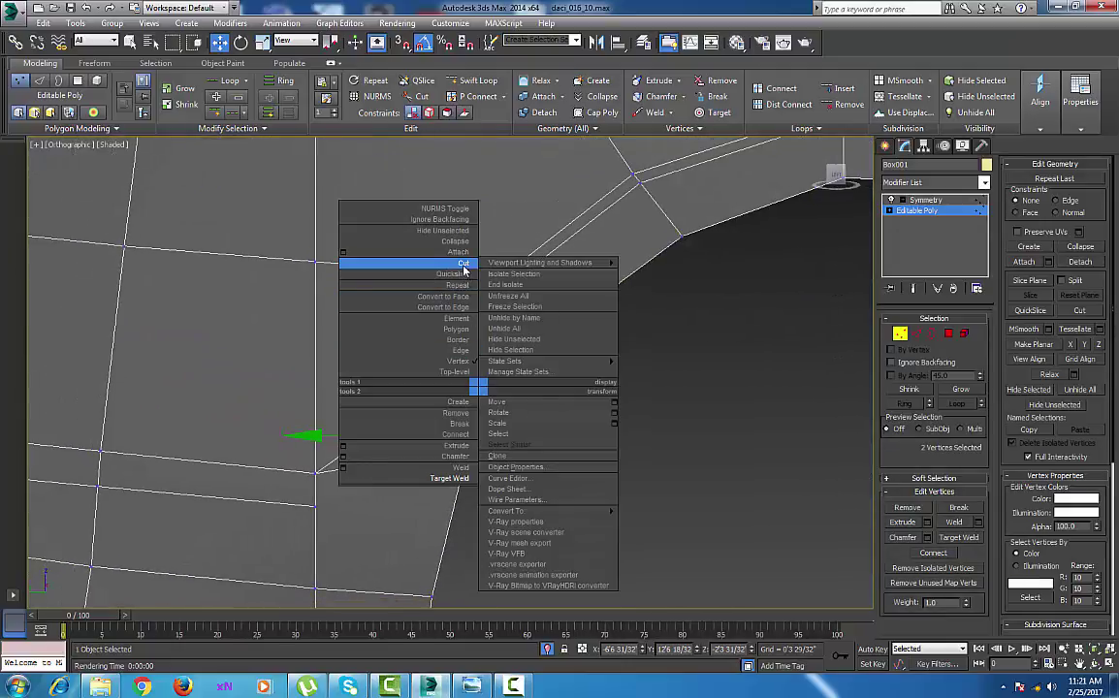
{"action": "left_click", "coordinate": [464, 265]}
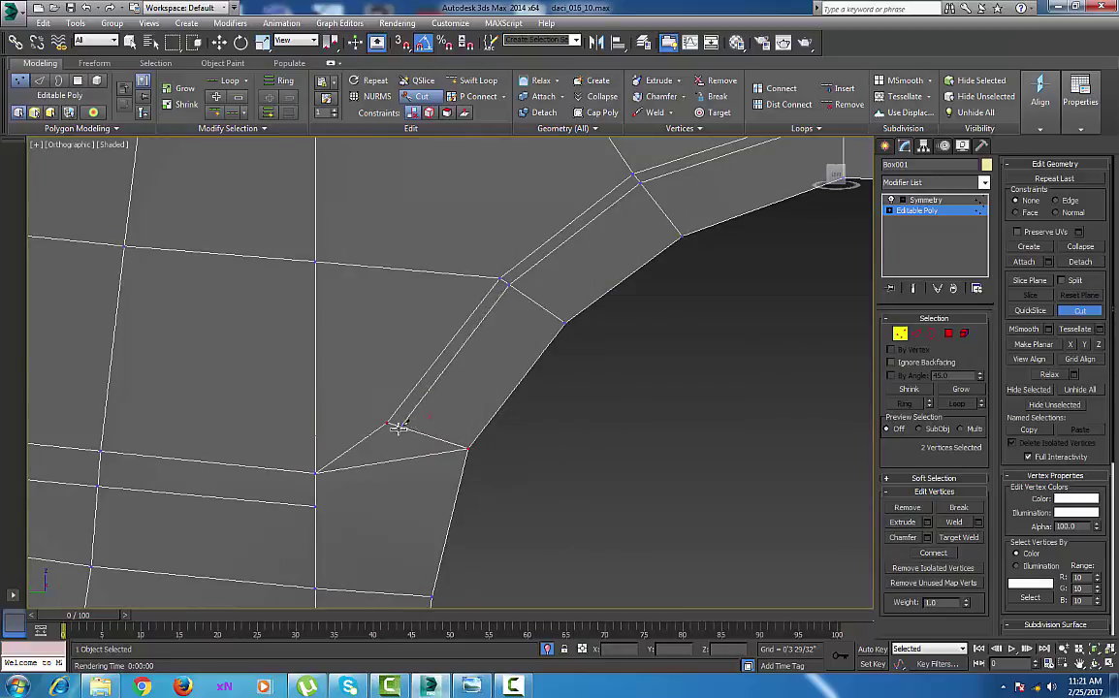
{"action": "left_click", "coordinate": [342, 470]}
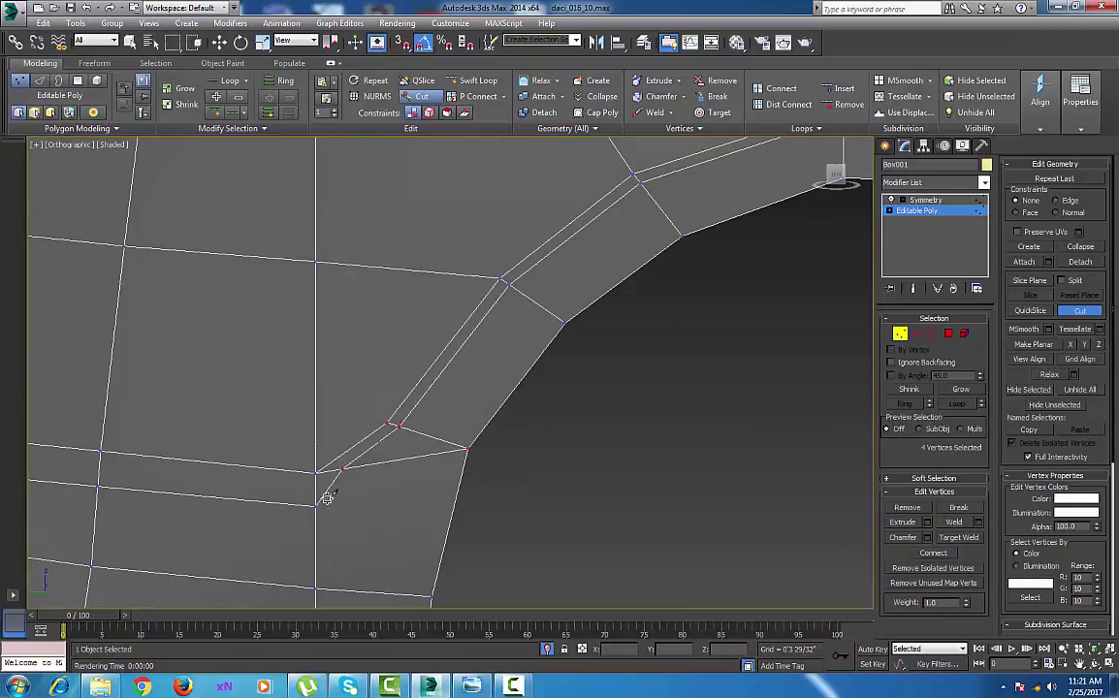
{"action": "right_click", "coordinate": [331, 485]}
Raise the end vertex of the lower bumper crease line and target-weld the neighbouring cut vertex to it.
{"action": "left_click", "coordinate": [316, 507]}
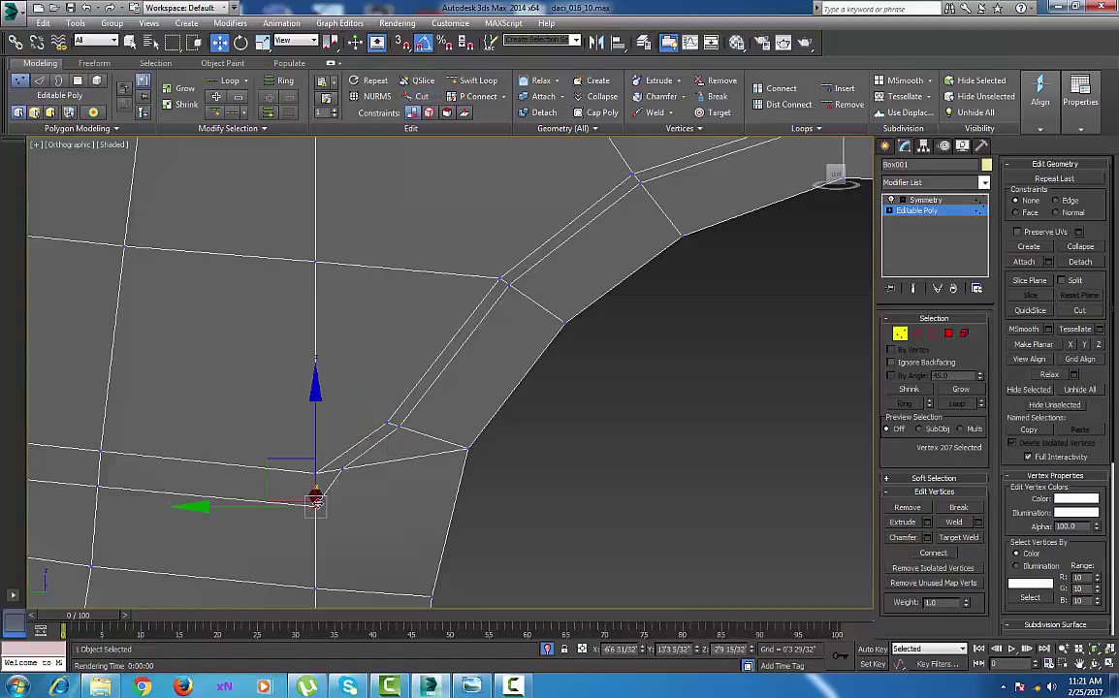
{"action": "left_click_drag", "start_coordinate": [315, 423], "coordinate": [316, 406]}
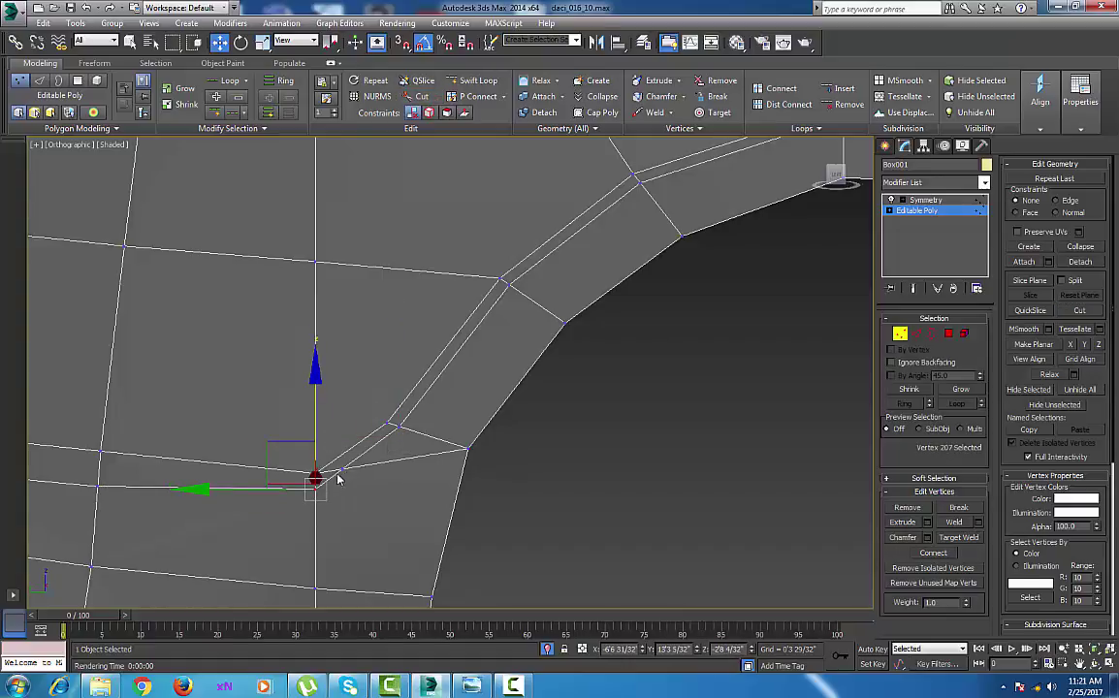
{"action": "right_click", "coordinate": [341, 470]}
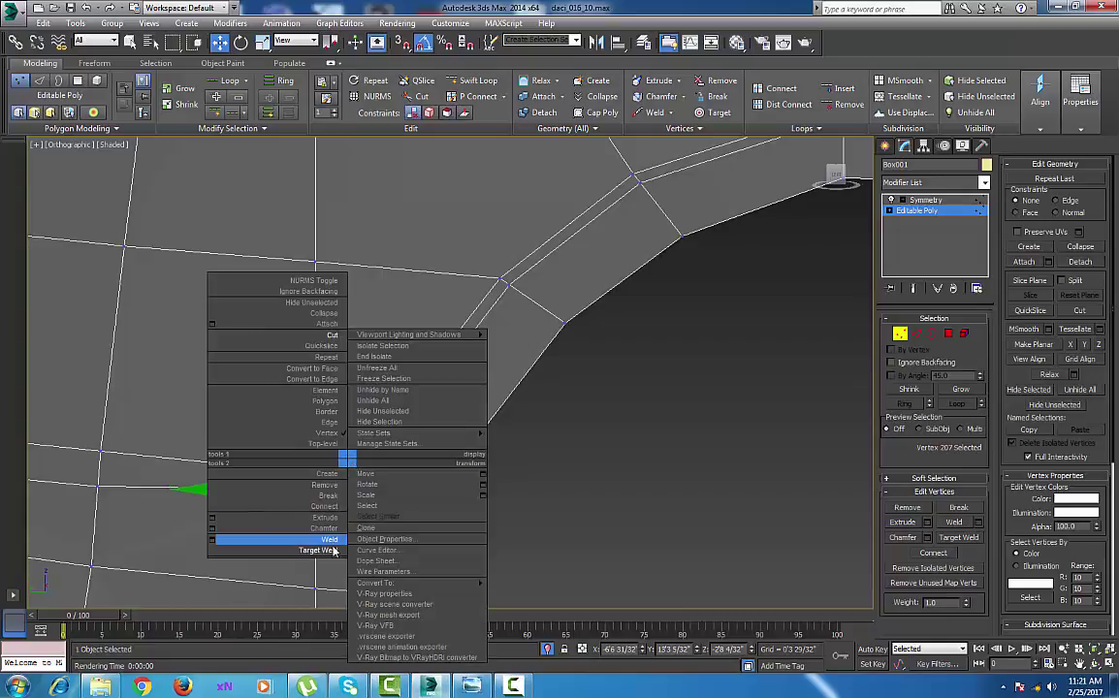
{"action": "left_click", "coordinate": [262, 537]}
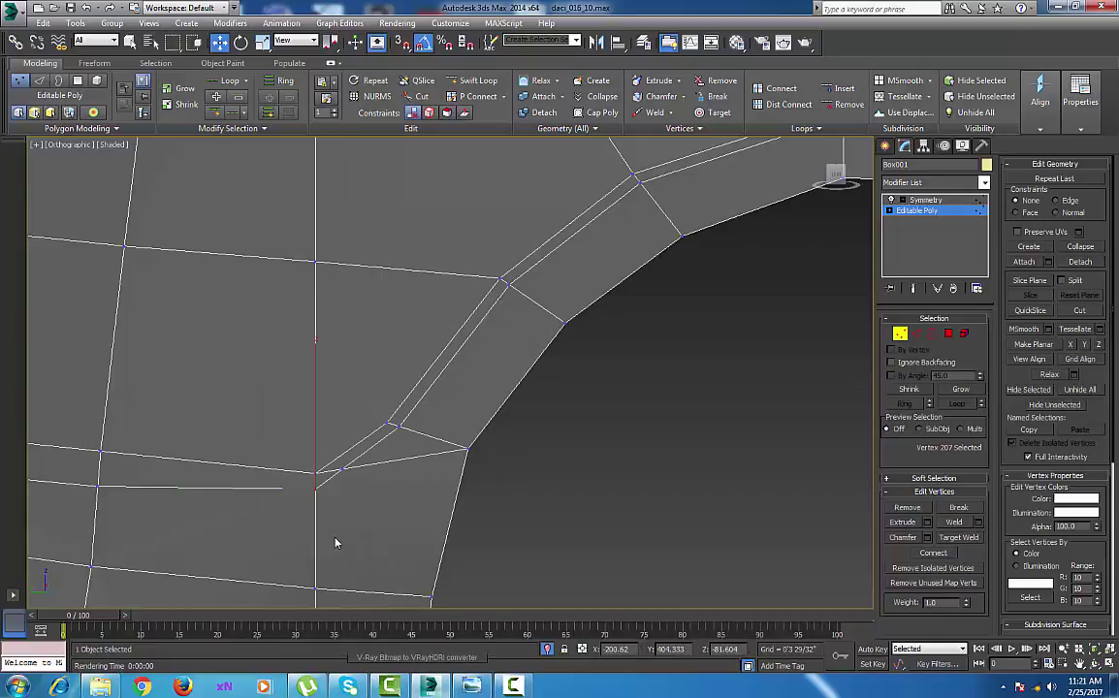
{"action": "left_click", "coordinate": [316, 486]}
{"action": "middle_click_drag", "start_coordinate": [331, 487], "coordinate": [326, 488]}
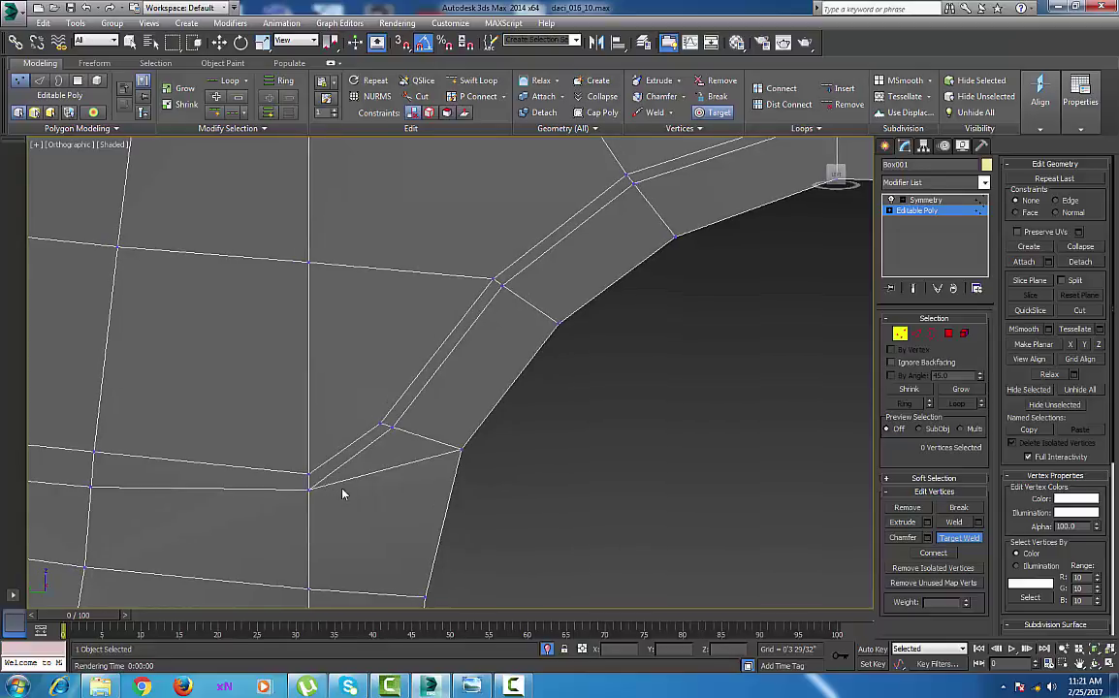
Remove the leftover edge between the welded bumper vertex and the vertex on the rear wheel arch opening.
{"action": "key", "text": "2"}
{"action": "left_click", "coordinate": [374, 473]}
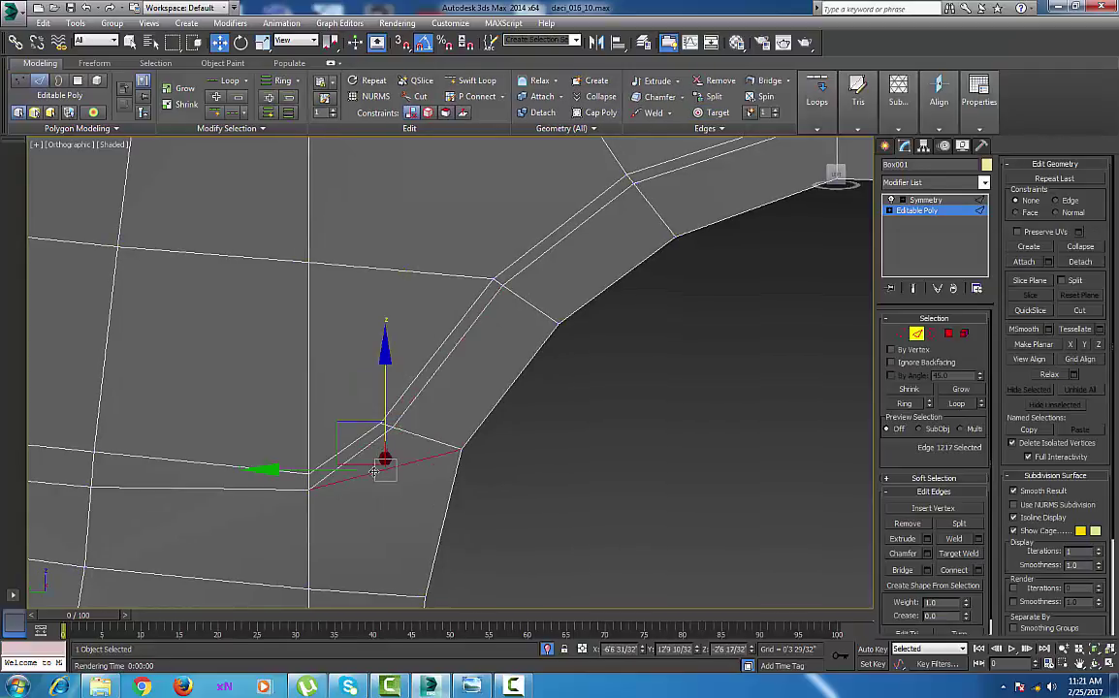
{"action": "key", "text": "BackSpace"}
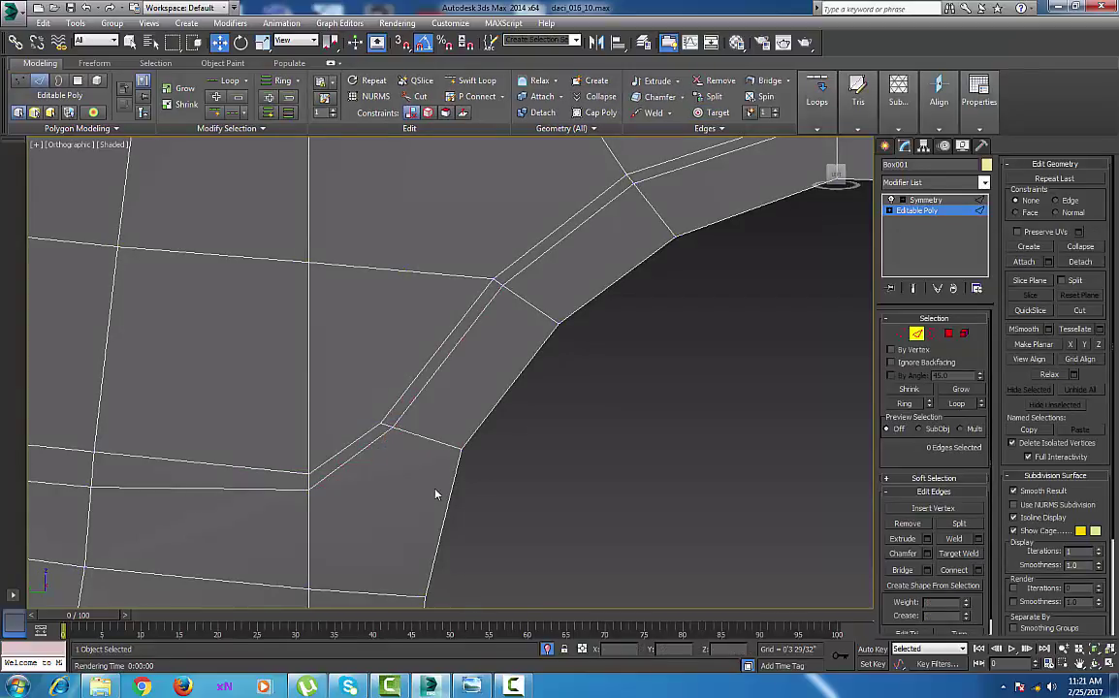
Examine the side of the body mesh from the rear bumper forward to the front wheel arch.
{"action": "middle_click_drag", "start_coordinate": [473, 489], "coordinate": [497, 490]}
{"action": "scroll", "coordinate": [497, 490], "scroll_direction": "down", "scroll_amount": 5}
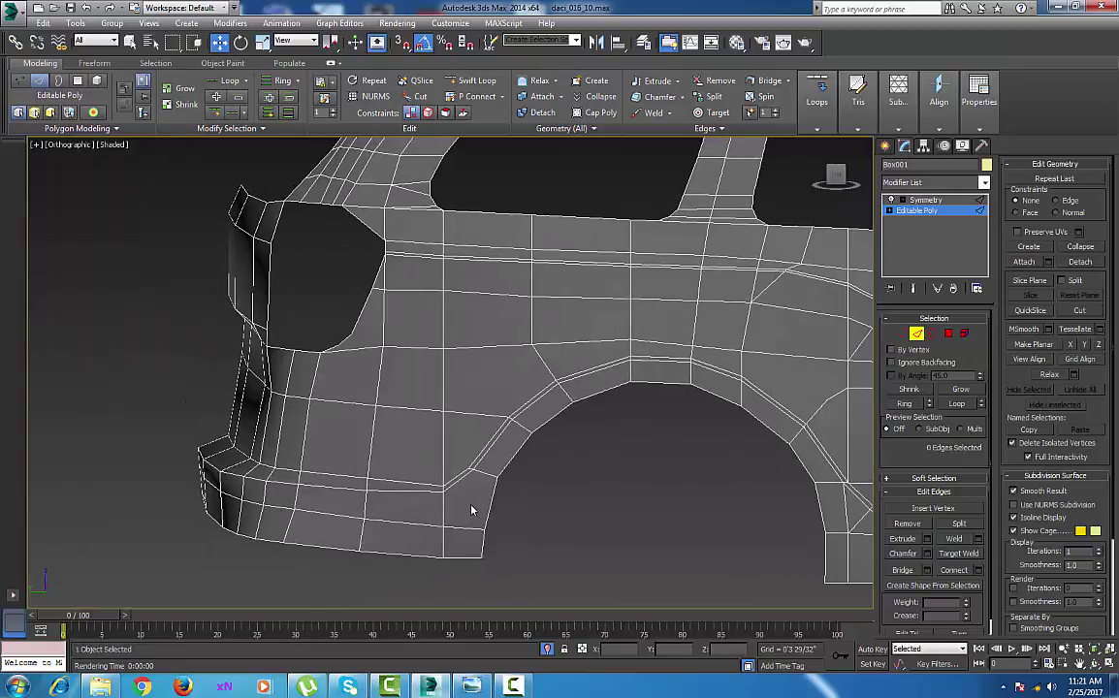
{"action": "scroll", "coordinate": [473, 510], "scroll_direction": "down", "scroll_amount": 5}
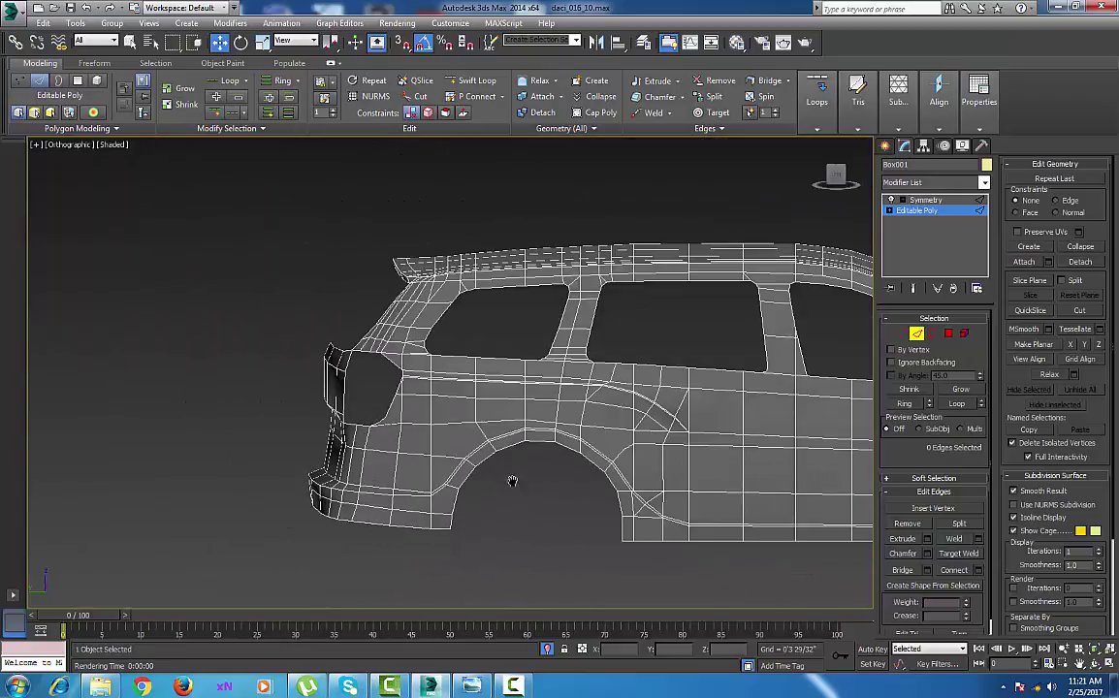
{"action": "middle_click_drag", "start_coordinate": [512, 481], "coordinate": [376, 472]}
{"action": "scroll", "coordinate": [517, 477], "scroll_direction": "down", "scroll_amount": 2}
{"action": "middle_click_drag", "start_coordinate": [585, 469], "coordinate": [433, 454]}
{"action": "middle_click_drag", "start_coordinate": [544, 462], "coordinate": [400, 458]}
{"action": "scroll", "coordinate": [493, 459], "scroll_direction": "up", "scroll_amount": 2}
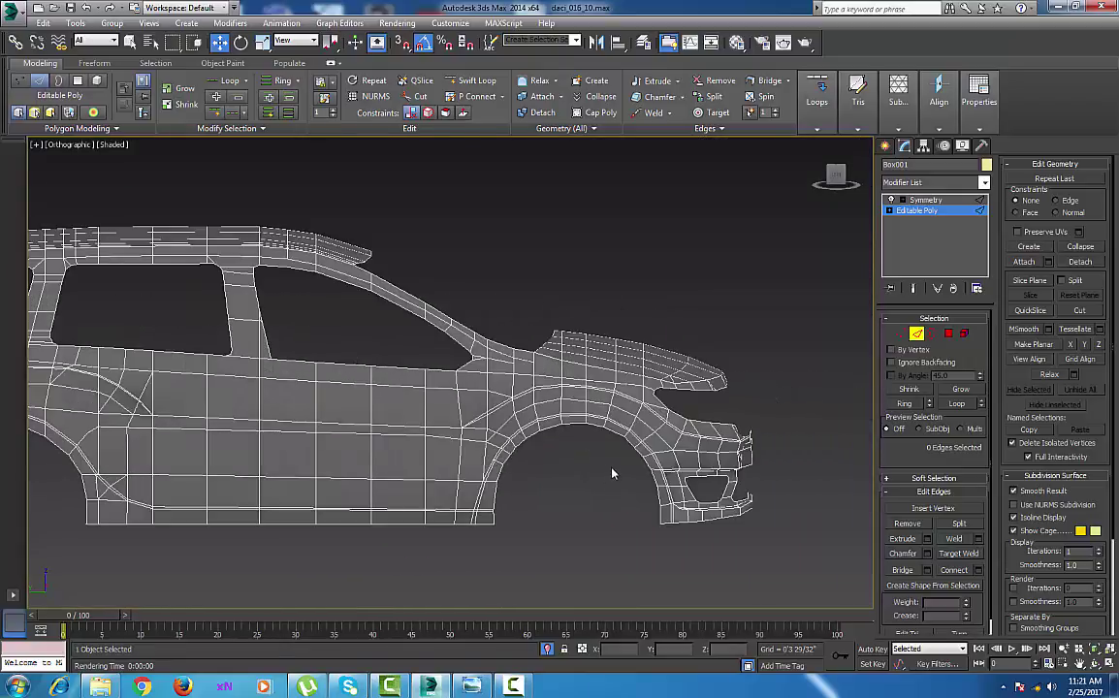
Examine the front fender and front bumper mesh around the wheel arch and fog light opening.
{"action": "scroll", "coordinate": [612, 474], "scroll_direction": "up", "scroll_amount": 3}
{"action": "middle_click_drag", "start_coordinate": [697, 483], "coordinate": [575, 465]}
{"action": "scroll", "coordinate": [639, 481], "scroll_direction": "up", "scroll_amount": 3}
{"action": "middle_click_drag", "start_coordinate": [658, 482], "coordinate": [627, 464]}
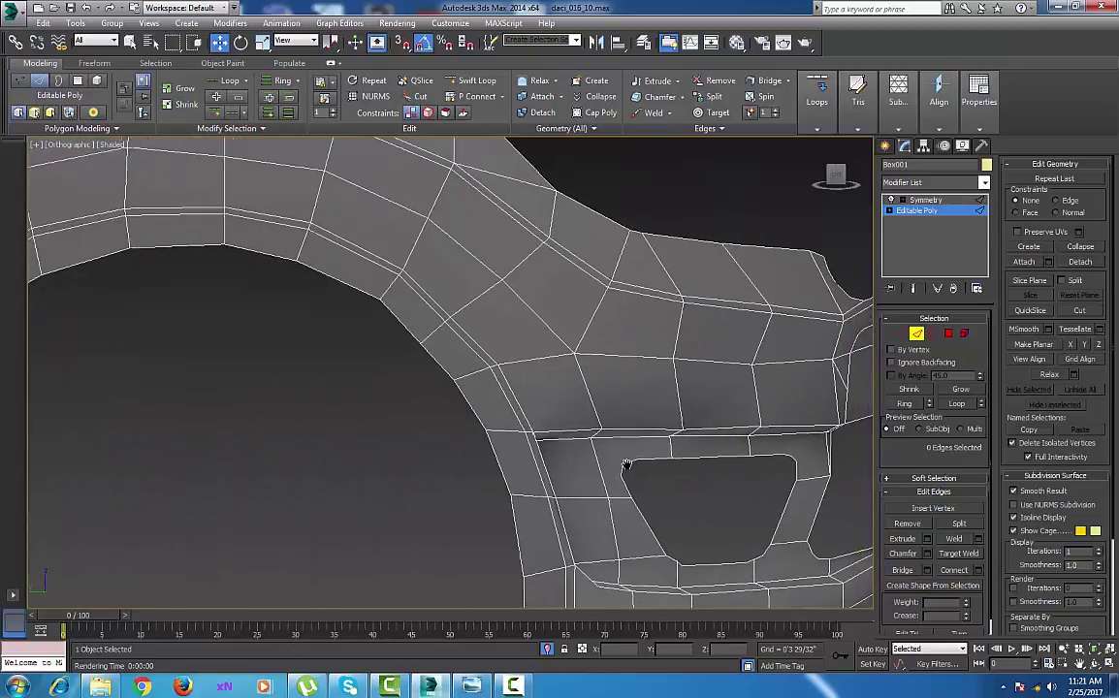
{"action": "scroll", "coordinate": [627, 465], "scroll_direction": "down", "scroll_amount": 5}
{"action": "scroll", "coordinate": [604, 490], "scroll_direction": "up", "scroll_amount": 5}
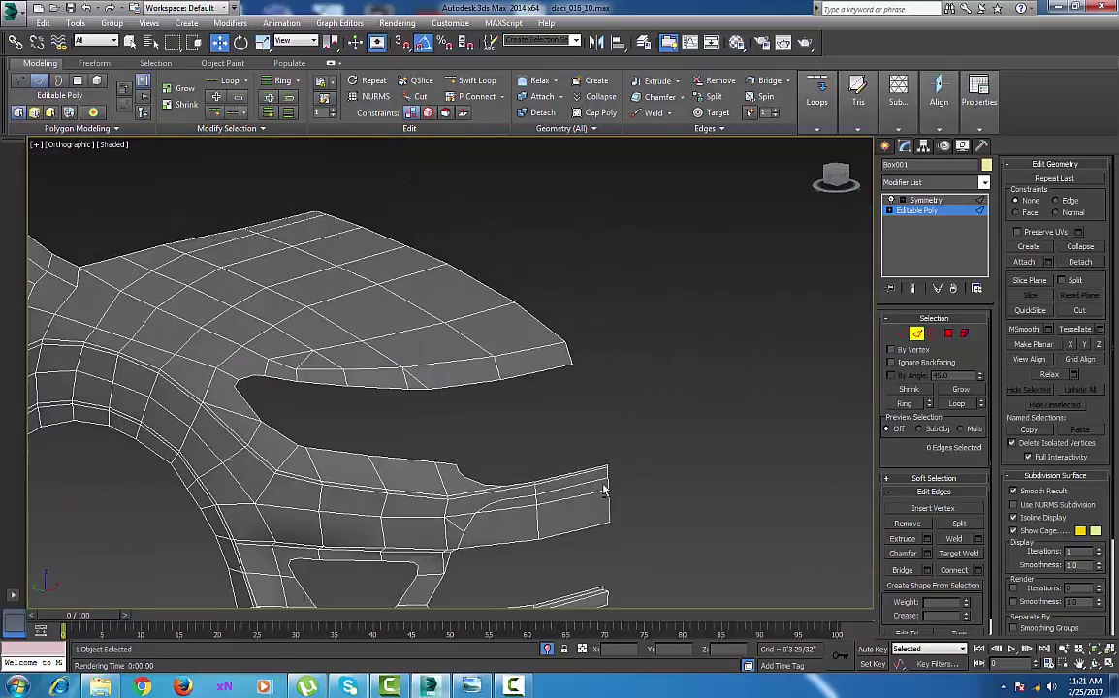
{"action": "scroll", "coordinate": [592, 380], "scroll_direction": "down", "scroll_amount": 3}
{"action": "scroll", "coordinate": [525, 463], "scroll_direction": "up", "scroll_amount": 7}
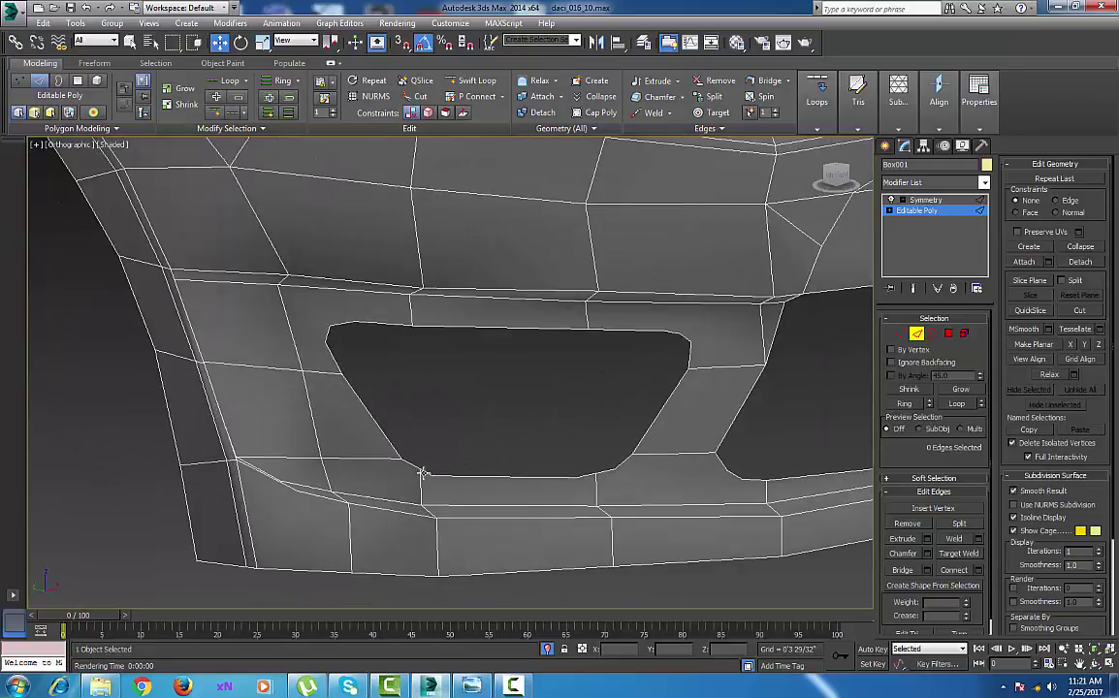
Remove the two stray mid-edge vertices from the lower front bumper crease lines beside the wheel arch corner.
{"action": "middle_click_drag", "start_coordinate": [424, 473], "coordinate": [679, 225], "text": "alt"}
{"action": "middle_click_drag", "start_coordinate": [357, 424], "coordinate": [603, 216]}
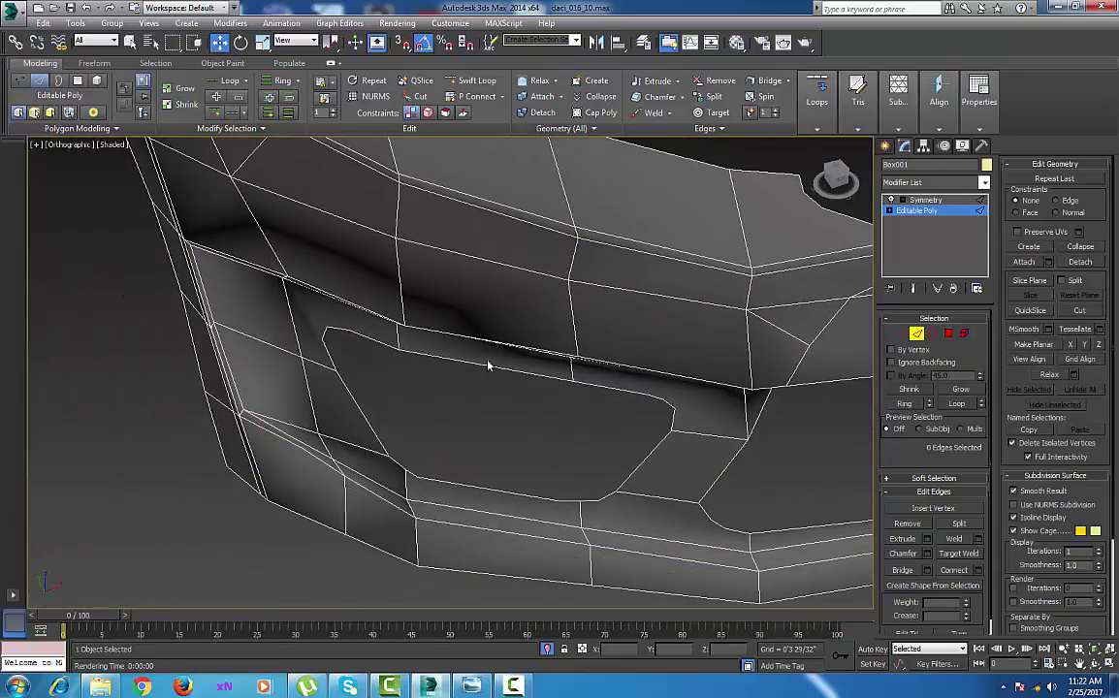
{"action": "middle_click_drag", "start_coordinate": [489, 366], "coordinate": [455, 408], "text": "alt"}
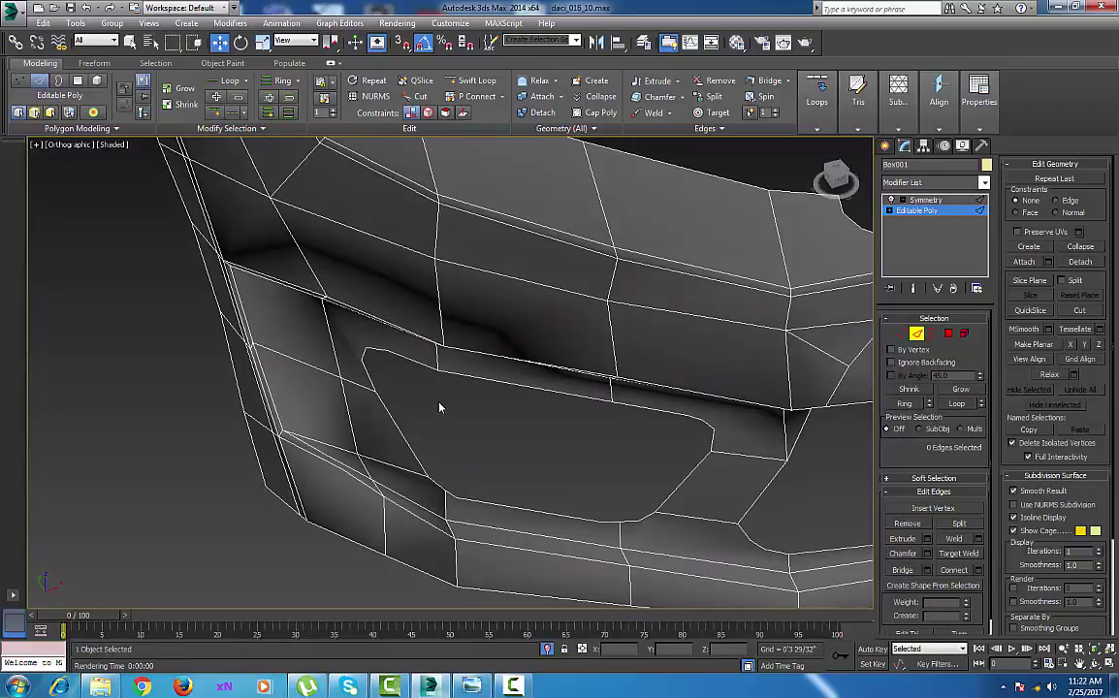
{"action": "left_click", "coordinate": [903, 335]}
{"action": "middle_click_drag", "start_coordinate": [400, 487], "coordinate": [490, 388], "text": "alt"}
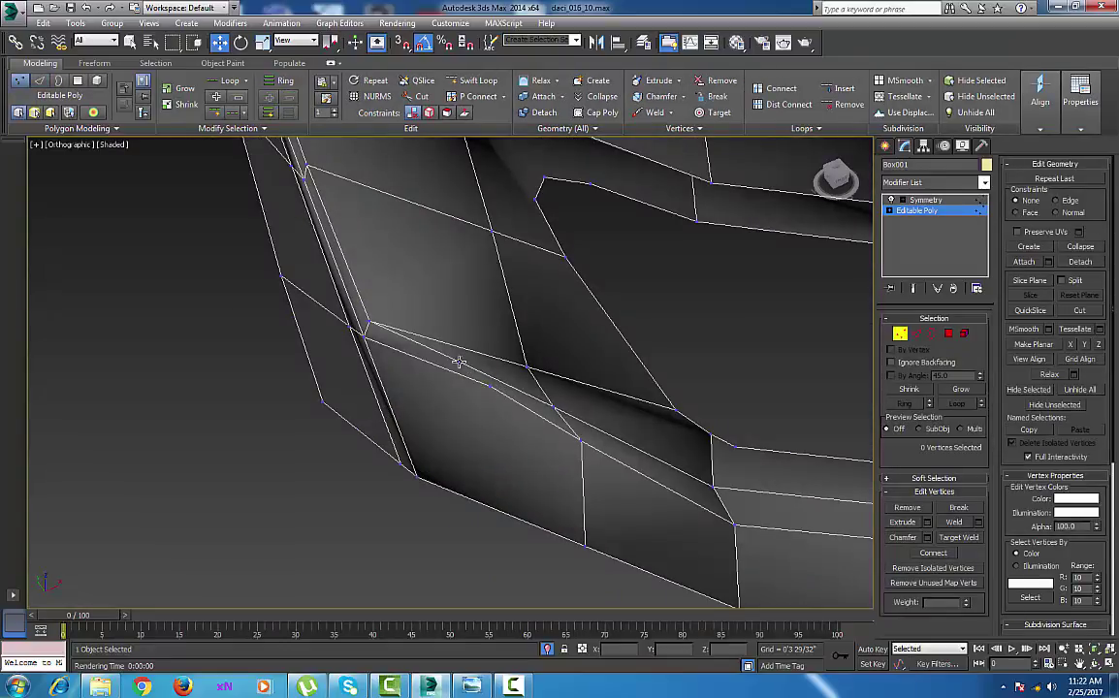
{"action": "left_click", "coordinate": [489, 388]}
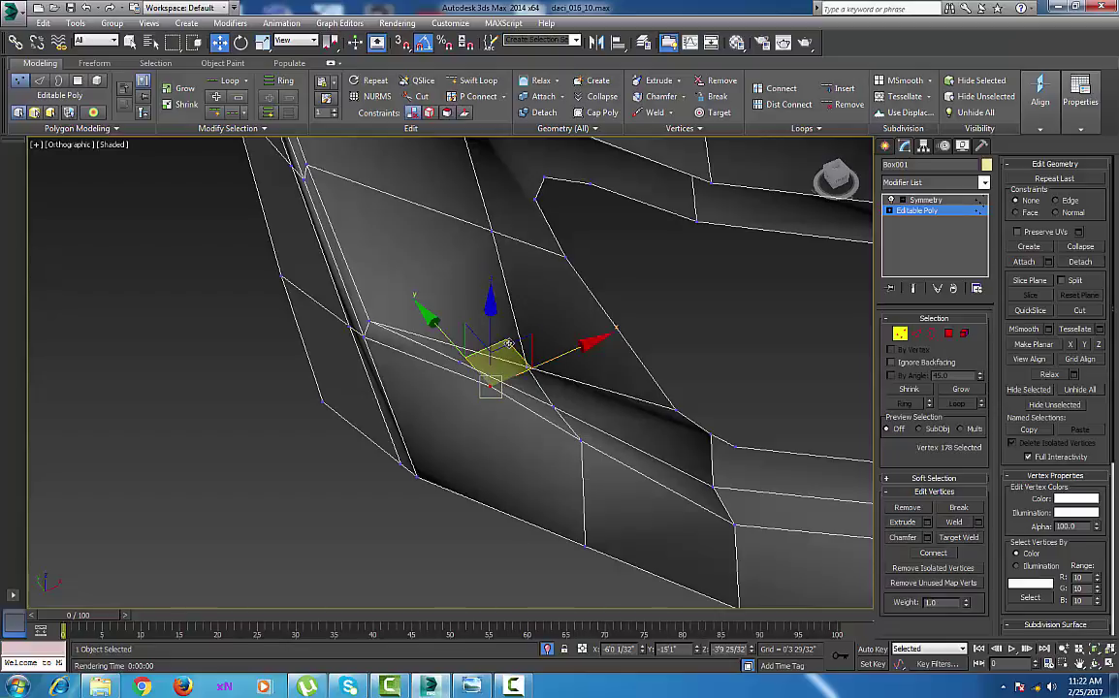
{"action": "left_click_drag", "start_coordinate": [476, 333], "coordinate": [465, 370]}
{"action": "left_click", "coordinate": [459, 361]}
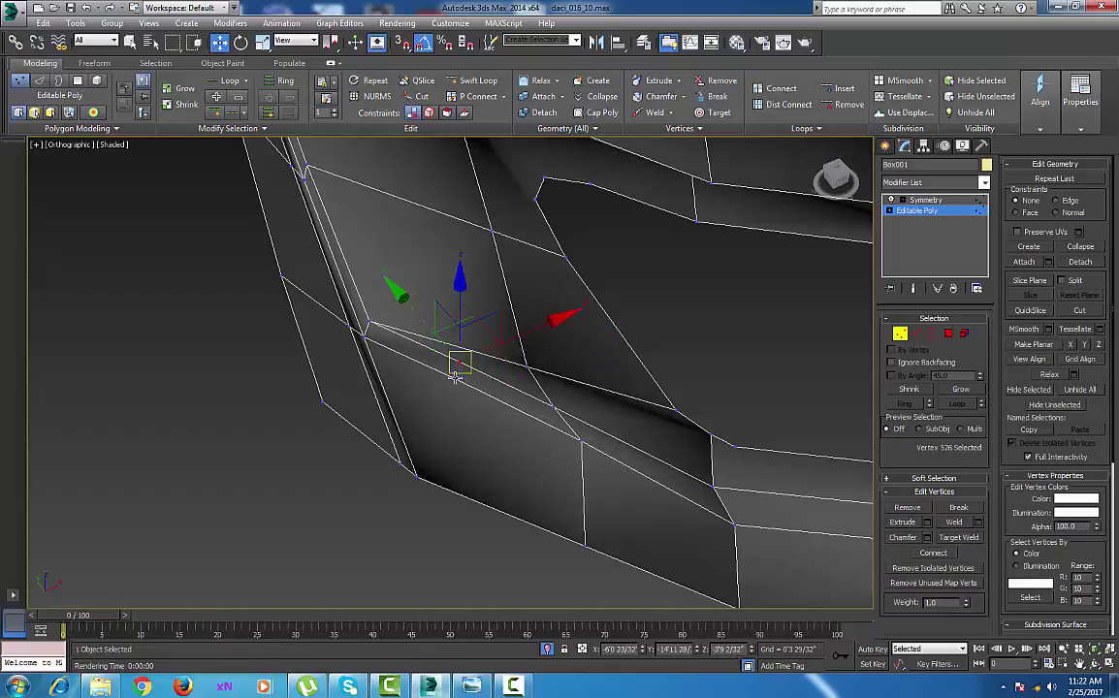
{"action": "left_click", "coordinate": [455, 380], "text": "ctrl"}
{"action": "left_click", "coordinate": [474, 398]}
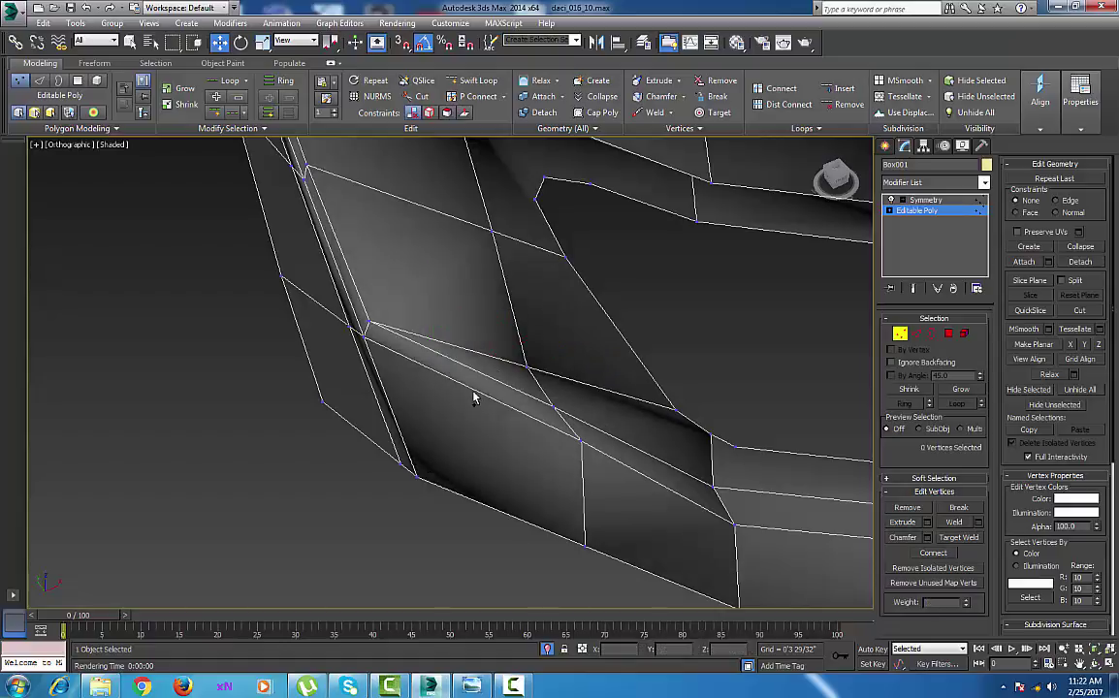
Insert a Swift Loop edge loop close to the outer crease edge along the lower front bumper.
{"action": "middle_click_drag", "start_coordinate": [475, 412], "coordinate": [397, 373], "text": "alt"}
{"action": "scroll", "coordinate": [465, 407], "scroll_direction": "down", "scroll_amount": 3}
{"action": "mouse_move", "coordinate": [545, 453]}
{"action": "middle_mouse_down", "text": "alt"}
{"action": "mouse_move", "coordinate": [545, 440]}
{"action": "mouse_move", "coordinate": [590, 431]}
{"action": "mouse_move", "coordinate": [561, 465]}
{"action": "mouse_move", "coordinate": [520, 467]}
{"action": "mouse_move", "coordinate": [494, 484]}
{"action": "mouse_move", "coordinate": [584, 445]}
{"action": "mouse_move", "coordinate": [537, 445]}
{"action": "middle_mouse_up", "text": "alt"}
{"action": "scroll", "coordinate": [494, 484], "scroll_direction": "down", "scroll_amount": 4}
{"action": "middle_click_drag", "start_coordinate": [687, 318], "coordinate": [530, 452]}
{"action": "scroll", "coordinate": [529, 452], "scroll_direction": "up", "scroll_amount": 4}
{"action": "middle_click_drag", "start_coordinate": [679, 335], "coordinate": [559, 452]}
{"action": "scroll", "coordinate": [565, 455], "scroll_direction": "up", "scroll_amount": 3}
{"action": "scroll", "coordinate": [564, 460], "scroll_direction": "down", "scroll_amount": 3}
{"action": "mouse_move", "coordinate": [628, 392]}
{"action": "middle_mouse_down"}
{"action": "mouse_move", "coordinate": [570, 476]}
{"action": "mouse_move", "coordinate": [541, 419]}
{"action": "middle_mouse_up"}
{"action": "mouse_move", "coordinate": [509, 484]}
{"action": "middle_mouse_down", "text": "alt"}
{"action": "mouse_move", "coordinate": [509, 456]}
{"action": "mouse_move", "coordinate": [489, 509]}
{"action": "middle_mouse_up", "text": "alt"}
{"action": "left_click", "coordinate": [473, 81]}
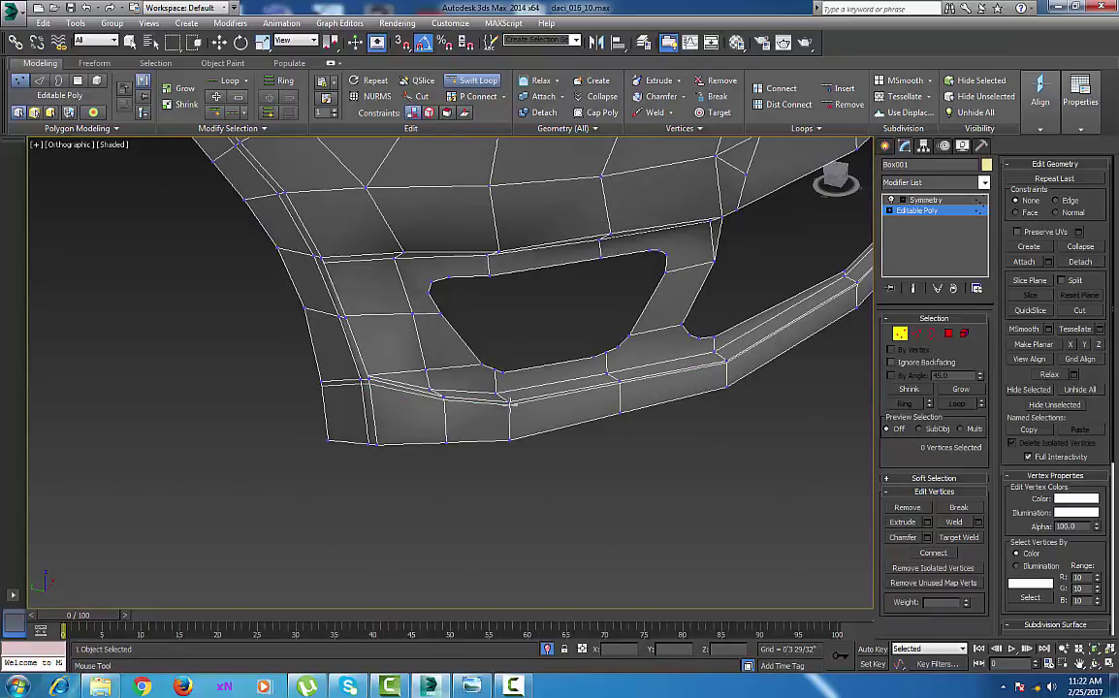
{"action": "left_click", "coordinate": [512, 404]}
{"action": "right_click", "coordinate": [510, 406]}
Move the three vertices of the bumper's lower corner column outward and shift the inner lip vertex above them to match.
{"action": "middle_click_drag", "start_coordinate": [504, 404], "coordinate": [433, 417], "text": "alt"}
{"action": "left_click_drag", "start_coordinate": [393, 502], "coordinate": [395, 505]}
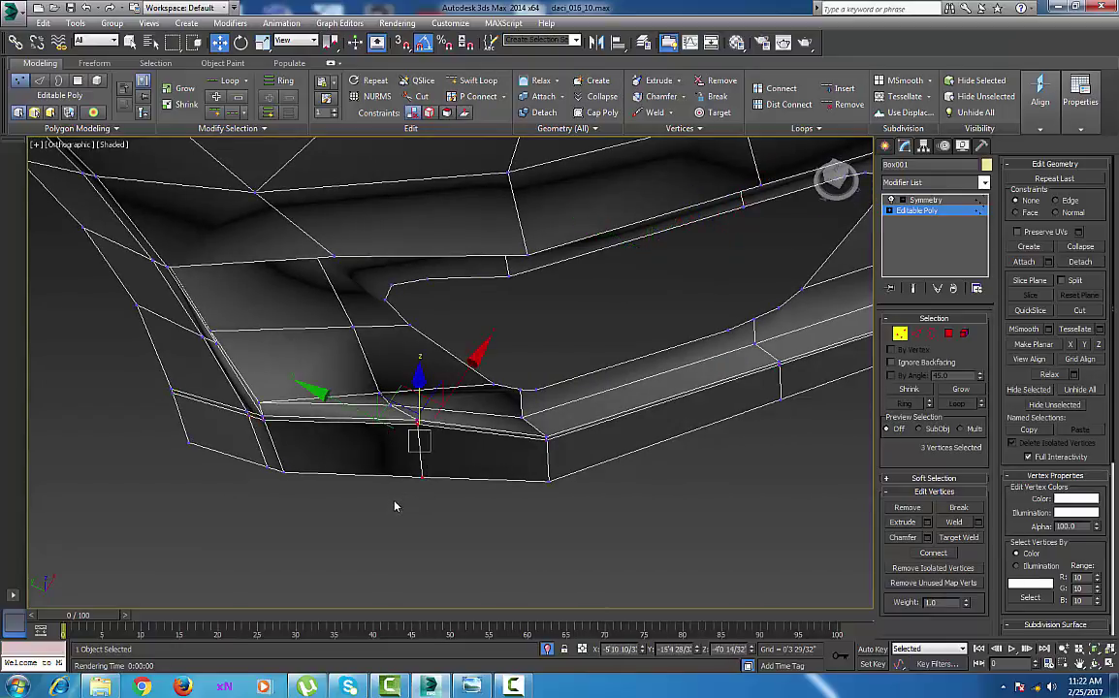
{"action": "mouse_move", "coordinate": [403, 392]}
{"action": "left_mouse_down"}
{"action": "mouse_move", "coordinate": [395, 416]}
{"action": "mouse_move", "coordinate": [405, 415]}
{"action": "left_mouse_up"}
{"action": "left_click", "coordinate": [390, 405]}
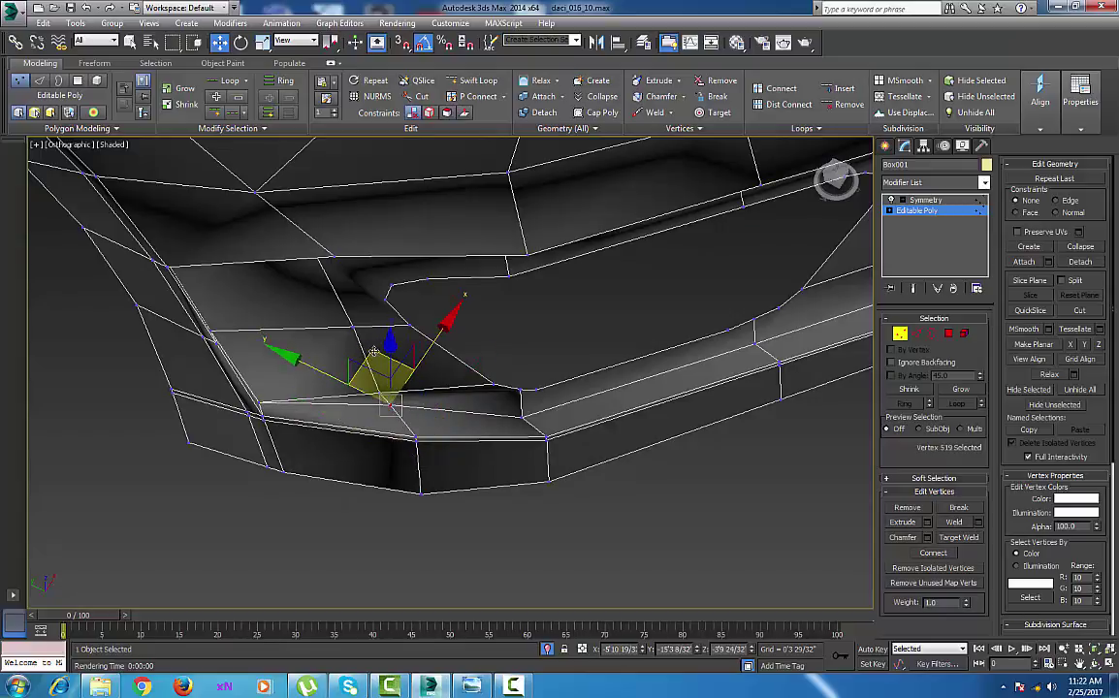
{"action": "left_click_drag", "start_coordinate": [373, 351], "coordinate": [383, 365]}
{"action": "middle_click_drag", "start_coordinate": [396, 450], "coordinate": [378, 454], "text": "alt"}
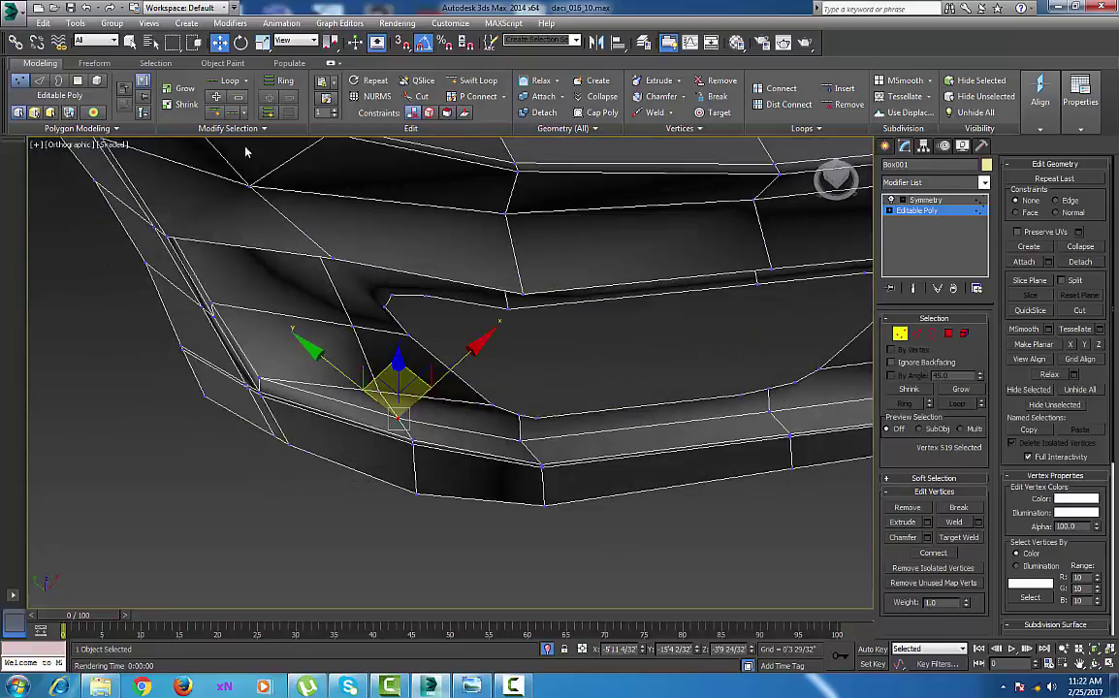
Insert two Swift Loop edge loops along the lower bumper lip, one beside the outer crease and one beside the inner edge.
{"action": "left_click", "coordinate": [475, 81]}
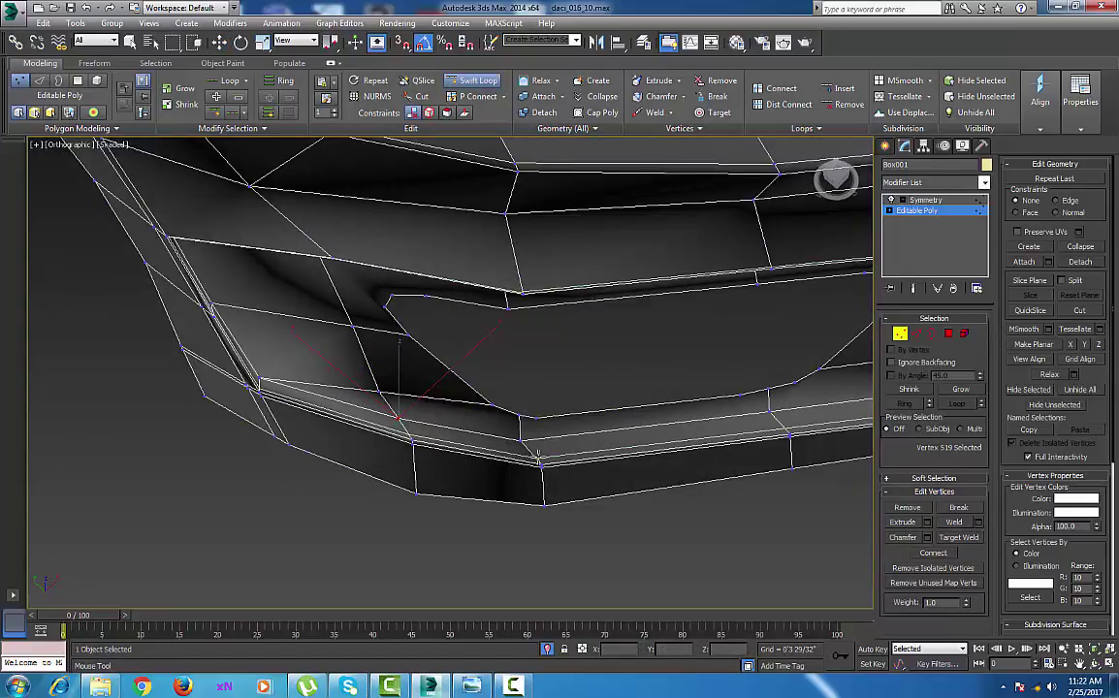
{"action": "left_click", "coordinate": [538, 460]}
{"action": "right_click", "coordinate": [539, 462]}
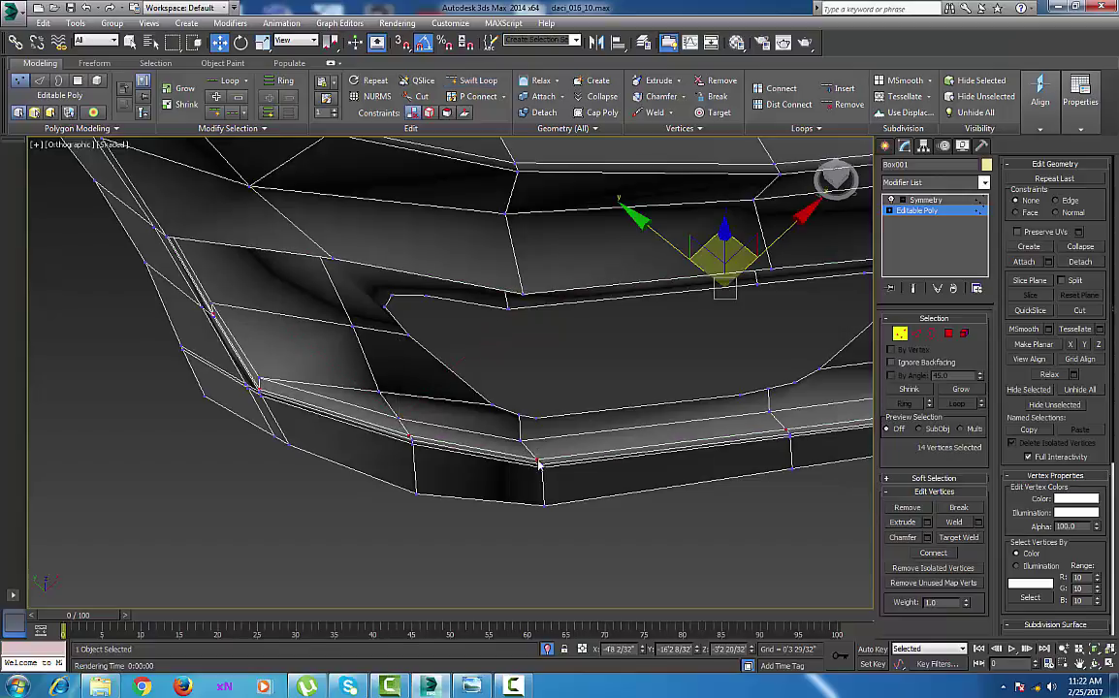
{"action": "left_click", "coordinate": [474, 80]}
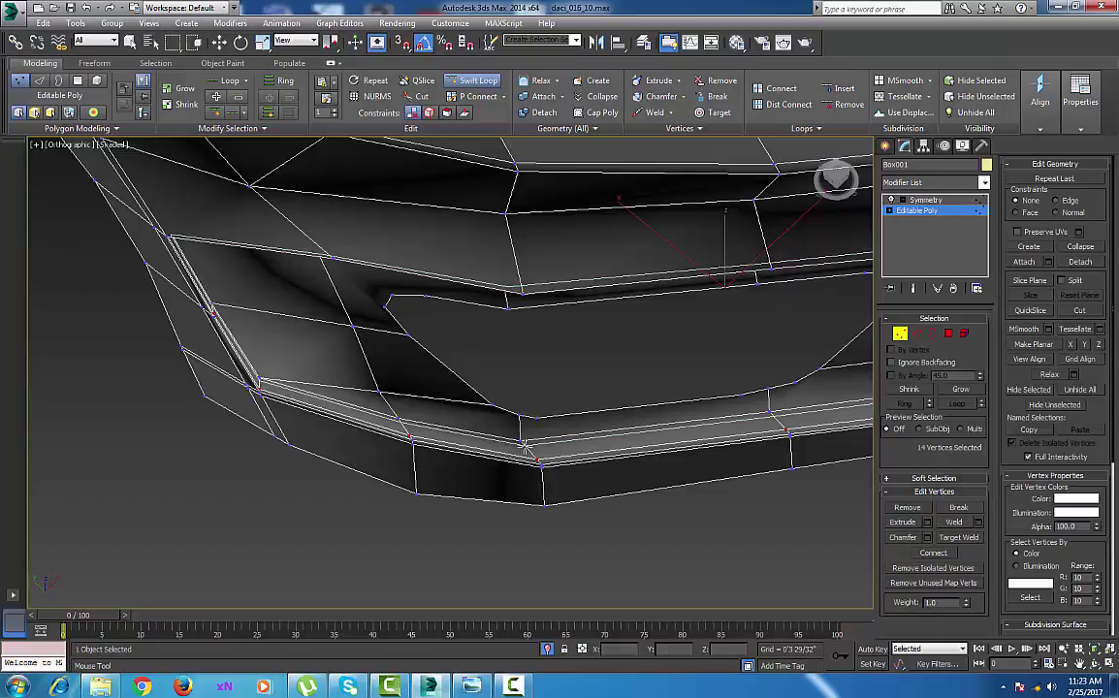
{"action": "right_click", "coordinate": [527, 448]}
Preview the front bumper with NURMS smoothing and inspect the new creases.
{"action": "middle_click_drag", "start_coordinate": [570, 453], "coordinate": [464, 469]}
{"action": "scroll", "coordinate": [466, 470], "scroll_direction": "down", "scroll_amount": 5}
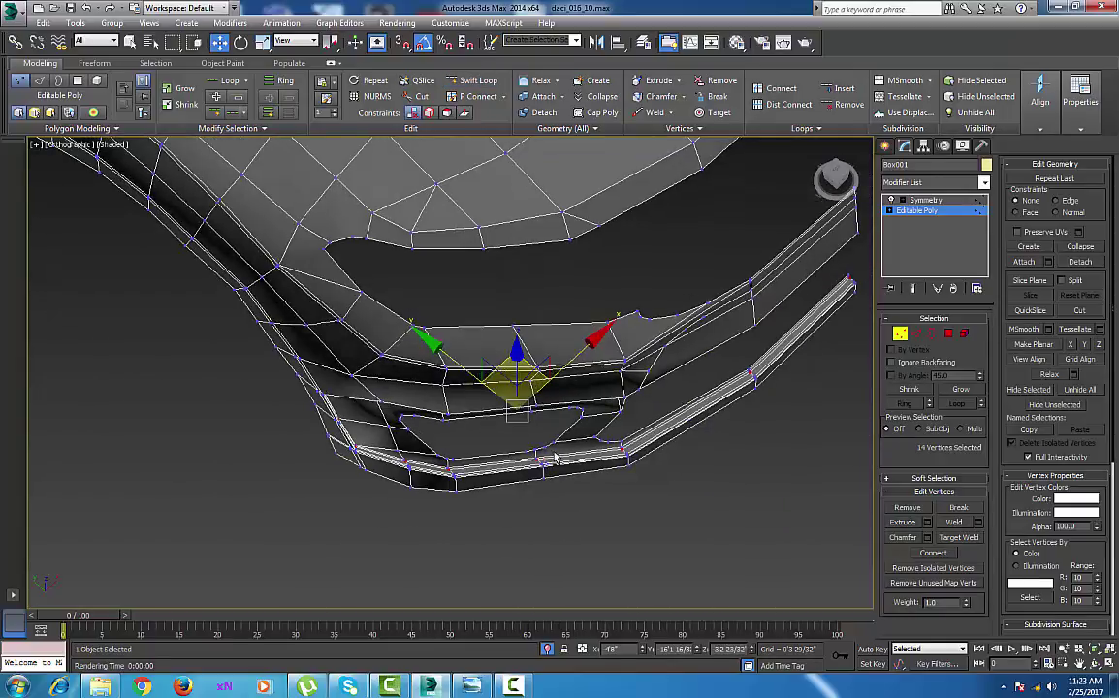
{"action": "middle_click_drag", "start_coordinate": [556, 458], "coordinate": [554, 465], "text": "alt"}
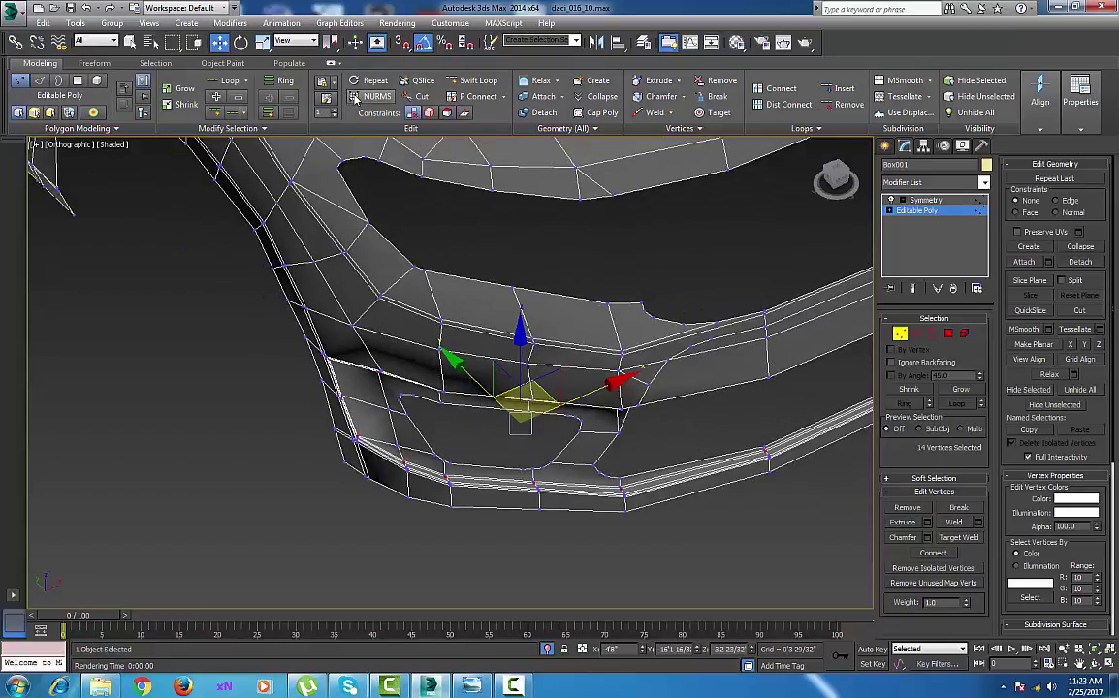
{"action": "left_click", "coordinate": [355, 98]}
{"action": "middle_click_drag", "start_coordinate": [520, 536], "coordinate": [546, 478], "text": "alt"}
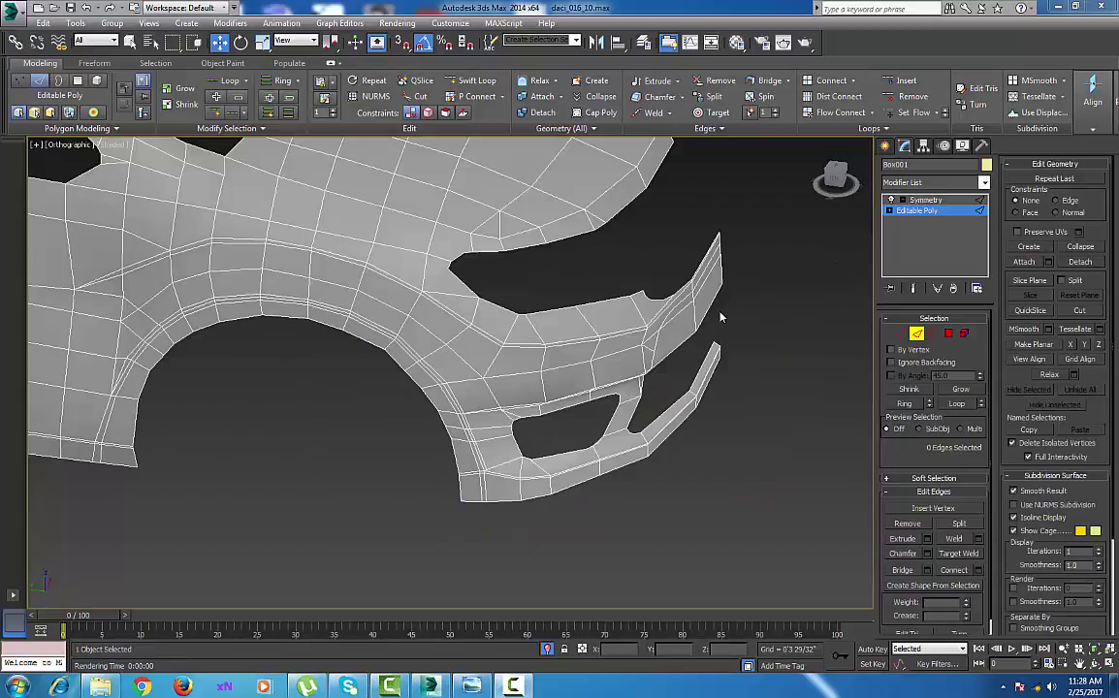
Cut an edge from the innermost wheel arch line's end vertex to the bumper crease vertex below the fog light opening's corner.
{"action": "middle_click_drag", "start_coordinate": [525, 367], "coordinate": [583, 379]}
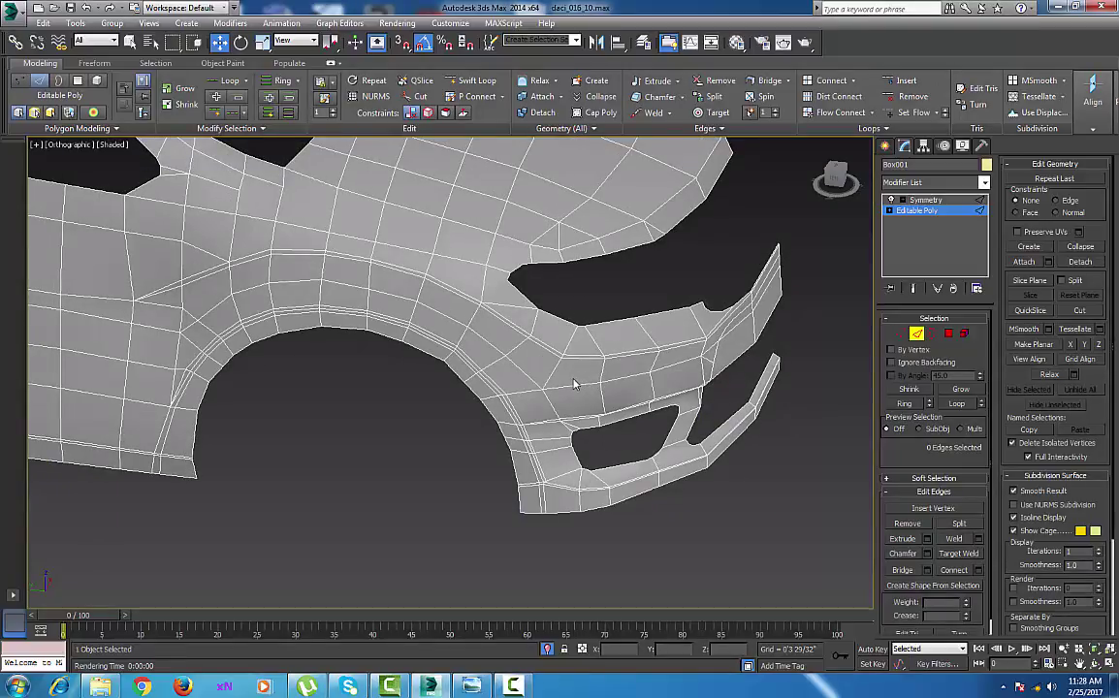
{"action": "scroll", "coordinate": [591, 398], "scroll_direction": "up", "scroll_amount": 5}
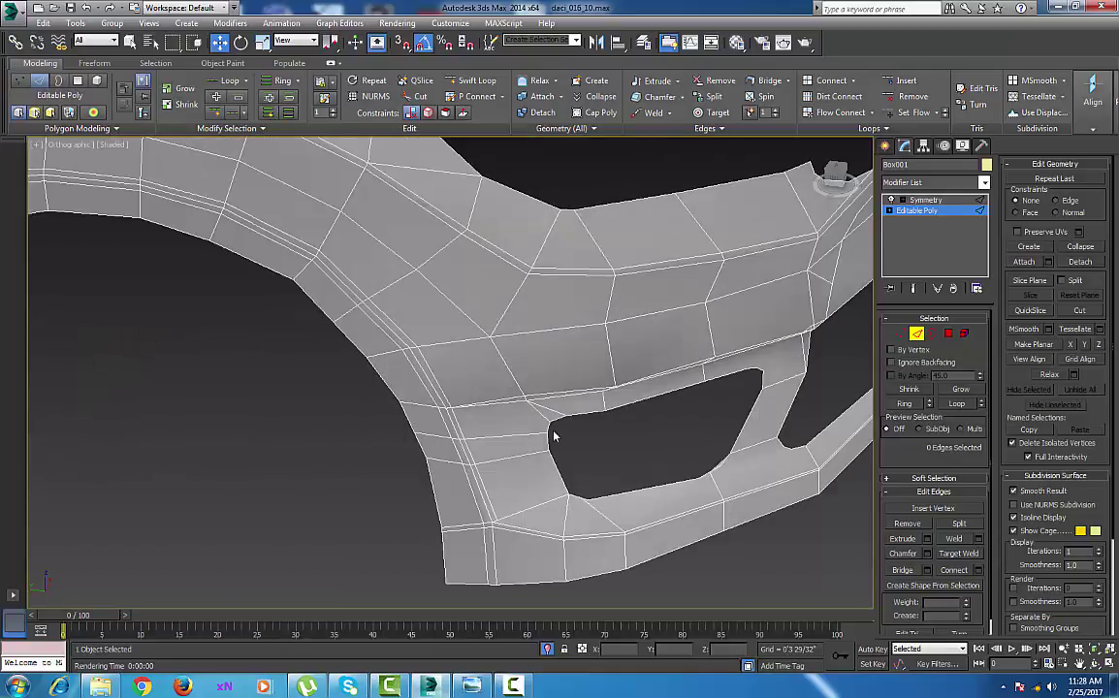
{"action": "middle_click_drag", "start_coordinate": [552, 403], "coordinate": [669, 374]}
{"action": "scroll", "coordinate": [520, 416], "scroll_direction": "up", "scroll_amount": 2}
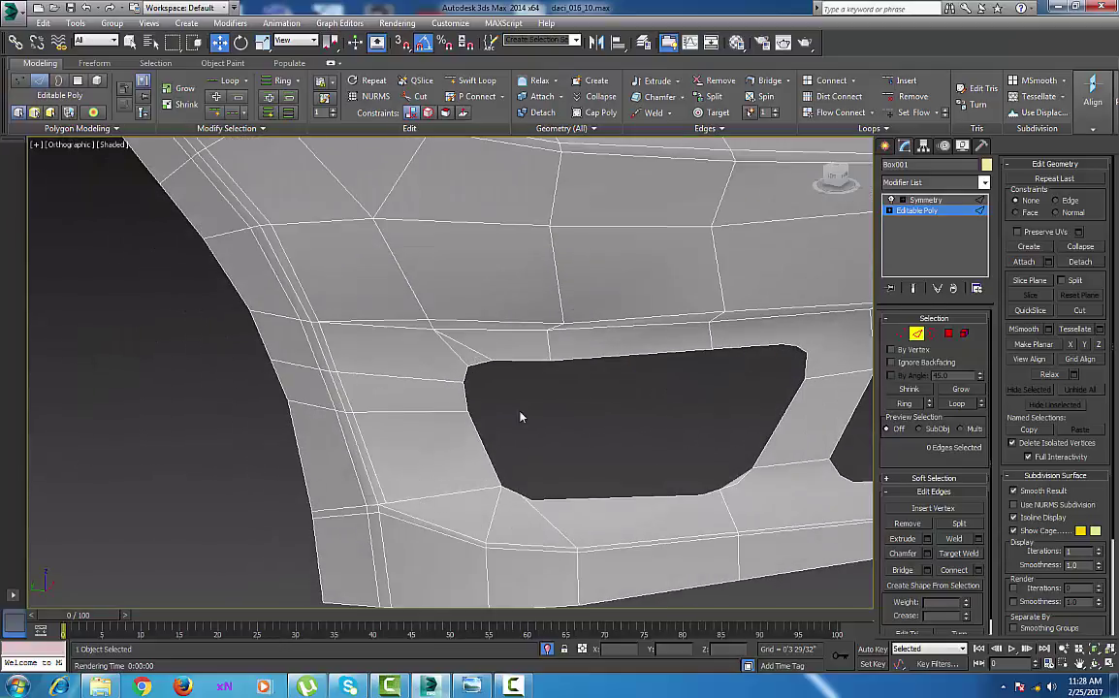
{"action": "middle_click_drag", "start_coordinate": [468, 407], "coordinate": [531, 387]}
{"action": "middle_click_drag", "start_coordinate": [503, 467], "coordinate": [514, 459]}
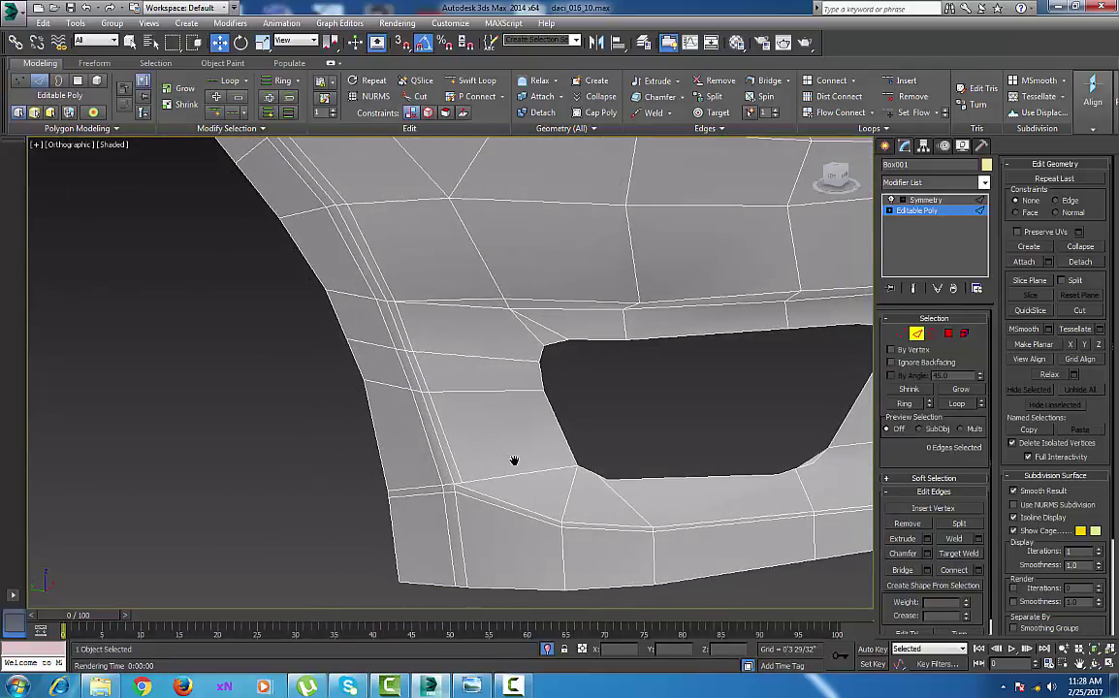
{"action": "left_click", "coordinate": [901, 334]}
{"action": "scroll", "coordinate": [522, 382], "scroll_direction": "up", "scroll_amount": 6}
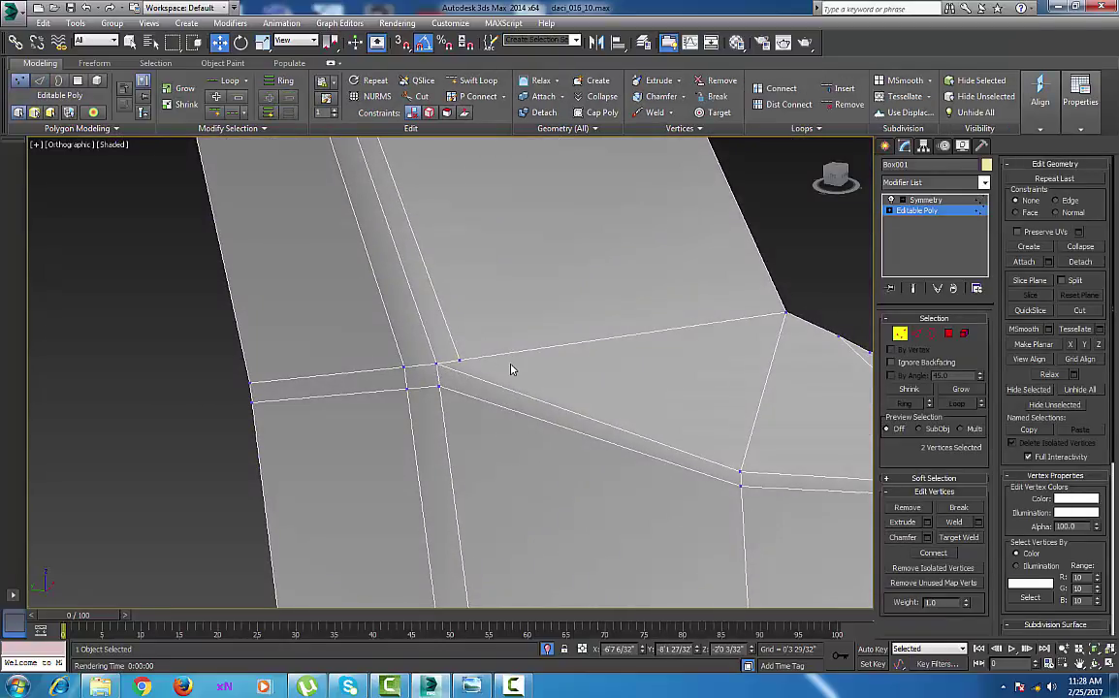
{"action": "right_click", "coordinate": [512, 369]}
{"action": "left_click", "coordinate": [446, 221]}
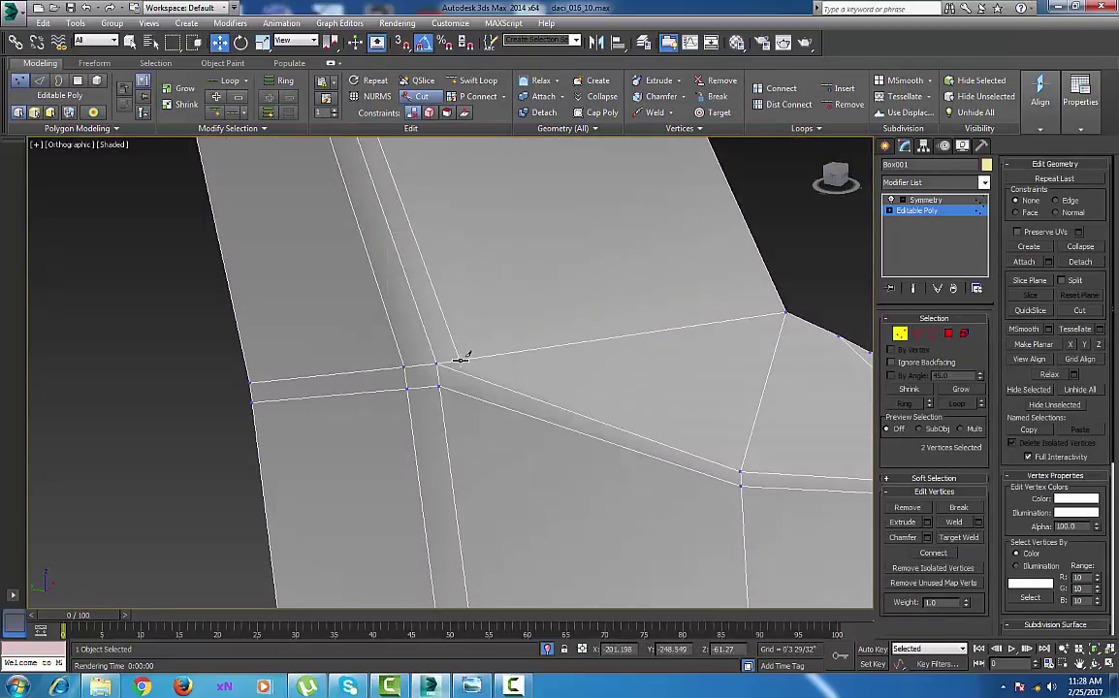
{"action": "left_click", "coordinate": [460, 360]}
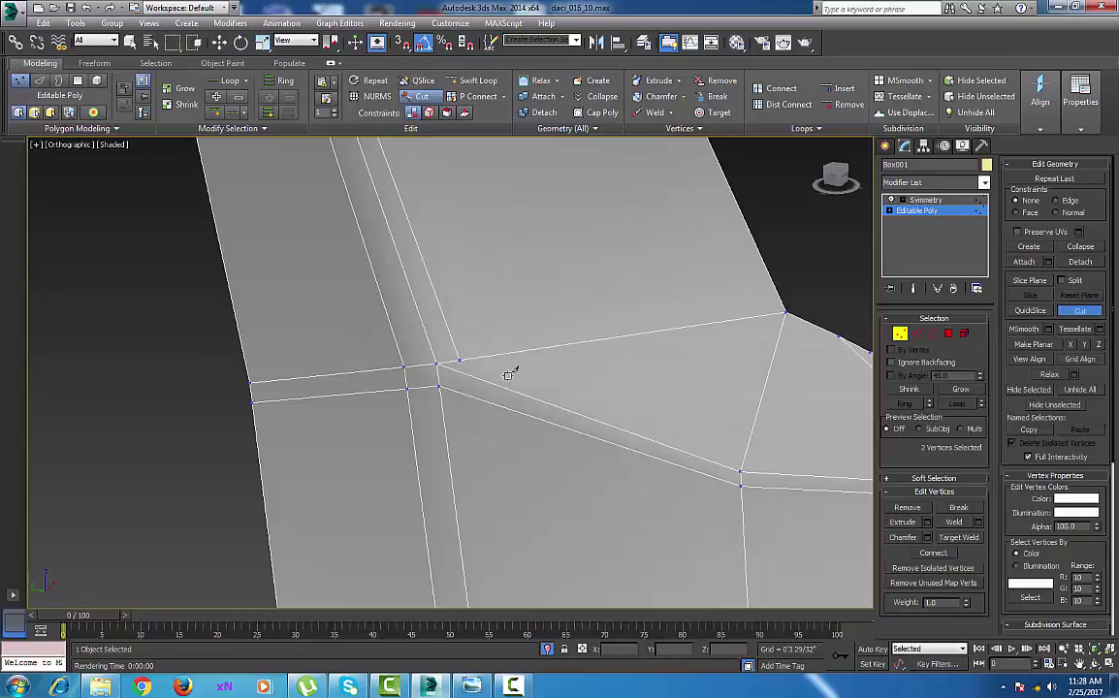
{"action": "left_click", "coordinate": [737, 473]}
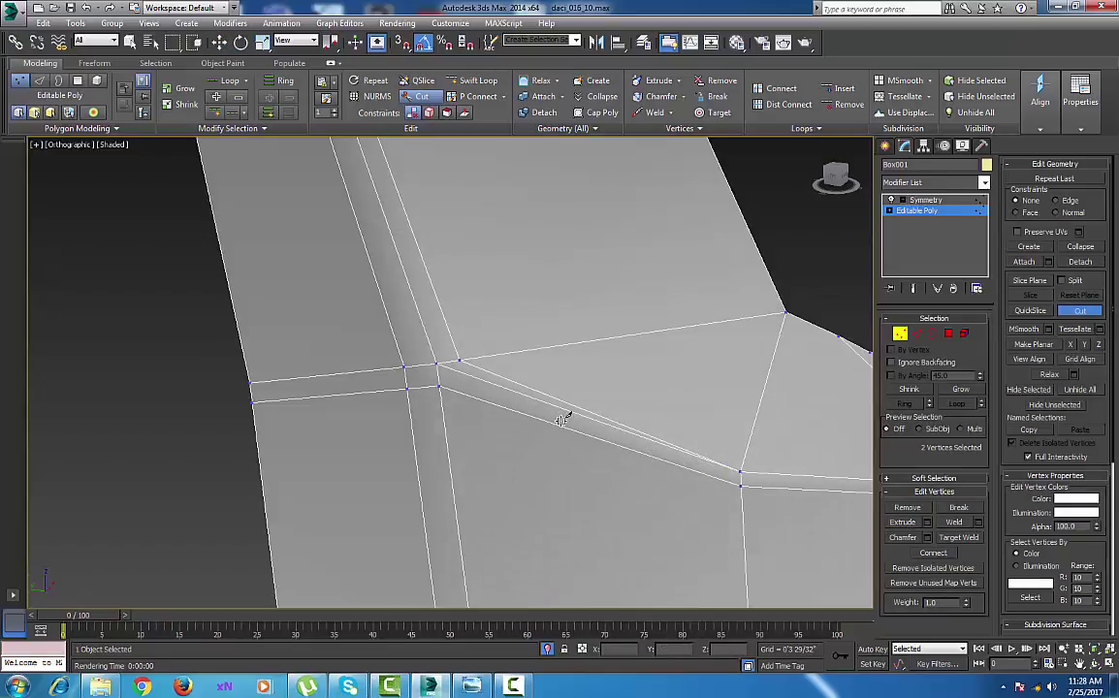
{"action": "right_click", "coordinate": [563, 422]}
Remove the old crease edge running just below the new cut at the bumper corner.
{"action": "key", "text": "2"}
{"action": "left_click", "coordinate": [543, 401]}
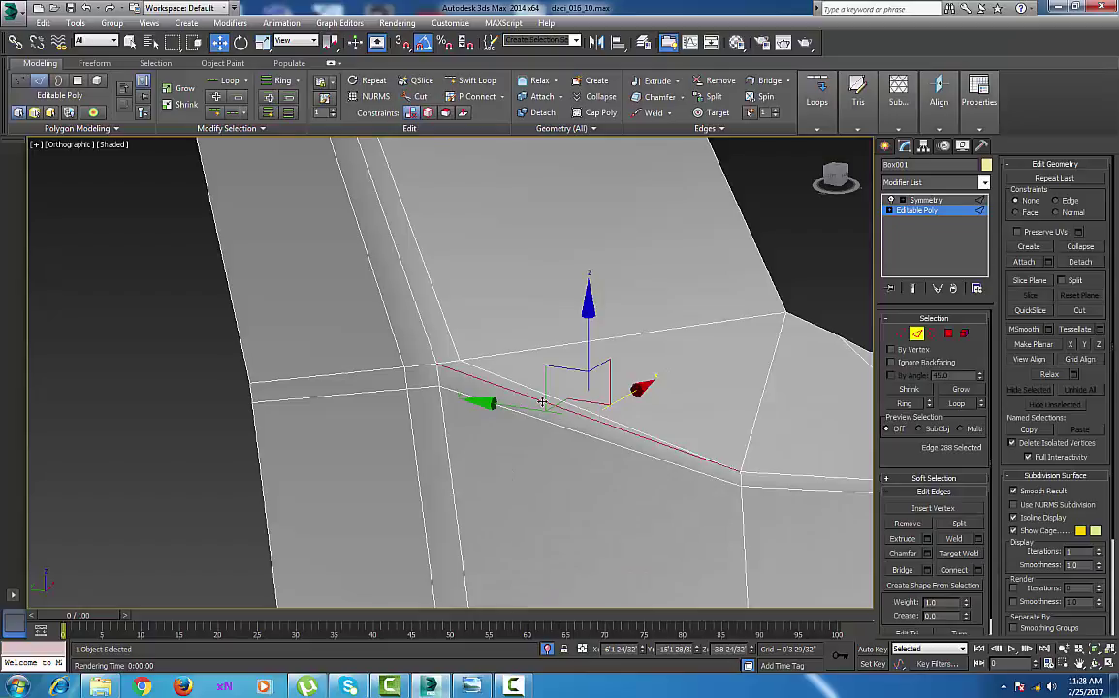
{"action": "key", "text": "BackSpace"}
{"action": "middle_click_drag", "start_coordinate": [603, 394], "coordinate": [525, 386]}
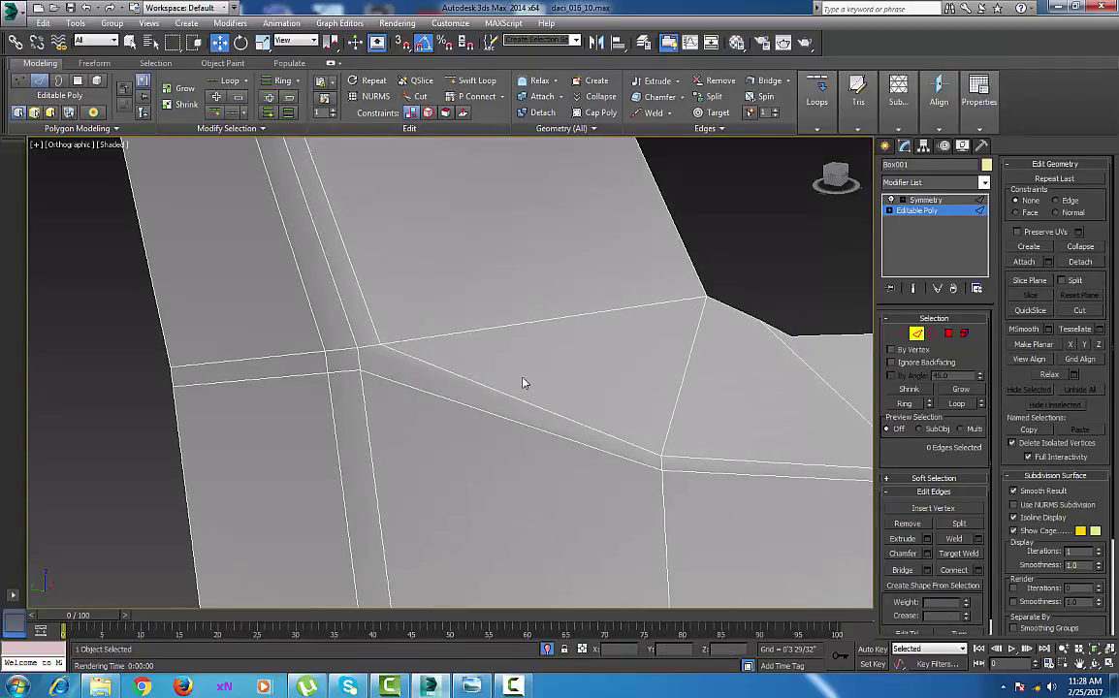
{"action": "scroll", "coordinate": [525, 386], "scroll_direction": "down", "scroll_amount": 5}
{"action": "middle_click_drag", "start_coordinate": [616, 440], "coordinate": [582, 447]}
{"action": "scroll", "coordinate": [626, 434], "scroll_direction": "up", "scroll_amount": 4}
{"action": "scroll", "coordinate": [628, 434], "scroll_direction": "up", "scroll_amount": 1}
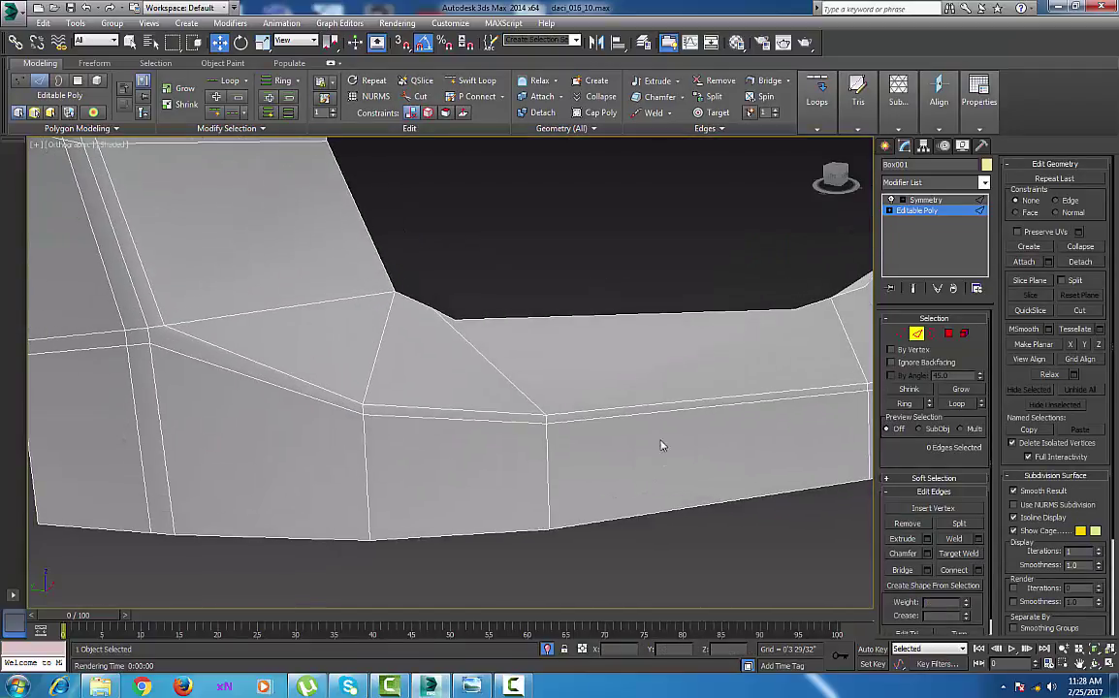
{"action": "left_click", "coordinate": [488, 83]}
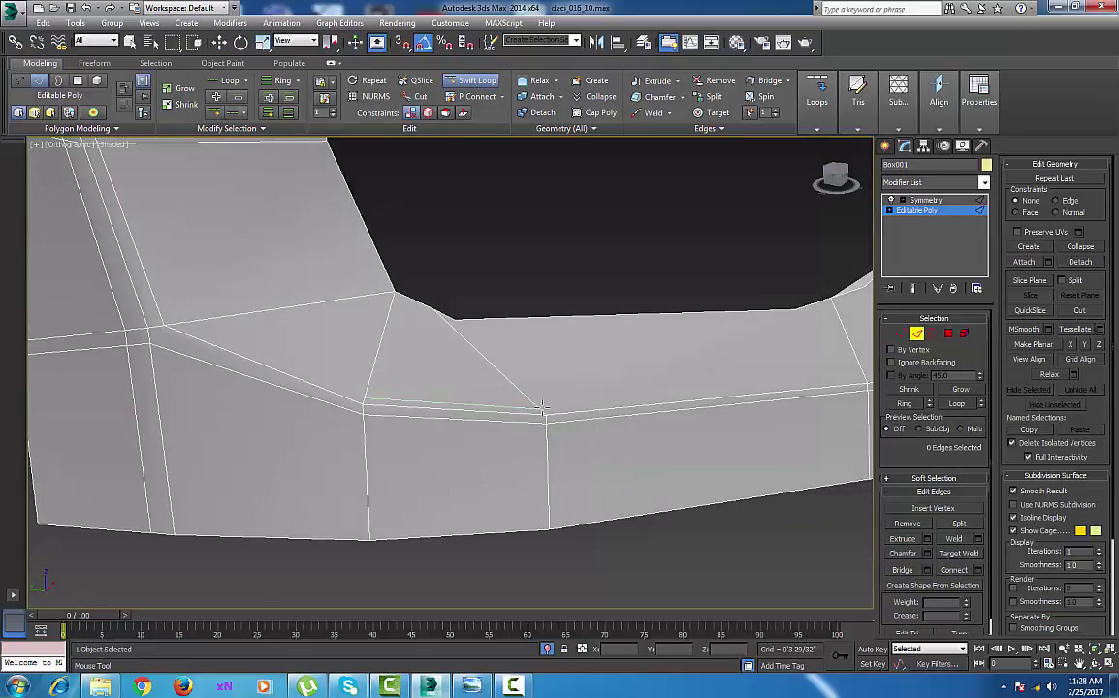
{"action": "middle_click_drag", "start_coordinate": [716, 378], "coordinate": [592, 379]}
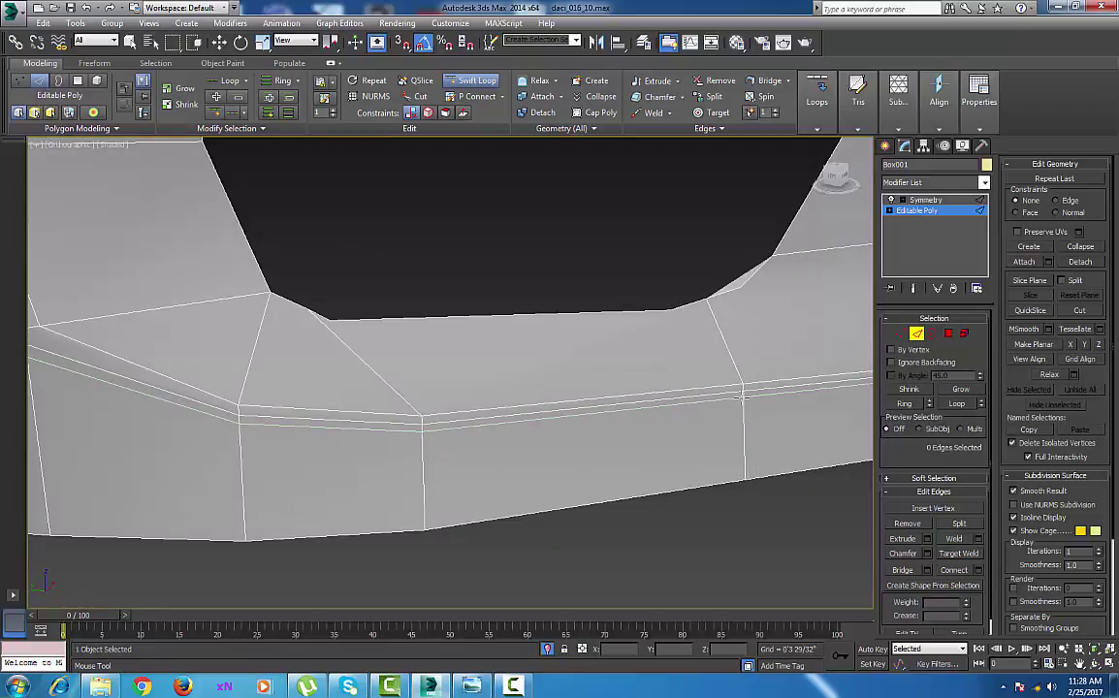
{"action": "middle_click_drag", "start_coordinate": [734, 365], "coordinate": [642, 386]}
{"action": "scroll", "coordinate": [699, 377], "scroll_direction": "down", "scroll_amount": 4}
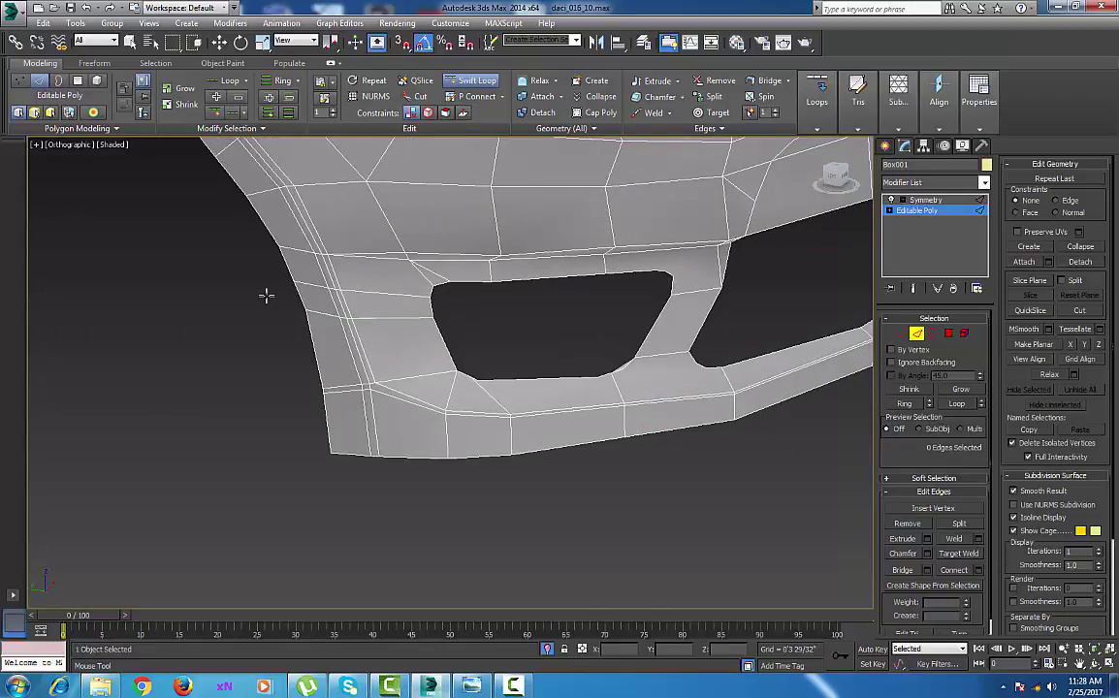
{"action": "right_click", "coordinate": [356, 294]}
Shift the two vertices across the upper part of the strut between the fog light opening and central grille slightly along Y.
{"action": "scroll", "coordinate": [571, 359], "scroll_direction": "down", "scroll_amount": 6}
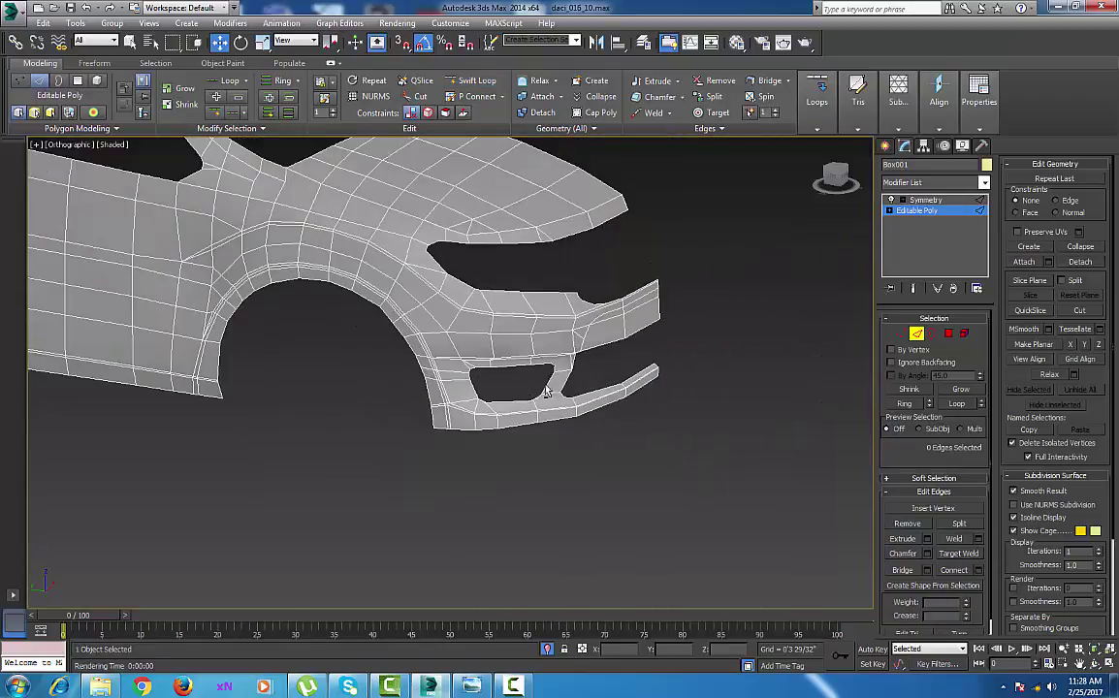
{"action": "middle_click_drag", "start_coordinate": [573, 374], "coordinate": [601, 296], "text": "alt"}
{"action": "middle_click_drag", "start_coordinate": [601, 295], "coordinate": [635, 603]}
{"action": "scroll", "coordinate": [584, 328], "scroll_direction": "up", "scroll_amount": 4}
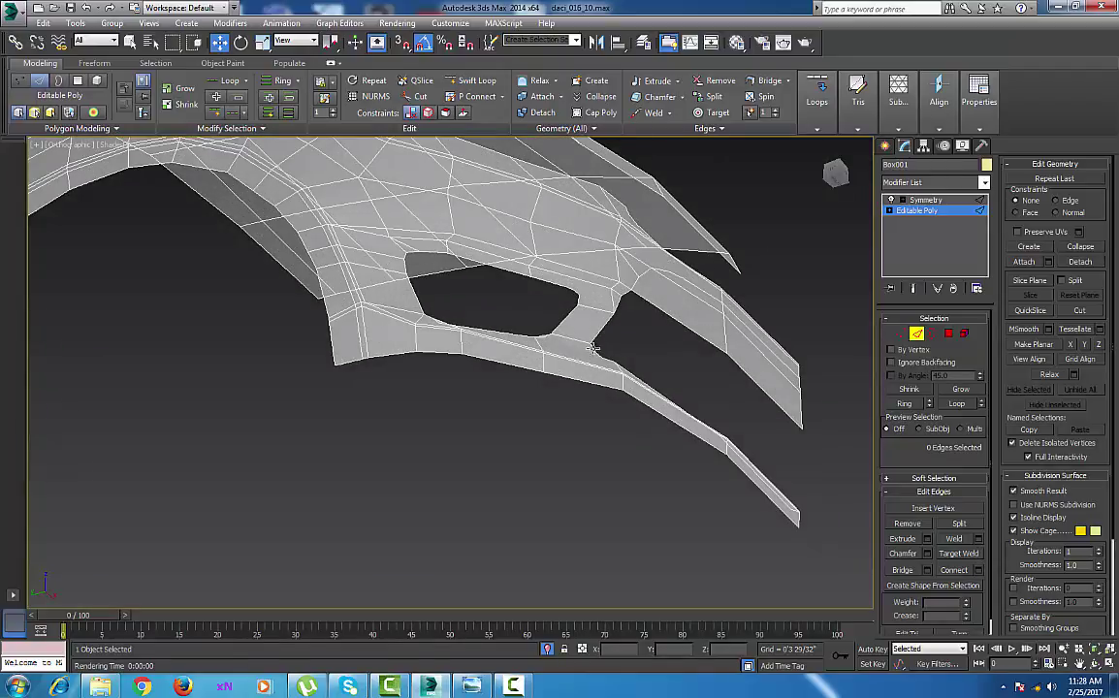
{"action": "middle_click_drag", "start_coordinate": [585, 334], "coordinate": [558, 206]}
{"action": "scroll", "coordinate": [572, 293], "scroll_direction": "up", "scroll_amount": 2}
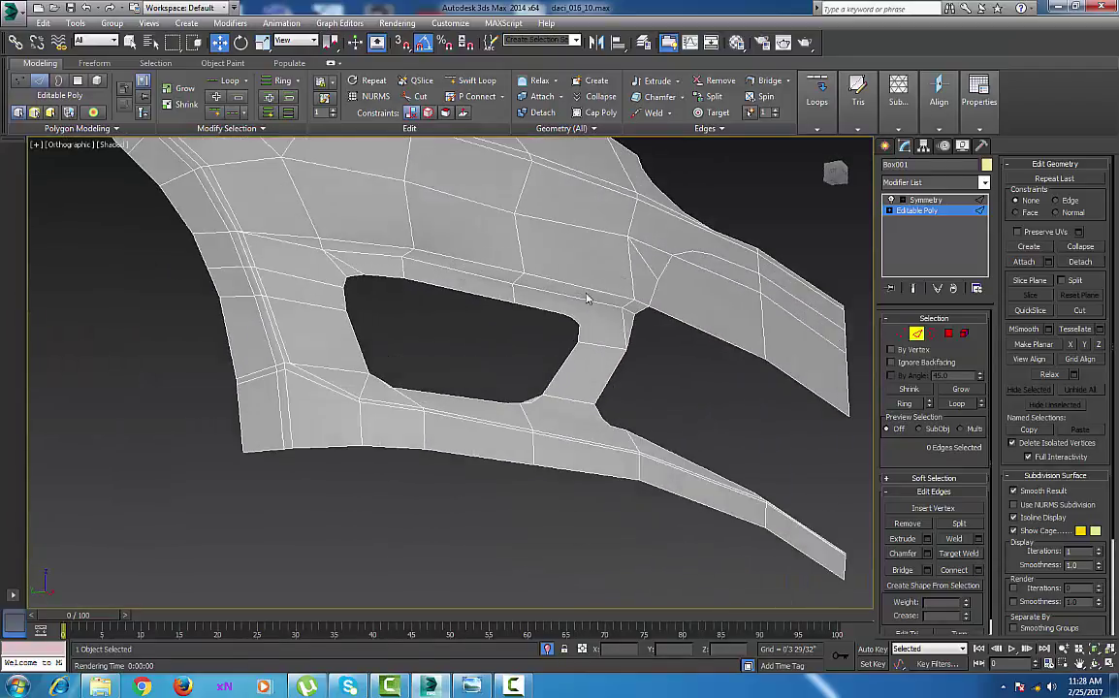
{"action": "middle_click_drag", "start_coordinate": [619, 335], "coordinate": [654, 323], "text": "alt"}
{"action": "scroll", "coordinate": [639, 343], "scroll_direction": "up", "scroll_amount": 2}
{"action": "left_click", "coordinate": [901, 334]}
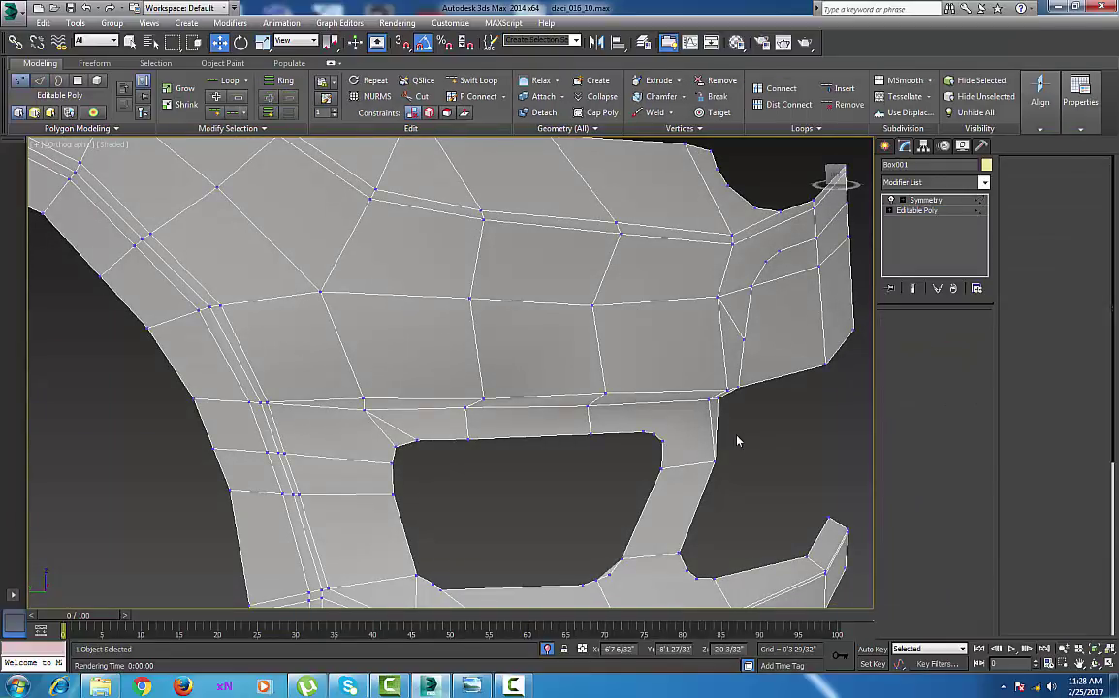
{"action": "left_click_drag", "start_coordinate": [736, 439], "coordinate": [658, 487]}
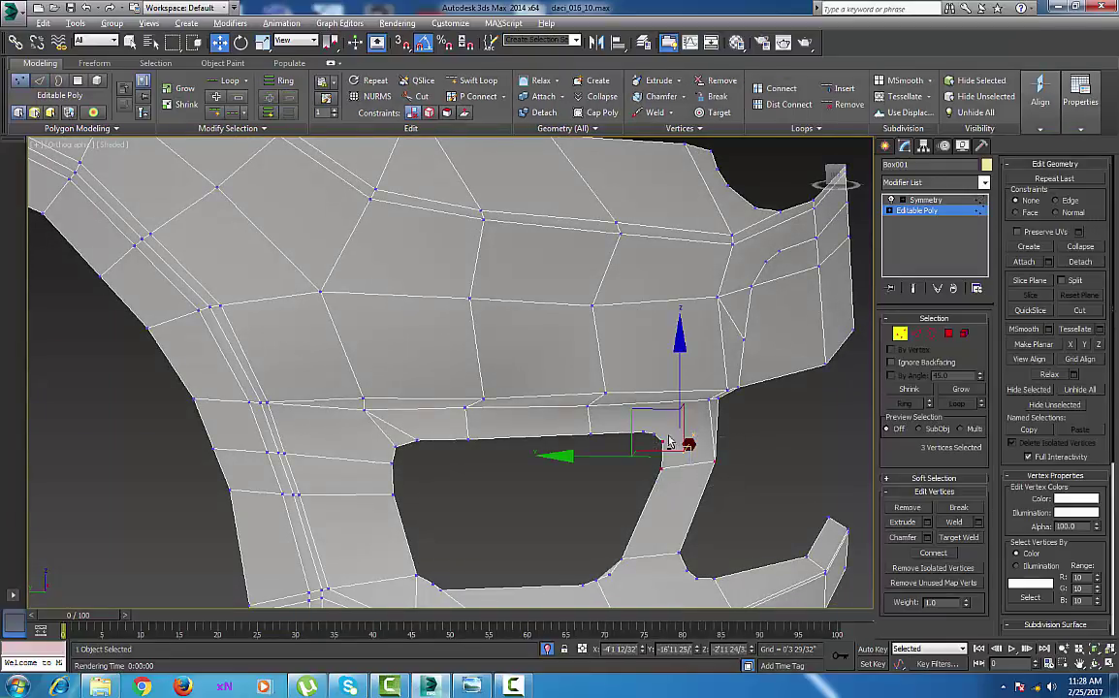
{"action": "left_click", "coordinate": [664, 442], "text": "alt"}
{"action": "middle_click_drag", "start_coordinate": [656, 453], "coordinate": [687, 468], "text": "alt"}
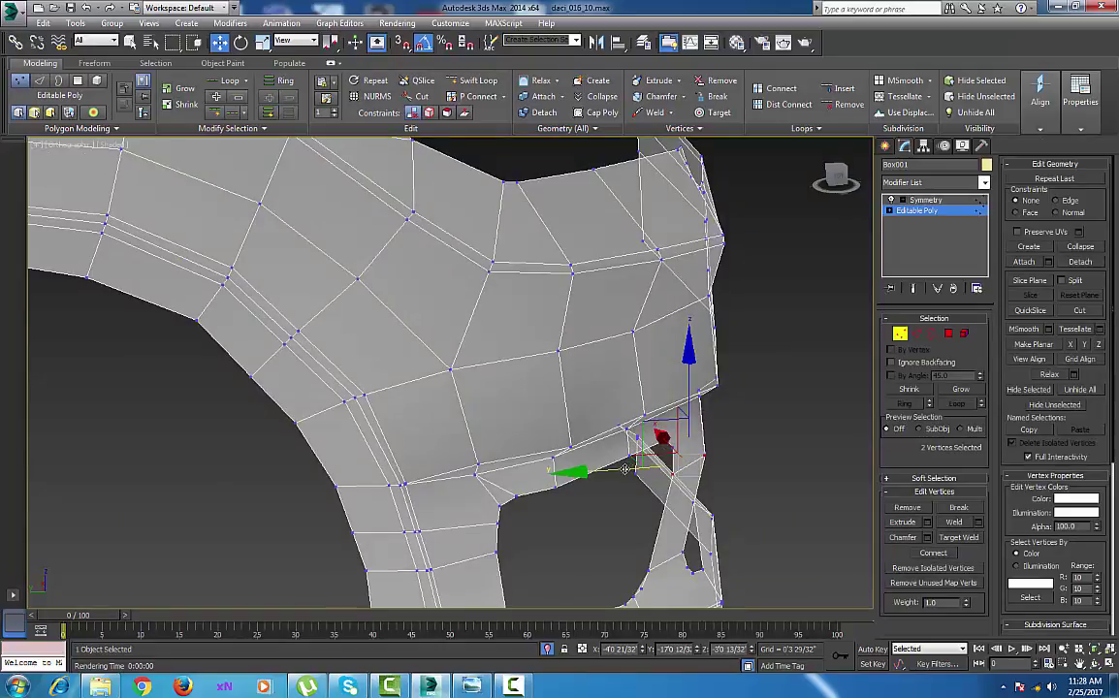
{"action": "left_click_drag", "start_coordinate": [625, 470], "coordinate": [618, 470]}
{"action": "scroll", "coordinate": [725, 475], "scroll_direction": "up", "scroll_amount": 3}
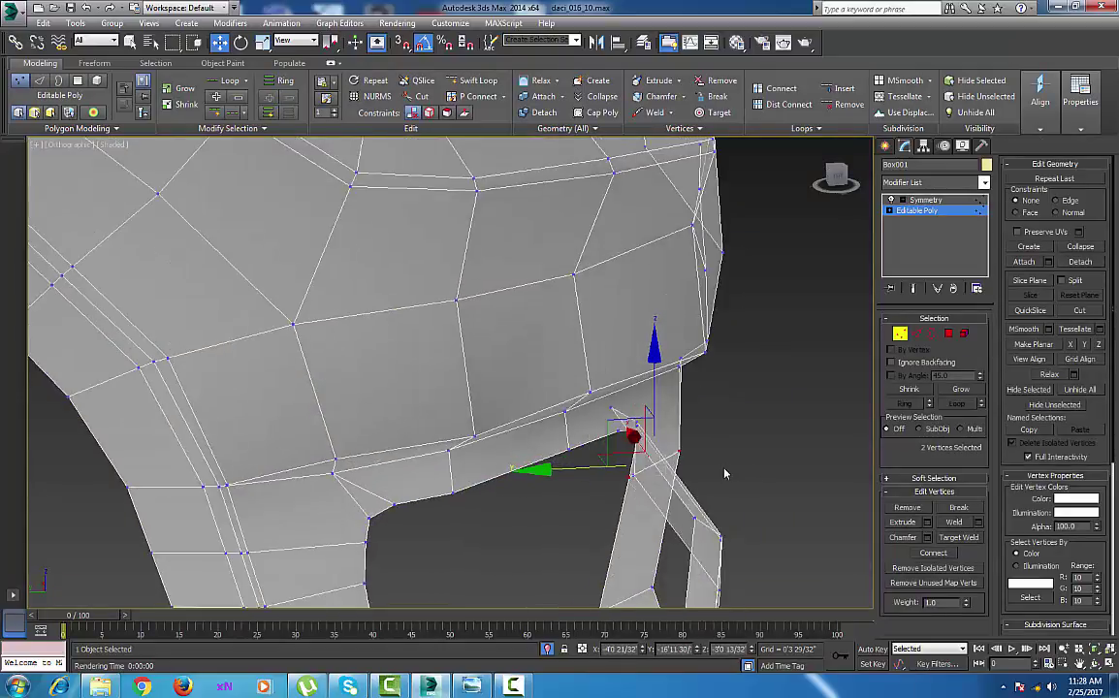
Cut a new edge just above the lower bumper lip's crease, from the bumper's centre end to the first bend.
{"action": "middle_click_drag", "start_coordinate": [724, 475], "coordinate": [667, 394], "text": "alt"}
{"action": "scroll", "coordinate": [668, 396], "scroll_direction": "down", "scroll_amount": 3}
{"action": "middle_click_drag", "start_coordinate": [676, 466], "coordinate": [604, 452], "text": "alt"}
{"action": "middle_click_drag", "start_coordinate": [604, 452], "coordinate": [376, 466]}
{"action": "mouse_move", "coordinate": [683, 441]}
{"action": "middle_mouse_down"}
{"action": "mouse_move", "coordinate": [665, 434]}
{"action": "mouse_move", "coordinate": [575, 499]}
{"action": "middle_mouse_up"}
{"action": "scroll", "coordinate": [650, 448], "scroll_direction": "up", "scroll_amount": 3}
{"action": "right_click", "coordinate": [673, 422]}
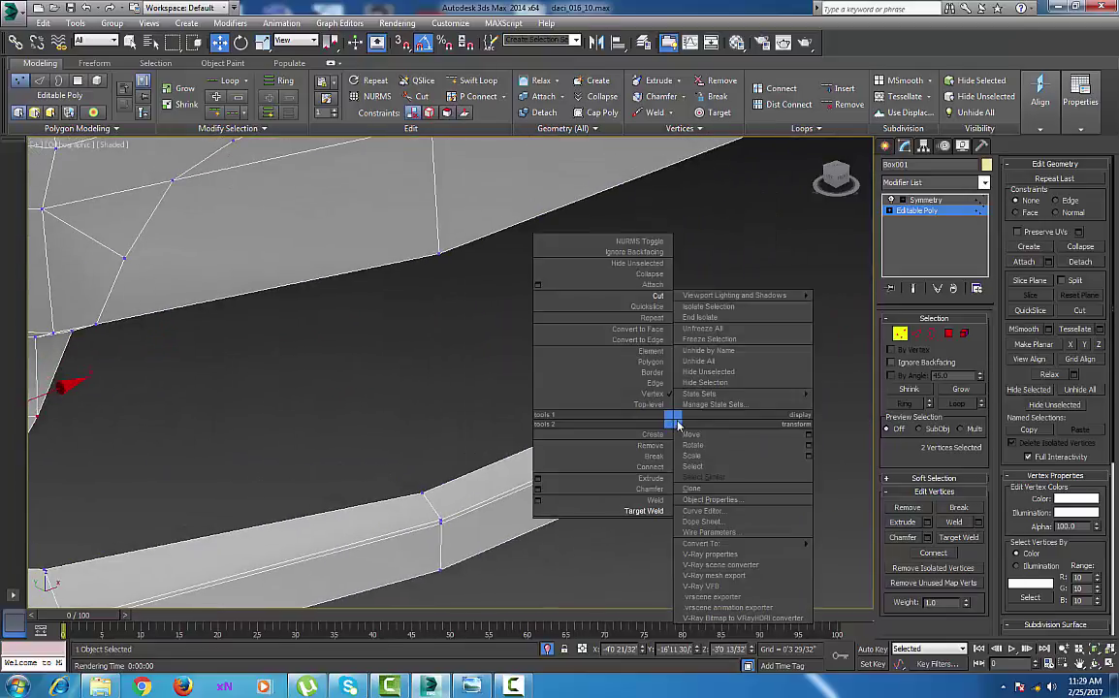
{"action": "left_click", "coordinate": [659, 299]}
{"action": "scroll", "coordinate": [700, 402], "scroll_direction": "up", "scroll_amount": 5}
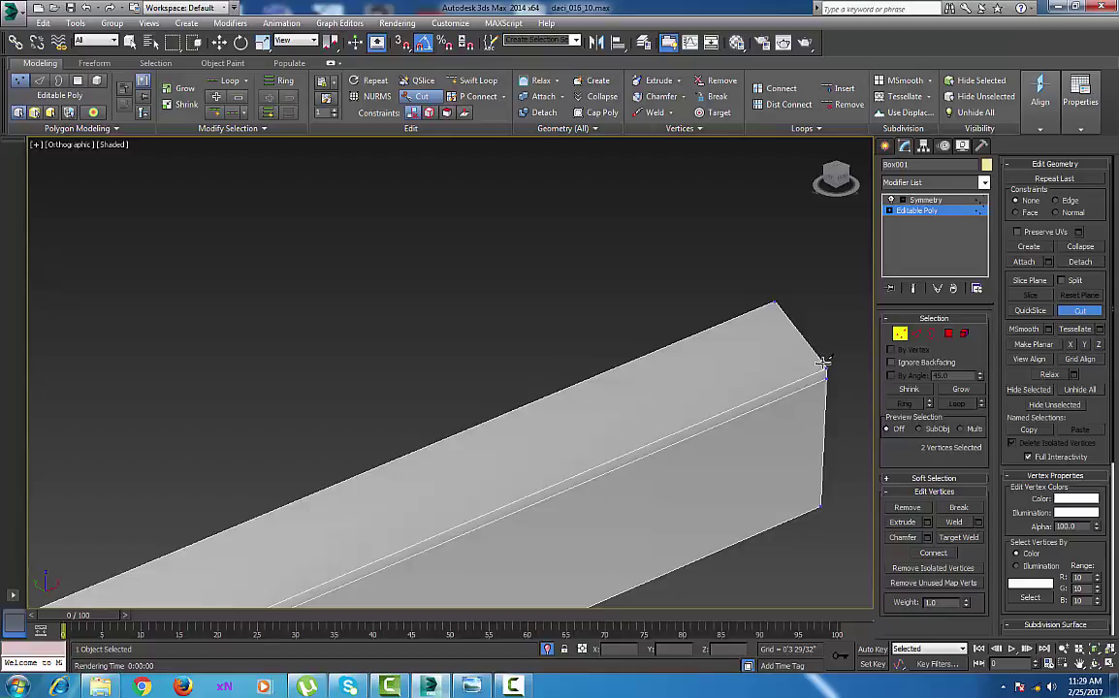
{"action": "left_click", "coordinate": [823, 363]}
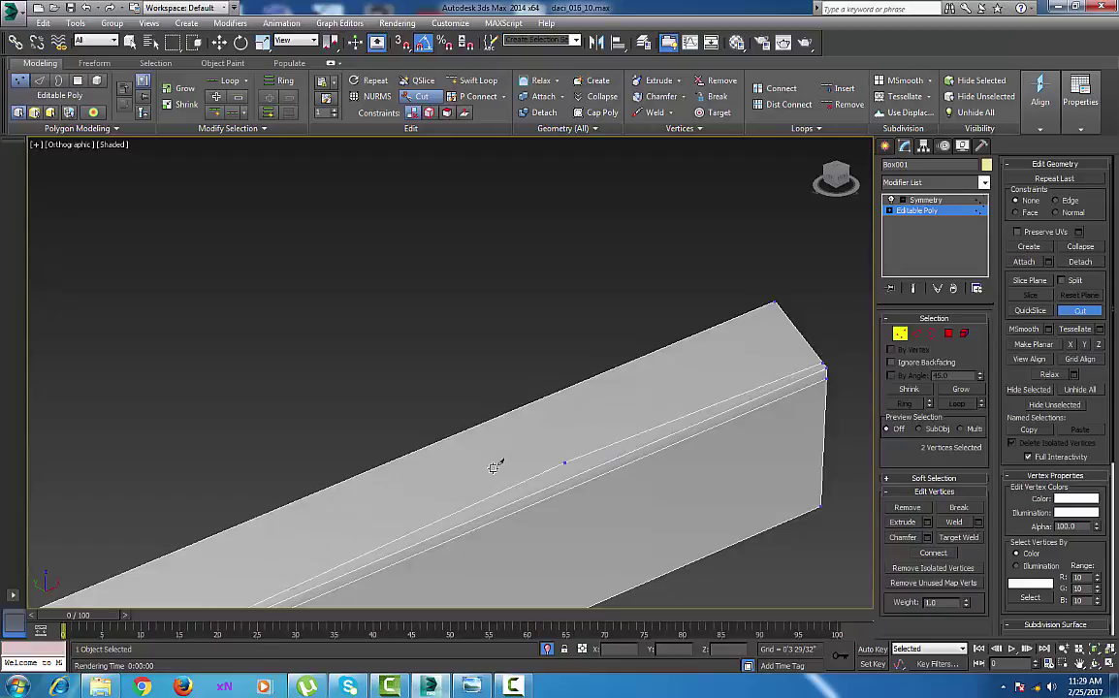
{"action": "middle_click_drag", "start_coordinate": [485, 473], "coordinate": [699, 317]}
{"action": "scroll", "coordinate": [544, 399], "scroll_direction": "down", "scroll_amount": 3}
{"action": "middle_click_drag", "start_coordinate": [476, 432], "coordinate": [550, 405]}
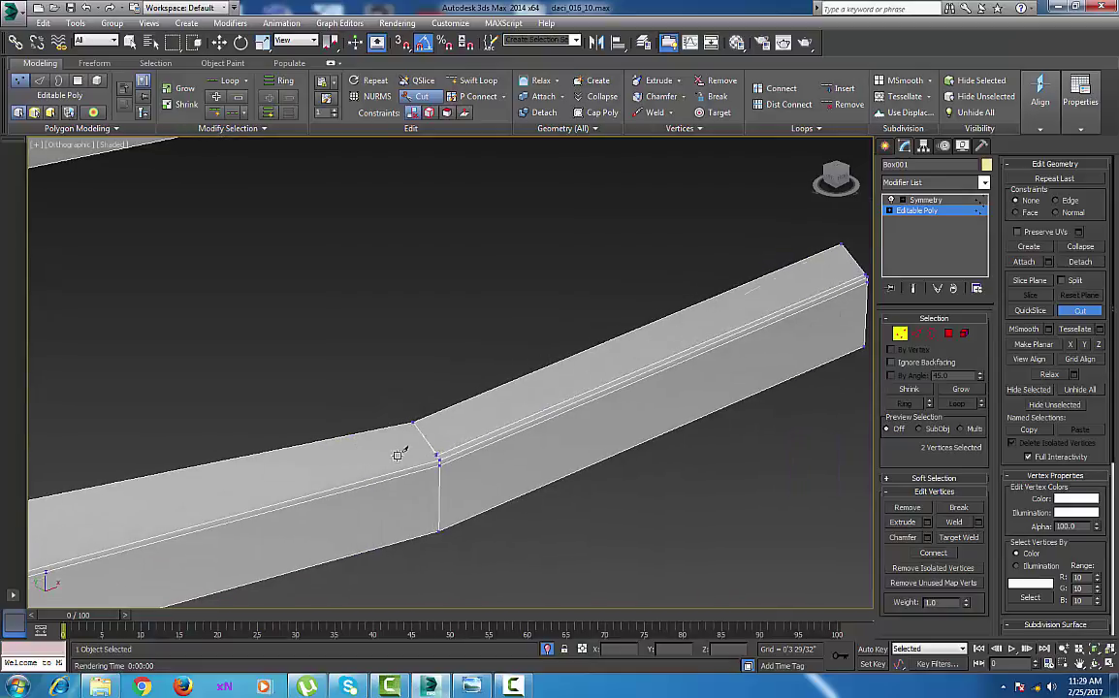
Continue the cut just above the lip crease, past the strut, to the edge below the fog light opening's outer lower corner.
{"action": "middle_click_drag", "start_coordinate": [325, 466], "coordinate": [697, 333]}
{"action": "left_click", "coordinate": [275, 463]}
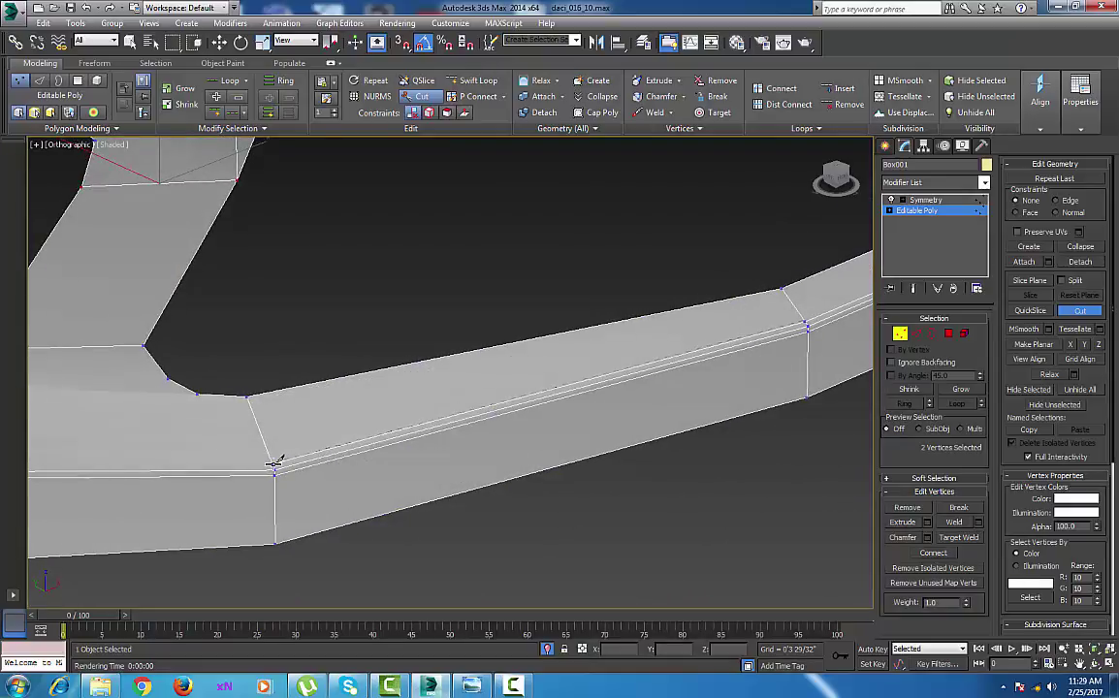
{"action": "left_click", "coordinate": [275, 464]}
{"action": "middle_click_drag", "start_coordinate": [172, 441], "coordinate": [728, 392]}
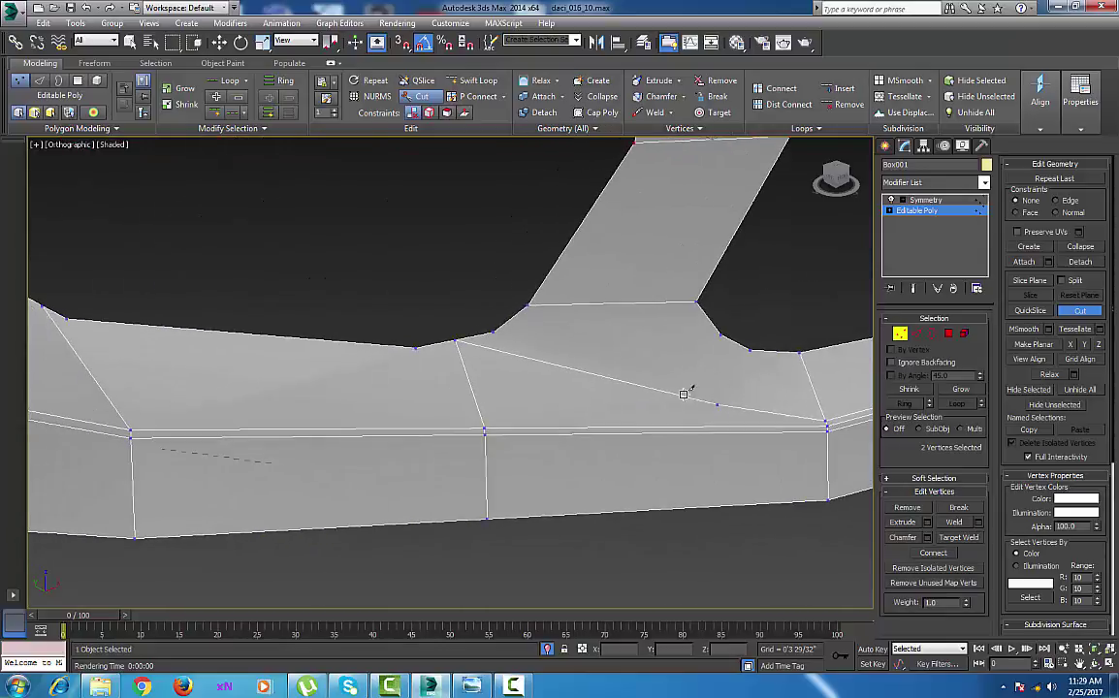
{"action": "left_click", "coordinate": [483, 420]}
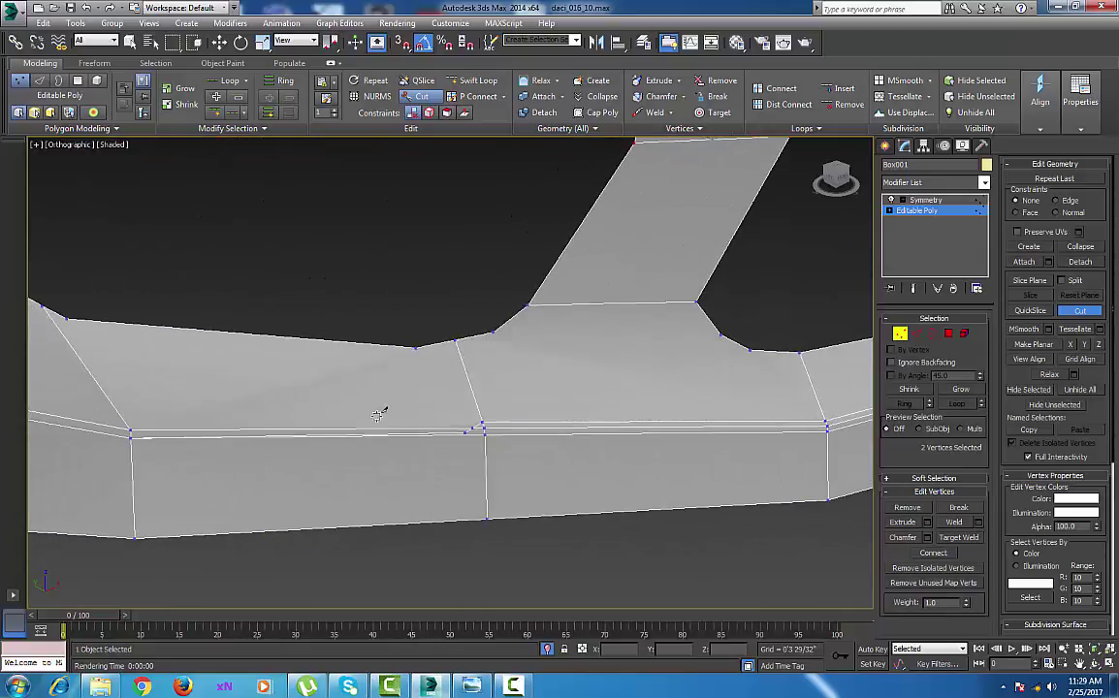
{"action": "middle_click_drag", "start_coordinate": [291, 410], "coordinate": [597, 384]}
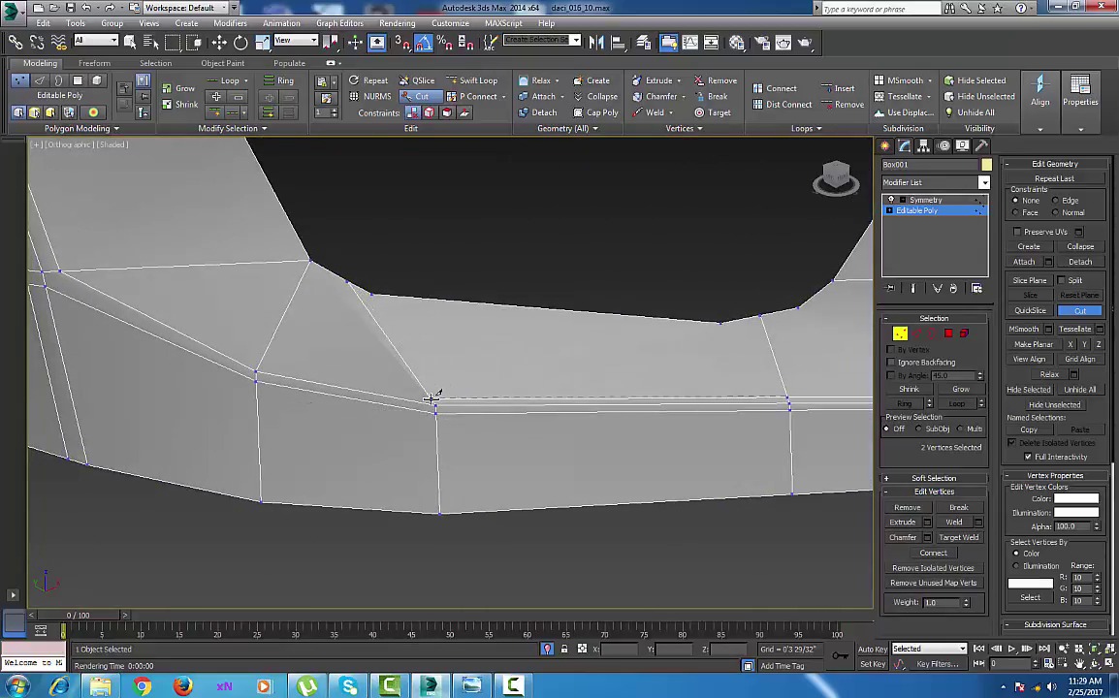
{"action": "left_click", "coordinate": [433, 399]}
Carry the cut around the bumper corner and up beside the innermost wheel arch line to the crease above the fog light opening.
{"action": "middle_click_drag", "start_coordinate": [293, 375], "coordinate": [515, 388]}
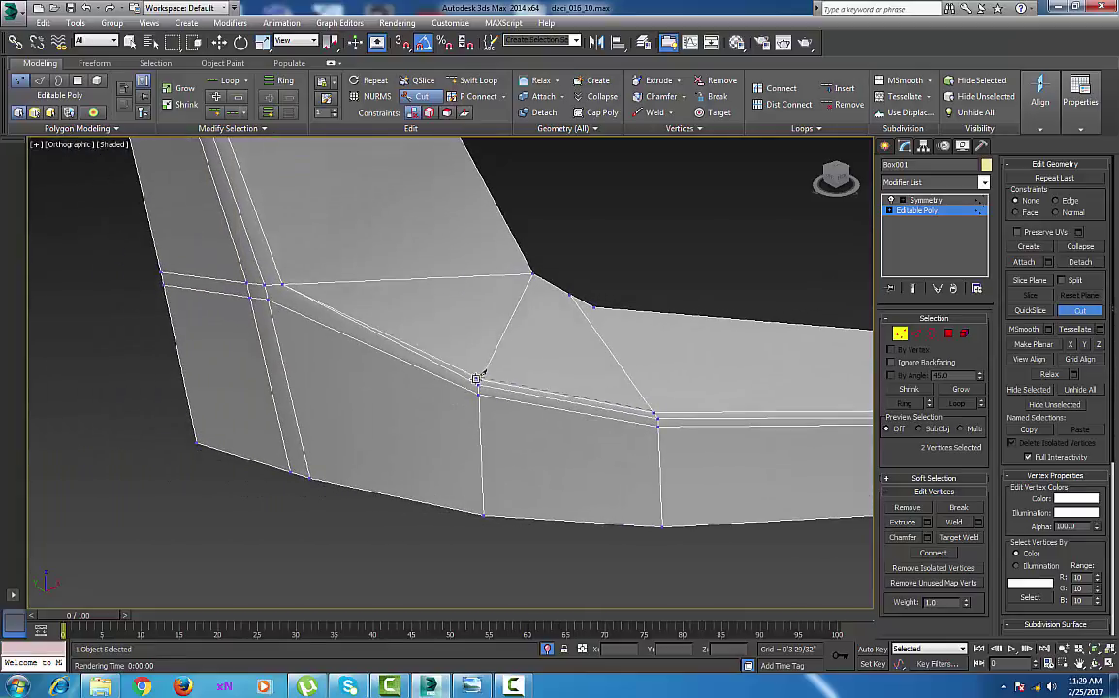
{"action": "left_click", "coordinate": [480, 382]}
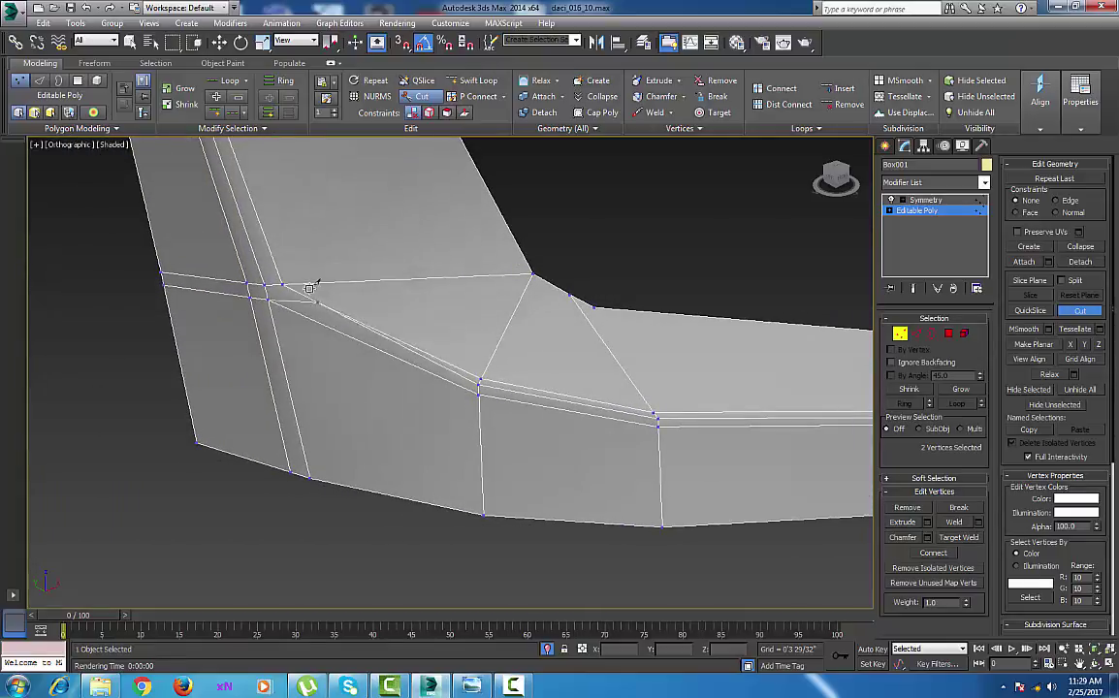
{"action": "middle_click_drag", "start_coordinate": [257, 191], "coordinate": [360, 412]}
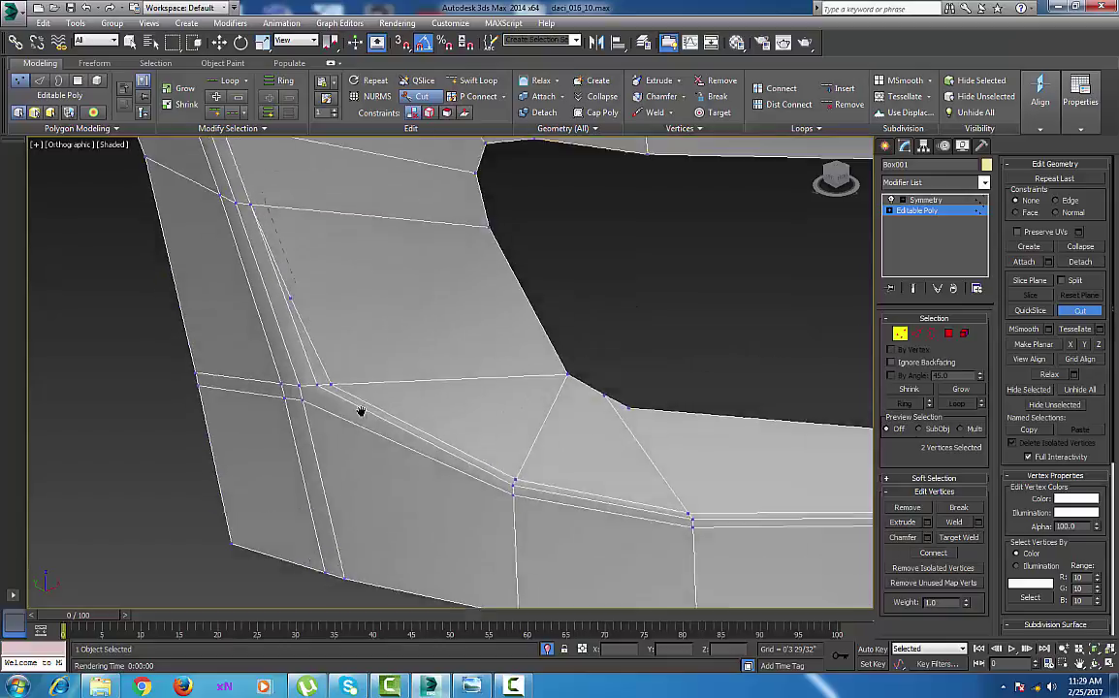
{"action": "left_click", "coordinate": [299, 244]}
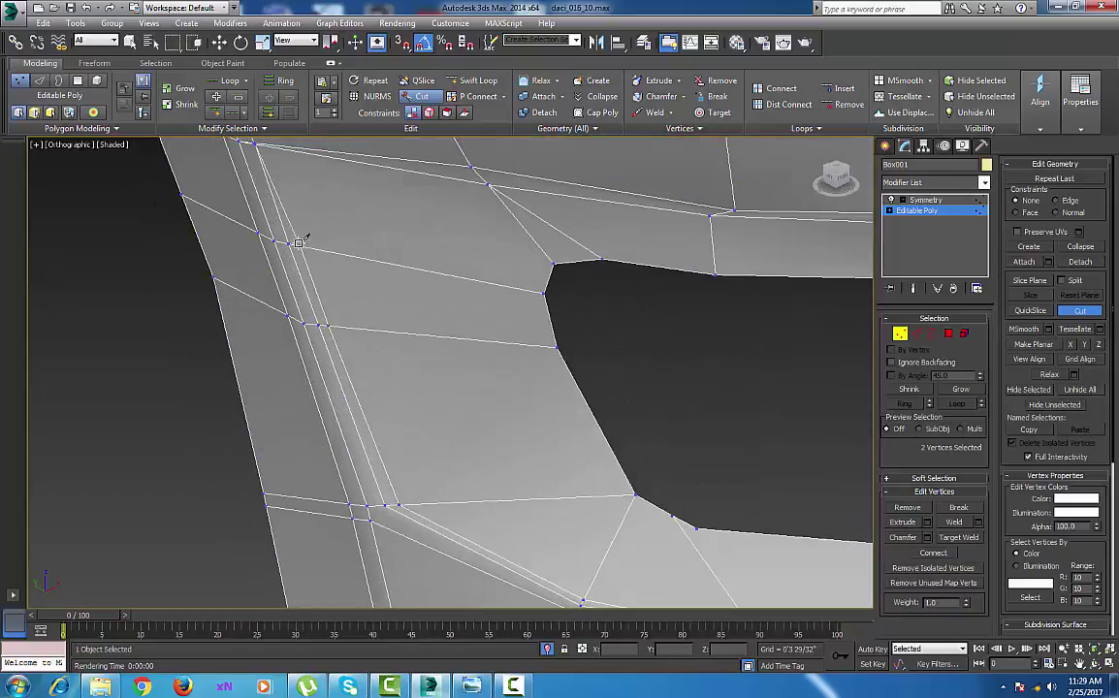
{"action": "middle_click_drag", "start_coordinate": [289, 177], "coordinate": [311, 339]}
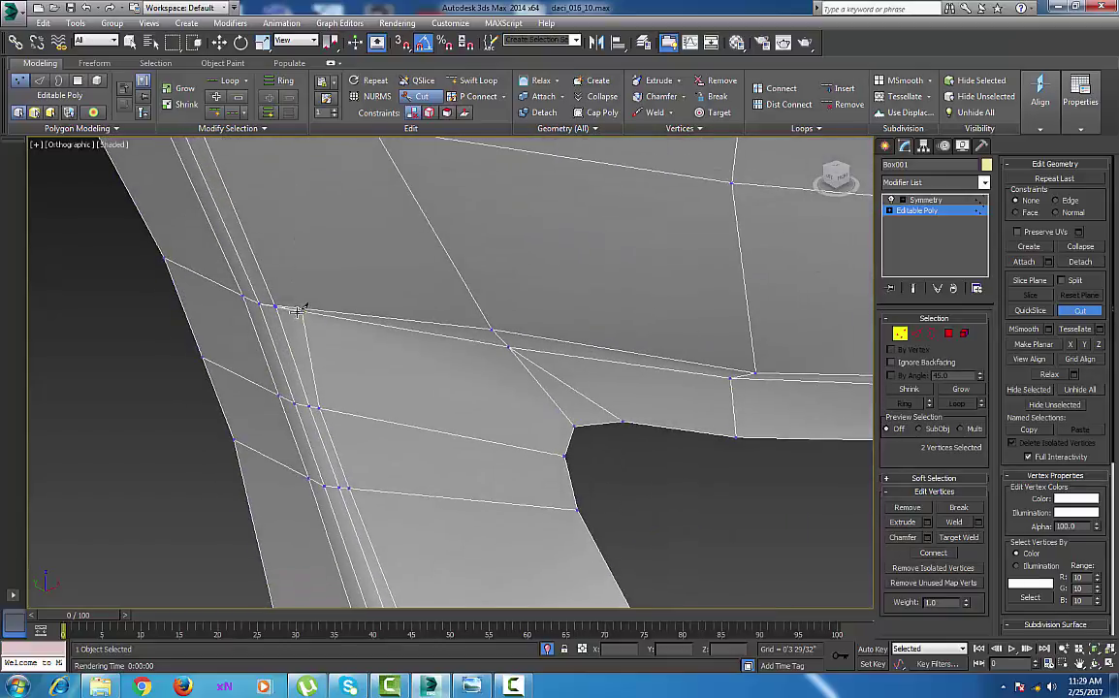
{"action": "left_click", "coordinate": [295, 310]}
{"action": "left_click", "coordinate": [288, 308]}
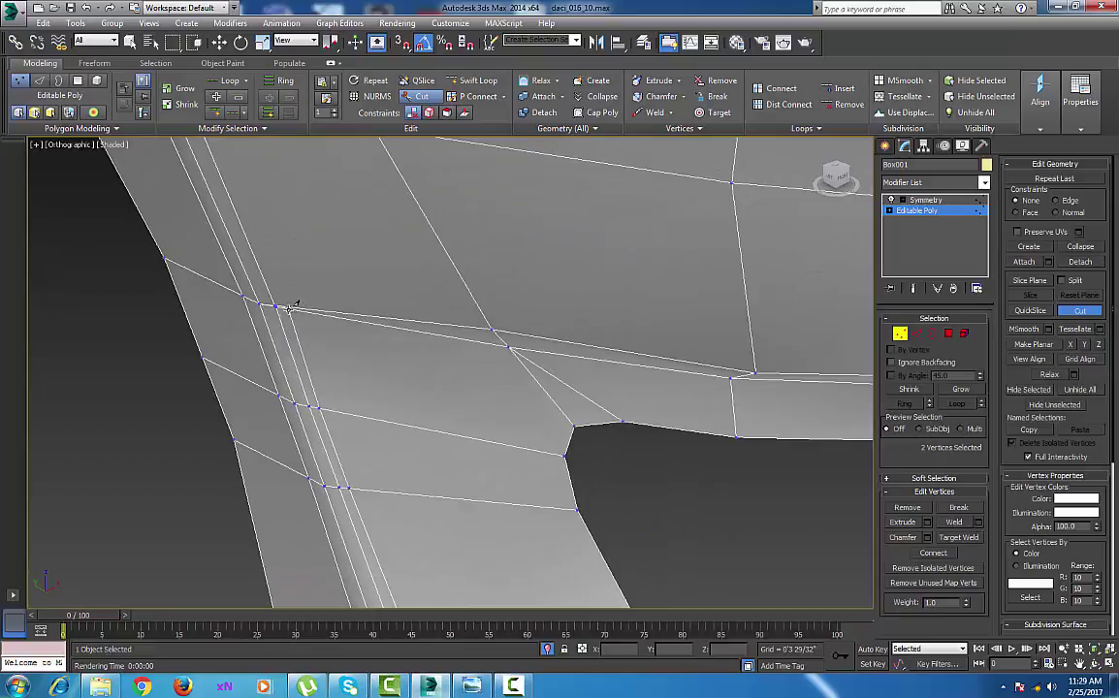
{"action": "middle_click_drag", "start_coordinate": [446, 351], "coordinate": [408, 335], "text": "alt"}
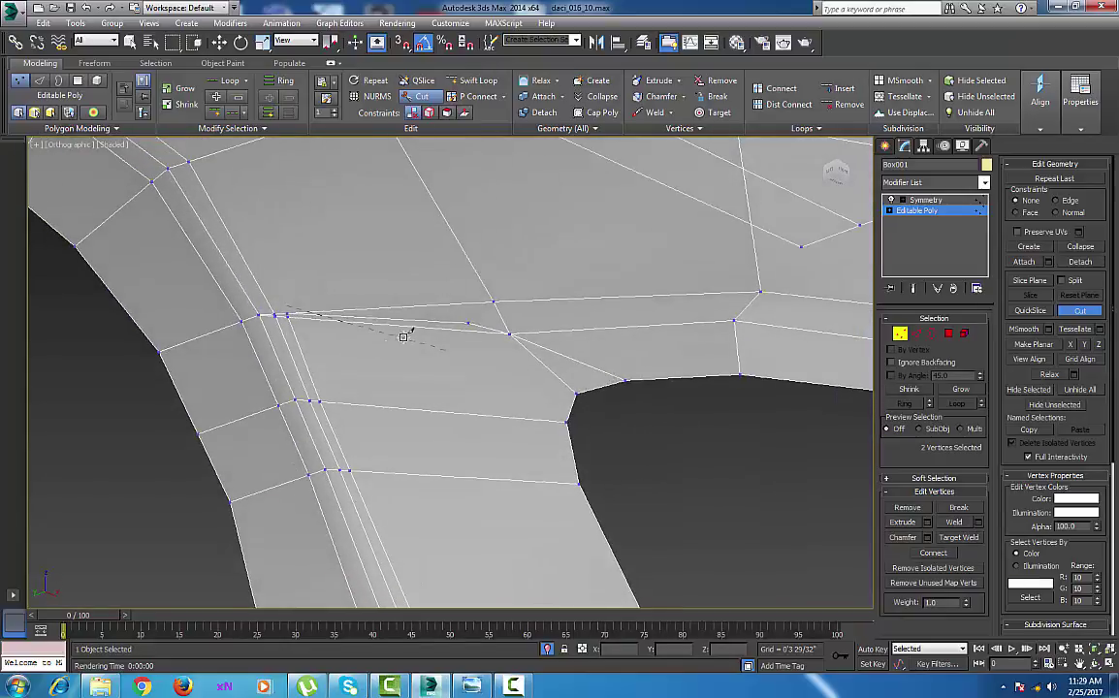
{"action": "scroll", "coordinate": [369, 353], "scroll_direction": "up", "scroll_amount": 4}
{"action": "key", "text": "ctrl+z"}
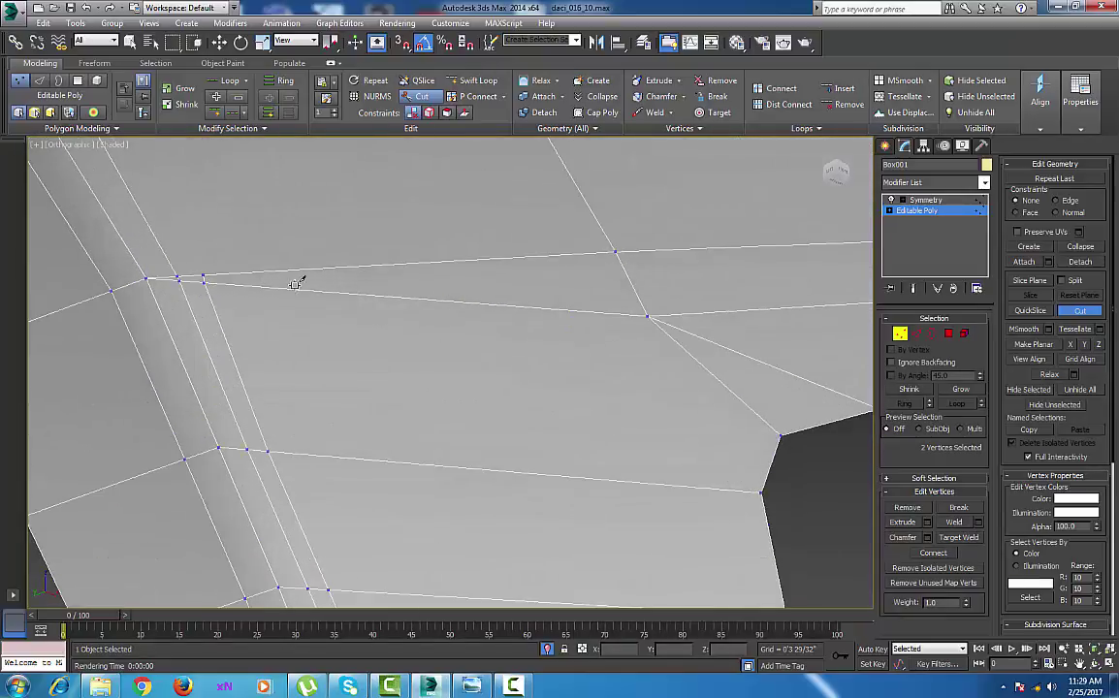
Cut an edge just below the crease above the fog light opening, from the wheel arch lines across the first two bumper segments.
{"action": "left_click", "coordinate": [206, 280]}
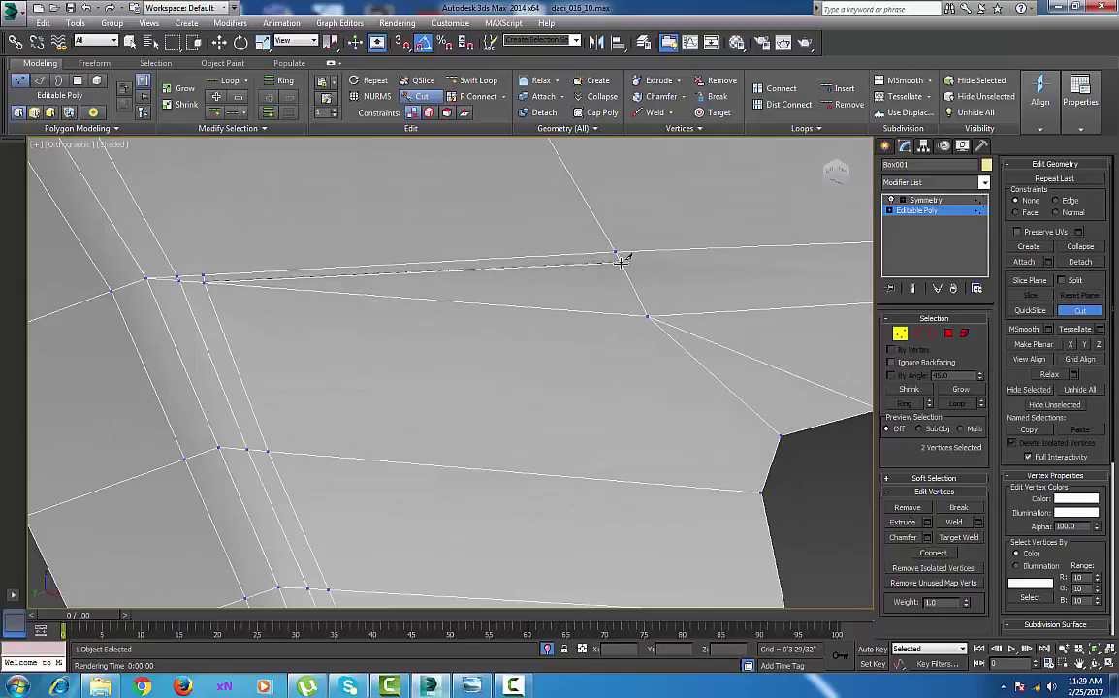
{"action": "left_click", "coordinate": [621, 263]}
{"action": "middle_click_drag", "start_coordinate": [434, 303], "coordinate": [321, 308]}
{"action": "scroll", "coordinate": [538, 301], "scroll_direction": "down", "scroll_amount": 4}
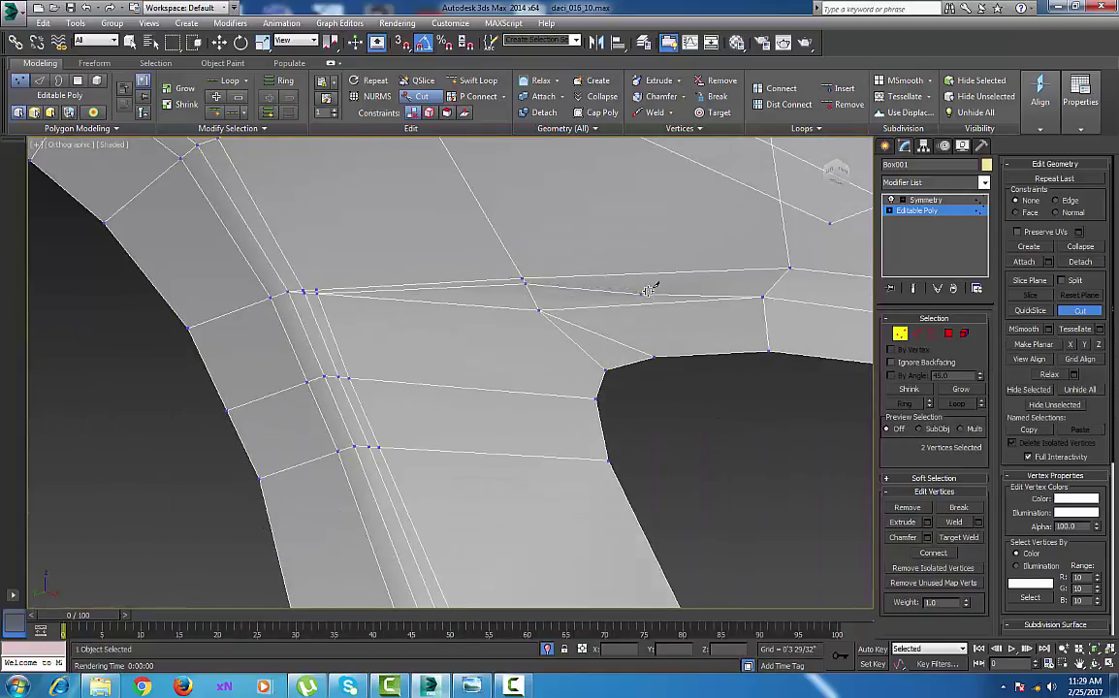
{"action": "middle_click_drag", "start_coordinate": [652, 292], "coordinate": [432, 329]}
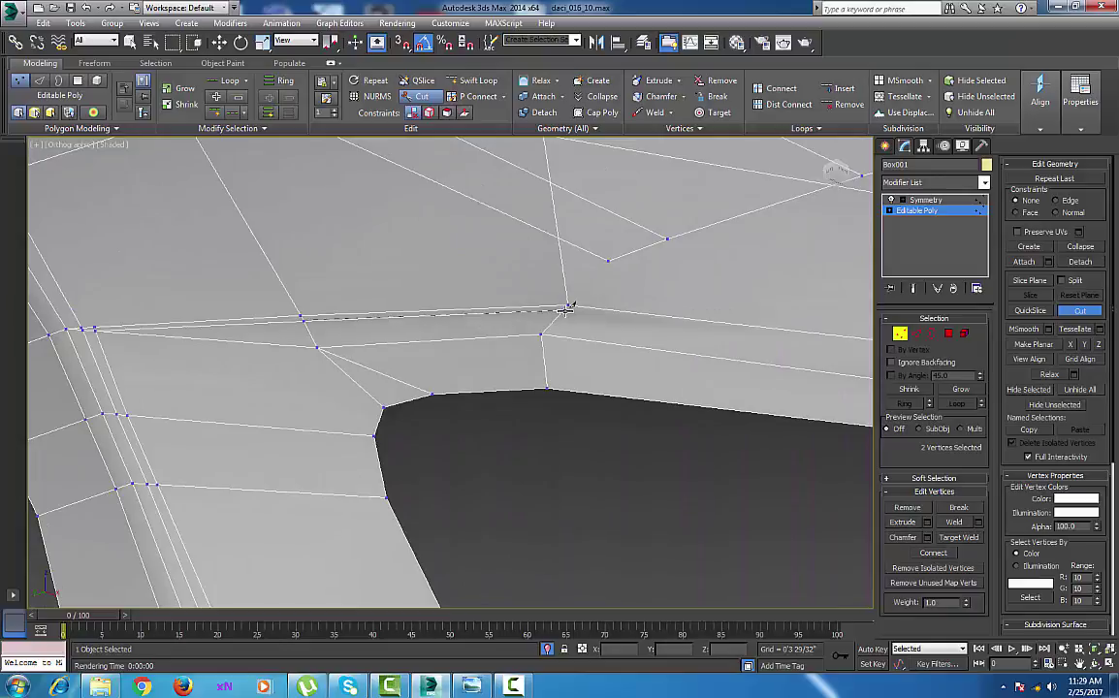
Extend the cut just below the upper crease over the strut to the corner vertex on the central grille opening's rim.
{"action": "middle_click_drag", "start_coordinate": [693, 354], "coordinate": [316, 302]}
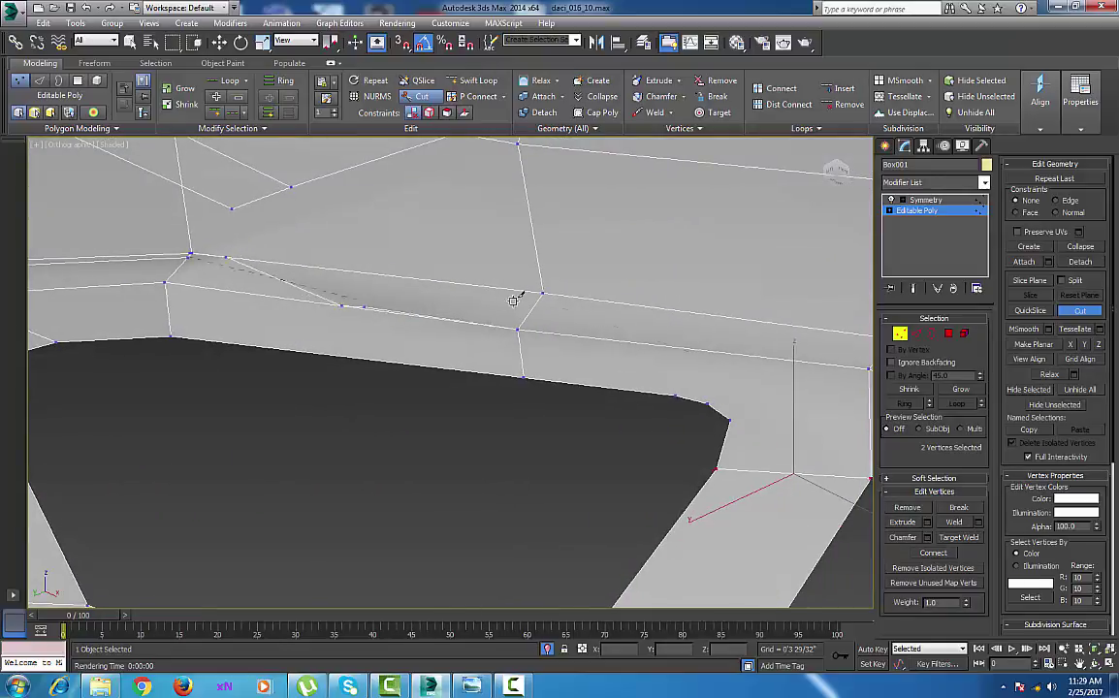
{"action": "left_click", "coordinate": [540, 296]}
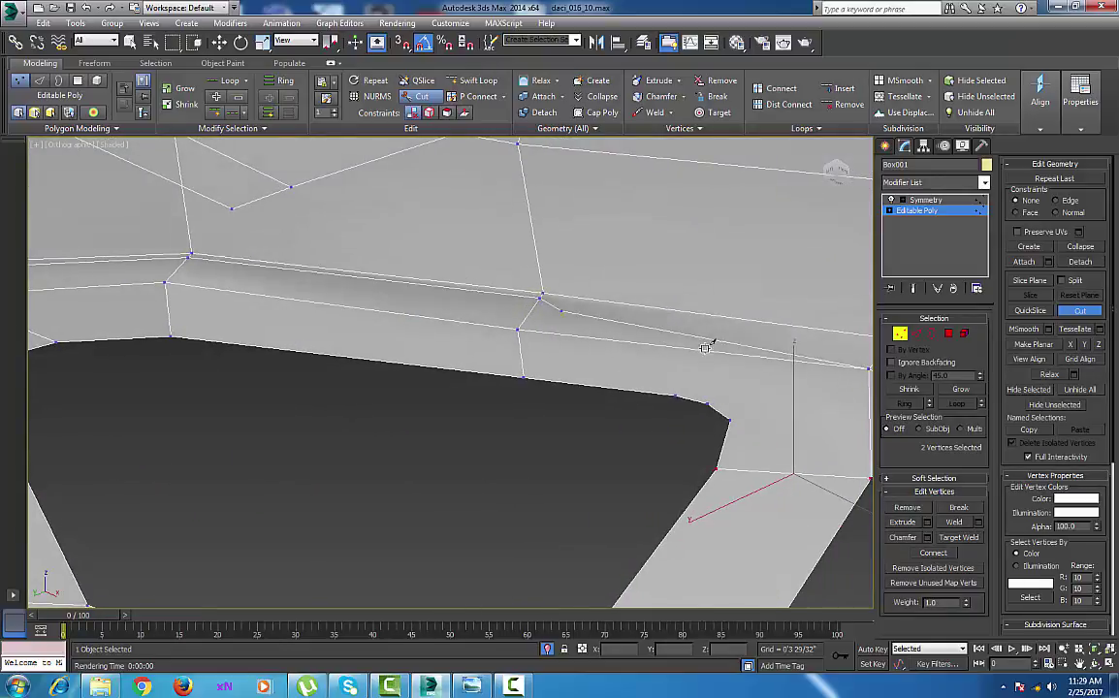
{"action": "middle_click_drag", "start_coordinate": [587, 336], "coordinate": [186, 285]}
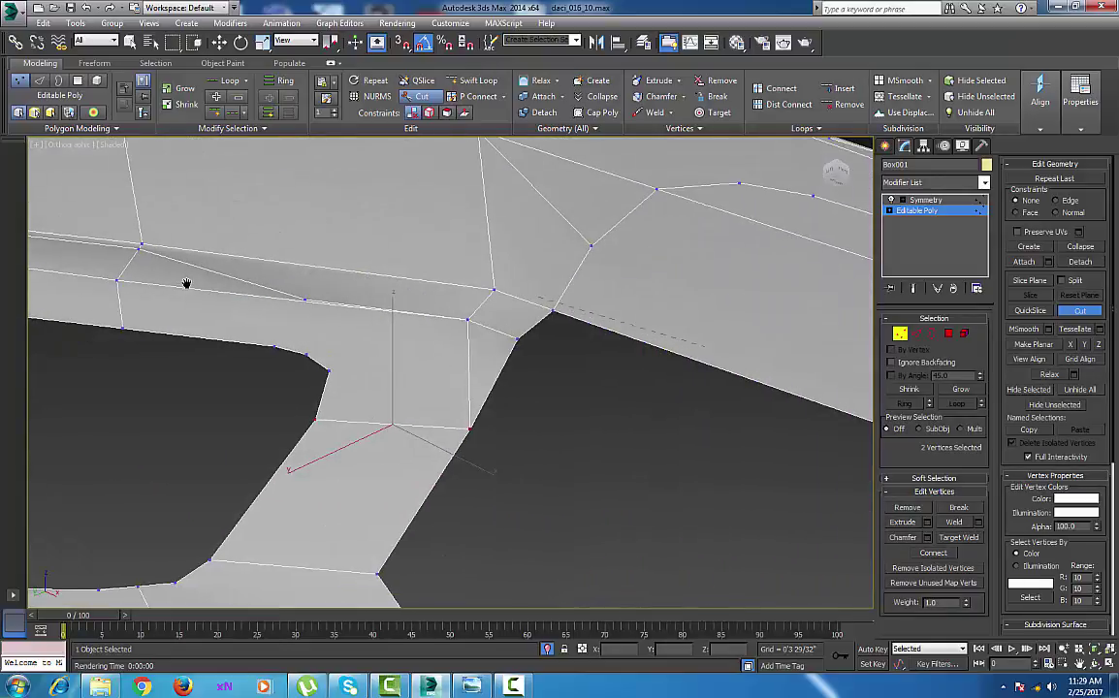
{"action": "left_click", "coordinate": [490, 294]}
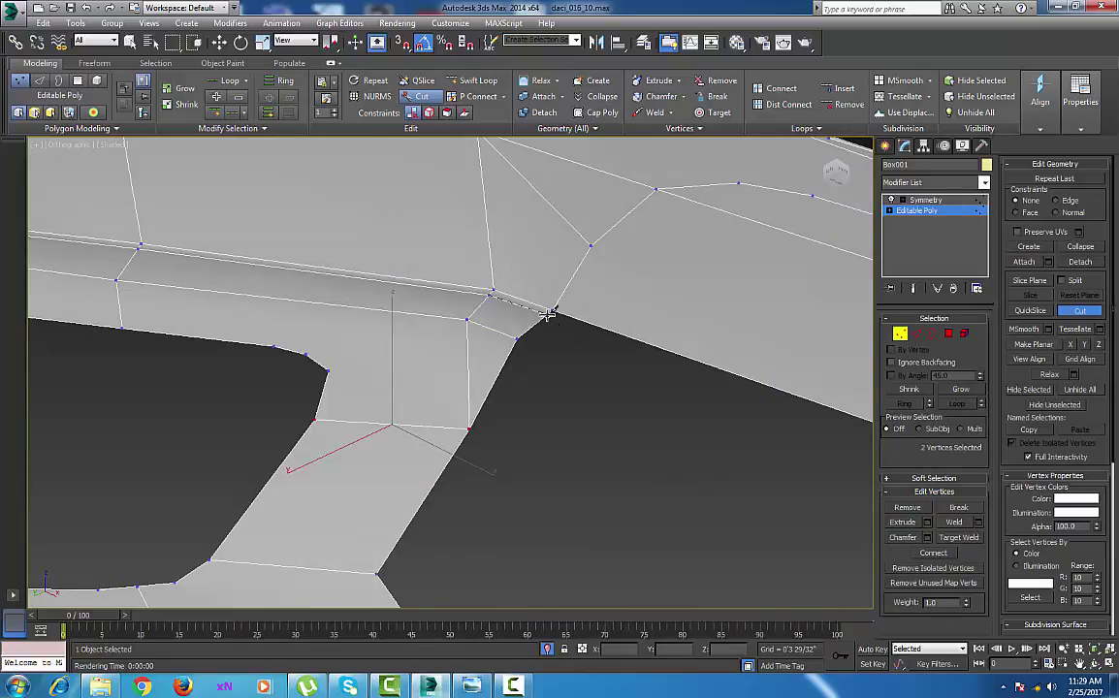
{"action": "scroll", "coordinate": [510, 326], "scroll_direction": "down", "scroll_amount": 4}
{"action": "middle_click_drag", "start_coordinate": [505, 343], "coordinate": [554, 348]}
{"action": "middle_click_drag", "start_coordinate": [358, 373], "coordinate": [391, 377]}
{"action": "scroll", "coordinate": [601, 346], "scroll_direction": "up", "scroll_amount": 4}
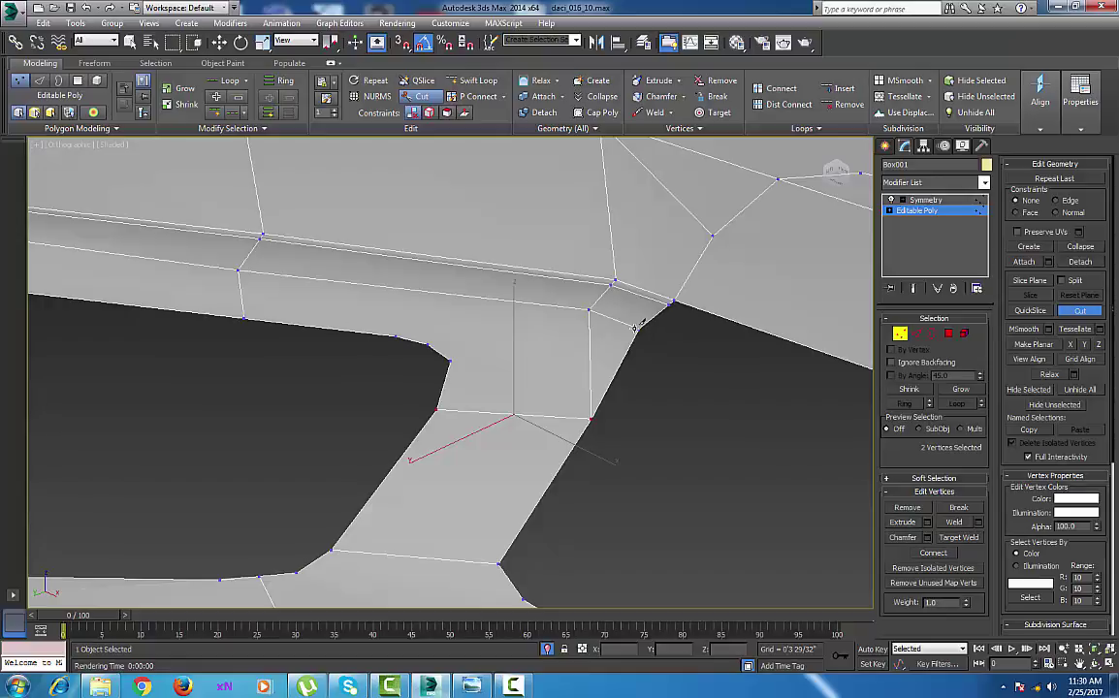
Cut an edge from the fog light opening's lower rim vertex to the vertex on the new line above the lip crease.
{"action": "scroll", "coordinate": [633, 326], "scroll_direction": "down", "scroll_amount": 5}
{"action": "middle_click_drag", "start_coordinate": [599, 369], "coordinate": [598, 424], "text": "alt"}
{"action": "middle_click_drag", "start_coordinate": [440, 424], "coordinate": [382, 475], "text": "alt"}
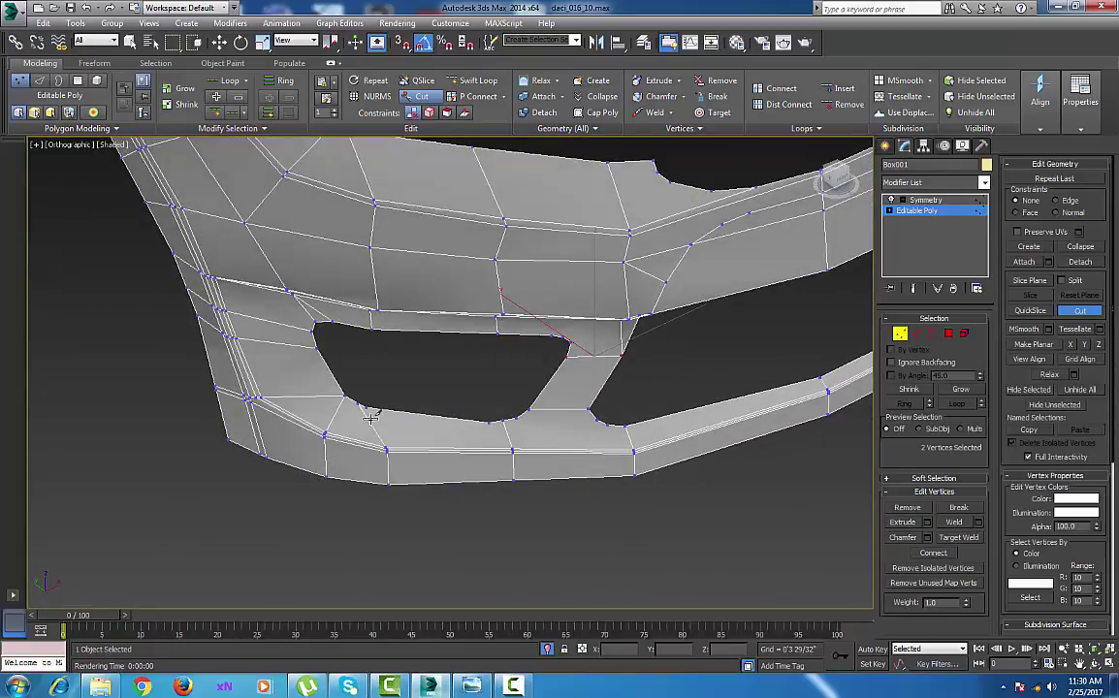
{"action": "scroll", "coordinate": [371, 415], "scroll_direction": "up", "scroll_amount": 6}
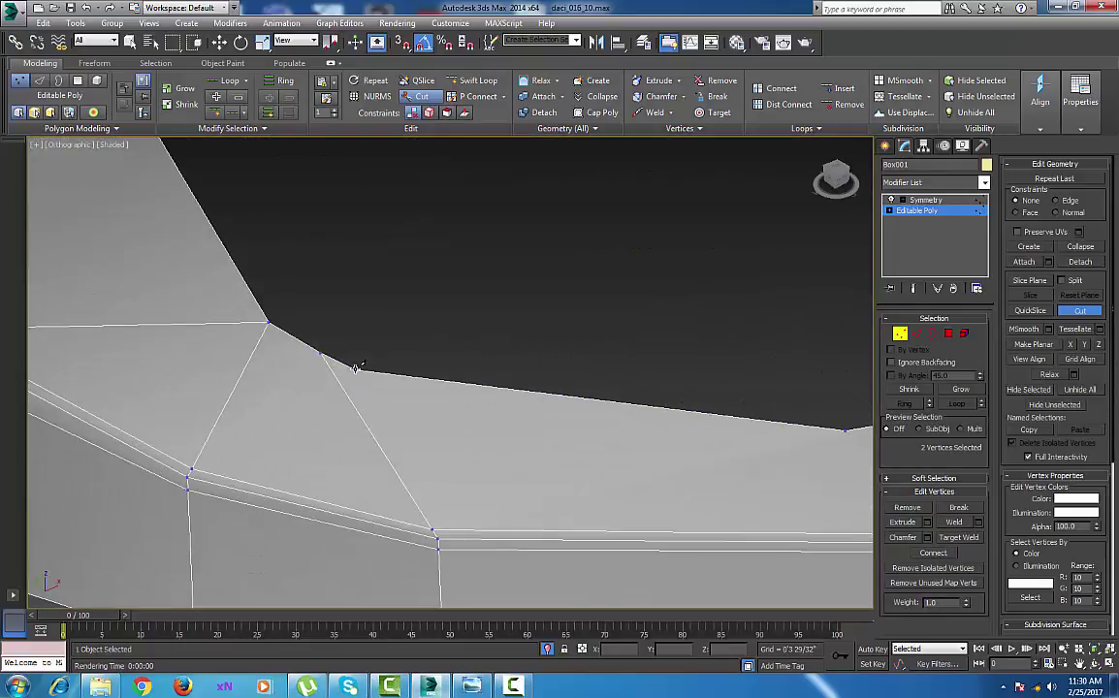
{"action": "left_click", "coordinate": [356, 368]}
{"action": "left_click", "coordinate": [432, 531]}
{"action": "right_click", "coordinate": [433, 531]}
Cut from a lower outer rim vertex of the fog light opening to the lip crease vertex, and from its neighbour to the bumper's bottom edge.
{"action": "middle_click_drag", "start_coordinate": [352, 381], "coordinate": [442, 209]}
{"action": "scroll", "coordinate": [468, 271], "scroll_direction": "up", "scroll_amount": 2}
{"action": "middle_click_drag", "start_coordinate": [493, 301], "coordinate": [524, 352]}
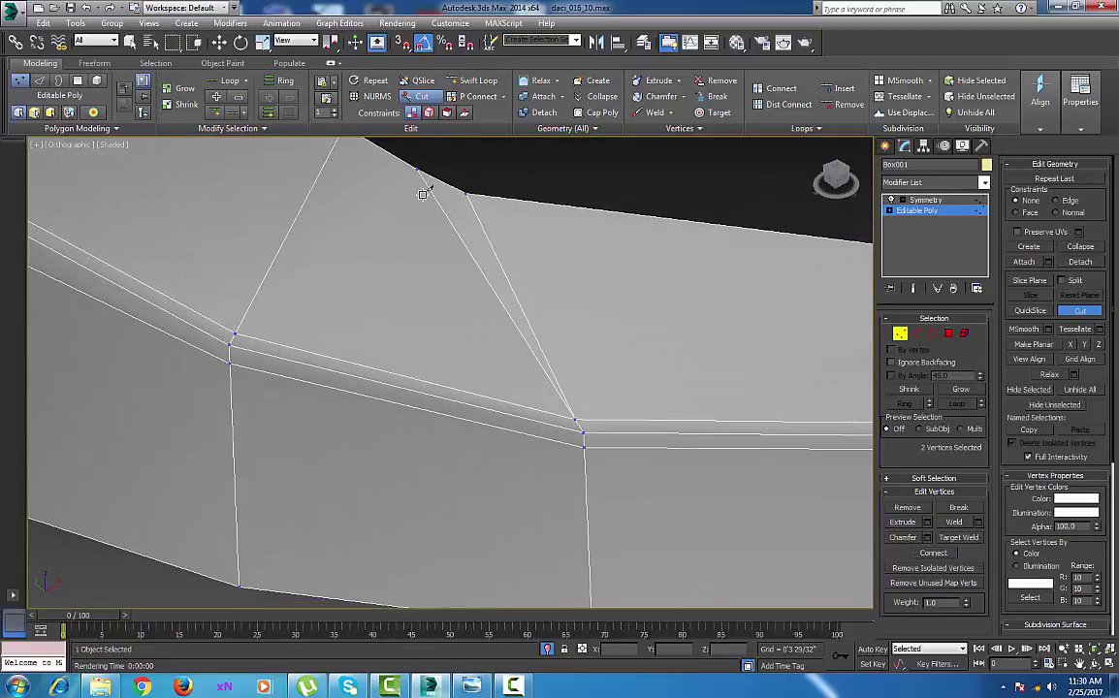
{"action": "left_click", "coordinate": [417, 169]}
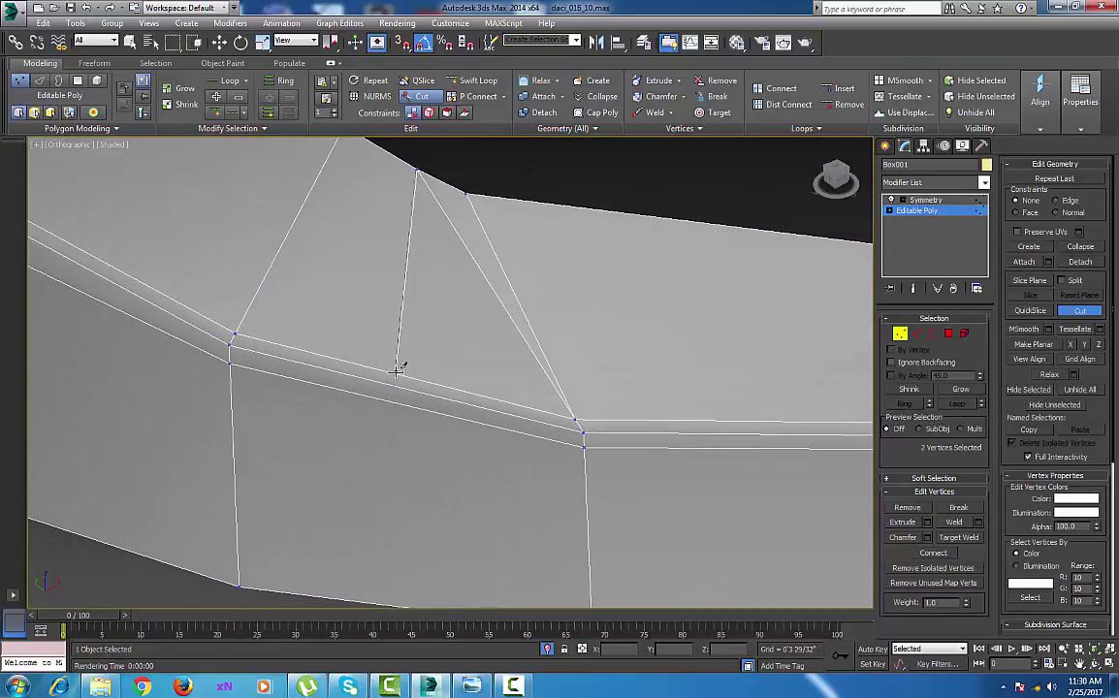
{"action": "left_click", "coordinate": [396, 373]}
{"action": "middle_click_drag", "start_coordinate": [408, 389], "coordinate": [423, 272]}
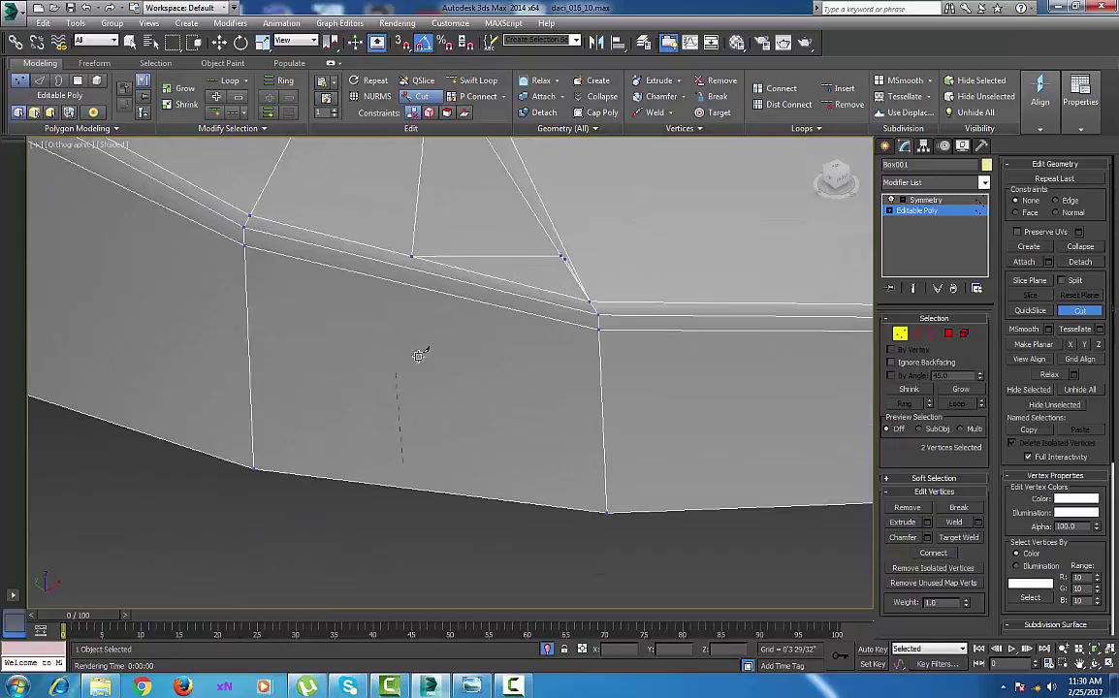
{"action": "left_click", "coordinate": [407, 486]}
{"action": "right_click", "coordinate": [412, 477]}
{"action": "middle_click_drag", "start_coordinate": [504, 260], "coordinate": [420, 390]}
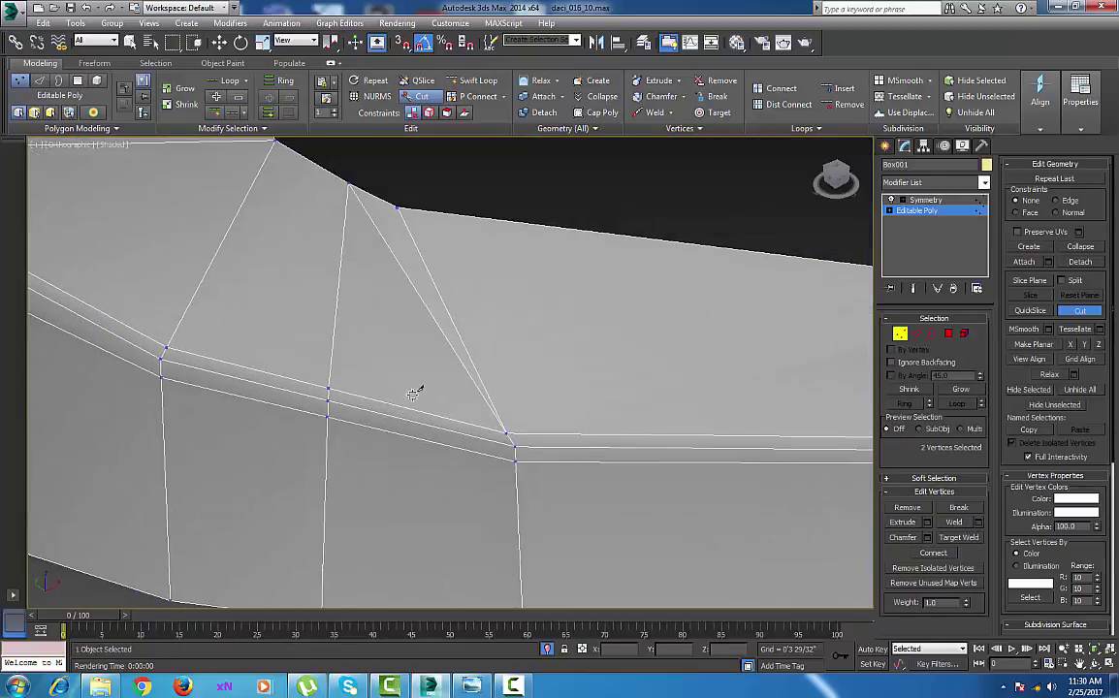
Cut edges from the two rim vertices flanking the existing edge near the fog light opening's lower inner corner, down to the bumper's bottom edge.
{"action": "scroll", "coordinate": [420, 389], "scroll_direction": "down", "scroll_amount": 3}
{"action": "middle_click_drag", "start_coordinate": [519, 349], "coordinate": [490, 362]}
{"action": "middle_click_drag", "start_coordinate": [669, 380], "coordinate": [400, 369]}
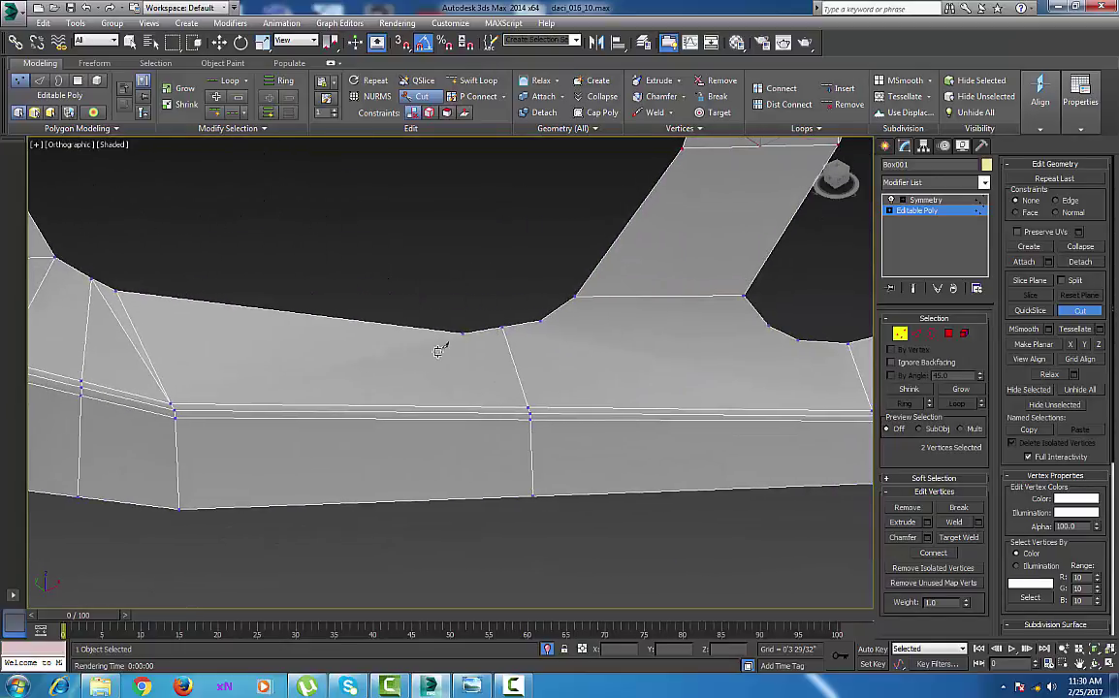
{"action": "left_click", "coordinate": [463, 333]}
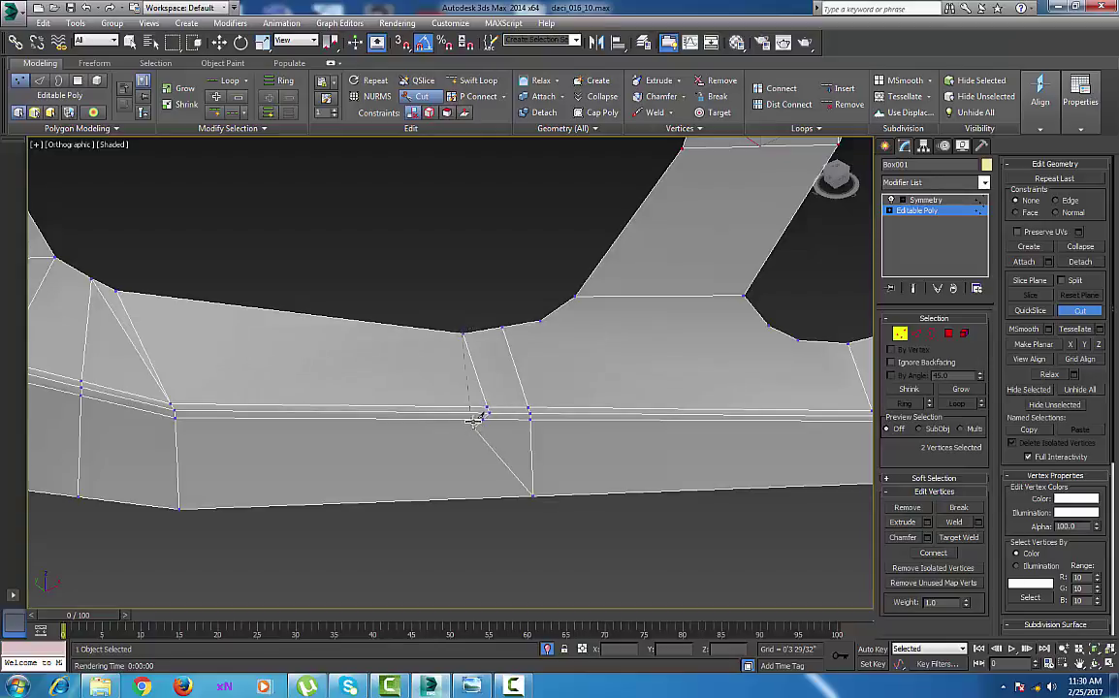
{"action": "left_click", "coordinate": [472, 419]}
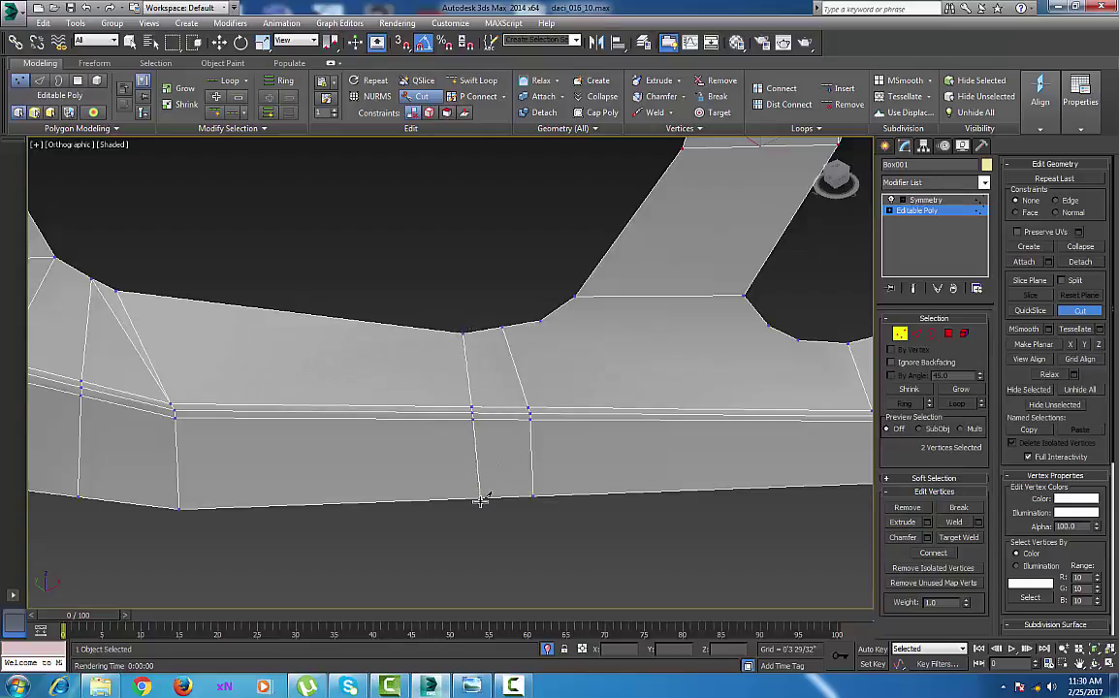
{"action": "left_click", "coordinate": [540, 321]}
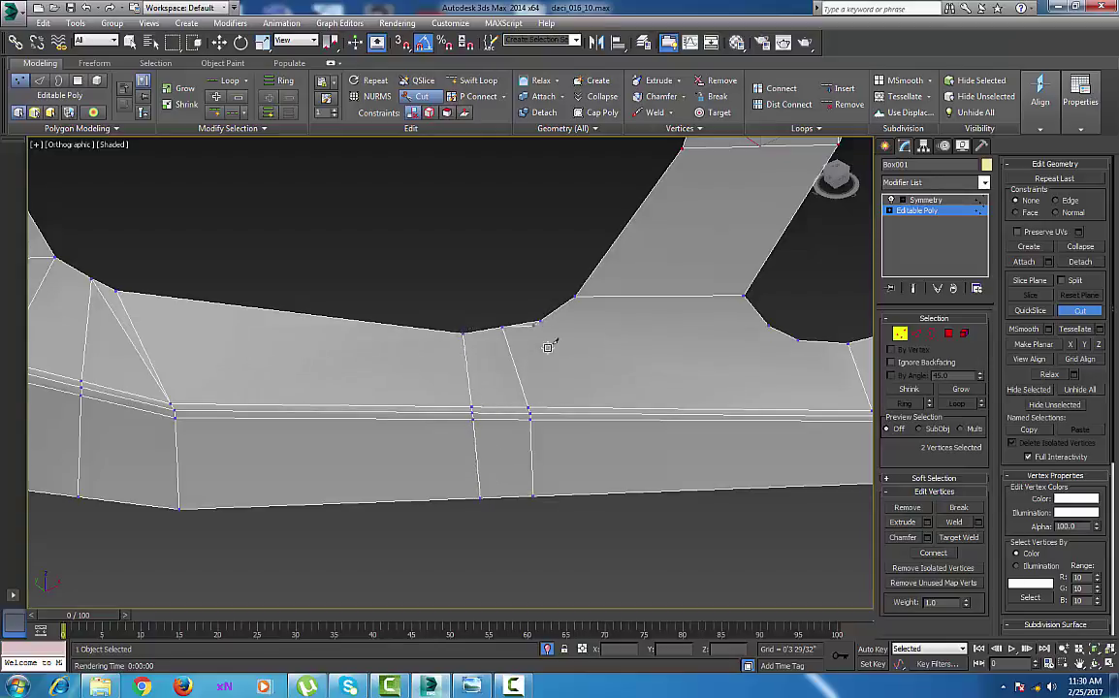
{"action": "left_click", "coordinate": [568, 408]}
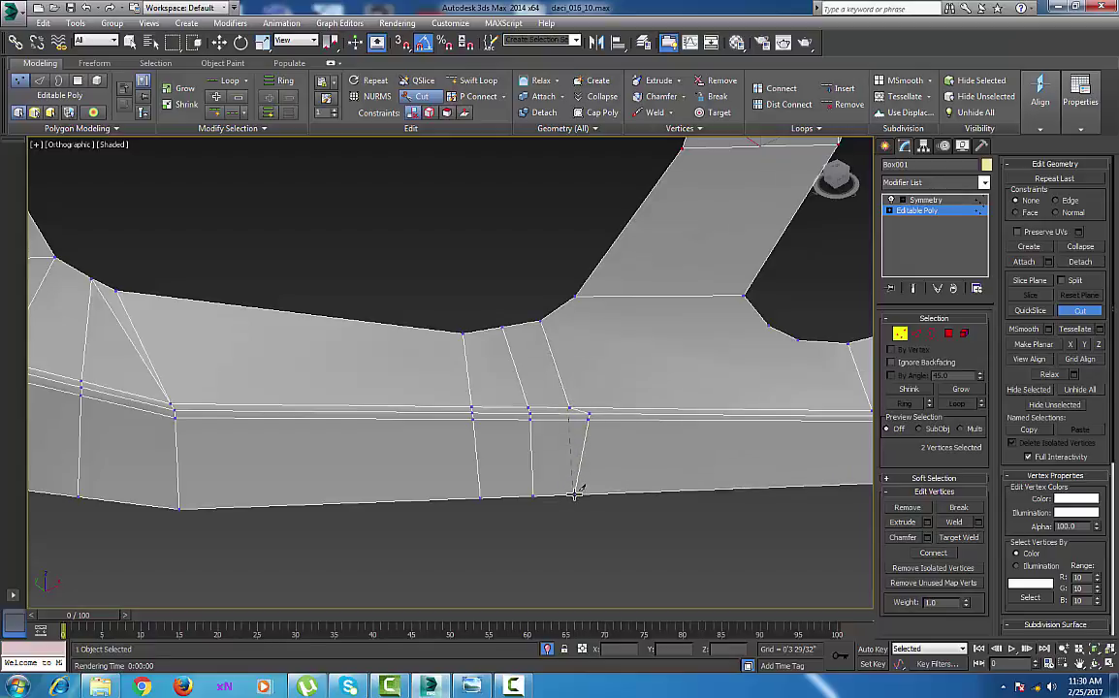
{"action": "left_click", "coordinate": [575, 495]}
{"action": "right_click", "coordinate": [575, 495]}
Cut an edge across the top of the strut from the fog light opening's upper inner rim vertex to the grille opening's rim.
{"action": "middle_click_drag", "start_coordinate": [585, 241], "coordinate": [583, 283]}
{"action": "scroll", "coordinate": [555, 332], "scroll_direction": "down", "scroll_amount": 3}
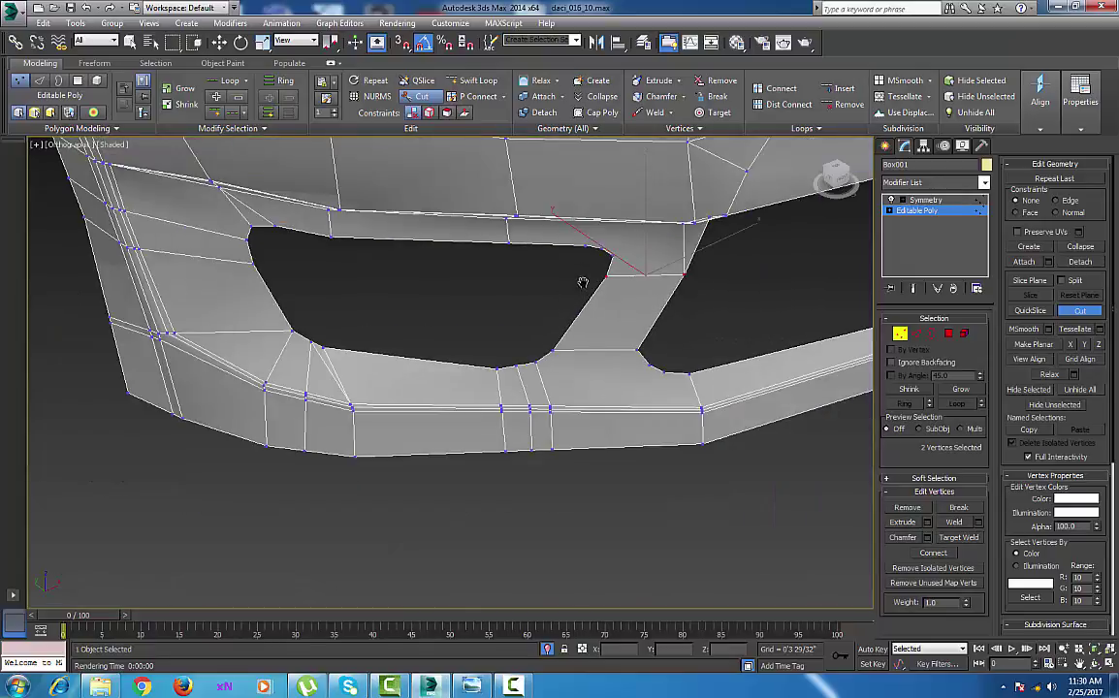
{"action": "scroll", "coordinate": [535, 333], "scroll_direction": "up", "scroll_amount": 4}
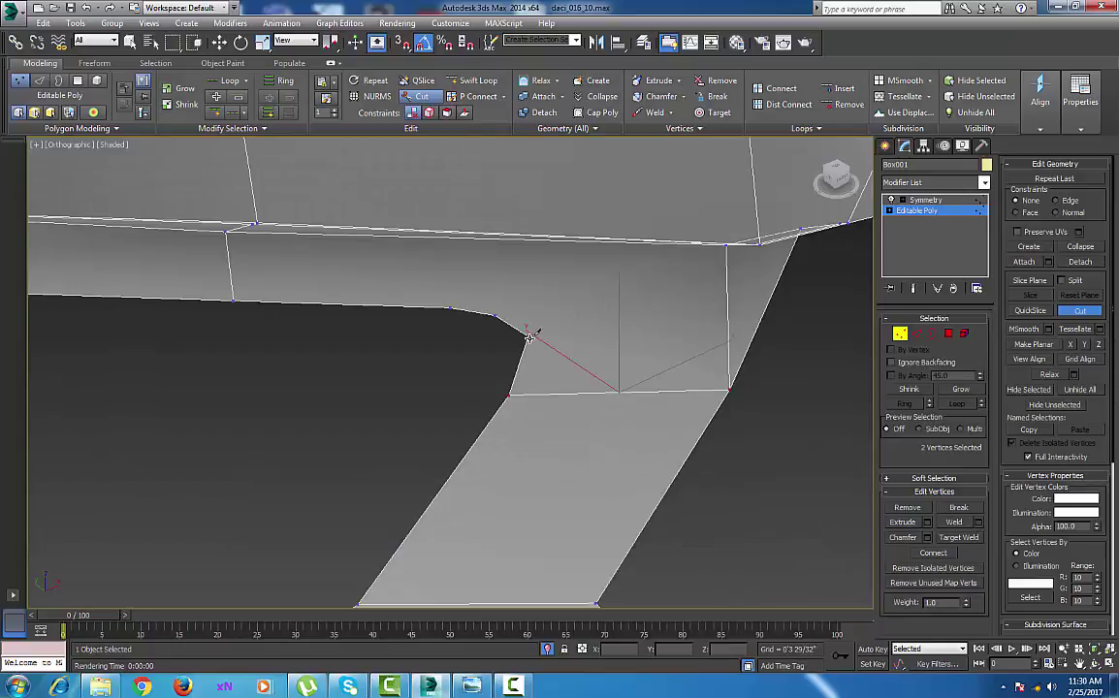
{"action": "left_click", "coordinate": [529, 337]}
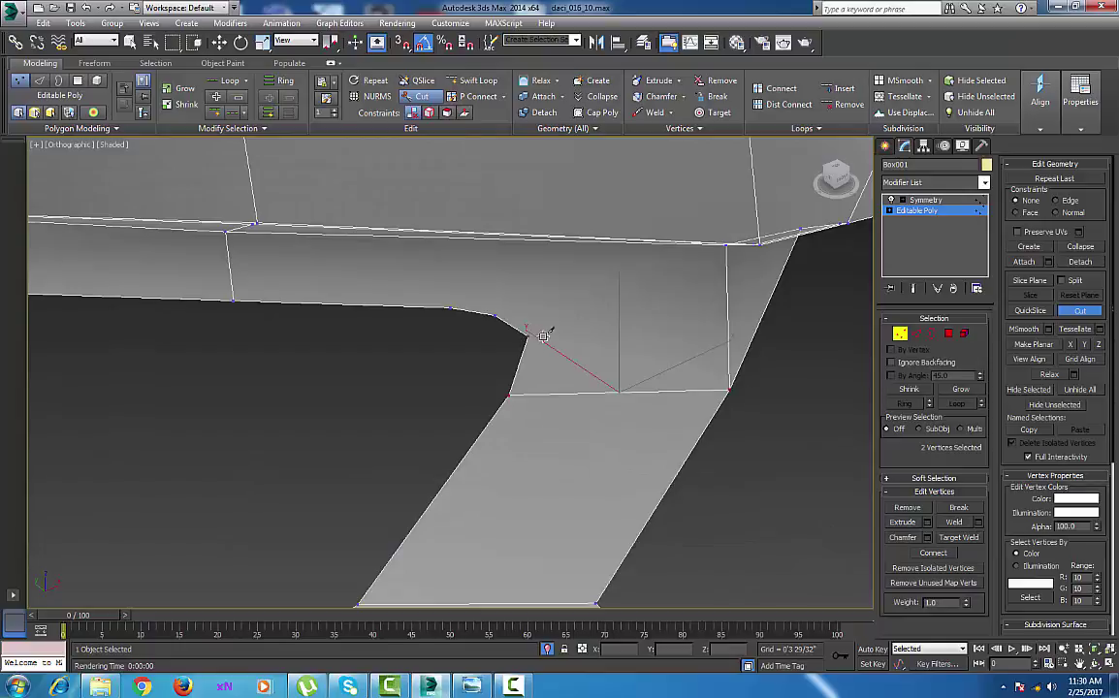
{"action": "left_click", "coordinate": [761, 320]}
{"action": "middle_click_drag", "start_coordinate": [655, 352], "coordinate": [623, 358]}
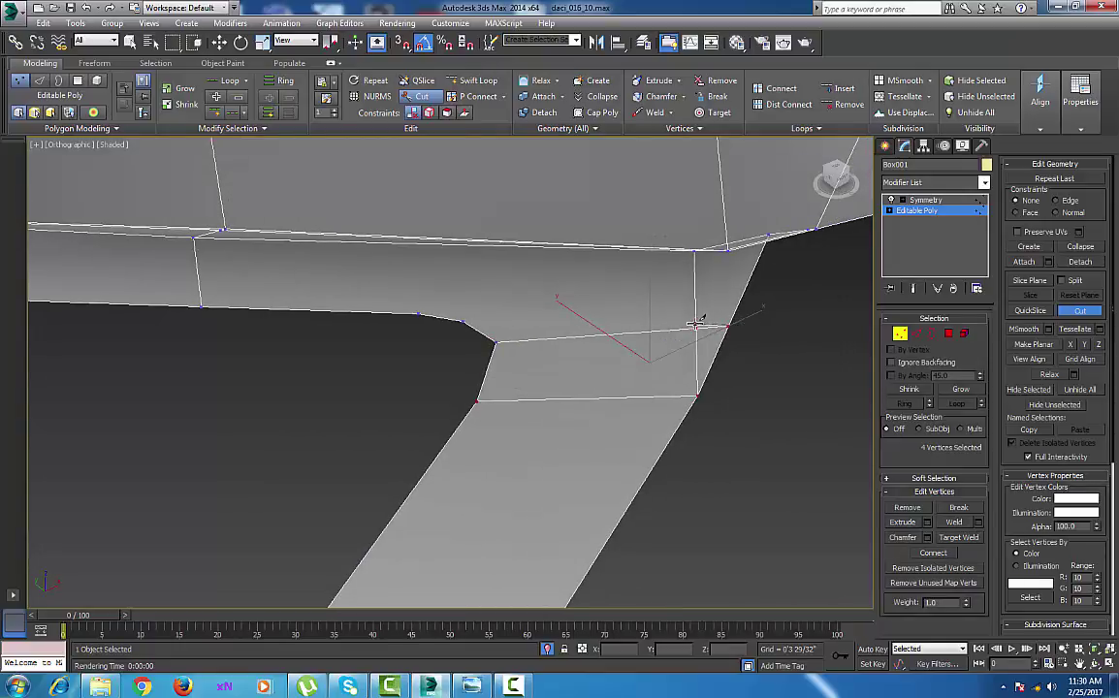
{"action": "middle_click_drag", "start_coordinate": [722, 333], "coordinate": [703, 260], "text": "alt"}
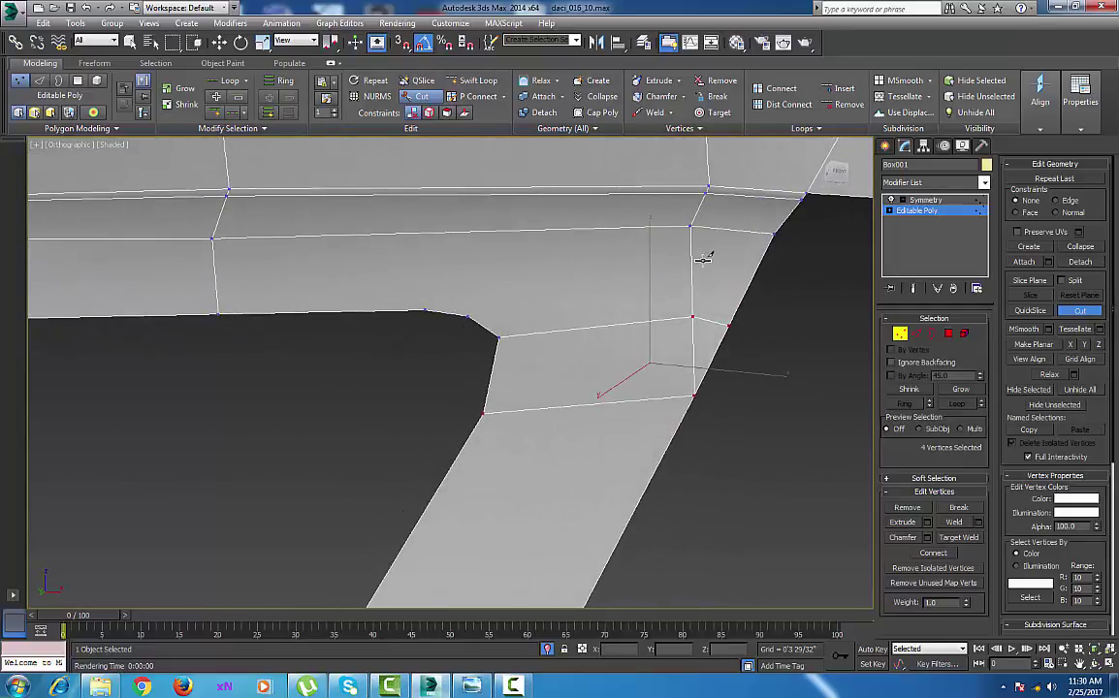
Cut a lengthwise edge from the crease vertex above the strut down through its cross edges along the strut's middle.
{"action": "middle_click_drag", "start_coordinate": [674, 350], "coordinate": [660, 241]}
{"action": "scroll", "coordinate": [660, 242], "scroll_direction": "down", "scroll_amount": 5}
{"action": "middle_click_drag", "start_coordinate": [650, 327], "coordinate": [654, 337], "text": "alt"}
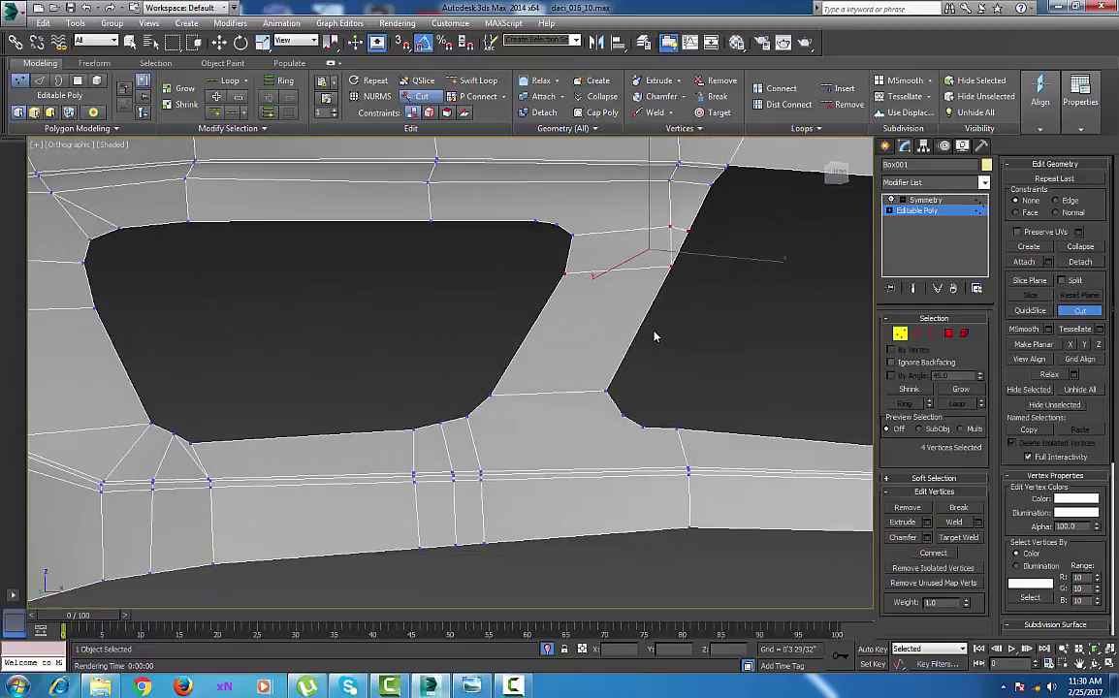
{"action": "left_click", "coordinate": [670, 180]}
{"action": "left_click", "coordinate": [637, 230]}
{"action": "left_click", "coordinate": [616, 269]}
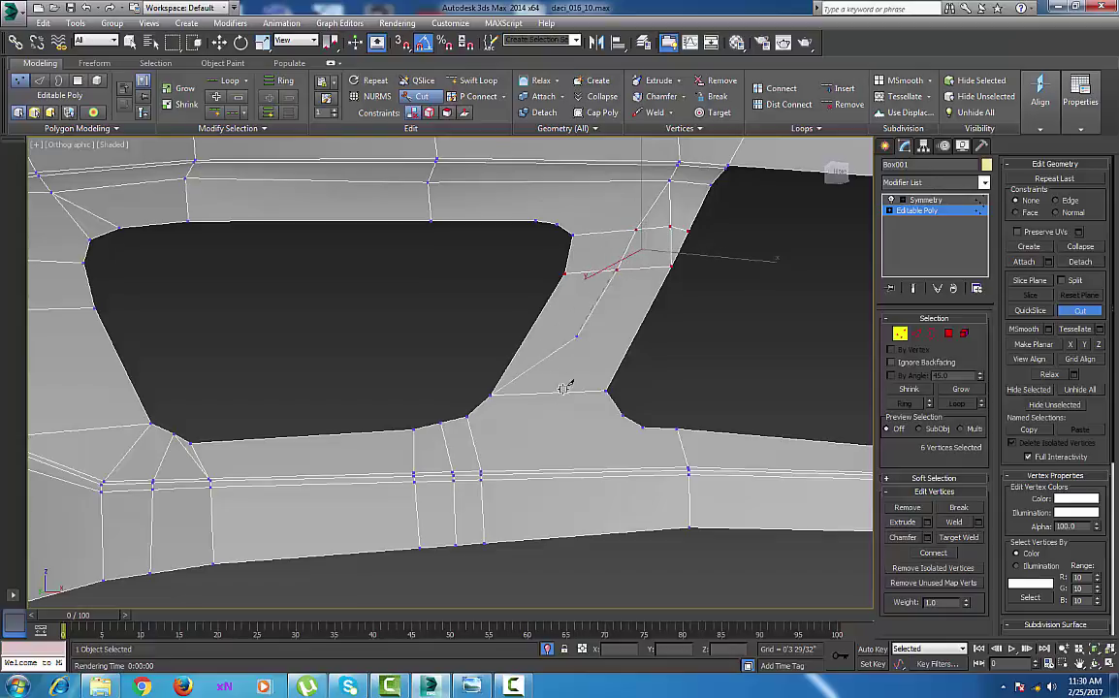
Continue the strut's middle cut down across the lip crease lines to the bumper's bottom edge.
{"action": "middle_click_drag", "start_coordinate": [551, 446], "coordinate": [522, 311]}
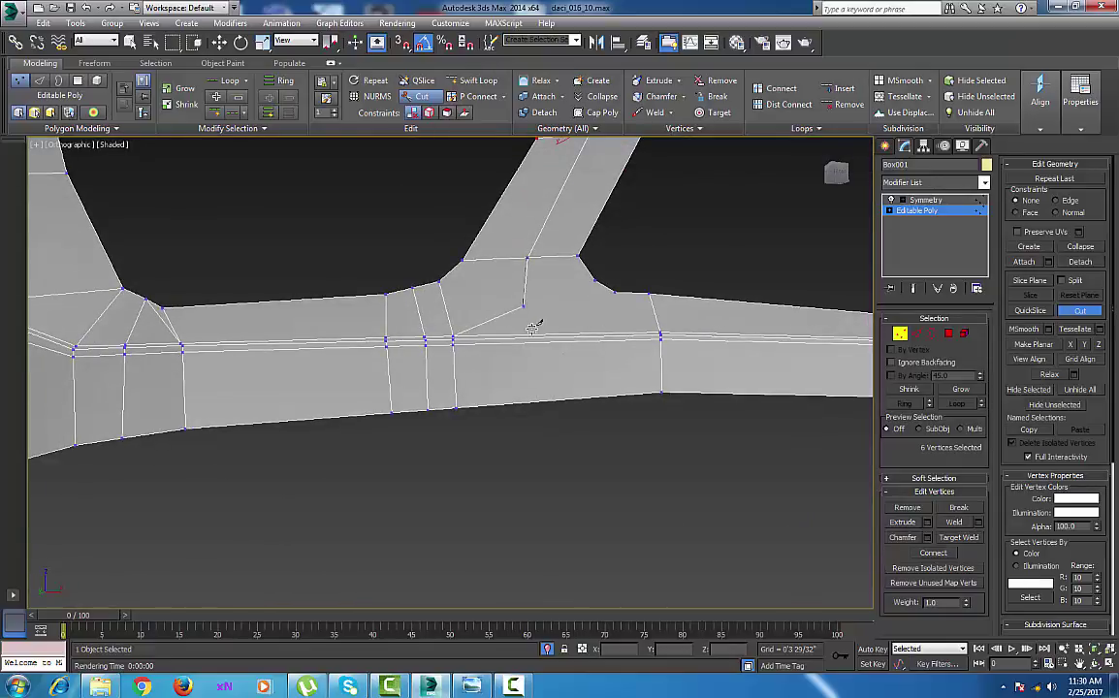
{"action": "left_click", "coordinate": [531, 336]}
{"action": "left_click", "coordinate": [531, 339]}
{"action": "left_click", "coordinate": [533, 400]}
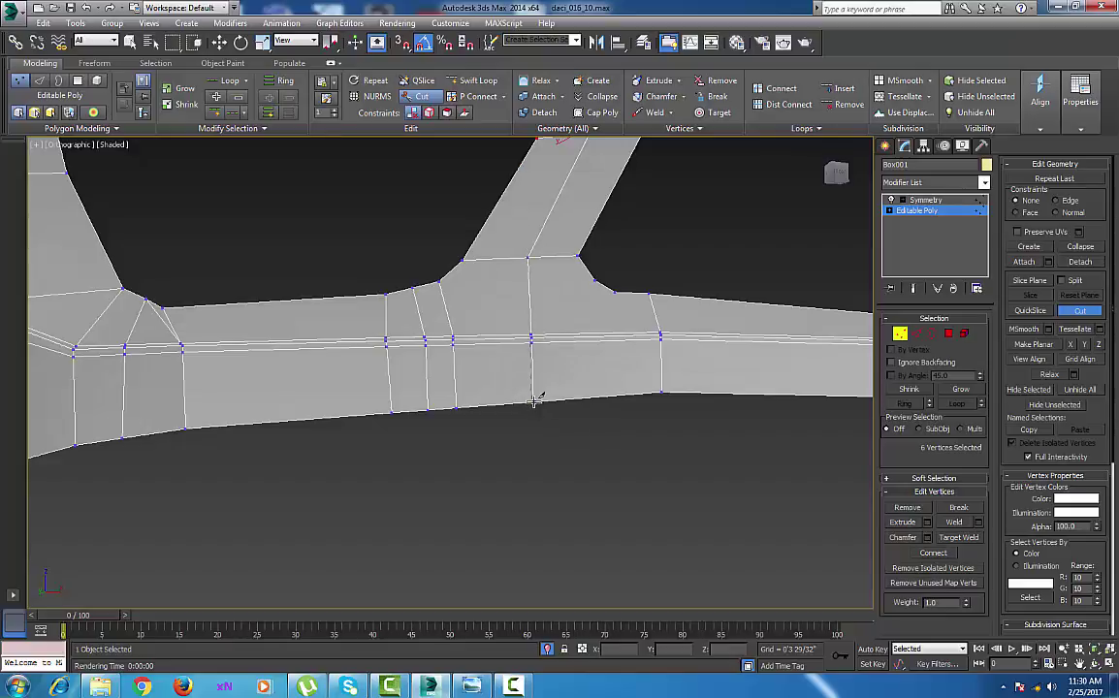
Cut edges from the two rim vertices at the grille opening's lower corner beside the strut, down across the lip crease to the bottom edge.
{"action": "middle_click_drag", "start_coordinate": [574, 287], "coordinate": [516, 319]}
{"action": "scroll", "coordinate": [547, 315], "scroll_direction": "up", "scroll_amount": 2}
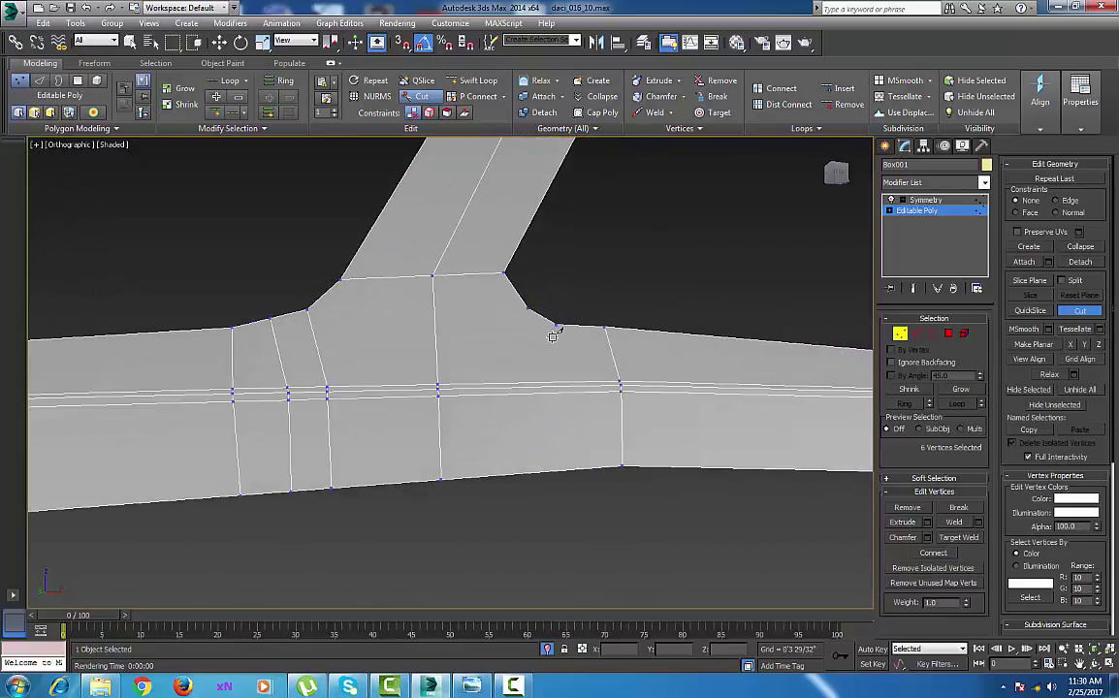
{"action": "left_click", "coordinate": [554, 324]}
{"action": "left_click", "coordinate": [556, 383]}
{"action": "left_click", "coordinate": [527, 308]}
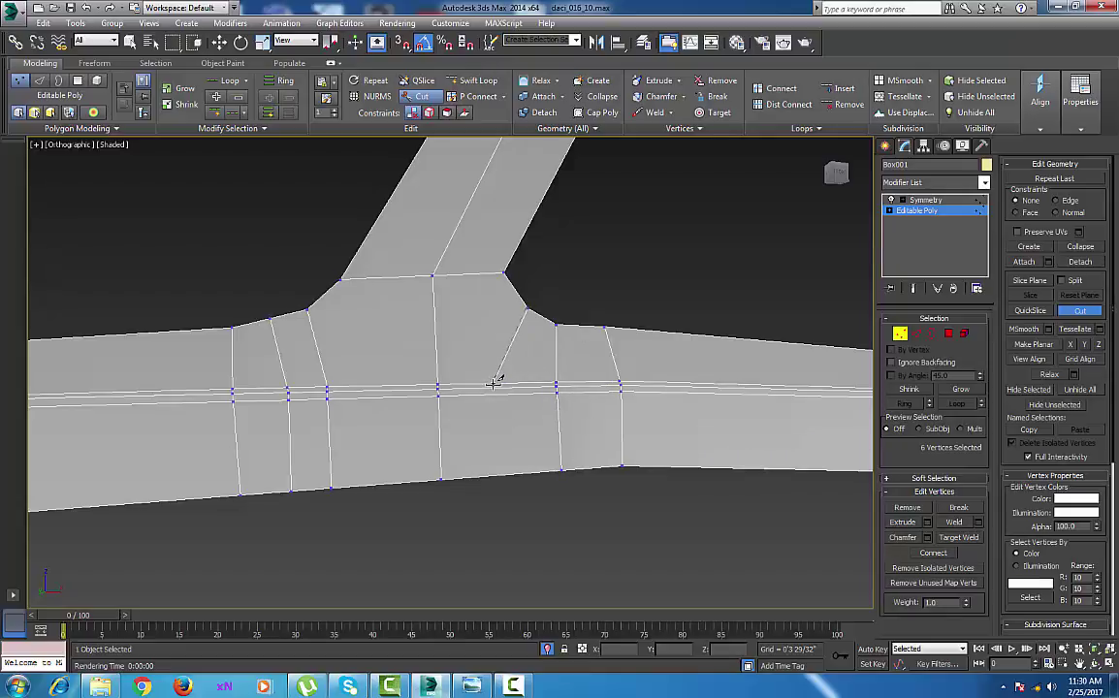
{"action": "left_click", "coordinate": [494, 385]}
{"action": "left_click", "coordinate": [494, 394]}
{"action": "left_click", "coordinate": [502, 475]}
{"action": "right_click", "coordinate": [503, 475]}
{"action": "scroll", "coordinate": [493, 357], "scroll_direction": "up", "scroll_amount": 1}
{"action": "middle_click_drag", "start_coordinate": [494, 357], "coordinate": [509, 384]}
{"action": "scroll", "coordinate": [503, 373], "scroll_direction": "down", "scroll_amount": 2}
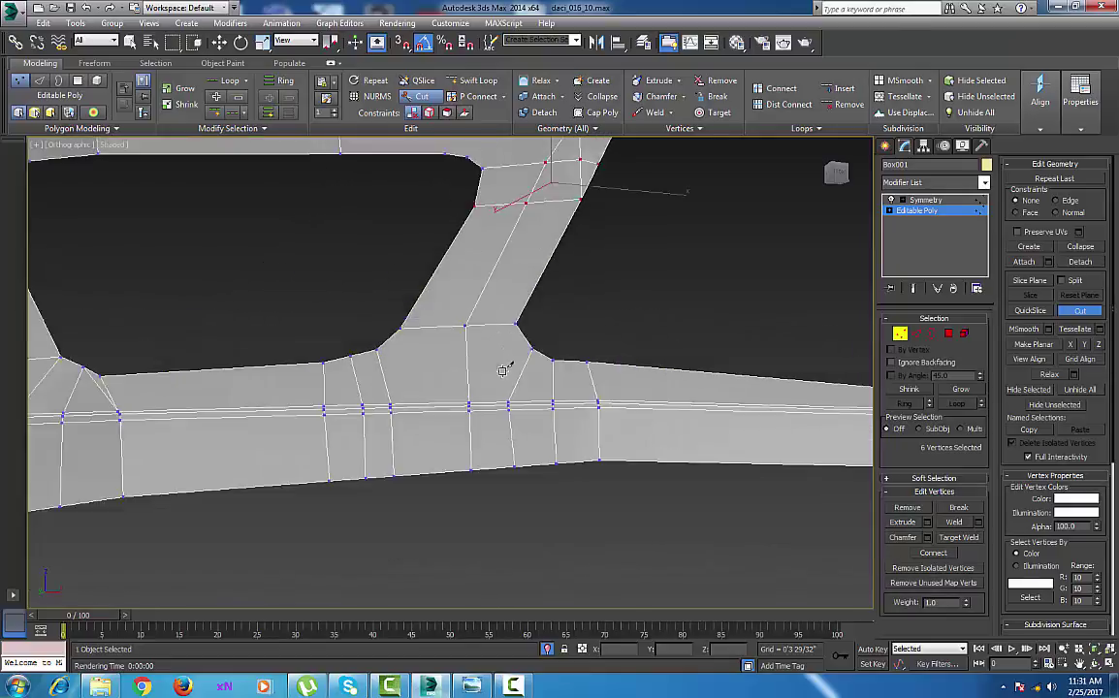
Remove the two vertical edges beside the new middle line at the top of the strut.
{"action": "scroll", "coordinate": [503, 373], "scroll_direction": "down", "scroll_amount": 1}
{"action": "middle_click_drag", "start_coordinate": [520, 330], "coordinate": [519, 408]}
{"action": "scroll", "coordinate": [534, 341], "scroll_direction": "up", "scroll_amount": 2}
{"action": "scroll", "coordinate": [543, 316], "scroll_direction": "up", "scroll_amount": 2}
{"action": "right_click", "coordinate": [529, 388]}
{"action": "key", "text": "2"}
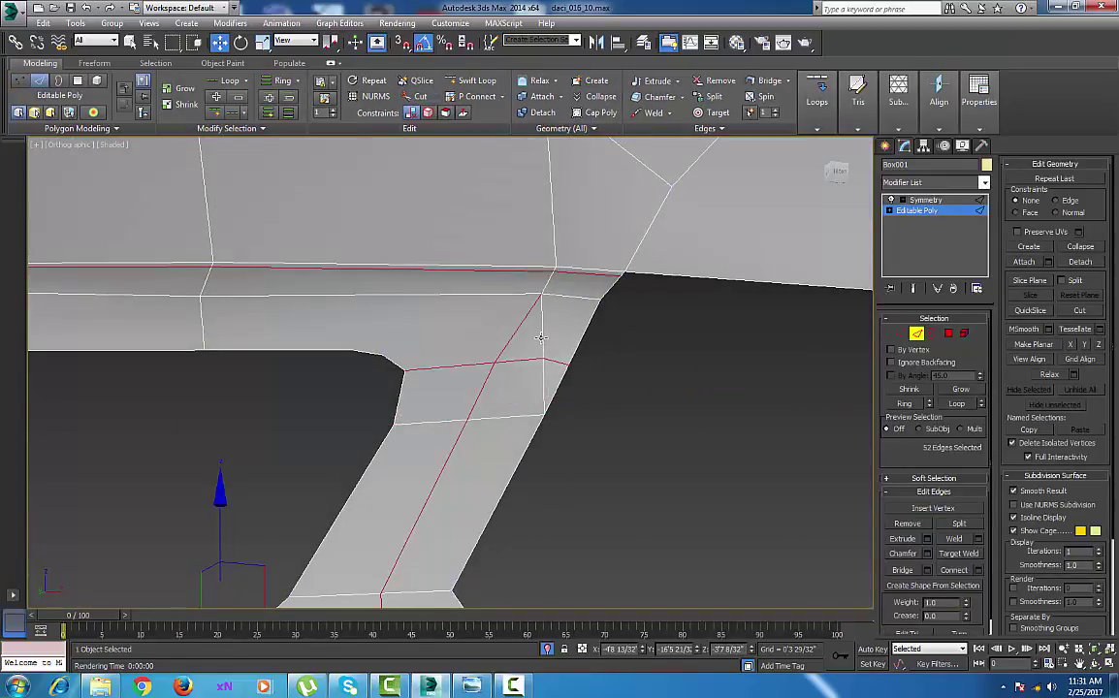
{"action": "left_click", "coordinate": [542, 337]}
{"action": "left_click", "coordinate": [545, 369], "text": "ctrl"}
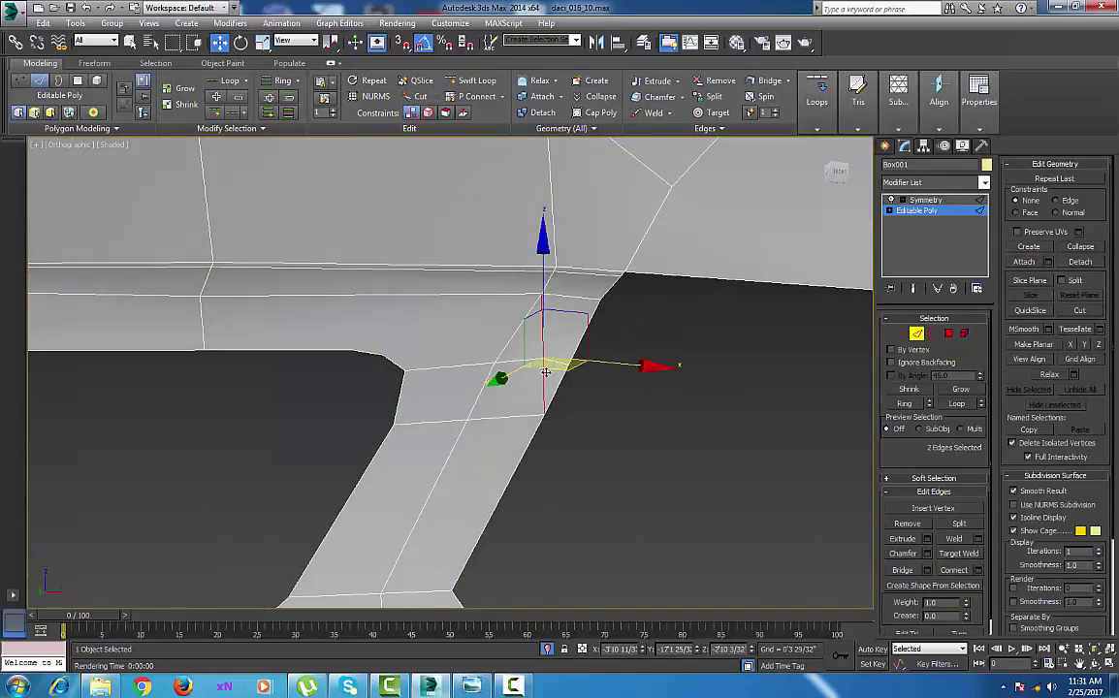
{"action": "key", "text": "BackSpace"}
Insert a vertical edge loop with Swift Loop through the bumper segment above the fog light opening's inner end.
{"action": "scroll", "coordinate": [543, 382], "scroll_direction": "down", "scroll_amount": 5}
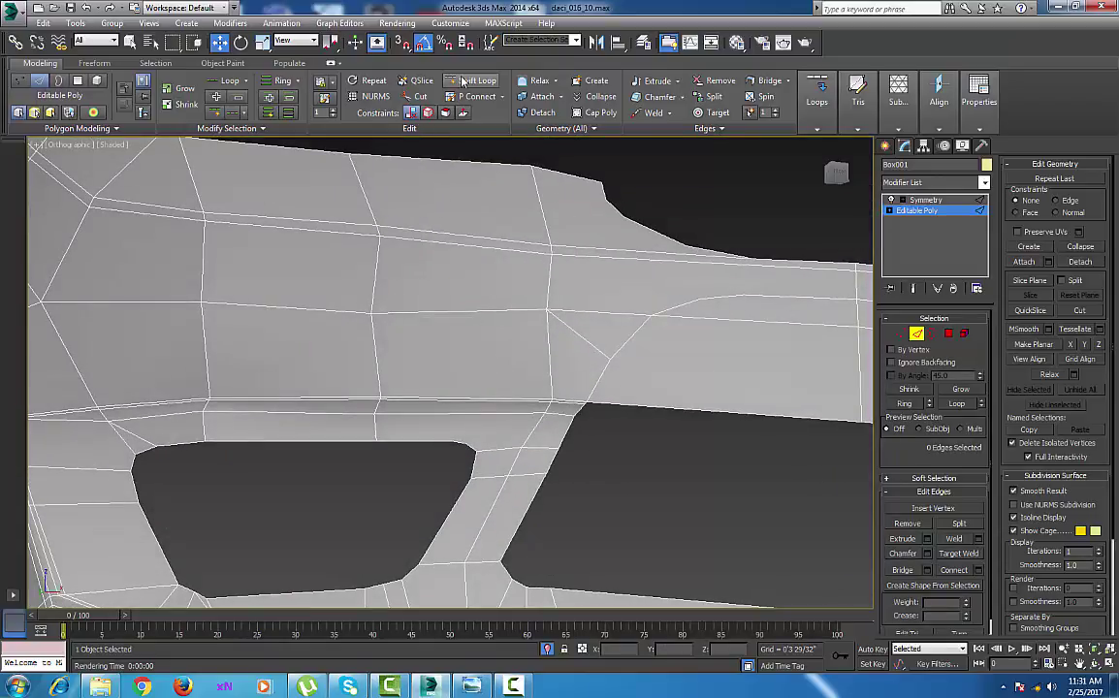
{"action": "left_click", "coordinate": [476, 287]}
{"action": "key", "text": "w"}
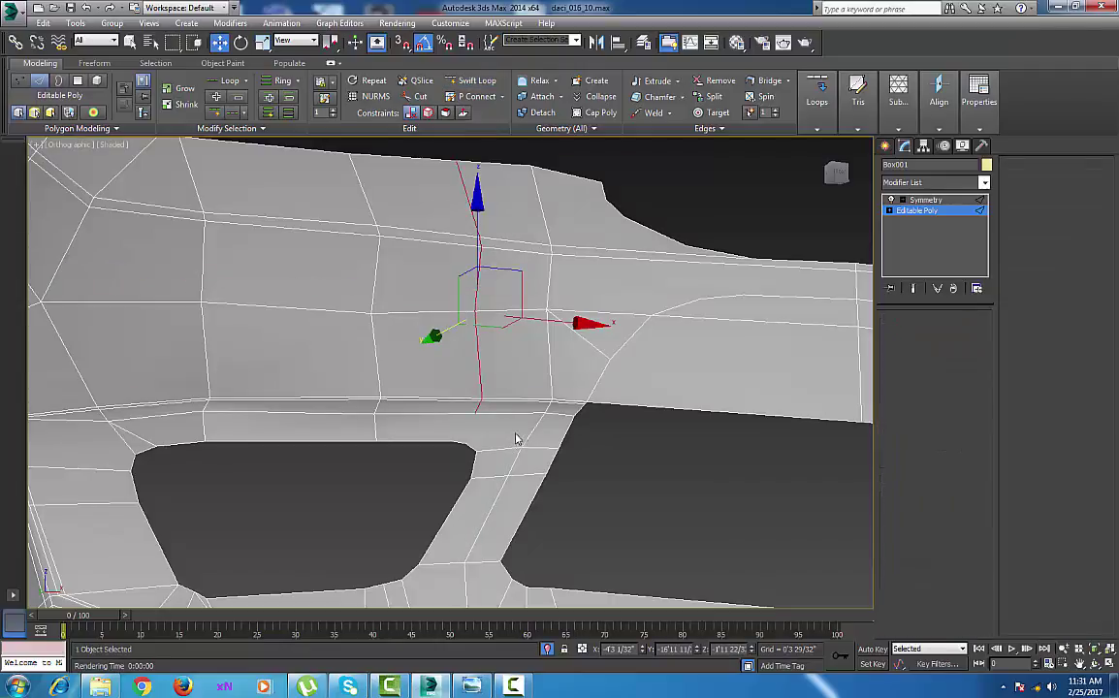
Connect the new loop's lowest vertex to the two rim vertices at the fog light opening's upper inner corner.
{"action": "key", "text": "1"}
{"action": "scroll", "coordinate": [490, 412], "scroll_direction": "up", "scroll_amount": 3}
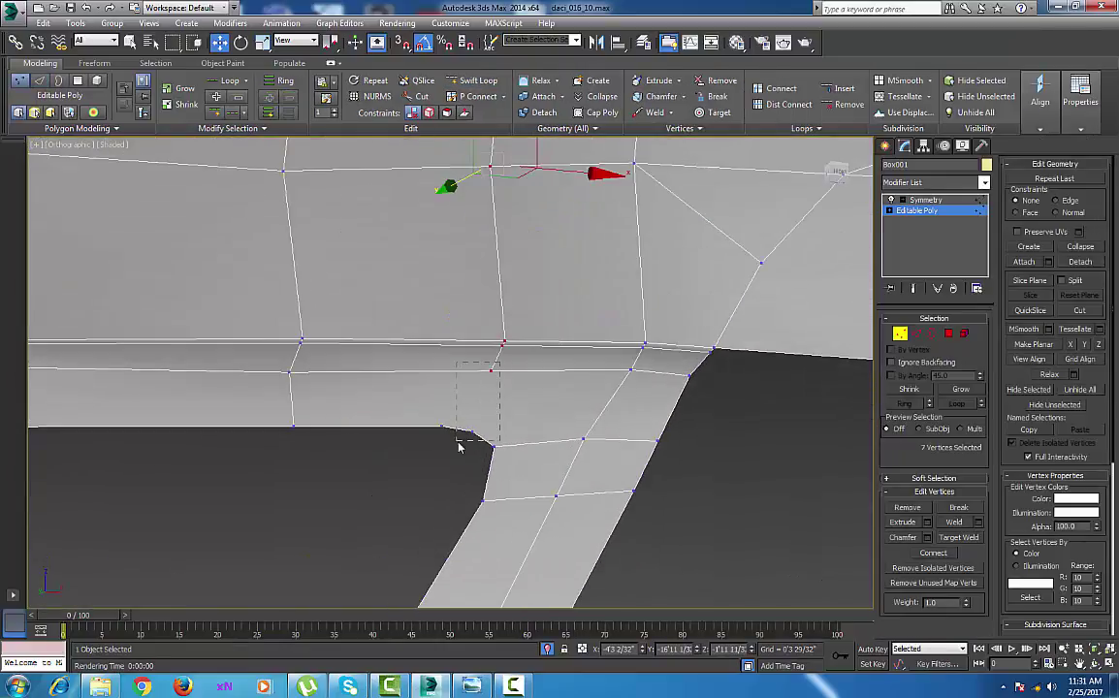
{"action": "left_click_drag", "start_coordinate": [461, 447], "coordinate": [463, 445]}
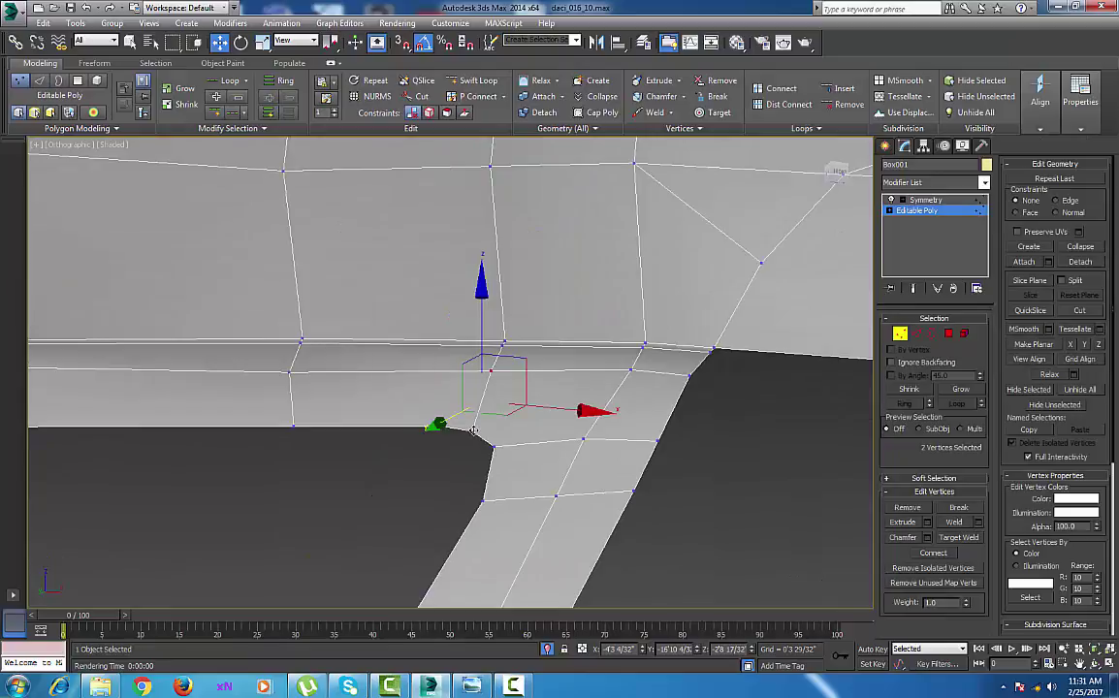
{"action": "middle_click_drag", "start_coordinate": [467, 397], "coordinate": [477, 398]}
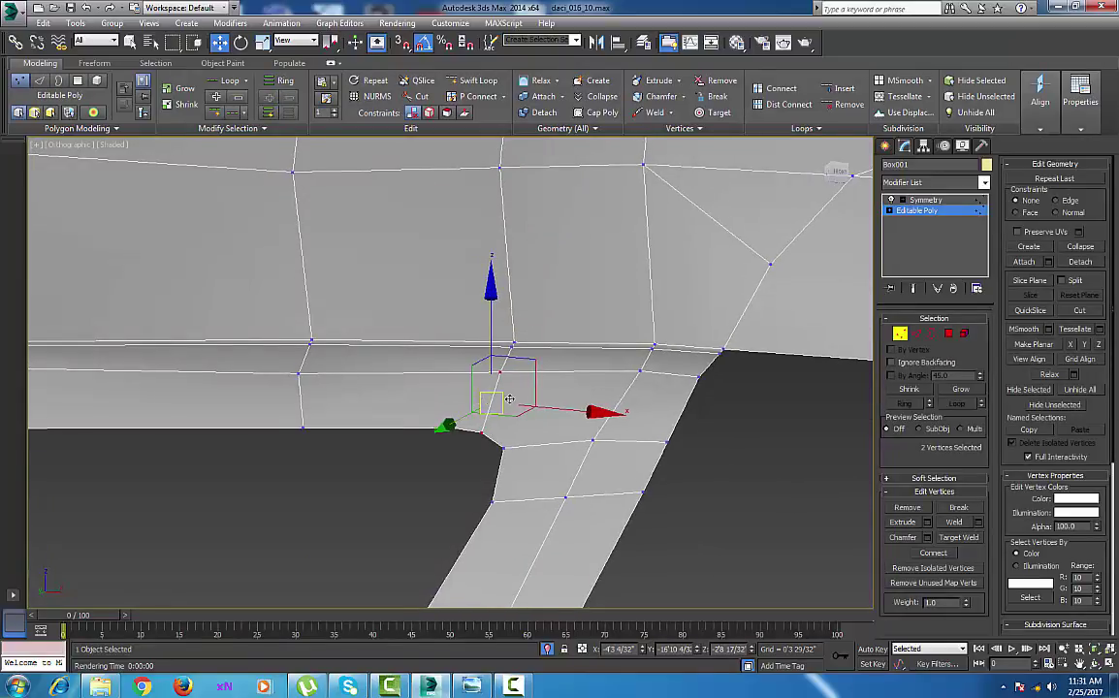
{"action": "left_click", "coordinate": [543, 395]}
{"action": "left_click", "coordinate": [451, 428]}
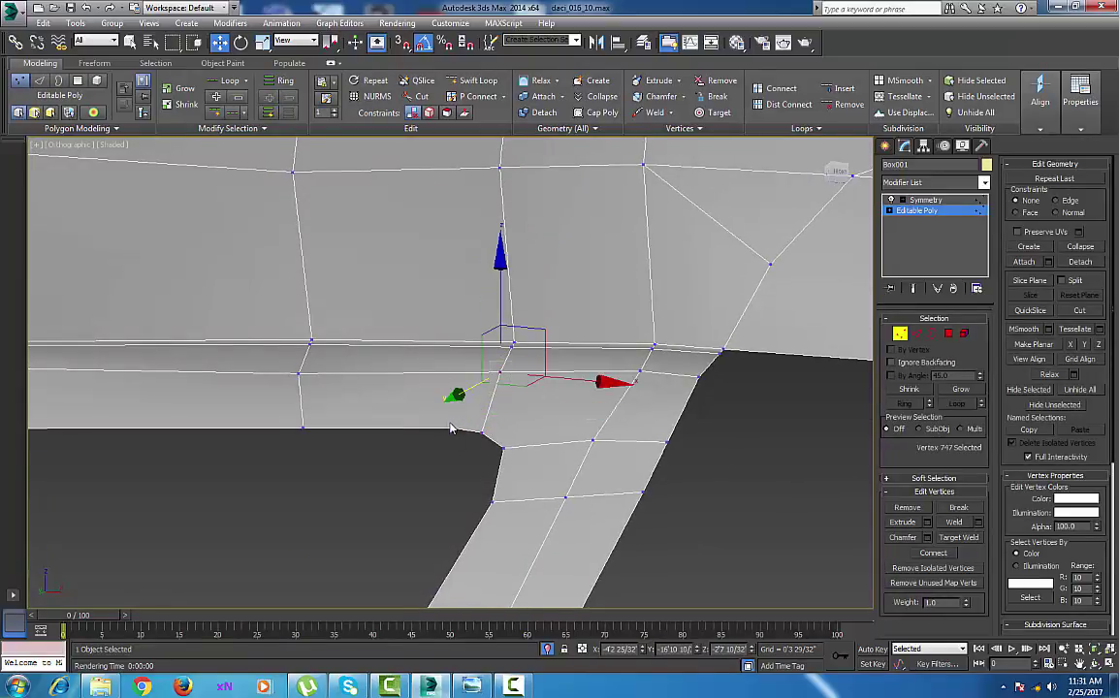
{"action": "left_click_drag", "start_coordinate": [453, 445], "coordinate": [463, 448], "text": "ctrl"}
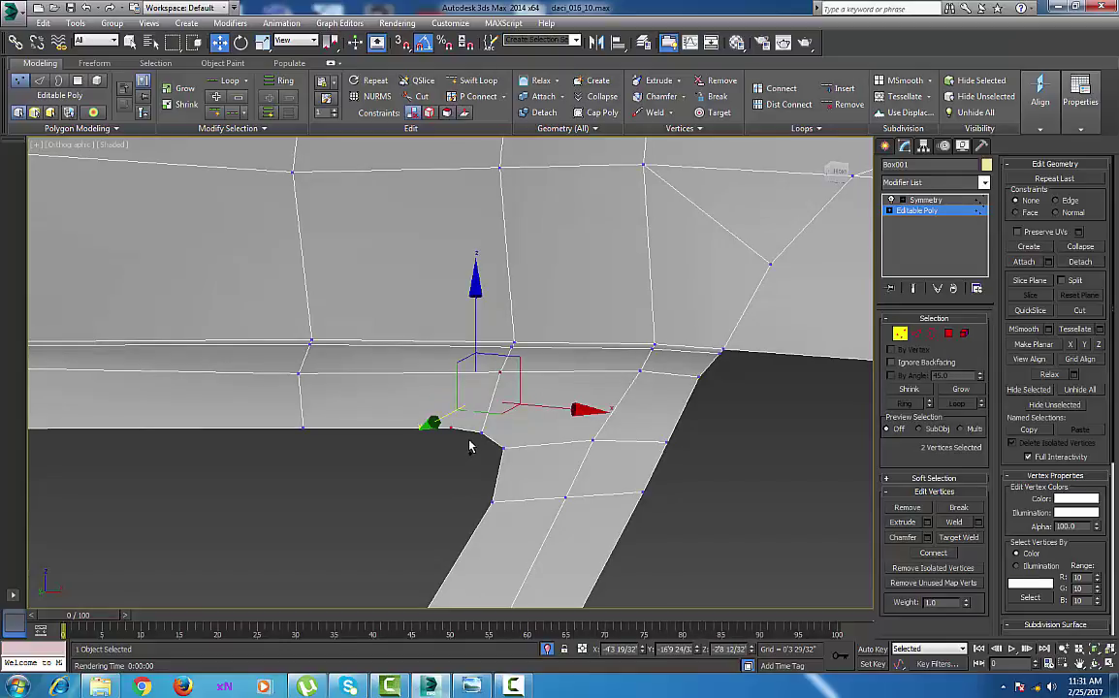
Turn on NURMS smoothing for the body mesh and render the front bumper view to check its surface.
{"action": "middle_click_drag", "start_coordinate": [491, 432], "coordinate": [549, 480]}
{"action": "scroll", "coordinate": [503, 457], "scroll_direction": "down", "scroll_amount": 5}
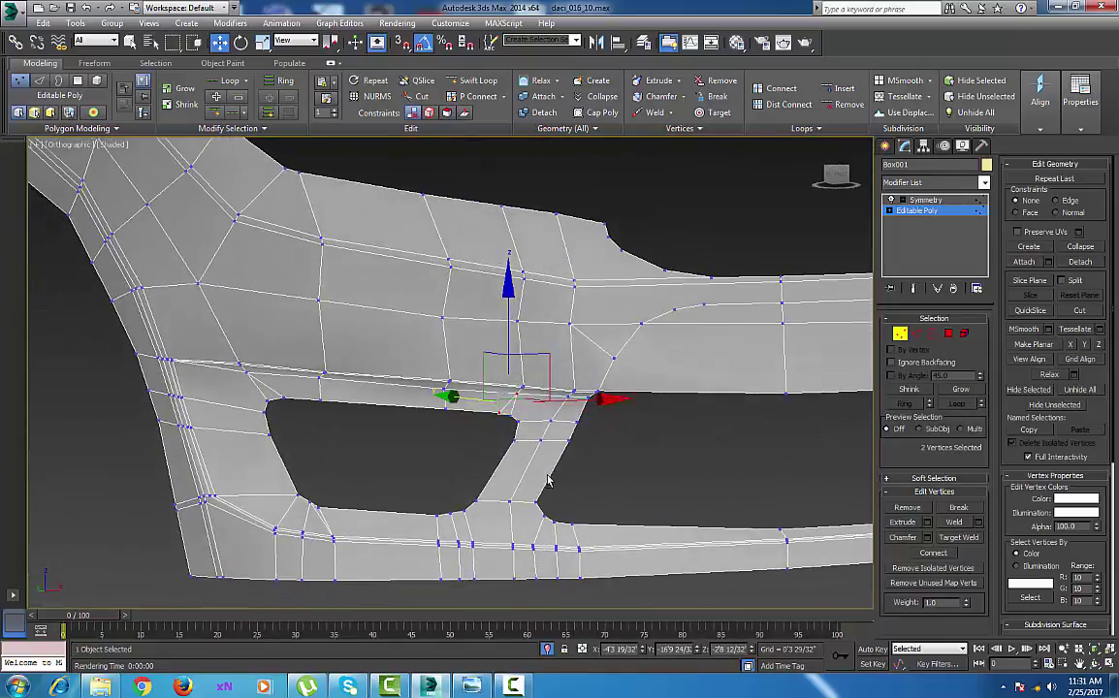
{"action": "left_click", "coordinate": [379, 97]}
{"action": "middle_click_drag", "start_coordinate": [500, 425], "coordinate": [473, 427]}
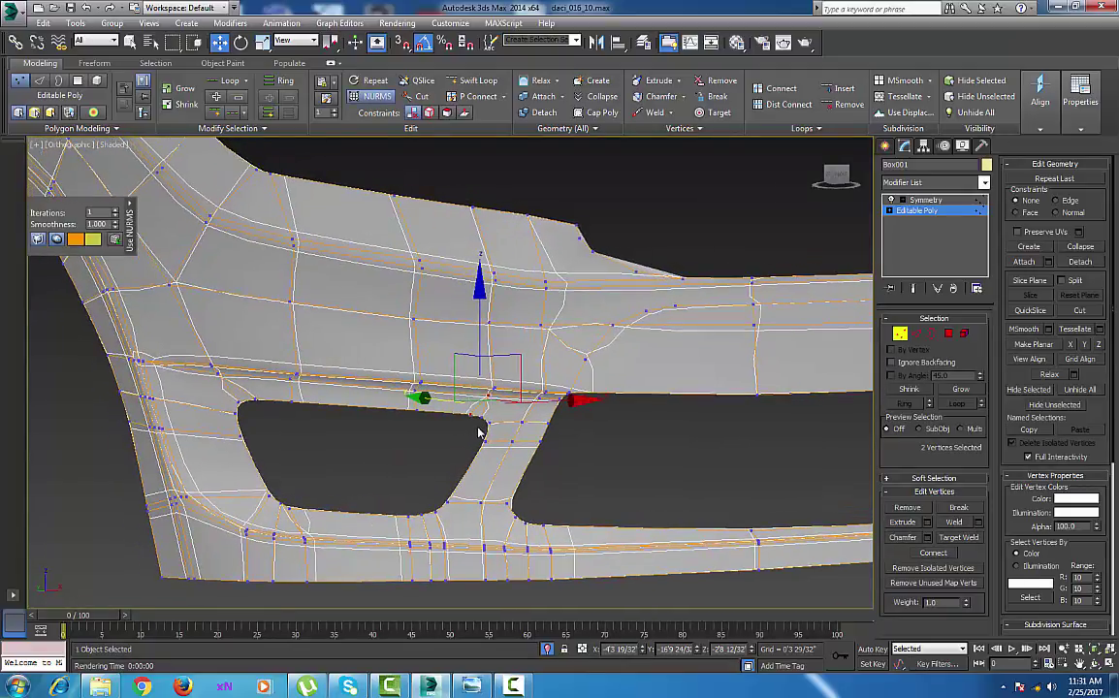
{"action": "left_click", "coordinate": [783, 42]}
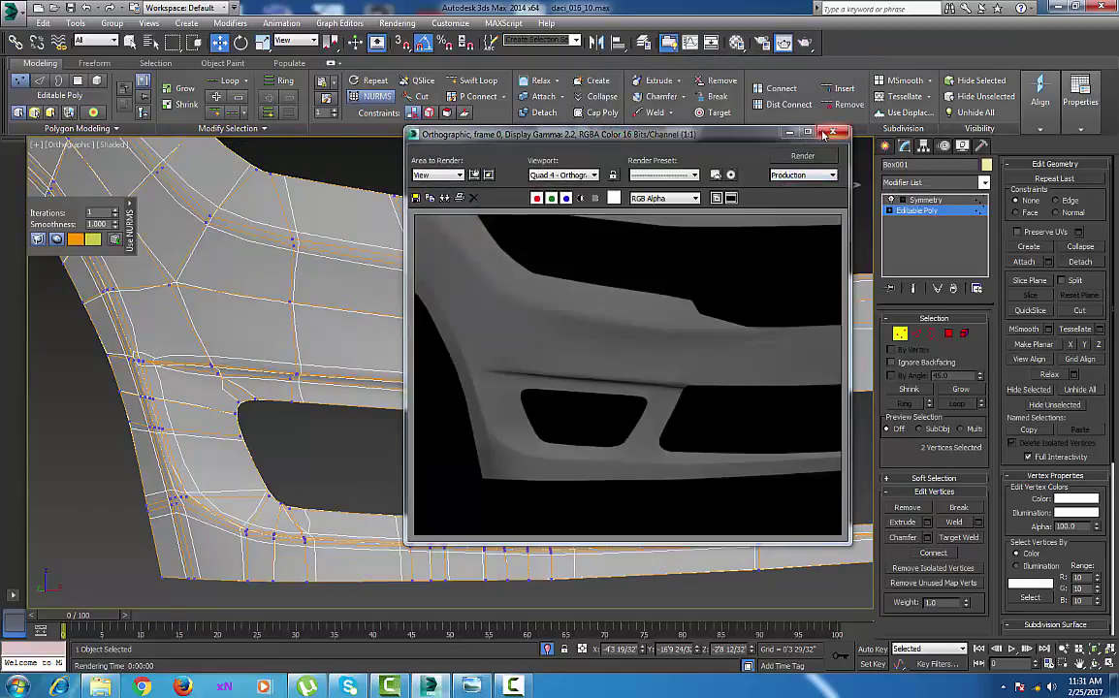
{"action": "left_click", "coordinate": [832, 133]}
{"action": "middle_click_drag", "start_coordinate": [648, 413], "coordinate": [578, 419]}
{"action": "scroll", "coordinate": [567, 418], "scroll_direction": "down", "scroll_amount": 5}
{"action": "scroll", "coordinate": [570, 418], "scroll_direction": "up", "scroll_amount": 5}
{"action": "scroll", "coordinate": [573, 424], "scroll_direction": "down", "scroll_amount": 5}
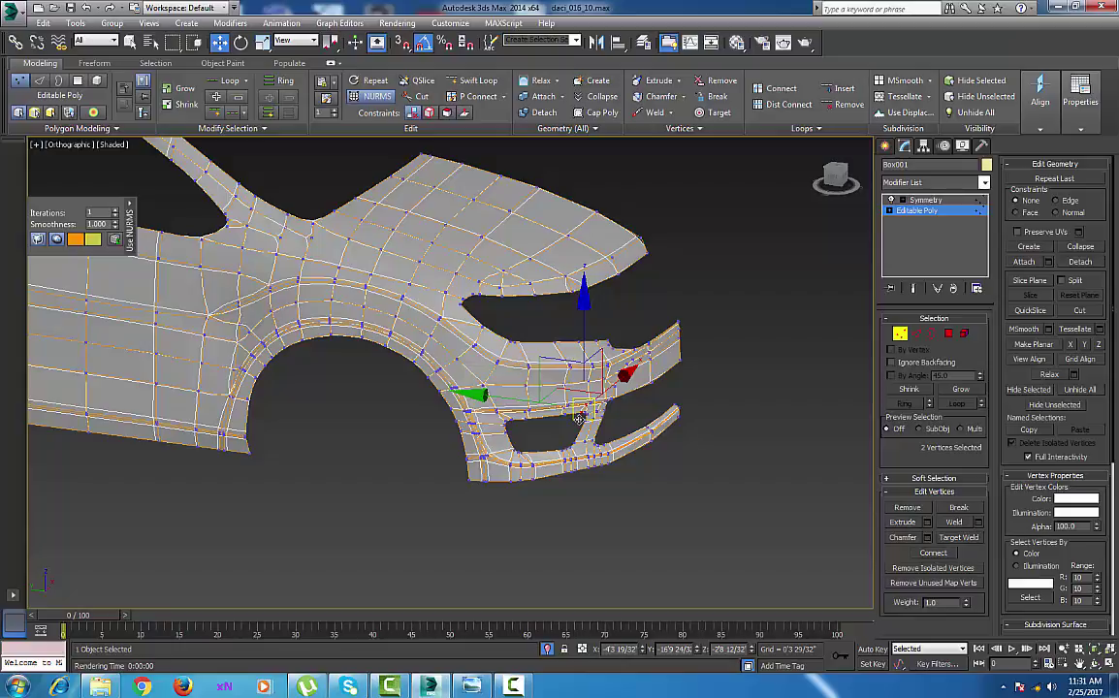
{"action": "mouse_move", "coordinate": [579, 418]}
{"action": "middle_mouse_down", "text": "alt"}
{"action": "mouse_move", "coordinate": [545, 430]}
{"action": "mouse_move", "coordinate": [562, 430]}
{"action": "middle_mouse_up", "text": "alt"}
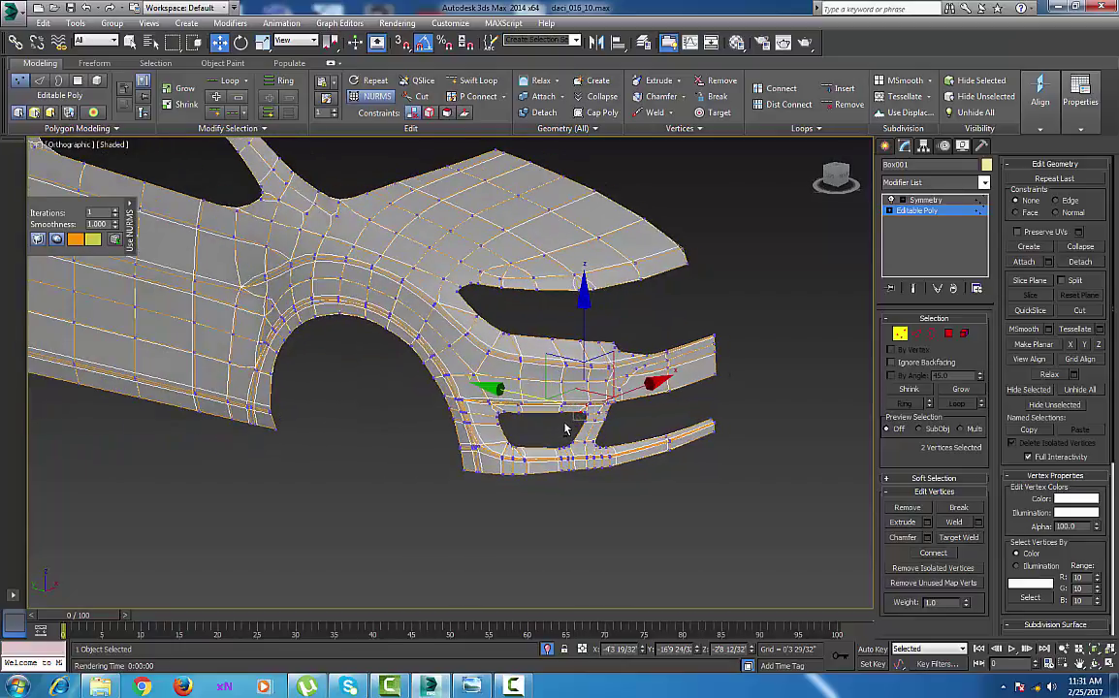
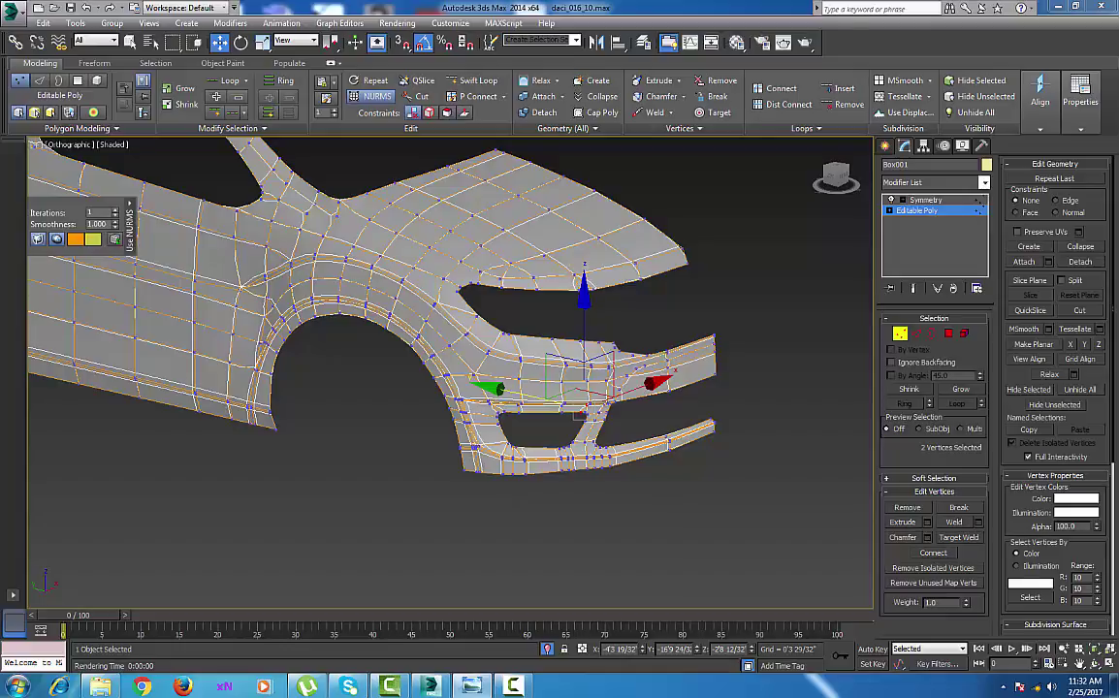
Connect the rim vertices at the headlight opening's rear corner to the neighbouring hood and fender vertices.
{"action": "scroll", "coordinate": [457, 390], "scroll_direction": "up", "scroll_amount": 10}
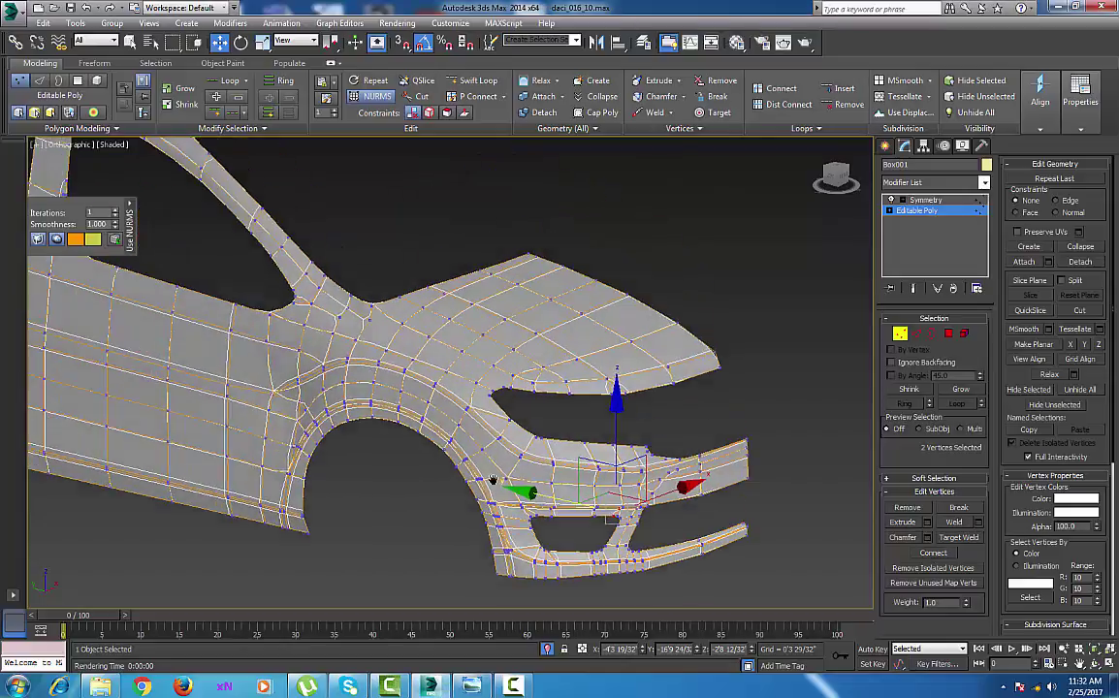
{"action": "left_click", "coordinate": [546, 413]}
{"action": "left_click", "coordinate": [517, 351], "text": "ctrl"}
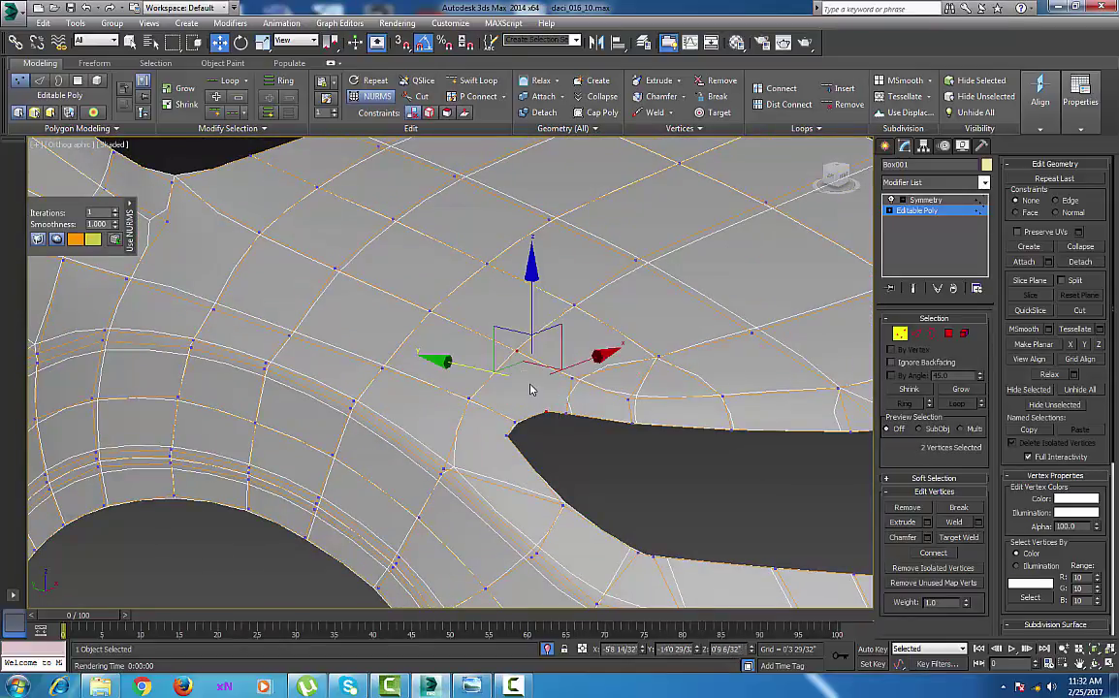
{"action": "left_click", "coordinate": [508, 432]}
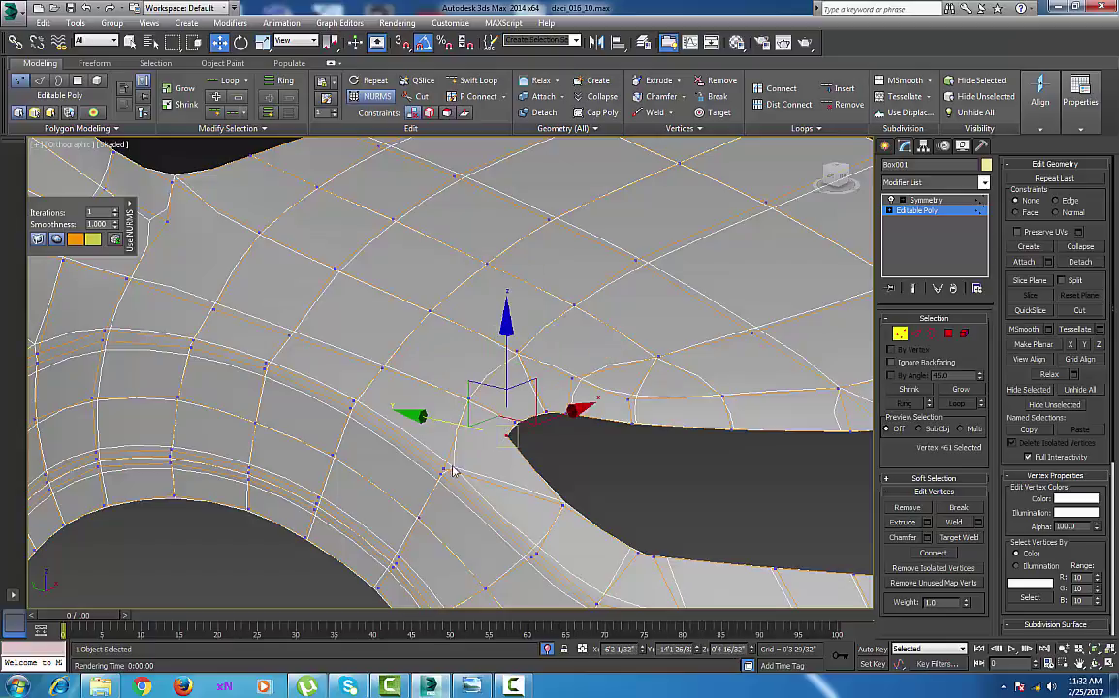
{"action": "left_click", "coordinate": [445, 472], "text": "ctrl"}
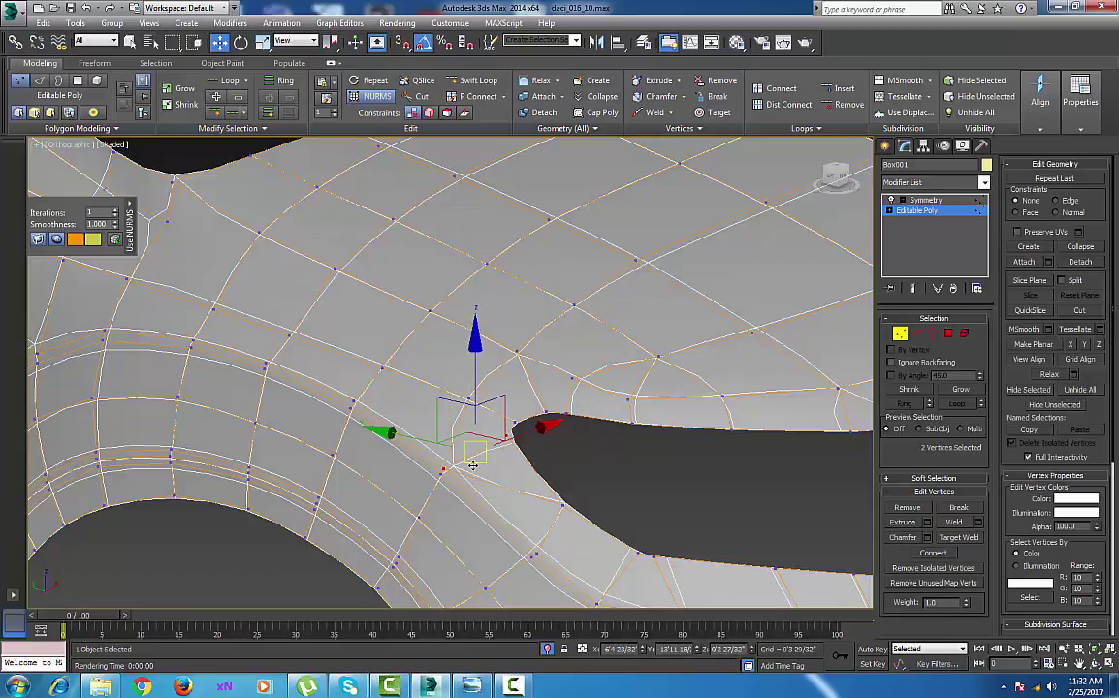
Cut an edge from the upper line of the central bumper strip to the rim vertex just past the headlight opening's notch.
{"action": "middle_click_drag", "start_coordinate": [503, 477], "coordinate": [445, 466]}
{"action": "middle_click_drag", "start_coordinate": [527, 458], "coordinate": [462, 412]}
{"action": "scroll", "coordinate": [450, 439], "scroll_direction": "down", "scroll_amount": 3}
{"action": "scroll", "coordinate": [589, 488], "scroll_direction": "up", "scroll_amount": 5}
{"action": "scroll", "coordinate": [558, 468], "scroll_direction": "up", "scroll_amount": 2}
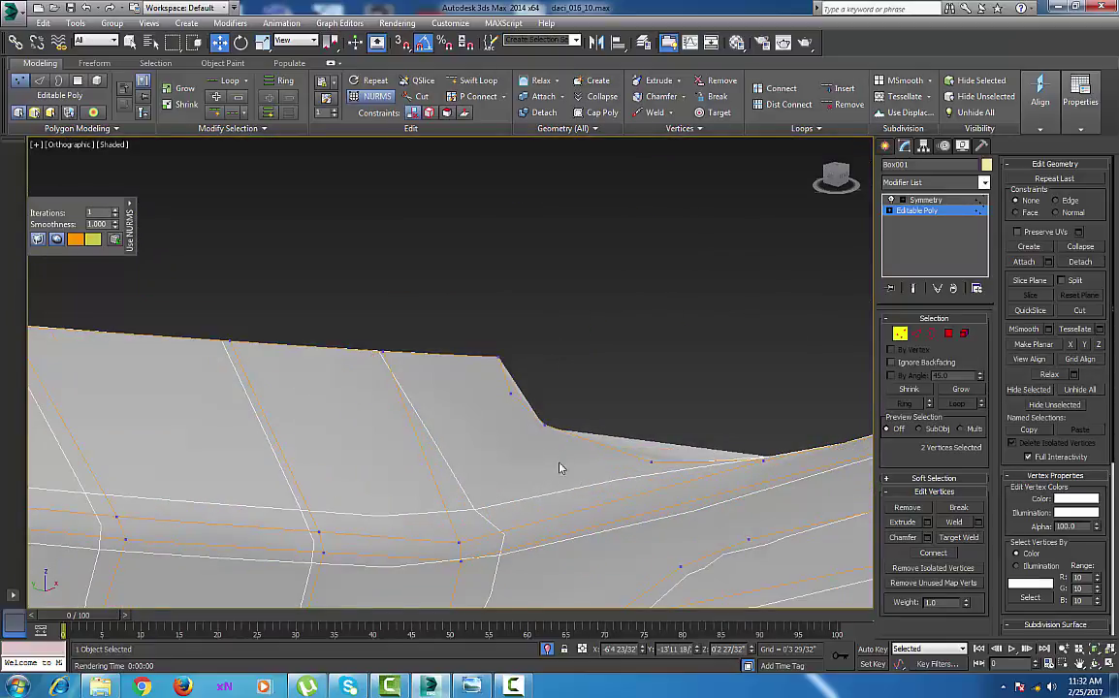
{"action": "left_click", "coordinate": [548, 427]}
{"action": "middle_click_drag", "start_coordinate": [527, 468], "coordinate": [513, 448]}
{"action": "scroll", "coordinate": [510, 434], "scroll_direction": "down", "scroll_amount": 4}
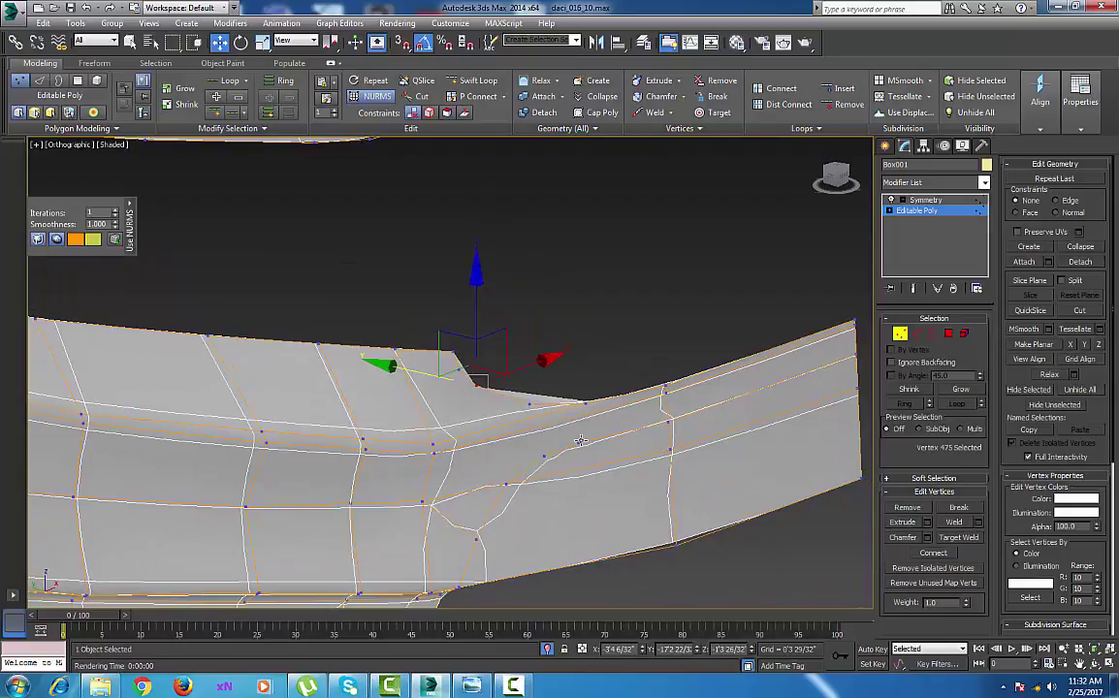
{"action": "right_click", "coordinate": [579, 440]}
{"action": "left_click", "coordinate": [564, 316]}
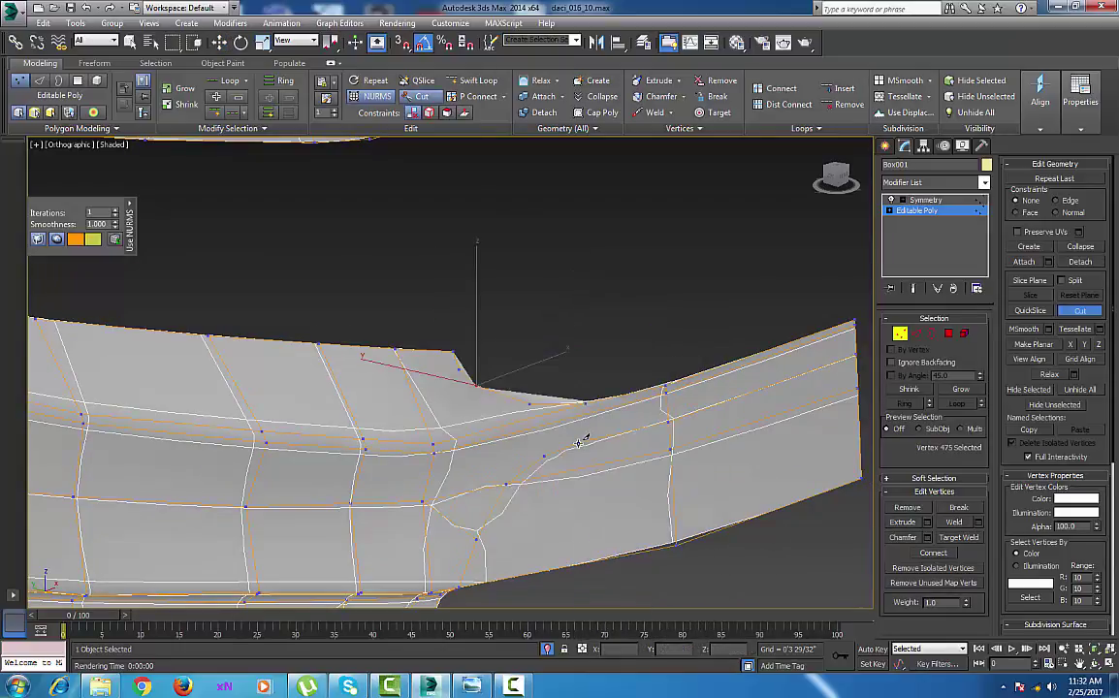
{"action": "left_click", "coordinate": [579, 442]}
{"action": "left_click", "coordinate": [584, 415]}
{"action": "left_click", "coordinate": [585, 404]}
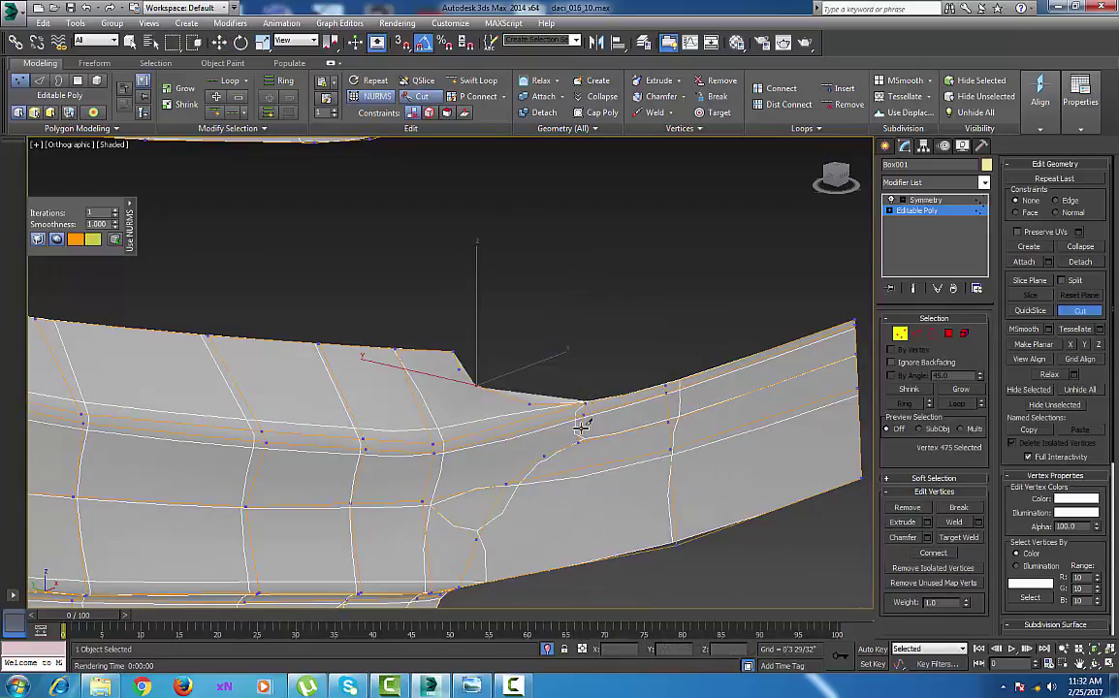
Cut two more edges from the diagonal bumper line's vertices to the rim vertices along the curved notch.
{"action": "left_click", "coordinate": [544, 456]}
{"action": "left_click", "coordinate": [528, 404]}
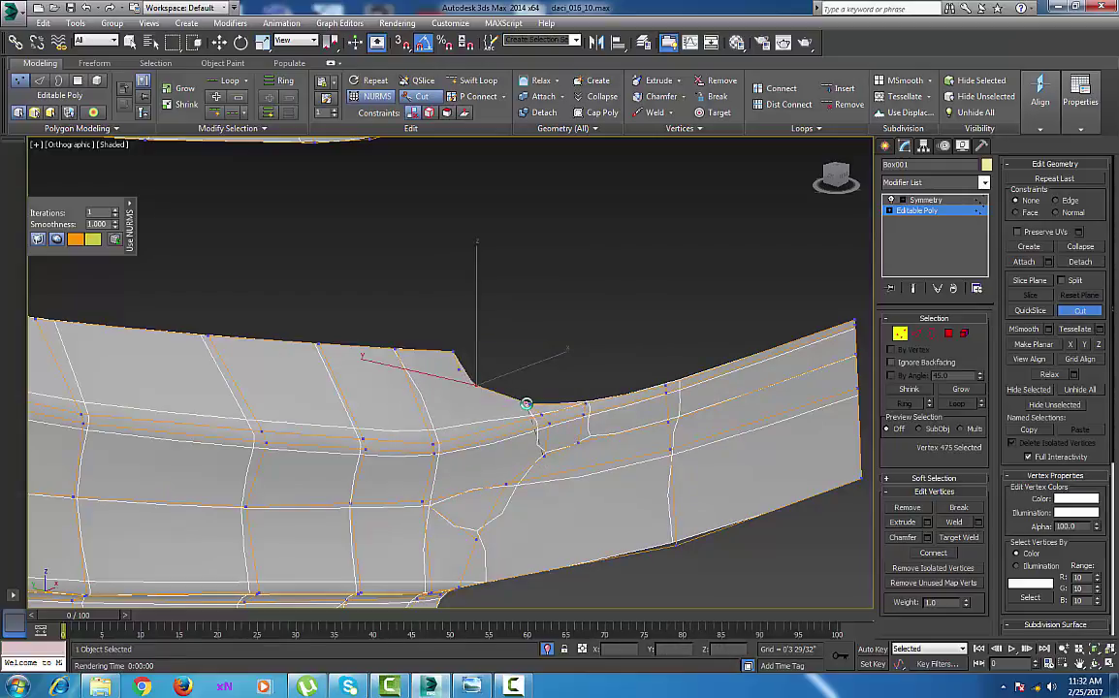
{"action": "left_click", "coordinate": [505, 485]}
{"action": "left_click", "coordinate": [487, 439]}
{"action": "left_click", "coordinate": [483, 428]}
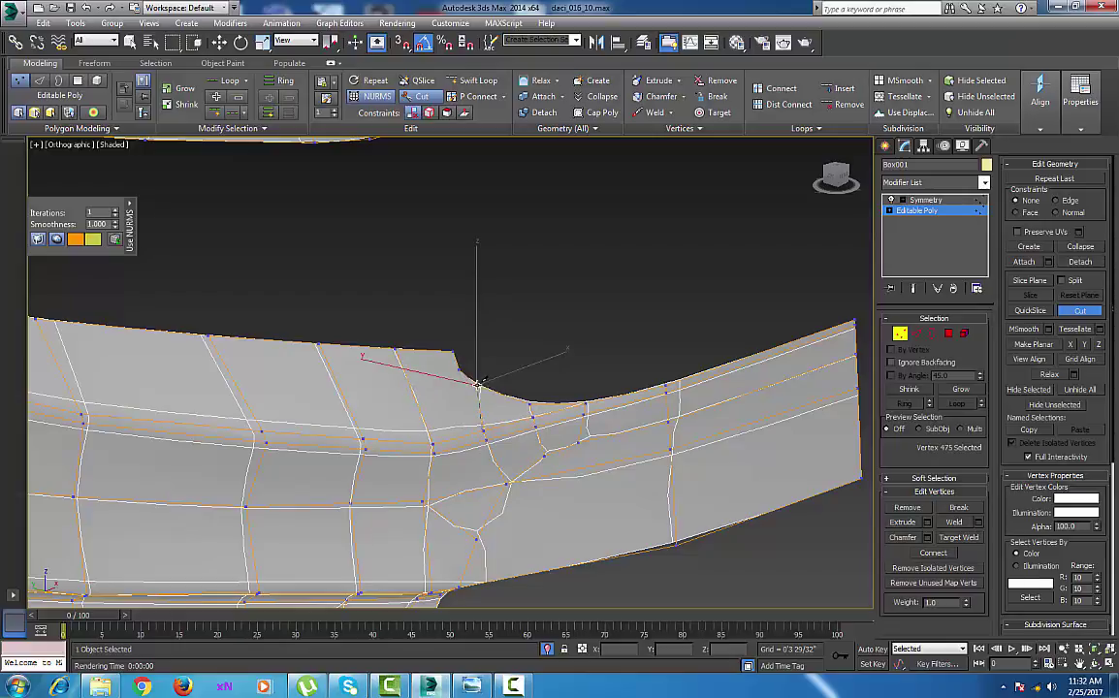
Cut a support line from the notch through the bumper edges, parallel to the headlight opening's lower rim.
{"action": "middle_click_drag", "start_coordinate": [390, 443], "coordinate": [546, 461]}
{"action": "scroll", "coordinate": [651, 473], "scroll_direction": "down", "scroll_amount": 3}
{"action": "scroll", "coordinate": [548, 460], "scroll_direction": "up", "scroll_amount": 4}
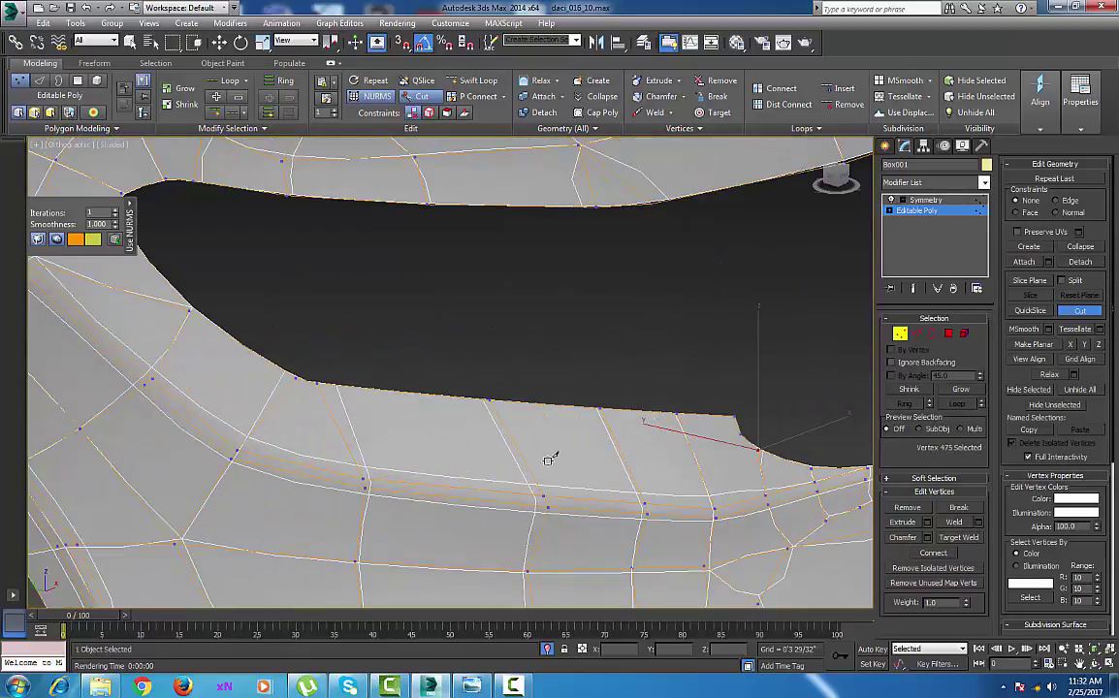
{"action": "left_click", "coordinate": [741, 434]}
{"action": "left_click", "coordinate": [688, 442]}
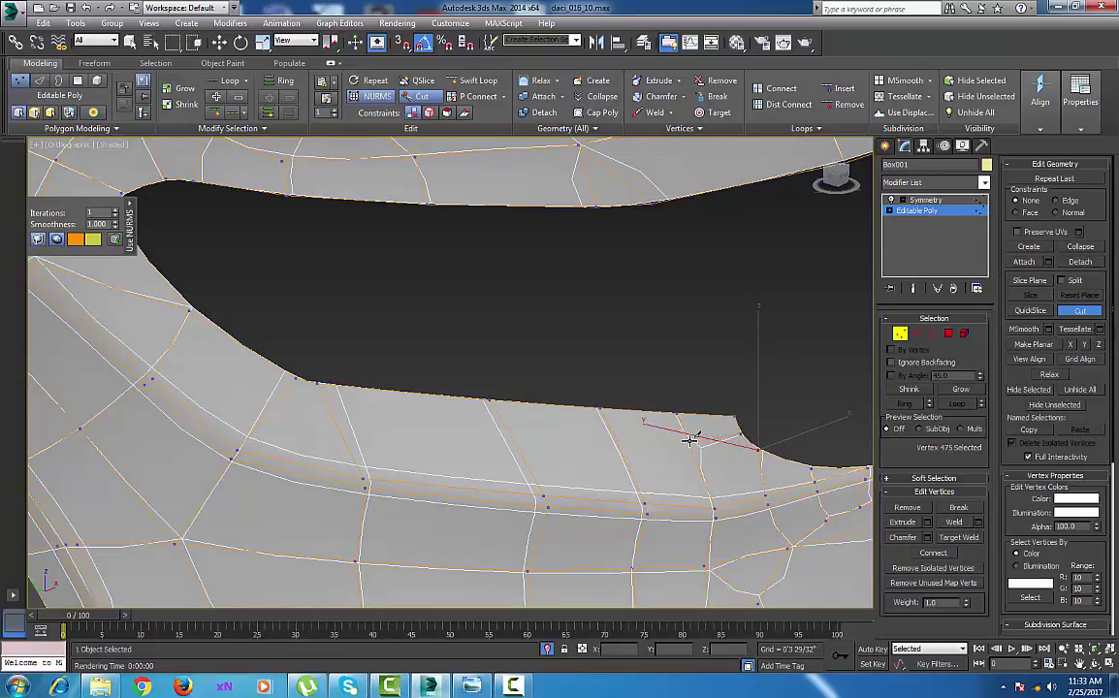
{"action": "left_click", "coordinate": [615, 438]}
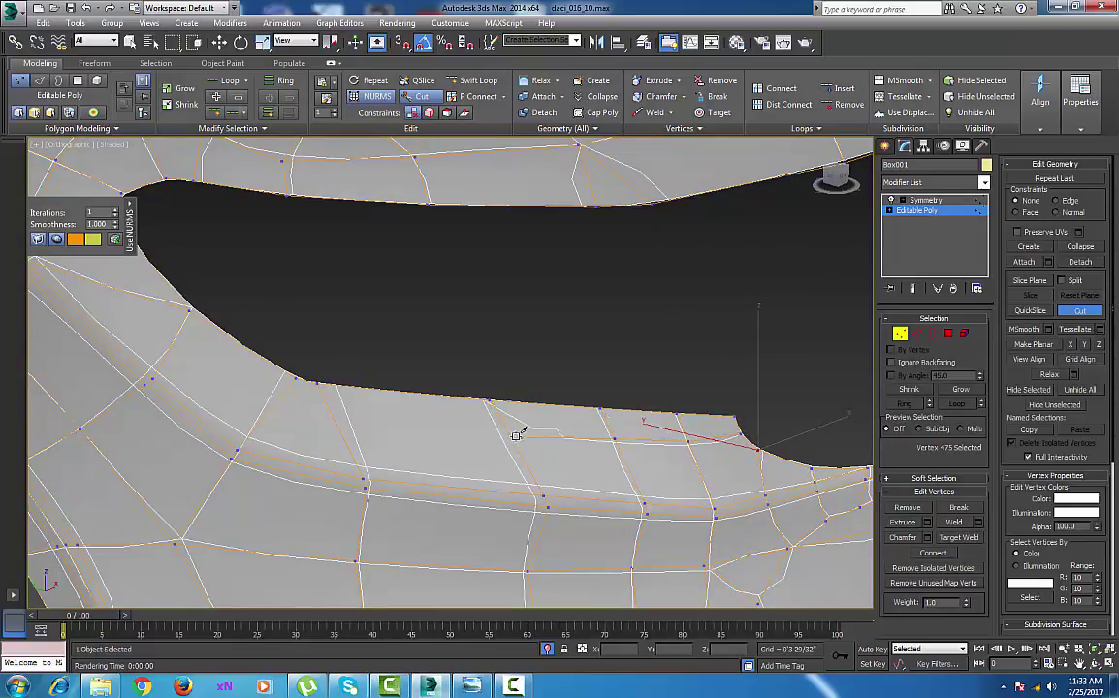
{"action": "left_click", "coordinate": [510, 432]}
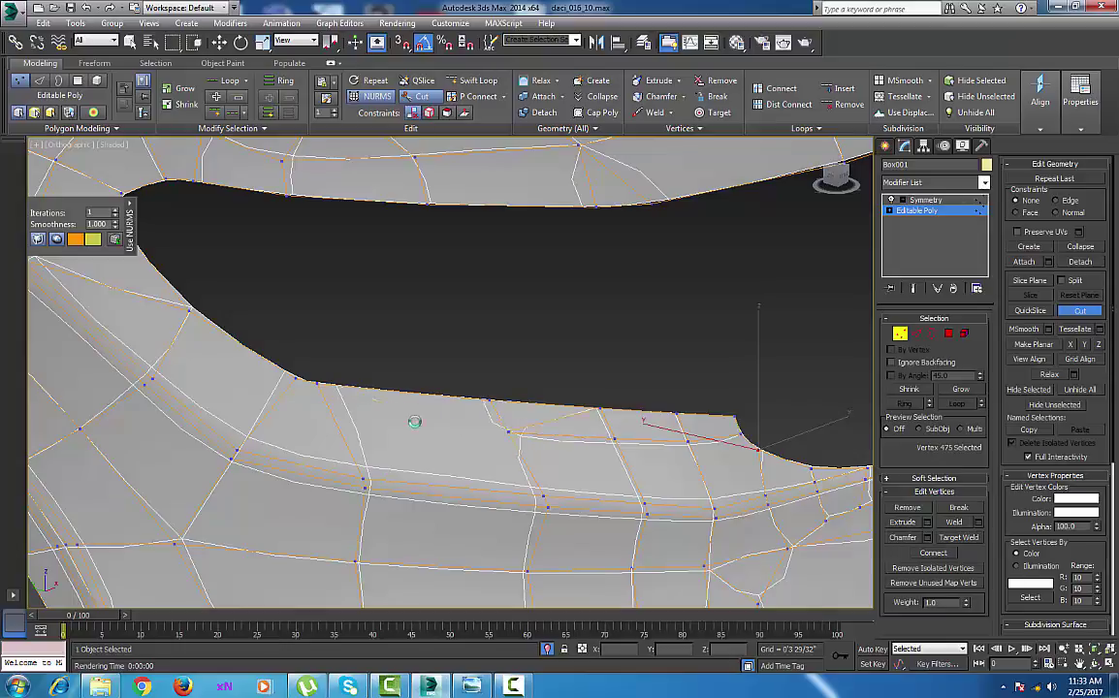
{"action": "left_click", "coordinate": [333, 414]}
{"action": "left_click", "coordinate": [278, 401]}
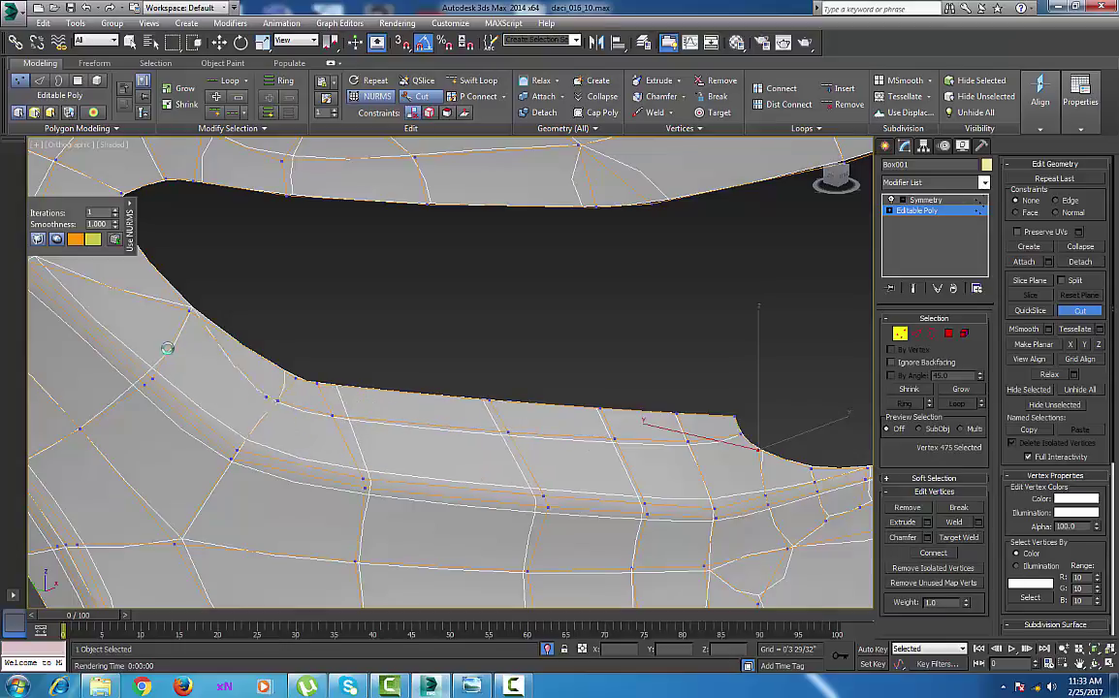
Continue the support cut up around the headlight opening's rear corner to the hood side.
{"action": "left_click", "coordinate": [176, 336]}
{"action": "left_click", "coordinate": [151, 299]}
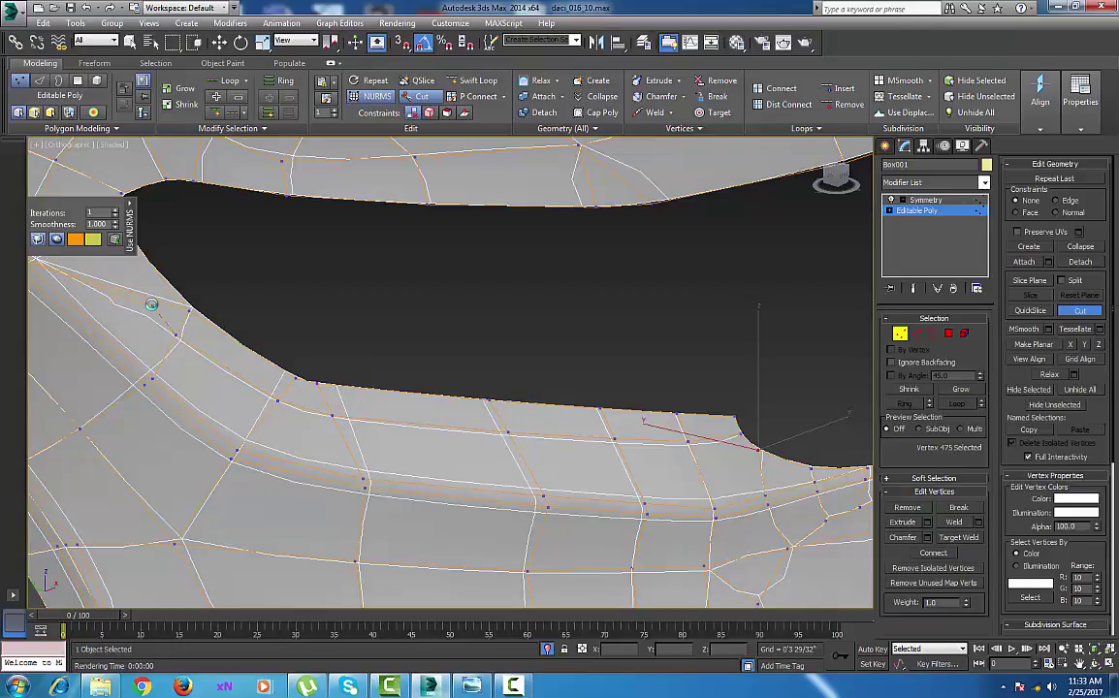
{"action": "left_click", "coordinate": [144, 283]}
{"action": "middle_click_drag", "start_coordinate": [313, 419], "coordinate": [383, 459]}
{"action": "left_click", "coordinate": [340, 405]}
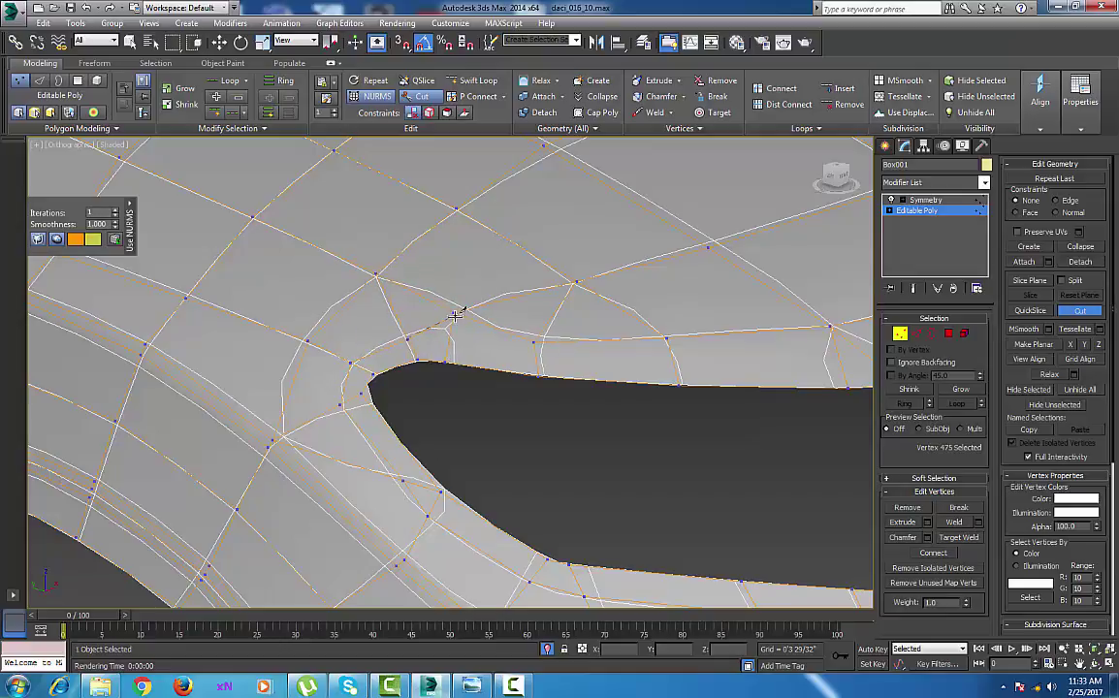
{"action": "left_click", "coordinate": [453, 316]}
{"action": "middle_click_drag", "start_coordinate": [449, 399], "coordinate": [456, 406]}
Slide the support line vertex above the headlight opening's rear corner slightly, using the Edge constraint.
{"action": "right_click", "coordinate": [455, 405]}
{"action": "left_click", "coordinate": [415, 348]}
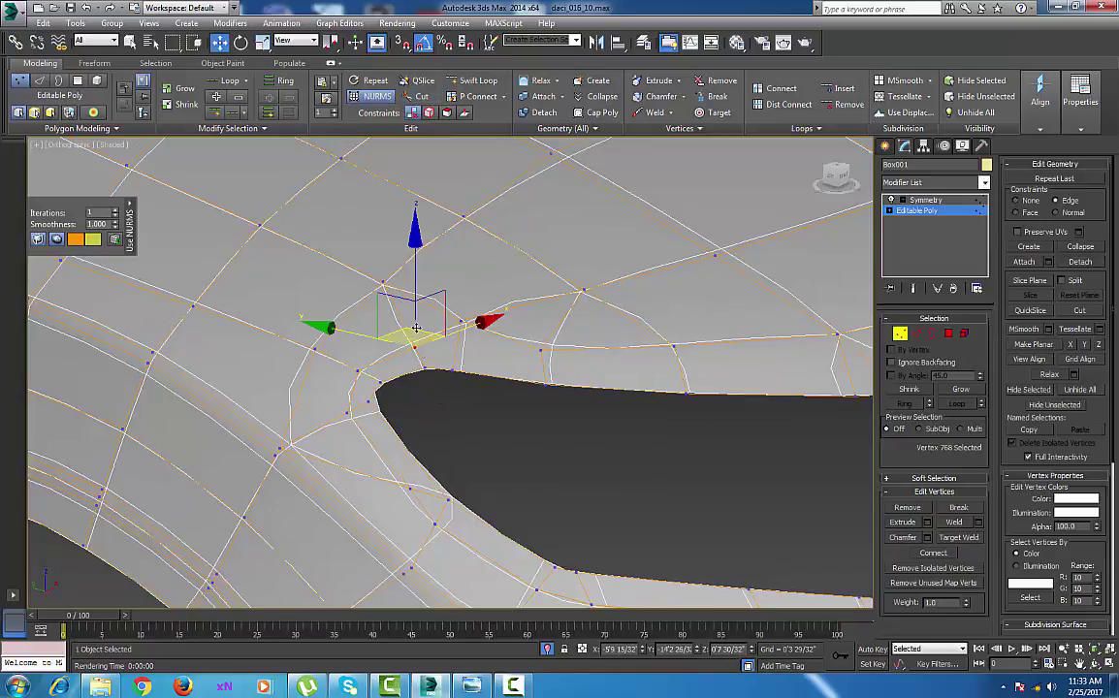
{"action": "left_click_drag", "start_coordinate": [411, 327], "coordinate": [414, 326]}
{"action": "middle_click_drag", "start_coordinate": [472, 418], "coordinate": [426, 415]}
{"action": "scroll", "coordinate": [467, 420], "scroll_direction": "down", "scroll_amount": 4}
{"action": "middle_click_drag", "start_coordinate": [495, 460], "coordinate": [442, 436]}
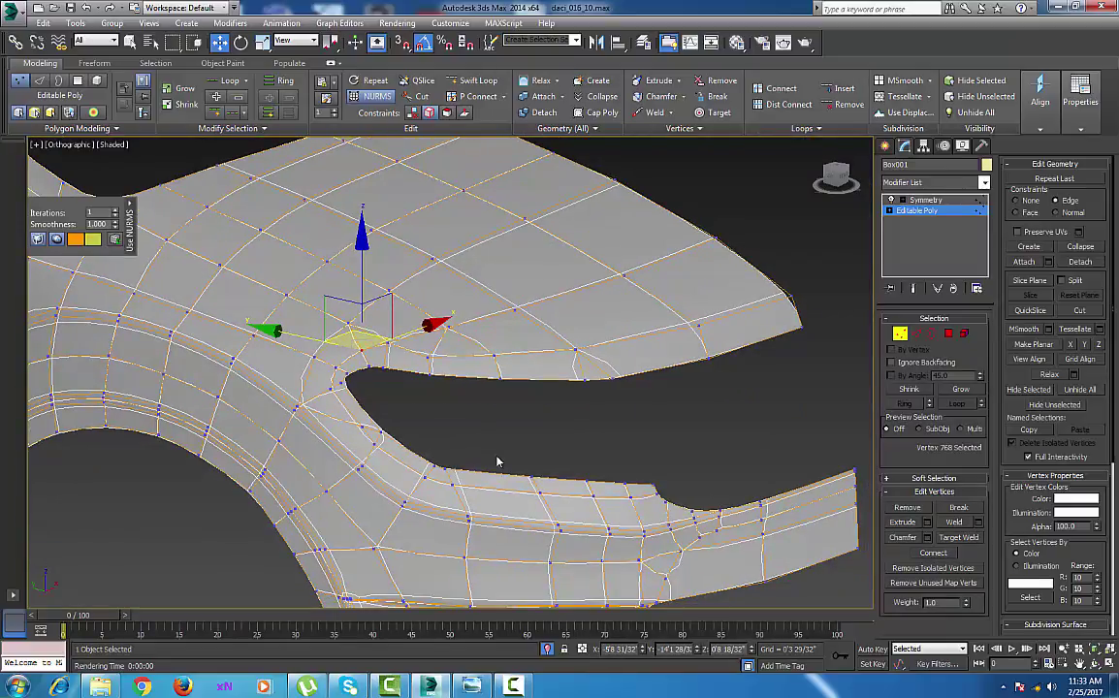
Check the new support line along the headlight rim and turn off NURMS smoothing for the body mesh.
{"action": "scroll", "coordinate": [497, 462], "scroll_direction": "up", "scroll_amount": 2}
{"action": "middle_click_drag", "start_coordinate": [557, 506], "coordinate": [513, 476]}
{"action": "middle_click_drag", "start_coordinate": [627, 510], "coordinate": [600, 490]}
{"action": "scroll", "coordinate": [576, 494], "scroll_direction": "up", "scroll_amount": 2}
{"action": "scroll", "coordinate": [599, 490], "scroll_direction": "down", "scroll_amount": 2}
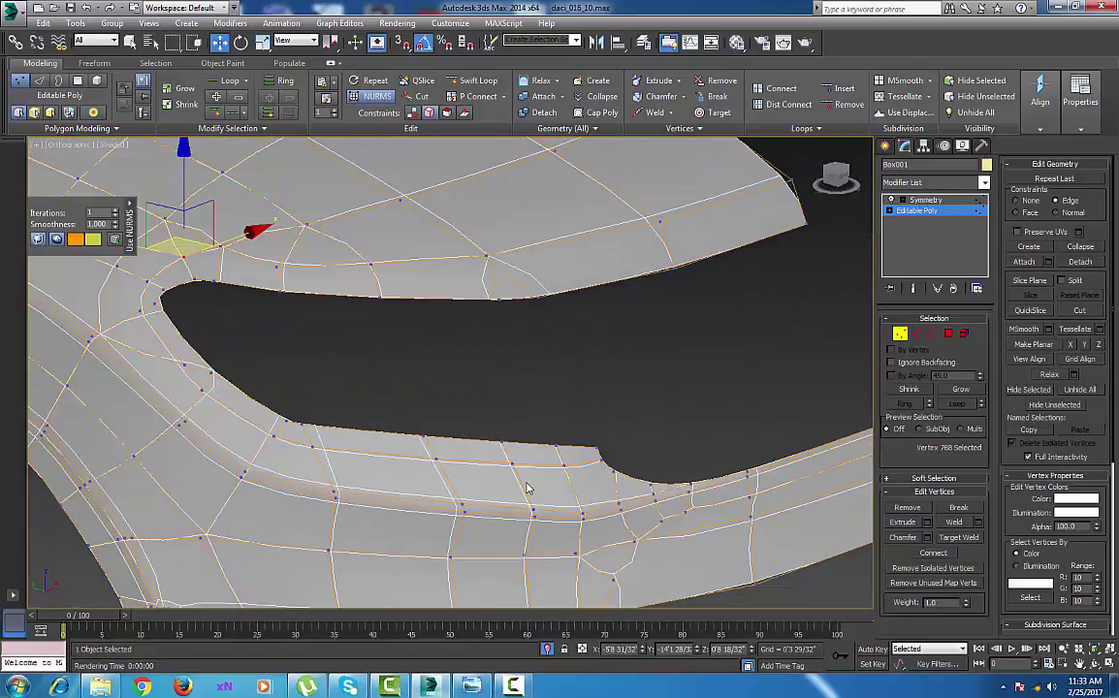
{"action": "middle_click_drag", "start_coordinate": [527, 487], "coordinate": [485, 442]}
{"action": "right_click", "coordinate": [505, 462]}
{"action": "left_click", "coordinate": [467, 283]}
{"action": "scroll", "coordinate": [490, 442], "scroll_direction": "down", "scroll_amount": 4}
{"action": "scroll", "coordinate": [566, 467], "scroll_direction": "up", "scroll_amount": 6}
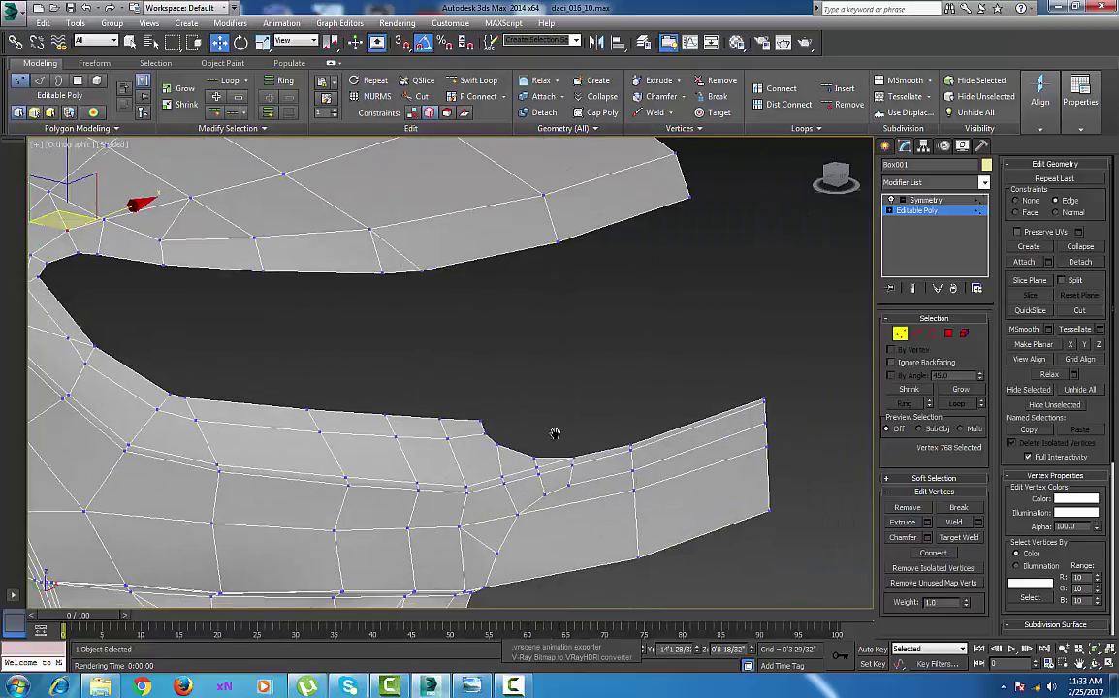
Cut a lengthwise line across the central bumper strip from the lower diagonal vertex to the body's centre edge.
{"action": "right_click", "coordinate": [557, 453]}
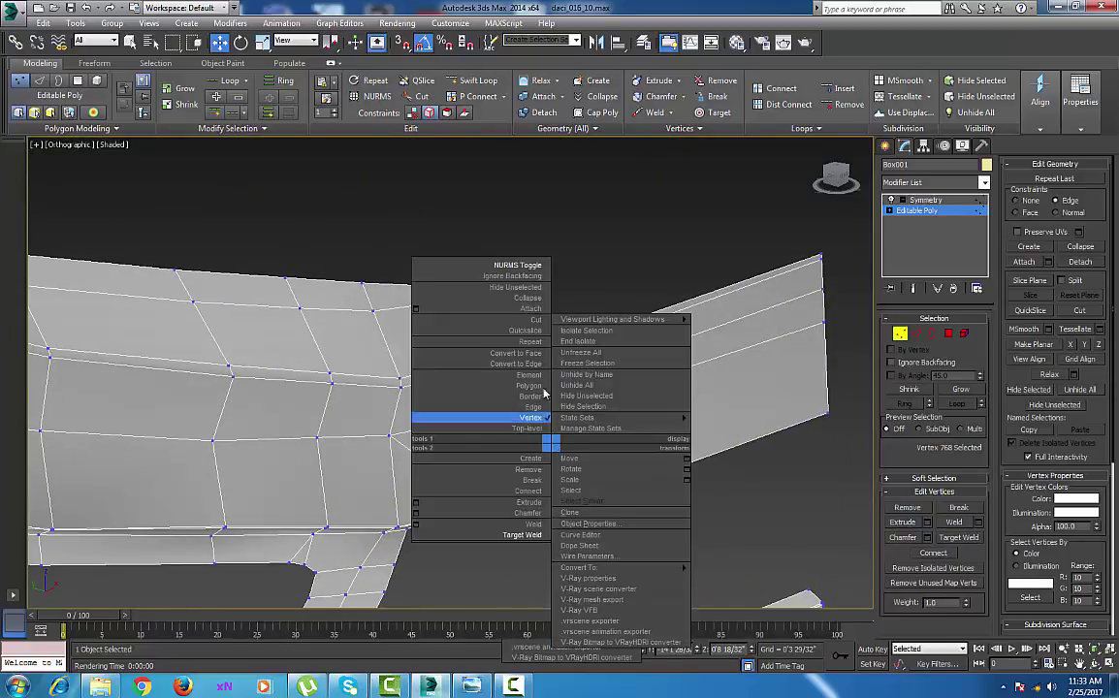
{"action": "left_click", "coordinate": [488, 295]}
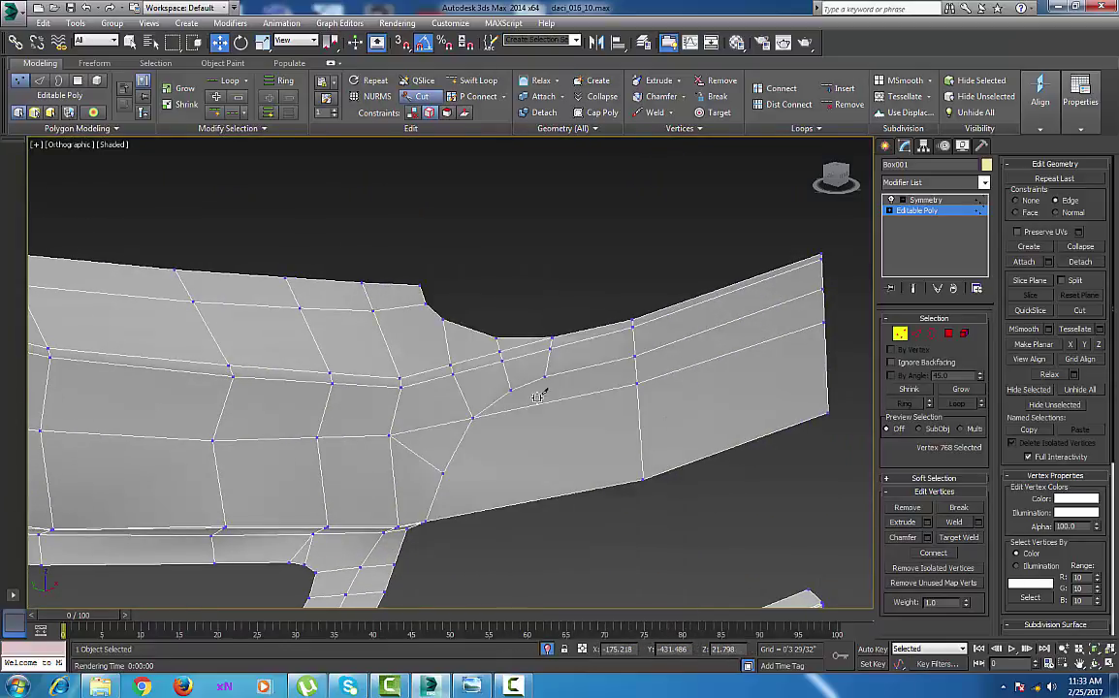
{"action": "left_click", "coordinate": [444, 474]}
{"action": "left_click", "coordinate": [641, 436]}
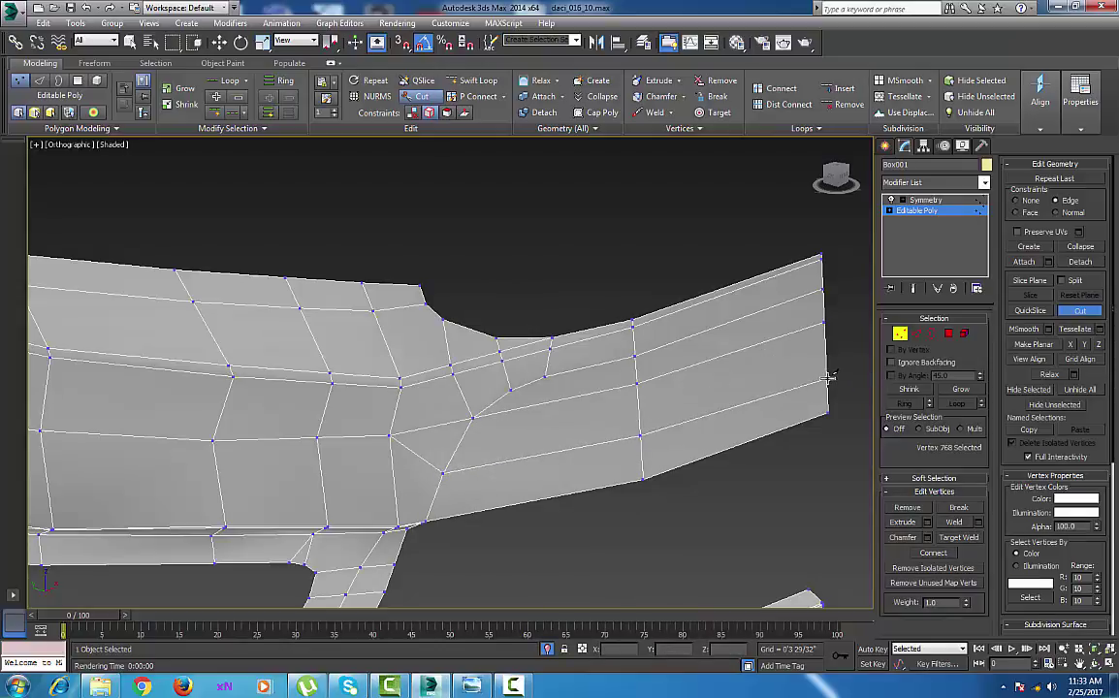
{"action": "left_click", "coordinate": [828, 379]}
{"action": "right_click", "coordinate": [827, 379]}
Extend the lengthwise cut over the fog light opening through the vertical edges to the line junction near the wheel arch.
{"action": "middle_click_drag", "start_coordinate": [438, 458], "coordinate": [691, 438]}
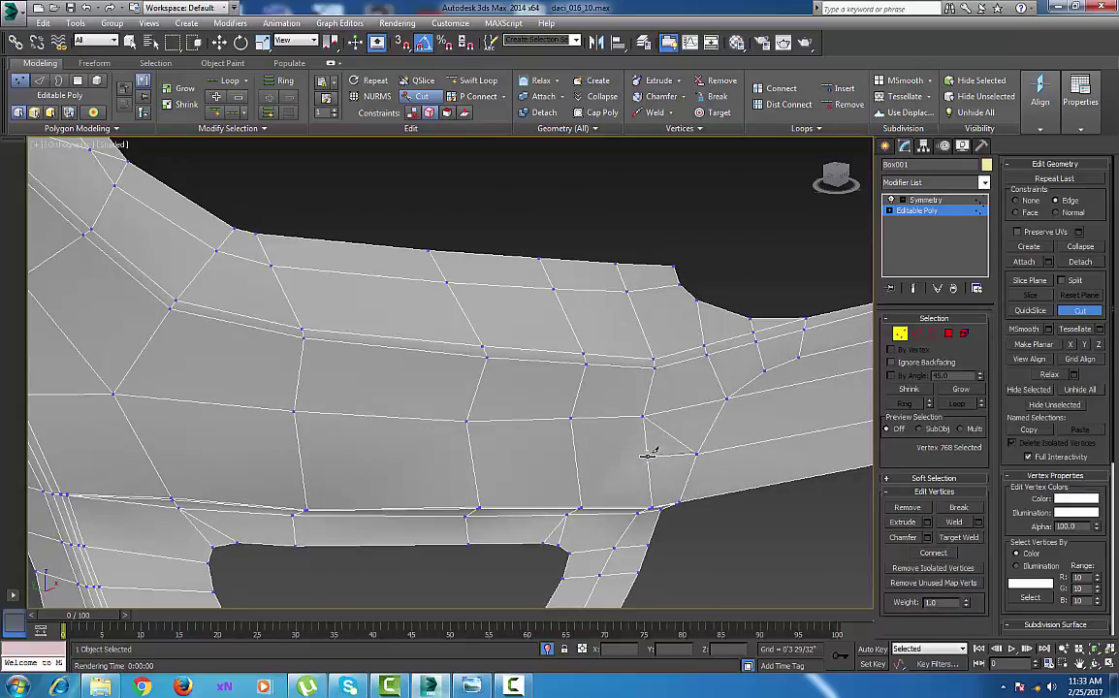
{"action": "left_click", "coordinate": [574, 456]}
{"action": "left_click", "coordinate": [472, 457]}
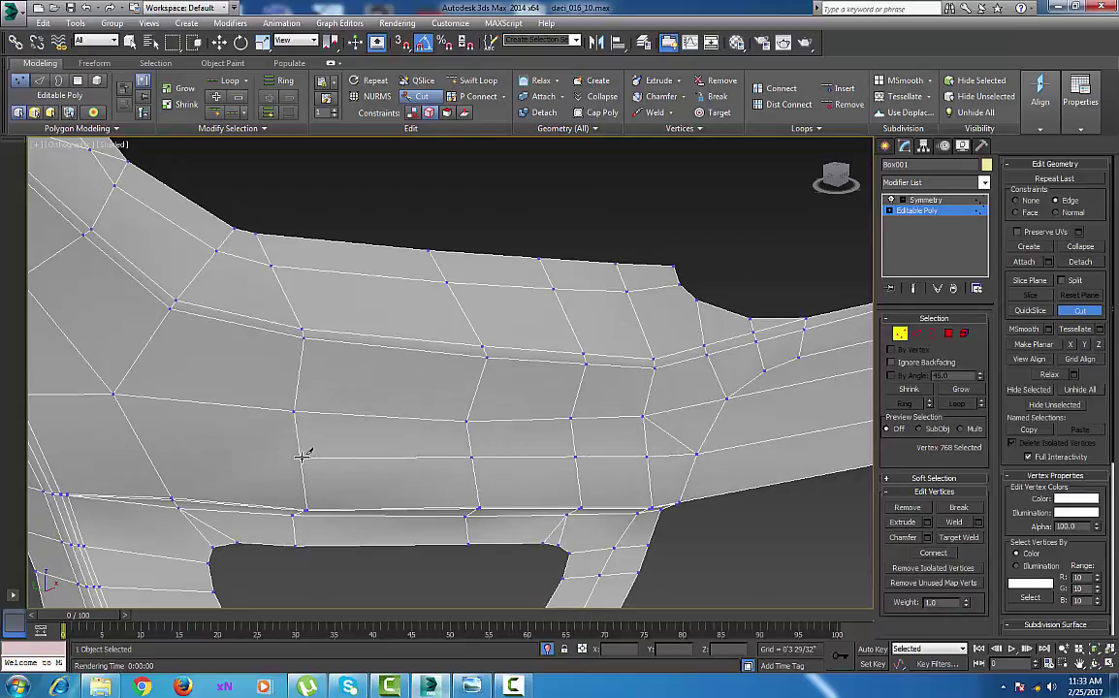
{"action": "left_click", "coordinate": [301, 457]}
{"action": "middle_click_drag", "start_coordinate": [349, 458], "coordinate": [613, 474]}
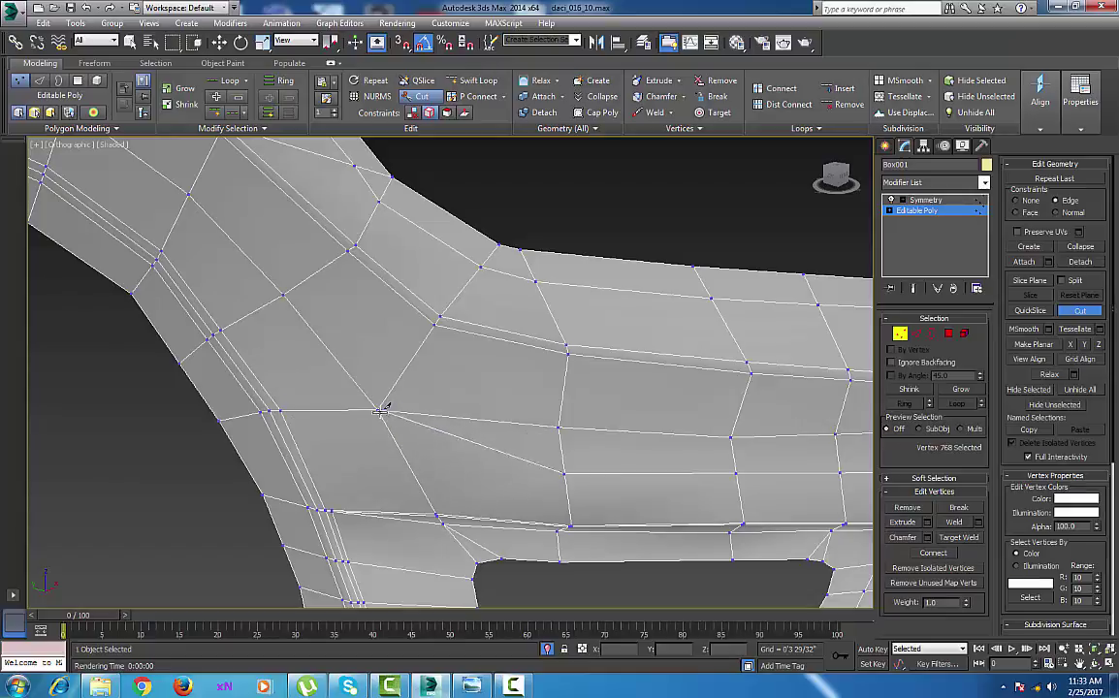
Remove the diagonal edge above the inner strut between the two lengthwise bumper lines.
{"action": "middle_click_drag", "start_coordinate": [741, 493], "coordinate": [502, 480]}
{"action": "scroll", "coordinate": [674, 480], "scroll_direction": "down", "scroll_amount": 3}
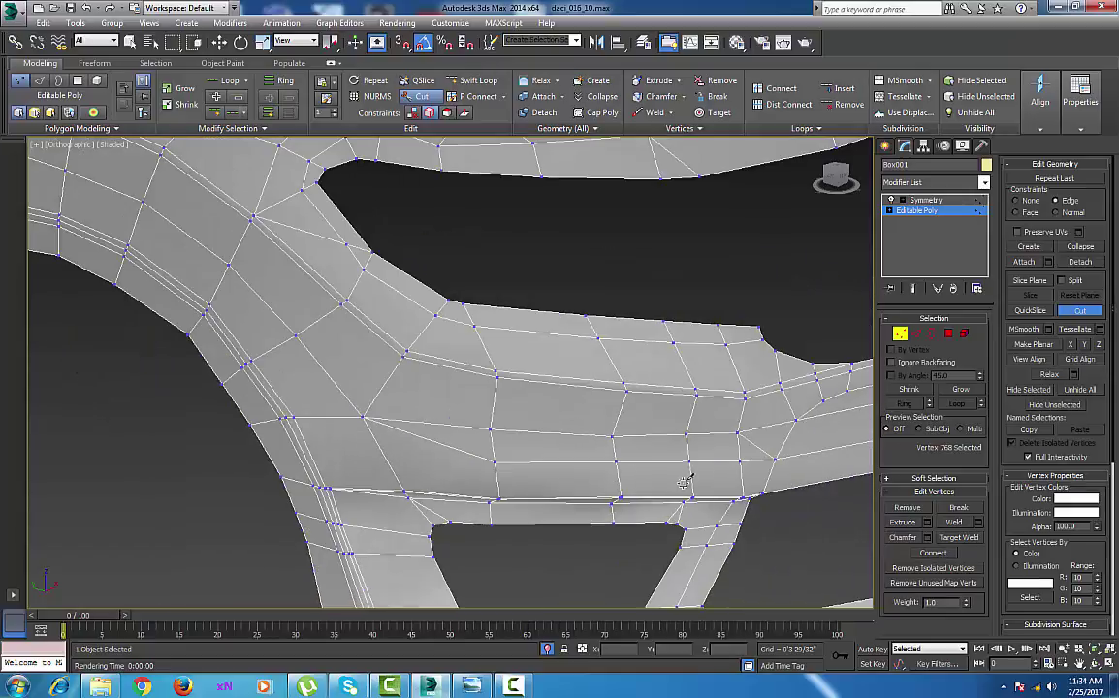
{"action": "middle_click_drag", "start_coordinate": [674, 480], "coordinate": [629, 497], "text": "alt"}
{"action": "scroll", "coordinate": [642, 492], "scroll_direction": "up", "scroll_amount": 3}
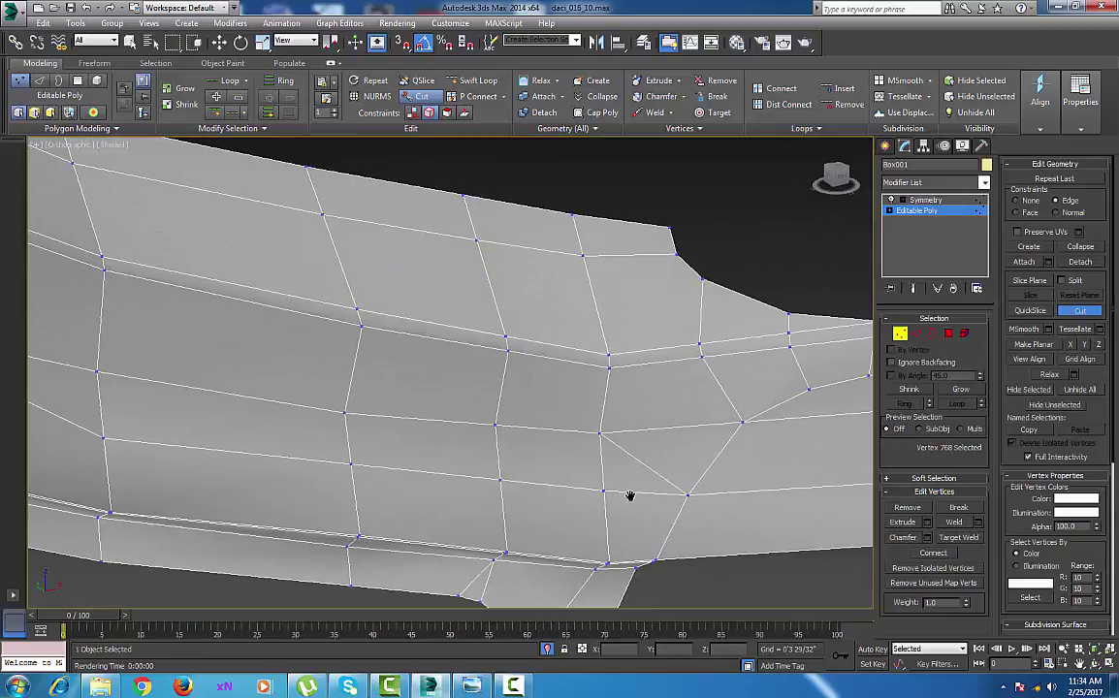
{"action": "right_click", "coordinate": [633, 500]}
{"action": "key", "text": "2"}
{"action": "left_click", "coordinate": [671, 481]}
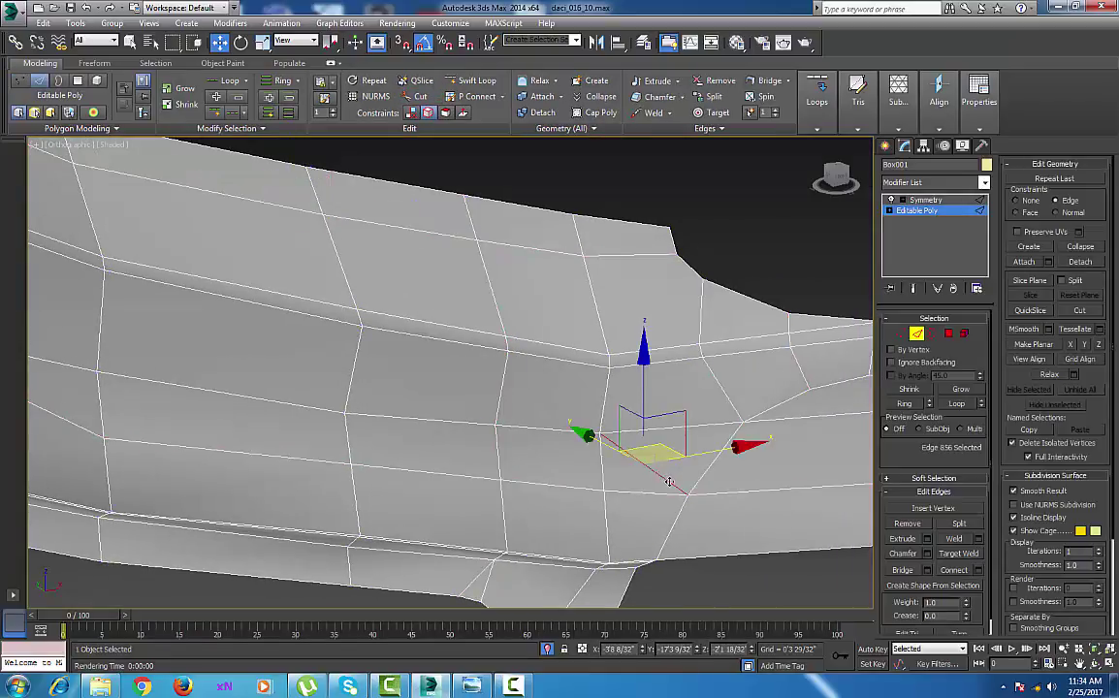
{"action": "key", "text": "BackSpace"}
Cut a vertical line across the central bumper strip from the inner vertex of the curved edge flow down to the lower border.
{"action": "middle_click_drag", "start_coordinate": [682, 459], "coordinate": [530, 438]}
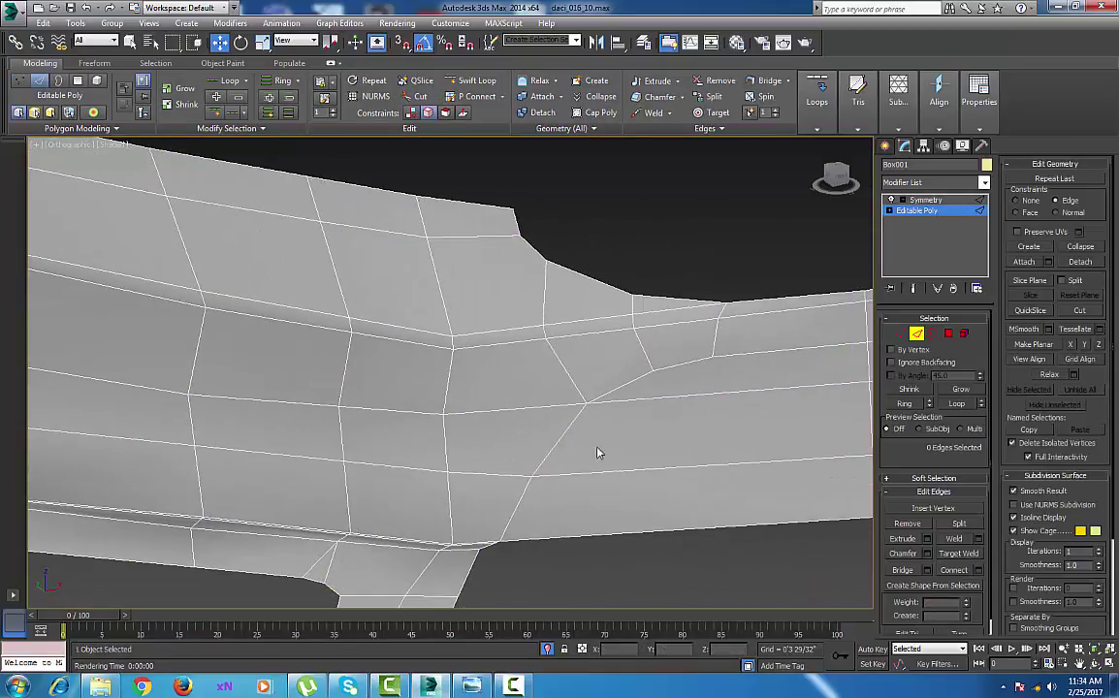
{"action": "middle_click_drag", "start_coordinate": [625, 453], "coordinate": [517, 436]}
{"action": "scroll", "coordinate": [528, 440], "scroll_direction": "down", "scroll_amount": 3}
{"action": "scroll", "coordinate": [558, 442], "scroll_direction": "up", "scroll_amount": 2}
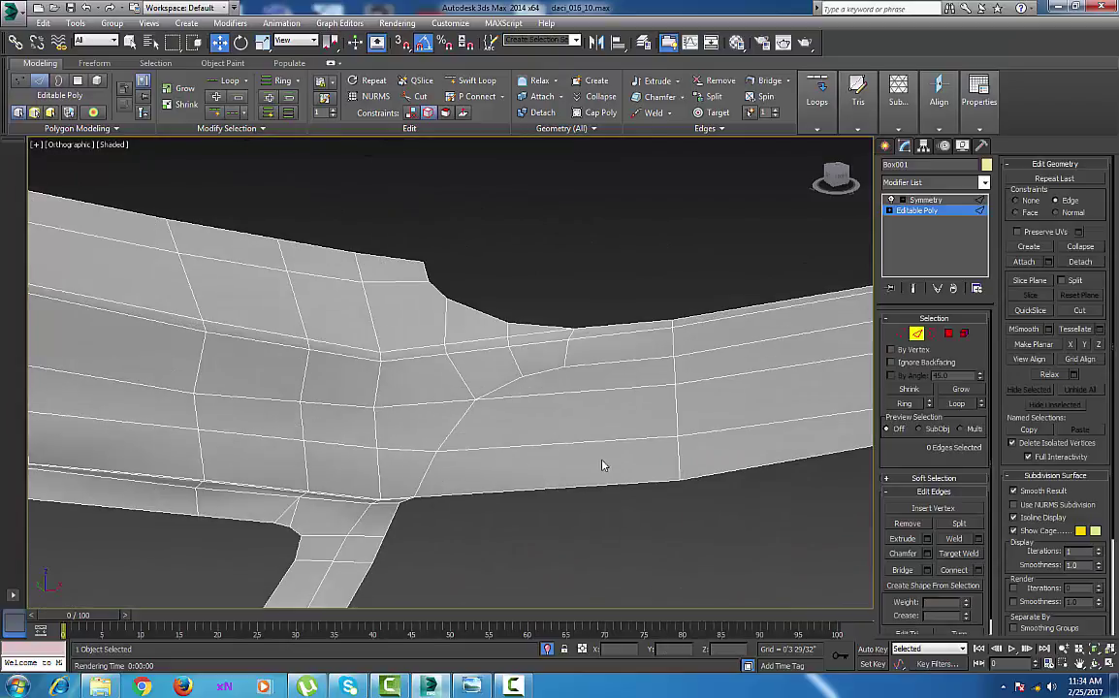
{"action": "left_click", "coordinate": [902, 337]}
{"action": "scroll", "coordinate": [639, 409], "scroll_direction": "up", "scroll_amount": 3}
{"action": "middle_click_drag", "start_coordinate": [639, 408], "coordinate": [725, 374]}
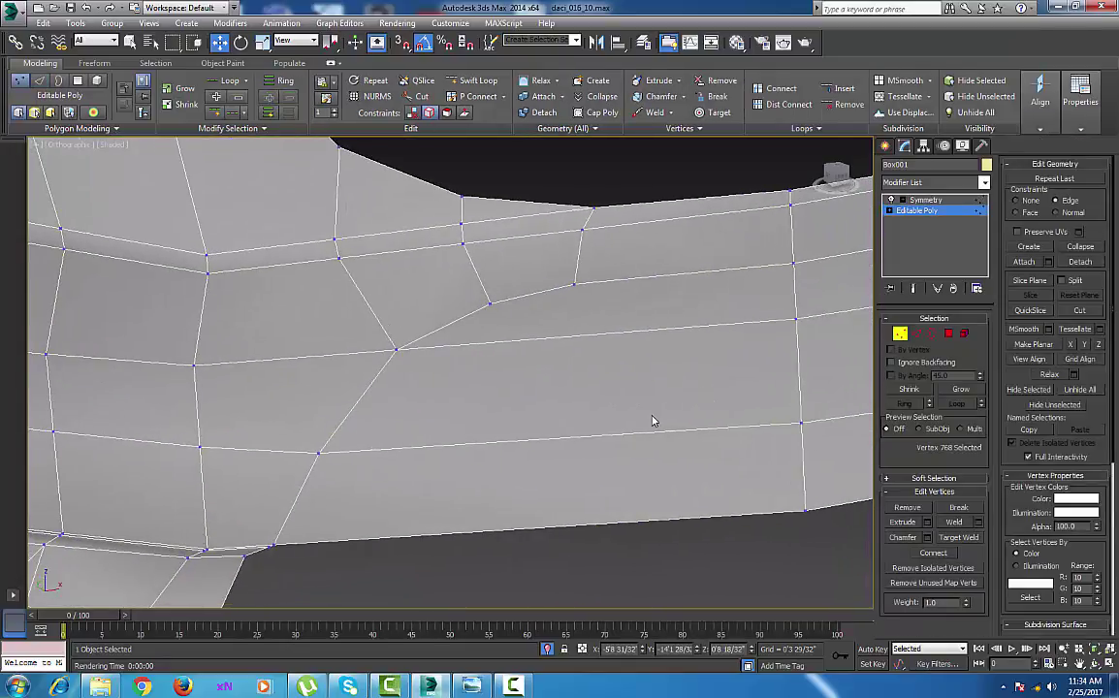
{"action": "right_click", "coordinate": [603, 365]}
{"action": "left_click", "coordinate": [588, 243]}
{"action": "right_click", "coordinate": [603, 361]}
{"action": "left_click", "coordinate": [587, 240]}
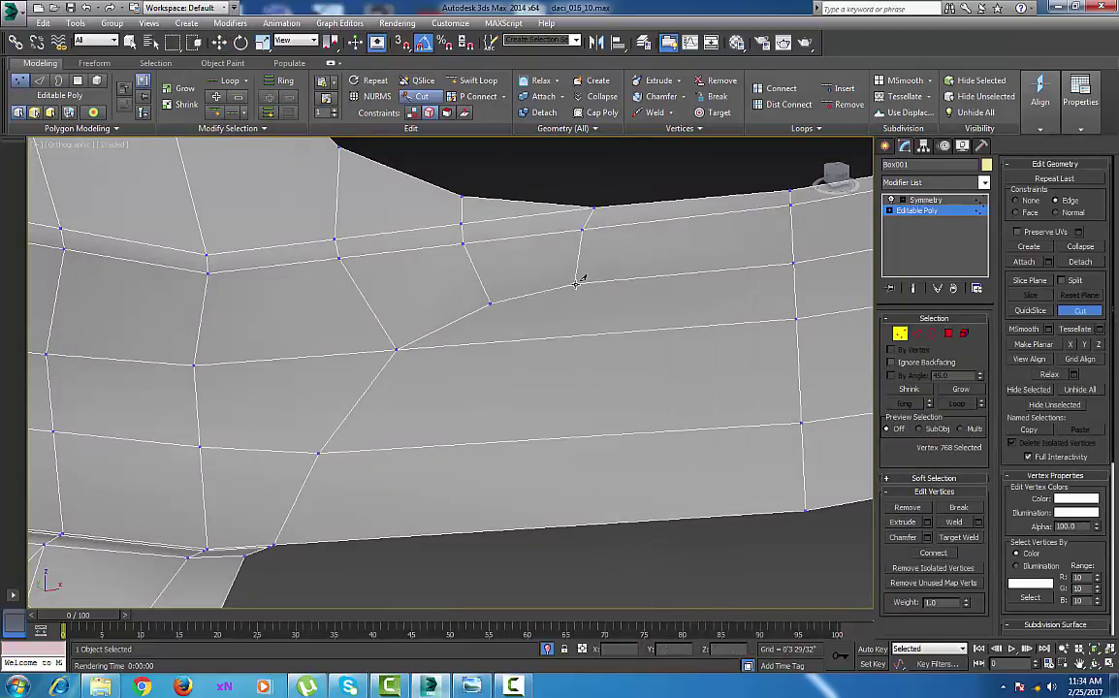
{"action": "left_click", "coordinate": [574, 286]}
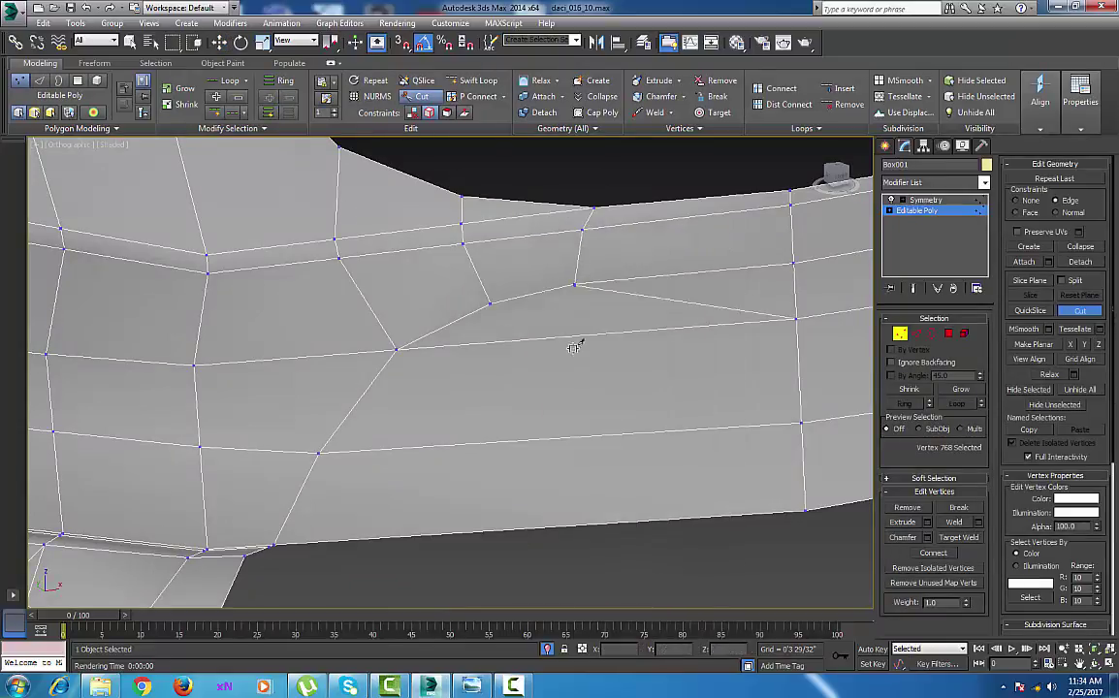
{"action": "left_click", "coordinate": [587, 525]}
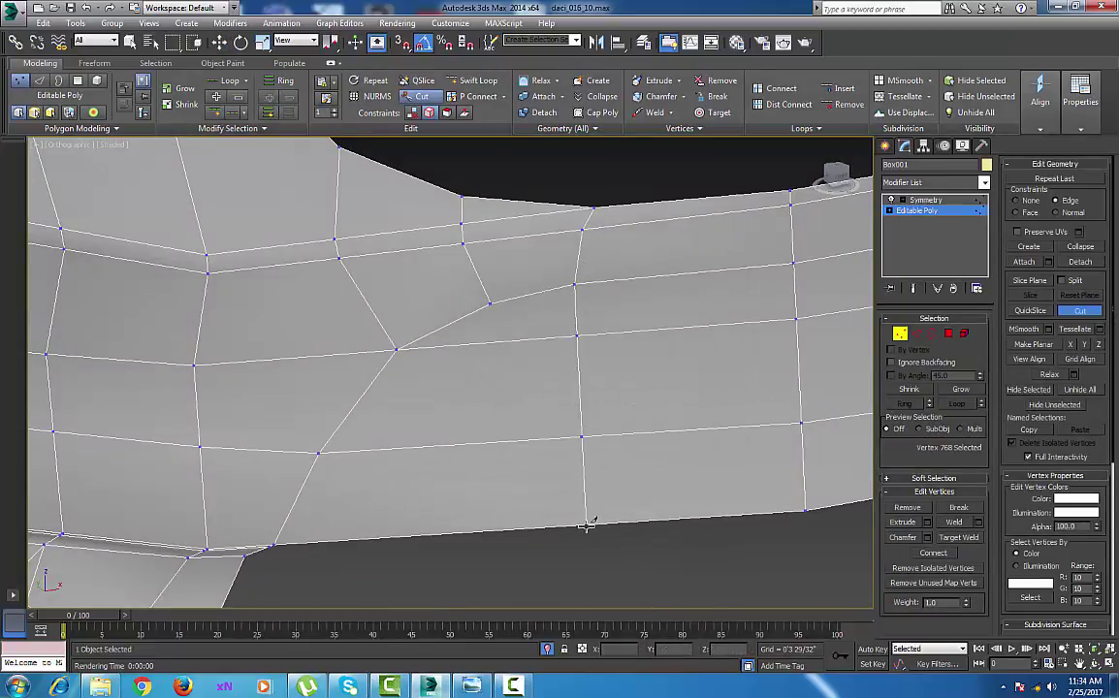
Cut two more vertical lines from the remaining curved-line vertices to the strip's lower border.
{"action": "left_click", "coordinate": [490, 304]}
{"action": "left_click", "coordinate": [511, 531]}
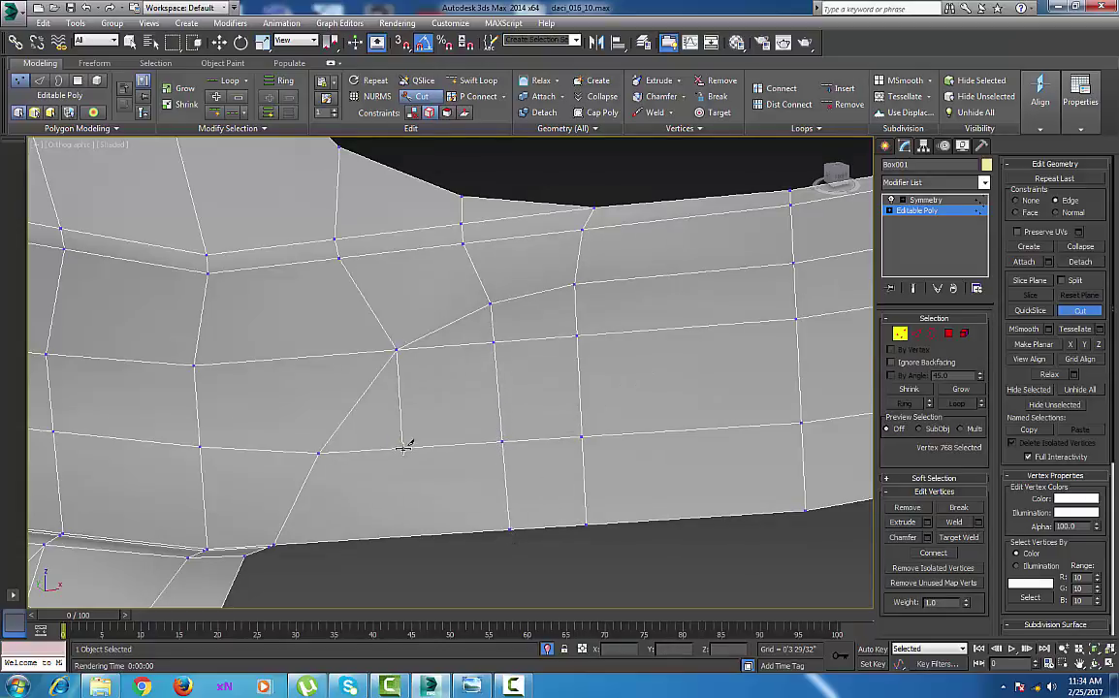
{"action": "left_click", "coordinate": [405, 538]}
Insert a vertical edge loop with Swift Loop midway along the widest segment of the upper bumper strip, near the body's centre.
{"action": "middle_click_drag", "start_coordinate": [737, 399], "coordinate": [470, 435]}
{"action": "scroll", "coordinate": [615, 420], "scroll_direction": "down", "scroll_amount": 4}
{"action": "left_click", "coordinate": [475, 82]}
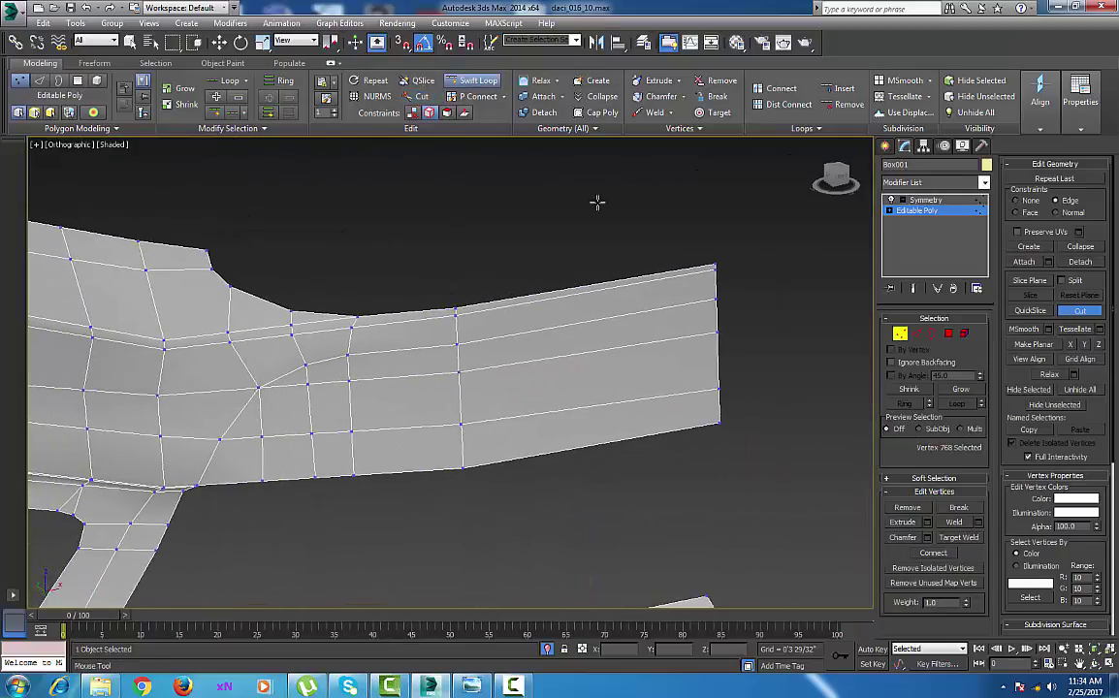
{"action": "left_click", "coordinate": [589, 317]}
{"action": "right_click", "coordinate": [590, 319]}
Set the constraint to None and shift the vertex column at the upper bumper strip's bend slightly along the Y axis.
{"action": "middle_click_drag", "start_coordinate": [603, 373], "coordinate": [643, 365]}
{"action": "scroll", "coordinate": [592, 407], "scroll_direction": "down", "scroll_amount": 4}
{"action": "middle_click_drag", "start_coordinate": [589, 408], "coordinate": [615, 438]}
{"action": "scroll", "coordinate": [619, 393], "scroll_direction": "up", "scroll_amount": 4}
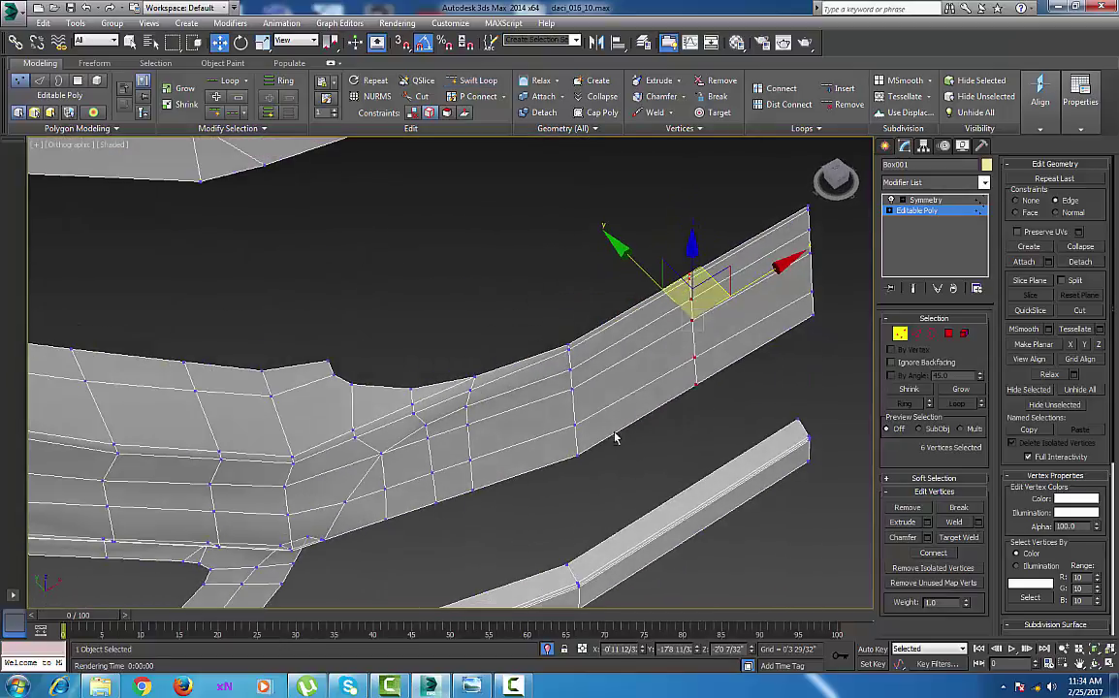
{"action": "left_click_drag", "start_coordinate": [614, 479], "coordinate": [615, 479]}
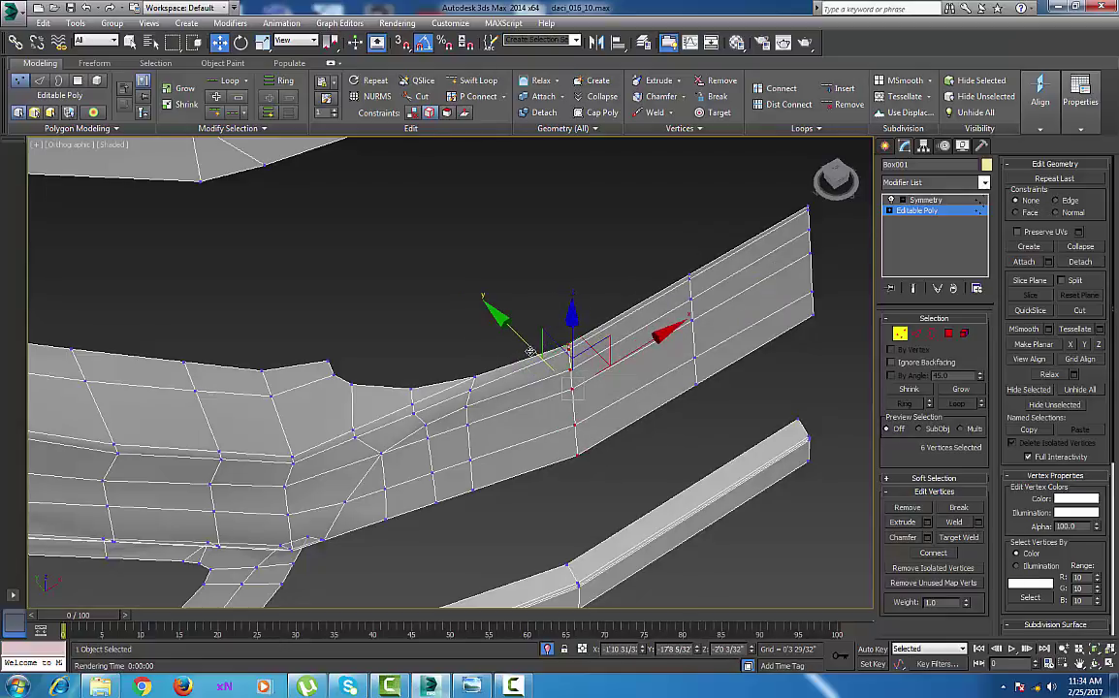
{"action": "left_click_drag", "start_coordinate": [534, 349], "coordinate": [534, 347]}
Insert four crosswise edge loops with Swift Loop along the lower bumper strip, two on either side of its bend.
{"action": "scroll", "coordinate": [620, 392], "scroll_direction": "down", "scroll_amount": 5}
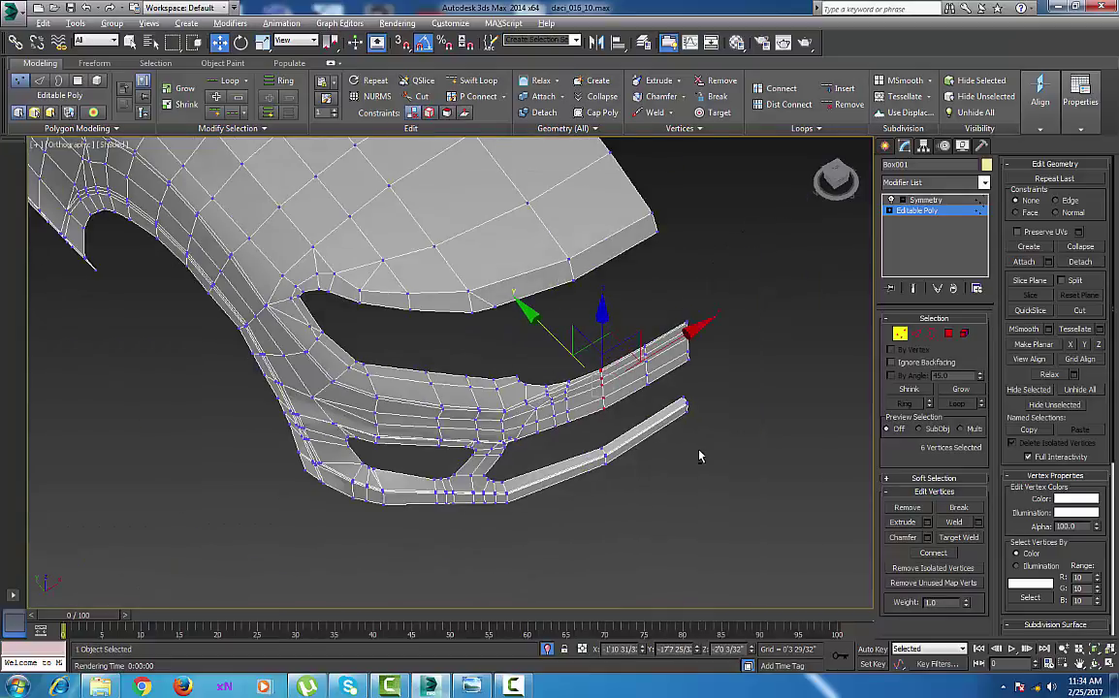
{"action": "middle_click_drag", "start_coordinate": [700, 452], "coordinate": [647, 435], "text": "alt"}
{"action": "scroll", "coordinate": [628, 453], "scroll_direction": "up", "scroll_amount": 3}
{"action": "left_click", "coordinate": [474, 81]}
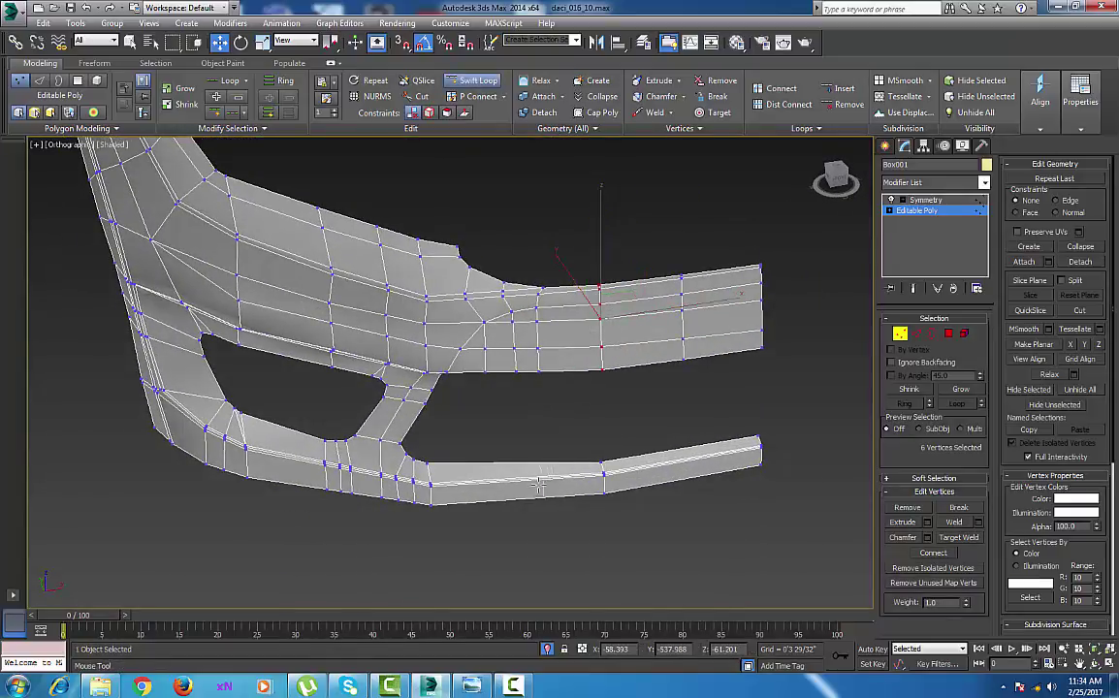
{"action": "left_click", "coordinate": [484, 485]}
{"action": "left_click", "coordinate": [545, 485]}
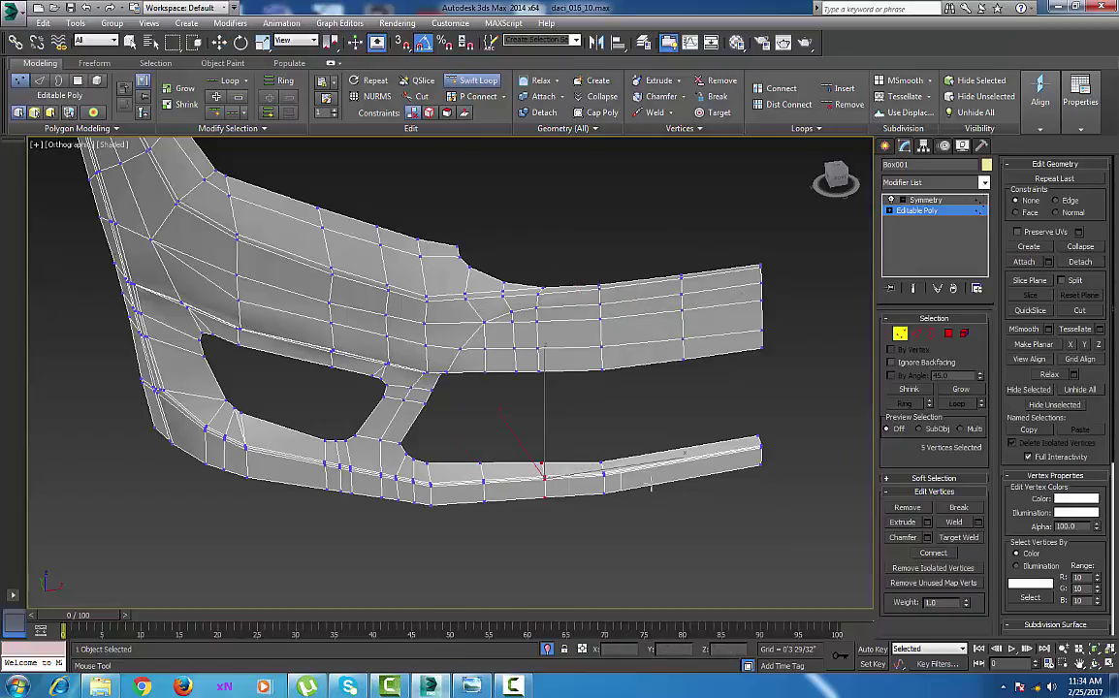
{"action": "left_click", "coordinate": [655, 481]}
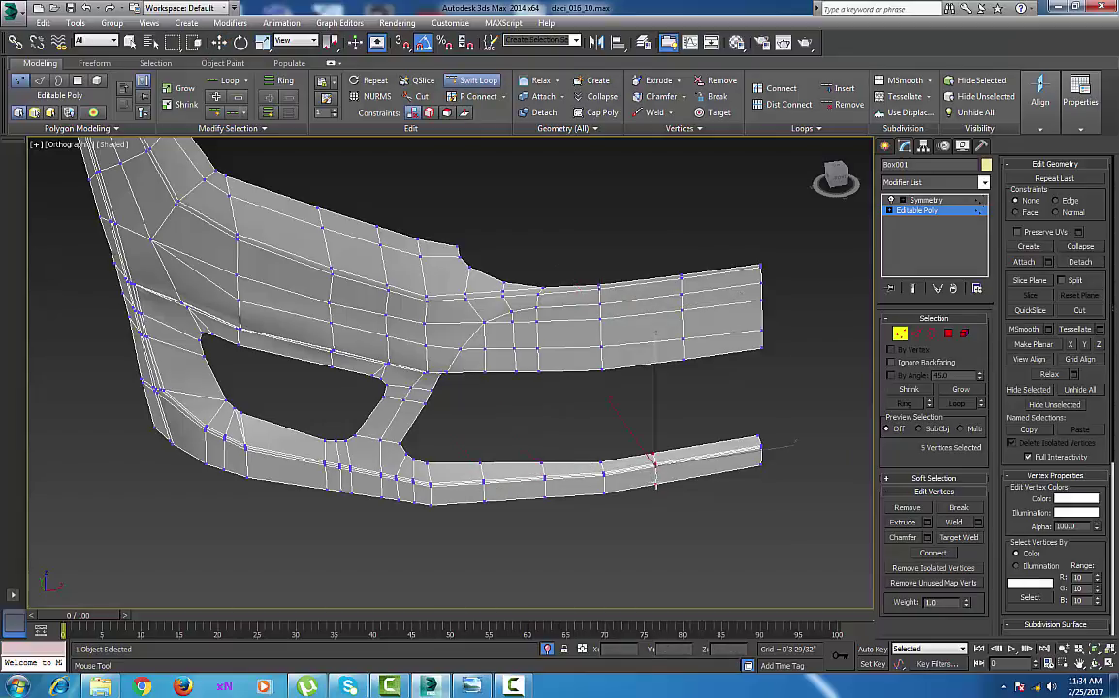
{"action": "left_click", "coordinate": [713, 461]}
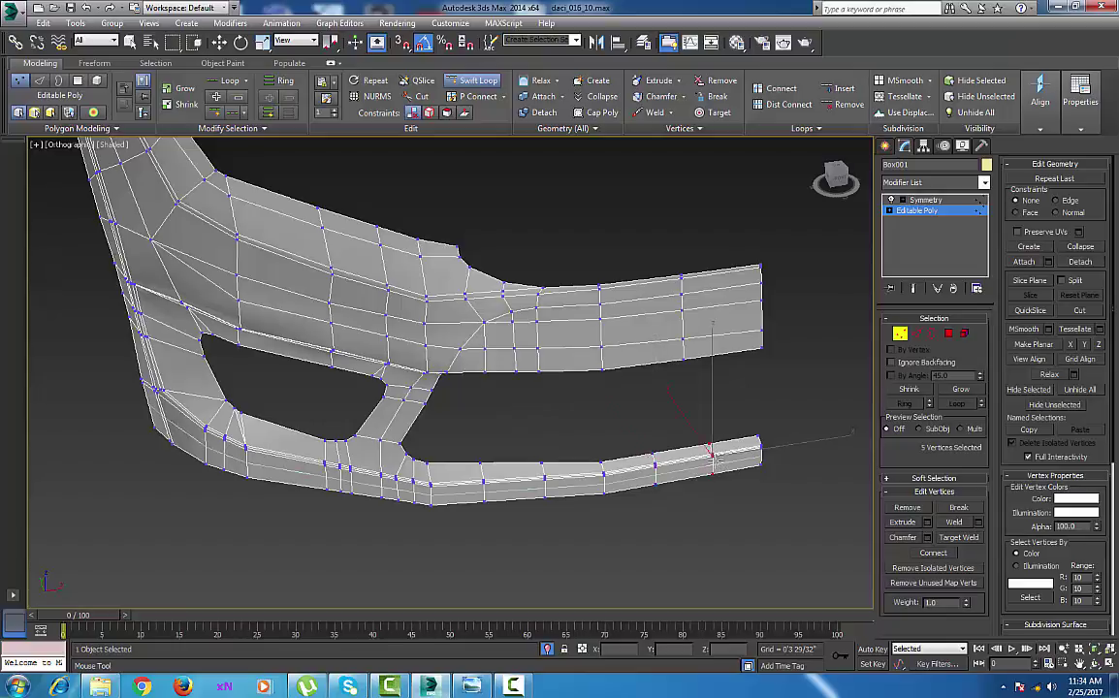
Insert two more vertical edge loops in the upper bumper strip, one on each side of the previously added loop.
{"action": "left_click", "coordinate": [724, 296]}
{"action": "left_click", "coordinate": [644, 309]}
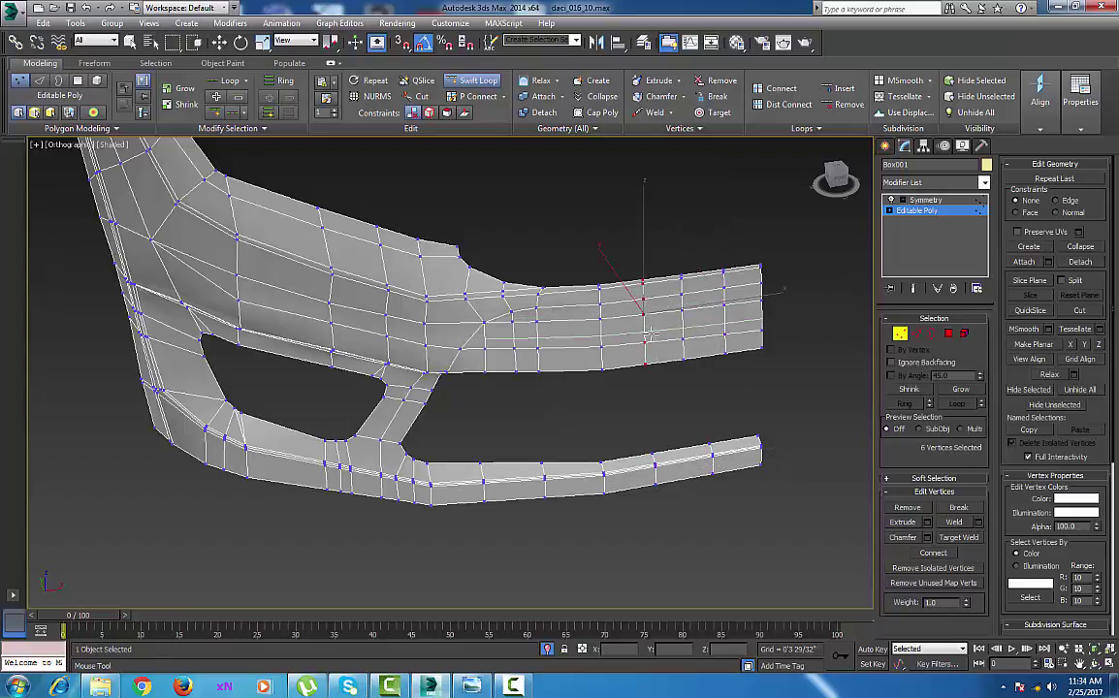
{"action": "right_click", "coordinate": [657, 336]}
Insert two lengthwise edge loops across the hood with Swift Loop, in the two wide columns nearest the body's centre edge.
{"action": "middle_click_drag", "start_coordinate": [587, 372], "coordinate": [603, 457]}
{"action": "scroll", "coordinate": [592, 434], "scroll_direction": "down", "scroll_amount": 3}
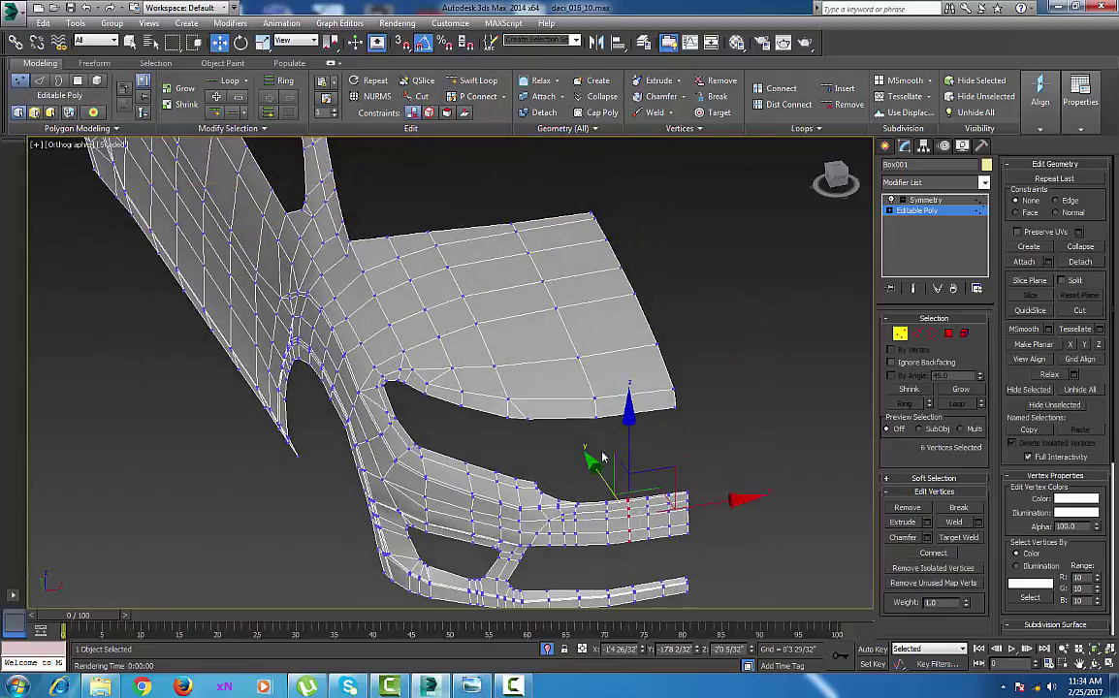
{"action": "left_click", "coordinate": [474, 81]}
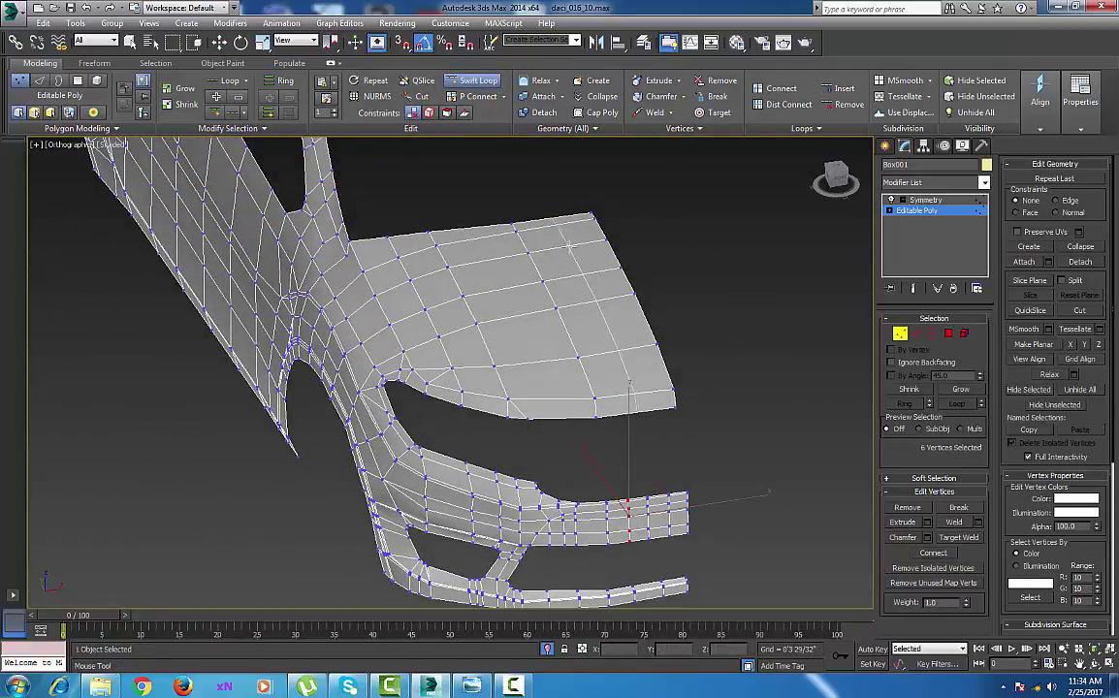
{"action": "left_click", "coordinate": [568, 248]}
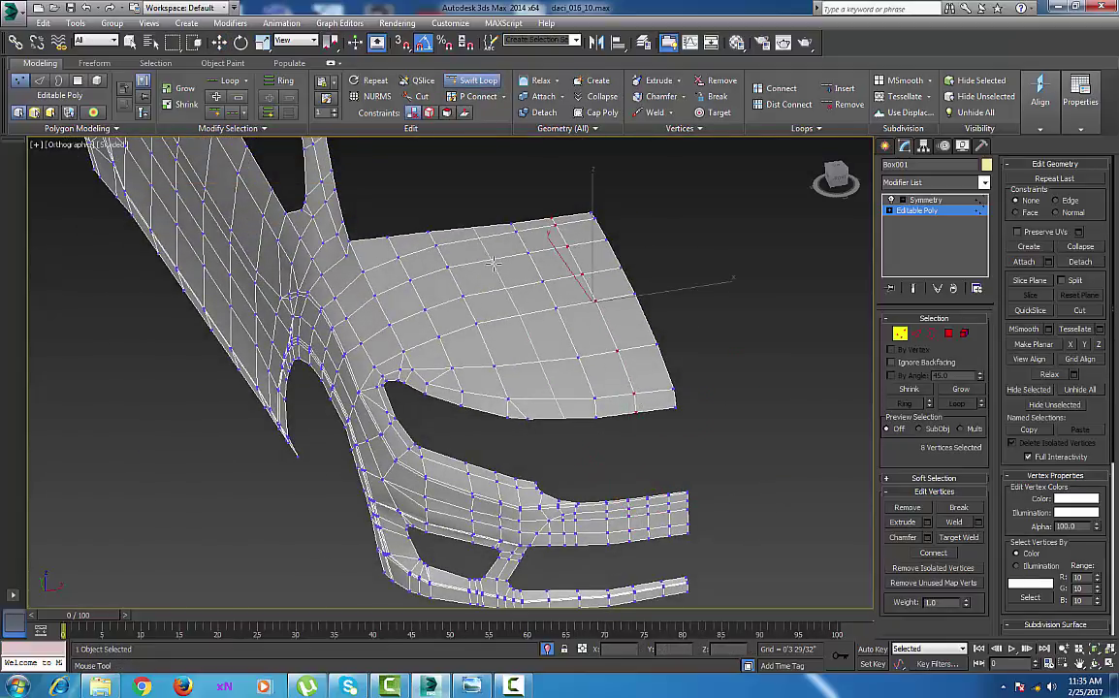
{"action": "right_click", "coordinate": [493, 263]}
Insert two lengthwise edge loops along the roof with Swift Loop, in the two wide columns nearest the centre edge.
{"action": "middle_click_drag", "start_coordinate": [540, 370], "coordinate": [551, 380]}
{"action": "scroll", "coordinate": [551, 380], "scroll_direction": "down", "scroll_amount": 5}
{"action": "middle_click_drag", "start_coordinate": [485, 285], "coordinate": [540, 402]}
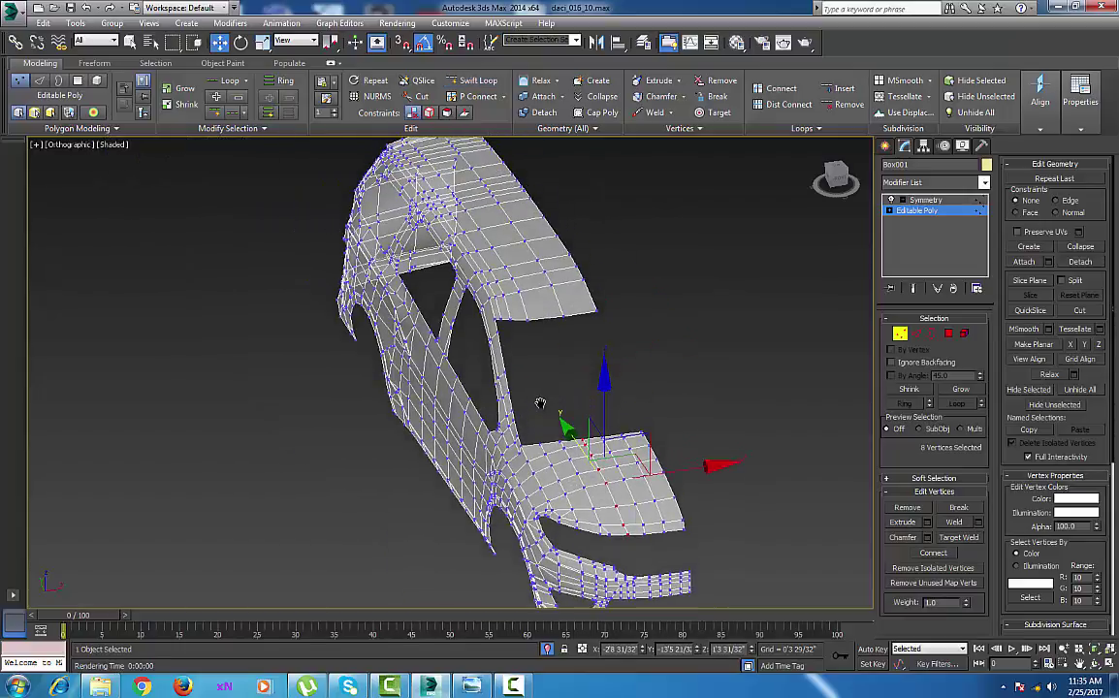
{"action": "scroll", "coordinate": [531, 314], "scroll_direction": "up", "scroll_amount": 3}
{"action": "middle_click_drag", "start_coordinate": [532, 315], "coordinate": [536, 439]}
{"action": "left_click", "coordinate": [475, 82]}
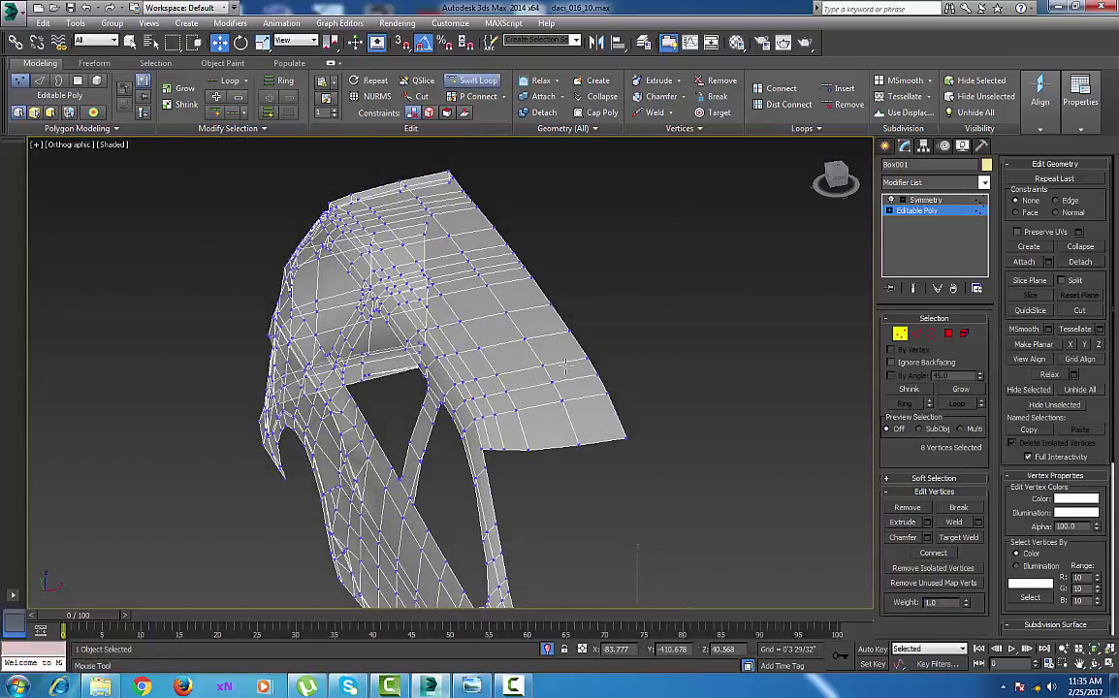
{"action": "left_click", "coordinate": [569, 364]}
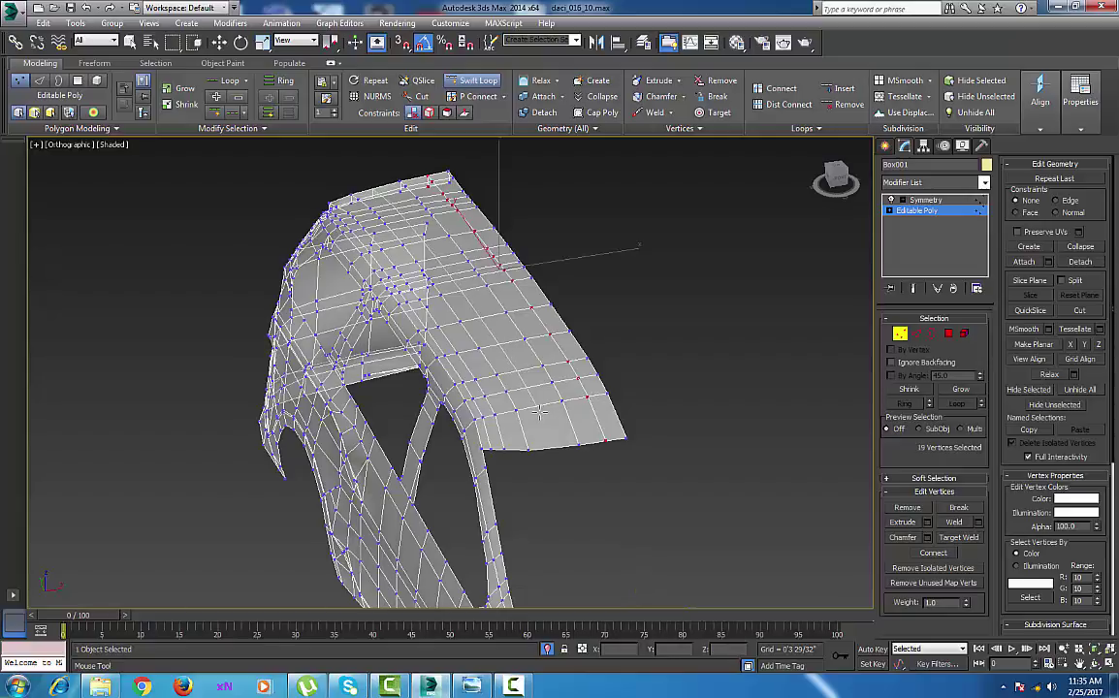
{"action": "left_click", "coordinate": [541, 411]}
{"action": "right_click", "coordinate": [541, 411]}
Adjust the vertices along the roof's front edge above the windscreen, one at a time.
{"action": "scroll", "coordinate": [552, 466], "scroll_direction": "up", "scroll_amount": 4}
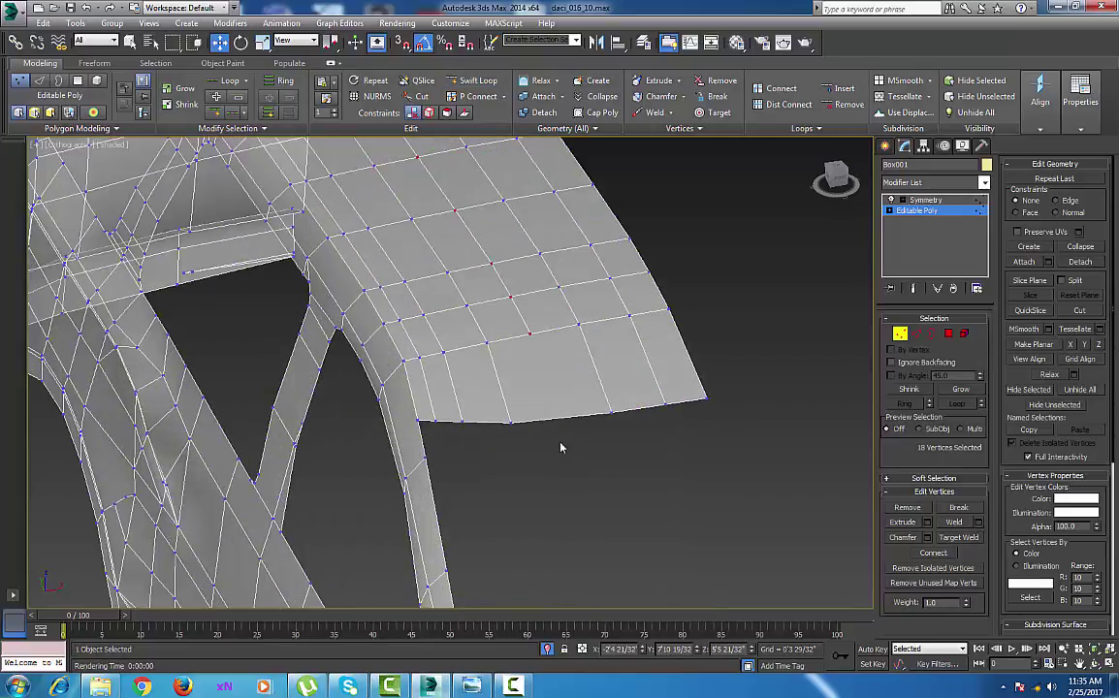
{"action": "left_click", "coordinate": [509, 420]}
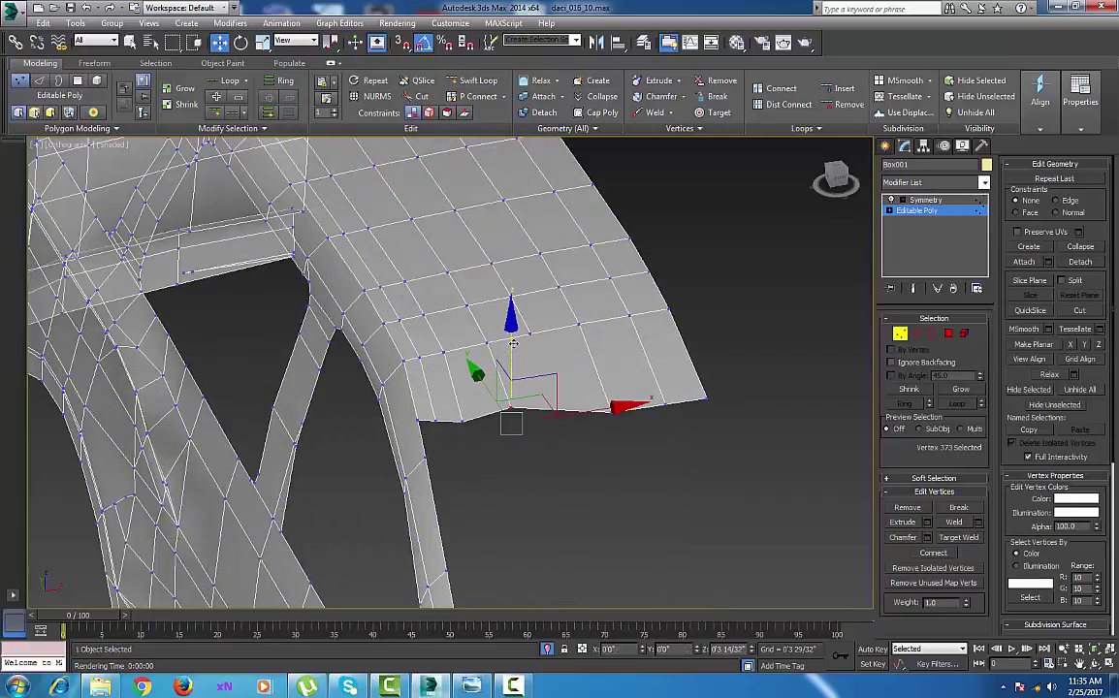
{"action": "left_click", "coordinate": [611, 414]}
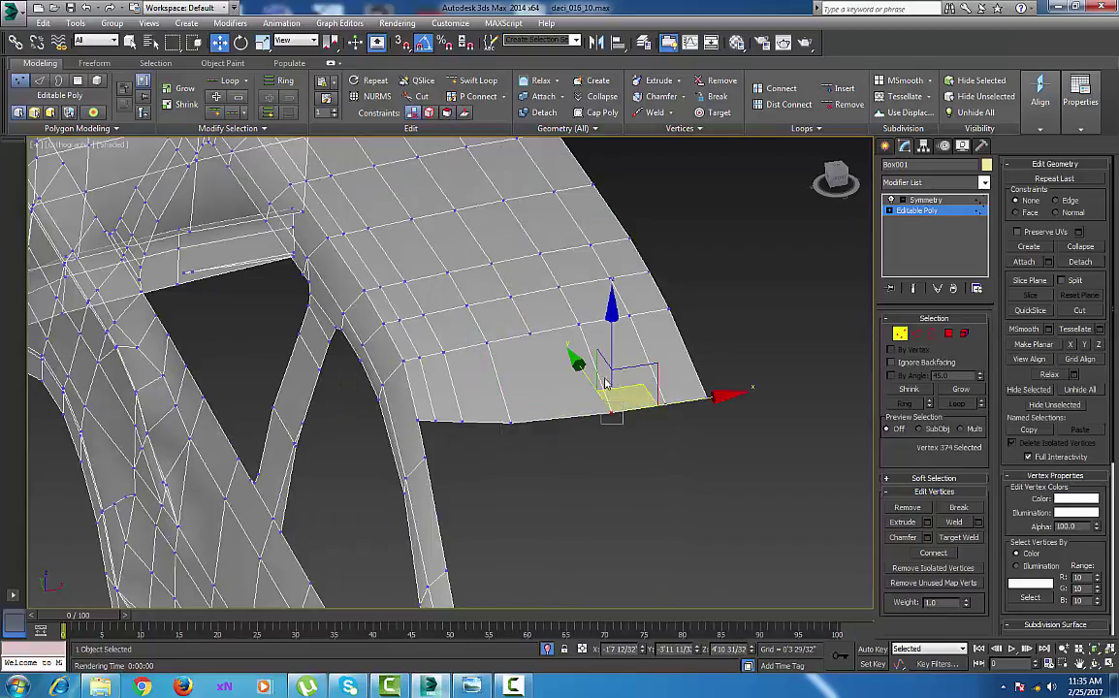
Raise the duplicate vertex on the roof's front edge and merge it into the vertex beneath it with Target Weld.
{"action": "left_click", "coordinate": [615, 422]}
{"action": "left_click", "coordinate": [613, 414]}
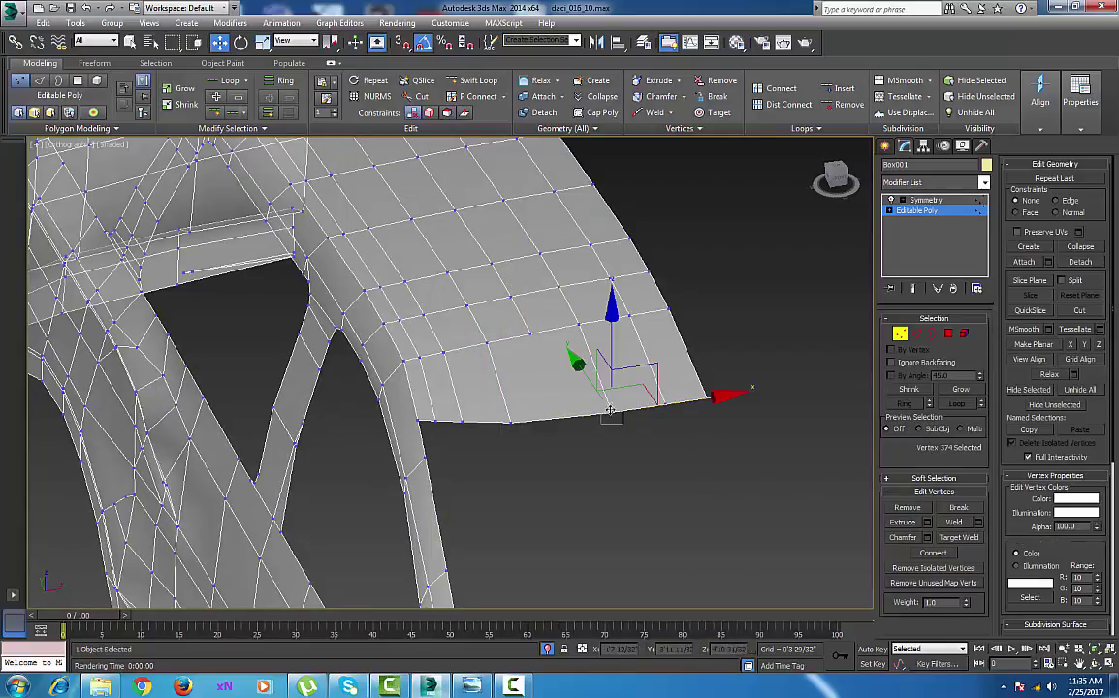
{"action": "left_click_drag", "start_coordinate": [610, 354], "coordinate": [610, 338]}
{"action": "right_click", "coordinate": [607, 400]}
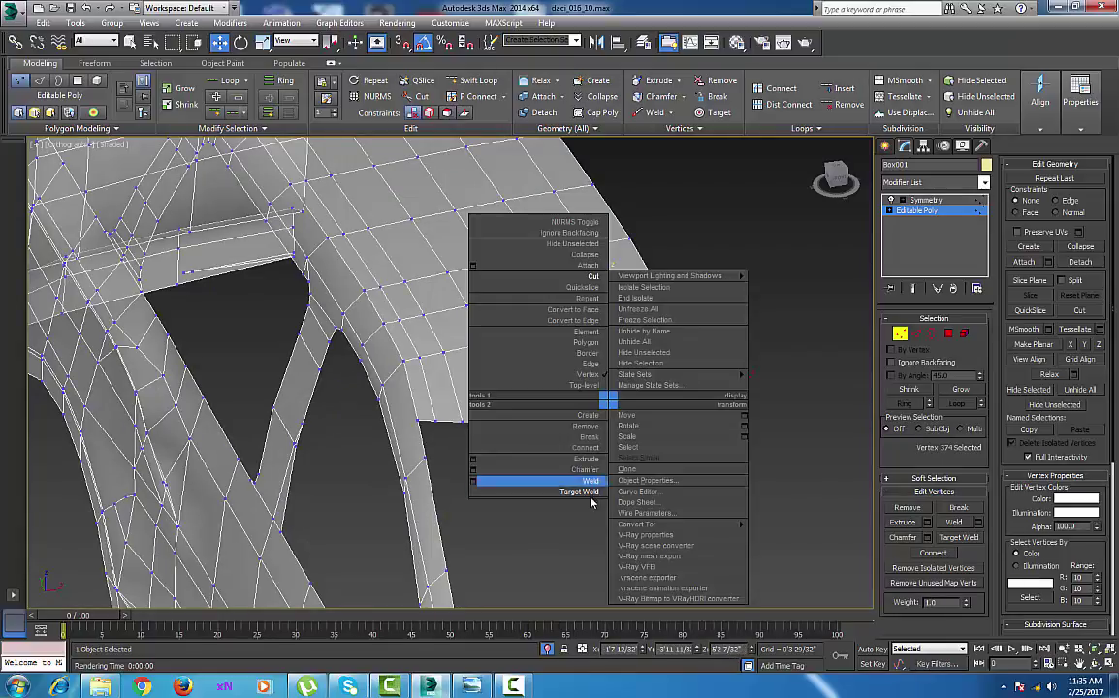
{"action": "left_click", "coordinate": [593, 492]}
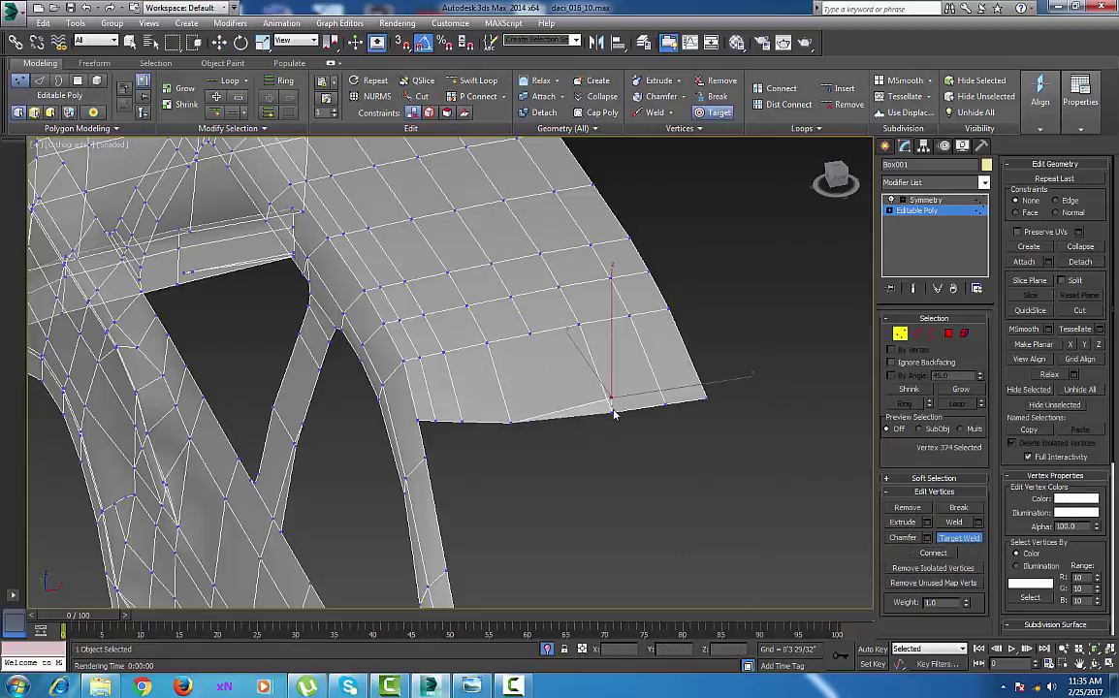
{"action": "left_click", "coordinate": [612, 414]}
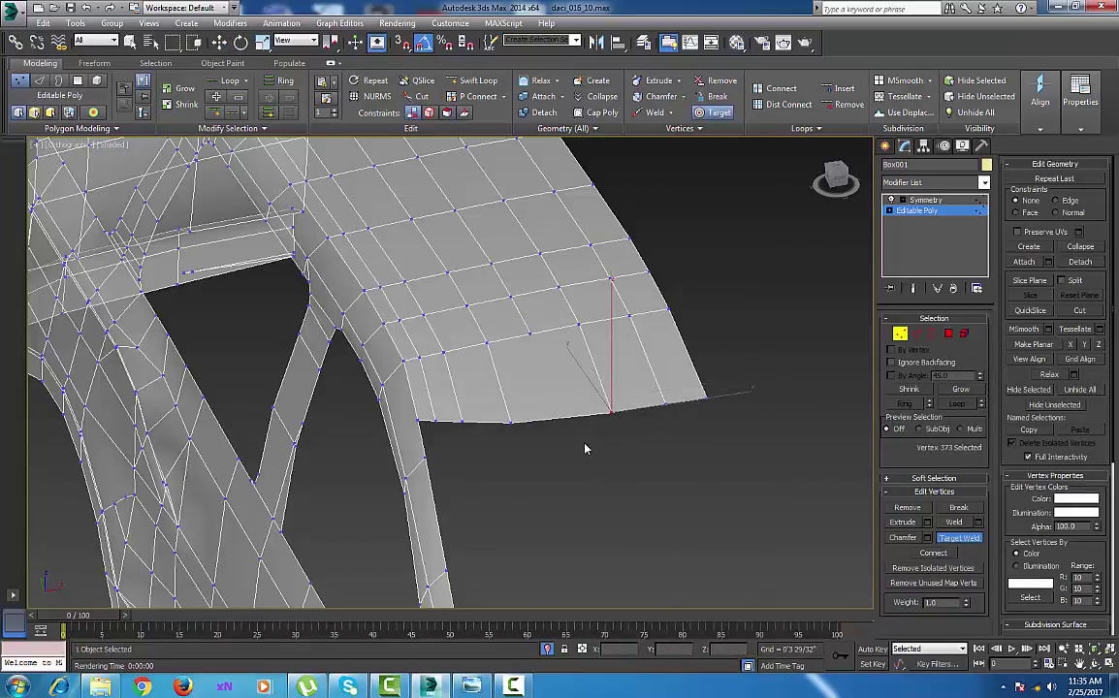
Cut an edge across the roof's front row of polygons, ending on the front edge.
{"action": "right_click", "coordinate": [586, 449]}
{"action": "right_click", "coordinate": [561, 408]}
{"action": "left_click", "coordinate": [546, 283]}
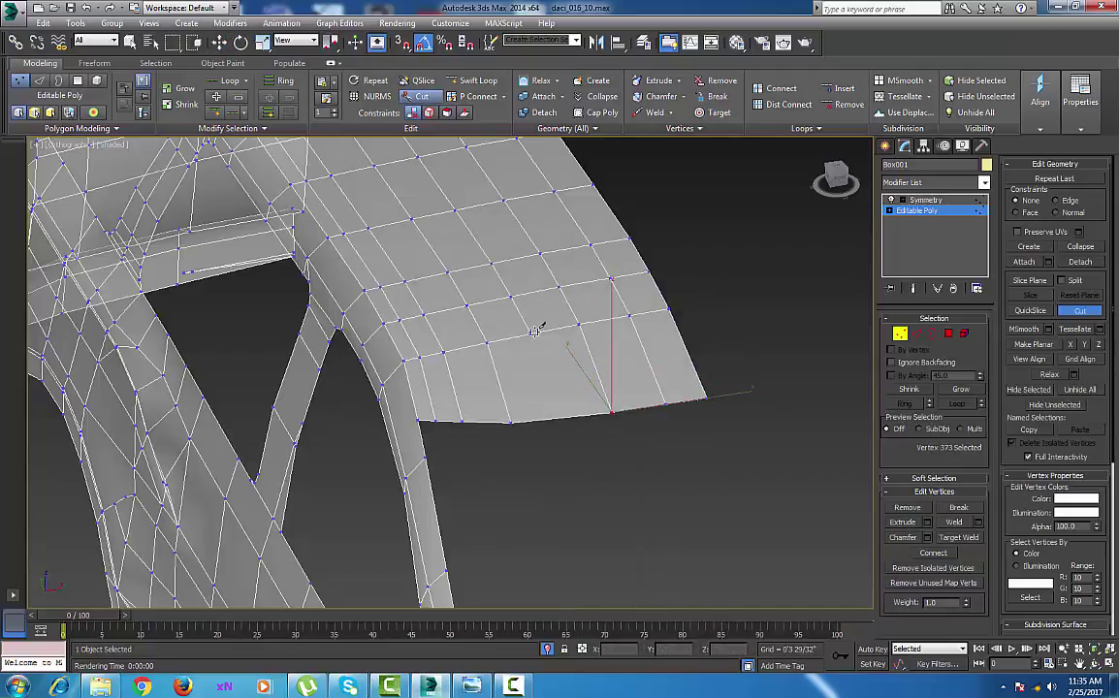
{"action": "left_click", "coordinate": [561, 419]}
{"action": "middle_click_drag", "start_coordinate": [565, 419], "coordinate": [580, 435]}
{"action": "scroll", "coordinate": [580, 435], "scroll_direction": "down", "scroll_amount": 6}
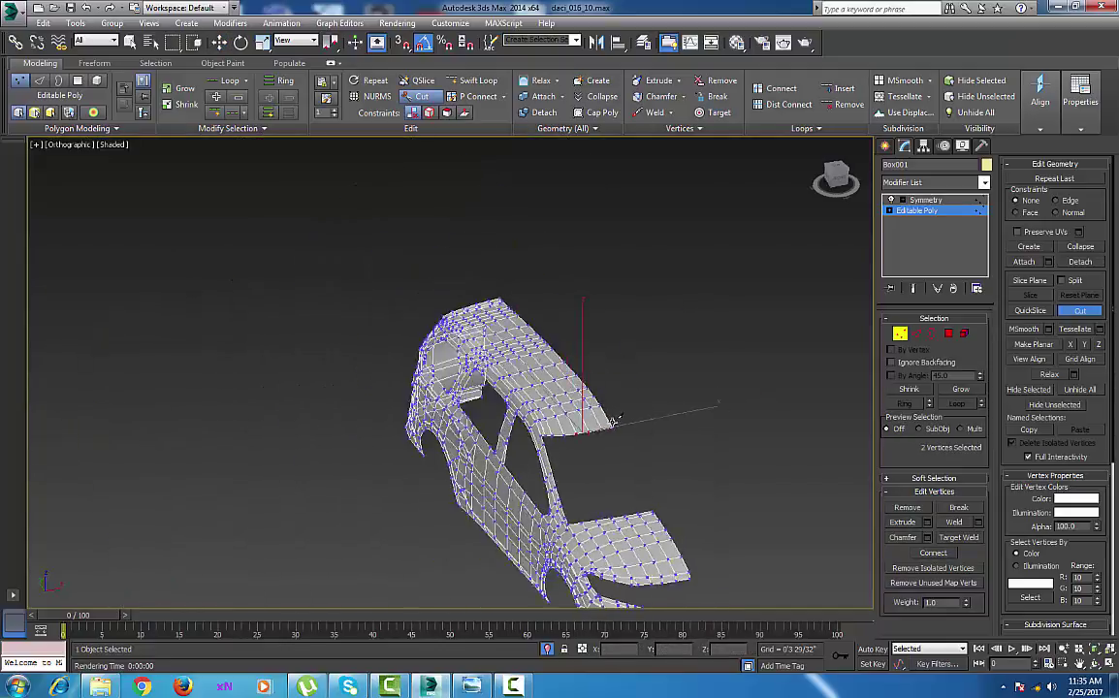
Add two vertical edge loops across the rear tailgate and bumper with Swift Loop, one in each of the two columns nearest the centre.
{"action": "middle_click_drag", "start_coordinate": [436, 446], "coordinate": [628, 291], "text": "alt"}
{"action": "scroll", "coordinate": [513, 452], "scroll_direction": "up", "scroll_amount": 8}
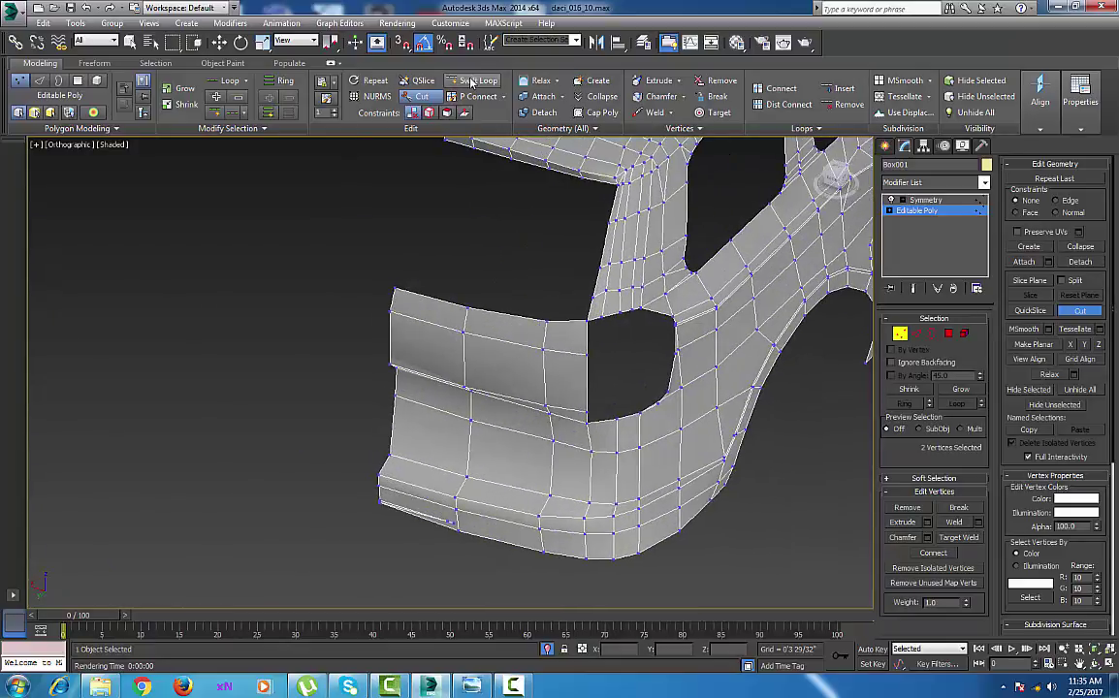
{"action": "left_click", "coordinate": [478, 81]}
{"action": "left_click", "coordinate": [504, 382]}
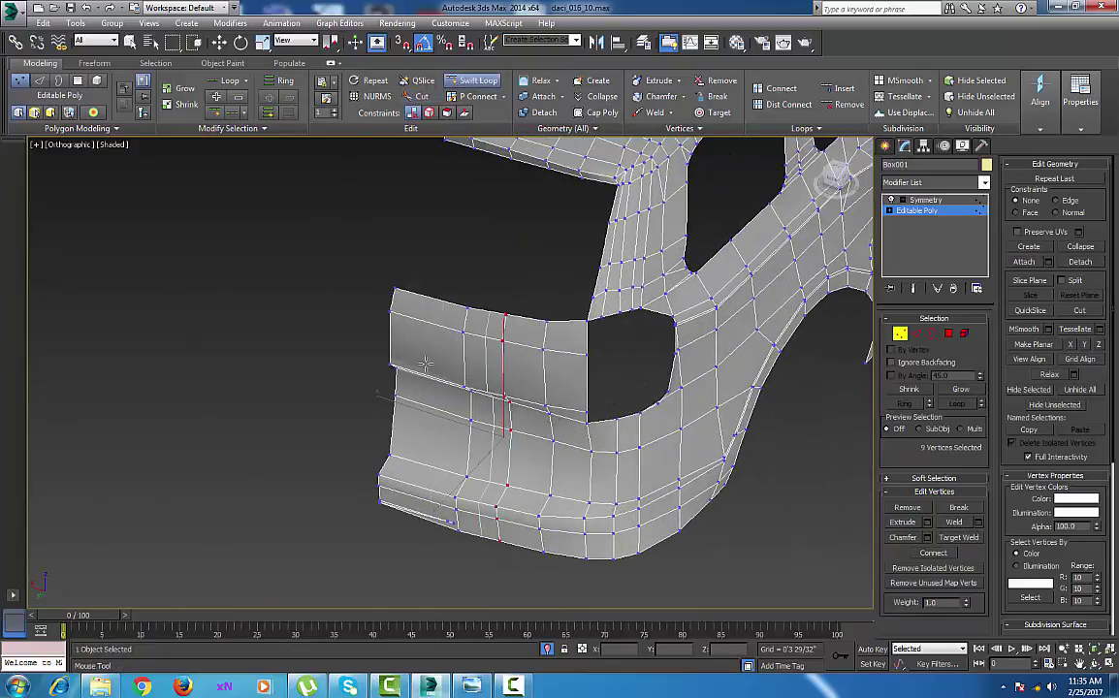
{"action": "left_click", "coordinate": [427, 362]}
{"action": "key", "text": "w"}
Remove the two stray vertices near the rear bumper's lower edge, close to the centre line.
{"action": "mouse_move", "coordinate": [452, 466]}
{"action": "middle_mouse_down", "text": "alt"}
{"action": "mouse_move", "coordinate": [467, 474]}
{"action": "mouse_move", "coordinate": [466, 442]}
{"action": "mouse_move", "coordinate": [456, 473]}
{"action": "middle_mouse_up", "text": "alt"}
{"action": "scroll", "coordinate": [454, 472], "scroll_direction": "up", "scroll_amount": 6}
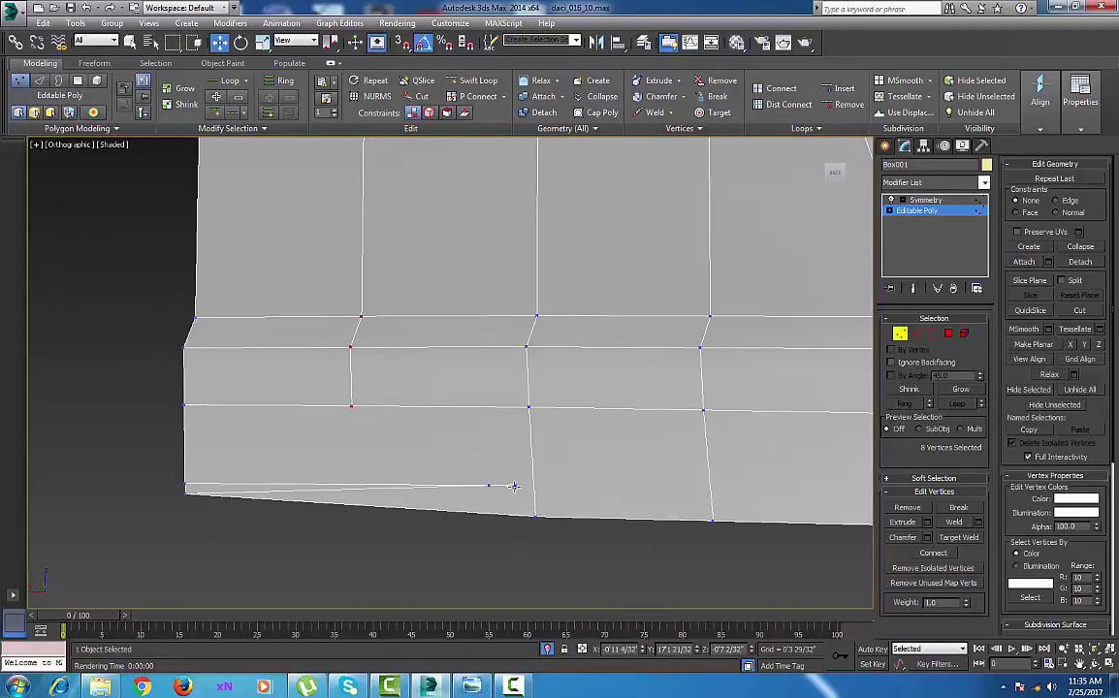
{"action": "left_click", "coordinate": [514, 486]}
{"action": "left_click", "coordinate": [490, 487], "text": "ctrl"}
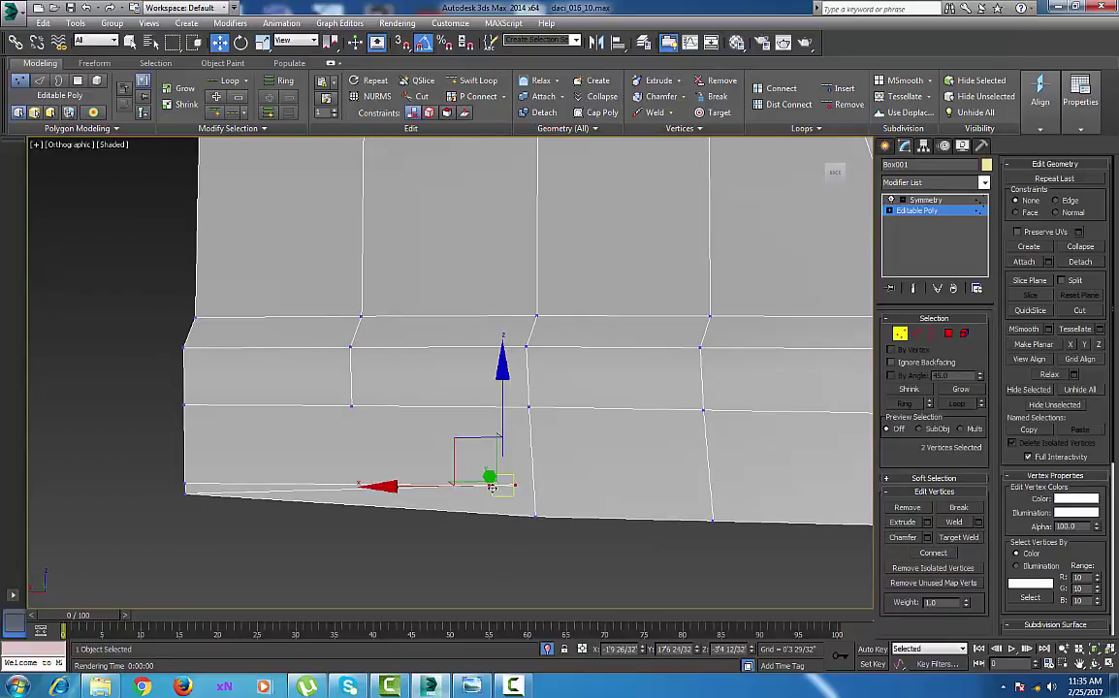
{"action": "key", "text": "BackSpace"}
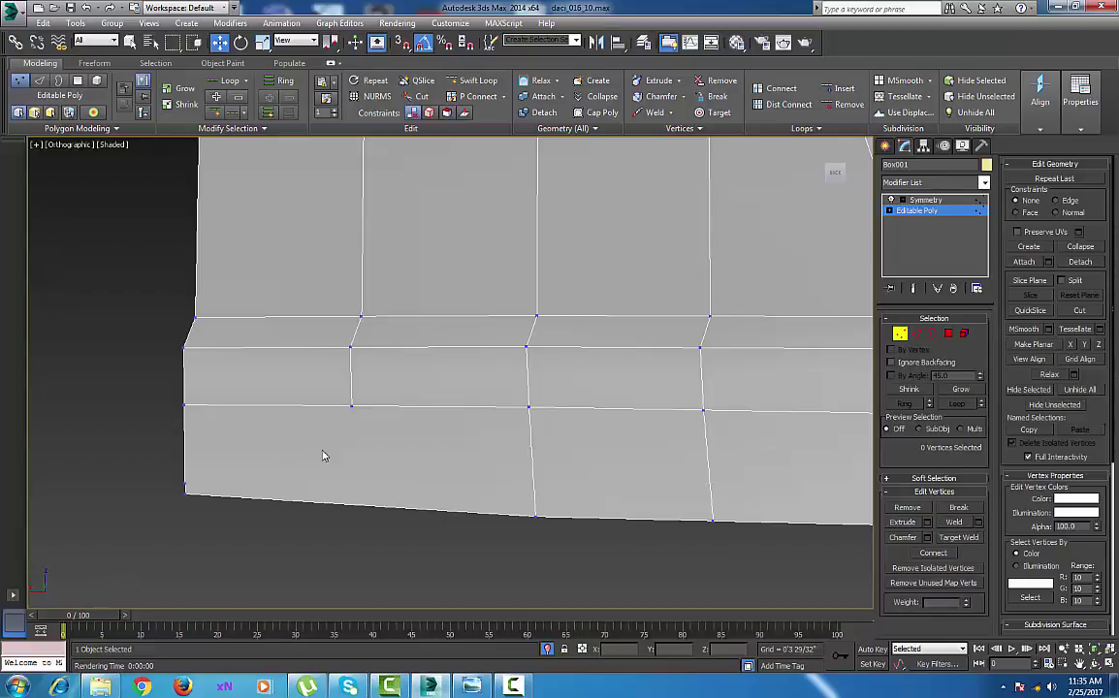
Cut an edge from the end vertex of the loop nearest the centre line down to the rear bumper's bottom edge.
{"action": "left_click", "coordinate": [186, 492]}
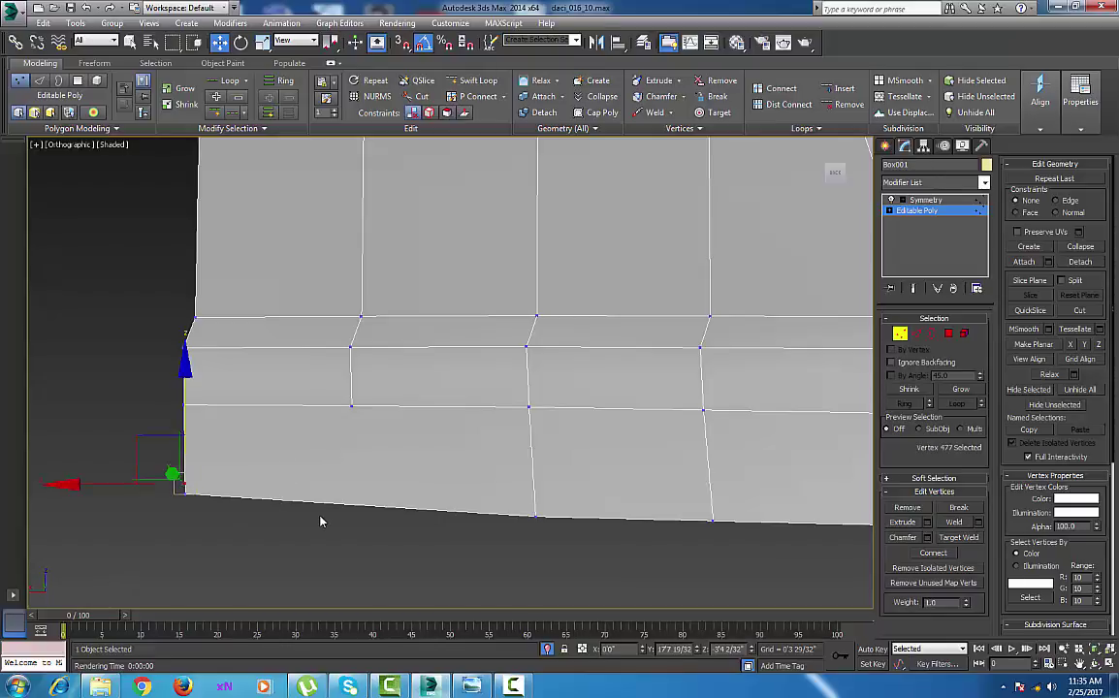
{"action": "left_click", "coordinate": [320, 521]}
{"action": "right_click", "coordinate": [422, 462]}
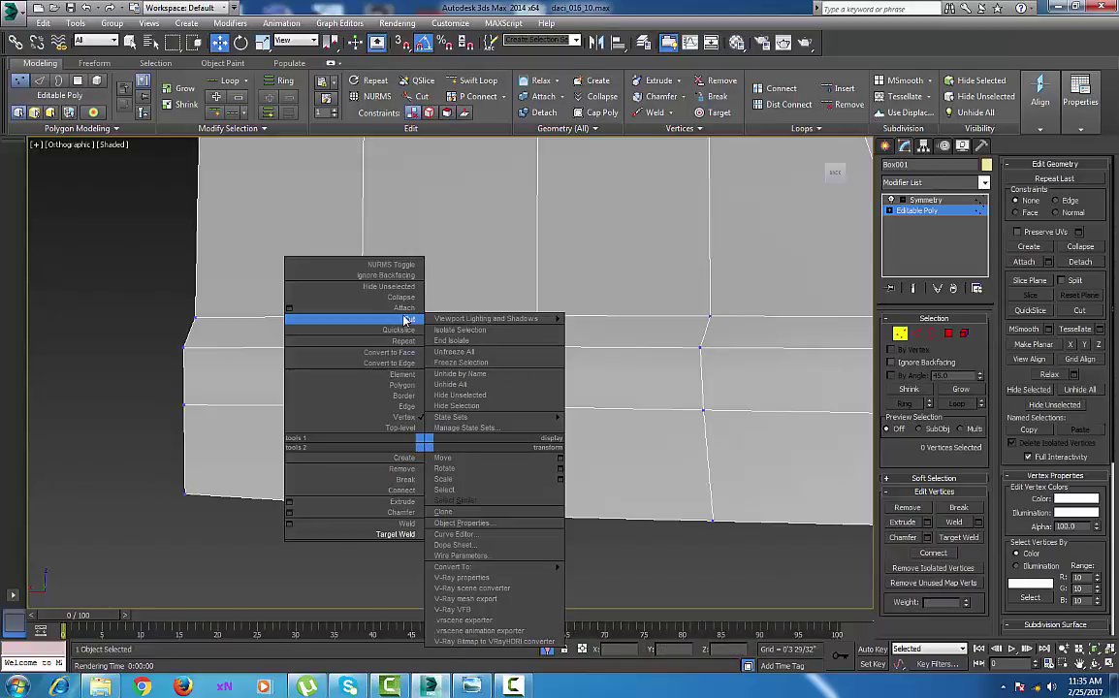
{"action": "left_click", "coordinate": [364, 290]}
{"action": "left_click", "coordinate": [352, 406]}
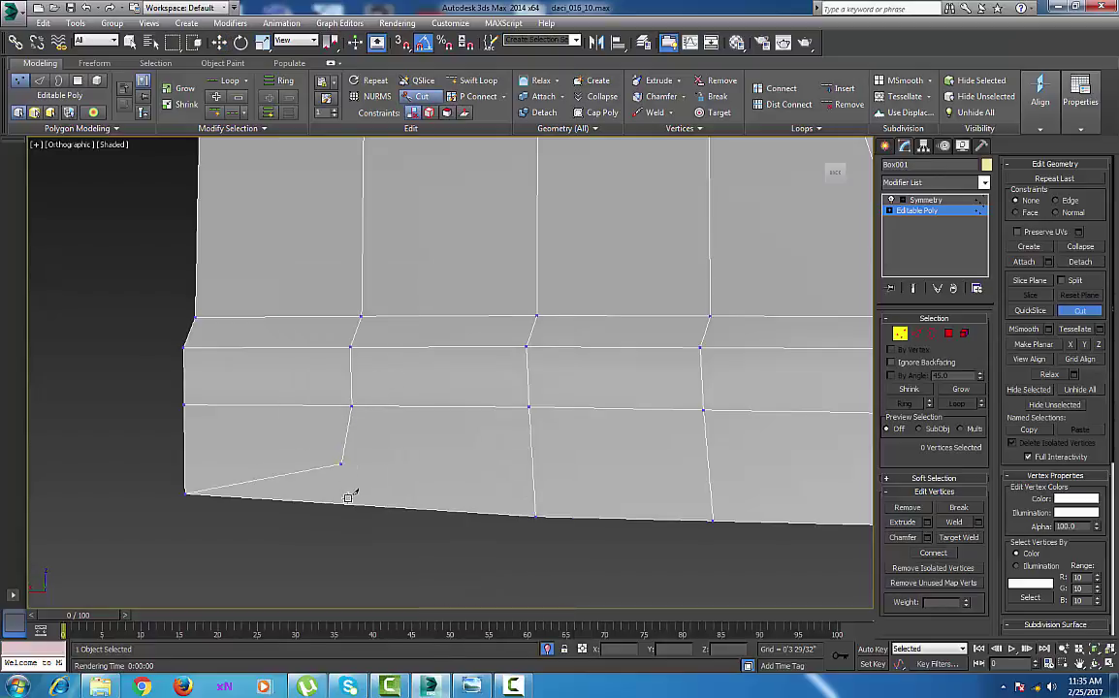
Examine the mesh topology along the car's side, front fender and front bumper.
{"action": "middle_click_drag", "start_coordinate": [536, 472], "coordinate": [510, 475]}
{"action": "scroll", "coordinate": [532, 474], "scroll_direction": "down", "scroll_amount": 5}
{"action": "middle_click_drag", "start_coordinate": [574, 460], "coordinate": [550, 504], "text": "alt"}
{"action": "middle_click_drag", "start_coordinate": [602, 412], "coordinate": [537, 425]}
{"action": "scroll", "coordinate": [615, 352], "scroll_direction": "down", "scroll_amount": 4}
{"action": "scroll", "coordinate": [558, 425], "scroll_direction": "down", "scroll_amount": 4}
{"action": "middle_click_drag", "start_coordinate": [650, 421], "coordinate": [631, 458], "text": "alt"}
{"action": "scroll", "coordinate": [592, 458], "scroll_direction": "up", "scroll_amount": 3}
{"action": "scroll", "coordinate": [631, 459], "scroll_direction": "up", "scroll_amount": 4}
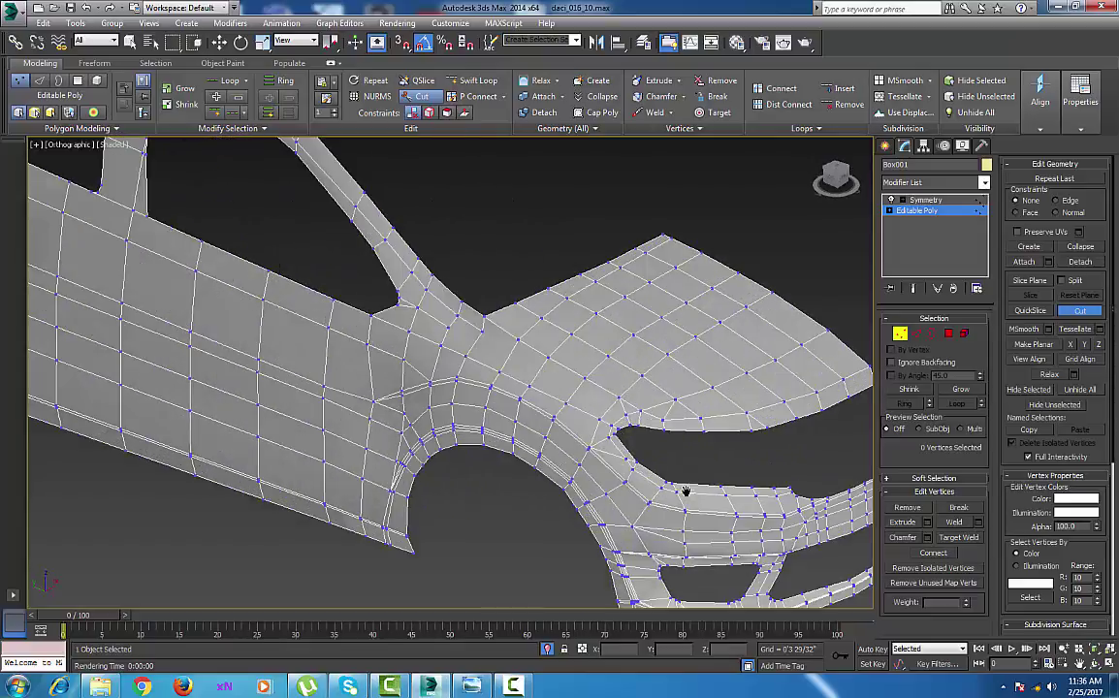
{"action": "middle_click_drag", "start_coordinate": [685, 492], "coordinate": [560, 427]}
{"action": "scroll", "coordinate": [613, 452], "scroll_direction": "up", "scroll_amount": 2}
{"action": "middle_click_drag", "start_coordinate": [667, 463], "coordinate": [591, 428]}
{"action": "scroll", "coordinate": [590, 428], "scroll_direction": "up", "scroll_amount": 4}
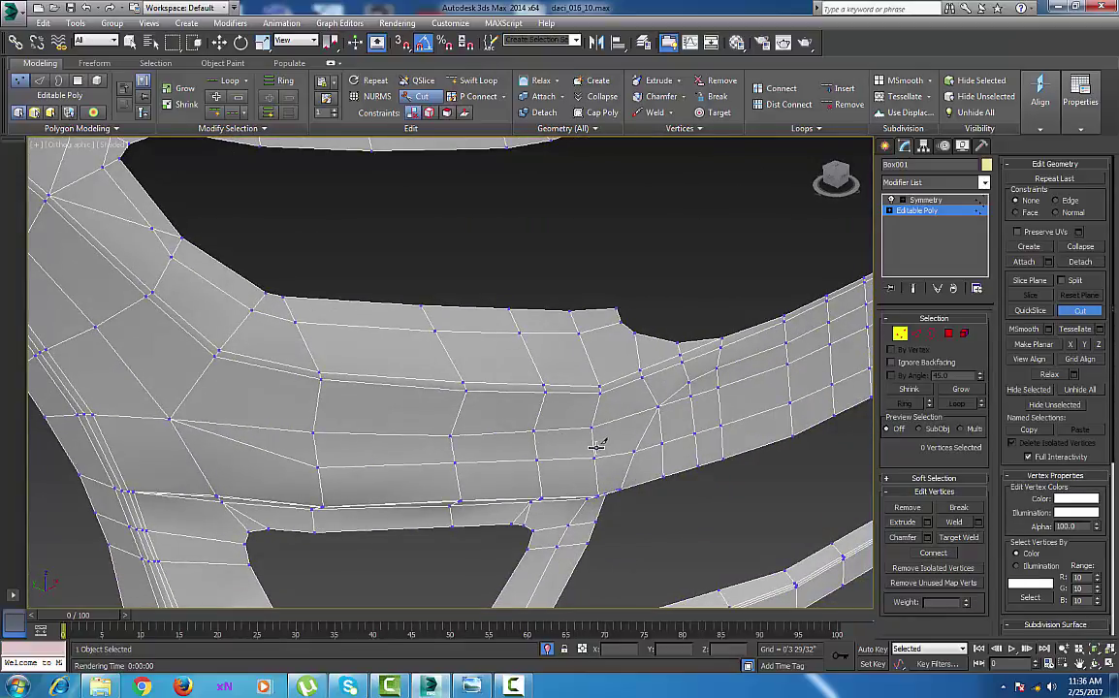
{"action": "middle_click_drag", "start_coordinate": [654, 454], "coordinate": [515, 467]}
{"action": "scroll", "coordinate": [606, 448], "scroll_direction": "down", "scroll_amount": 5}
{"action": "scroll", "coordinate": [515, 469], "scroll_direction": "down", "scroll_amount": 4}
{"action": "scroll", "coordinate": [525, 425], "scroll_direction": "up", "scroll_amount": 6}
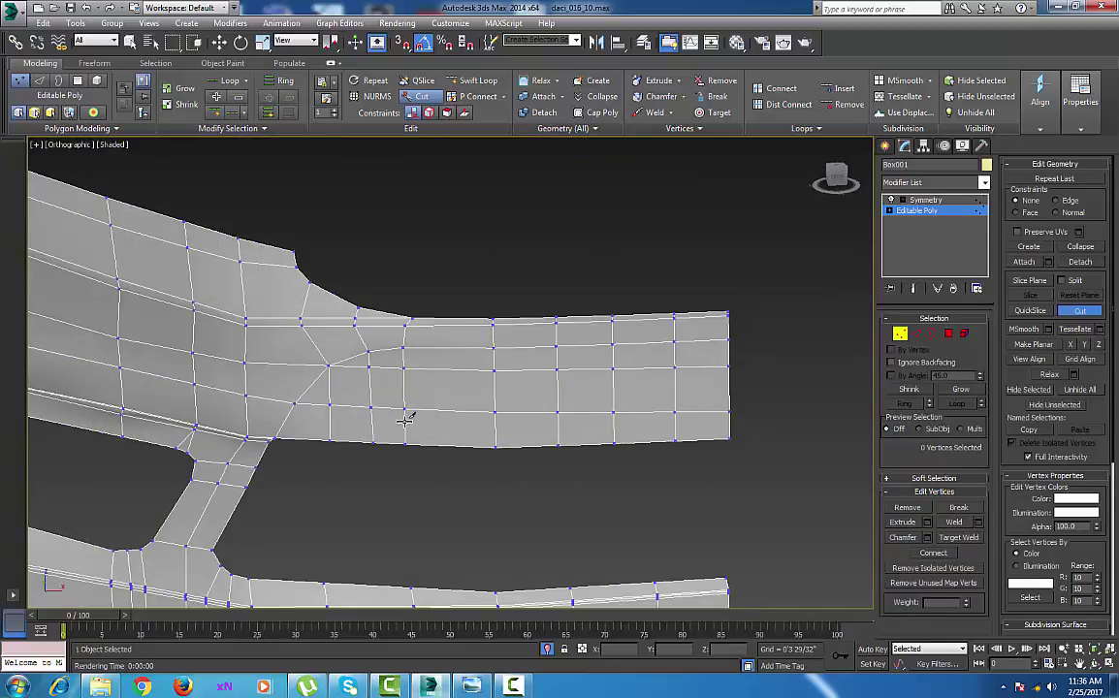
Cut a support edge beside the front bumper's diagonal edge, from the lower opening's corner up along the start of the horizontal crease.
{"action": "middle_click_drag", "start_coordinate": [389, 425], "coordinate": [446, 429]}
{"action": "middle_click_drag", "start_coordinate": [339, 453], "coordinate": [462, 447]}
{"action": "scroll", "coordinate": [381, 460], "scroll_direction": "up", "scroll_amount": 2}
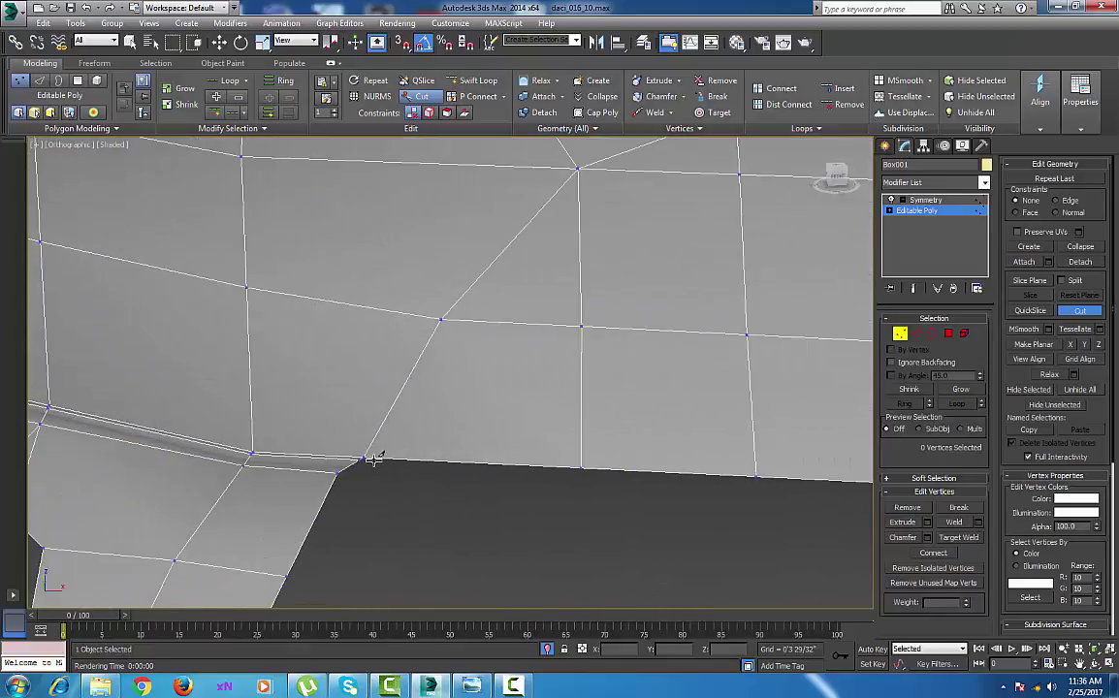
{"action": "left_click", "coordinate": [369, 458]}
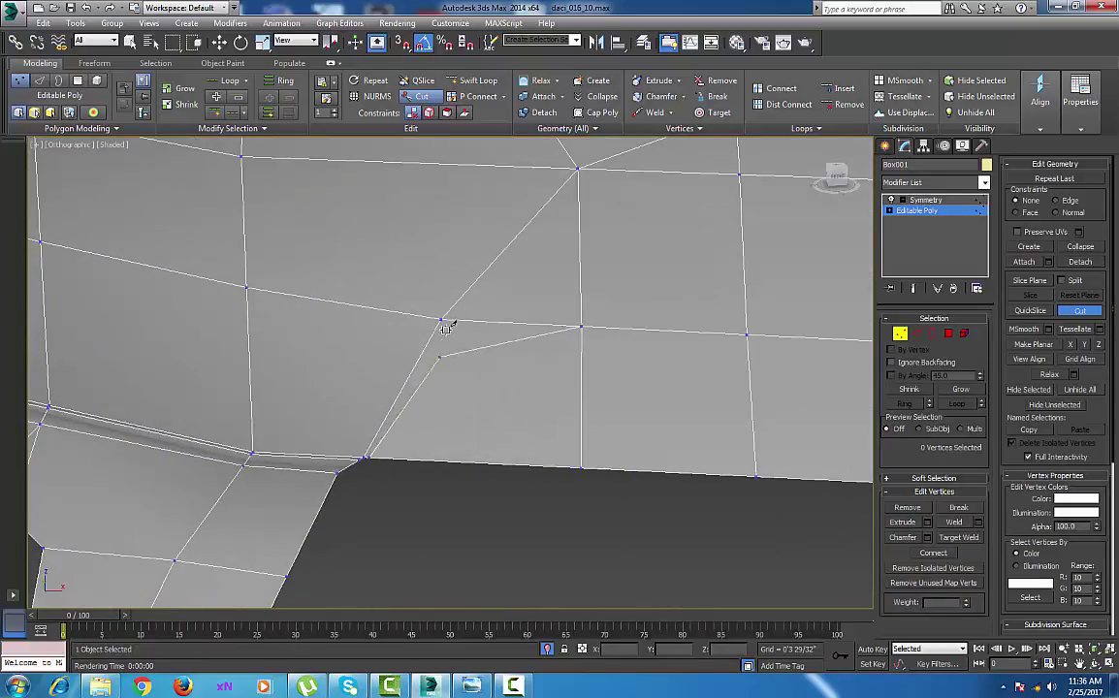
{"action": "left_click", "coordinate": [444, 320]}
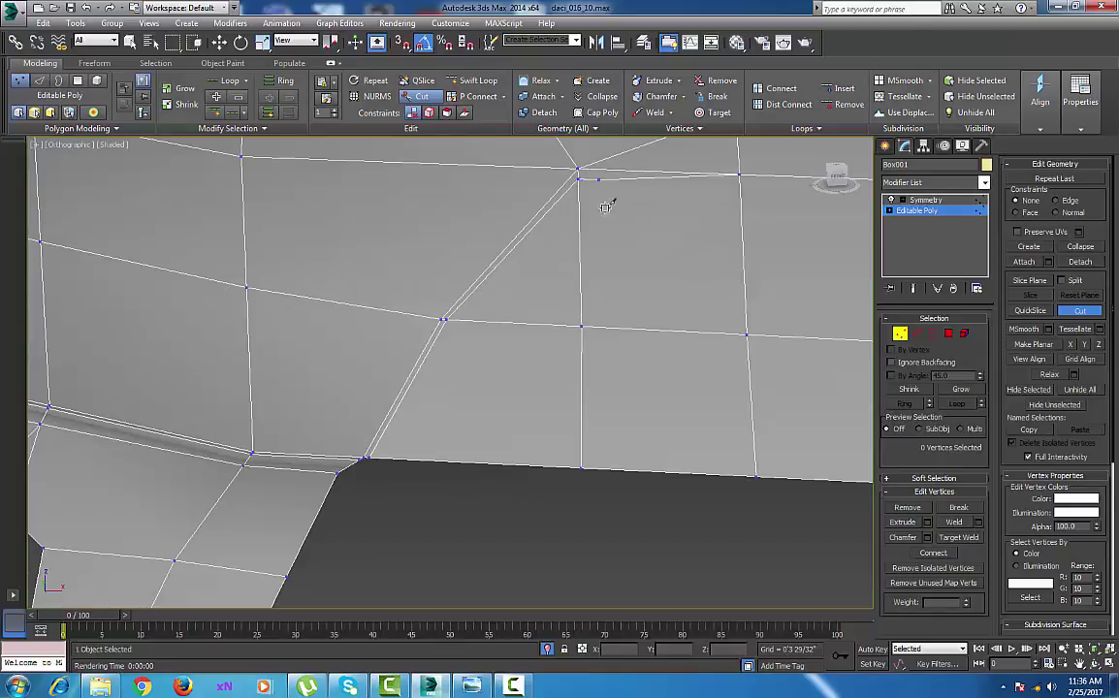
{"action": "middle_click_drag", "start_coordinate": [605, 207], "coordinate": [452, 397]}
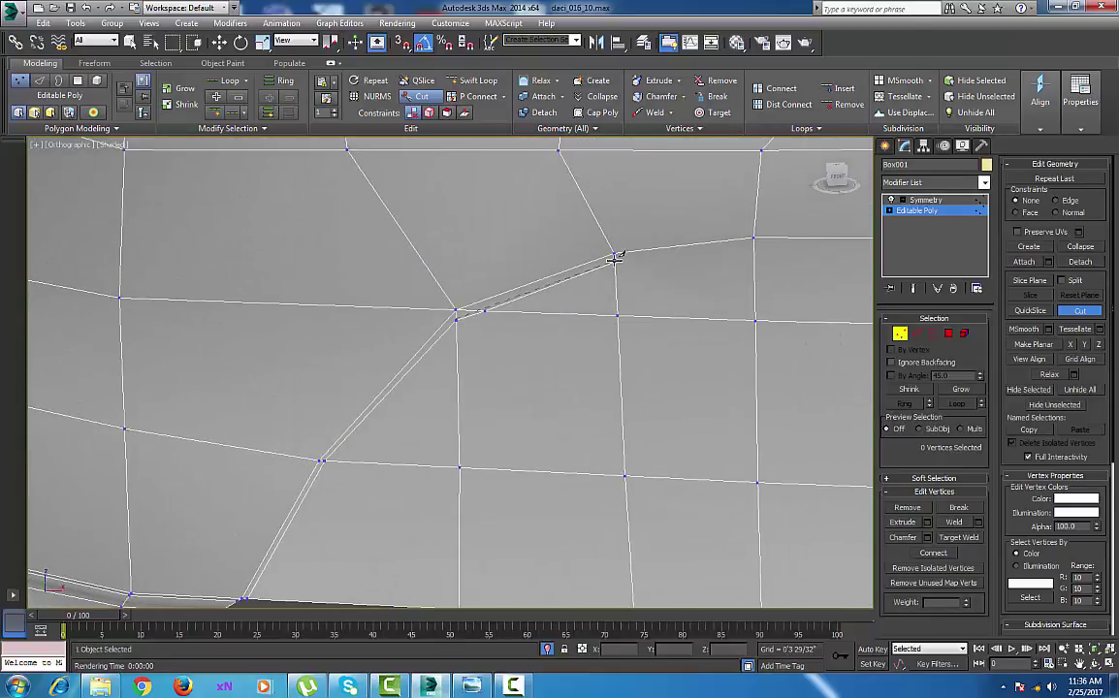
{"action": "left_click", "coordinate": [615, 257]}
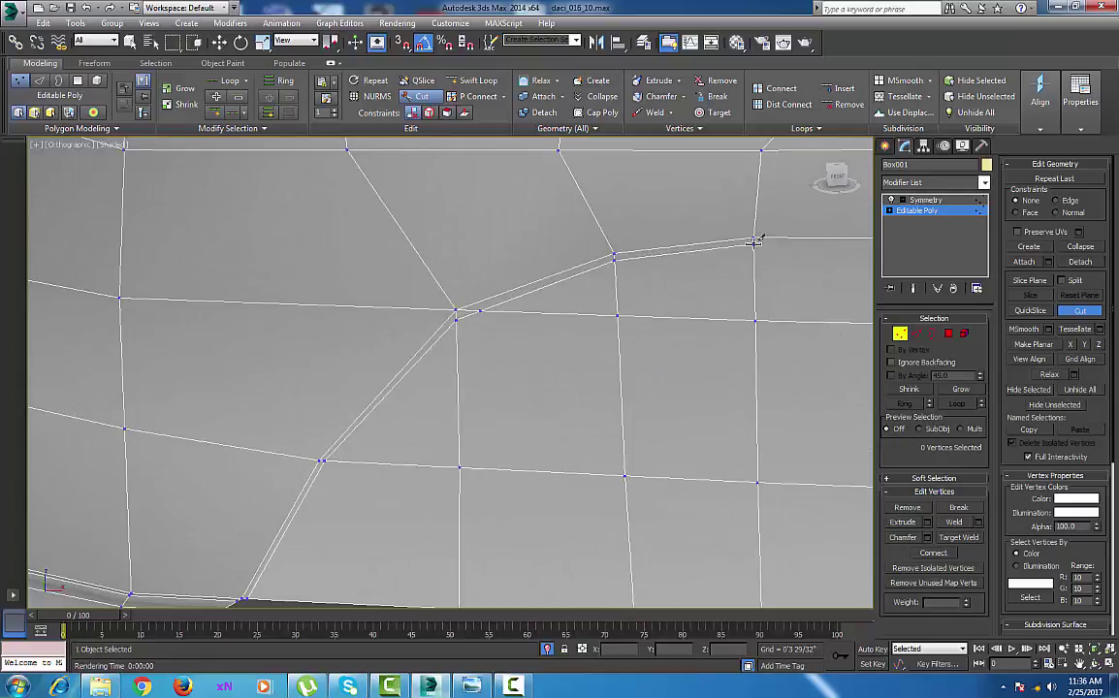
{"action": "left_click", "coordinate": [754, 243]}
Continue the support cut just below the front bumper's horizontal crease until it reaches the centre line.
{"action": "middle_click_drag", "start_coordinate": [621, 277], "coordinate": [328, 300]}
{"action": "scroll", "coordinate": [508, 292], "scroll_direction": "down", "scroll_amount": 4}
{"action": "middle_click_drag", "start_coordinate": [508, 292], "coordinate": [385, 287]}
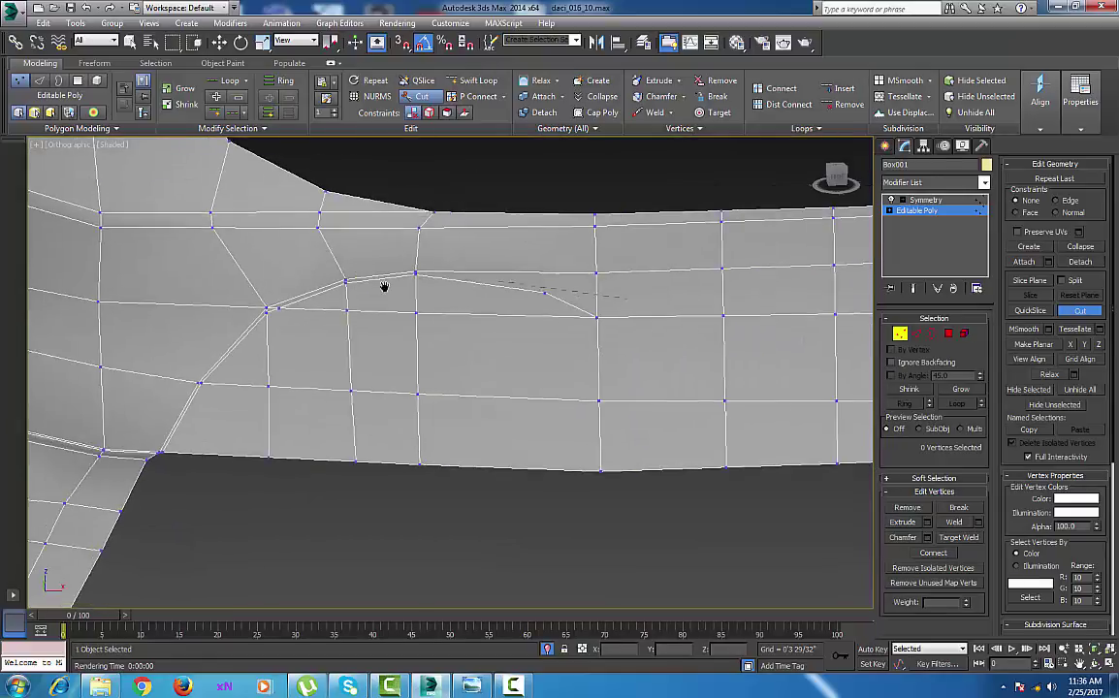
{"action": "left_click_drag", "start_coordinate": [385, 287], "coordinate": [316, 299]}
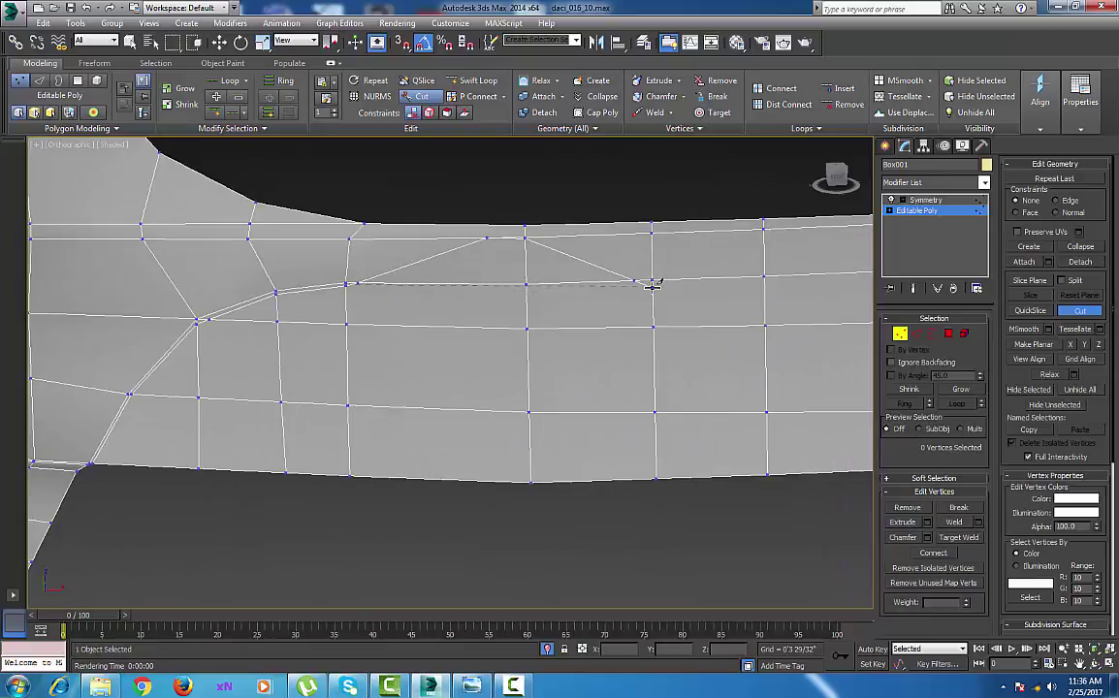
{"action": "left_click", "coordinate": [652, 287]}
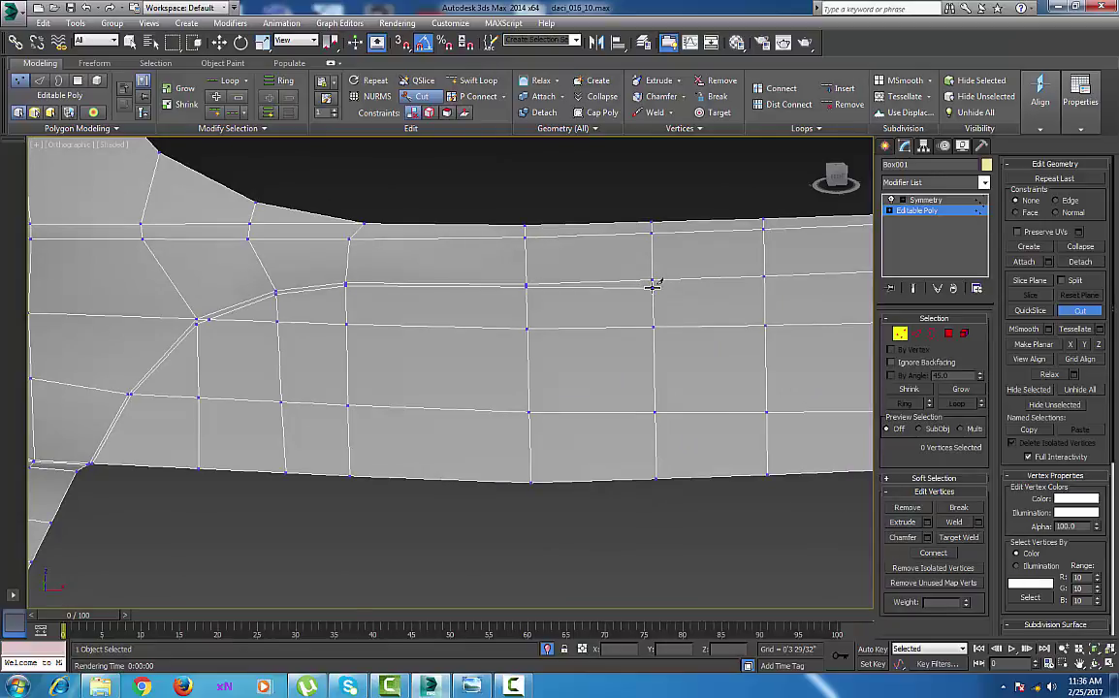
{"action": "middle_click_drag", "start_coordinate": [594, 287], "coordinate": [297, 309]}
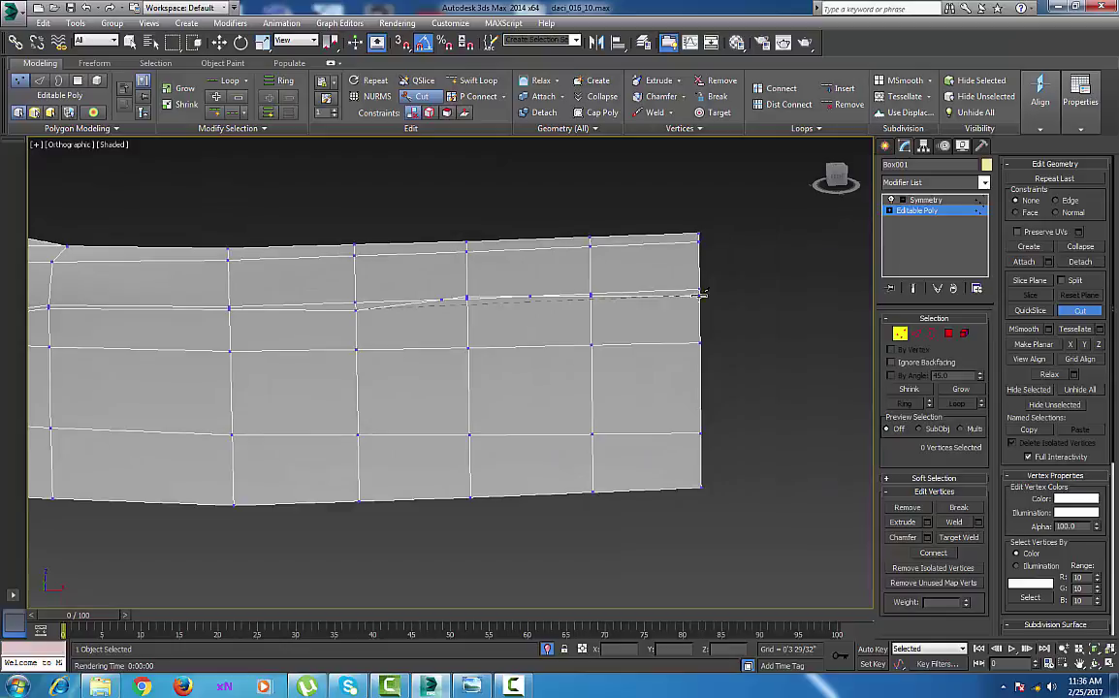
{"action": "left_click", "coordinate": [699, 293]}
{"action": "middle_click_drag", "start_coordinate": [513, 327], "coordinate": [514, 327]}
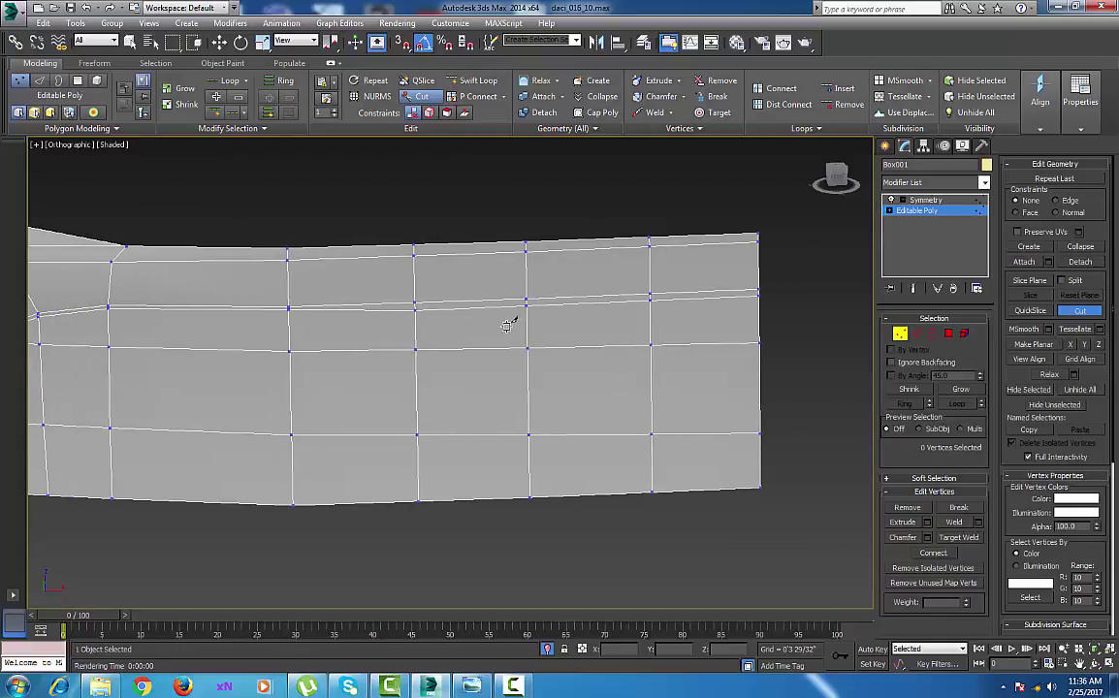
Lower the four crease vertices nearest the front bumper's centre line slightly toward the parallel cut.
{"action": "key", "text": "w"}
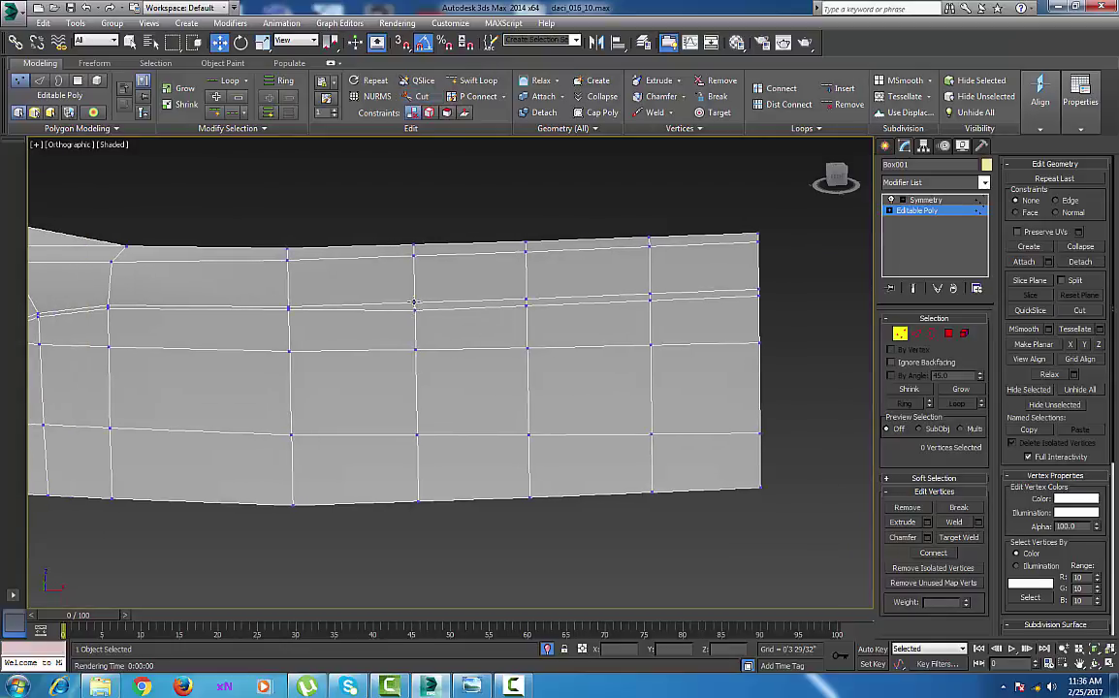
{"action": "left_click", "coordinate": [414, 303]}
{"action": "left_click_drag", "start_coordinate": [412, 218], "coordinate": [415, 220]}
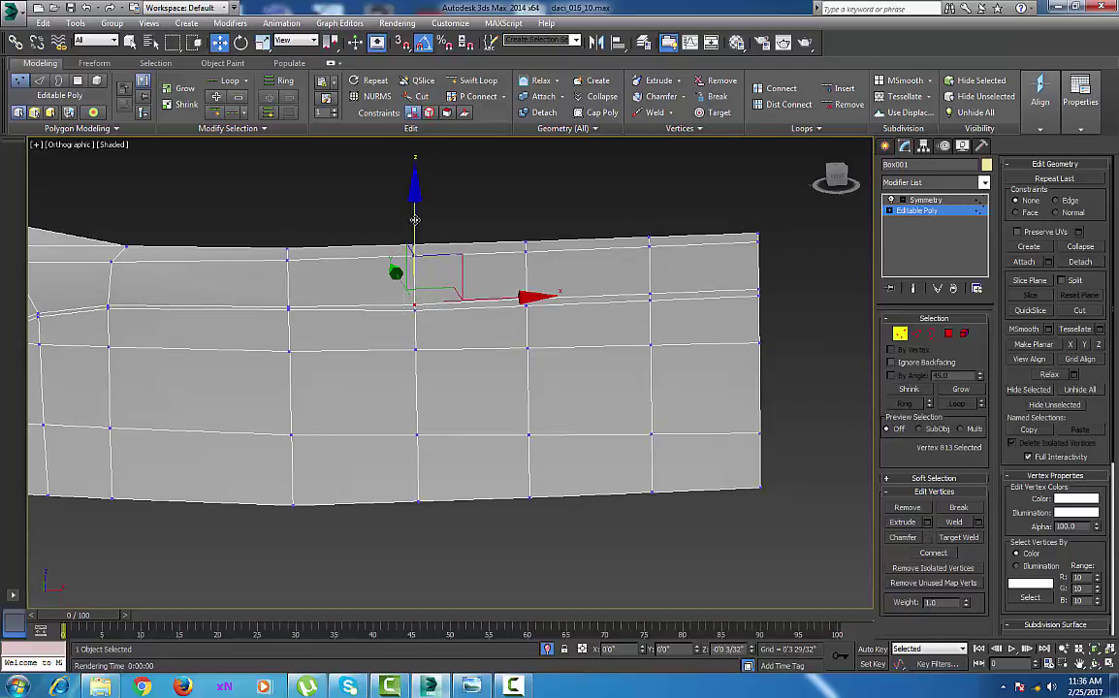
{"action": "left_click", "coordinate": [527, 299]}
{"action": "left_click", "coordinate": [649, 293], "text": "ctrl"}
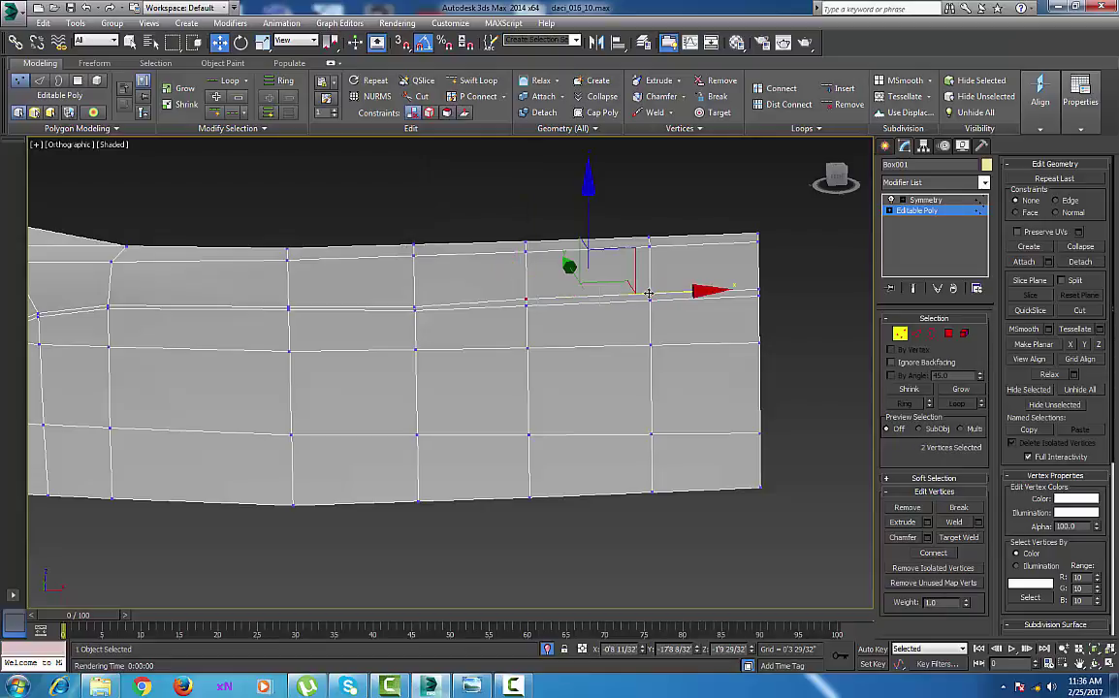
{"action": "left_click", "coordinate": [751, 289], "text": "ctrl"}
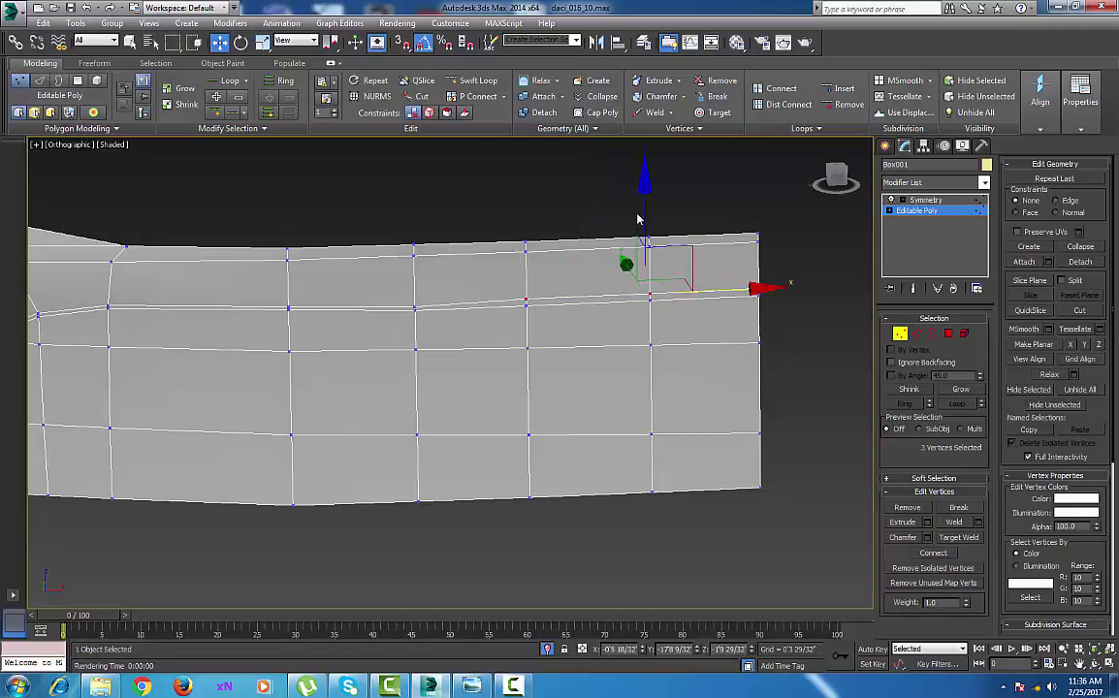
{"action": "left_click_drag", "start_coordinate": [646, 209], "coordinate": [648, 212]}
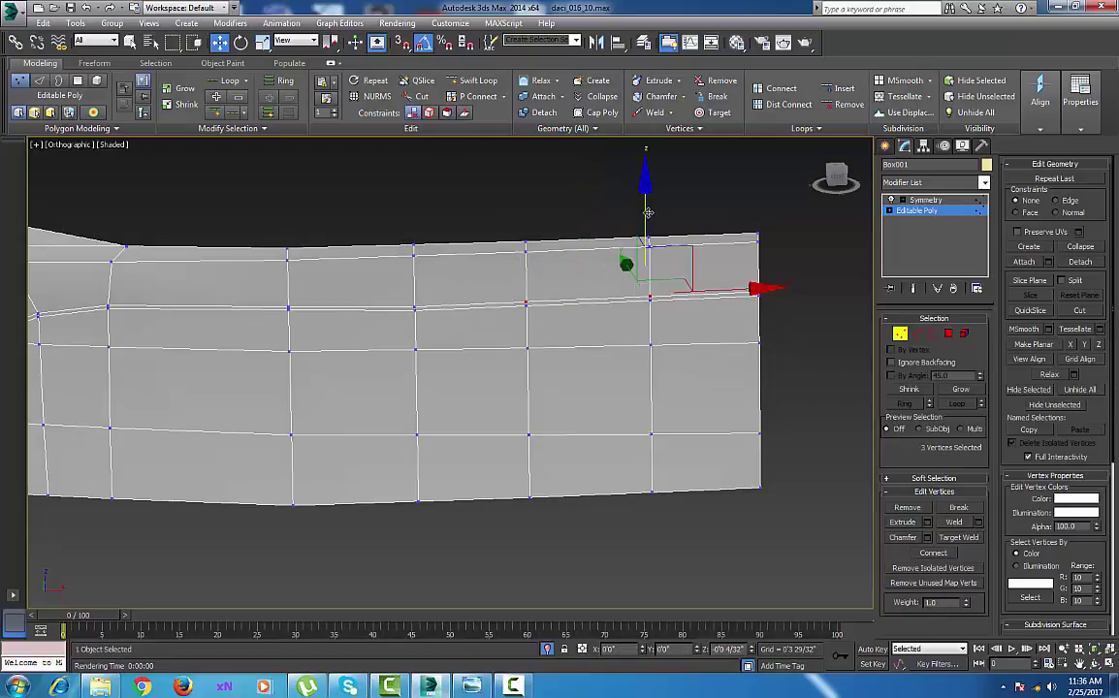
Merge the extra vertex below the front bumper's diagonal corner into the neighbouring vertex on the horizontal edge with Target Weld.
{"action": "middle_click_drag", "start_coordinate": [504, 331], "coordinate": [608, 336]}
{"action": "scroll", "coordinate": [605, 338], "scroll_direction": "down", "scroll_amount": 3}
{"action": "middle_click_drag", "start_coordinate": [517, 385], "coordinate": [600, 384]}
{"action": "scroll", "coordinate": [582, 385], "scroll_direction": "up", "scroll_amount": 2}
{"action": "scroll", "coordinate": [415, 373], "scroll_direction": "up", "scroll_amount": 4}
{"action": "middle_click_drag", "start_coordinate": [340, 320], "coordinate": [471, 419]}
{"action": "scroll", "coordinate": [470, 419], "scroll_direction": "up", "scroll_amount": 4}
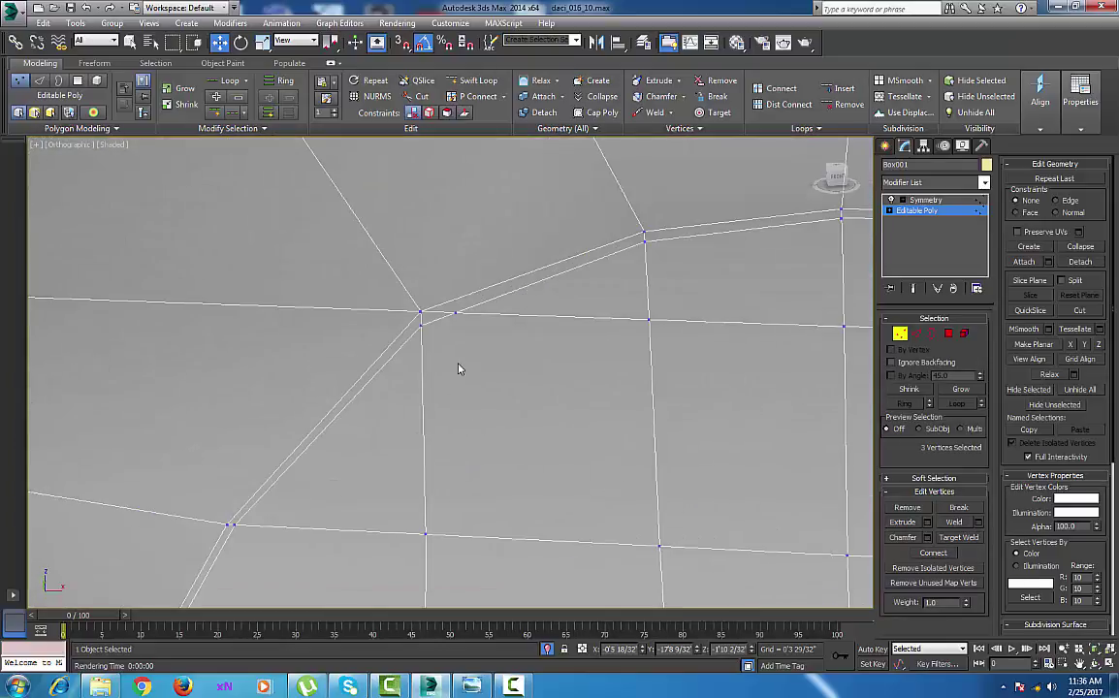
{"action": "right_click", "coordinate": [454, 360]}
{"action": "left_click", "coordinate": [425, 451]}
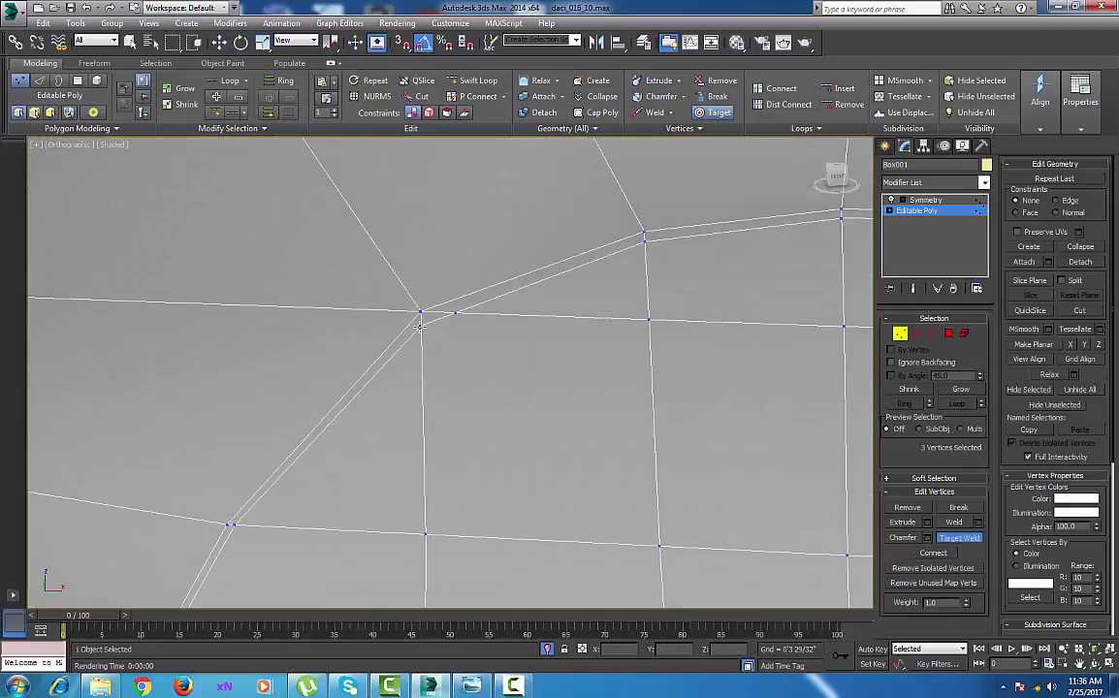
{"action": "left_click", "coordinate": [420, 327]}
{"action": "left_click", "coordinate": [456, 312]}
{"action": "middle_click_drag", "start_coordinate": [475, 379], "coordinate": [493, 394]}
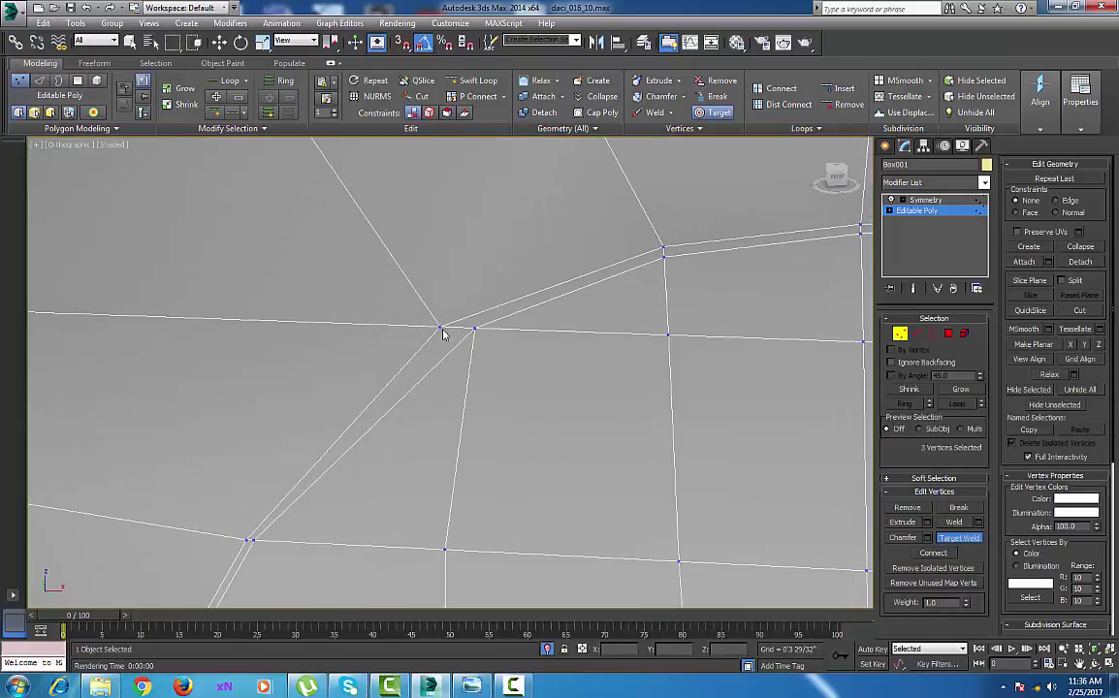
Move the inner vertex at the top of the front bumper's diagonal crease closer to the adjacent corner vertex along X.
{"action": "key", "text": "w"}
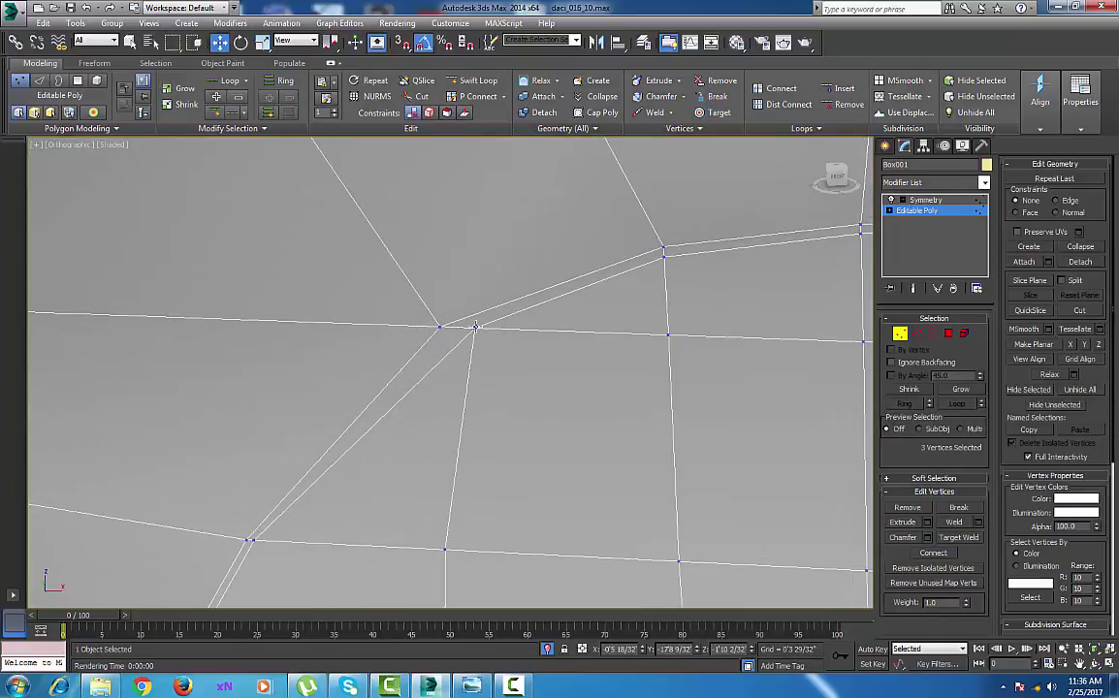
{"action": "left_click", "coordinate": [475, 329]}
{"action": "left_click_drag", "start_coordinate": [579, 324], "coordinate": [563, 330]}
Push all front bumper polygons enclosed by the diagonal and horizontal crease inward along Y by about 10/32".
{"action": "middle_click_drag", "start_coordinate": [399, 544], "coordinate": [439, 411]}
{"action": "scroll", "coordinate": [443, 517], "scroll_direction": "down", "scroll_amount": 5}
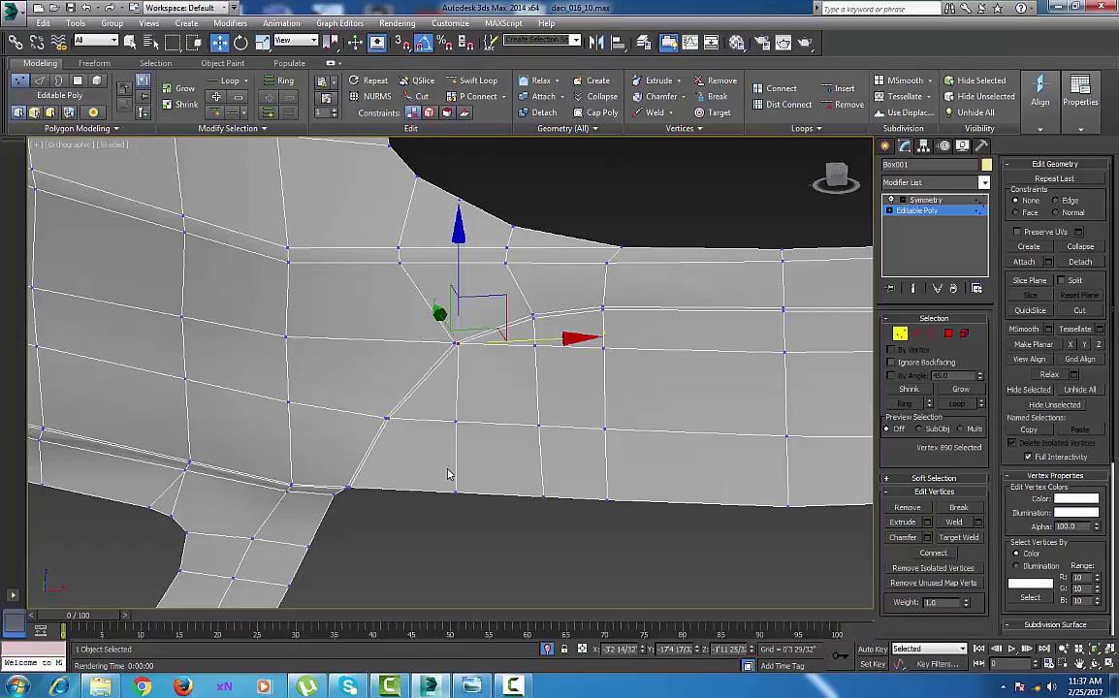
{"action": "middle_click_drag", "start_coordinate": [520, 498], "coordinate": [399, 479]}
{"action": "scroll", "coordinate": [402, 479], "scroll_direction": "down", "scroll_amount": 3}
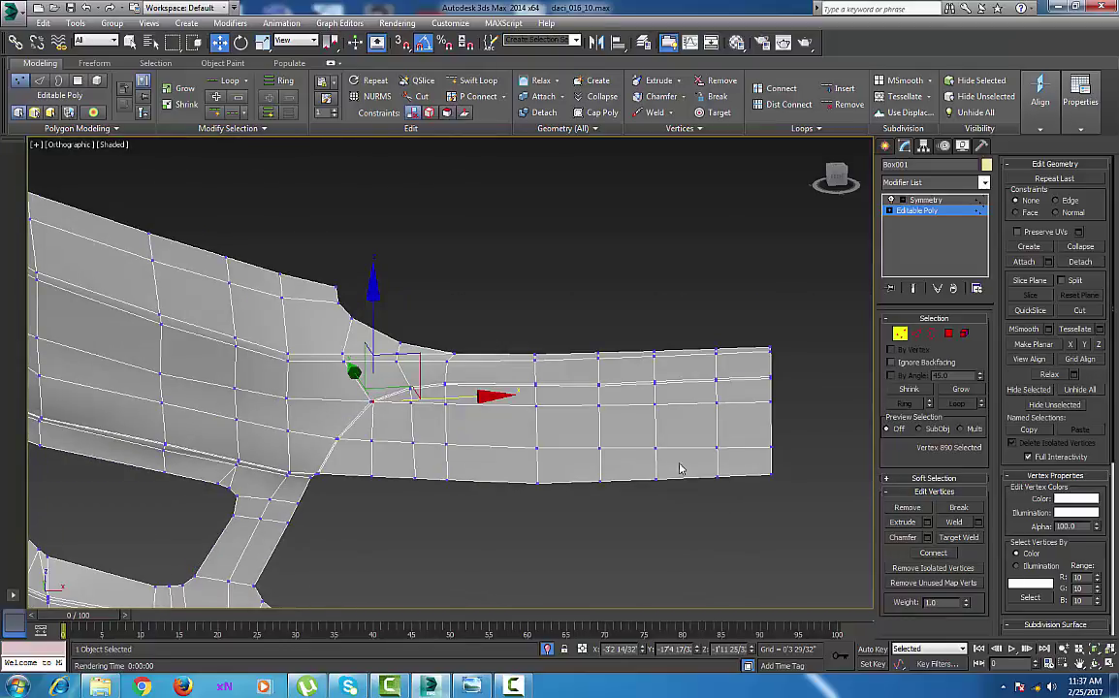
{"action": "left_click", "coordinate": [949, 333]}
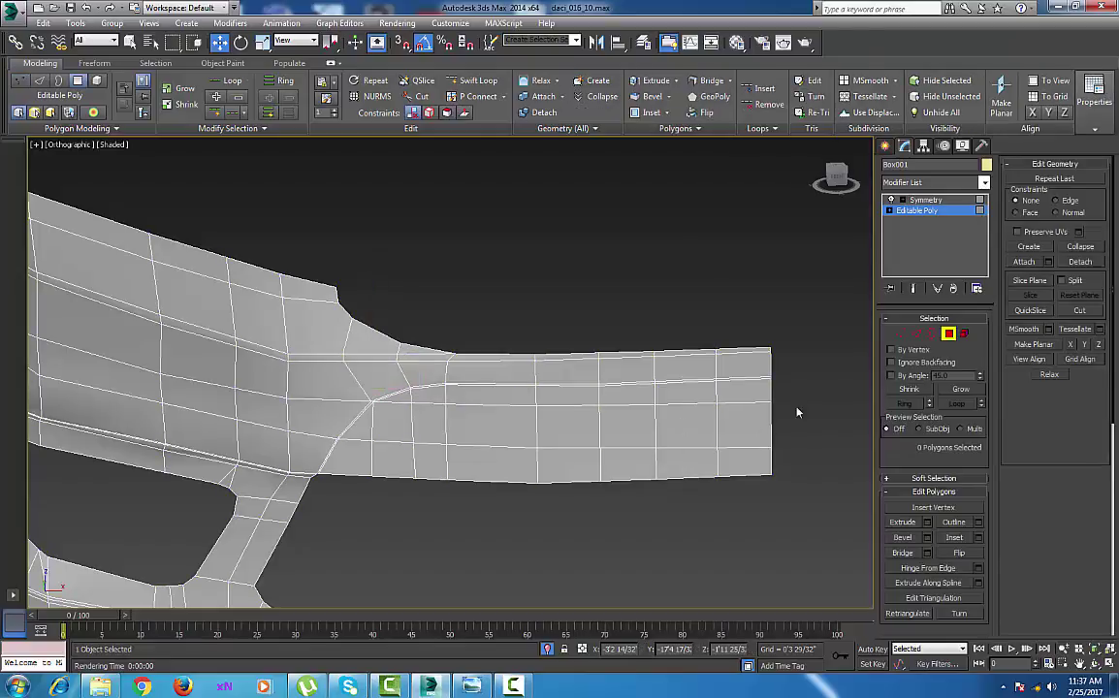
{"action": "left_click_drag", "start_coordinate": [465, 509], "coordinate": [439, 492]}
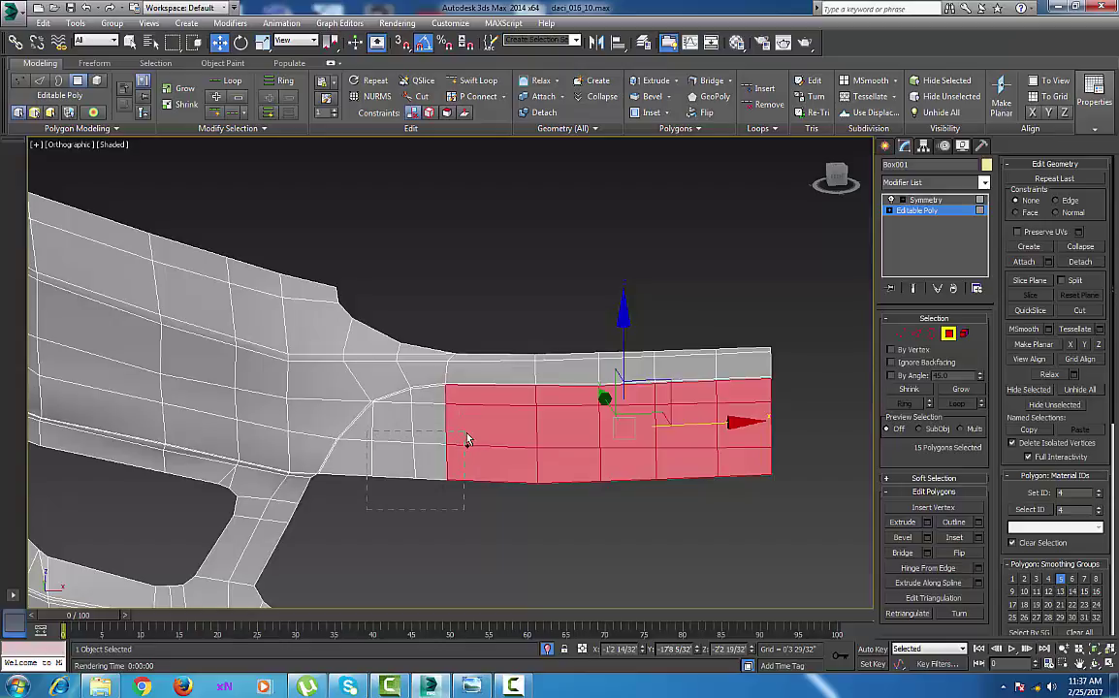
{"action": "left_click_drag", "start_coordinate": [467, 434], "coordinate": [457, 438], "text": "ctrl"}
{"action": "left_click", "coordinate": [437, 394], "text": "ctrl"}
{"action": "left_click", "coordinate": [393, 398], "text": "ctrl"}
{"action": "middle_click_drag", "start_coordinate": [561, 454], "coordinate": [632, 482]}
{"action": "scroll", "coordinate": [583, 452], "scroll_direction": "down", "scroll_amount": 4}
{"action": "scroll", "coordinate": [535, 483], "scroll_direction": "up", "scroll_amount": 4}
{"action": "middle_click_drag", "start_coordinate": [535, 483], "coordinate": [558, 487]}
{"action": "scroll", "coordinate": [539, 479], "scroll_direction": "up", "scroll_amount": 2}
{"action": "scroll", "coordinate": [559, 487], "scroll_direction": "up", "scroll_amount": 2}
{"action": "middle_click_drag", "start_coordinate": [559, 388], "coordinate": [551, 475]}
{"action": "scroll", "coordinate": [559, 470], "scroll_direction": "up", "scroll_amount": 2}
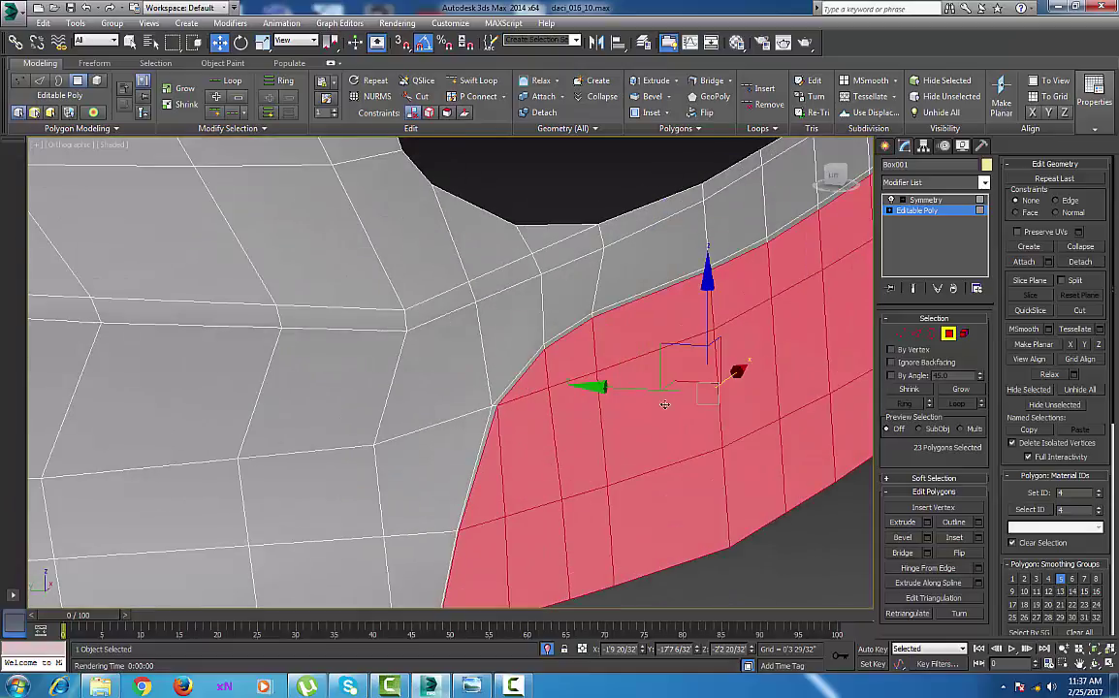
{"action": "left_click_drag", "start_coordinate": [653, 390], "coordinate": [645, 389]}
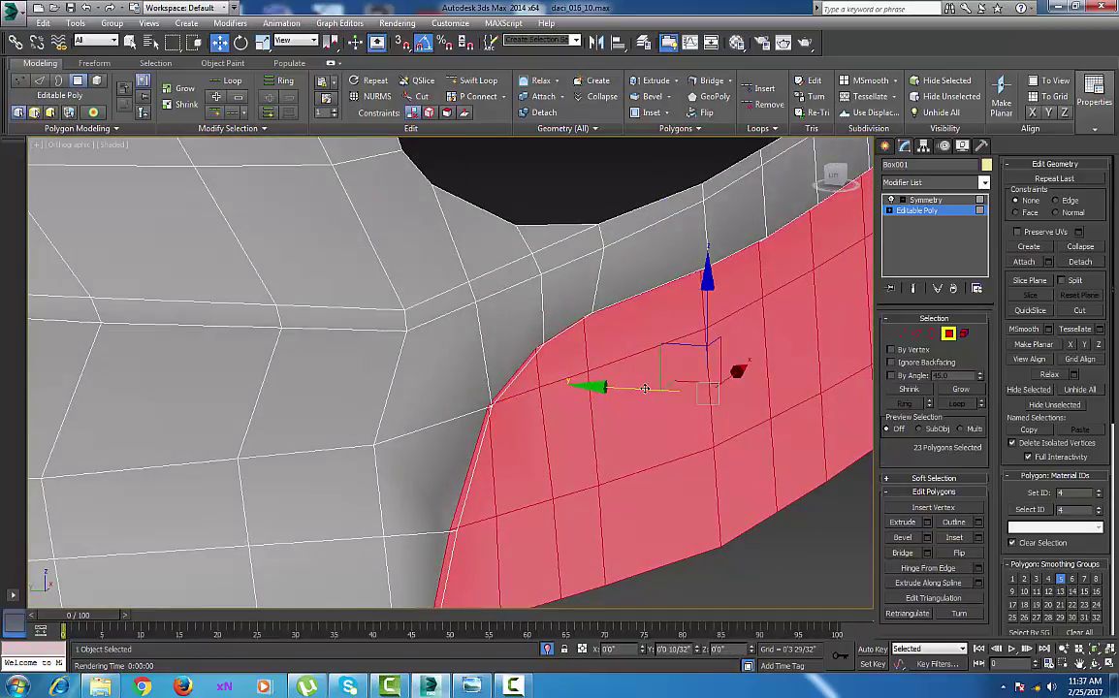
{"action": "left_click_drag", "start_coordinate": [645, 388], "coordinate": [637, 388]}
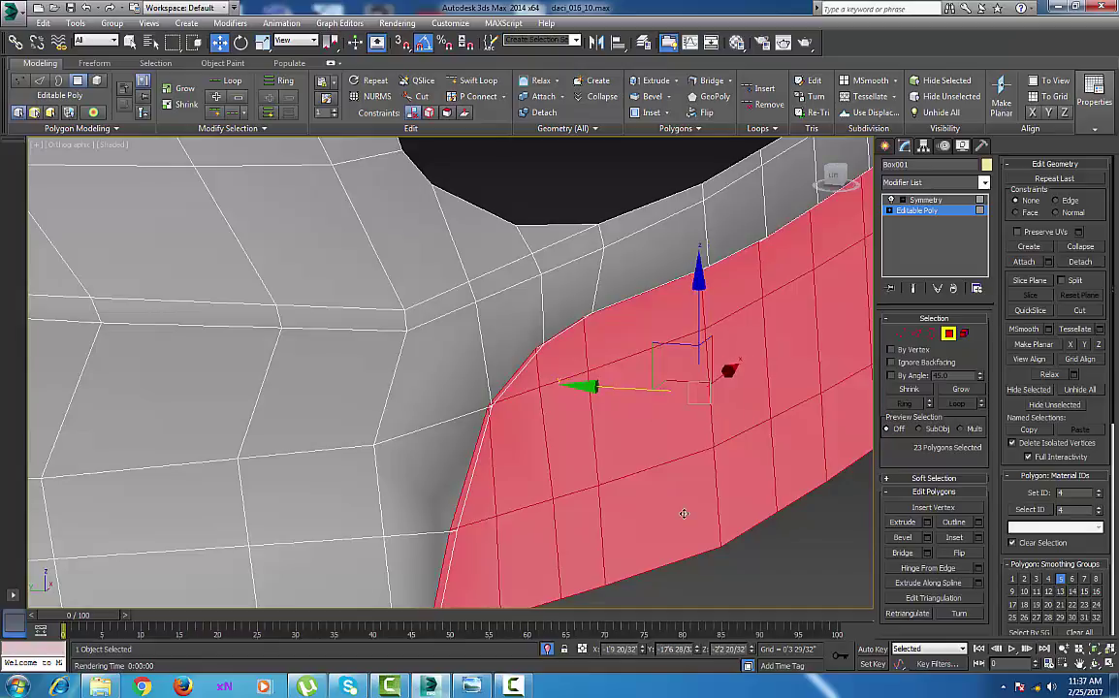
Examine the recessed front bumper panel and its crease from several angles, toggling see-through display on and off.
{"action": "middle_click_drag", "start_coordinate": [685, 515], "coordinate": [559, 466], "text": "alt"}
{"action": "scroll", "coordinate": [584, 471], "scroll_direction": "down", "scroll_amount": 4}
{"action": "scroll", "coordinate": [535, 443], "scroll_direction": "up", "scroll_amount": 4}
{"action": "middle_click_drag", "start_coordinate": [626, 492], "coordinate": [622, 463], "text": "alt"}
{"action": "key", "text": "alt+x"}
{"action": "key", "text": "alt+x"}
{"action": "scroll", "coordinate": [629, 422], "scroll_direction": "down", "scroll_amount": 4}
{"action": "scroll", "coordinate": [622, 463], "scroll_direction": "up", "scroll_amount": 4}
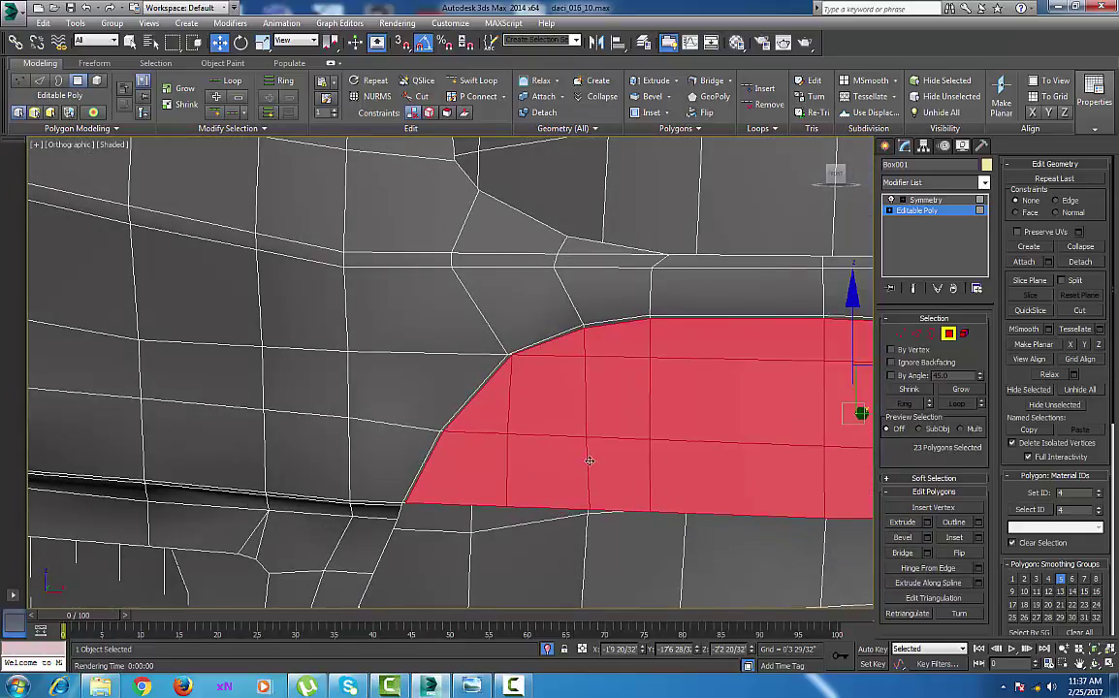
Connect the ring of short edges across the narrow crease strip with three new segments.
{"action": "scroll", "coordinate": [549, 525], "scroll_direction": "up", "scroll_amount": 3}
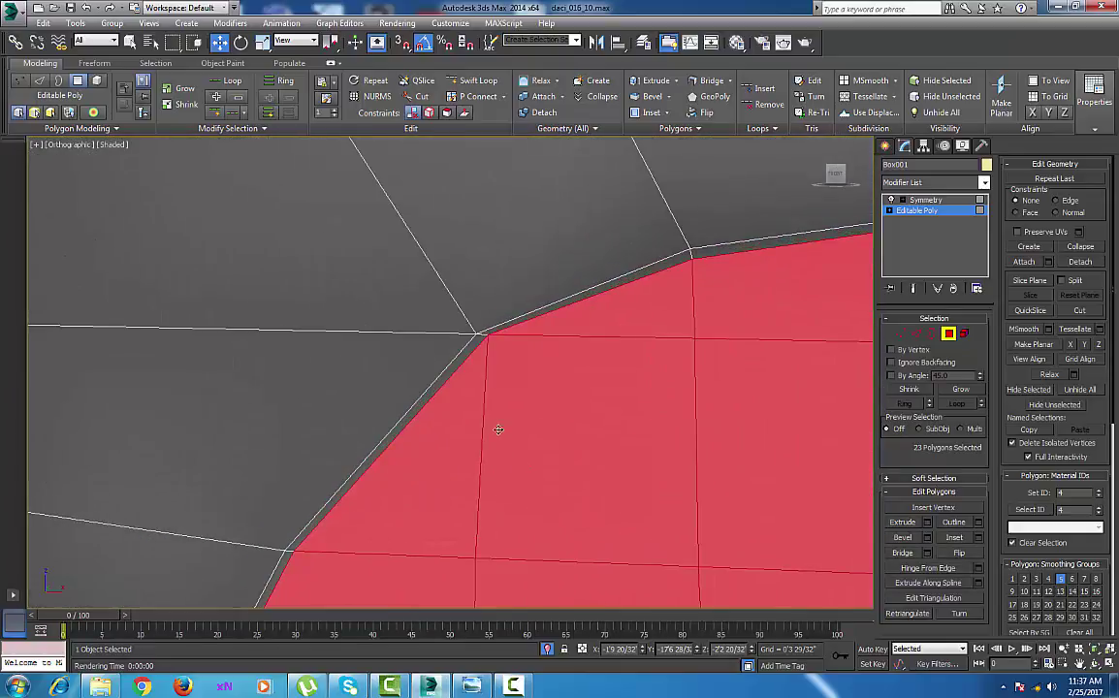
{"action": "scroll", "coordinate": [478, 347], "scroll_direction": "up", "scroll_amount": 2}
{"action": "left_click", "coordinate": [489, 337]}
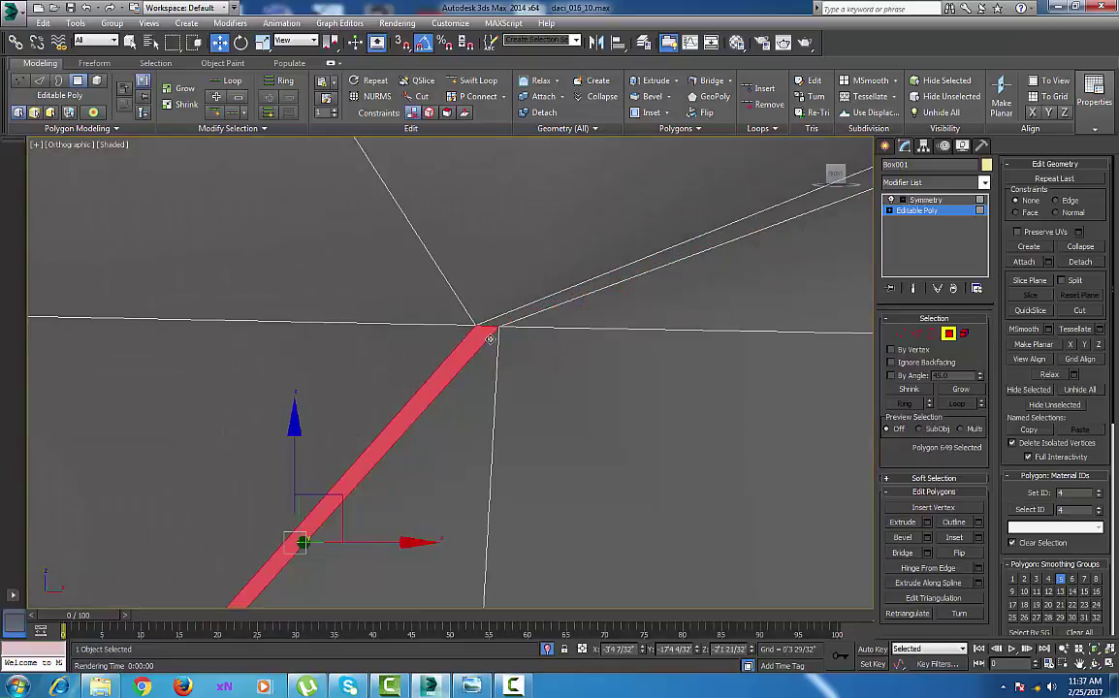
{"action": "key", "text": "2"}
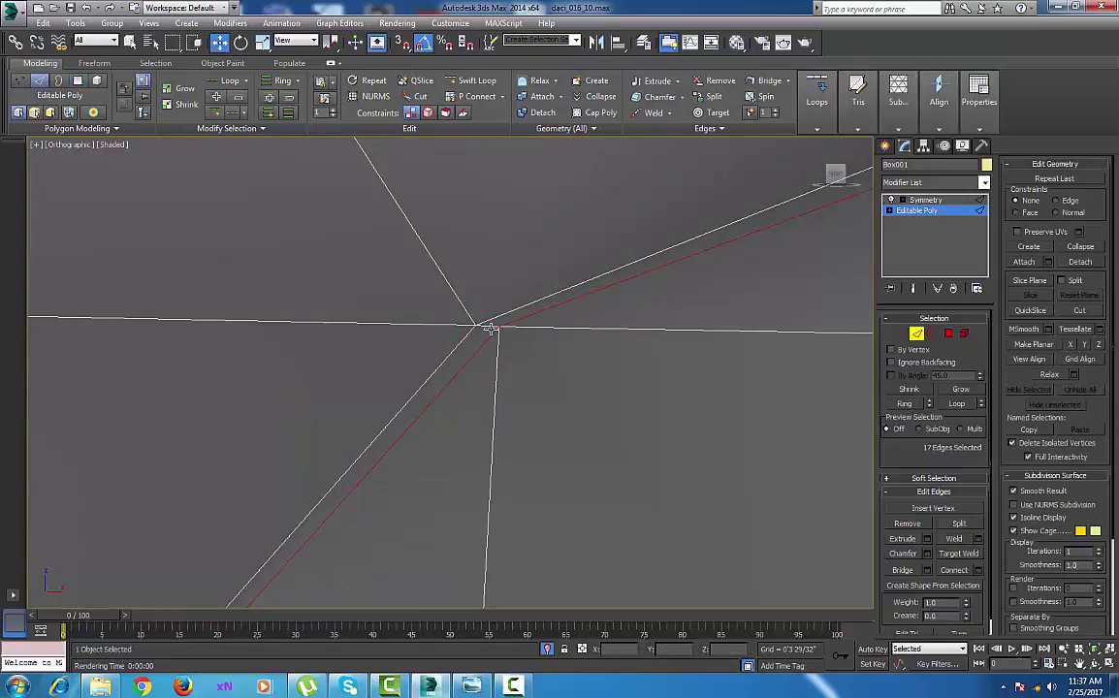
{"action": "left_click", "coordinate": [491, 326]}
{"action": "key", "text": "alt+r"}
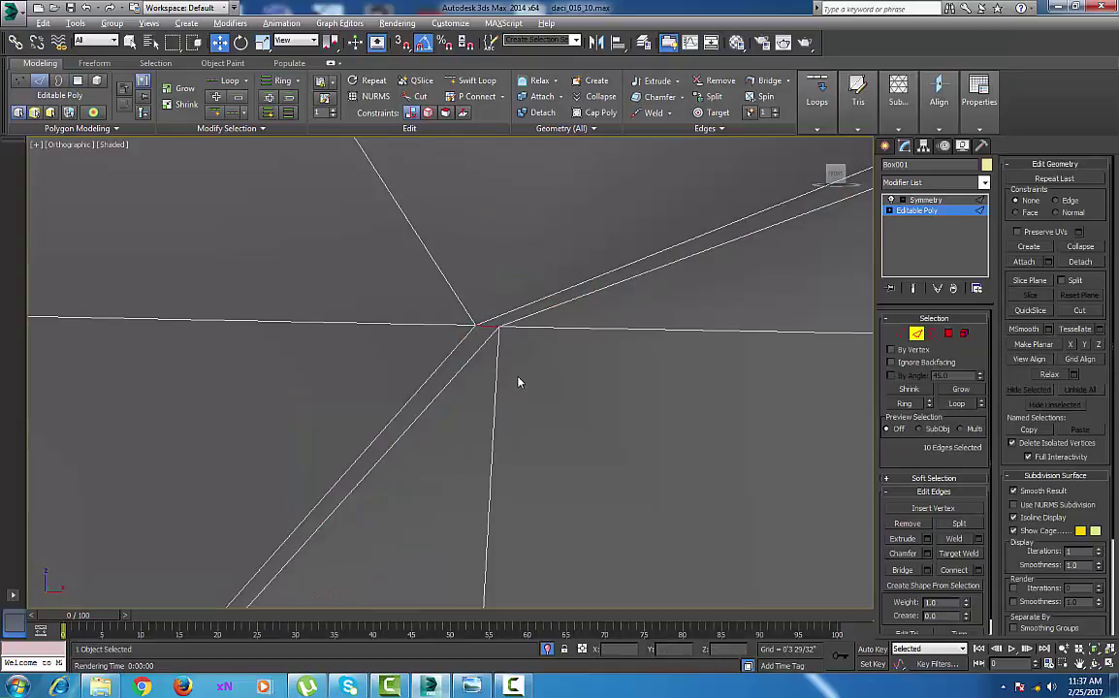
{"action": "right_click", "coordinate": [515, 374]}
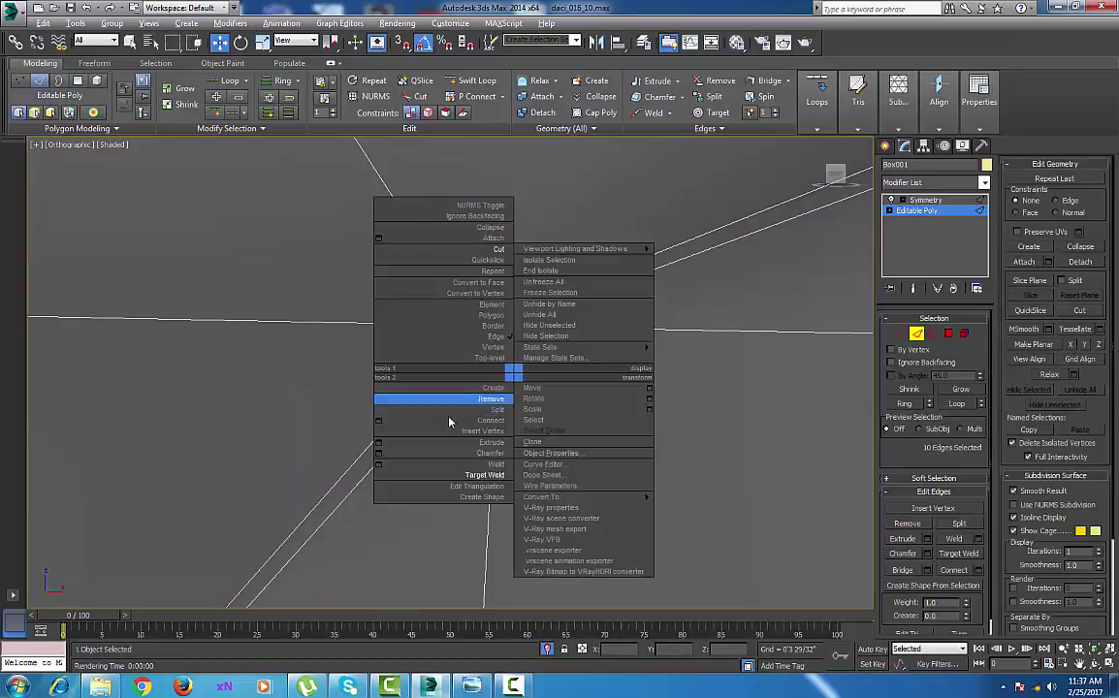
{"action": "left_click", "coordinate": [378, 423]}
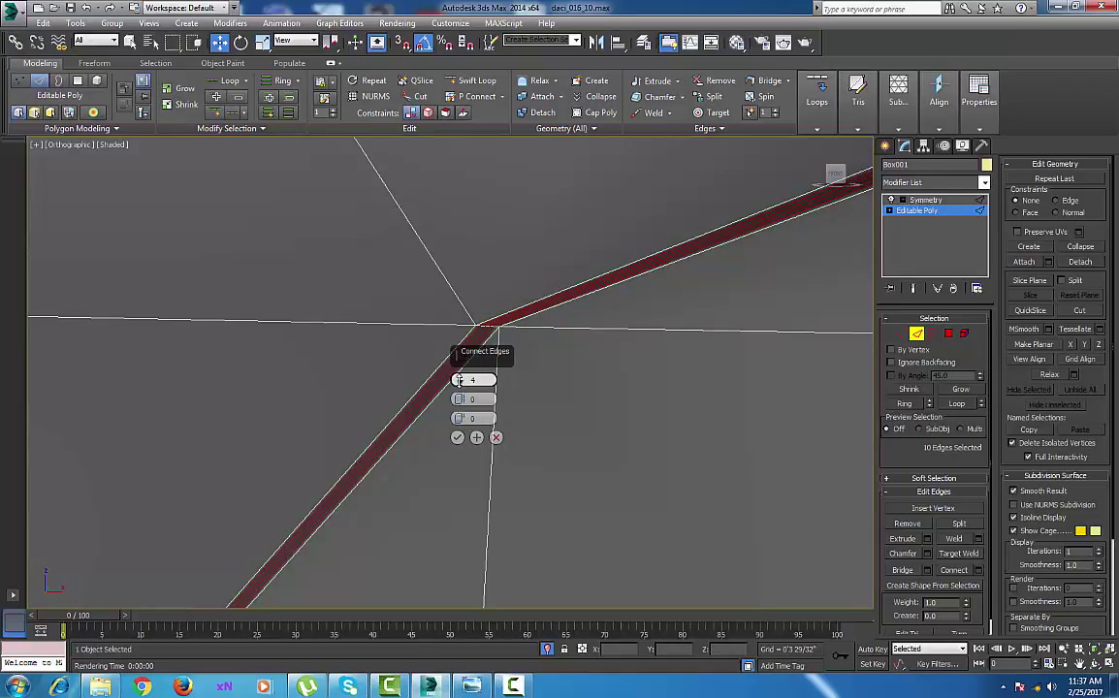
{"action": "left_click", "coordinate": [457, 437]}
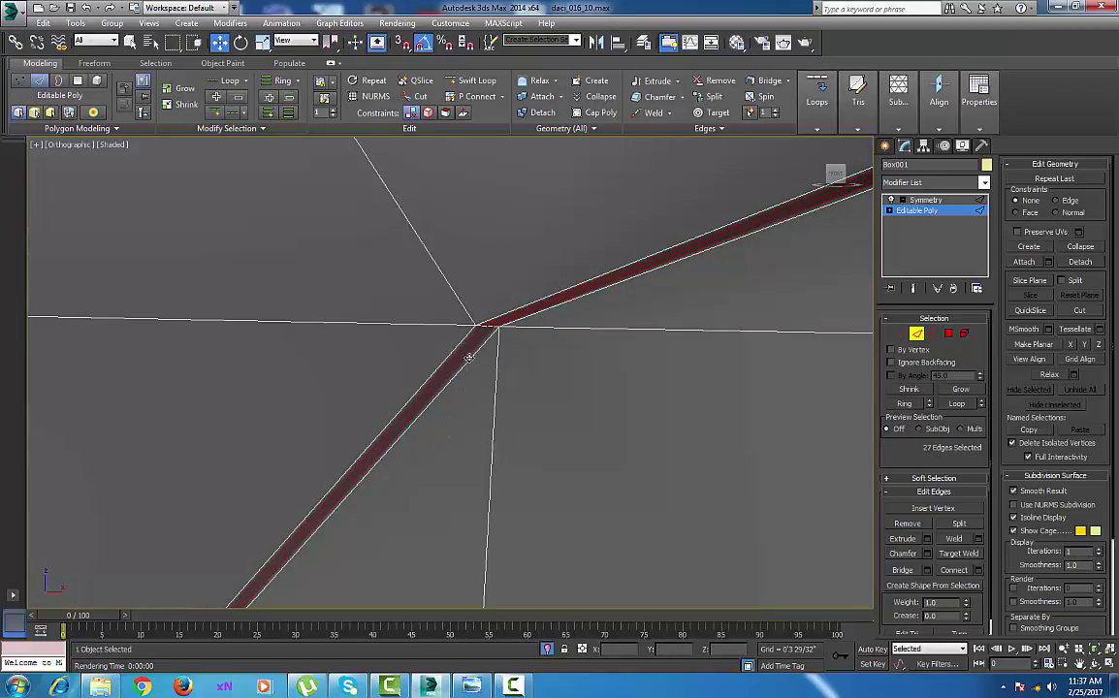
Shift the middle edge loop of the front bumper's crease strip slightly along the Y axis.
{"action": "left_click", "coordinate": [472, 345]}
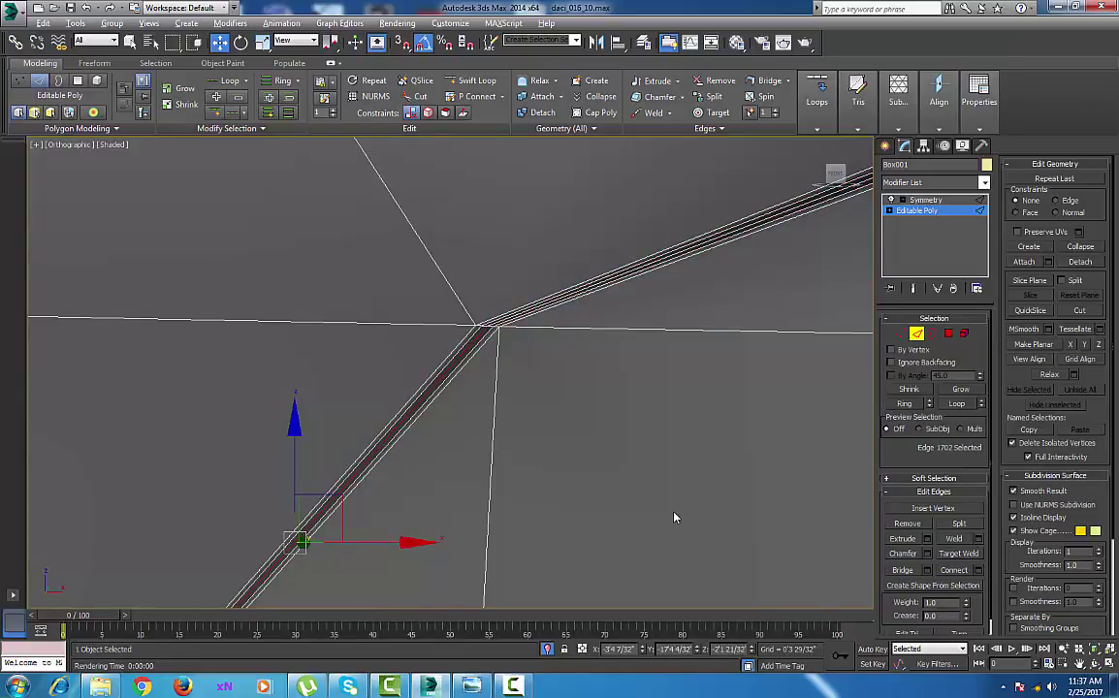
{"action": "key", "text": "alt+l"}
{"action": "middle_click_drag", "start_coordinate": [762, 472], "coordinate": [667, 499]}
{"action": "scroll", "coordinate": [588, 460], "scroll_direction": "down", "scroll_amount": 5}
{"action": "middle_click_drag", "start_coordinate": [587, 417], "coordinate": [507, 414]}
{"action": "scroll", "coordinate": [507, 414], "scroll_direction": "down", "scroll_amount": 5}
{"action": "middle_click_drag", "start_coordinate": [655, 468], "coordinate": [626, 475]}
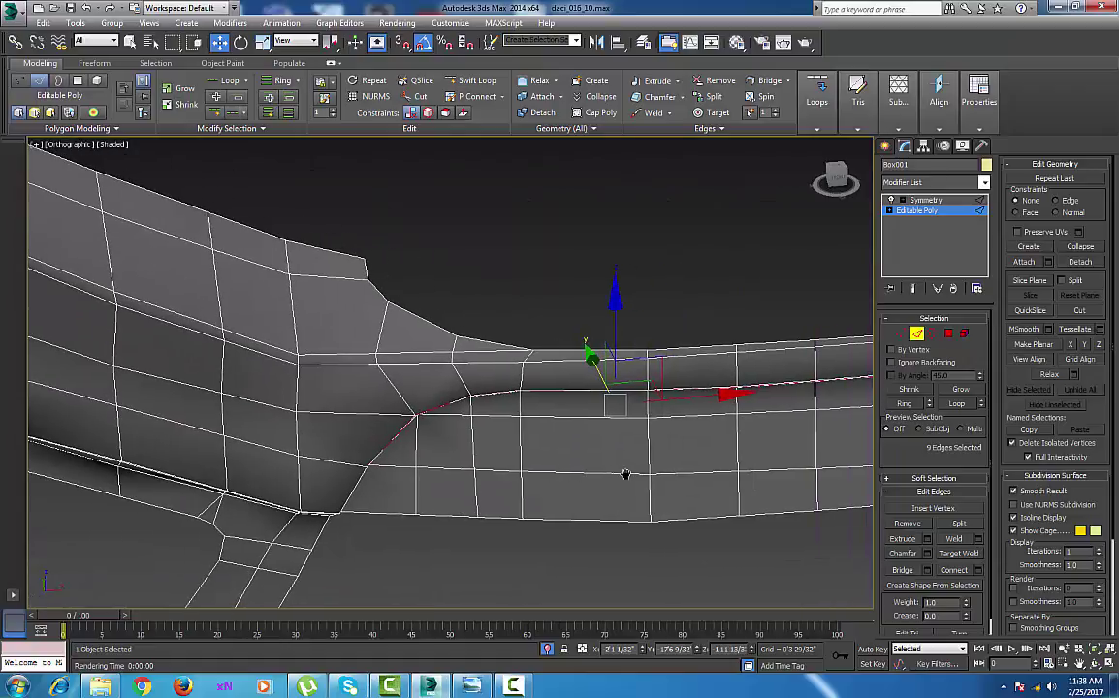
{"action": "left_click_drag", "start_coordinate": [595, 363], "coordinate": [596, 362]}
Turn on NURMS smoothing and render a close view of the front bumper's crease.
{"action": "middle_click_drag", "start_coordinate": [647, 471], "coordinate": [584, 468], "text": "alt"}
{"action": "right_click", "coordinate": [633, 425]}
{"action": "left_click", "coordinate": [594, 257]}
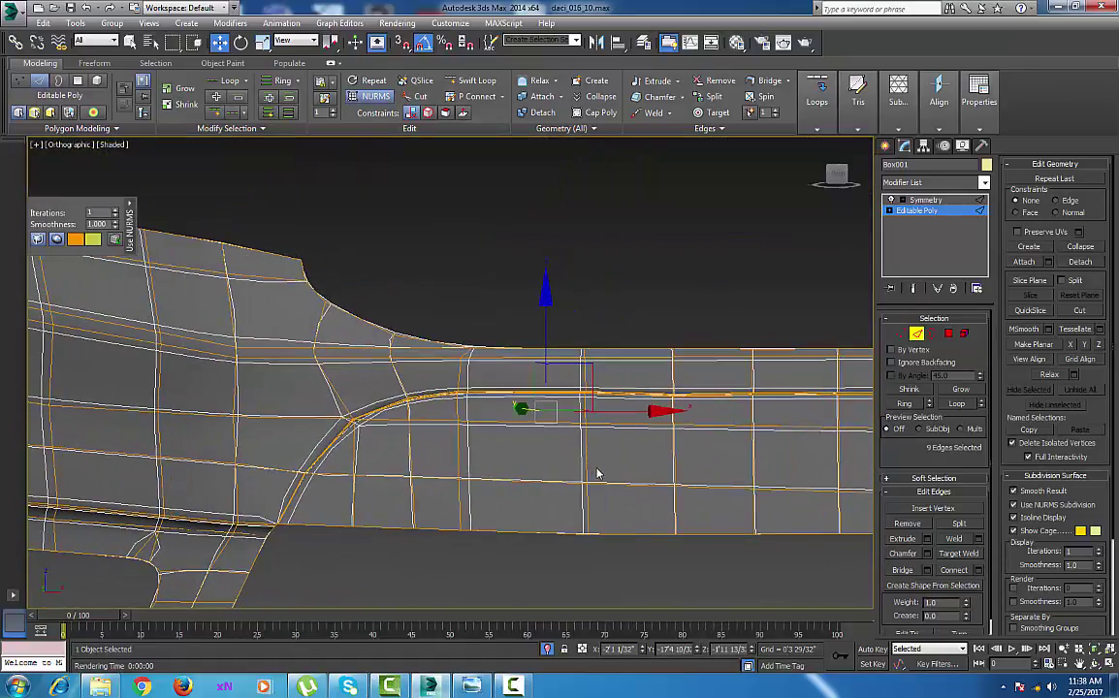
{"action": "left_click", "coordinate": [807, 42]}
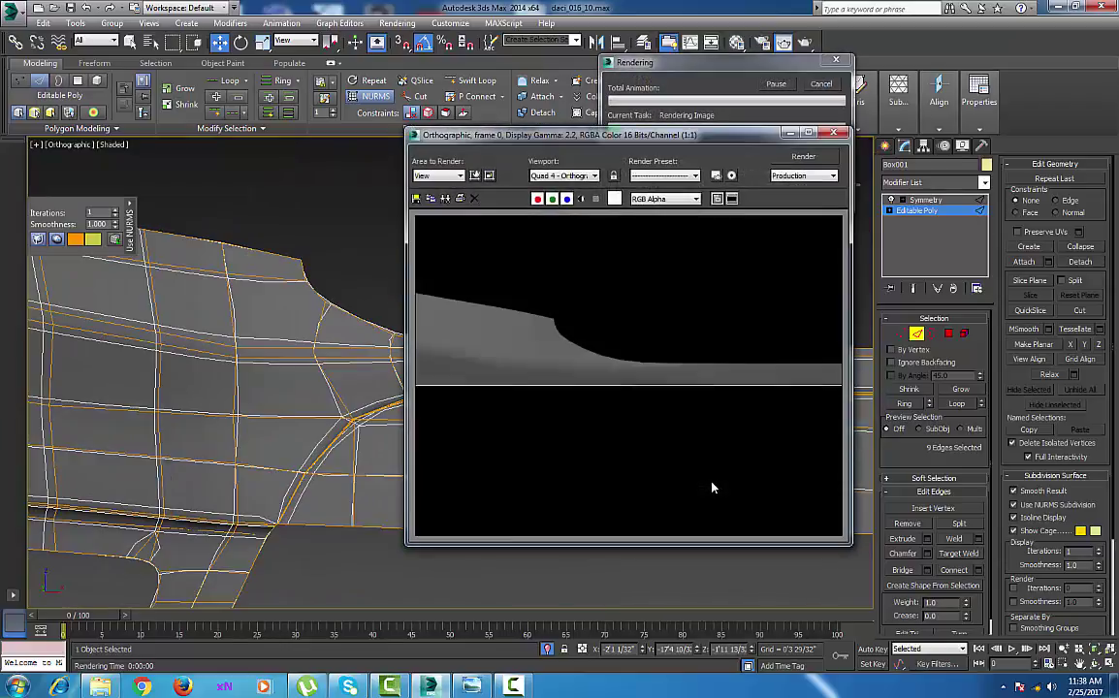
{"action": "left_click", "coordinate": [834, 134]}
Render the whole smoothed half of the front bumper to check the crease line.
{"action": "middle_click_drag", "start_coordinate": [599, 445], "coordinate": [522, 440]}
{"action": "scroll", "coordinate": [529, 442], "scroll_direction": "down", "scroll_amount": 3}
{"action": "middle_click_drag", "start_coordinate": [582, 474], "coordinate": [586, 482], "text": "alt"}
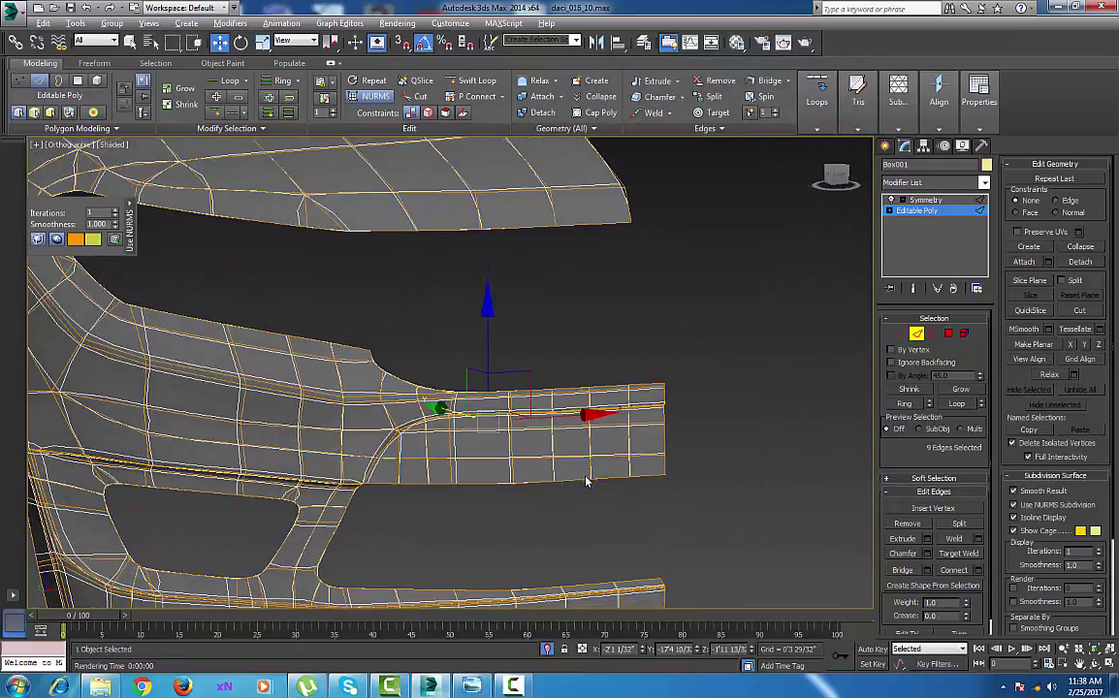
{"action": "middle_click_drag", "start_coordinate": [468, 473], "coordinate": [608, 399]}
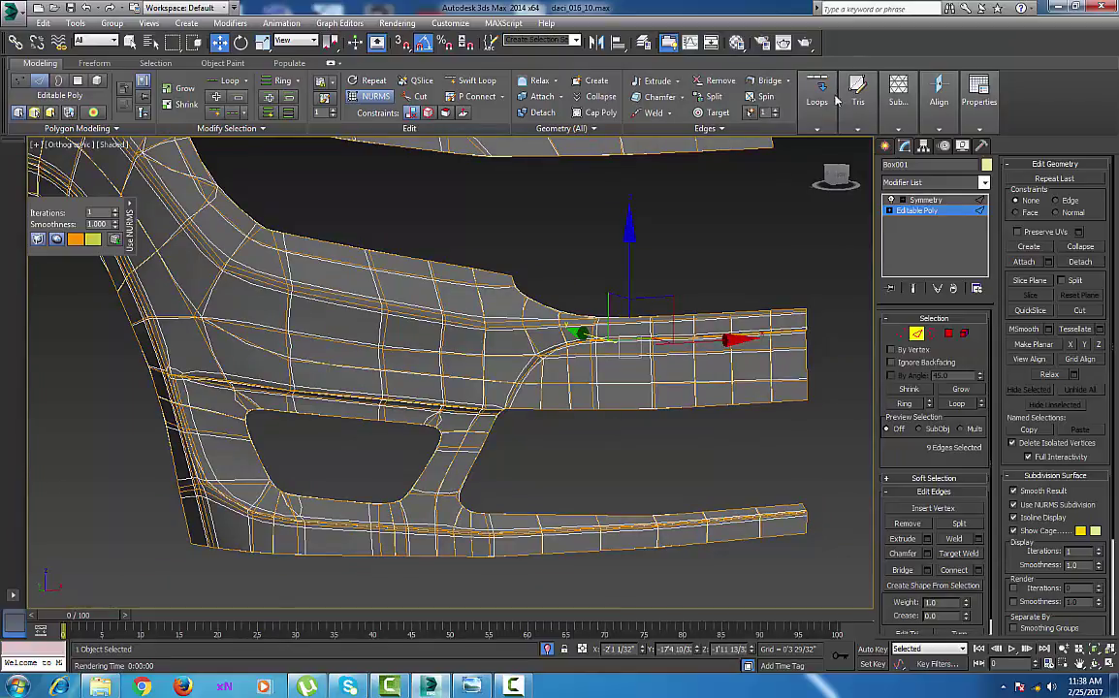
{"action": "left_click", "coordinate": [806, 42]}
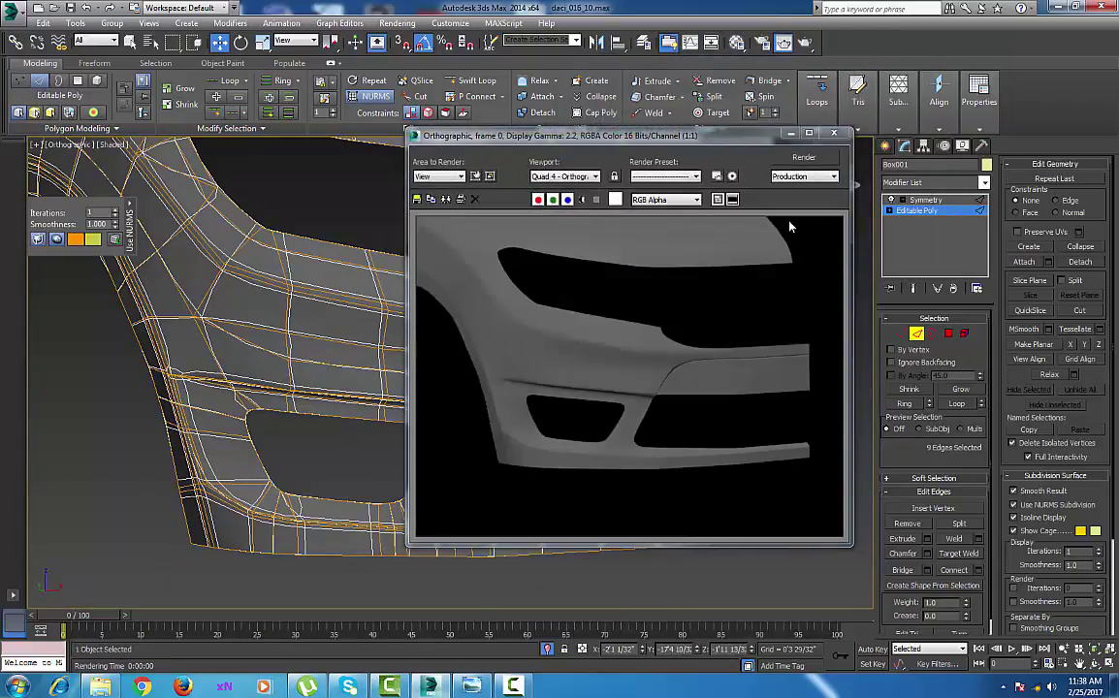
{"action": "left_click", "coordinate": [835, 133]}
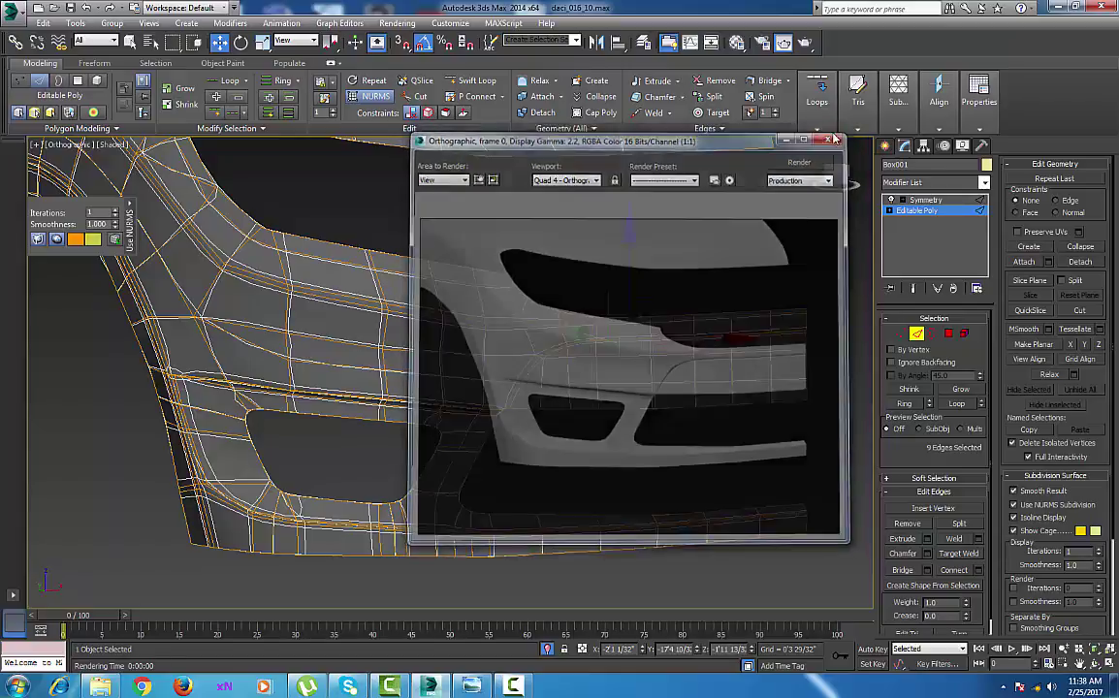
Examine the smoothed mesh around the front fender, wheel arch, hood and headlight opening.
{"action": "middle_click_drag", "start_coordinate": [489, 417], "coordinate": [645, 429]}
{"action": "scroll", "coordinate": [555, 412], "scroll_direction": "down", "scroll_amount": 5}
{"action": "scroll", "coordinate": [602, 443], "scroll_direction": "up", "scroll_amount": 2}
{"action": "scroll", "coordinate": [632, 457], "scroll_direction": "up", "scroll_amount": 3}
{"action": "scroll", "coordinate": [577, 414], "scroll_direction": "down", "scroll_amount": 4}
{"action": "scroll", "coordinate": [607, 437], "scroll_direction": "up", "scroll_amount": 4}
{"action": "scroll", "coordinate": [602, 436], "scroll_direction": "down", "scroll_amount": 5}
{"action": "scroll", "coordinate": [622, 447], "scroll_direction": "up", "scroll_amount": 3}
{"action": "scroll", "coordinate": [614, 444], "scroll_direction": "up", "scroll_amount": 3}
Turn off NURMS smoothing and remove the diagonal edge crossing the mesh near the headlight opening's narrow end.
{"action": "right_click", "coordinate": [661, 424]}
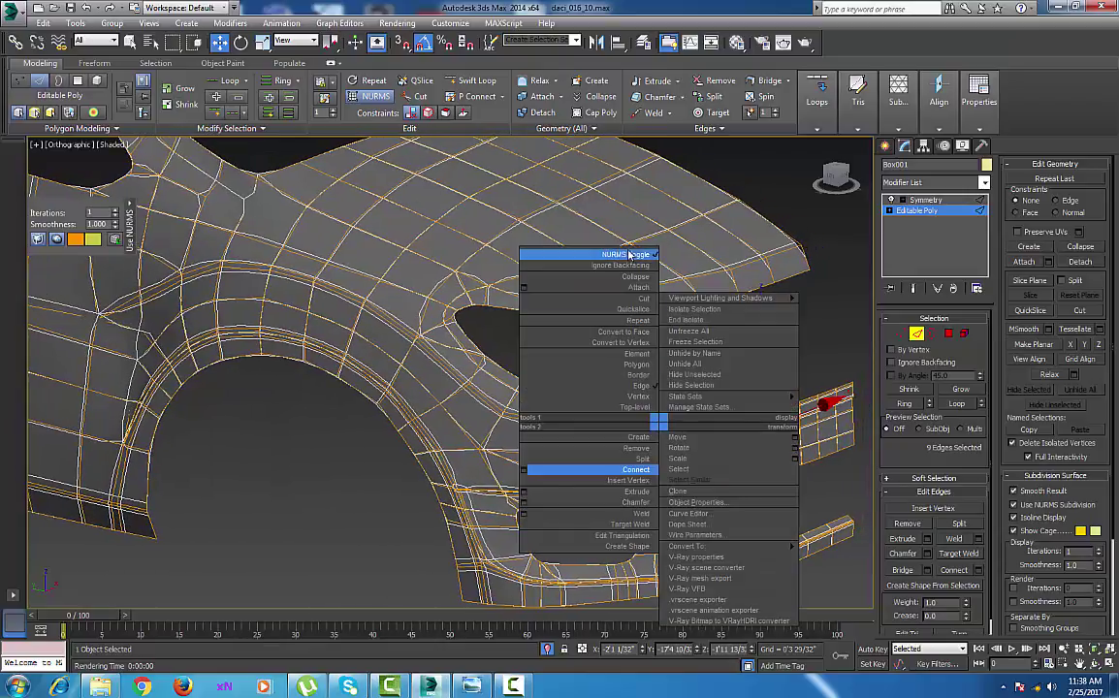
{"action": "left_click", "coordinate": [632, 255]}
{"action": "middle_click_drag", "start_coordinate": [510, 416], "coordinate": [544, 453]}
{"action": "scroll", "coordinate": [535, 449], "scroll_direction": "up", "scroll_amount": 3}
{"action": "middle_click_drag", "start_coordinate": [617, 441], "coordinate": [520, 443]}
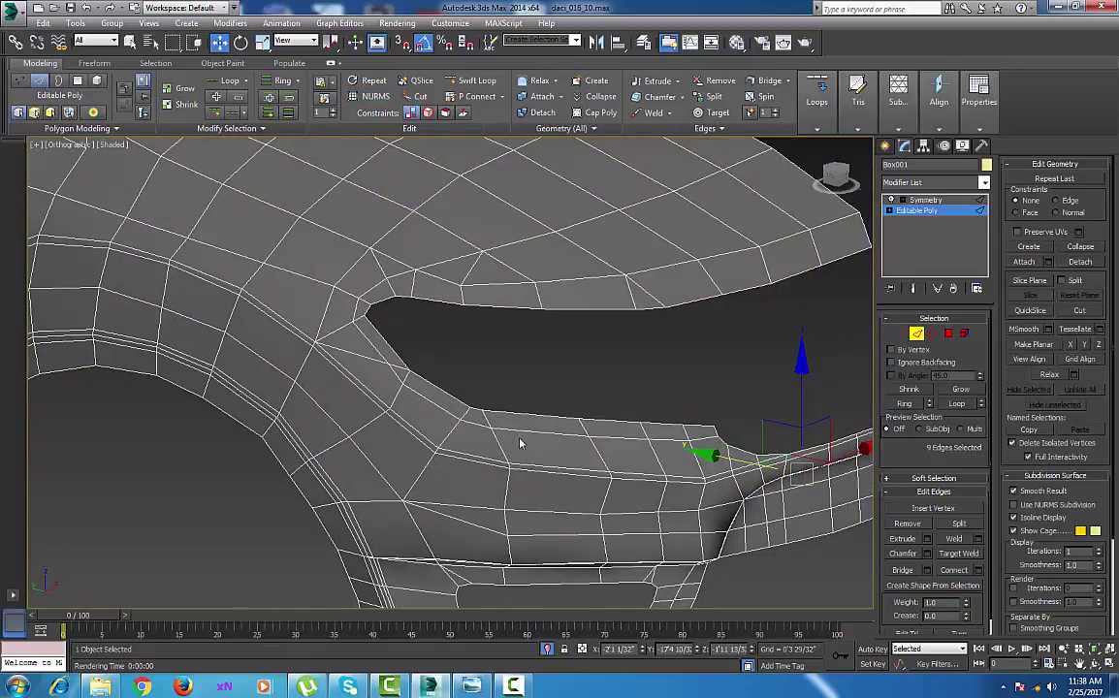
{"action": "scroll", "coordinate": [407, 394], "scroll_direction": "up", "scroll_amount": 4}
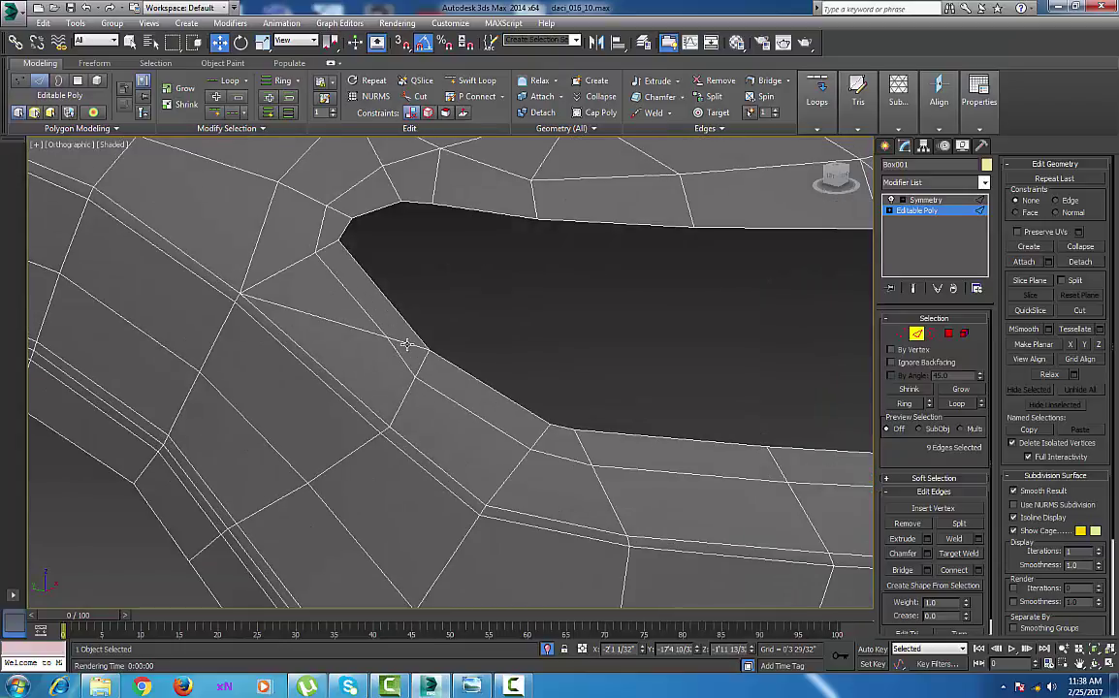
{"action": "left_click", "coordinate": [402, 344]}
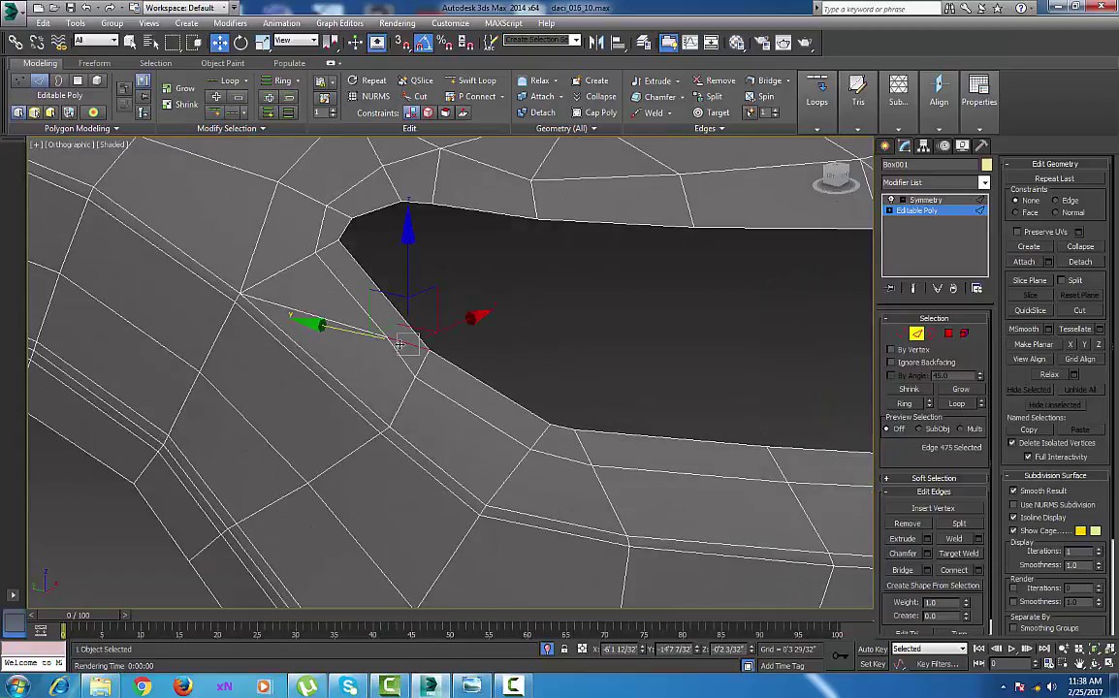
{"action": "left_click", "coordinate": [325, 351]}
{"action": "middle_click_drag", "start_coordinate": [367, 361], "coordinate": [365, 454]}
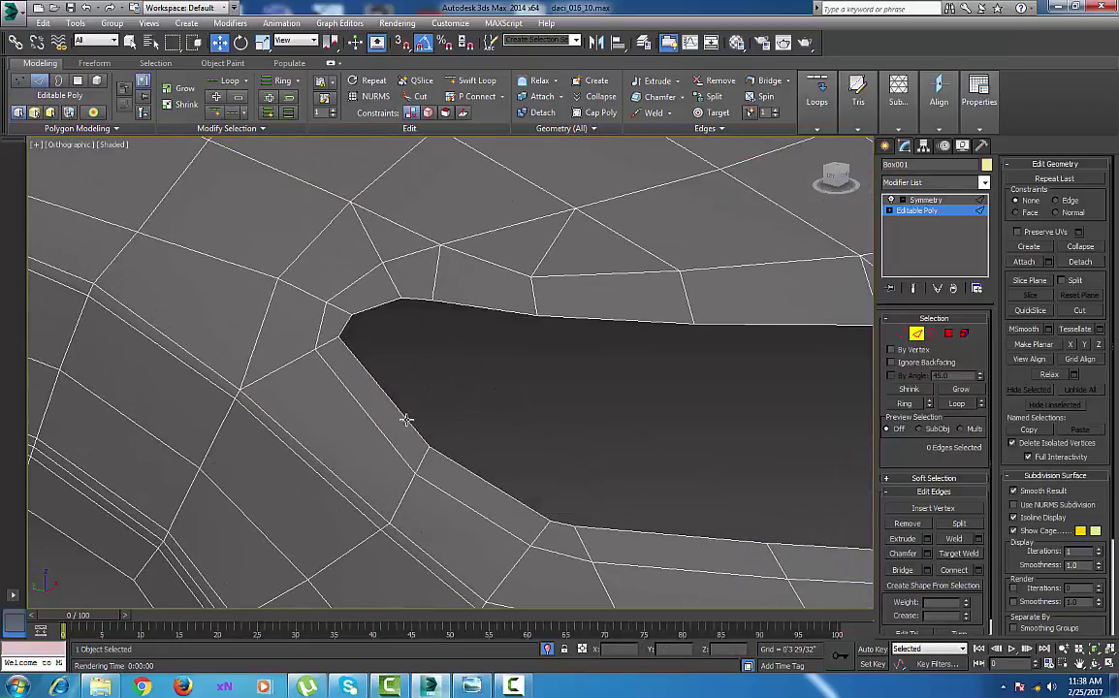
Cut a support edge just inside the hood's front border, starting at its centre end and crossing the first two polygons.
{"action": "middle_click_drag", "start_coordinate": [425, 433], "coordinate": [363, 397]}
{"action": "scroll", "coordinate": [363, 396], "scroll_direction": "down", "scroll_amount": 3}
{"action": "middle_click_drag", "start_coordinate": [487, 434], "coordinate": [448, 419]}
{"action": "left_click", "coordinate": [902, 335]}
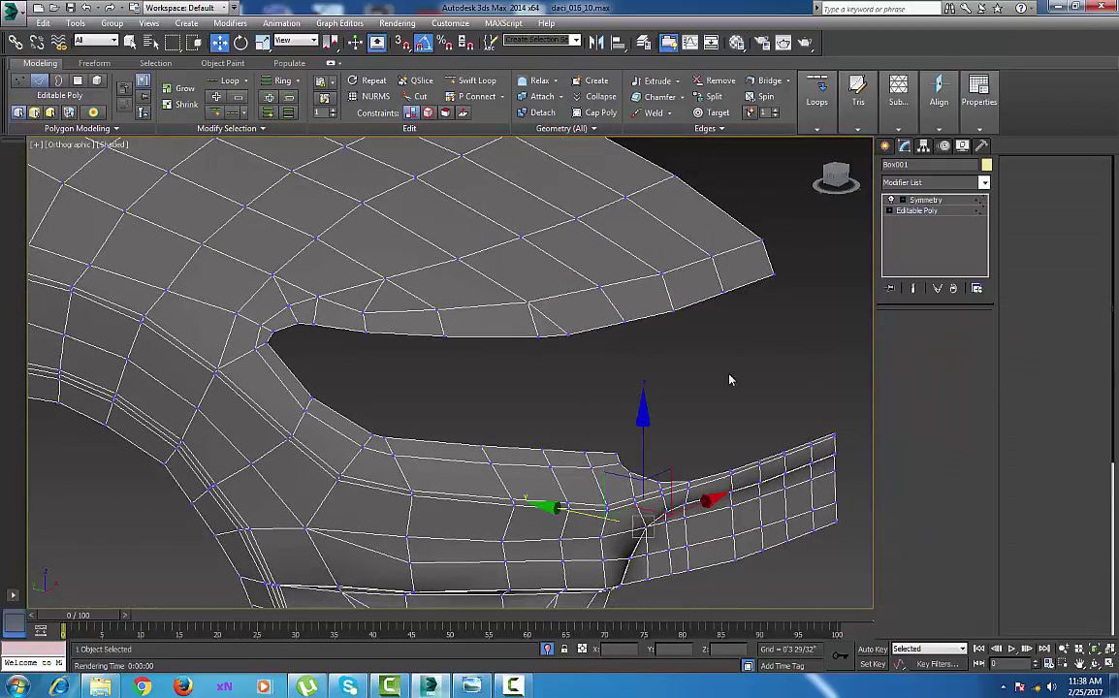
{"action": "middle_click_drag", "start_coordinate": [628, 373], "coordinate": [578, 435]}
{"action": "middle_click_drag", "start_coordinate": [587, 431], "coordinate": [679, 401], "text": "alt"}
{"action": "scroll", "coordinate": [679, 400], "scroll_direction": "up", "scroll_amount": 4}
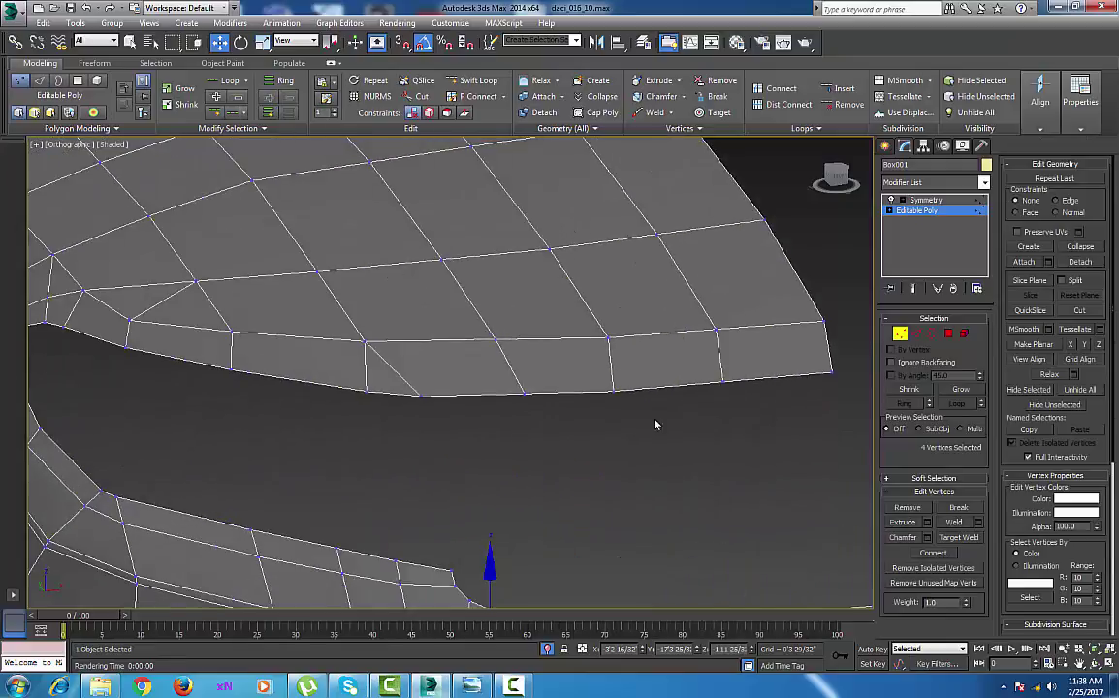
{"action": "right_click", "coordinate": [563, 439]}
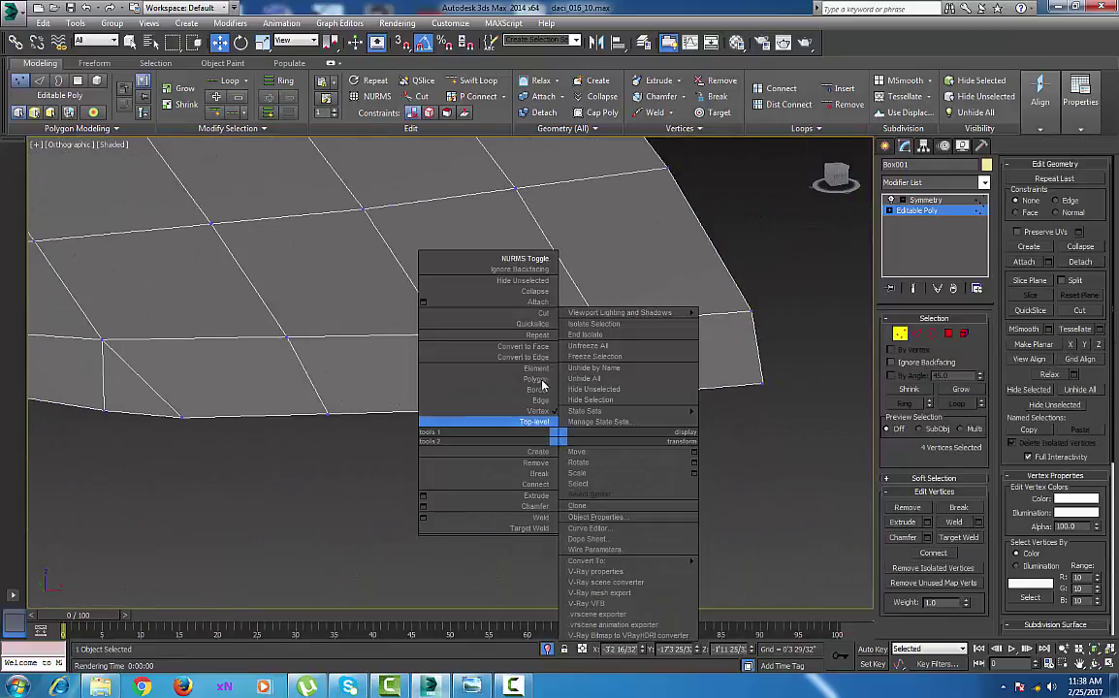
{"action": "left_click", "coordinate": [539, 312]}
{"action": "left_click", "coordinate": [762, 378]}
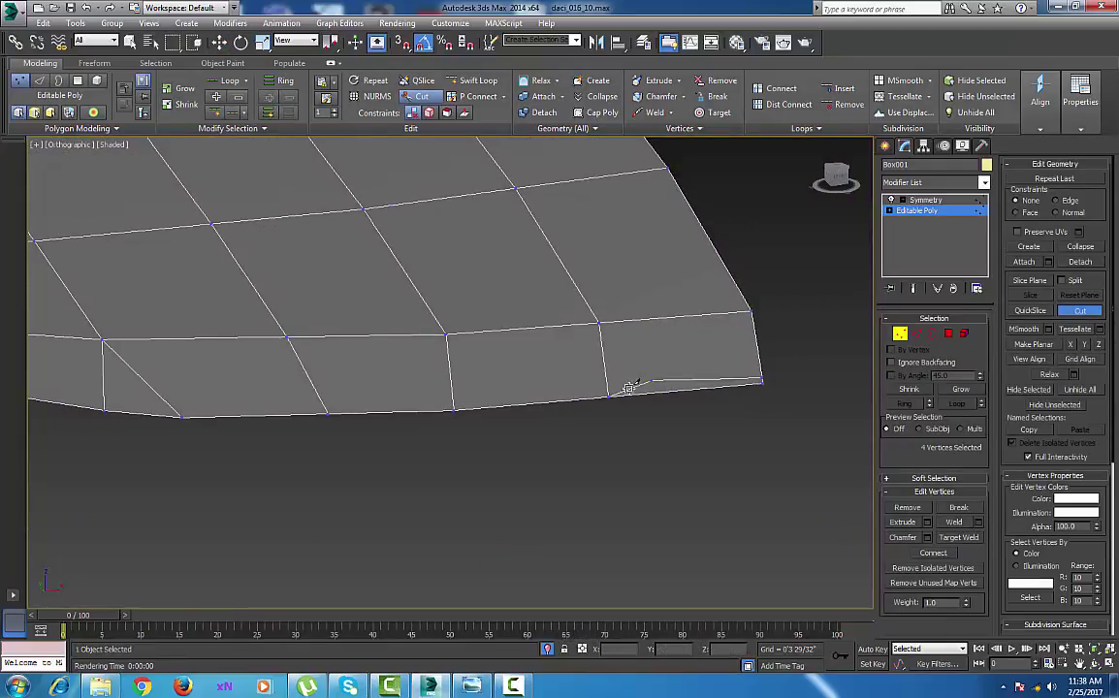
{"action": "left_click", "coordinate": [609, 392]}
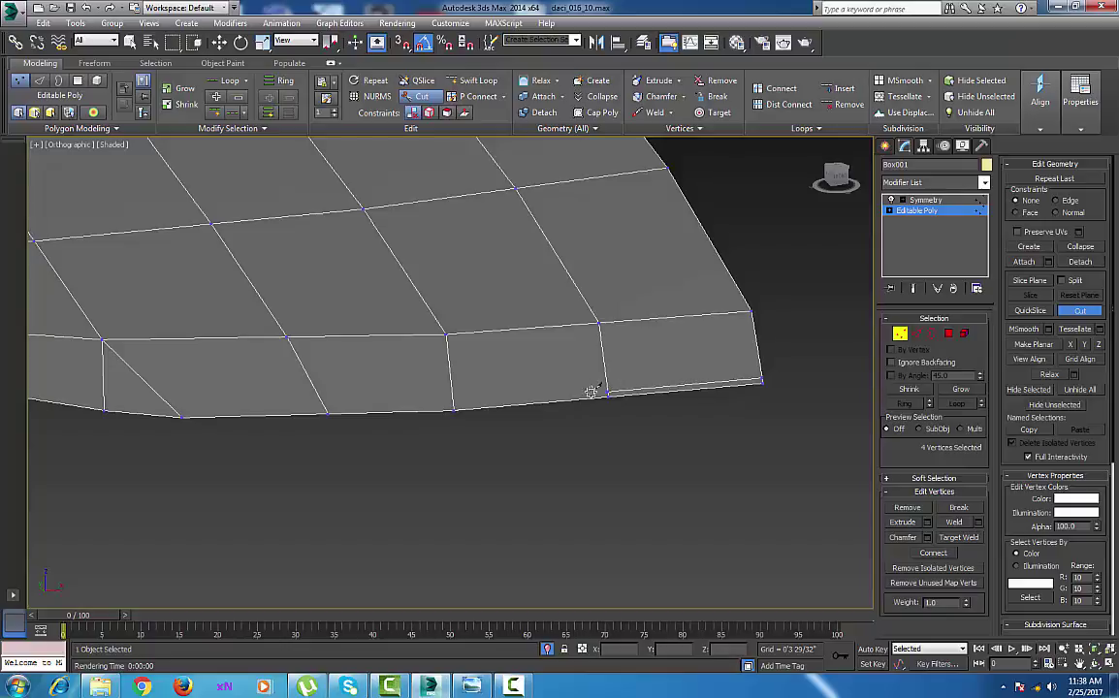
{"action": "left_click", "coordinate": [453, 405]}
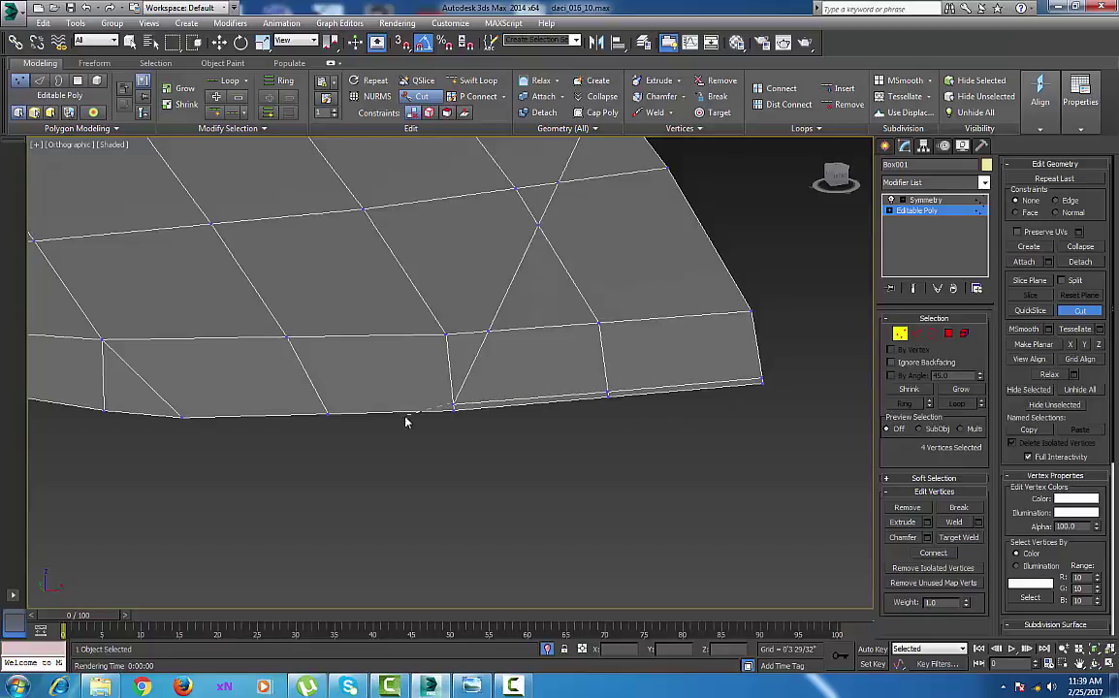
Continue the support cut along the hood's front border towards the headlight opening's narrow end.
{"action": "middle_click_drag", "start_coordinate": [407, 420], "coordinate": [709, 447]}
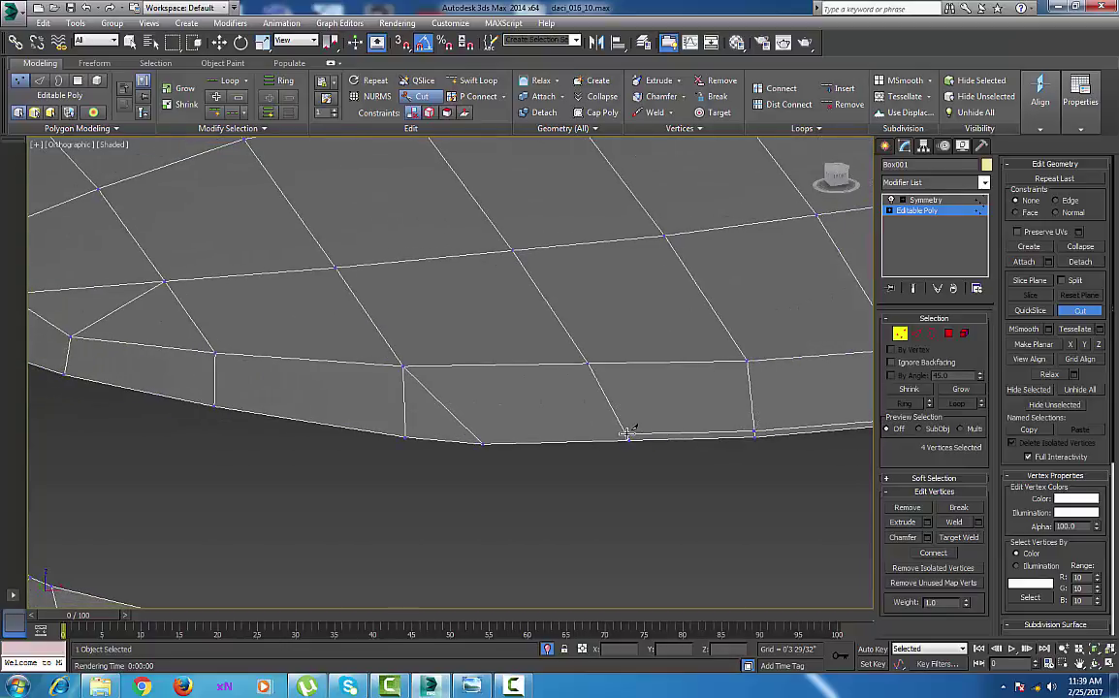
{"action": "left_click", "coordinate": [627, 434]}
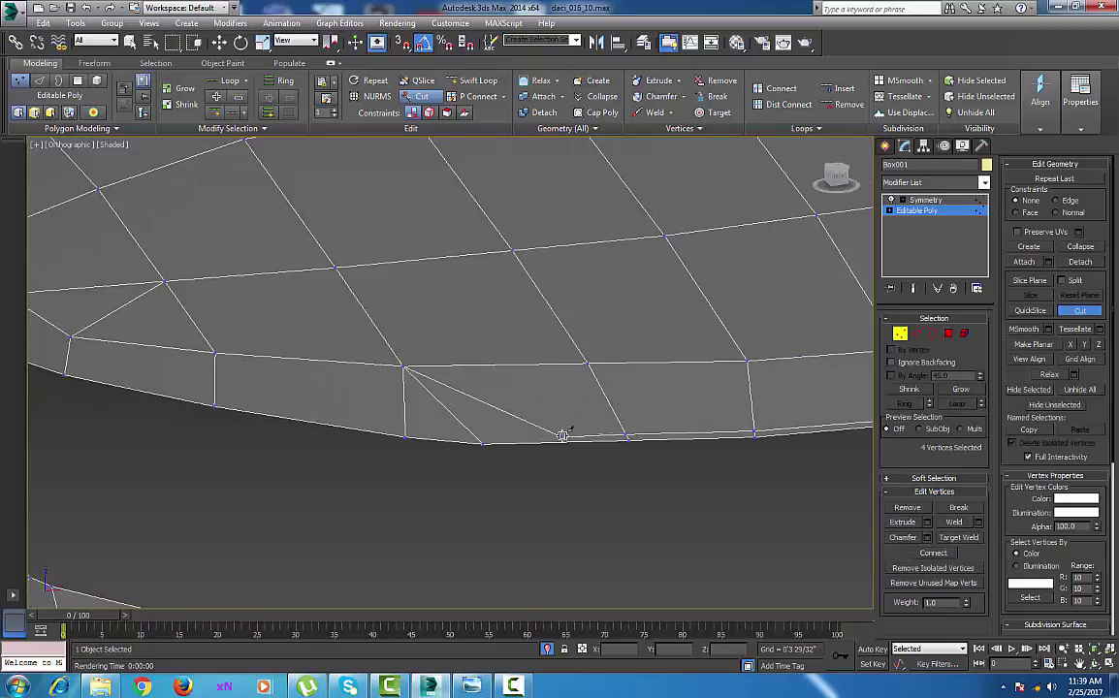
{"action": "left_click", "coordinate": [478, 437]}
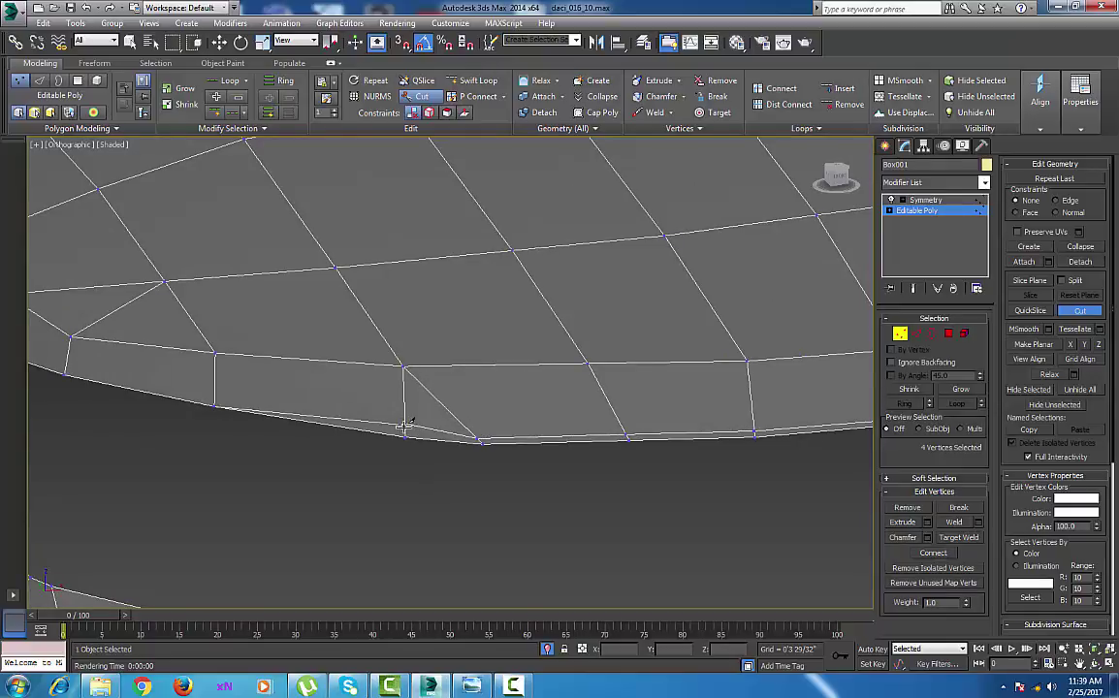
{"action": "left_click", "coordinate": [403, 432]}
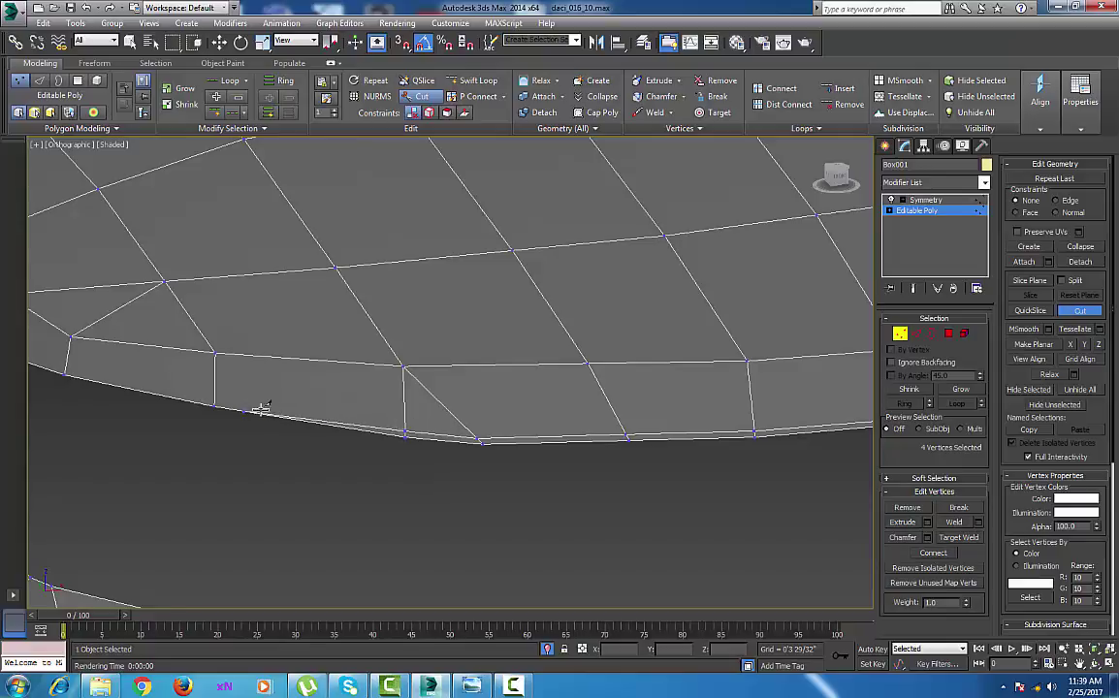
{"action": "middle_click_drag", "start_coordinate": [257, 408], "coordinate": [513, 436]}
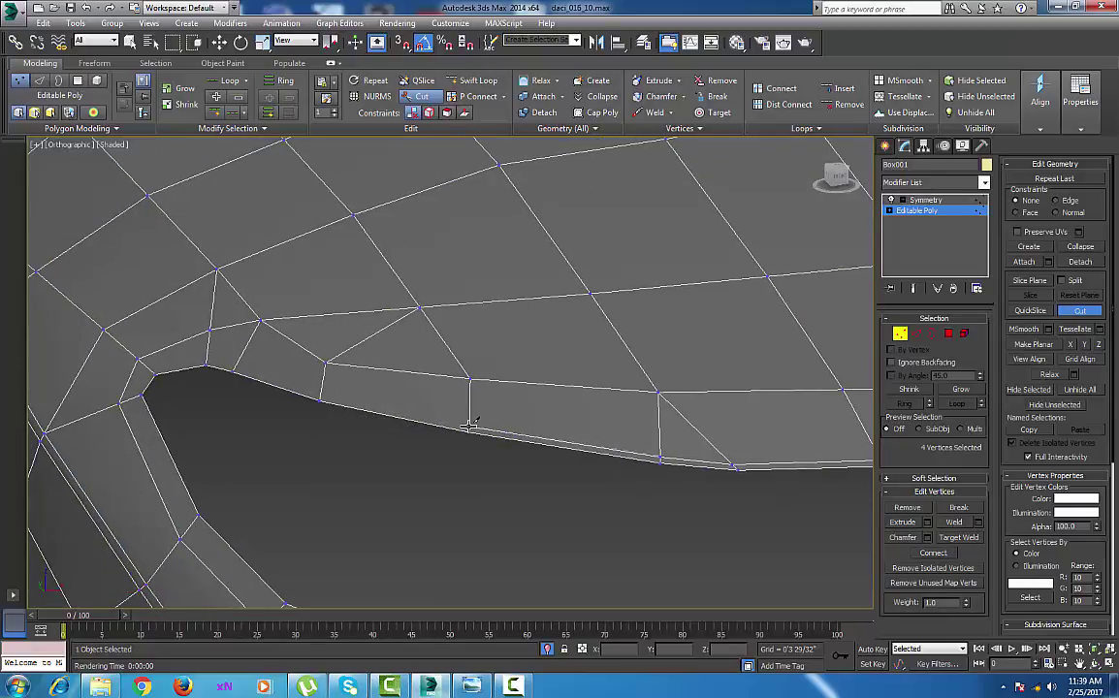
{"action": "left_click", "coordinate": [469, 428]}
{"action": "left_click", "coordinate": [317, 397]}
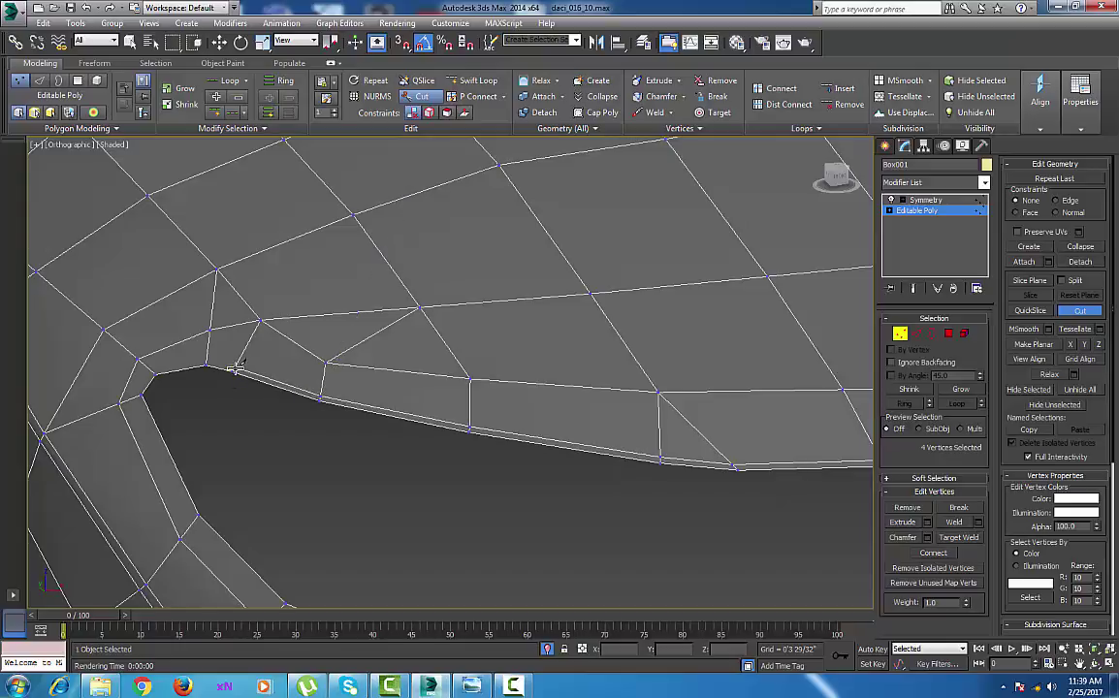
Carry the support cut around the headlight opening's narrow end and down to the corner of its lower border.
{"action": "left_click", "coordinate": [235, 368]}
{"action": "left_click", "coordinate": [152, 372]}
{"action": "left_click", "coordinate": [139, 394]}
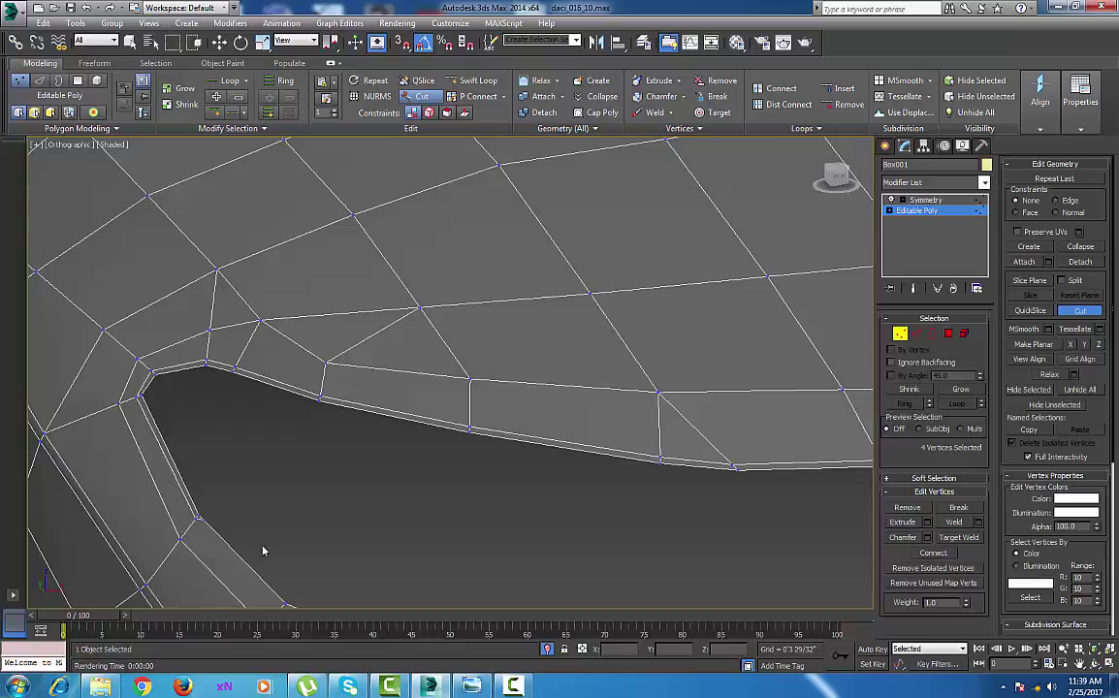
{"action": "middle_click_drag", "start_coordinate": [214, 514], "coordinate": [191, 350]}
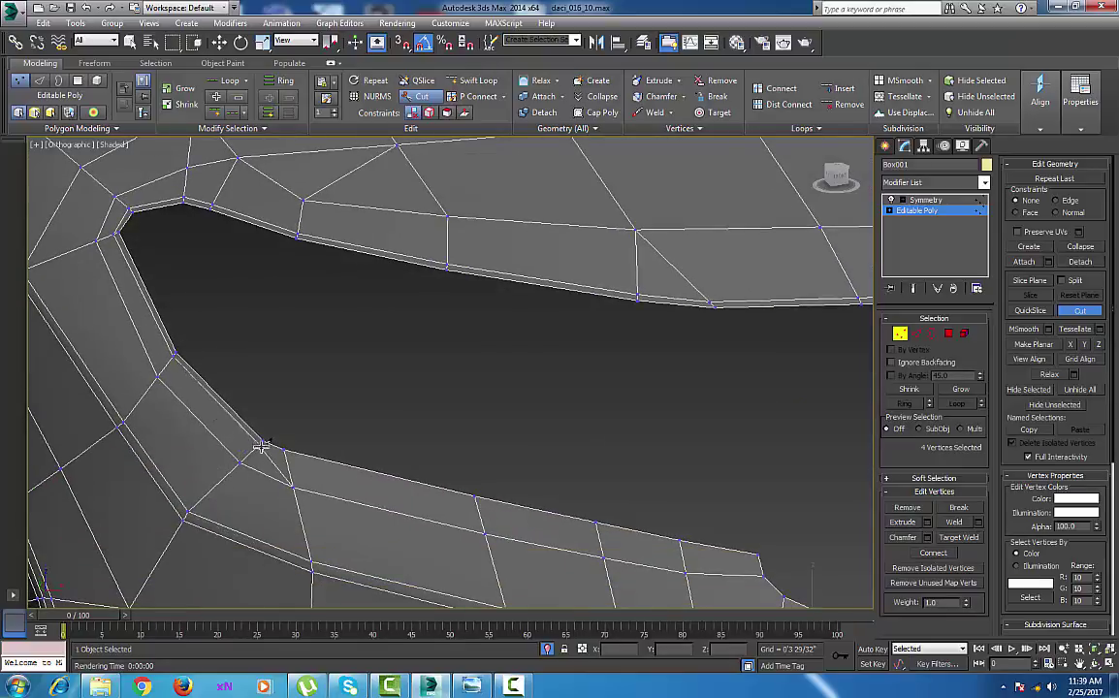
{"action": "left_click", "coordinate": [261, 445]}
{"action": "left_click", "coordinate": [285, 454]}
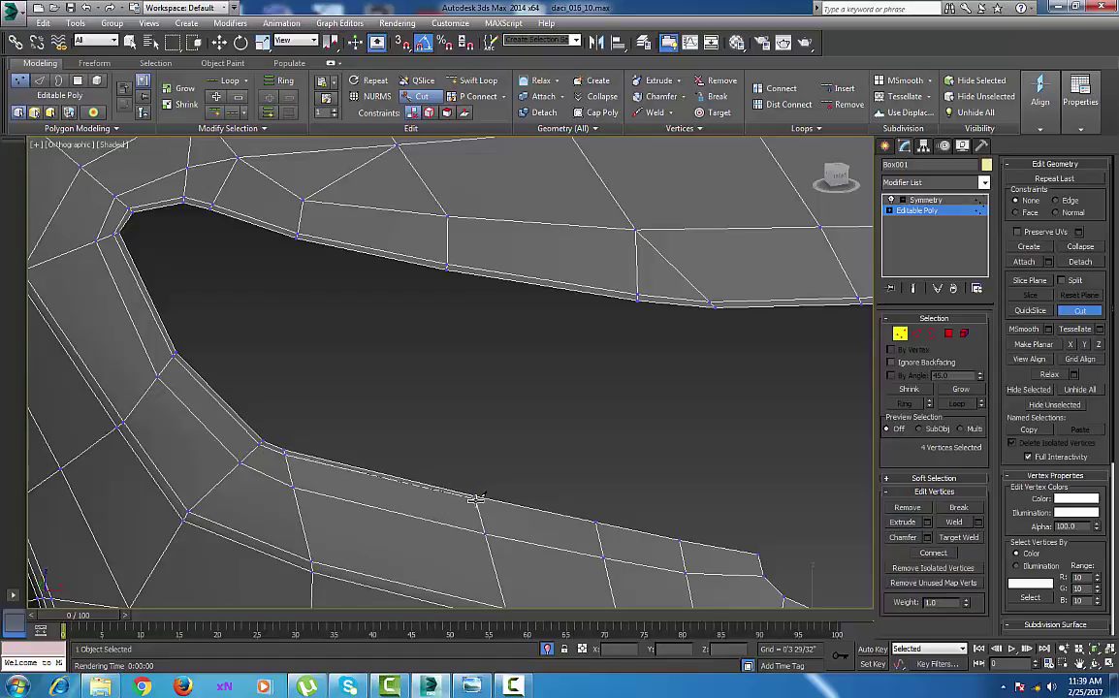
Extend the support cut along the headlight opening's lower border up to the notch in the bumper.
{"action": "left_click", "coordinate": [477, 500]}
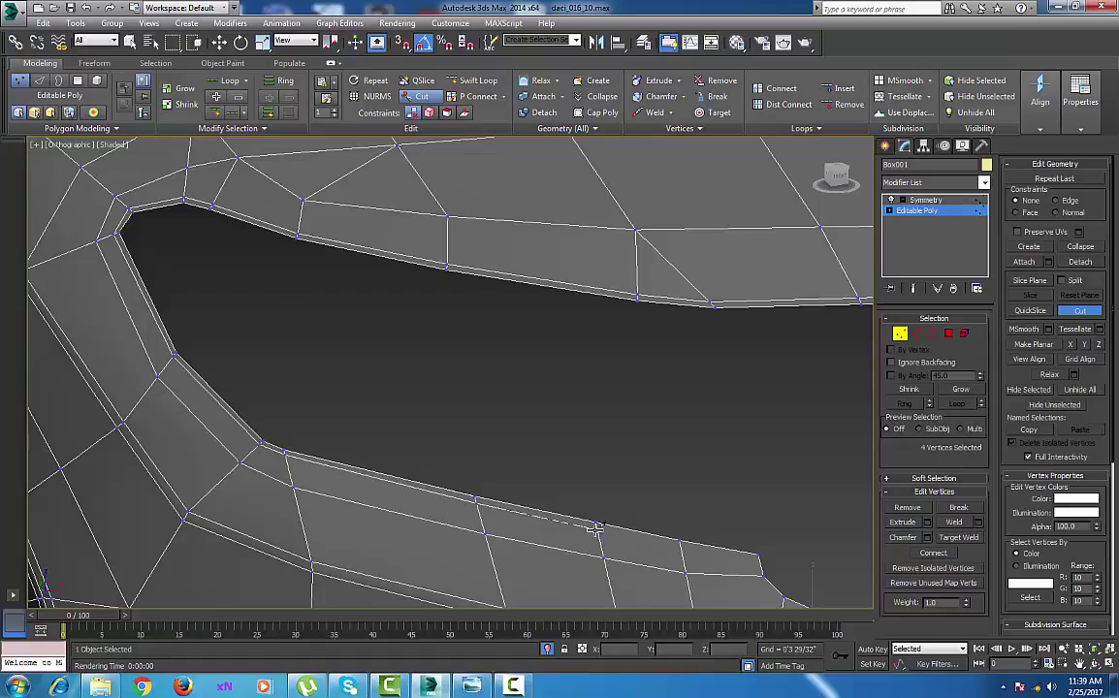
{"action": "left_click", "coordinate": [599, 524]}
{"action": "left_click", "coordinate": [682, 545]}
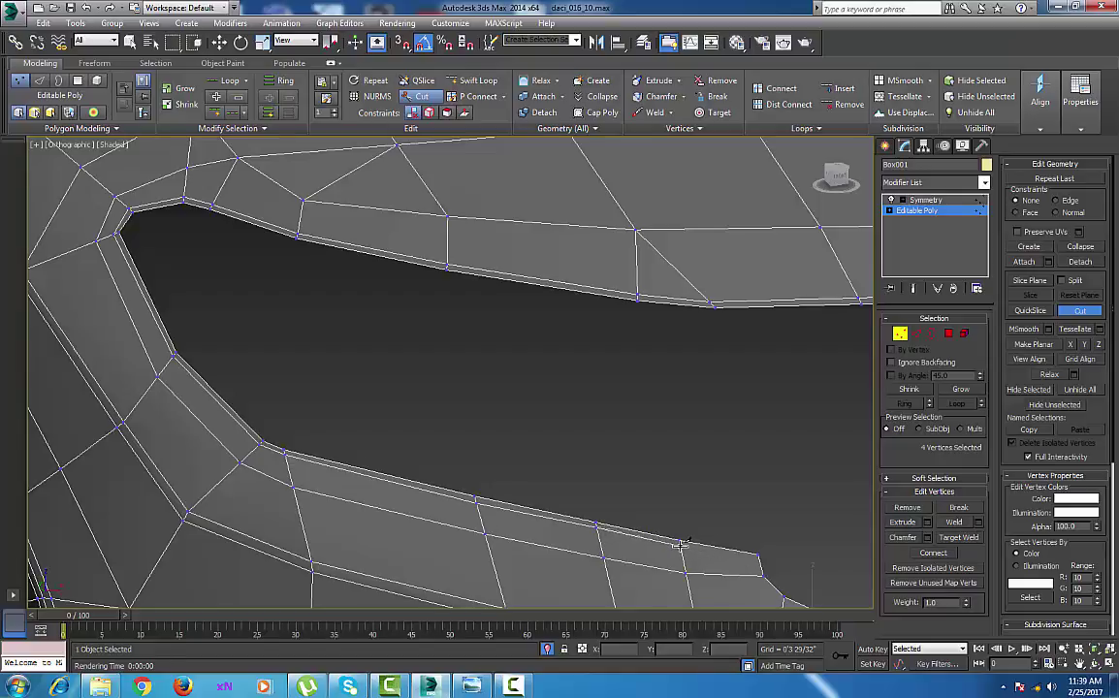
{"action": "left_click", "coordinate": [760, 558]}
Cut the support edge around the bumper's stepped notch, following the border down to the grille section.
{"action": "middle_click_drag", "start_coordinate": [760, 557], "coordinate": [365, 400]}
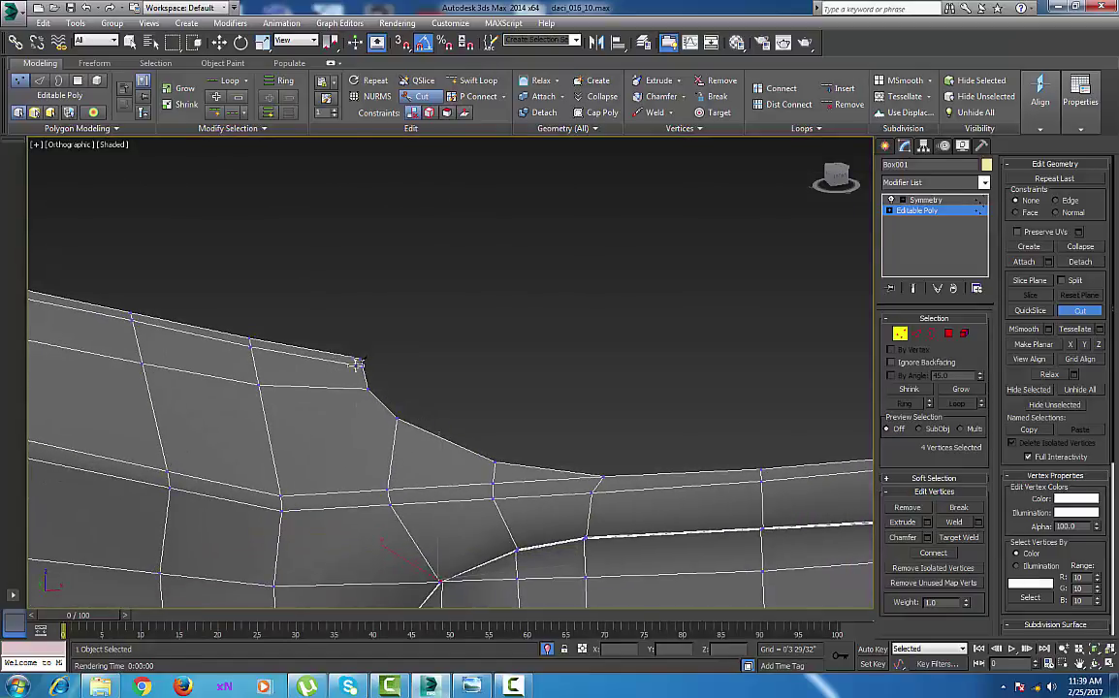
{"action": "left_click", "coordinate": [356, 365]}
{"action": "left_click", "coordinate": [363, 390]}
{"action": "left_click", "coordinate": [398, 424]}
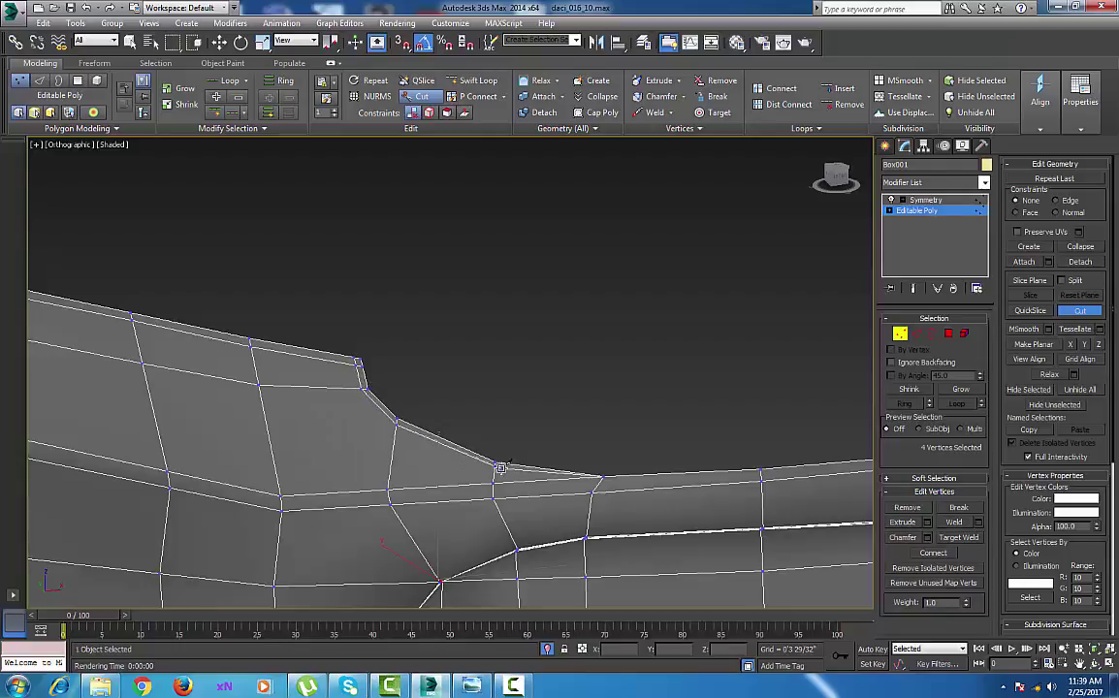
{"action": "left_click", "coordinate": [495, 465]}
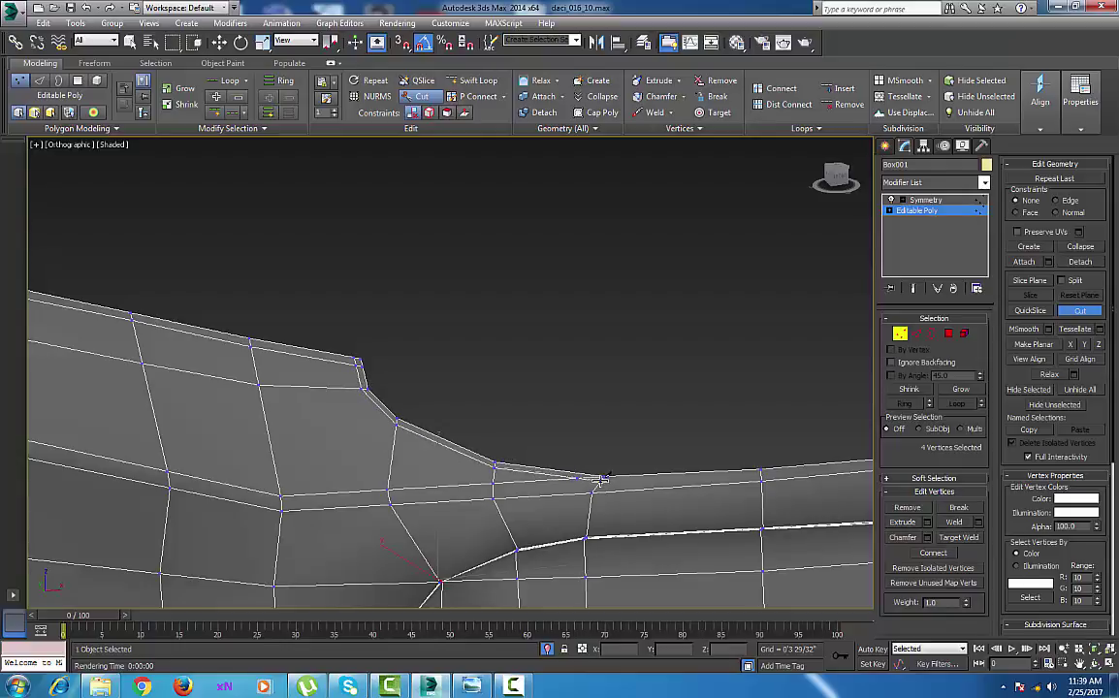
Continue the support cut along the grille section's upper border to the car's centre line.
{"action": "middle_click_drag", "start_coordinate": [609, 485], "coordinate": [430, 471]}
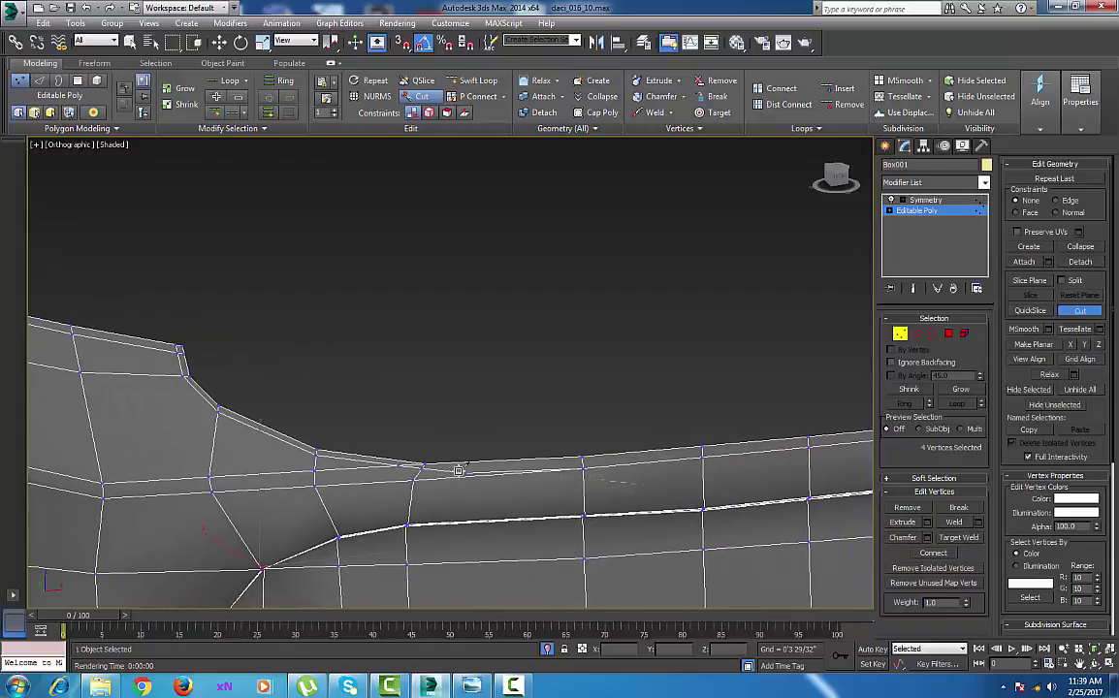
{"action": "left_click", "coordinate": [584, 462]}
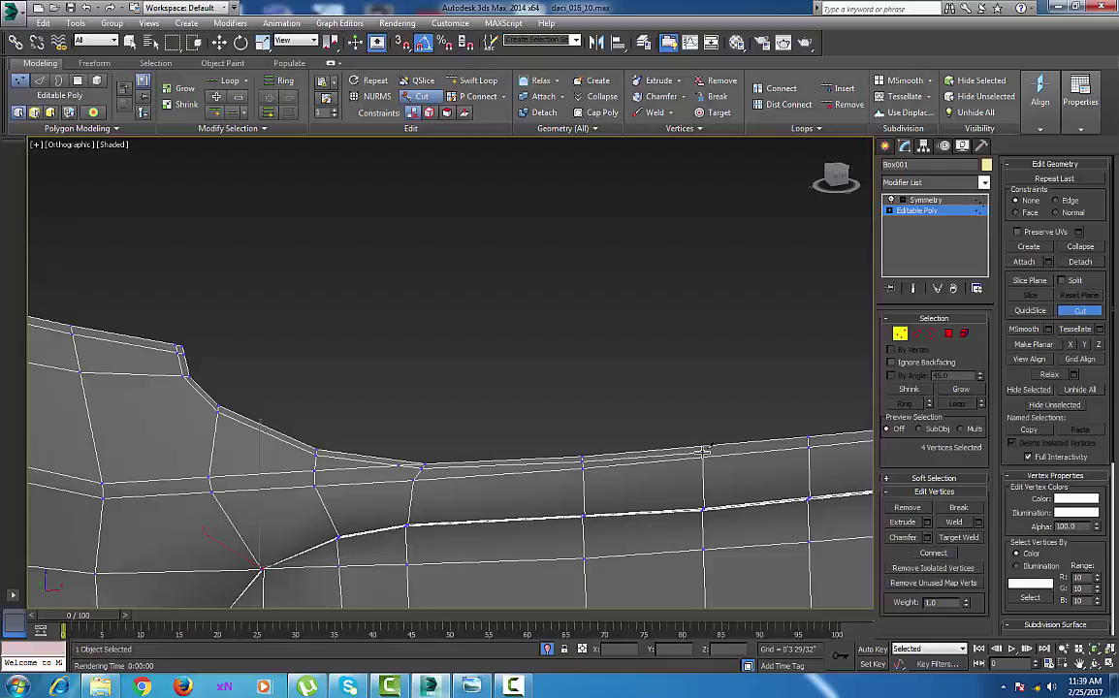
{"action": "left_click", "coordinate": [703, 451]}
{"action": "middle_click_drag", "start_coordinate": [743, 450], "coordinate": [349, 475]}
{"action": "left_click", "coordinate": [415, 465]}
{"action": "left_click", "coordinate": [531, 455]}
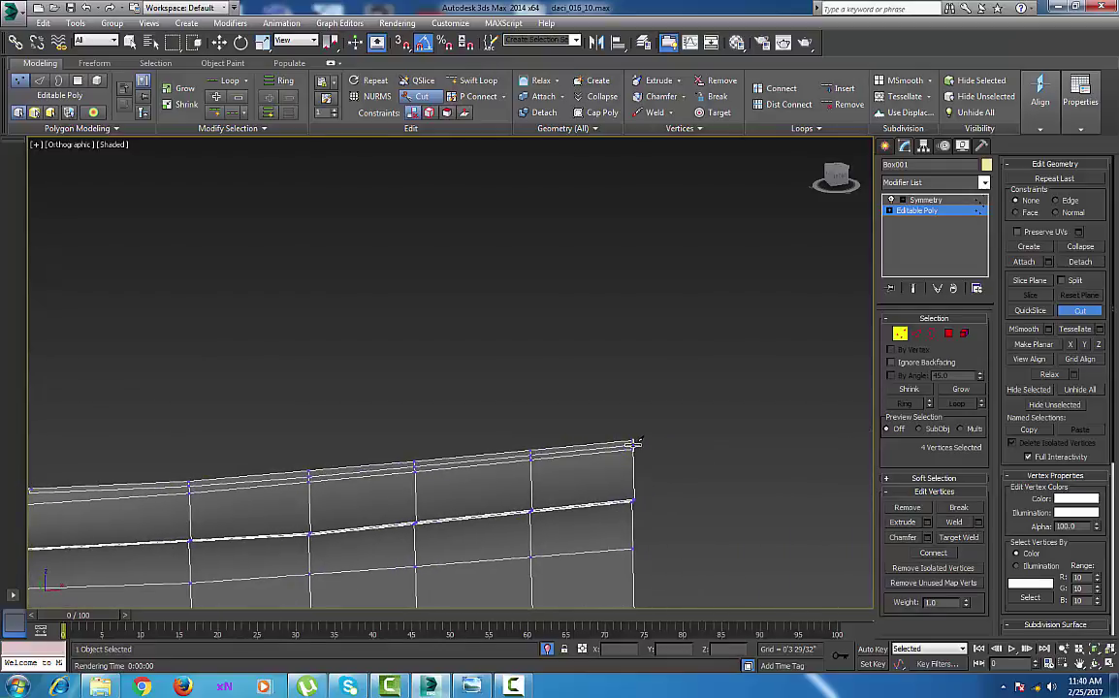
Target-weld the stray vertex beside the notch's lower end to the neighbouring support-edge vertex.
{"action": "middle_click_drag", "start_coordinate": [417, 482], "coordinate": [568, 452]}
{"action": "scroll", "coordinate": [566, 453], "scroll_direction": "down", "scroll_amount": 2}
{"action": "middle_click_drag", "start_coordinate": [457, 470], "coordinate": [540, 471]}
{"action": "scroll", "coordinate": [531, 470], "scroll_direction": "up", "scroll_amount": 3}
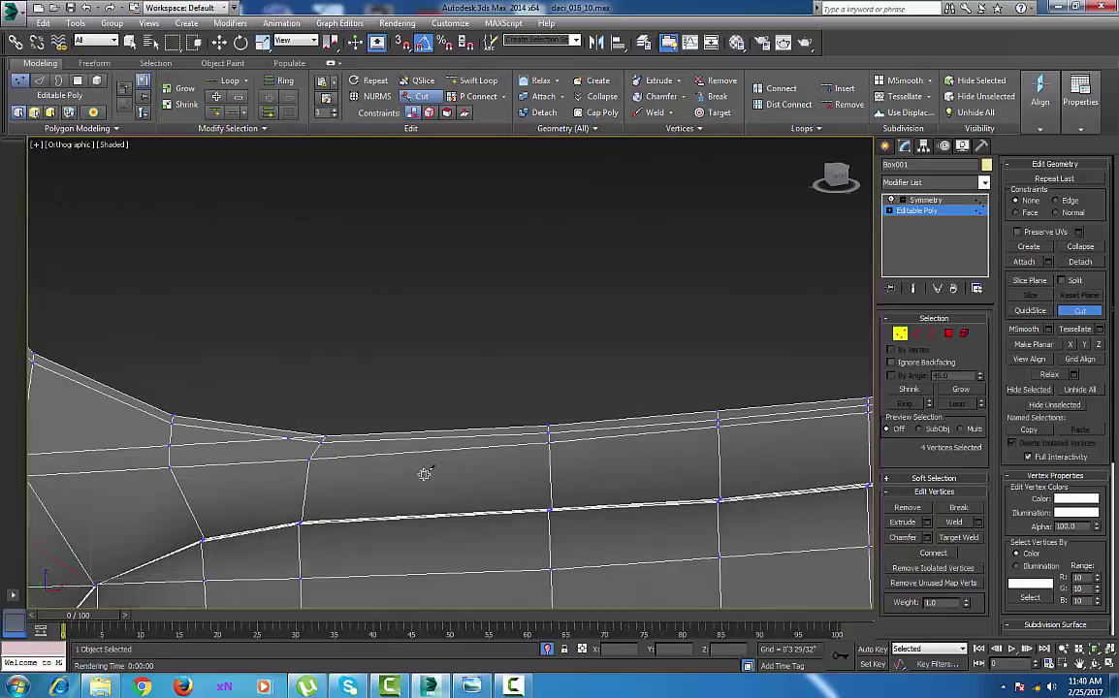
{"action": "scroll", "coordinate": [317, 453], "scroll_direction": "up", "scroll_amount": 1}
{"action": "middle_click_drag", "start_coordinate": [317, 453], "coordinate": [419, 451]}
{"action": "right_click", "coordinate": [416, 443]}
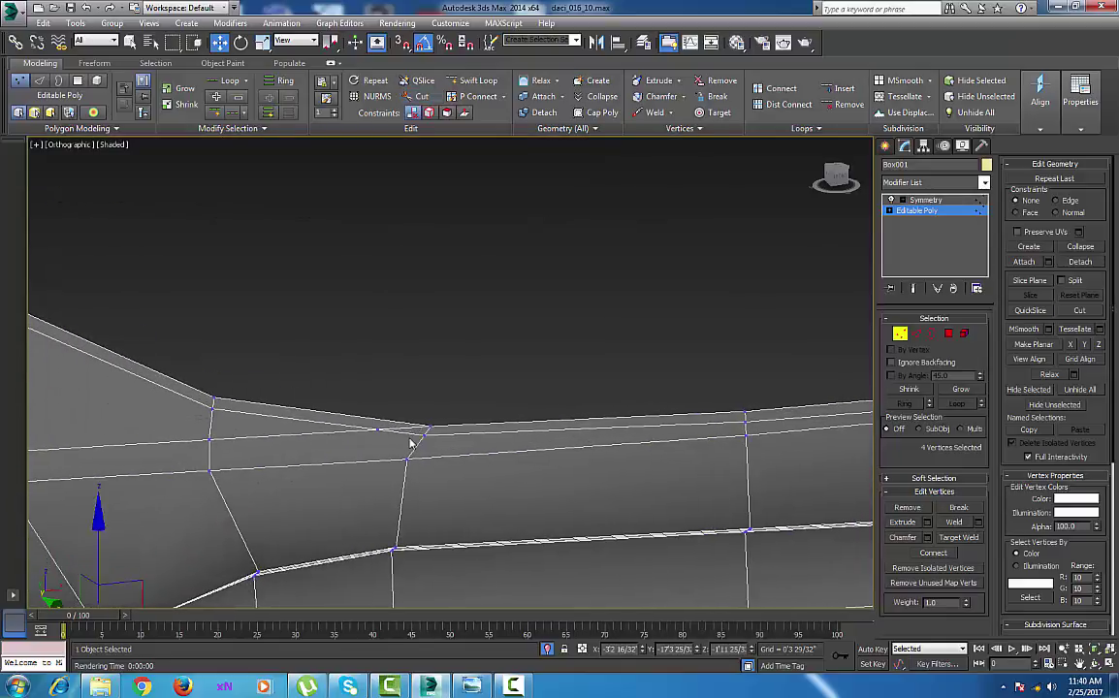
{"action": "right_click", "coordinate": [406, 436]}
{"action": "left_click", "coordinate": [376, 526]}
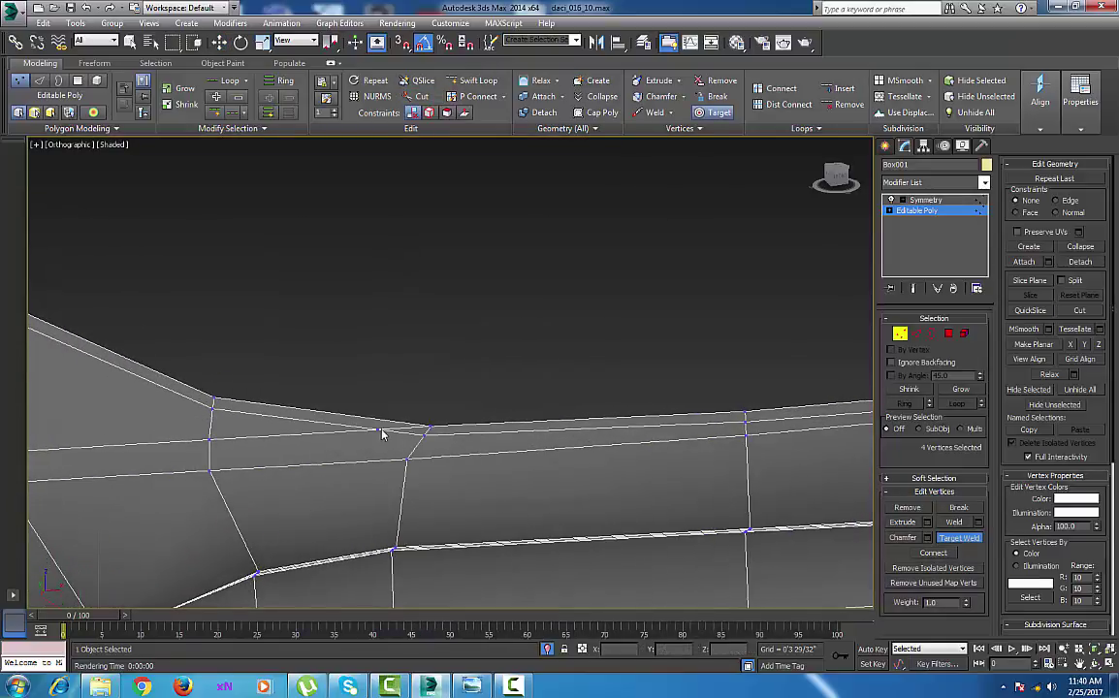
{"action": "left_click", "coordinate": [423, 436]}
{"action": "middle_click_drag", "start_coordinate": [363, 452], "coordinate": [430, 452]}
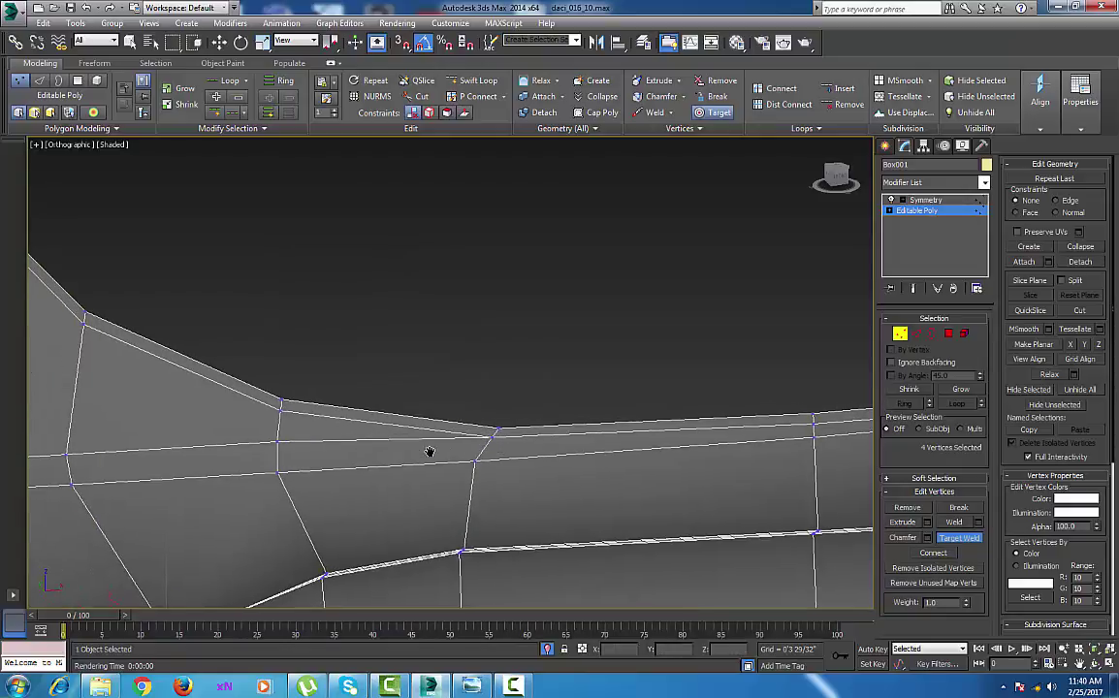
Select the open border edges along the hood front, headlight opening, notch and bumper's upper rim.
{"action": "scroll", "coordinate": [429, 452], "scroll_direction": "down", "scroll_amount": 3}
{"action": "middle_click_drag", "start_coordinate": [330, 444], "coordinate": [384, 467]}
{"action": "scroll", "coordinate": [407, 467], "scroll_direction": "up", "scroll_amount": 1}
{"action": "scroll", "coordinate": [382, 470], "scroll_direction": "down", "scroll_amount": 1}
{"action": "scroll", "coordinate": [382, 469], "scroll_direction": "down", "scroll_amount": 2}
{"action": "scroll", "coordinate": [384, 468], "scroll_direction": "up", "scroll_amount": 1}
{"action": "scroll", "coordinate": [375, 440], "scroll_direction": "down", "scroll_amount": 2}
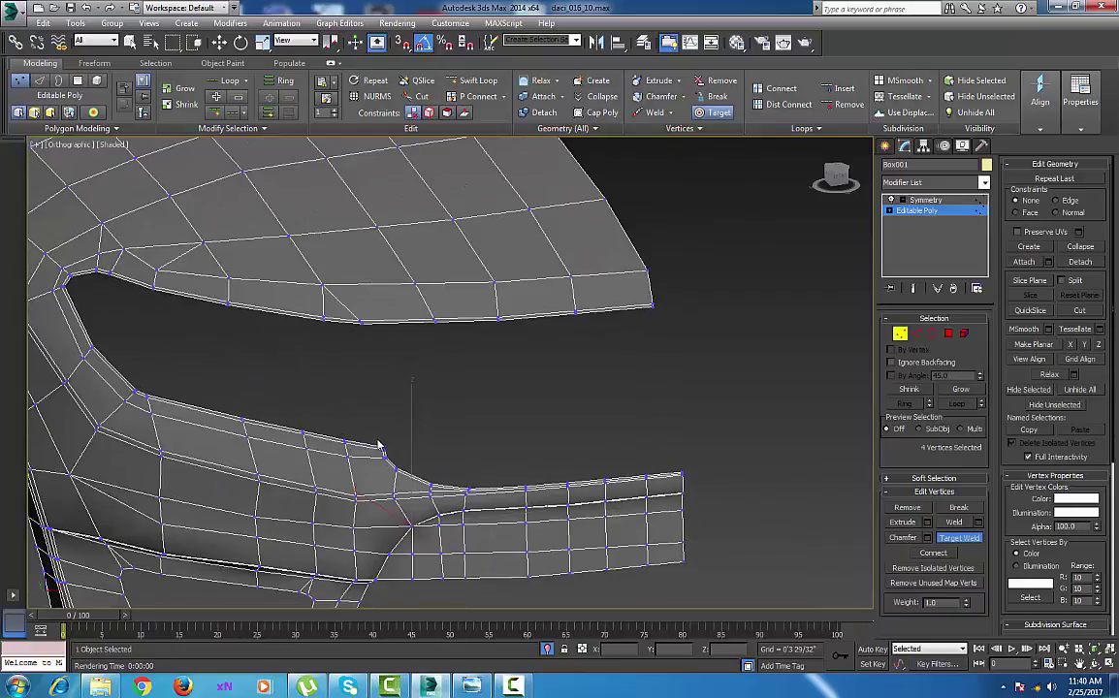
{"action": "middle_click_drag", "start_coordinate": [379, 448], "coordinate": [396, 444]}
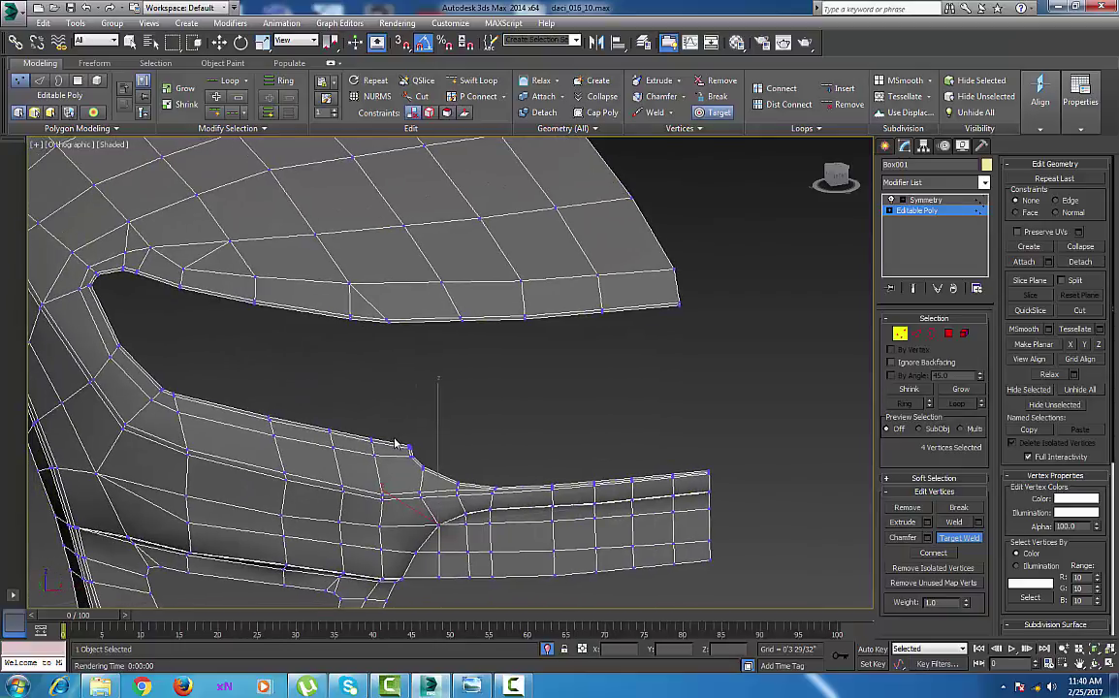
{"action": "left_click", "coordinate": [917, 333]}
{"action": "left_click", "coordinate": [566, 312]}
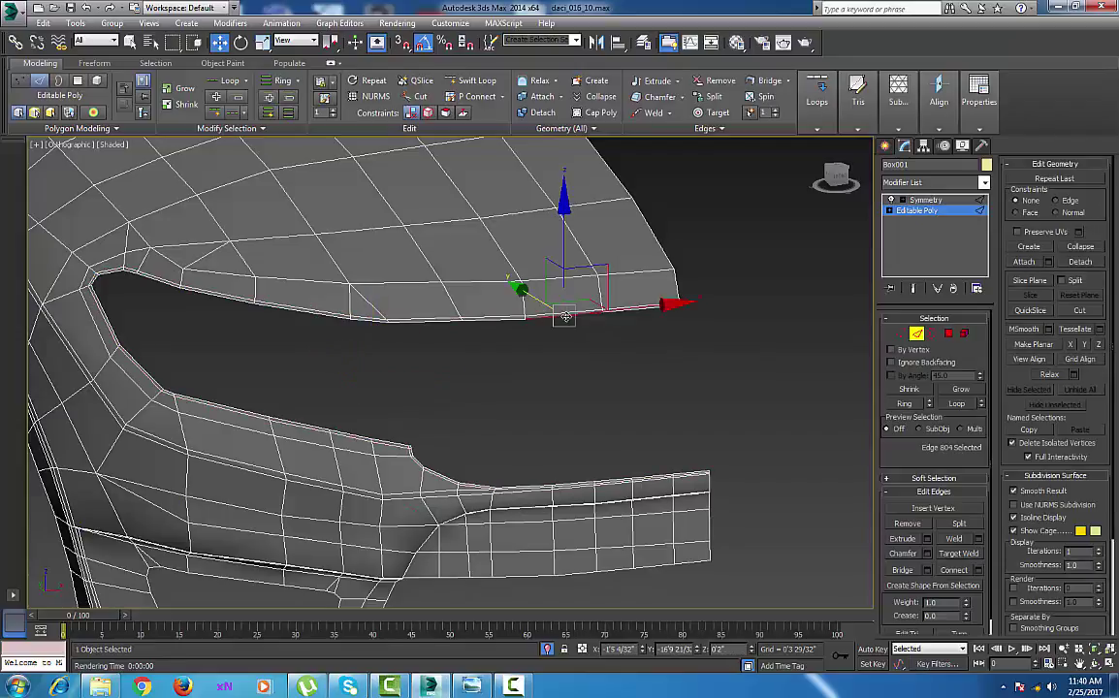
{"action": "key", "text": "alt+l"}
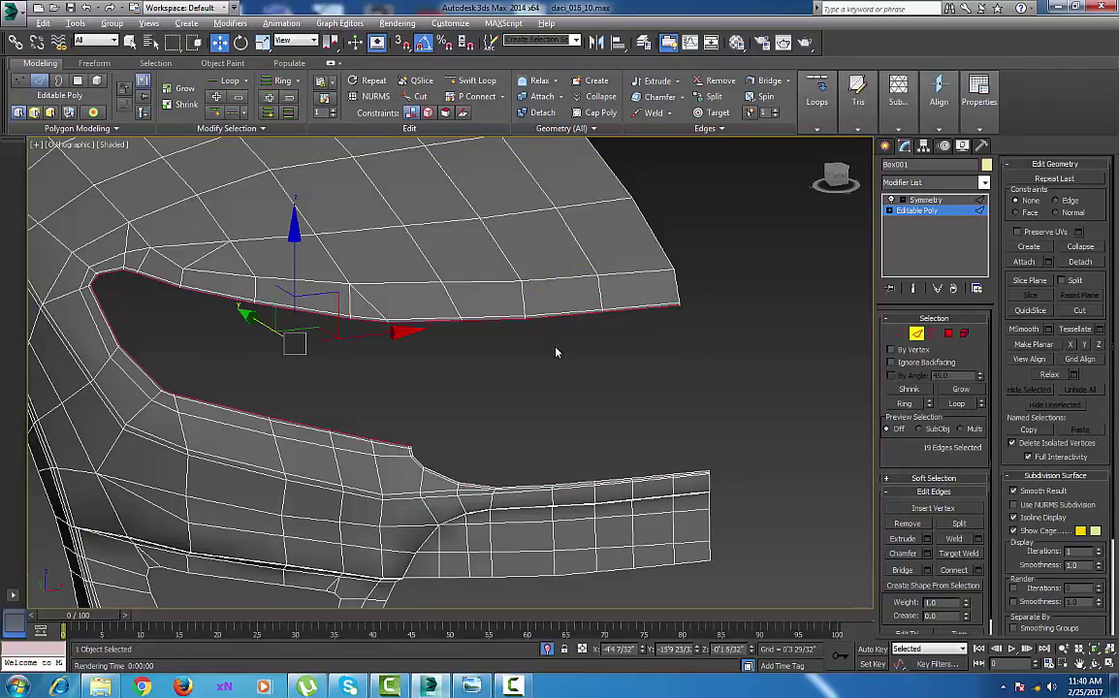
{"action": "scroll", "coordinate": [465, 468], "scroll_direction": "up", "scroll_amount": 2}
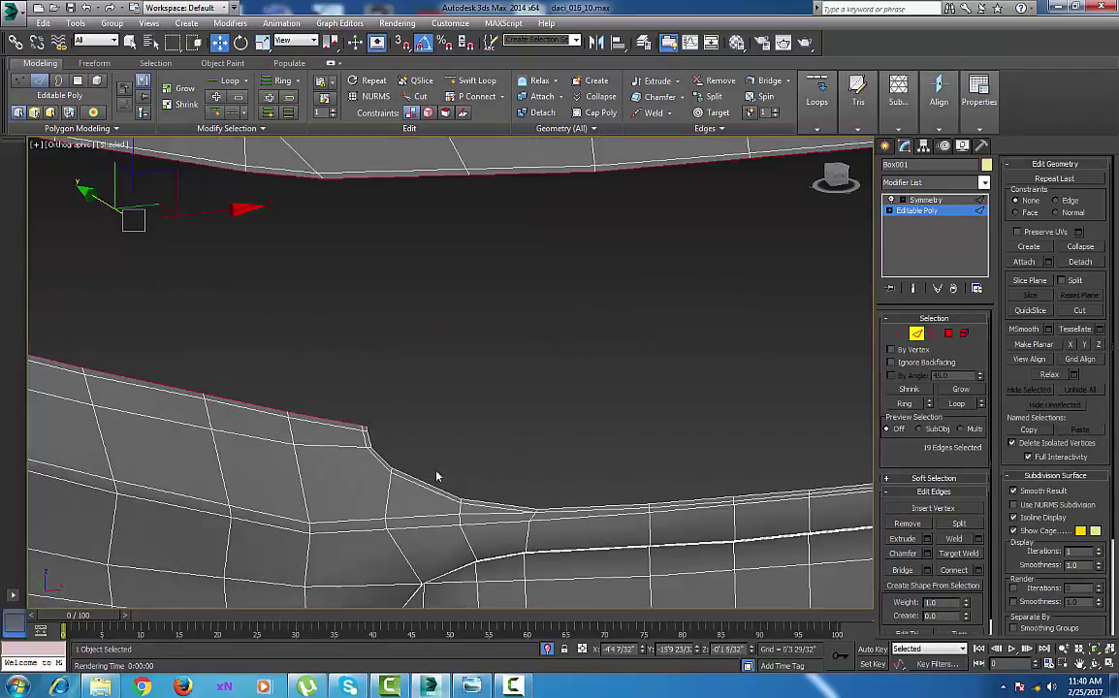
{"action": "left_click", "coordinate": [384, 461], "text": "ctrl"}
{"action": "key", "text": "alt+l"}
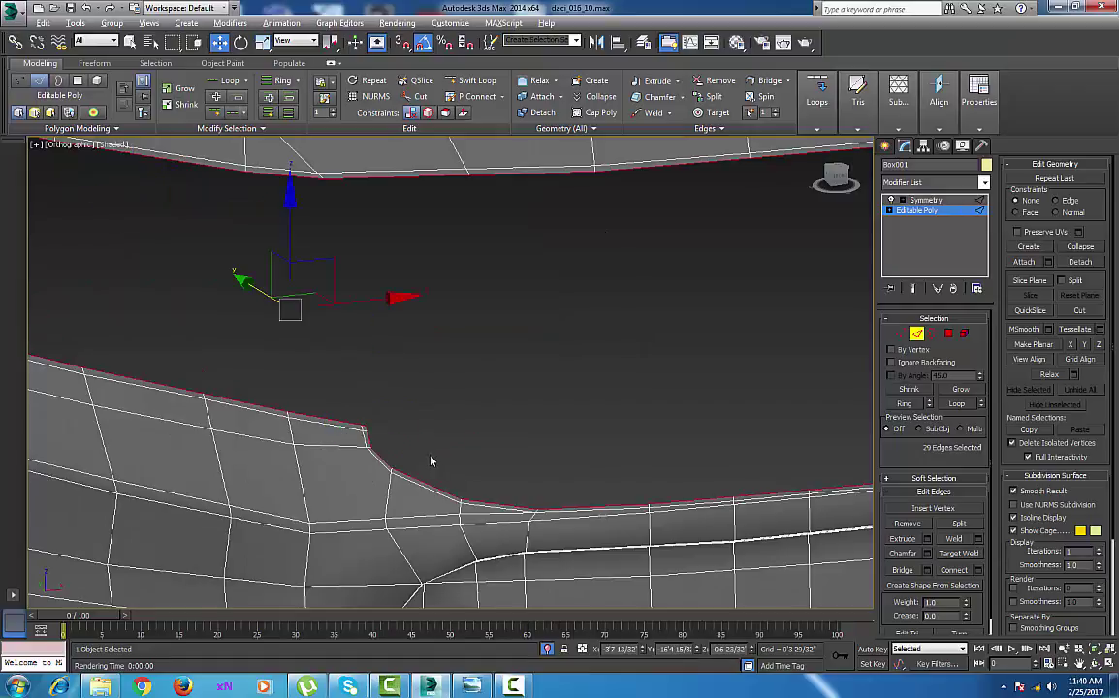
Extrude the selected border edges inward along the Y axis to form a thickness lip around the opening.
{"action": "scroll", "coordinate": [464, 419], "scroll_direction": "down", "scroll_amount": 5}
{"action": "middle_click_drag", "start_coordinate": [483, 408], "coordinate": [520, 456]}
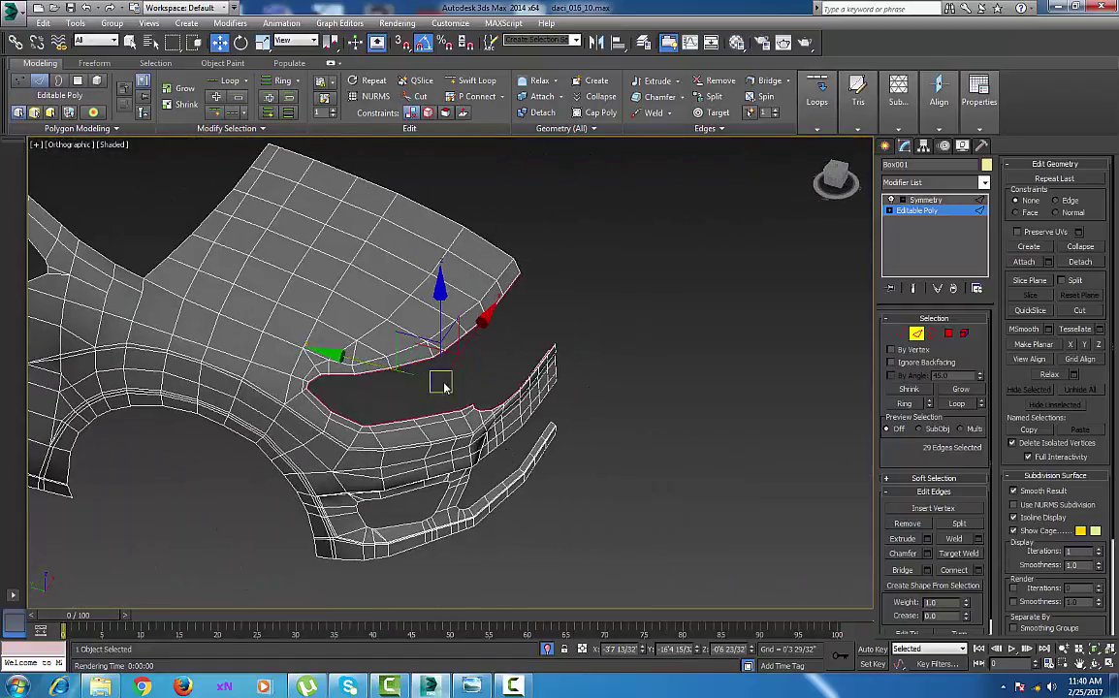
{"action": "left_click_drag", "start_coordinate": [382, 368], "coordinate": [372, 366], "text": "shift"}
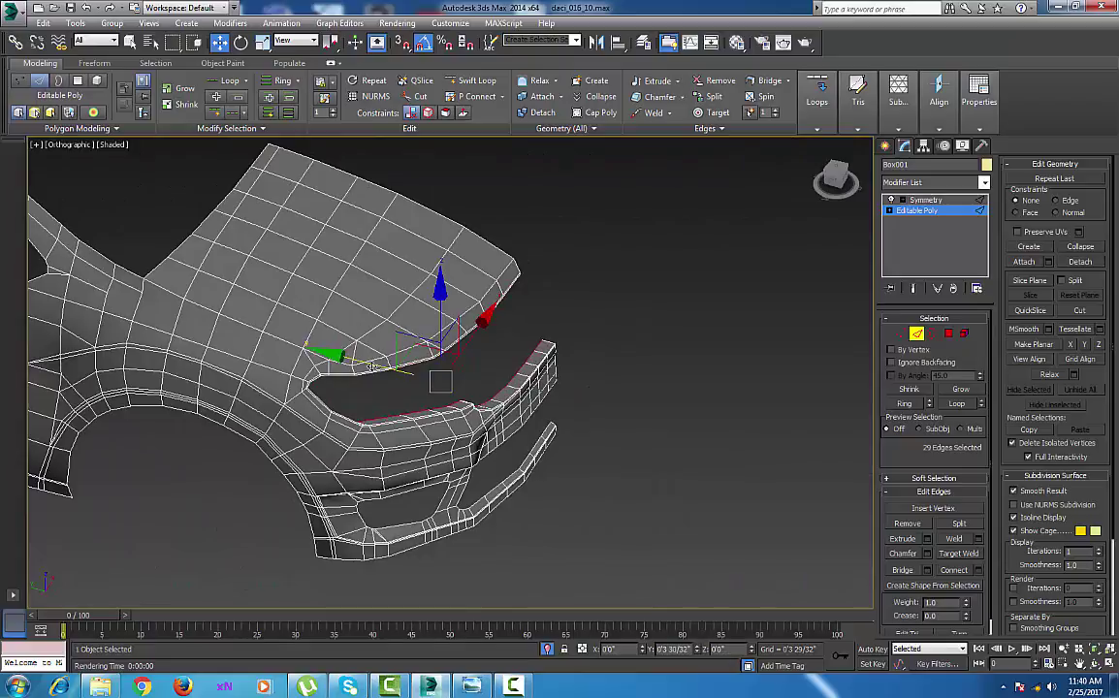
Add a Swift Loop support loop along the extruded lip, close to its outer edge on the bumper's upper rim.
{"action": "middle_click_drag", "start_coordinate": [463, 433], "coordinate": [375, 439], "text": "alt"}
{"action": "middle_click_drag", "start_coordinate": [388, 444], "coordinate": [419, 447]}
{"action": "scroll", "coordinate": [424, 450], "scroll_direction": "up", "scroll_amount": 2}
{"action": "left_click", "coordinate": [471, 81]}
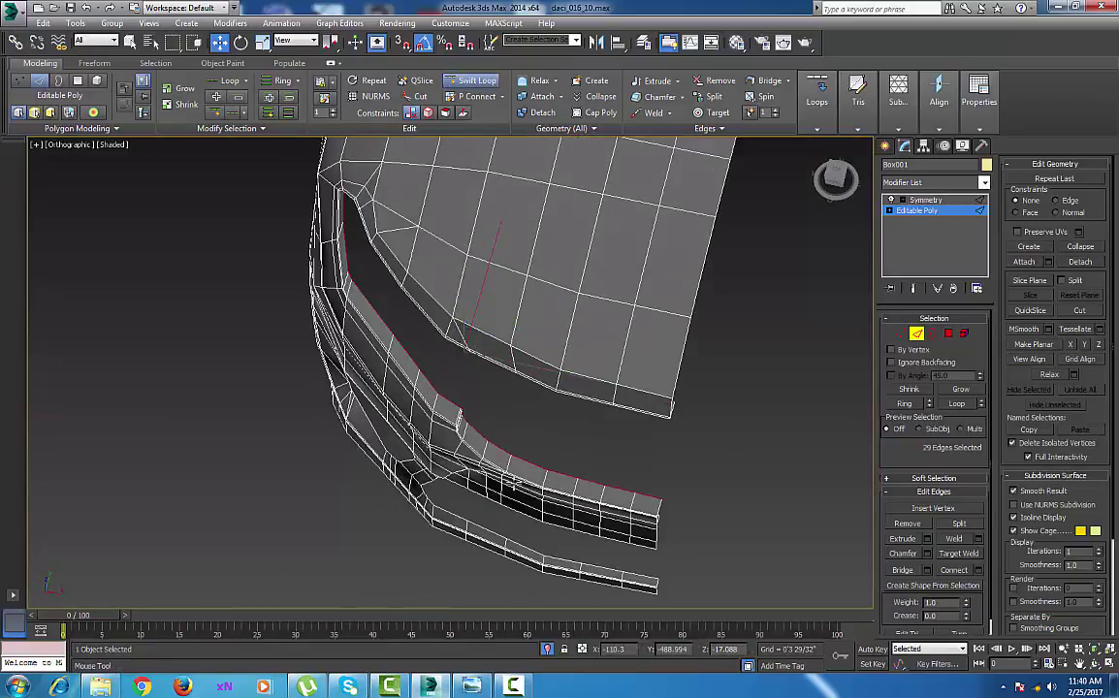
{"action": "left_click", "coordinate": [506, 467]}
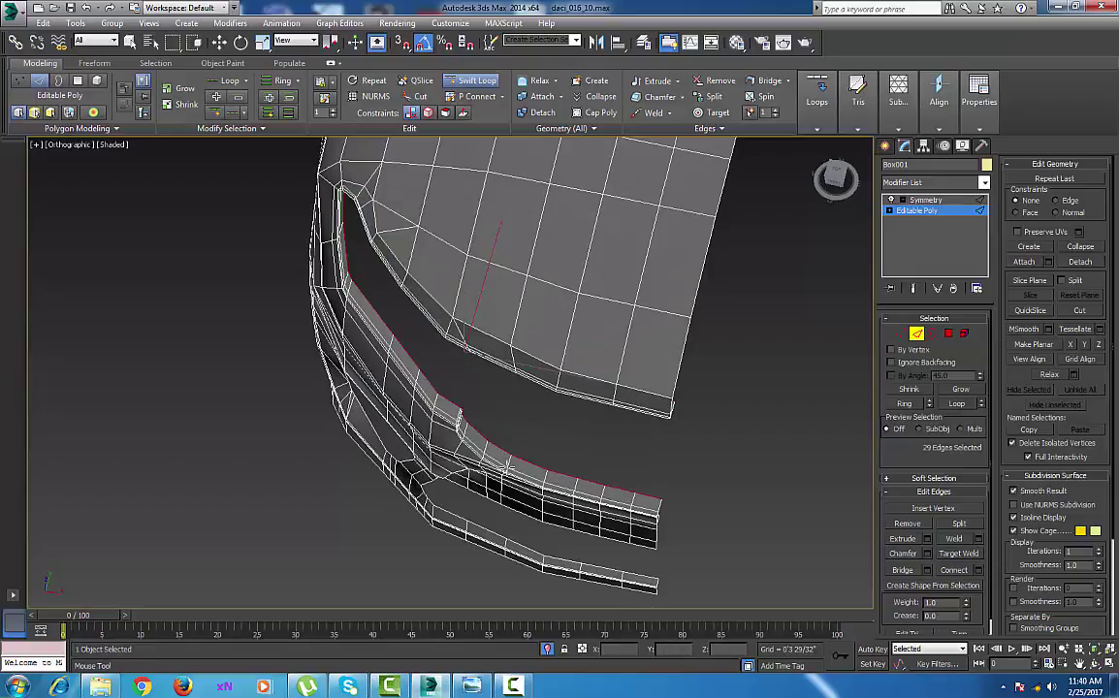
{"action": "right_click", "coordinate": [505, 470]}
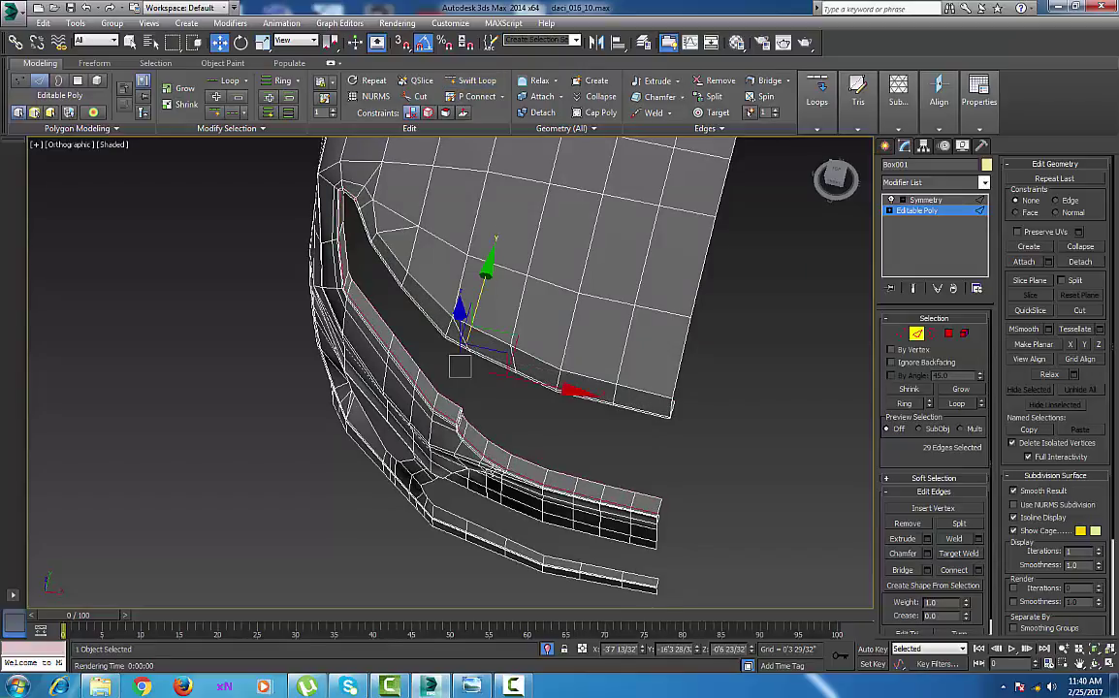
Turn on NURMS smoothing for the body mesh and render the front view to check the lip around the opening.
{"action": "middle_click_drag", "start_coordinate": [492, 467], "coordinate": [519, 508]}
{"action": "scroll", "coordinate": [504, 509], "scroll_direction": "down", "scroll_amount": 3}
{"action": "scroll", "coordinate": [518, 489], "scroll_direction": "up", "scroll_amount": 4}
{"action": "scroll", "coordinate": [509, 507], "scroll_direction": "down", "scroll_amount": 2}
{"action": "middle_click_drag", "start_coordinate": [519, 507], "coordinate": [543, 467], "text": "alt"}
{"action": "middle_click_drag", "start_coordinate": [512, 530], "coordinate": [509, 504]}
{"action": "right_click", "coordinate": [456, 467]}
{"action": "left_click", "coordinate": [429, 299]}
{"action": "middle_click_drag", "start_coordinate": [509, 504], "coordinate": [466, 474], "text": "alt"}
{"action": "scroll", "coordinate": [466, 474], "scroll_direction": "up", "scroll_amount": 3}
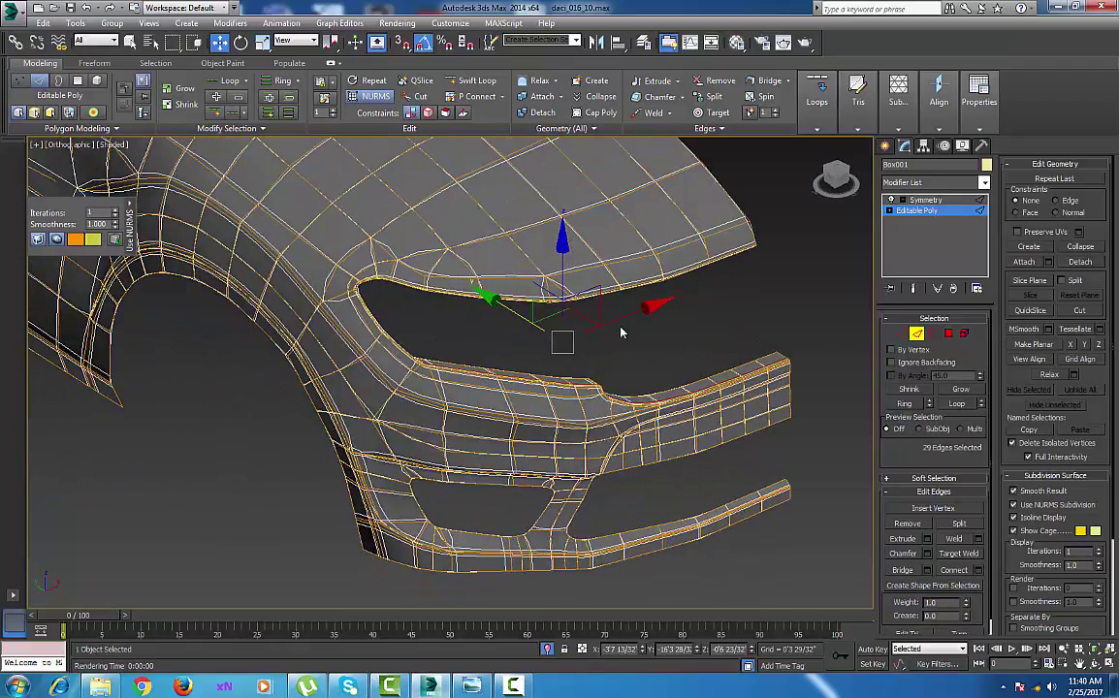
{"action": "left_click", "coordinate": [806, 46]}
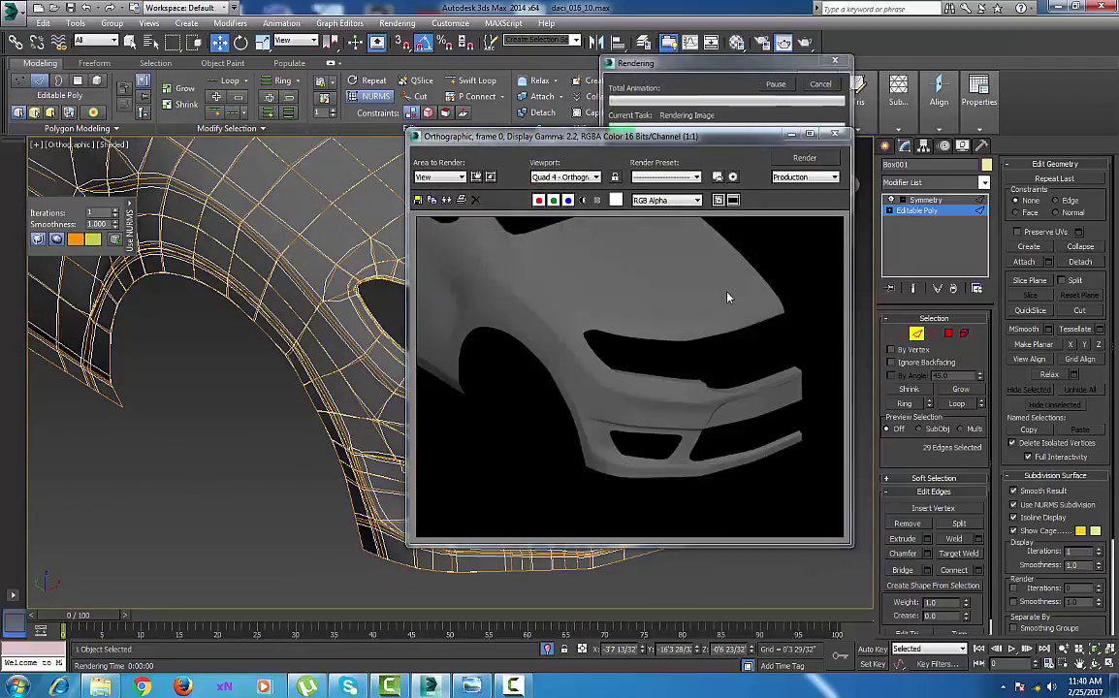
{"action": "left_click", "coordinate": [834, 133]}
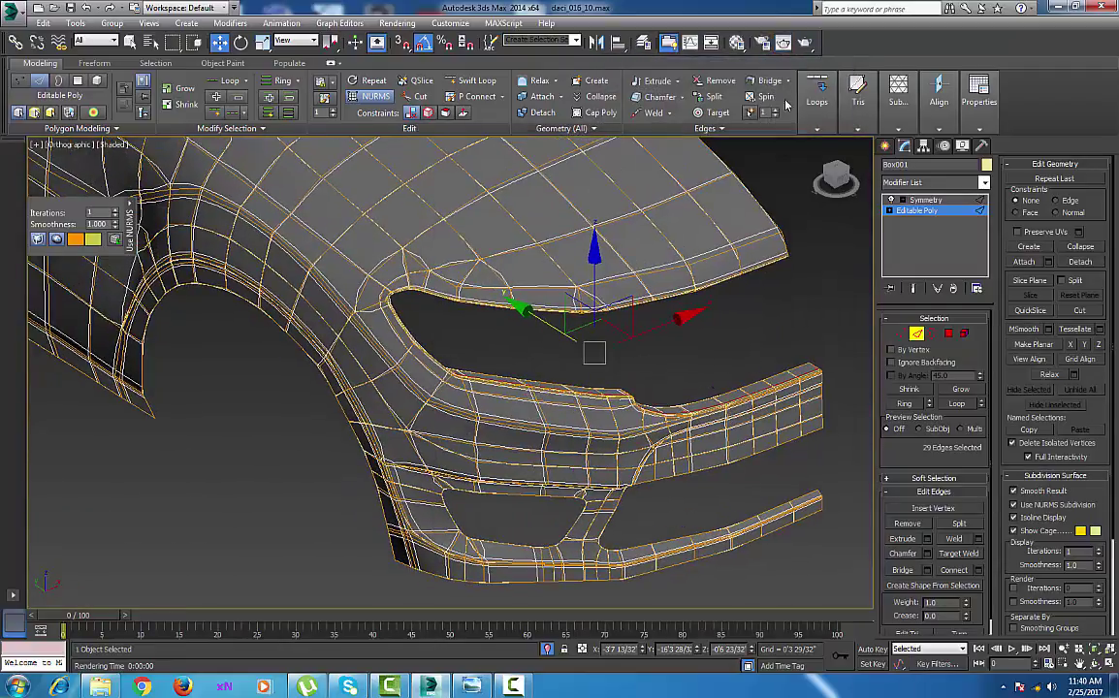
End the body's isolation, leave its sub-object editing, select the headlight mesh and isolate it.
{"action": "middle_click_drag", "start_coordinate": [700, 325], "coordinate": [613, 308]}
{"action": "middle_click_drag", "start_coordinate": [541, 379], "coordinate": [572, 440]}
{"action": "scroll", "coordinate": [579, 376], "scroll_direction": "down", "scroll_amount": 2}
{"action": "left_click", "coordinate": [548, 653]}
{"action": "left_click", "coordinate": [495, 357]}
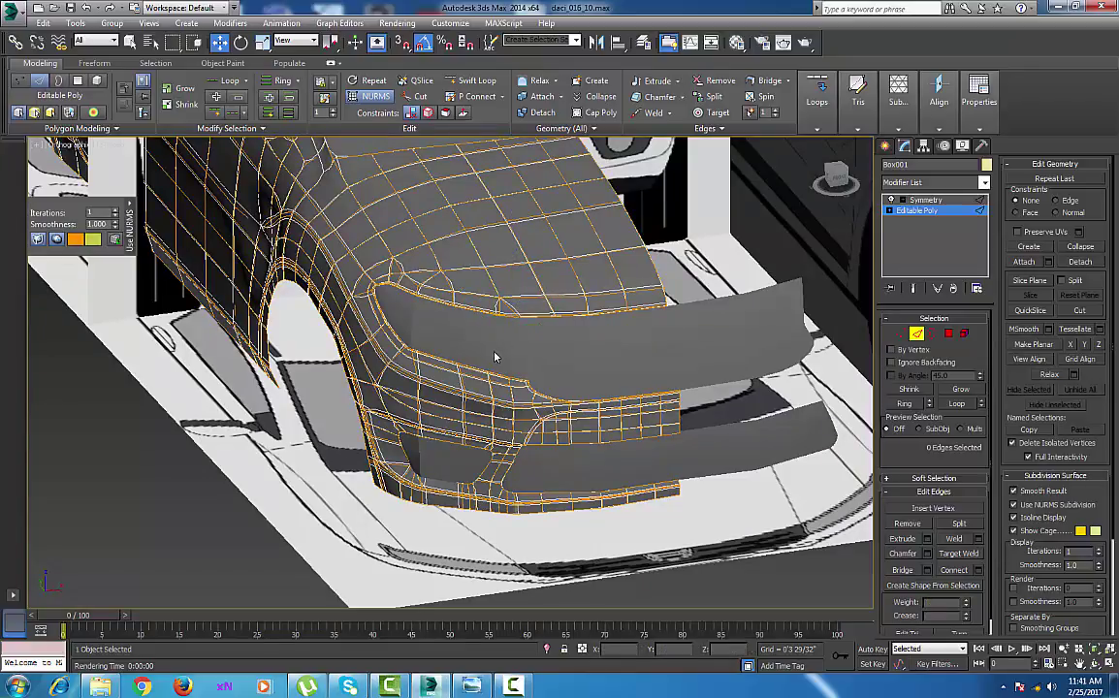
{"action": "left_click", "coordinate": [887, 147]}
{"action": "left_click", "coordinate": [499, 336]}
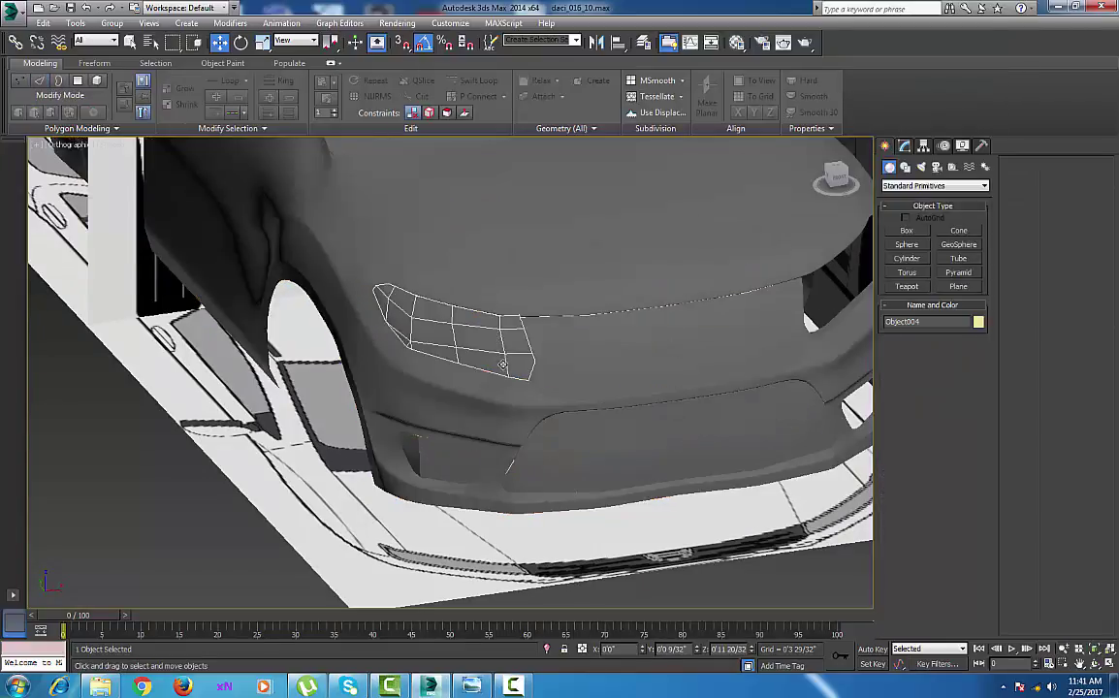
{"action": "middle_click_drag", "start_coordinate": [505, 368], "coordinate": [513, 381]}
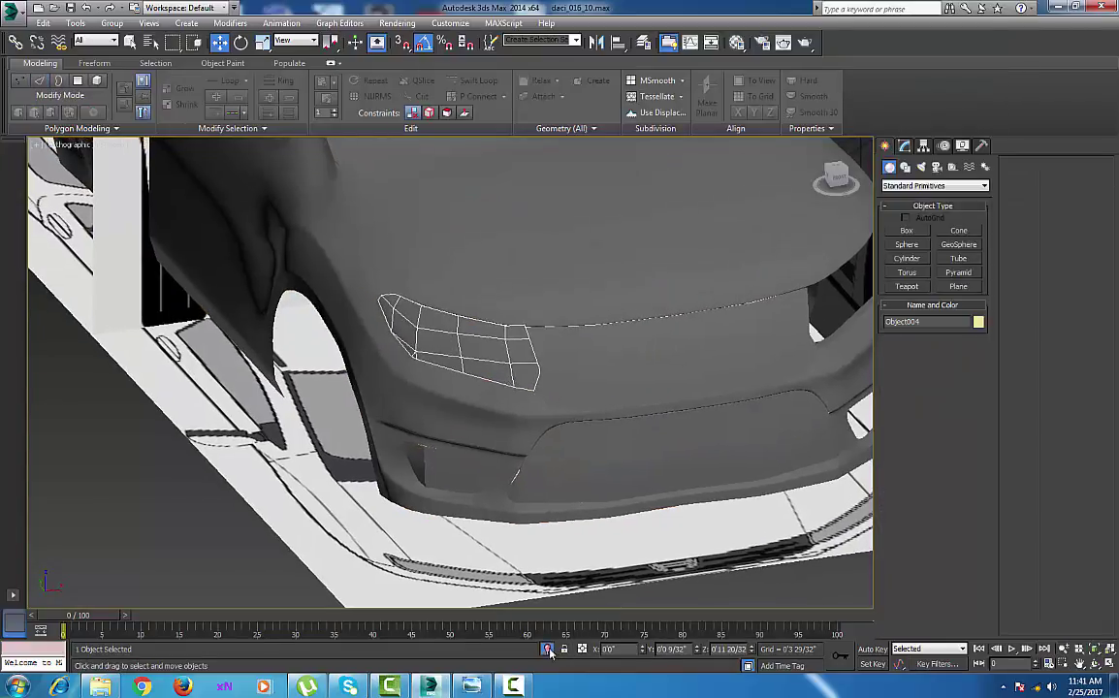
{"action": "left_click", "coordinate": [548, 652]}
{"action": "middle_click_drag", "start_coordinate": [537, 430], "coordinate": [556, 486], "text": "alt"}
Cut edges from the headlight mesh's lower border through the last cross edge to the two close vertices at its grille-side corner.
{"action": "left_click", "coordinate": [907, 146]}
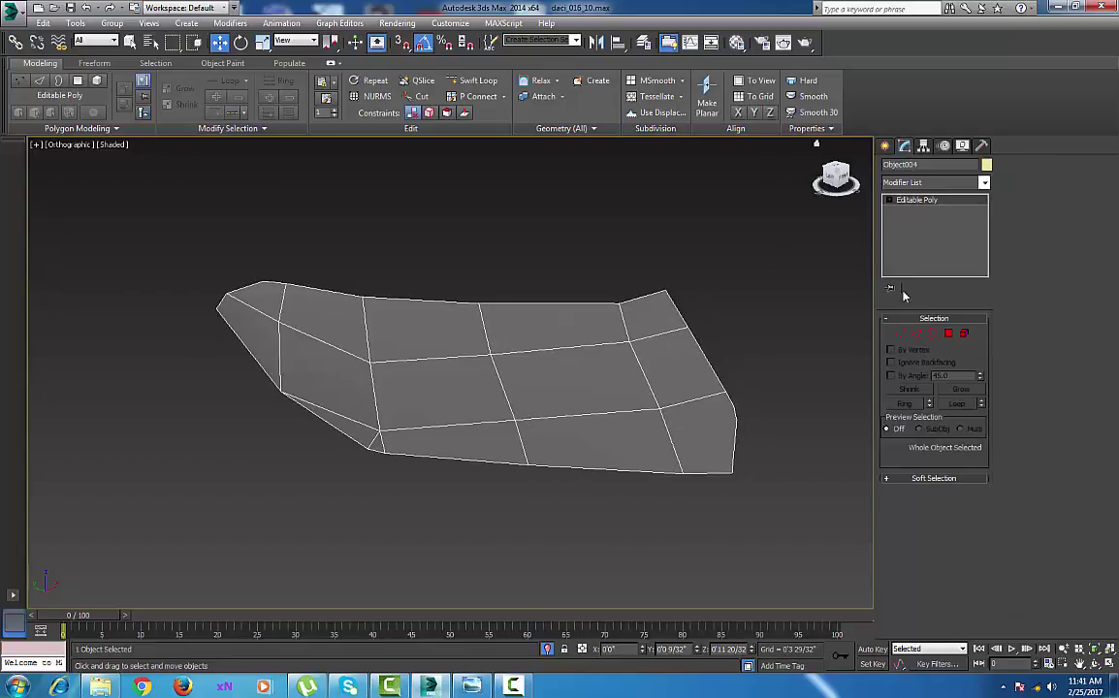
{"action": "left_click", "coordinate": [900, 336]}
{"action": "middle_click_drag", "start_coordinate": [621, 344], "coordinate": [618, 316]}
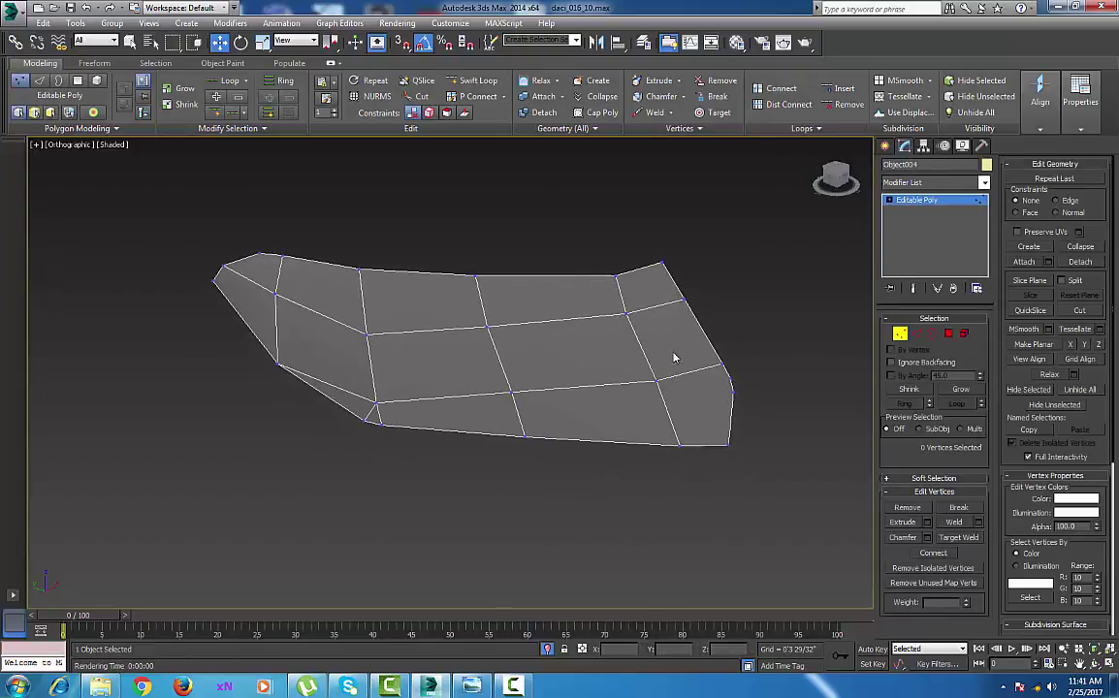
{"action": "middle_click_drag", "start_coordinate": [677, 366], "coordinate": [600, 347]}
{"action": "scroll", "coordinate": [674, 378], "scroll_direction": "up", "scroll_amount": 5}
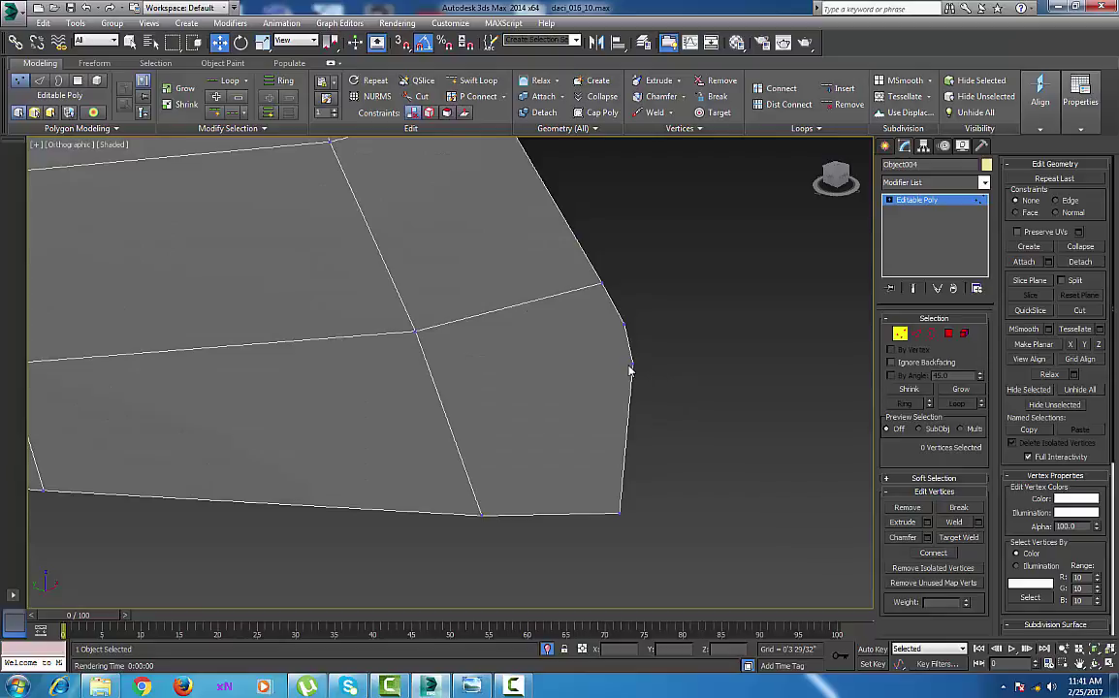
{"action": "left_click", "coordinate": [631, 365]}
{"action": "left_click", "coordinate": [624, 324], "text": "ctrl"}
{"action": "middle_click_drag", "start_coordinate": [475, 408], "coordinate": [619, 391]}
{"action": "scroll", "coordinate": [627, 396], "scroll_direction": "down", "scroll_amount": 4}
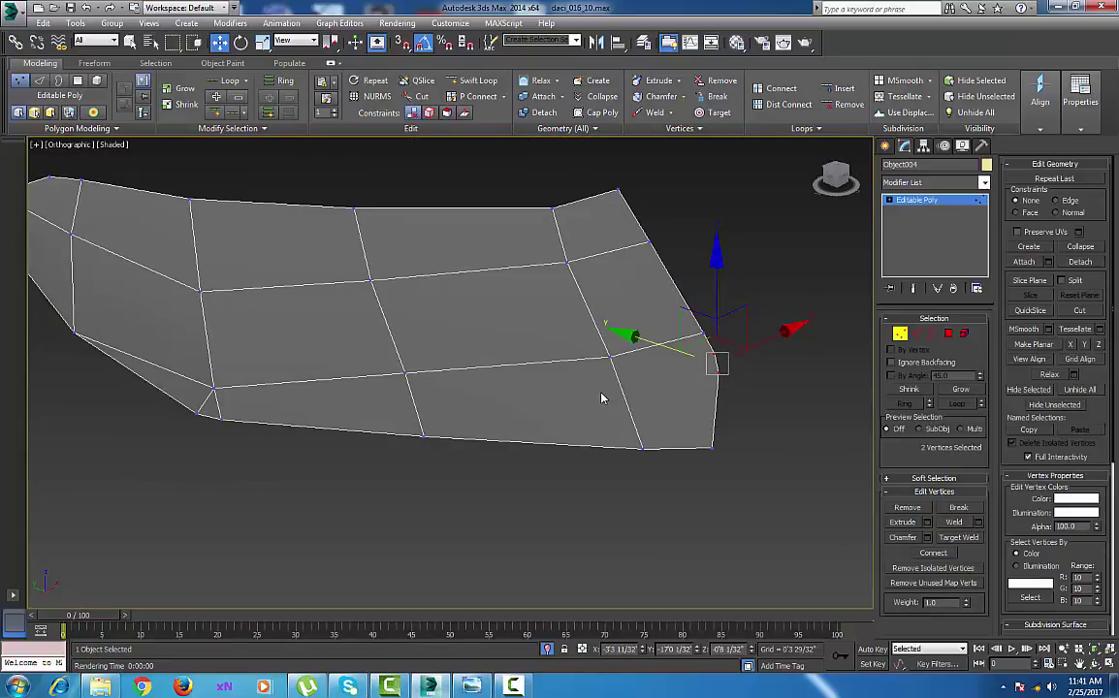
{"action": "right_click", "coordinate": [544, 355]}
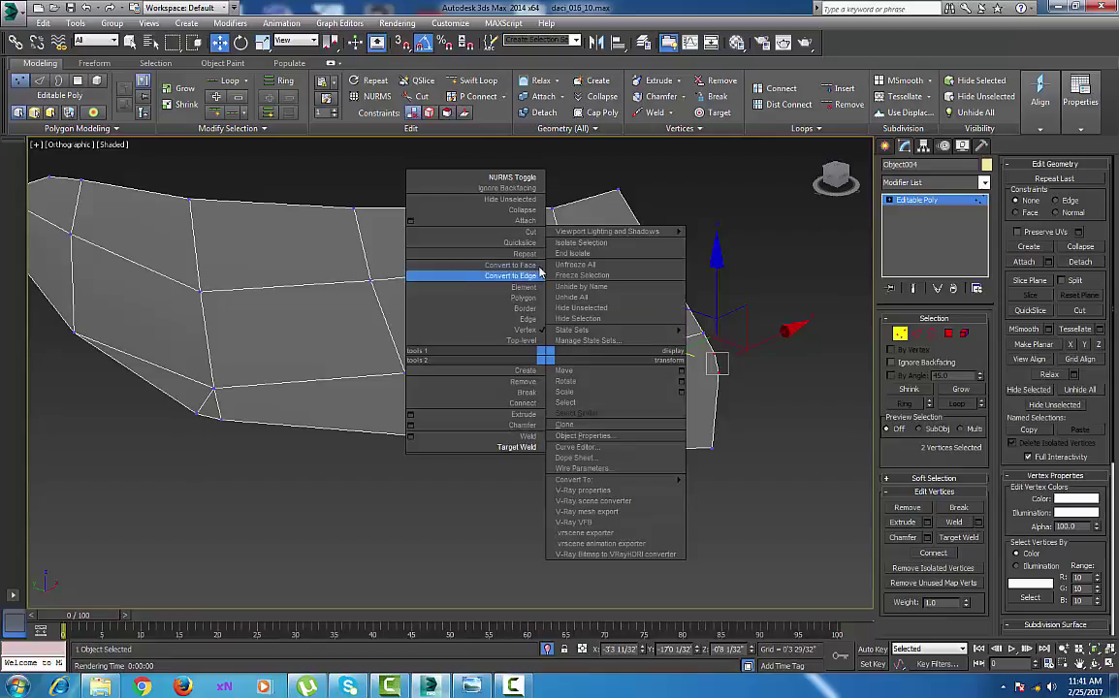
{"action": "left_click", "coordinate": [532, 234]}
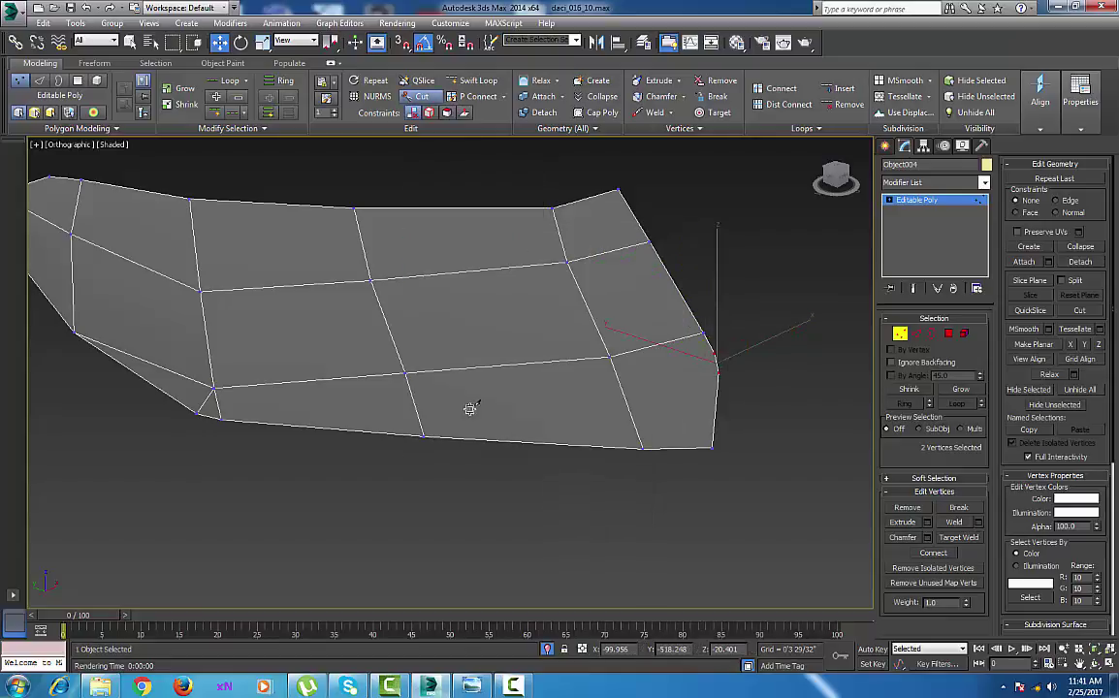
{"action": "left_click", "coordinate": [424, 437]}
{"action": "left_click", "coordinate": [625, 398]}
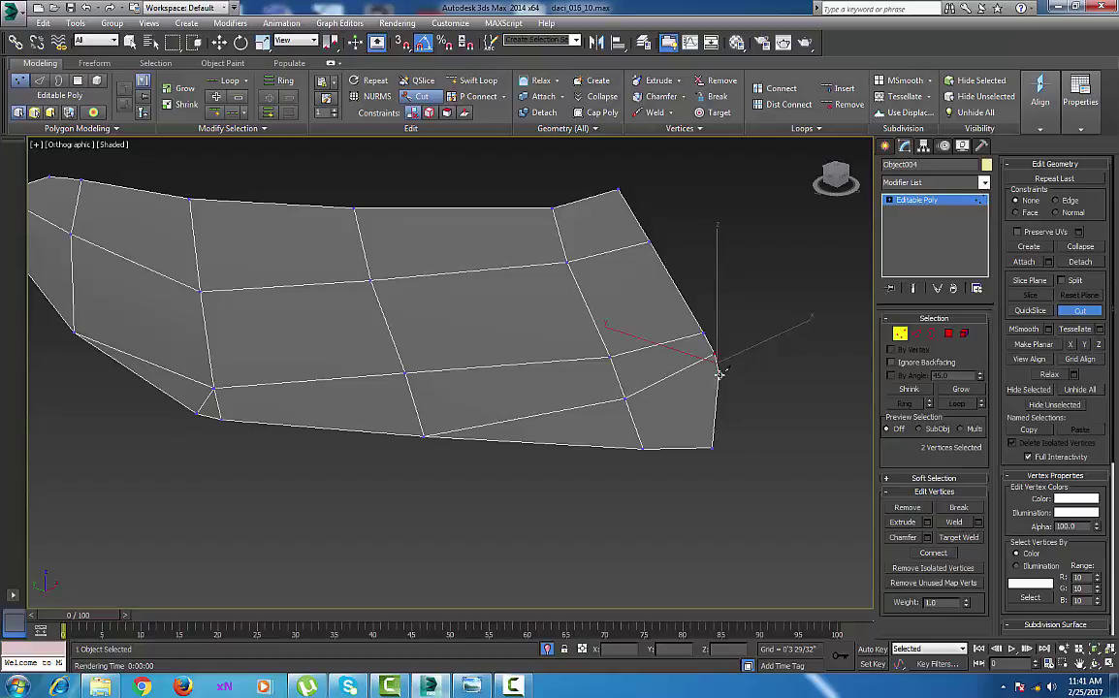
{"action": "left_click", "coordinate": [626, 398]}
{"action": "right_click", "coordinate": [626, 398]}
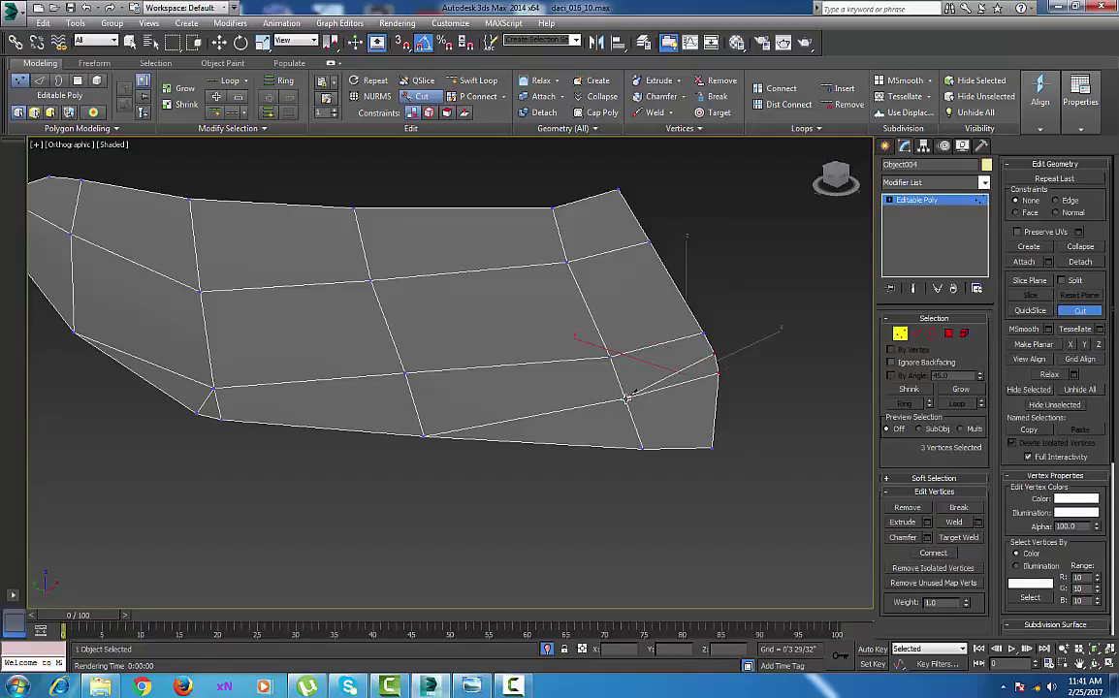
Cut a support edge just inside the headlight mesh's grille-side border, from the lower corner to the upper corner.
{"action": "middle_click_drag", "start_coordinate": [591, 388], "coordinate": [607, 394]}
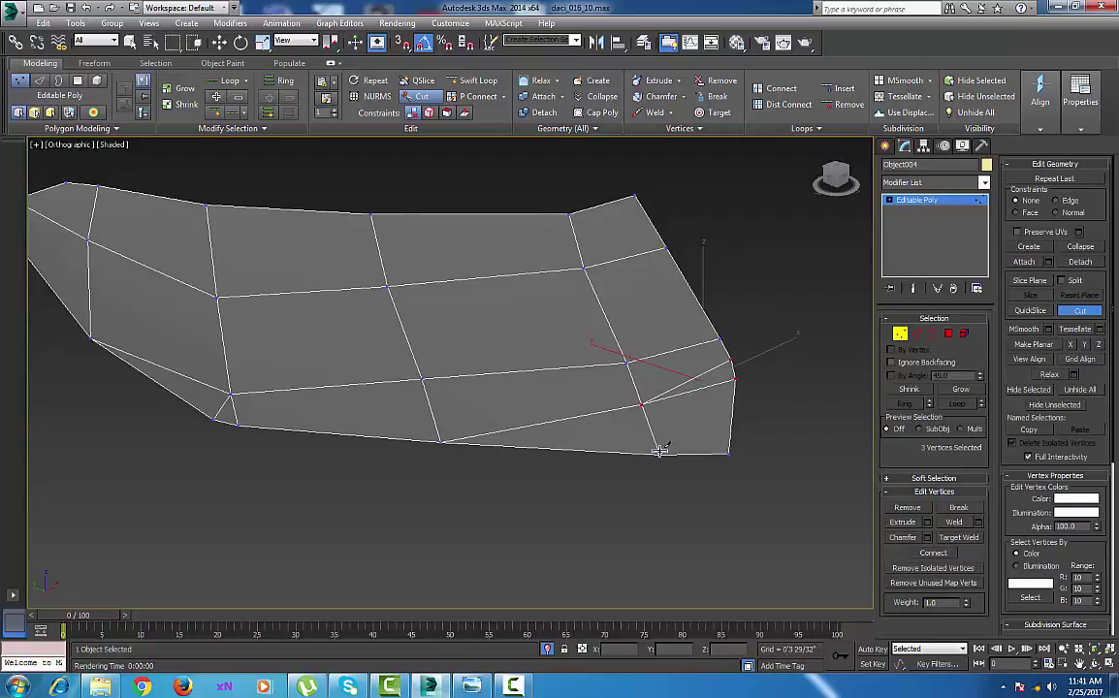
{"action": "left_click", "coordinate": [725, 453]}
{"action": "left_click", "coordinate": [729, 379]}
{"action": "left_click", "coordinate": [726, 362]}
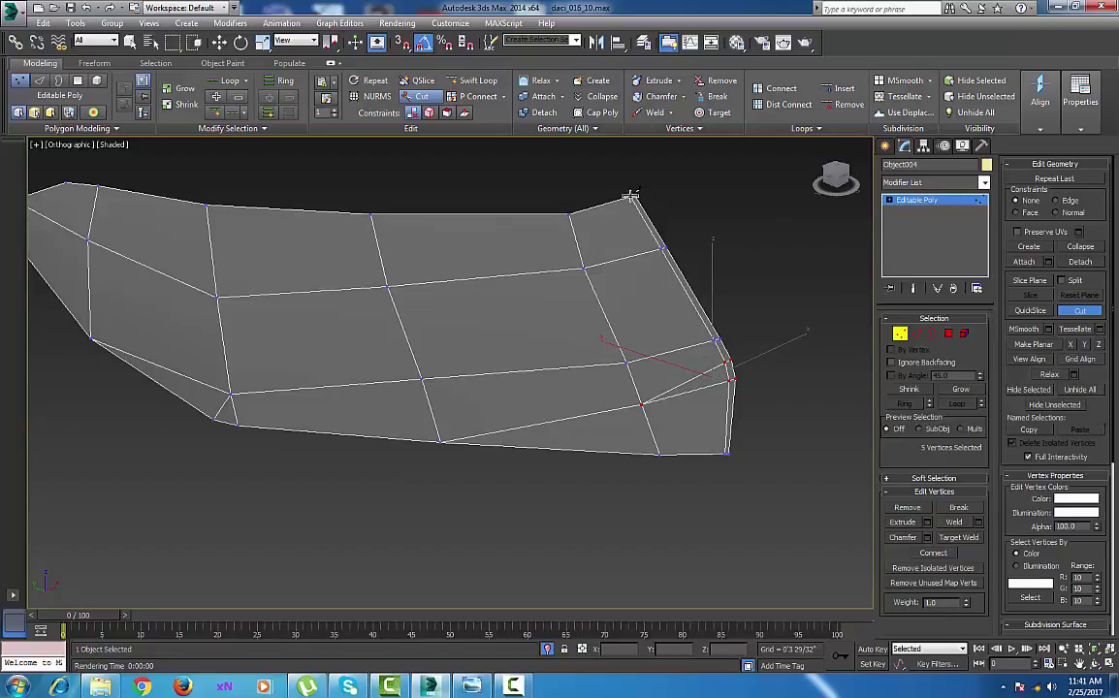
{"action": "middle_click_drag", "start_coordinate": [677, 310], "coordinate": [739, 357]}
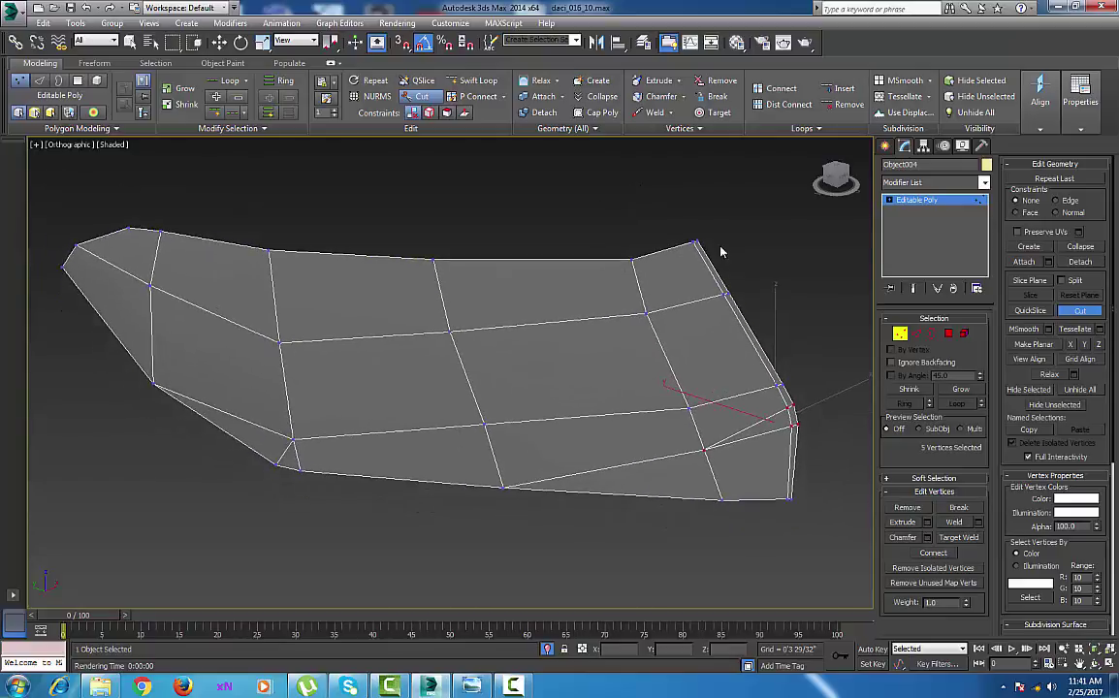
Continue the support cut just inside the headlight mesh's upper border and around its narrow fender-side tip.
{"action": "left_click", "coordinate": [699, 244]}
{"action": "left_click", "coordinate": [634, 263]}
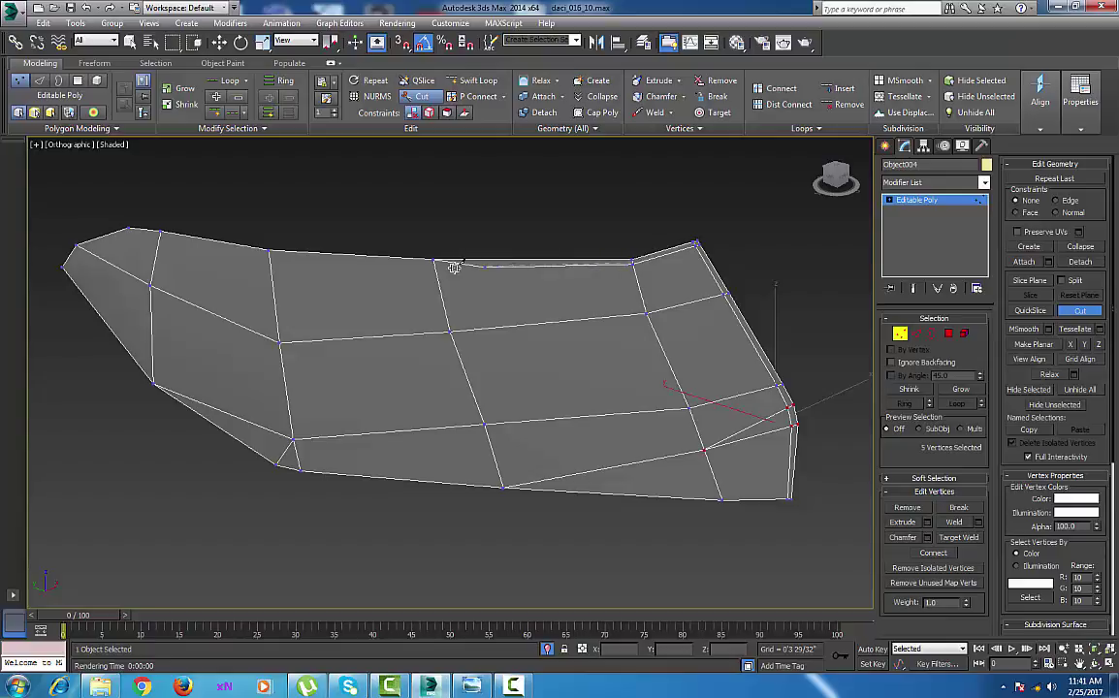
{"action": "left_click", "coordinate": [436, 265]}
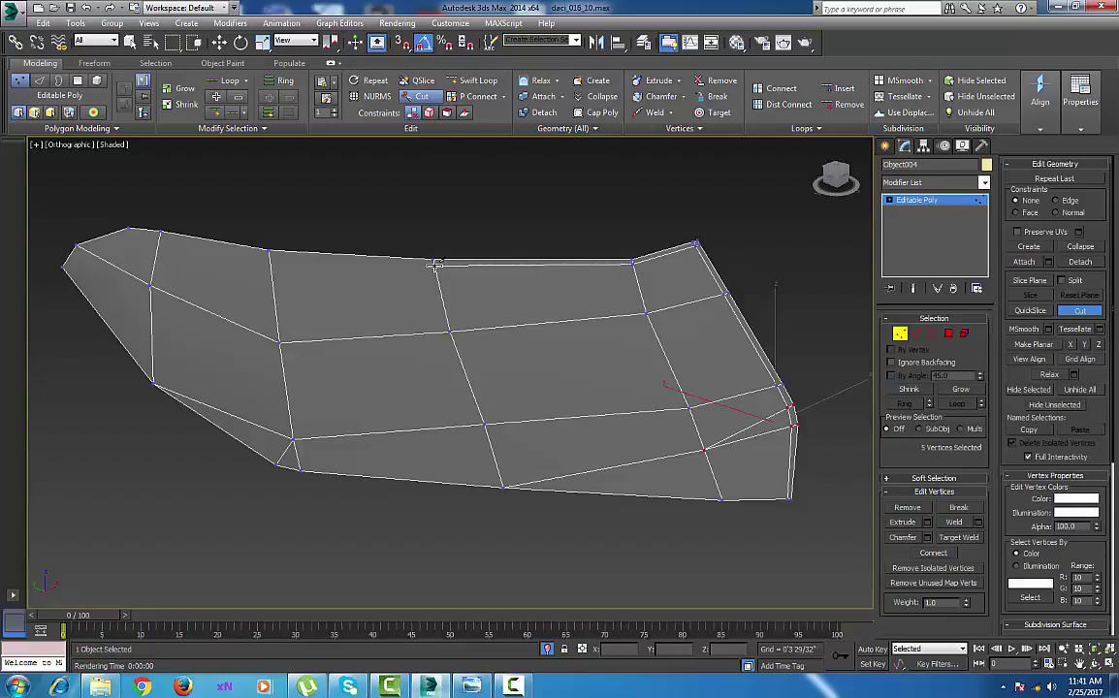
{"action": "left_click", "coordinate": [269, 257]}
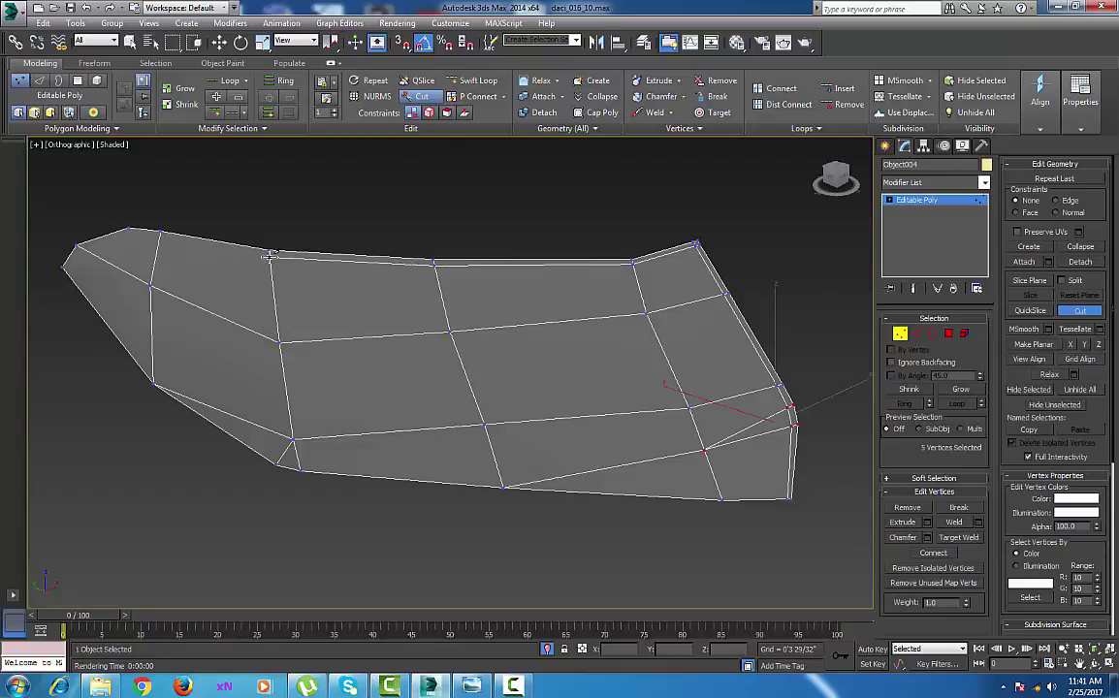
{"action": "left_click", "coordinate": [160, 236]}
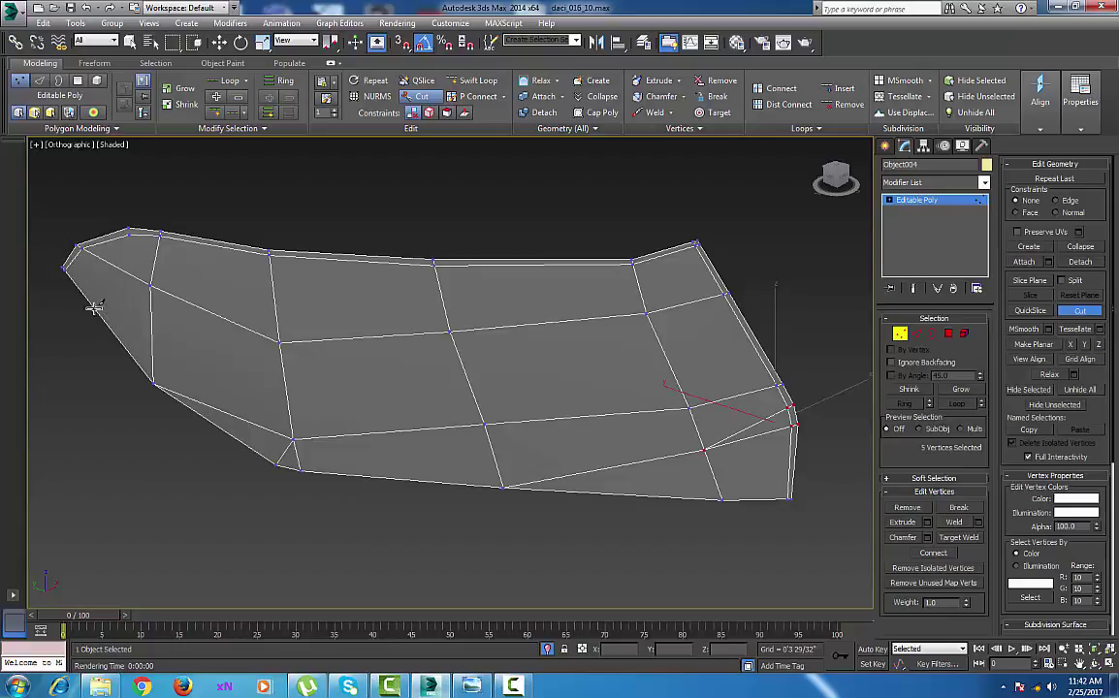
Connect the border vertex and support-edge vertex atop the fender-side tip to the interior vertex below them.
{"action": "middle_click_drag", "start_coordinate": [118, 312], "coordinate": [321, 371]}
{"action": "scroll", "coordinate": [352, 344], "scroll_direction": "up", "scroll_amount": 3}
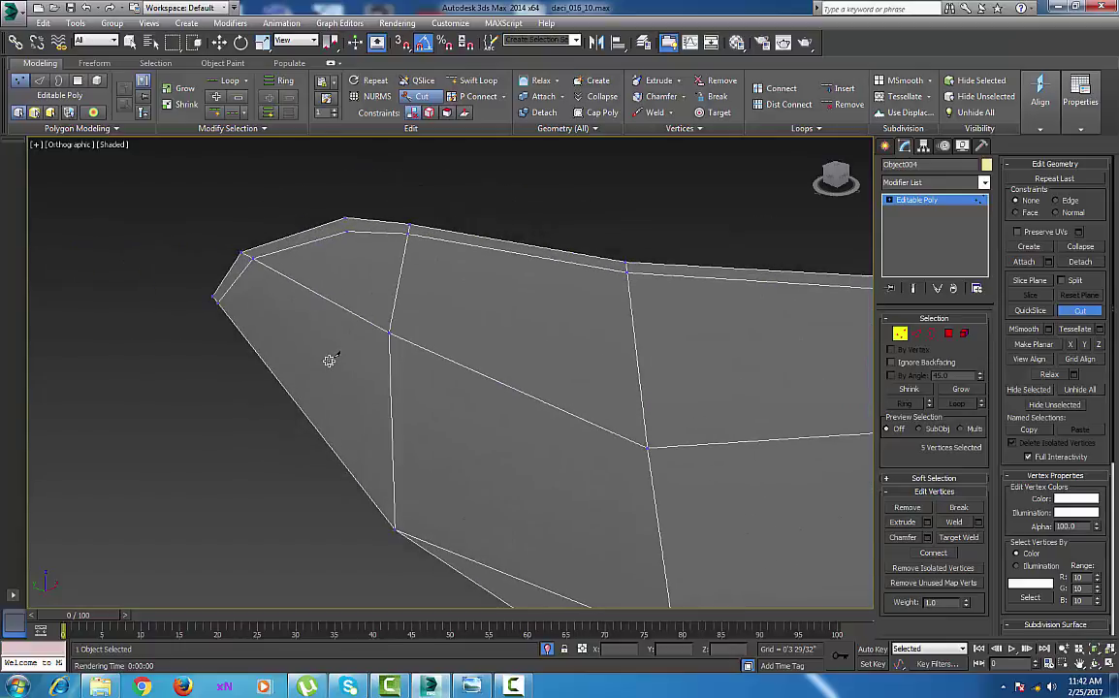
{"action": "right_click", "coordinate": [299, 325]}
{"action": "left_click_drag", "start_coordinate": [367, 270], "coordinate": [368, 275]}
{"action": "left_click_drag", "start_coordinate": [383, 320], "coordinate": [407, 378], "text": "ctrl"}
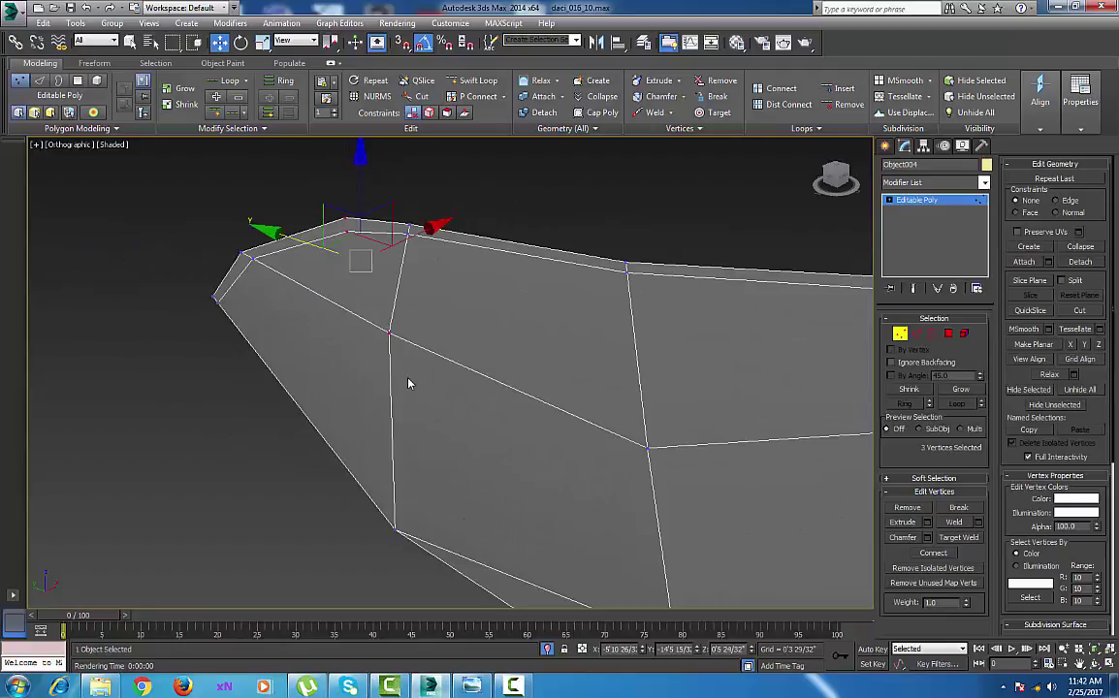
{"action": "key", "text": "ctrl+shift+e"}
{"action": "key", "text": "ctrl+shift+w"}
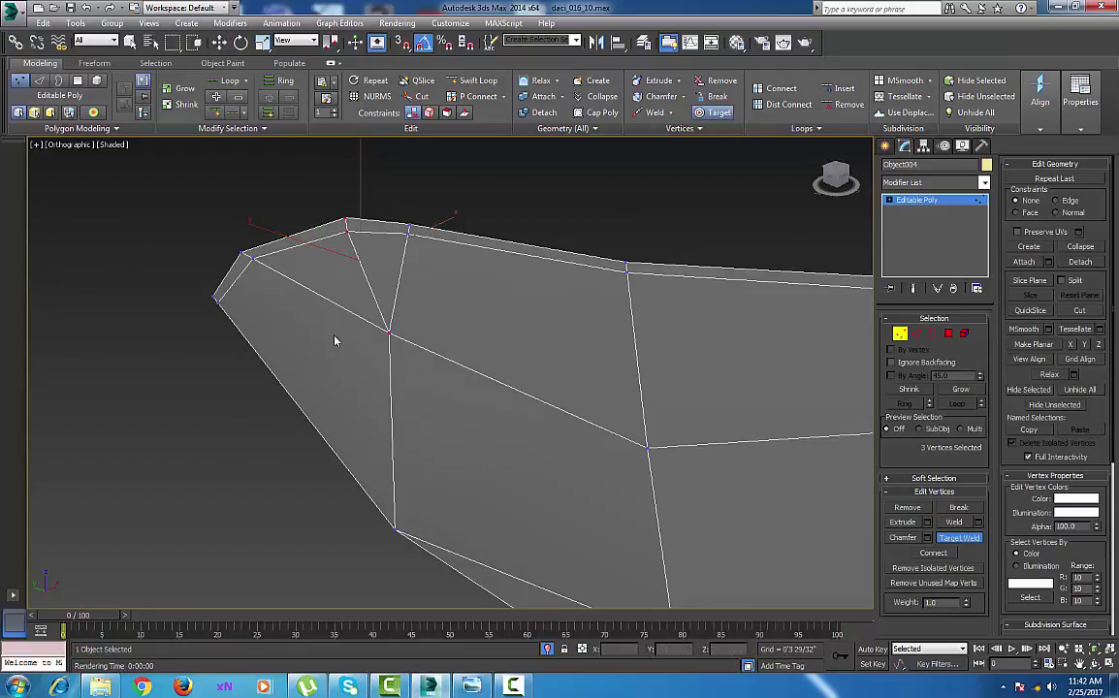
{"action": "middle_click_drag", "start_coordinate": [357, 360], "coordinate": [292, 325]}
{"action": "scroll", "coordinate": [292, 326], "scroll_direction": "down", "scroll_amount": 3}
{"action": "middle_click_drag", "start_coordinate": [377, 367], "coordinate": [363, 347]}
{"action": "key", "text": "w"}
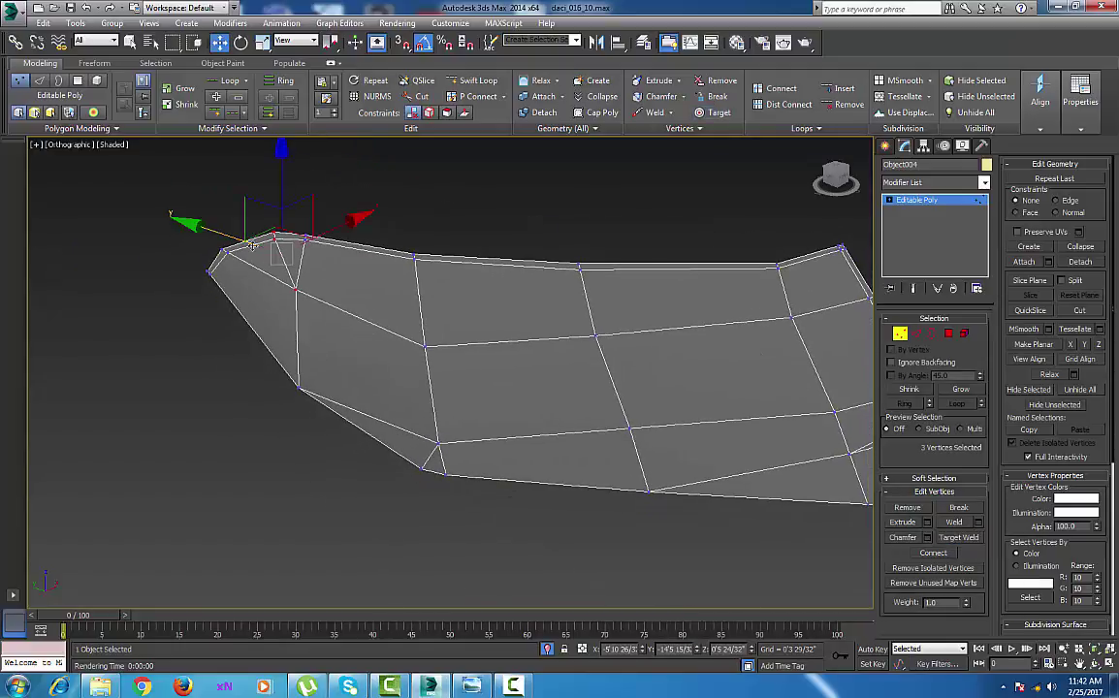
Cut a support edge just inside the headlight mesh's border, from the fender-side tip down and along the lower border.
{"action": "right_click", "coordinate": [272, 281]}
{"action": "left_click", "coordinate": [233, 140]}
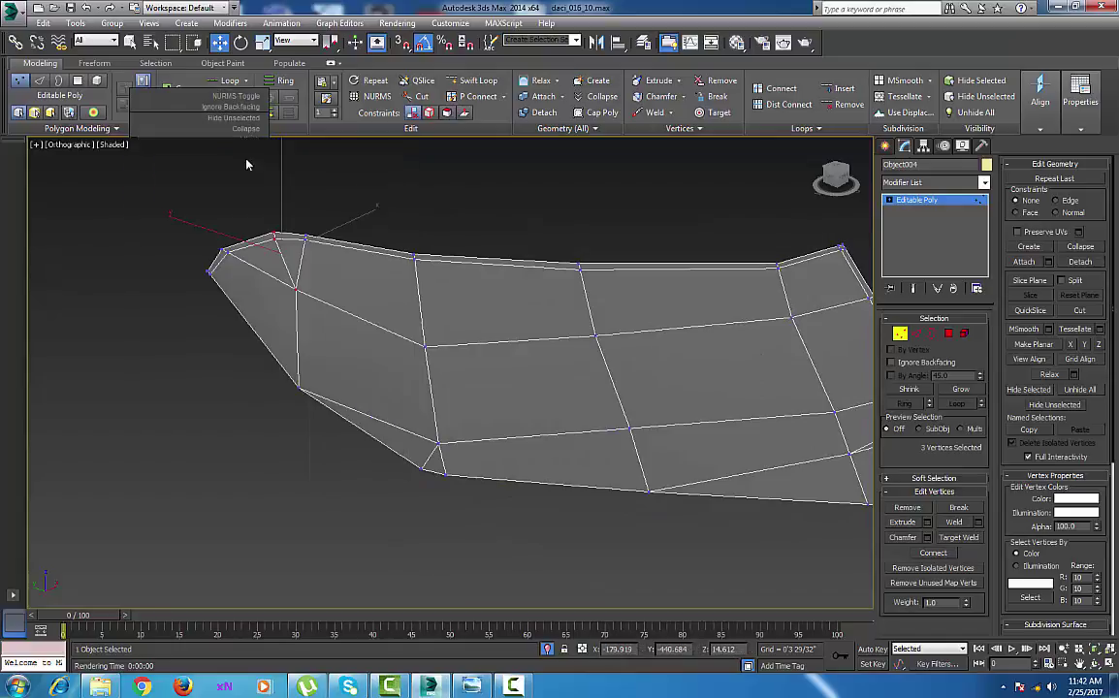
{"action": "left_click", "coordinate": [210, 270]}
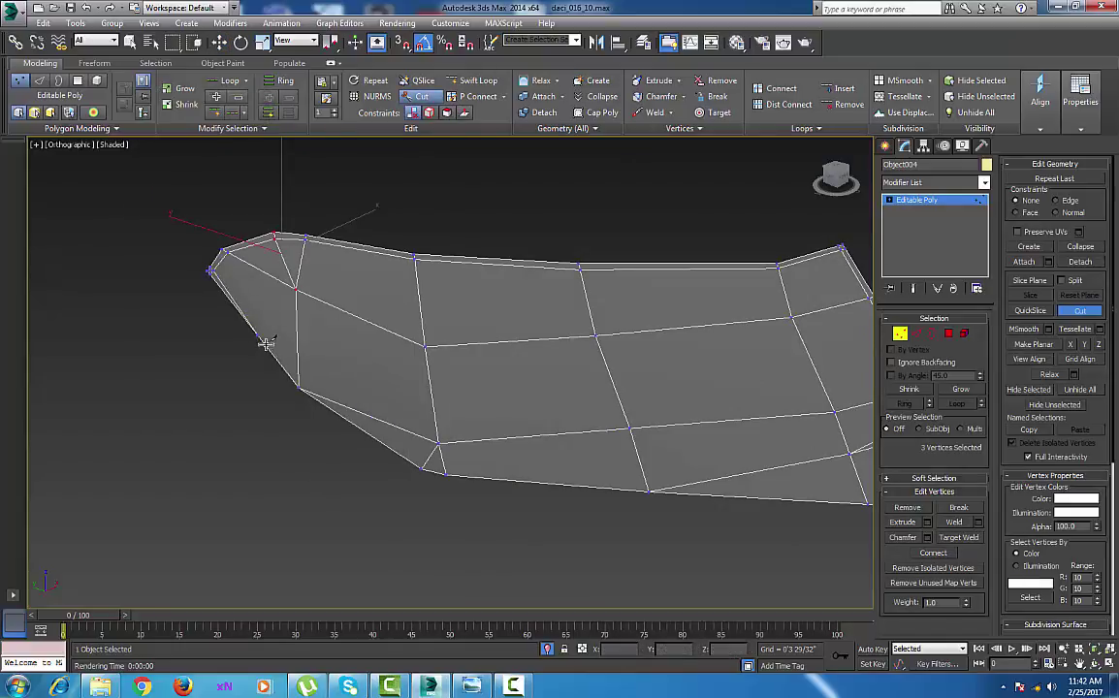
{"action": "left_click", "coordinate": [297, 379]}
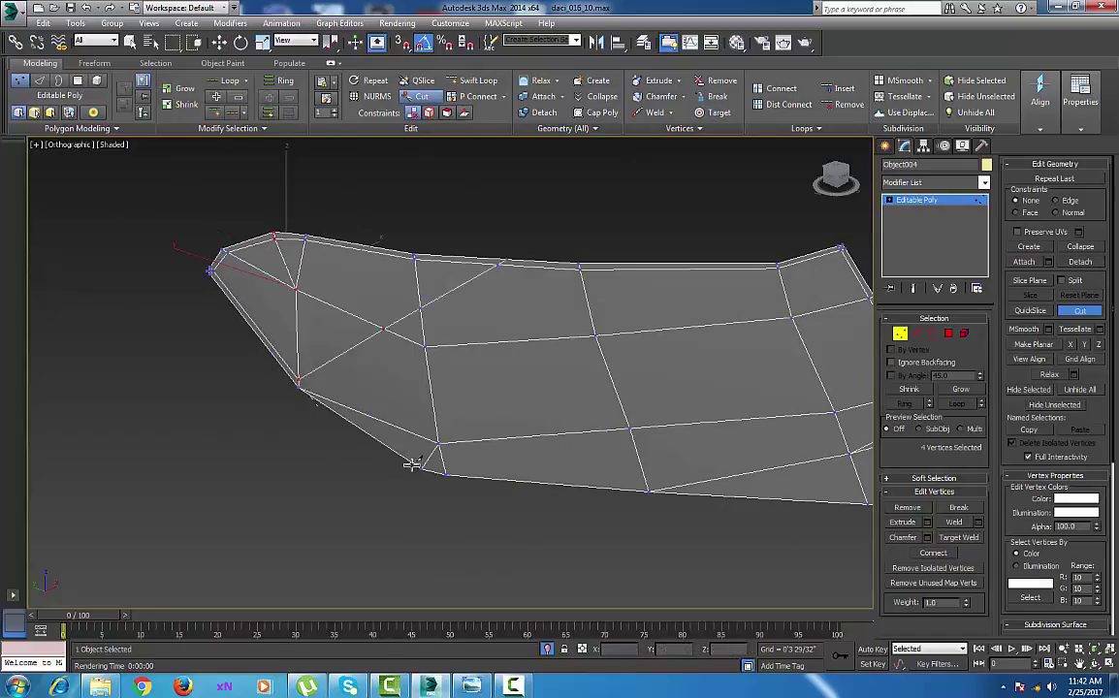
{"action": "left_click", "coordinate": [426, 464]}
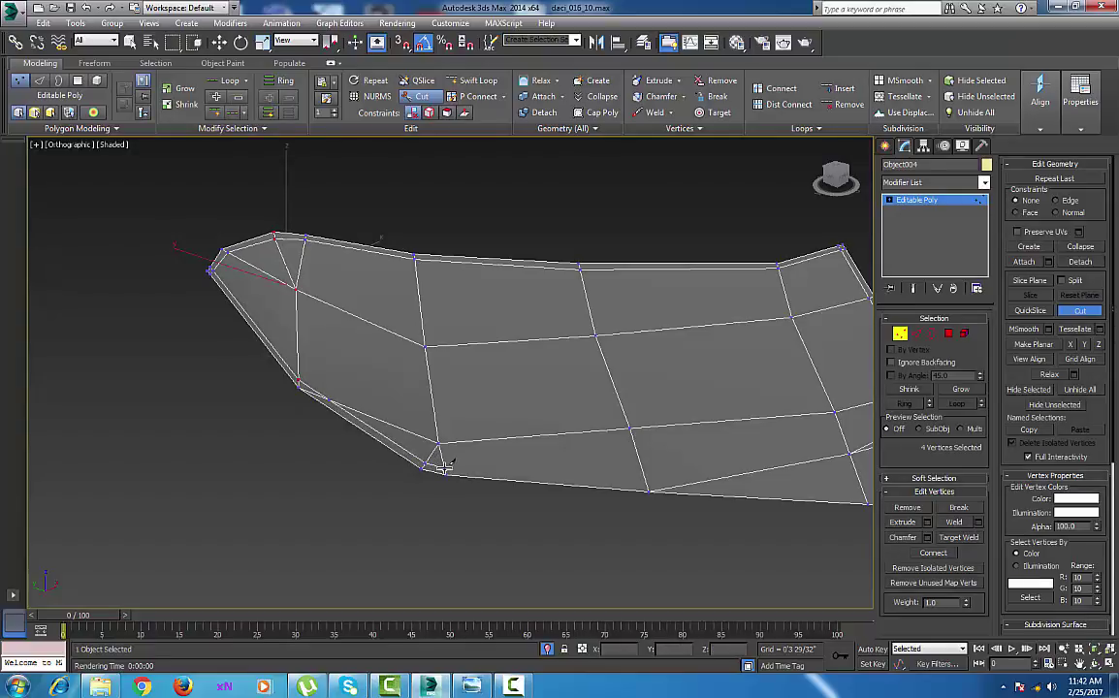
{"action": "left_click", "coordinate": [445, 470]}
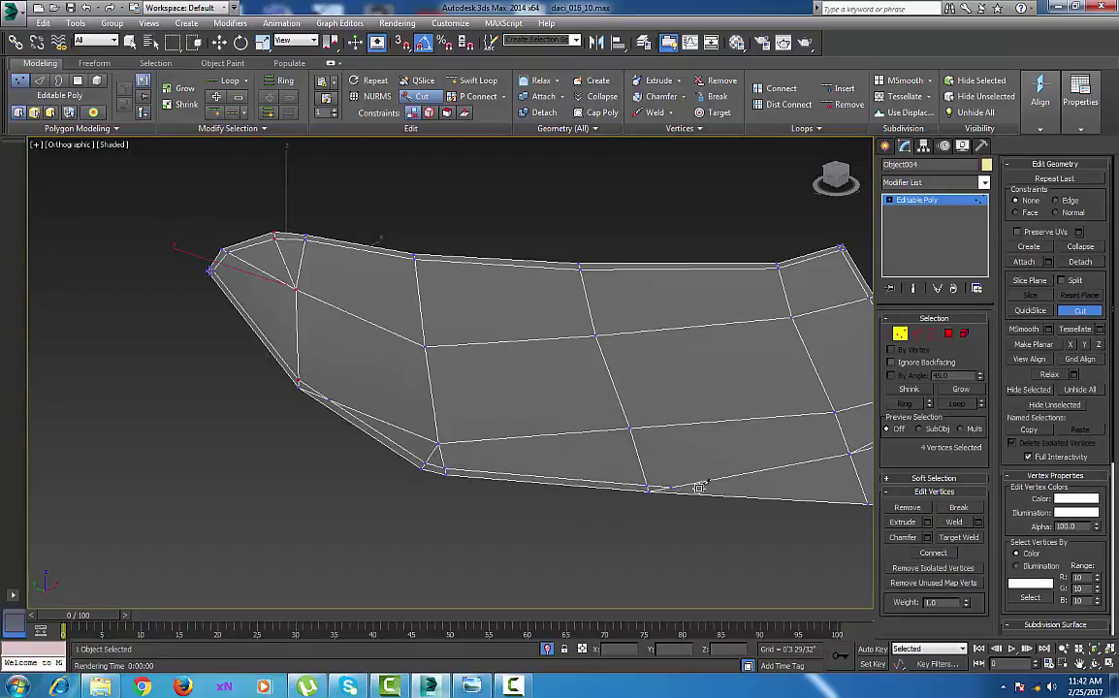
Continue the support cut just inside the headlight mesh's lower border to the grille-side lower corner, connecting it to the side border.
{"action": "middle_click_drag", "start_coordinate": [633, 462], "coordinate": [260, 414]}
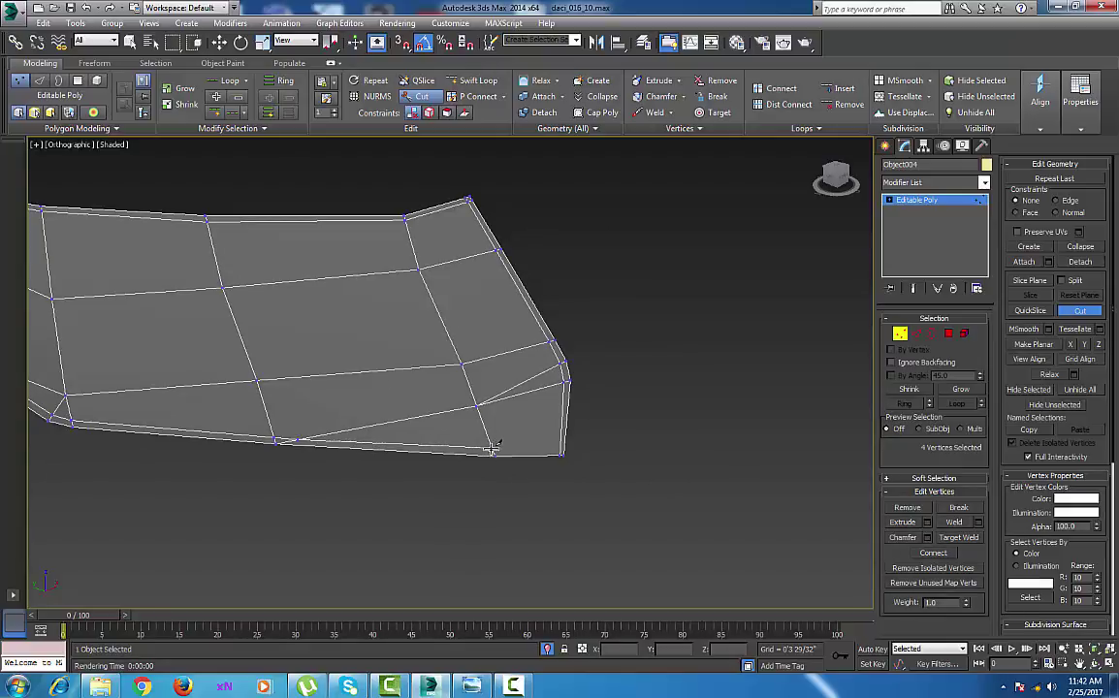
{"action": "left_click", "coordinate": [492, 452]}
{"action": "left_click", "coordinate": [564, 417]}
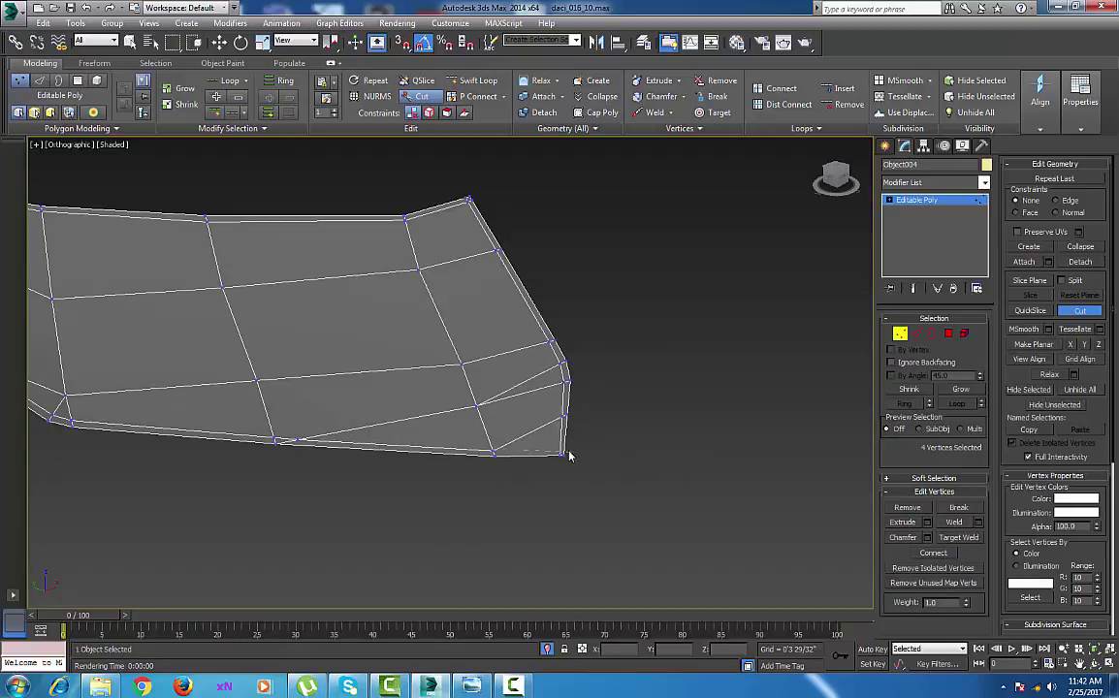
{"action": "middle_click_drag", "start_coordinate": [473, 425], "coordinate": [502, 445]}
{"action": "scroll", "coordinate": [552, 422], "scroll_direction": "down", "scroll_amount": 3}
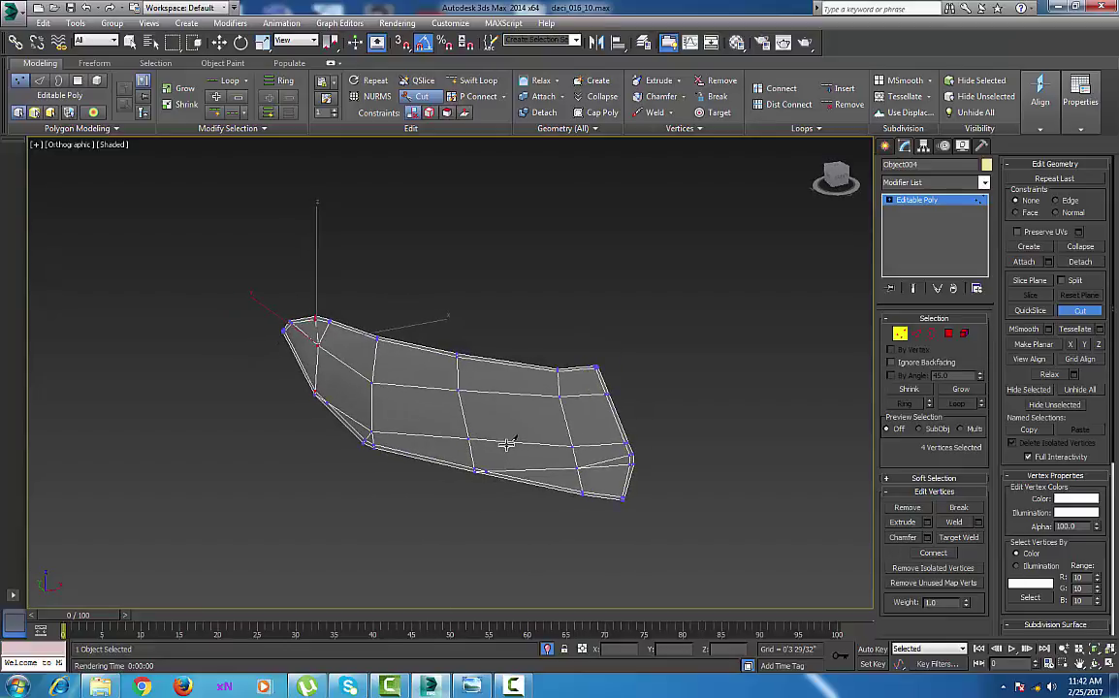
Target-weld the extra support-edge vertex on the lower fender-side border onto the neighbouring support-edge vertex just above it.
{"action": "middle_click_drag", "start_coordinate": [307, 436], "coordinate": [374, 444]}
{"action": "scroll", "coordinate": [392, 420], "scroll_direction": "up", "scroll_amount": 8}
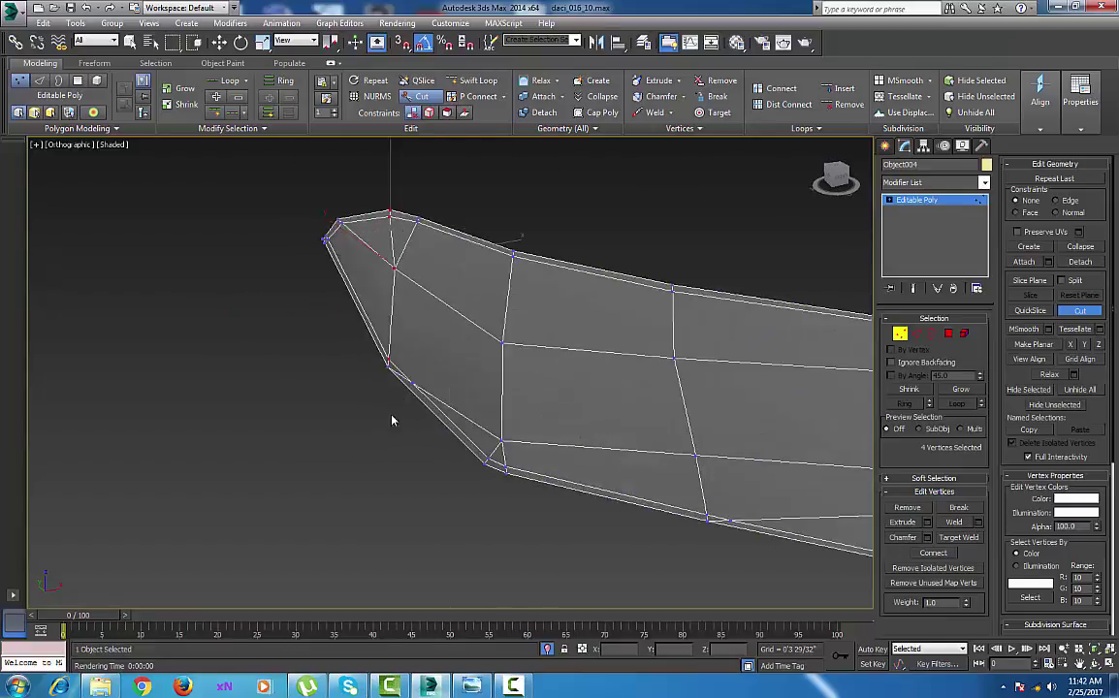
{"action": "middle_click_drag", "start_coordinate": [457, 367], "coordinate": [452, 490]}
{"action": "right_click", "coordinate": [450, 407]}
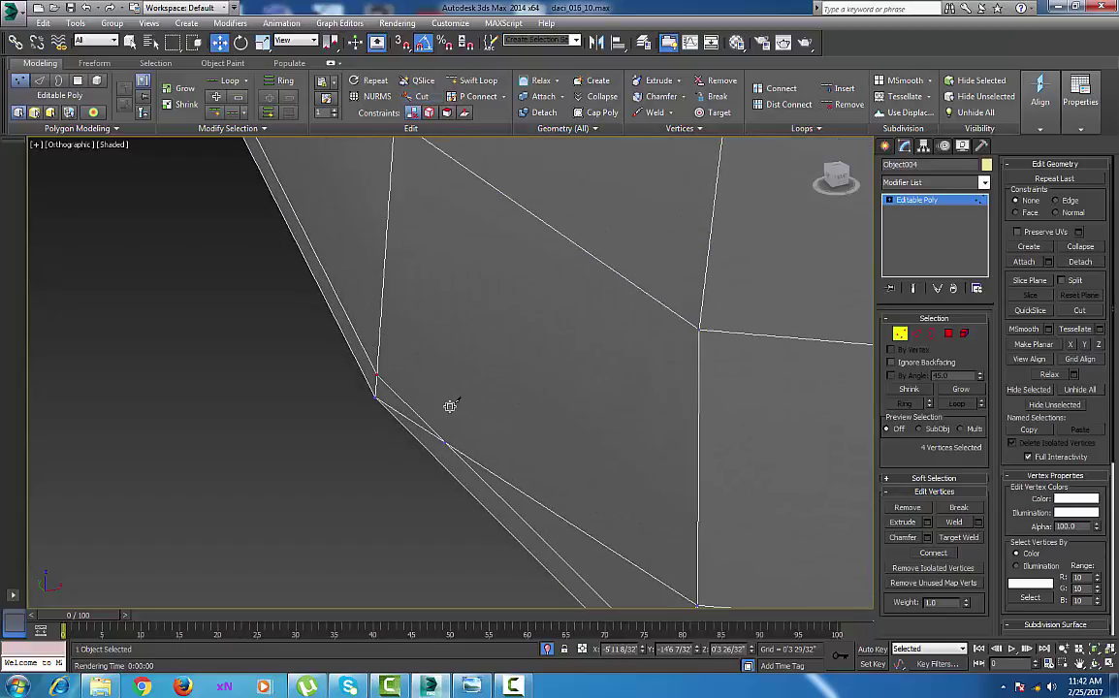
{"action": "right_click", "coordinate": [450, 406]}
{"action": "left_click", "coordinate": [430, 496]}
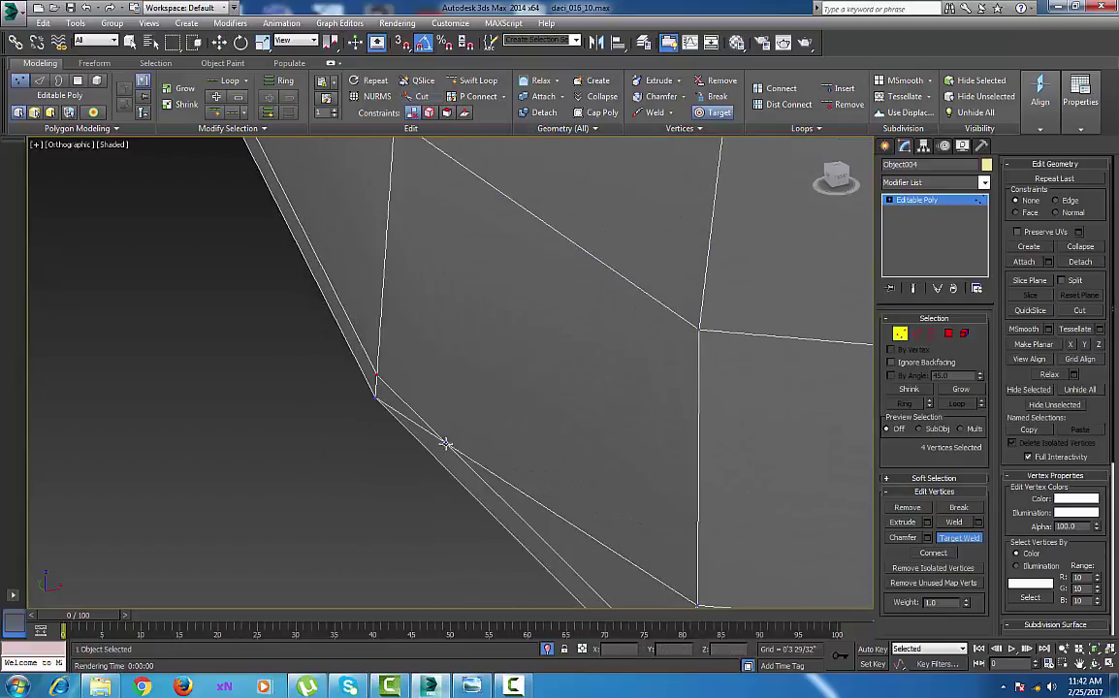
{"action": "left_click", "coordinate": [379, 375]}
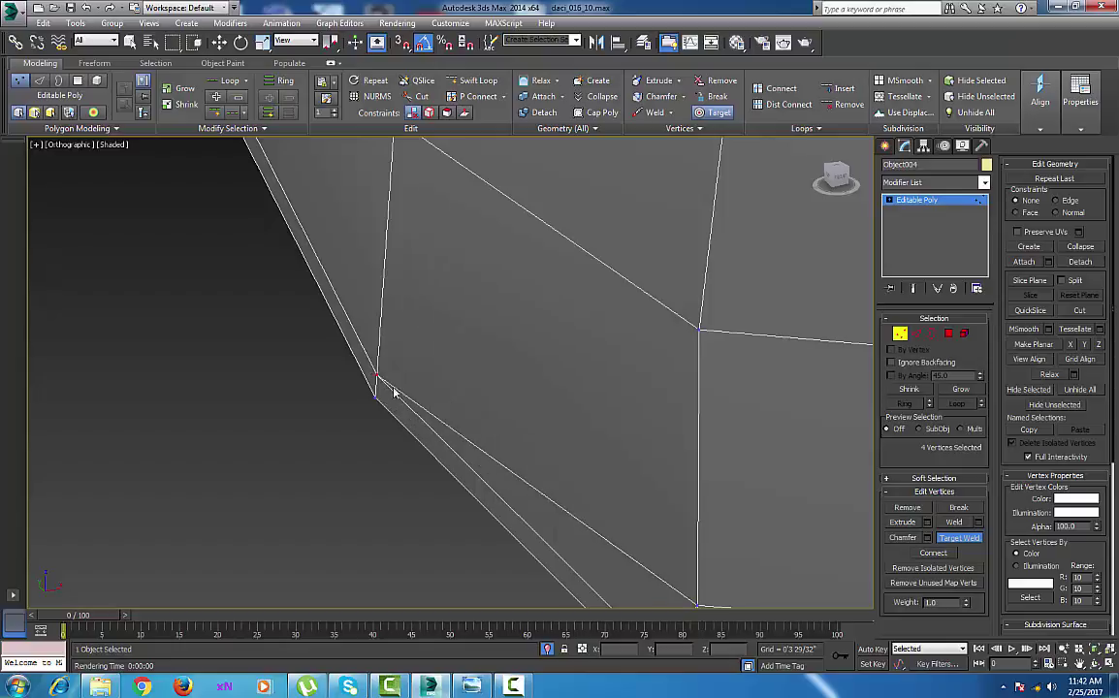
Select the headlight mesh's open border and extrude it inward to give the lens a deep rim.
{"action": "middle_click_drag", "start_coordinate": [509, 433], "coordinate": [369, 393]}
{"action": "scroll", "coordinate": [479, 461], "scroll_direction": "down", "scroll_amount": 4}
{"action": "middle_click_drag", "start_coordinate": [501, 472], "coordinate": [359, 457]}
{"action": "scroll", "coordinate": [359, 457], "scroll_direction": "down", "scroll_amount": 6}
{"action": "scroll", "coordinate": [519, 464], "scroll_direction": "up", "scroll_amount": 2}
{"action": "middle_click_drag", "start_coordinate": [563, 490], "coordinate": [576, 577]}
{"action": "scroll", "coordinate": [519, 464], "scroll_direction": "up", "scroll_amount": 4}
{"action": "scroll", "coordinate": [530, 457], "scroll_direction": "down", "scroll_amount": 4}
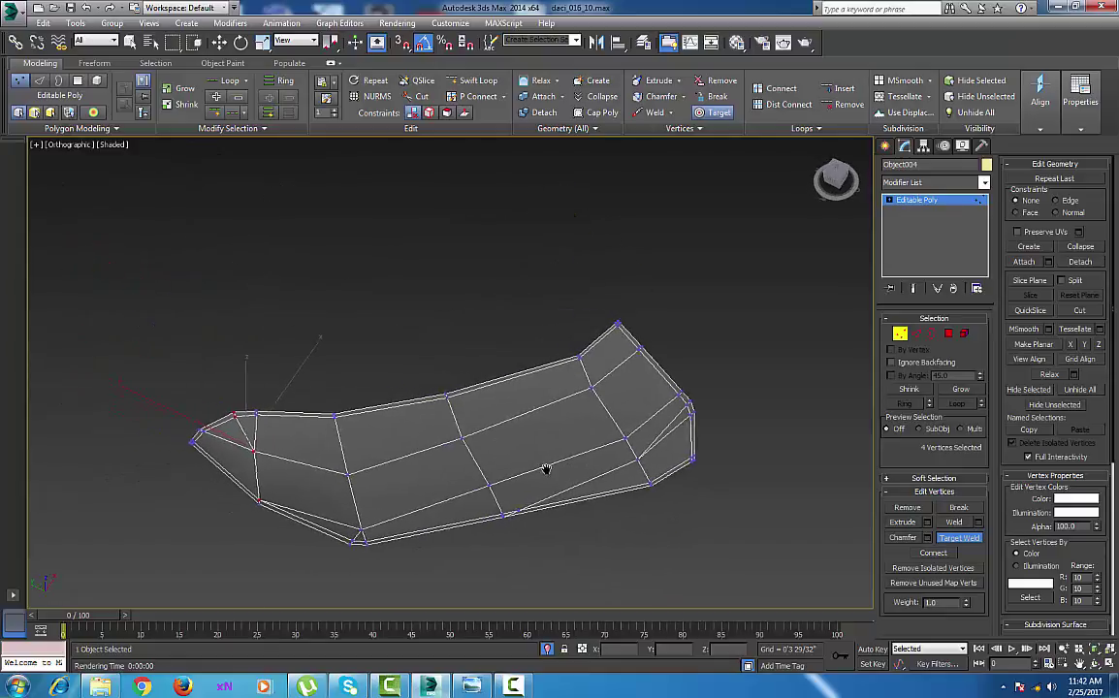
{"action": "left_click", "coordinate": [933, 334]}
{"action": "left_click", "coordinate": [572, 359]}
{"action": "middle_click_drag", "start_coordinate": [601, 417], "coordinate": [596, 477]}
{"action": "left_click_drag", "start_coordinate": [481, 363], "coordinate": [482, 342], "text": "shift"}
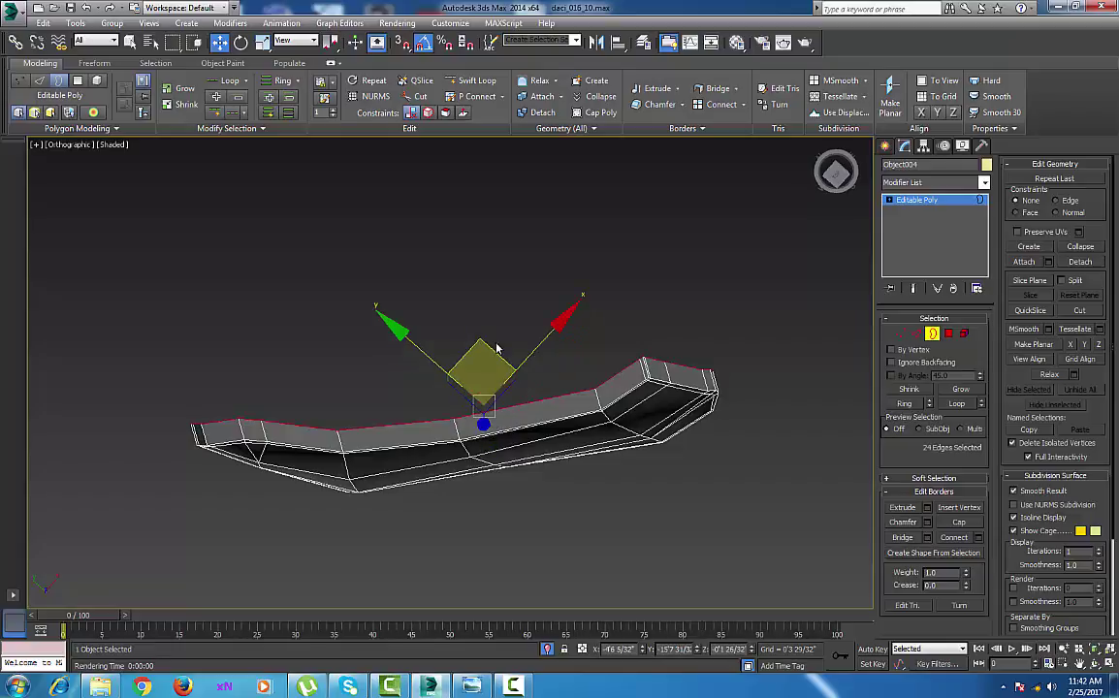
Insert a Swift Loop around the headlight's extruded rim, close to its front edge.
{"action": "left_click", "coordinate": [472, 81]}
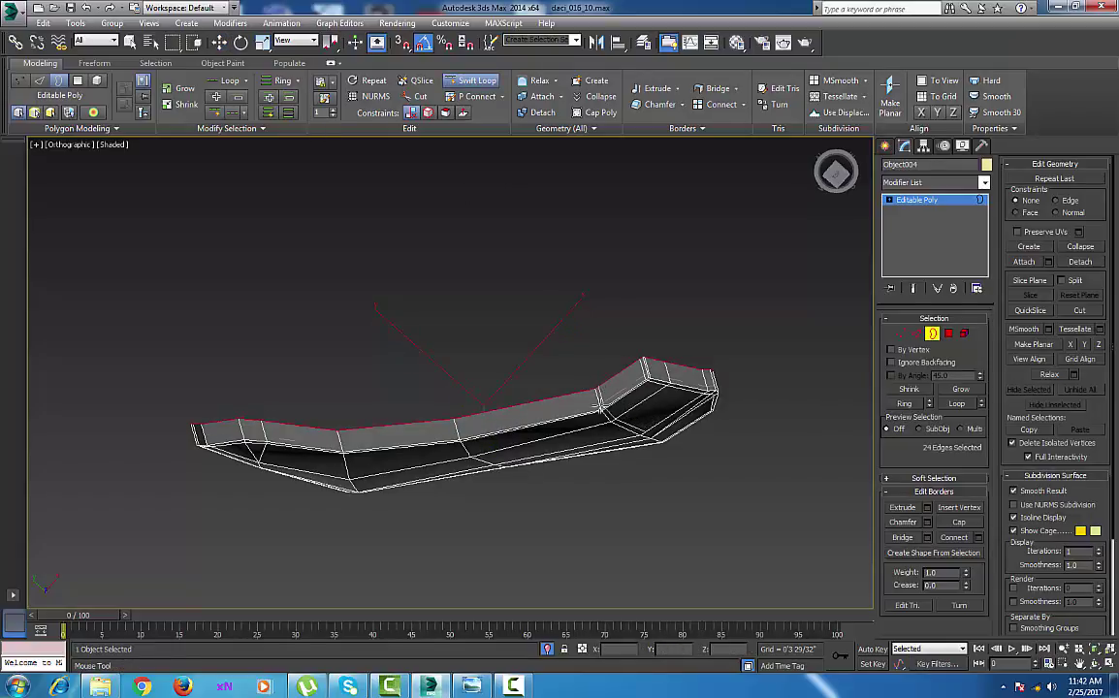
{"action": "left_click", "coordinate": [598, 407]}
{"action": "right_click", "coordinate": [602, 410]}
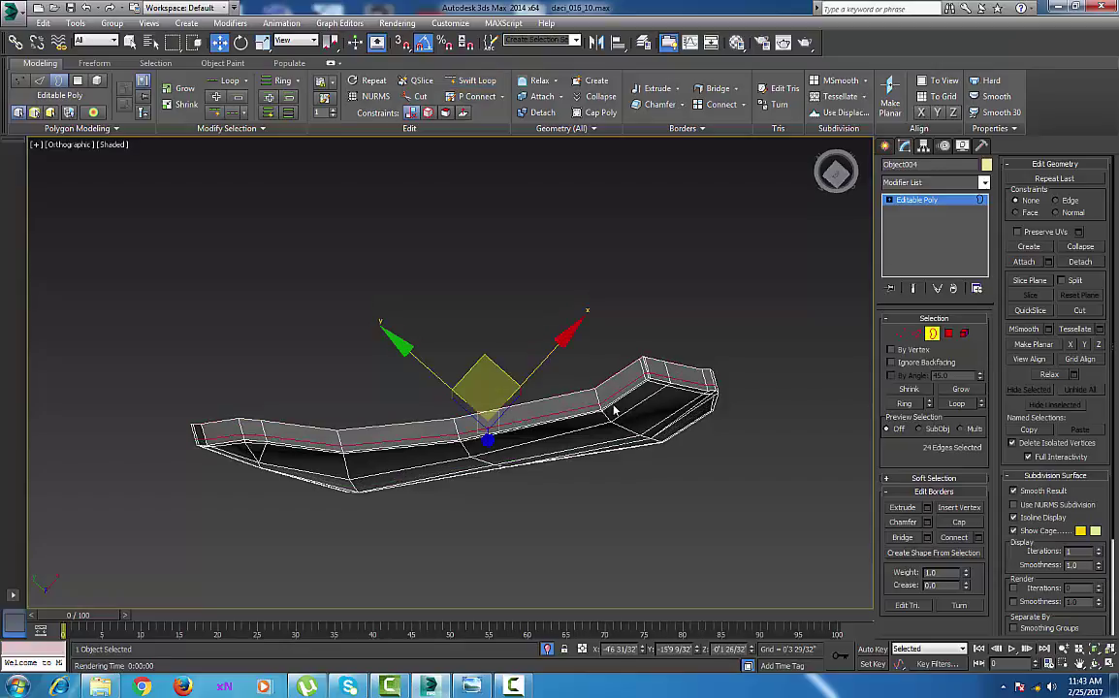
{"action": "middle_click_drag", "start_coordinate": [614, 405], "coordinate": [613, 408]}
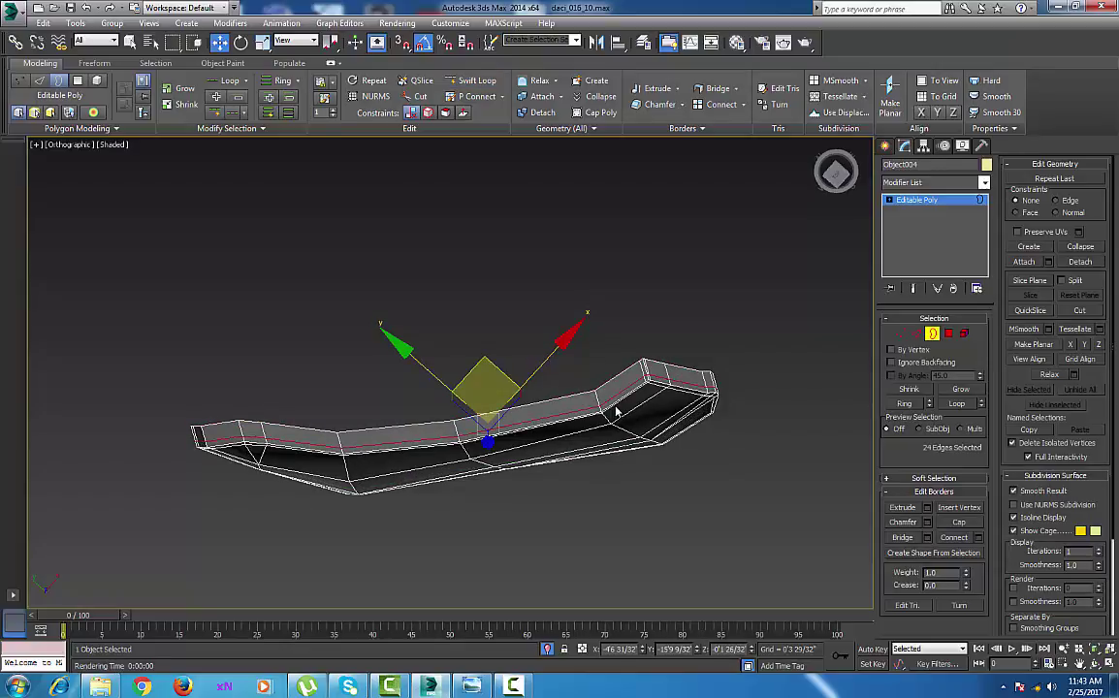
Turn on NURMS smoothing for the headlight mesh and leave isolation to show it within the whole car.
{"action": "left_click", "coordinate": [374, 97]}
{"action": "middle_click_drag", "start_coordinate": [450, 464], "coordinate": [459, 483]}
{"action": "middle_click_drag", "start_coordinate": [460, 483], "coordinate": [500, 374], "text": "alt"}
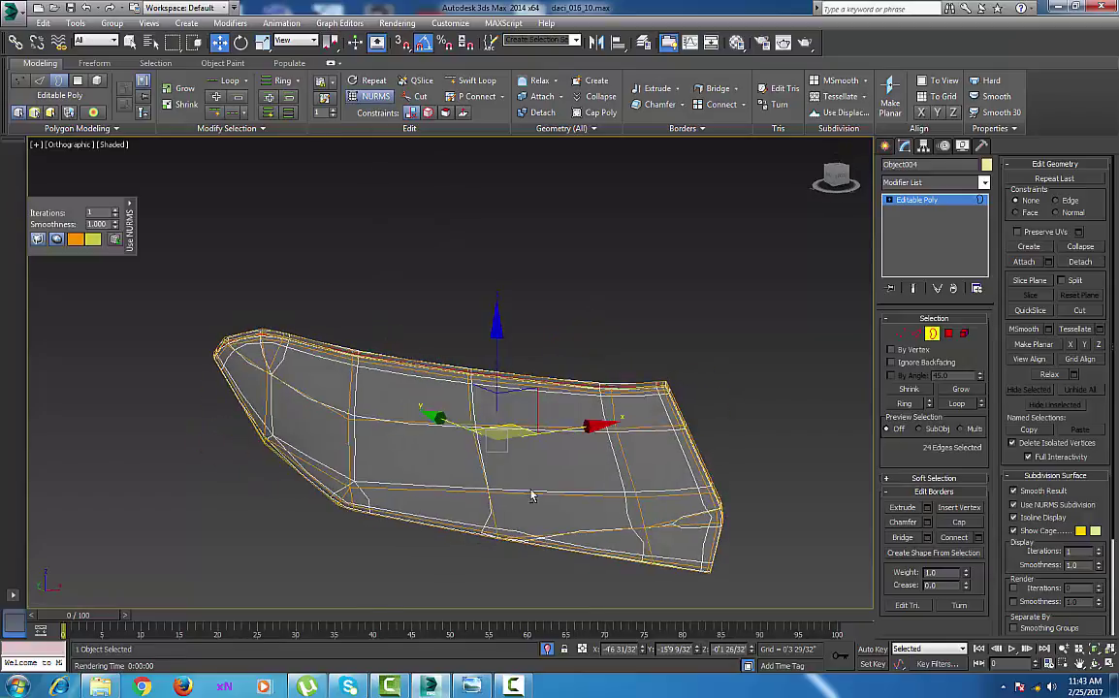
{"action": "middle_click_drag", "start_coordinate": [532, 496], "coordinate": [550, 593], "text": "alt"}
{"action": "left_click", "coordinate": [550, 651]}
{"action": "middle_click_drag", "start_coordinate": [553, 456], "coordinate": [561, 356]}
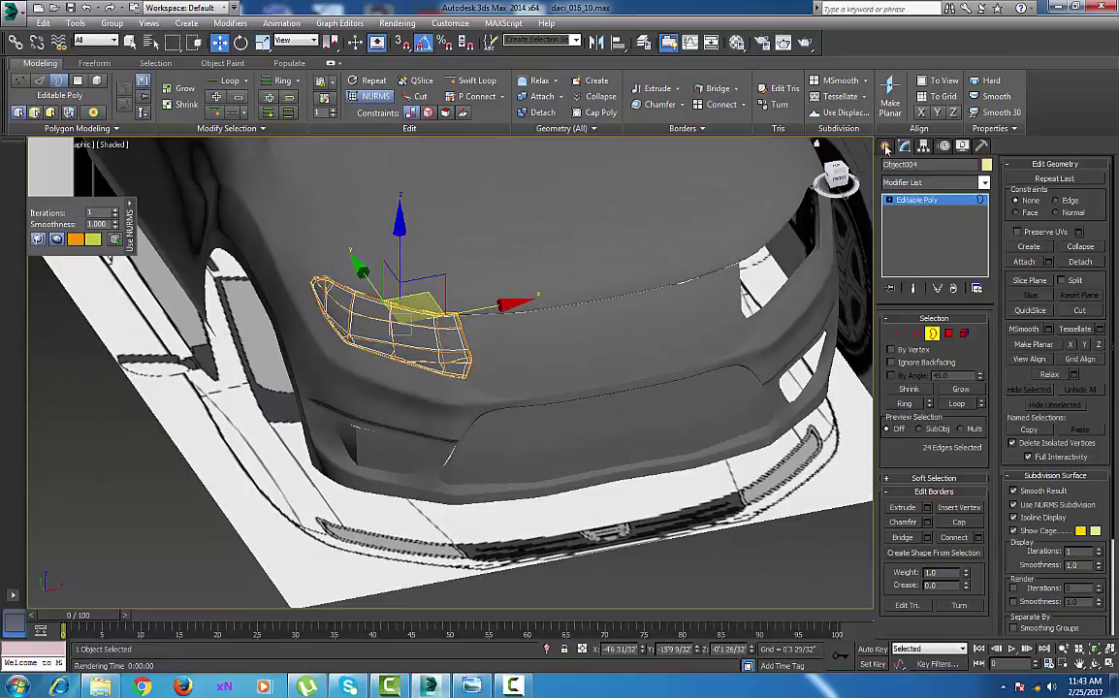
Select the upper grille mesh between the headlights and center its pivot to the object.
{"action": "left_click", "coordinate": [886, 146]}
{"action": "left_click", "coordinate": [556, 326]}
{"action": "middle_click_drag", "start_coordinate": [577, 402], "coordinate": [584, 442]}
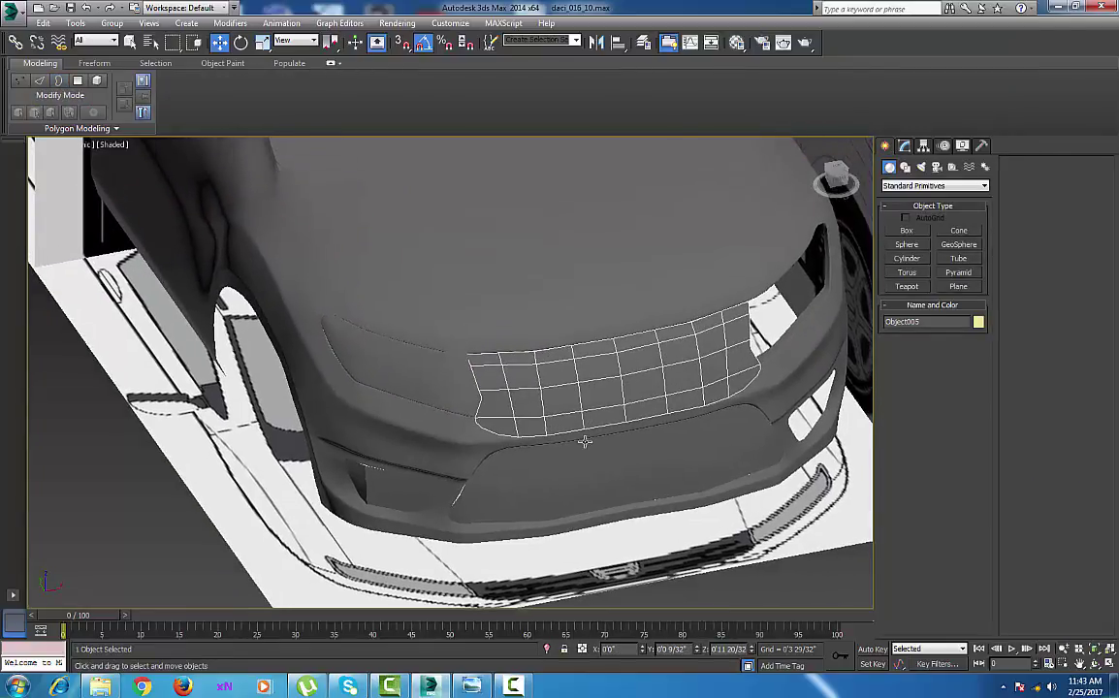
{"action": "left_click", "coordinate": [923, 147]}
{"action": "left_click", "coordinate": [934, 230]}
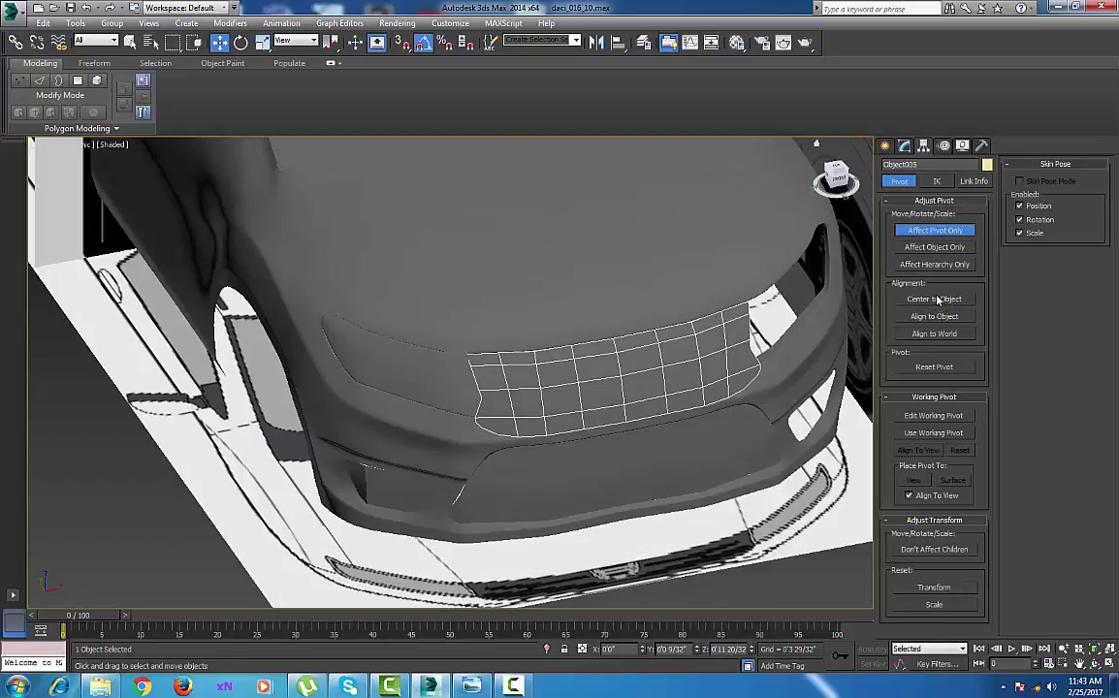
{"action": "left_click", "coordinate": [935, 300]}
{"action": "left_click", "coordinate": [885, 150]}
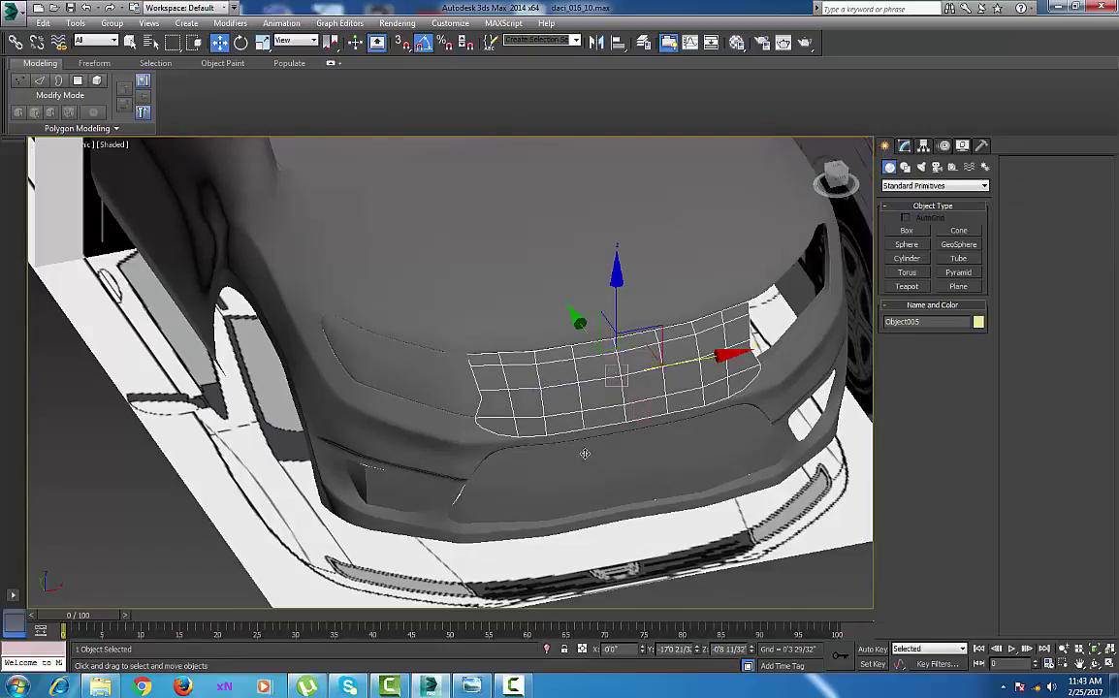
Move the upper grille mesh slightly back along the Y axis, into the car body.
{"action": "middle_click_drag", "start_coordinate": [529, 411], "coordinate": [583, 427], "text": "alt"}
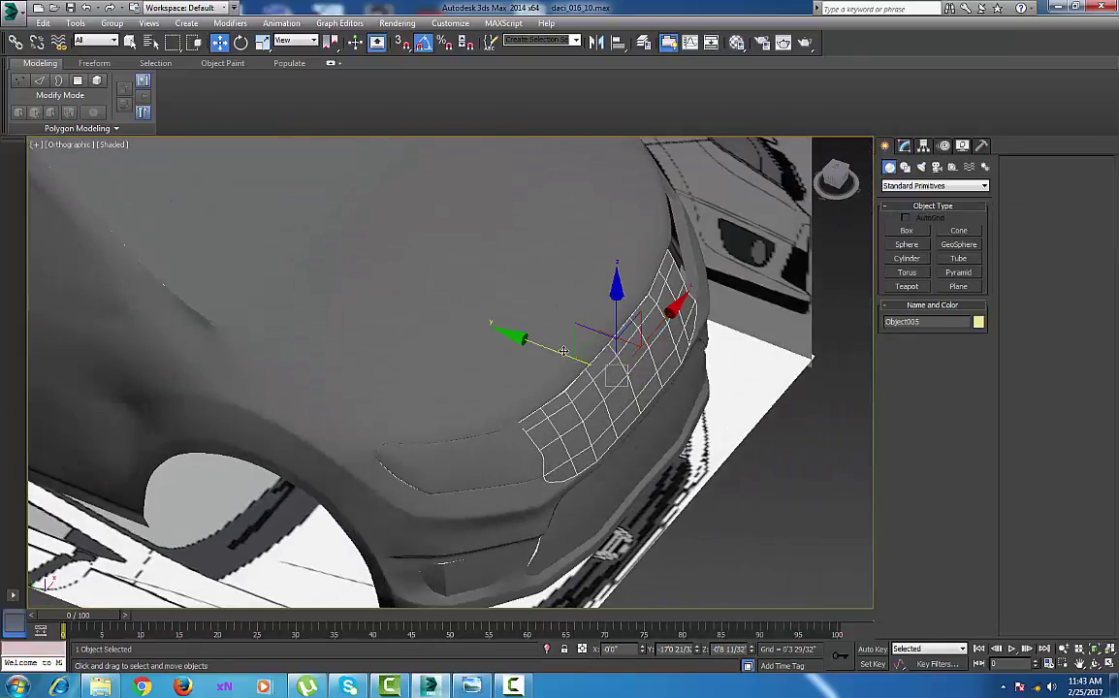
{"action": "left_click_drag", "start_coordinate": [563, 351], "coordinate": [552, 348]}
{"action": "middle_click_drag", "start_coordinate": [594, 425], "coordinate": [506, 426], "text": "alt"}
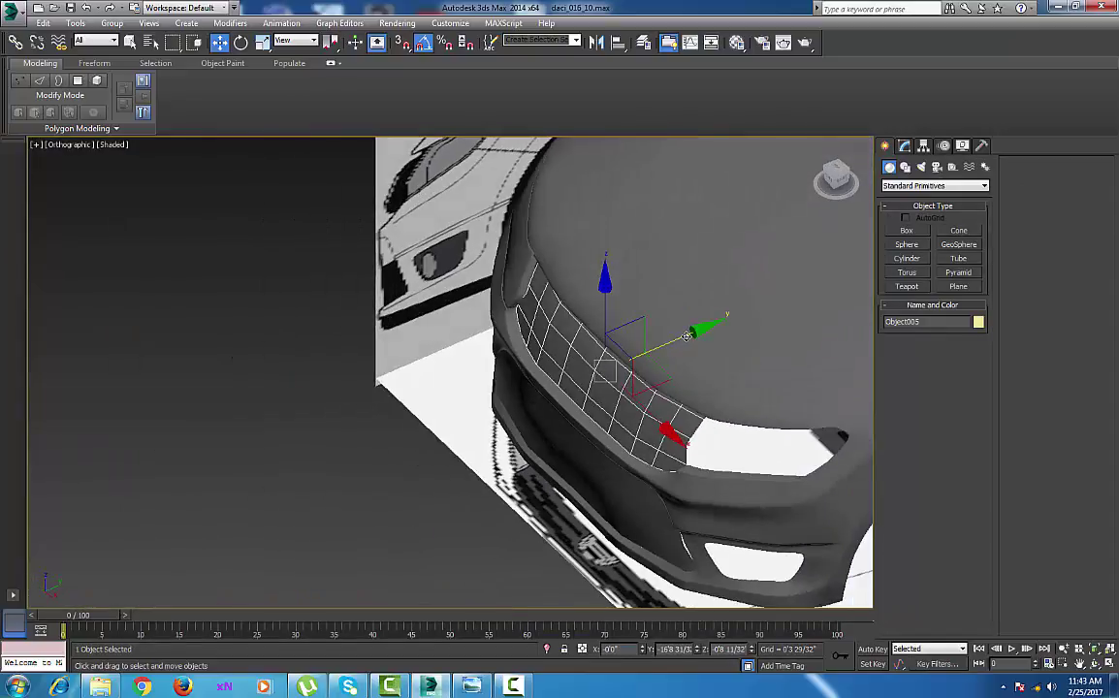
{"action": "left_click_drag", "start_coordinate": [686, 336], "coordinate": [682, 338]}
{"action": "middle_click_drag", "start_coordinate": [619, 430], "coordinate": [586, 424], "text": "alt"}
{"action": "middle_click_drag", "start_coordinate": [520, 457], "coordinate": [550, 434], "text": "alt"}
Make the fog light mesh see-through and frame it in the front view over the blueprint.
{"action": "left_click", "coordinate": [549, 437]}
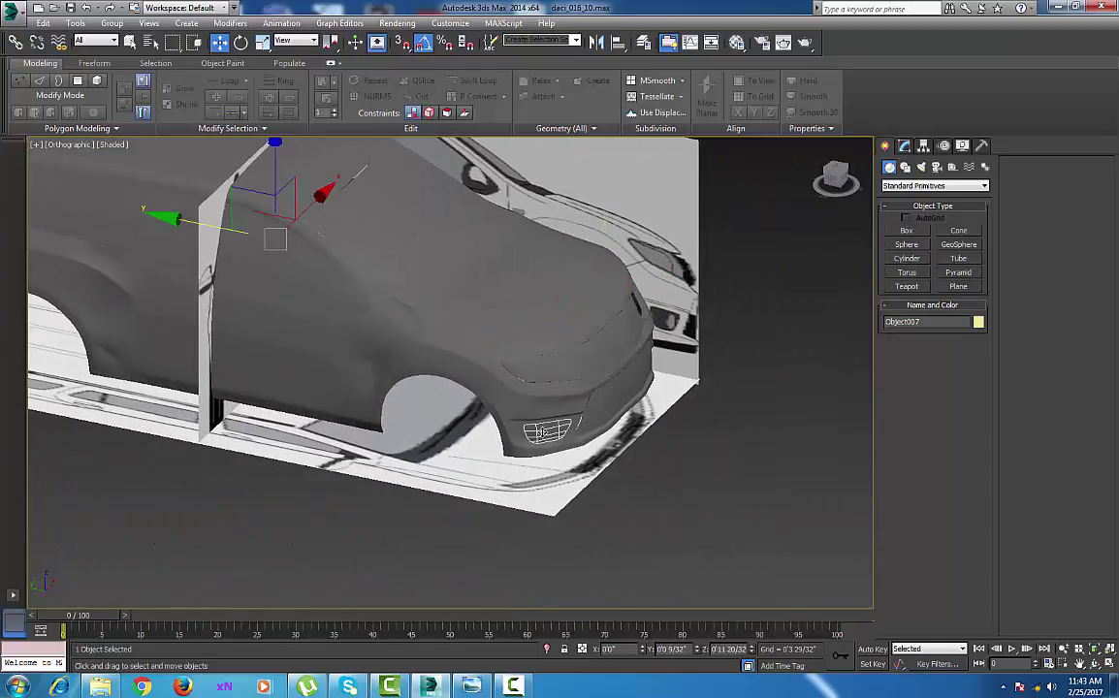
{"action": "scroll", "coordinate": [564, 456], "scroll_direction": "up", "scroll_amount": 2}
{"action": "key", "text": "alt+c"}
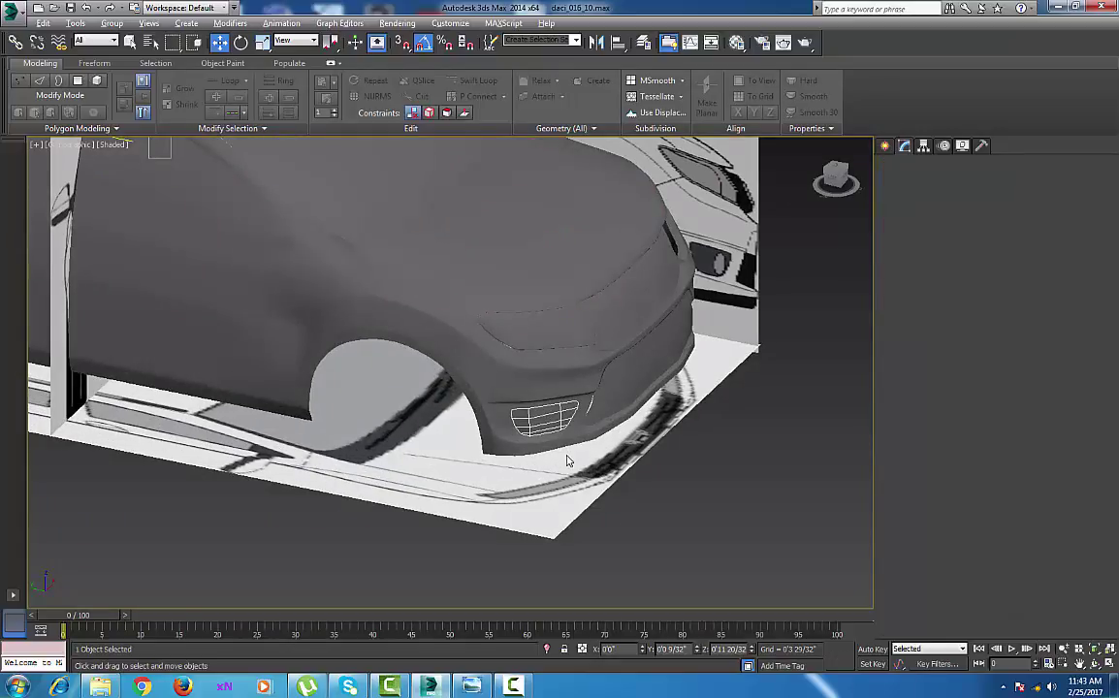
{"action": "key", "text": "alt+x"}
{"action": "scroll", "coordinate": [587, 470], "scroll_direction": "up", "scroll_amount": 2}
{"action": "key", "text": "f"}
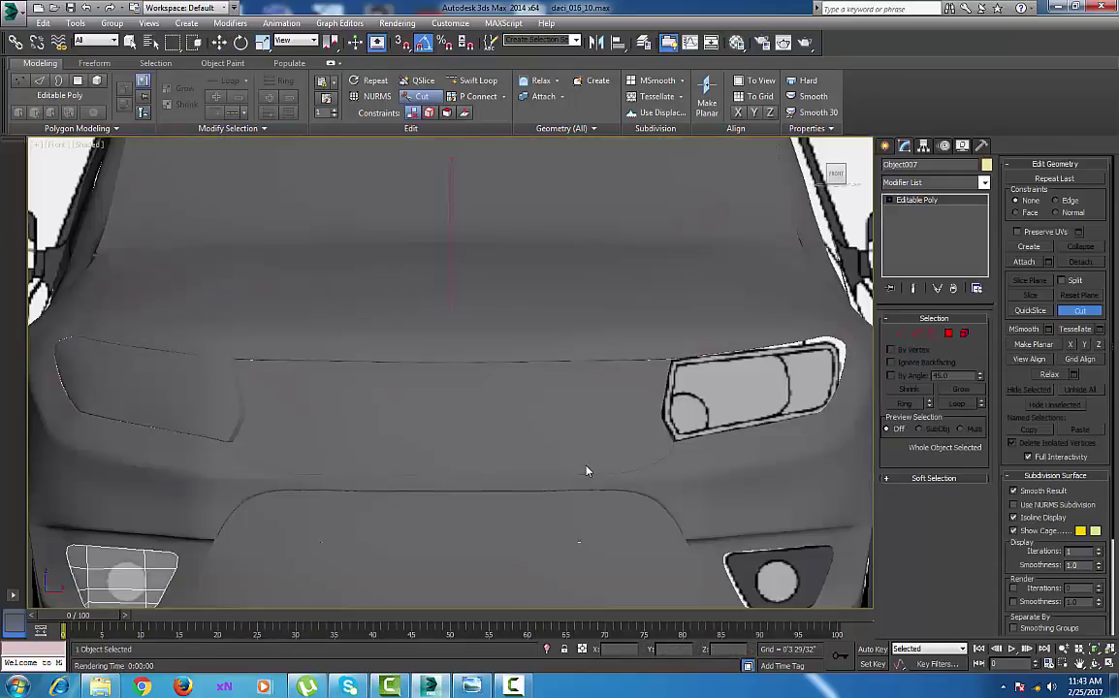
{"action": "key", "text": "z"}
{"action": "mouse_move", "coordinate": [465, 440]}
{"action": "middle_mouse_down"}
{"action": "mouse_move", "coordinate": [502, 429]}
{"action": "mouse_move", "coordinate": [482, 438]}
{"action": "middle_mouse_up"}
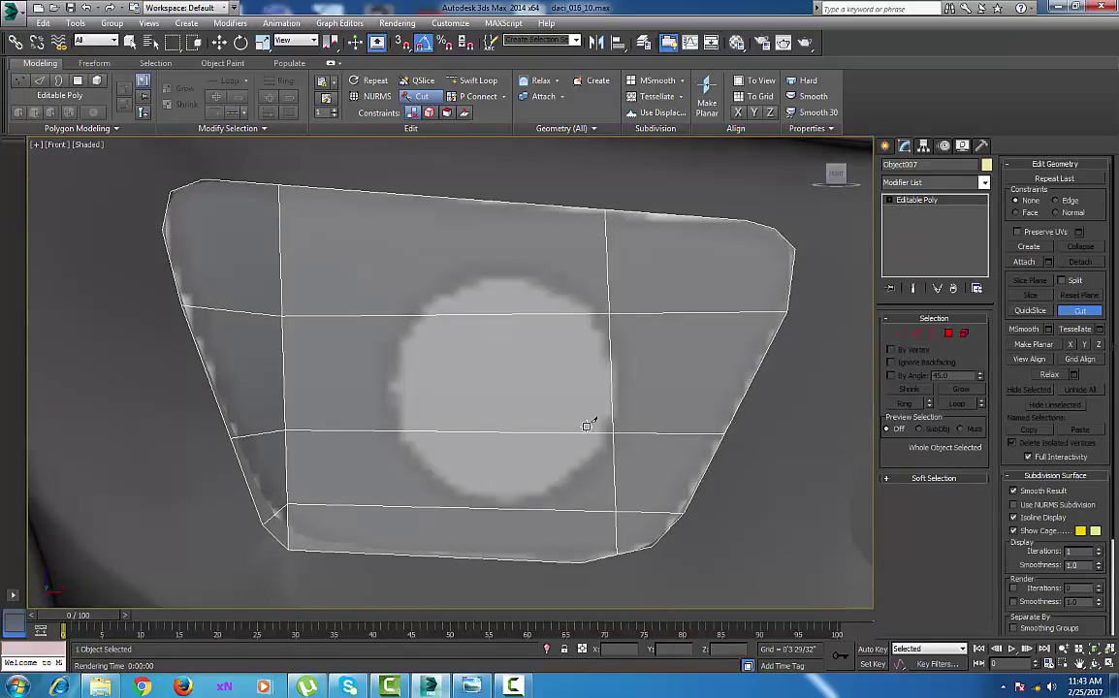
{"action": "right_click", "coordinate": [586, 425]}
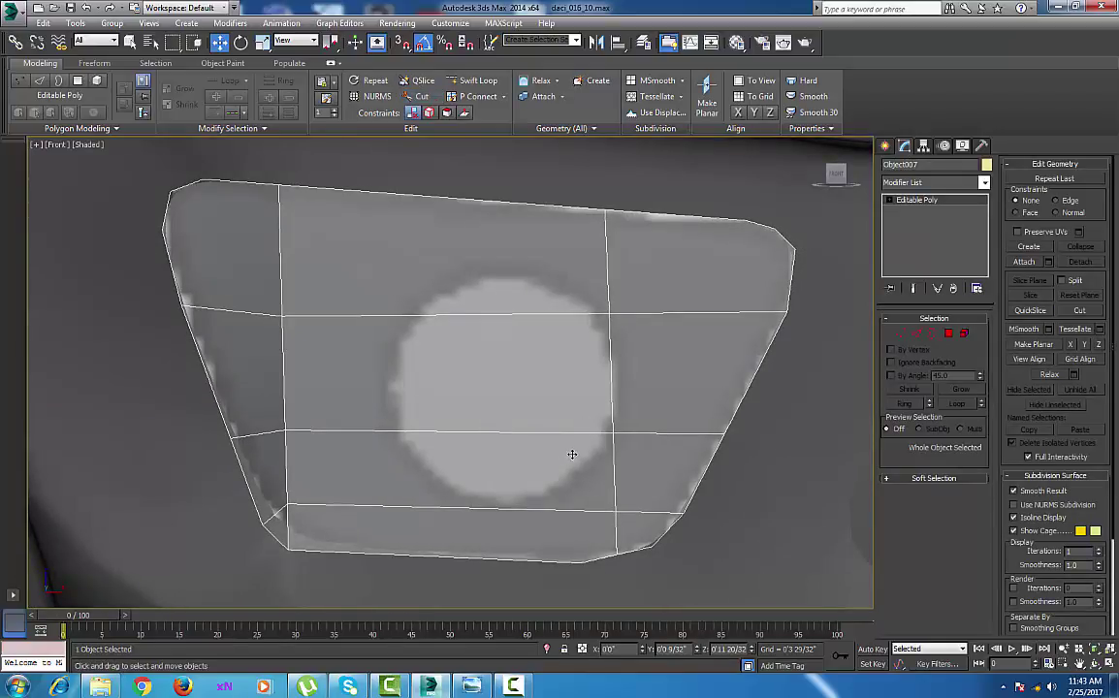
{"action": "right_click", "coordinate": [572, 454]}
{"action": "left_click", "coordinate": [549, 351]}
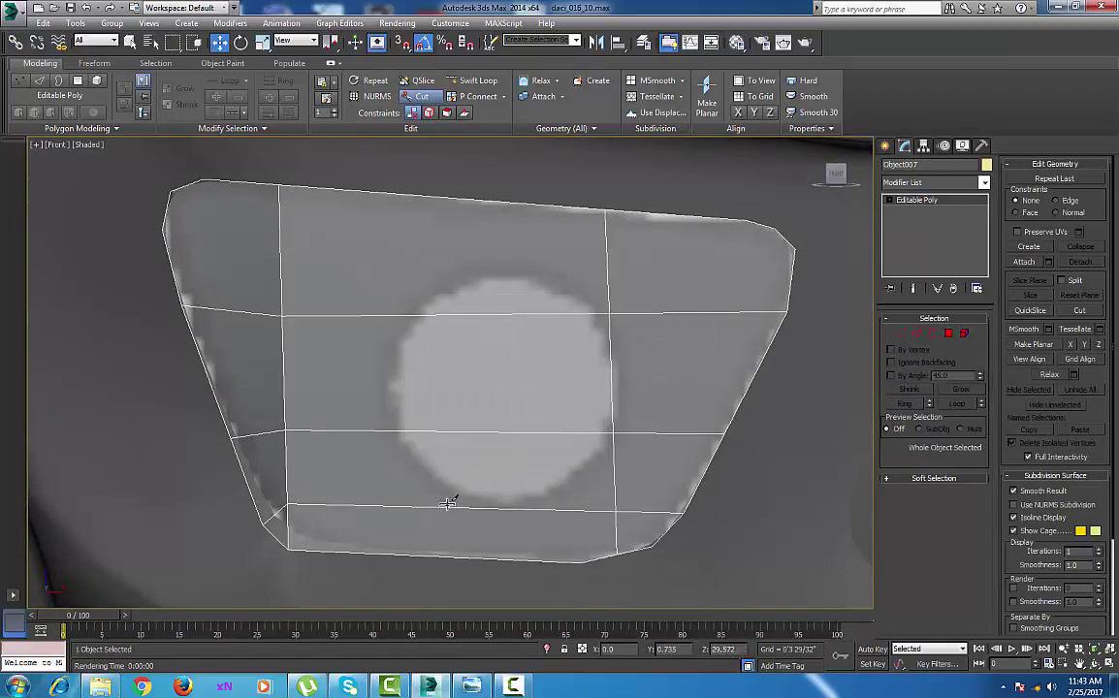
{"action": "left_click", "coordinate": [402, 432]}
{"action": "left_click", "coordinate": [424, 474]}
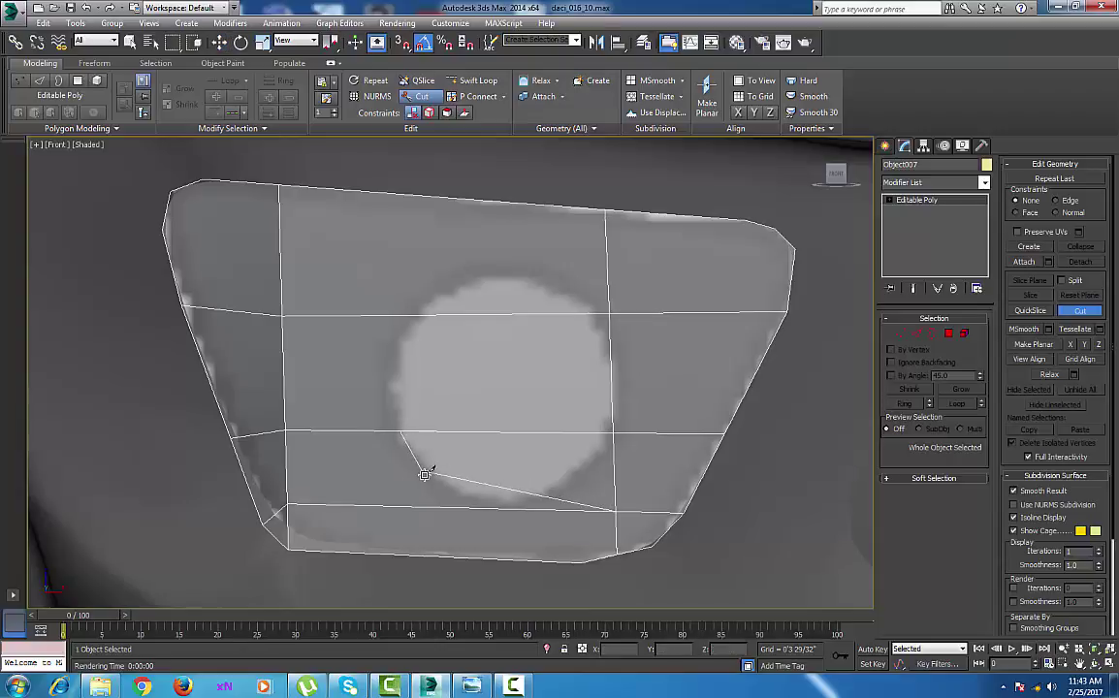
Cut the lower arc of the round lamp outline into the fog light mesh, ending at the lower grille-side grid vertex.
{"action": "key", "text": "1"}
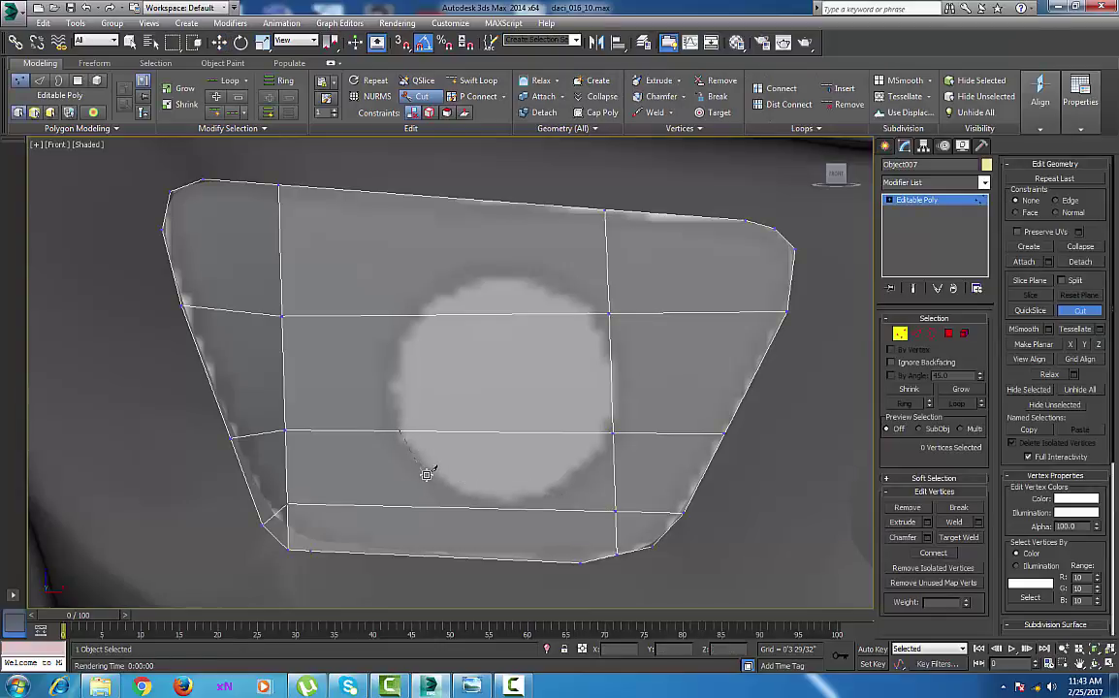
{"action": "left_click", "coordinate": [427, 475]}
{"action": "left_click", "coordinate": [479, 500]}
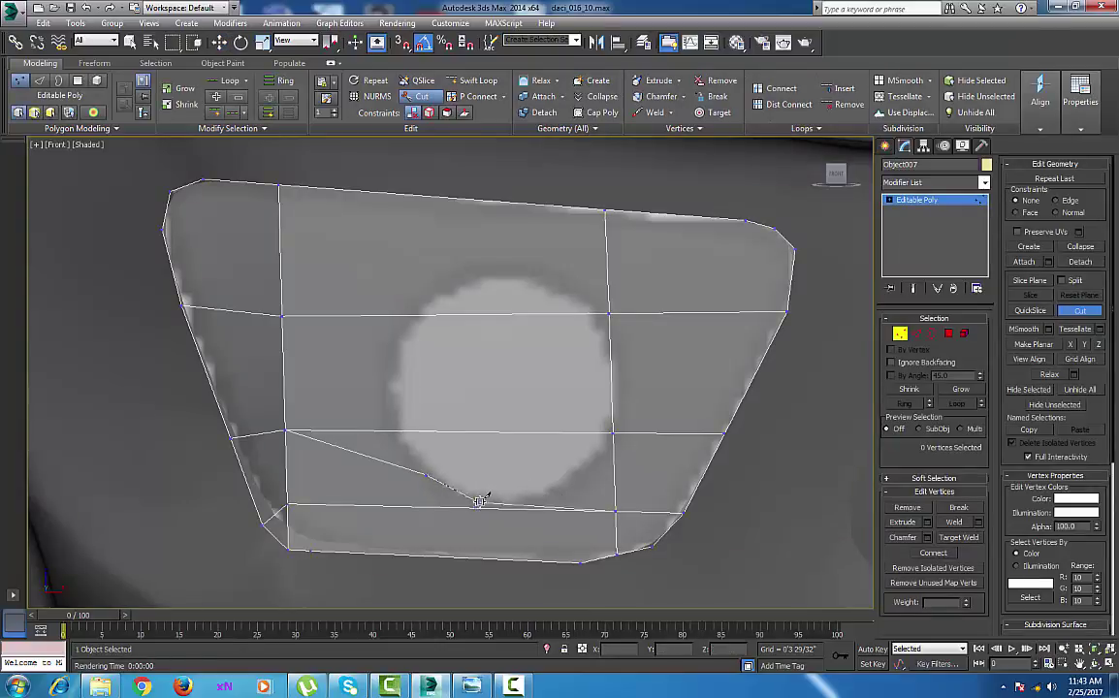
{"action": "left_click", "coordinate": [546, 496]}
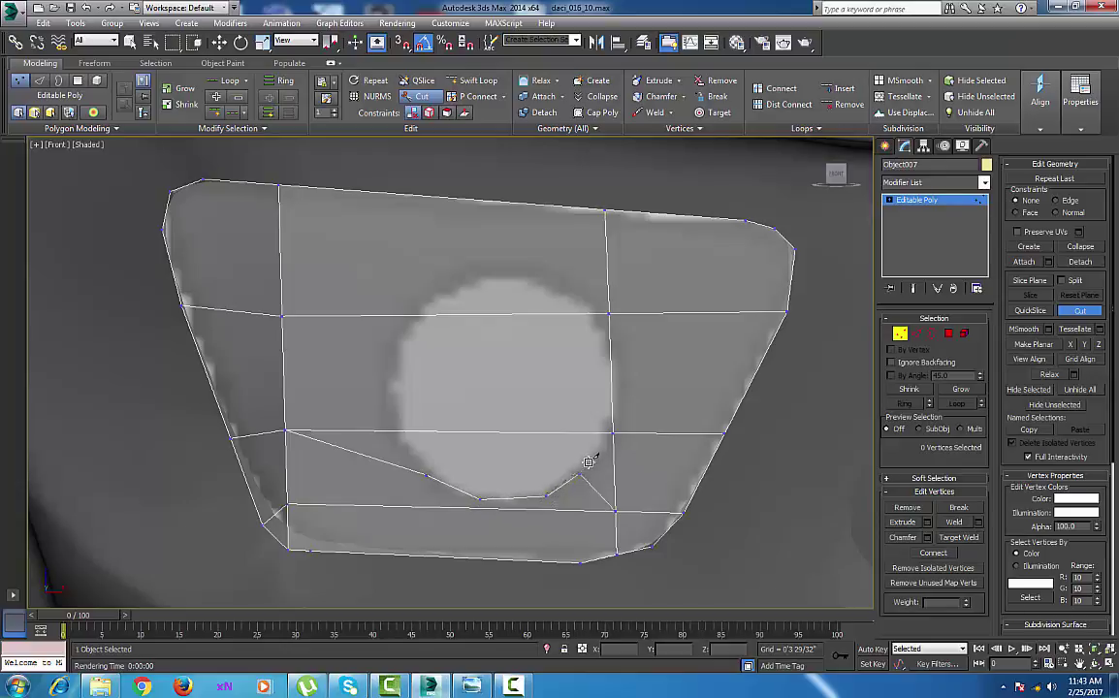
{"action": "left_click", "coordinate": [588, 470]}
{"action": "left_click", "coordinate": [614, 433]}
{"action": "right_click", "coordinate": [618, 432]}
Cut the grille-side arc of the round lamp outline, from the lower grid vertex up to the upper one.
{"action": "left_click", "coordinate": [614, 433]}
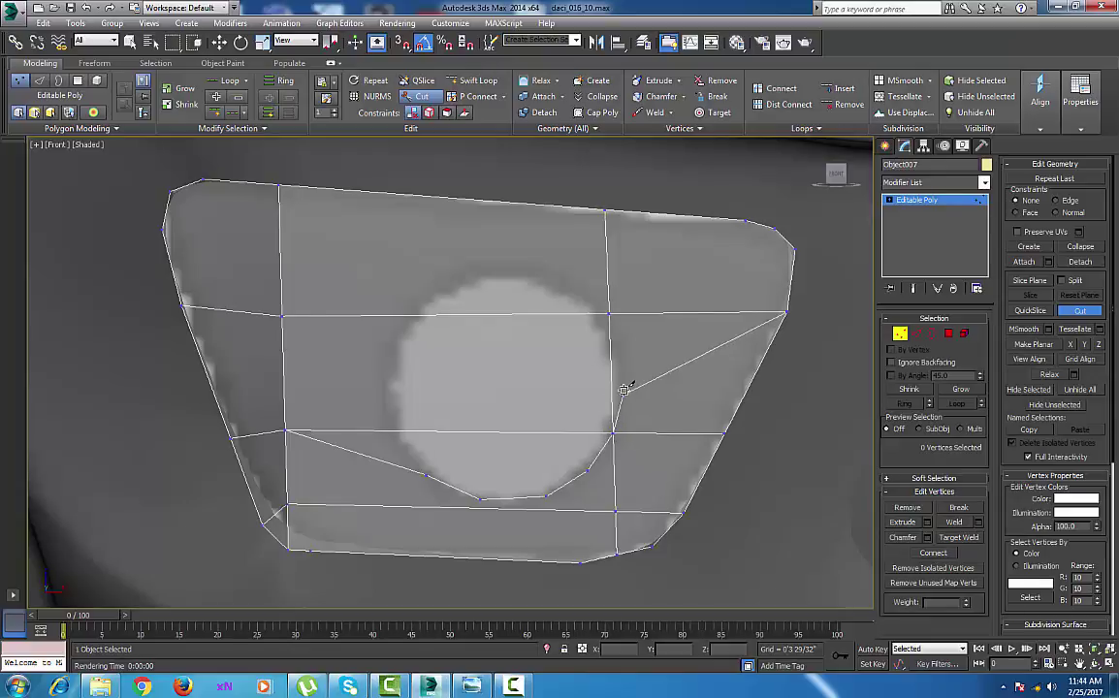
{"action": "left_click", "coordinate": [624, 389]}
{"action": "left_click", "coordinate": [624, 349]}
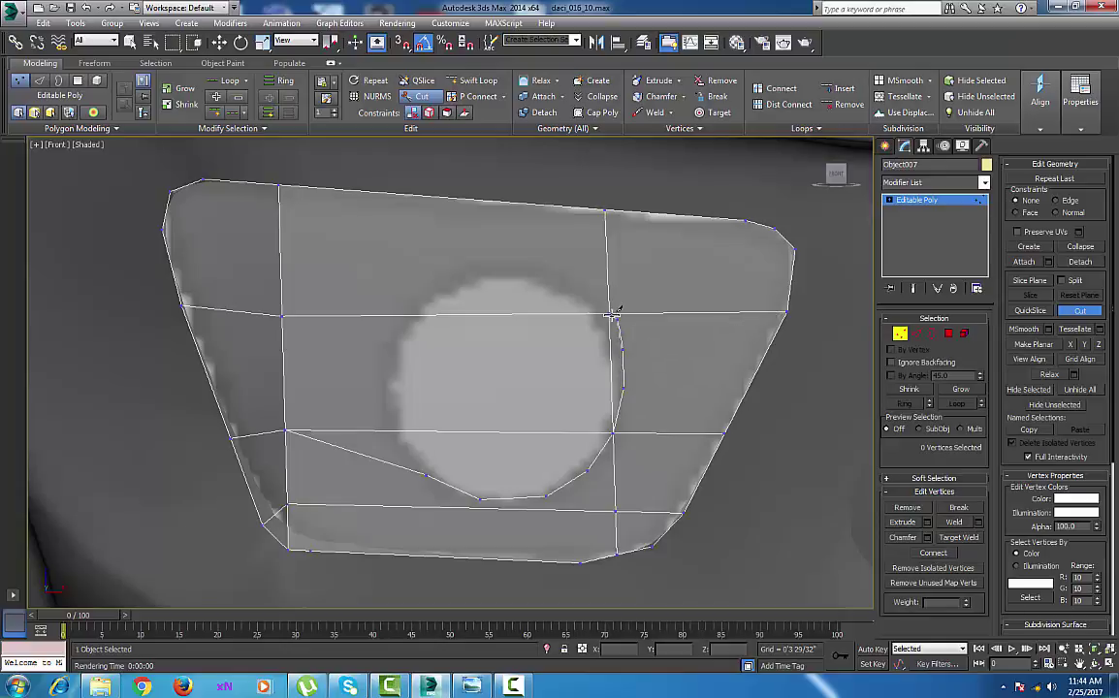
{"action": "left_click", "coordinate": [609, 315]}
Cut the upper and outer arcs of the round lamp outline, from the upper grille-side grid vertex around to the lower arc's starting vertex.
{"action": "left_click", "coordinate": [566, 280]}
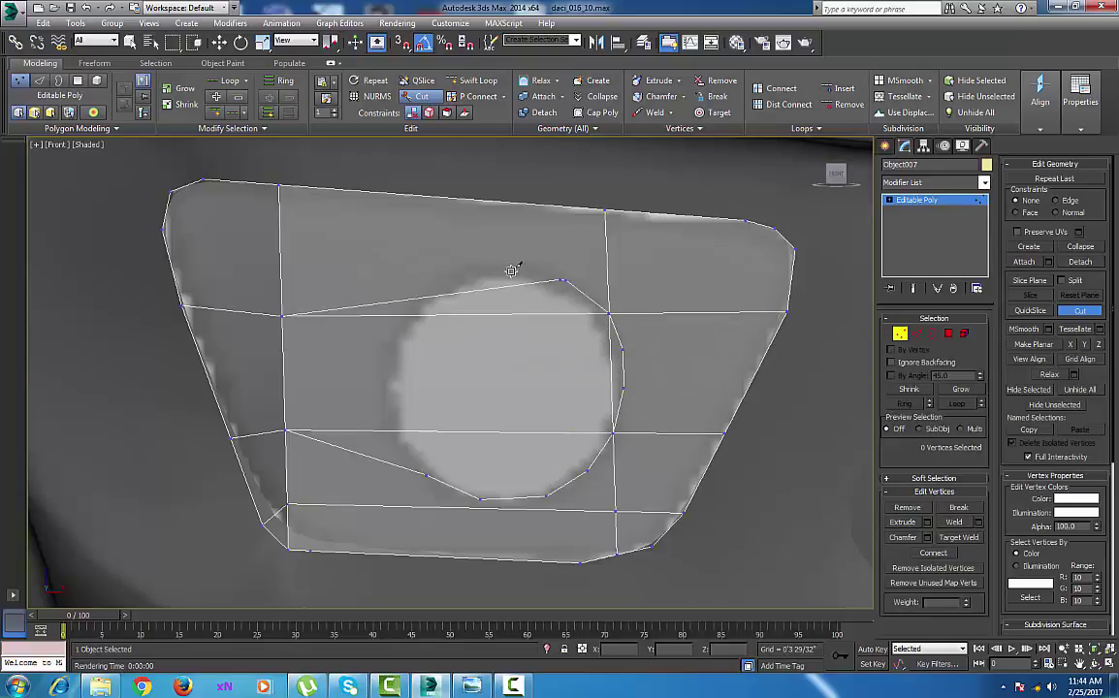
{"action": "left_click", "coordinate": [507, 269]}
{"action": "left_click", "coordinate": [448, 284]}
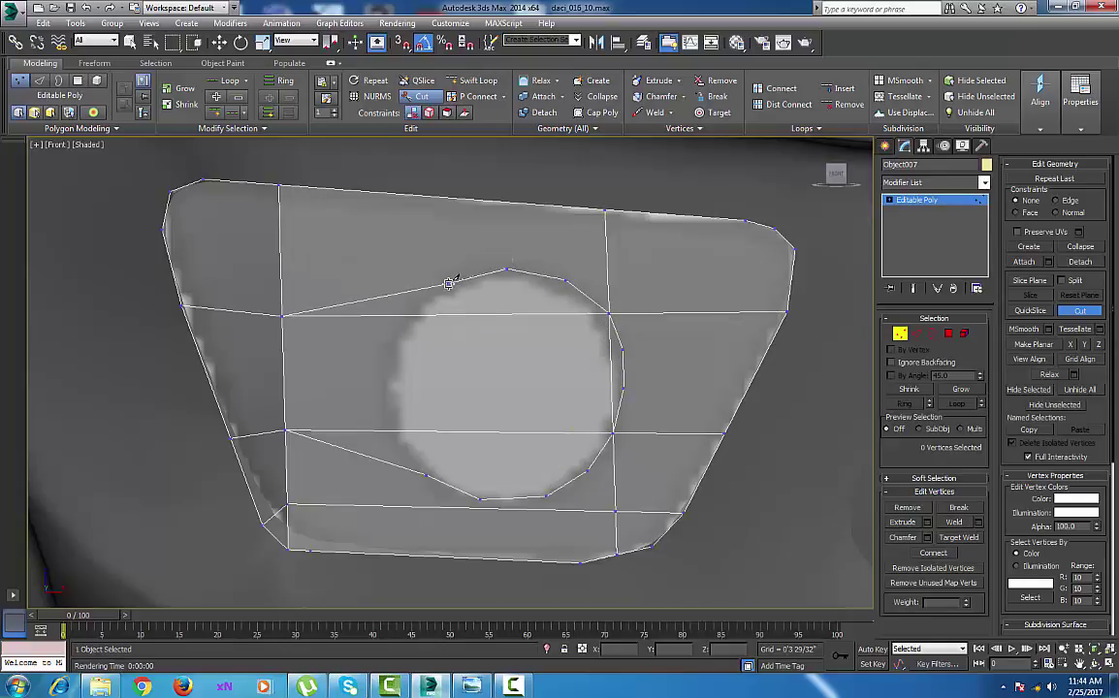
{"action": "left_click", "coordinate": [418, 315]}
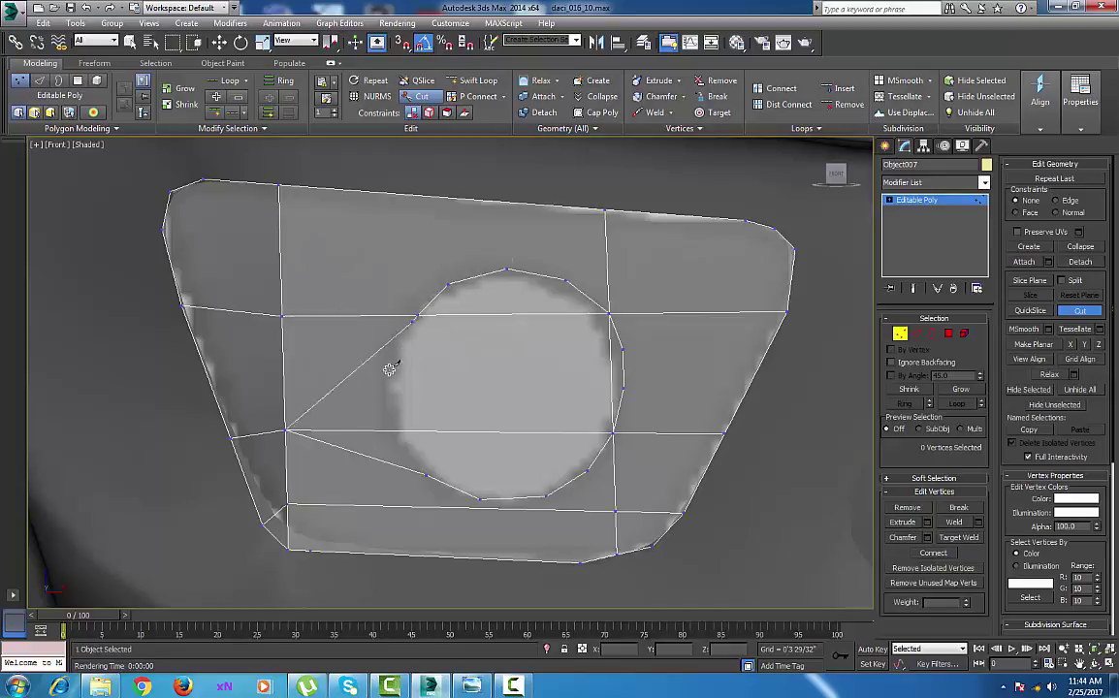
{"action": "left_click", "coordinate": [395, 362]}
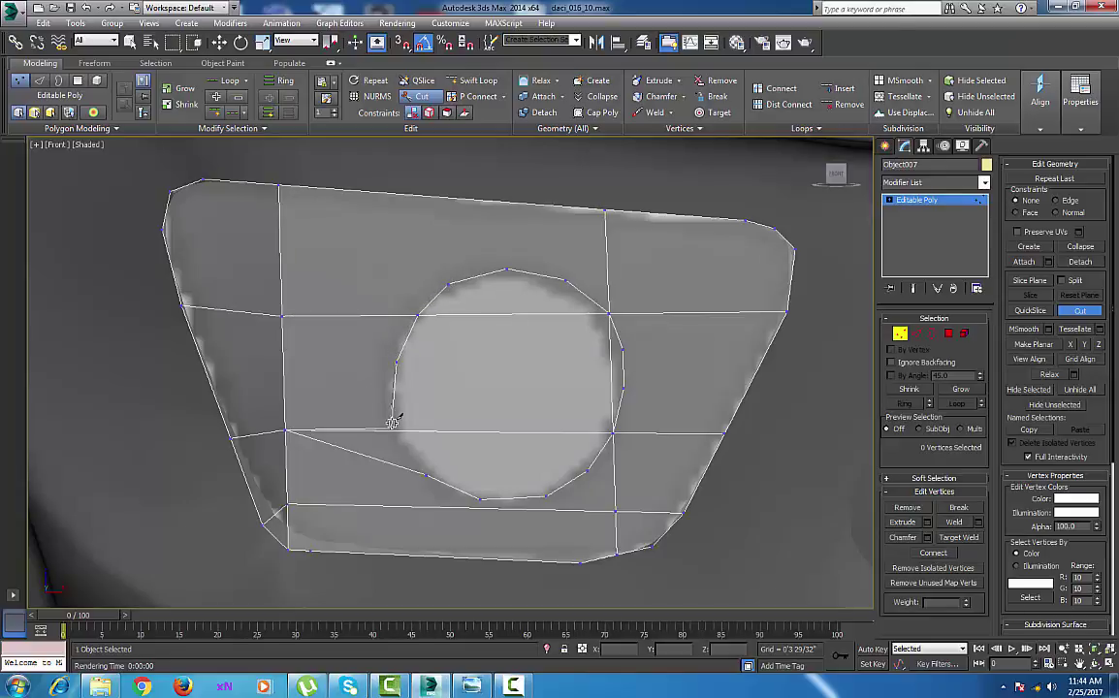
{"action": "left_click", "coordinate": [398, 430]}
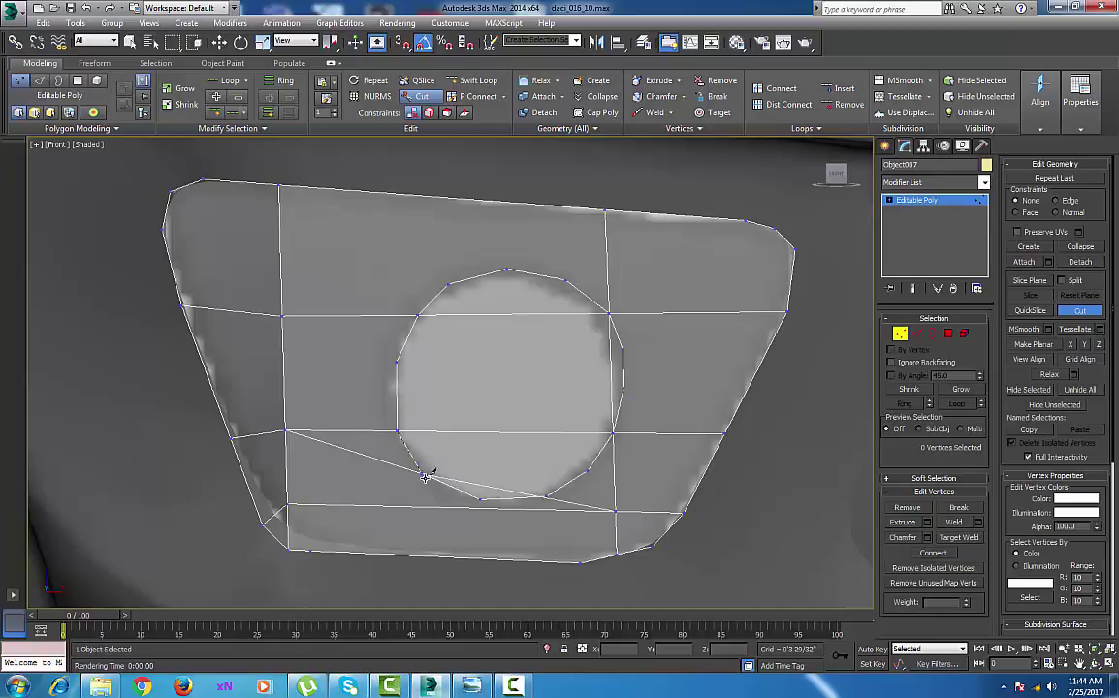
{"action": "left_click", "coordinate": [427, 477]}
{"action": "right_click", "coordinate": [428, 475]}
Cut two diagonal edges from the fog light mesh's upper outer corner vertices to the outer side of the round outline.
{"action": "middle_click_drag", "start_coordinate": [522, 422], "coordinate": [533, 427]}
{"action": "scroll", "coordinate": [532, 428], "scroll_direction": "down", "scroll_amount": 3}
{"action": "scroll", "coordinate": [530, 438], "scroll_direction": "up", "scroll_amount": 2}
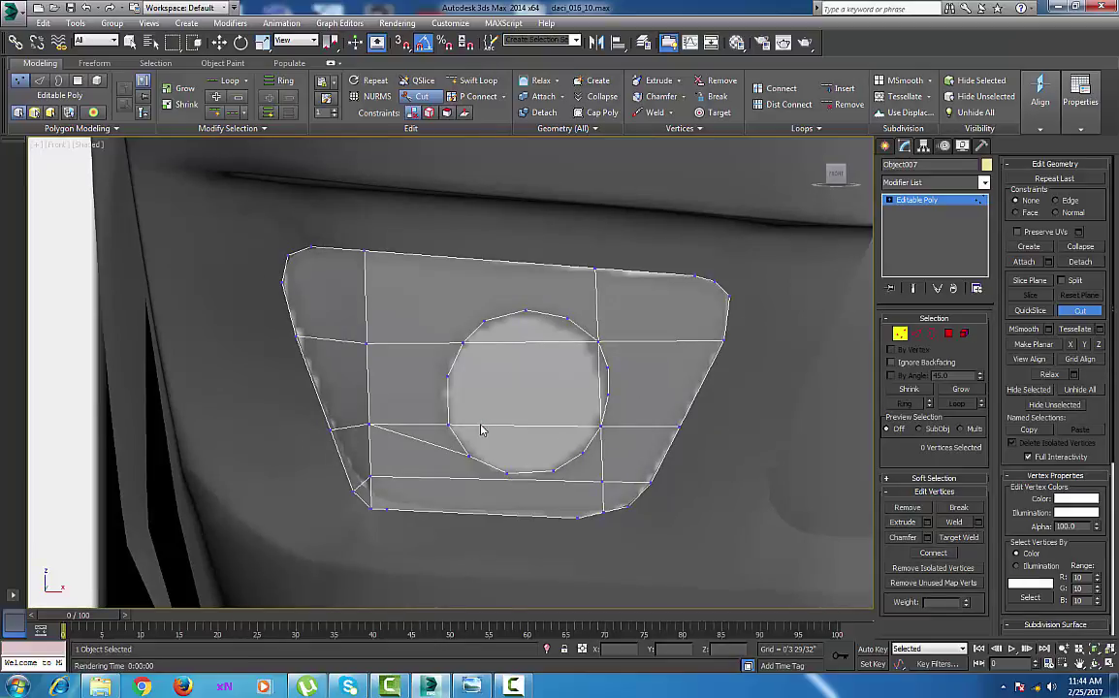
{"action": "left_click", "coordinate": [311, 247]}
{"action": "left_click", "coordinate": [463, 342]}
{"action": "left_click", "coordinate": [281, 282]}
{"action": "left_click", "coordinate": [447, 377]}
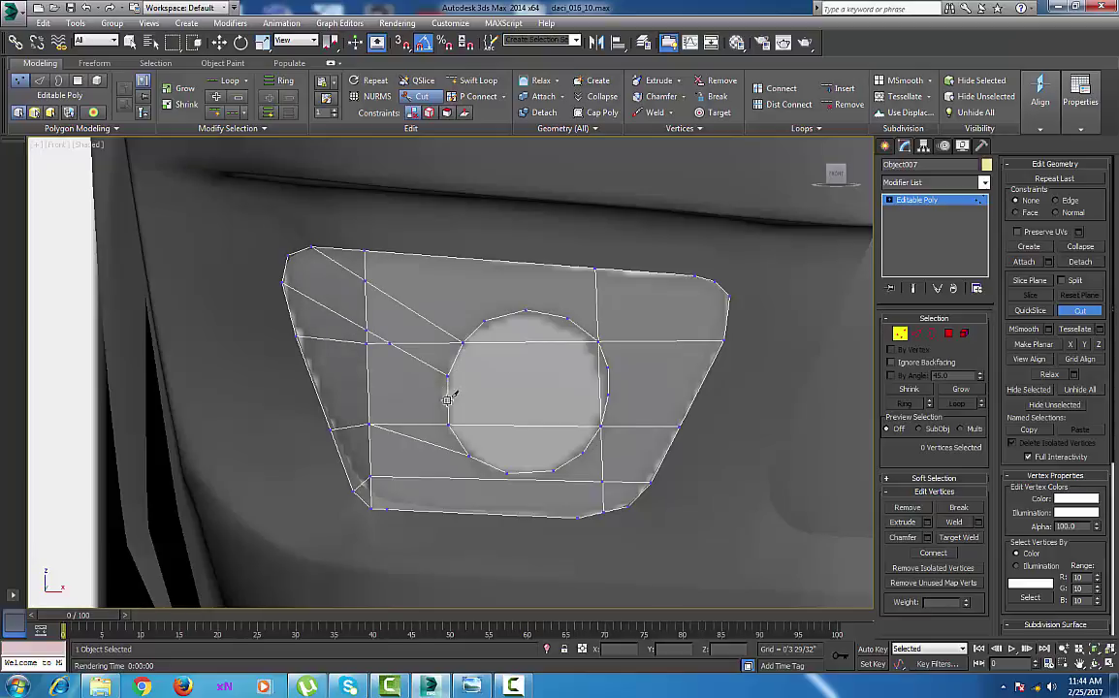
Cut four edges from the lower vertices of the round outline to the fog light mesh's lower border and lower grille-side corner.
{"action": "left_click", "coordinate": [470, 455]}
{"action": "left_click", "coordinate": [554, 472]}
{"action": "left_click", "coordinate": [579, 518]}
{"action": "right_click", "coordinate": [579, 518]}
{"action": "left_click", "coordinate": [506, 475]}
{"action": "left_click", "coordinate": [512, 514]}
{"action": "right_click", "coordinate": [512, 514]}
{"action": "left_click", "coordinate": [583, 453]}
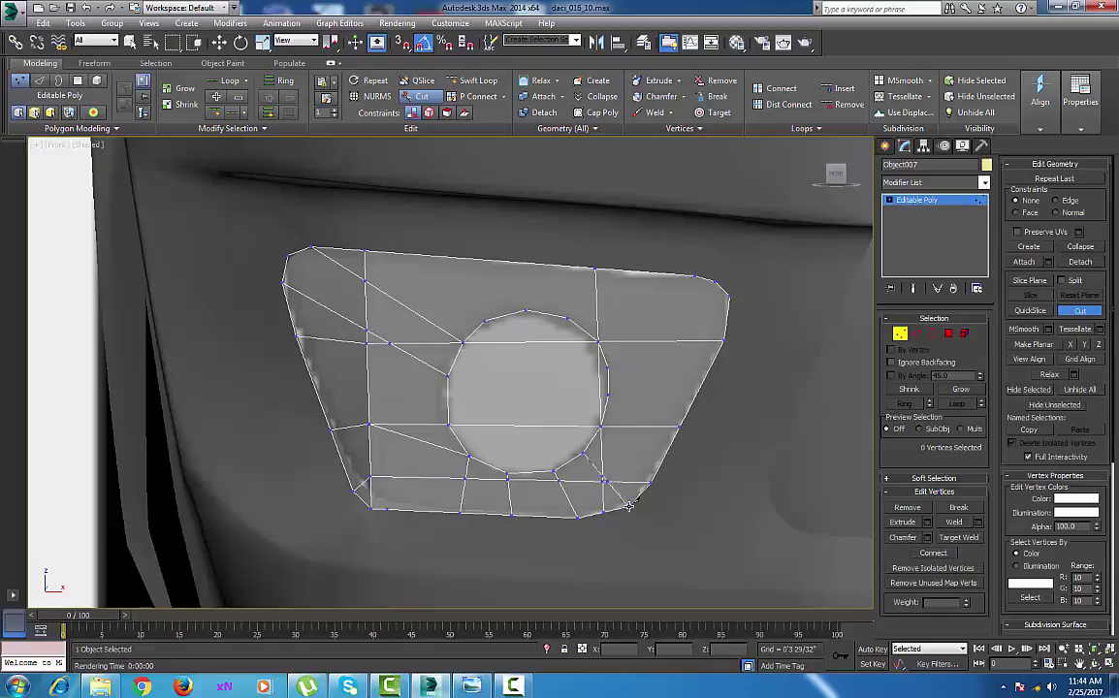
{"action": "left_click", "coordinate": [629, 507]}
{"action": "right_click", "coordinate": [629, 506]}
Cut two edges from the grille-side vertices of the round outline across to the slanted grille-side border.
{"action": "left_click", "coordinate": [609, 396]}
{"action": "left_click", "coordinate": [694, 398]}
{"action": "right_click", "coordinate": [693, 398]}
{"action": "left_click", "coordinate": [608, 366]}
{"action": "left_click", "coordinate": [713, 364]}
{"action": "right_click", "coordinate": [713, 364]}
Cut three edges from the top vertices of the round outline up to the upper border, and switch to edge editing.
{"action": "left_click", "coordinate": [569, 317]}
{"action": "left_click", "coordinate": [565, 267]}
{"action": "right_click", "coordinate": [565, 266]}
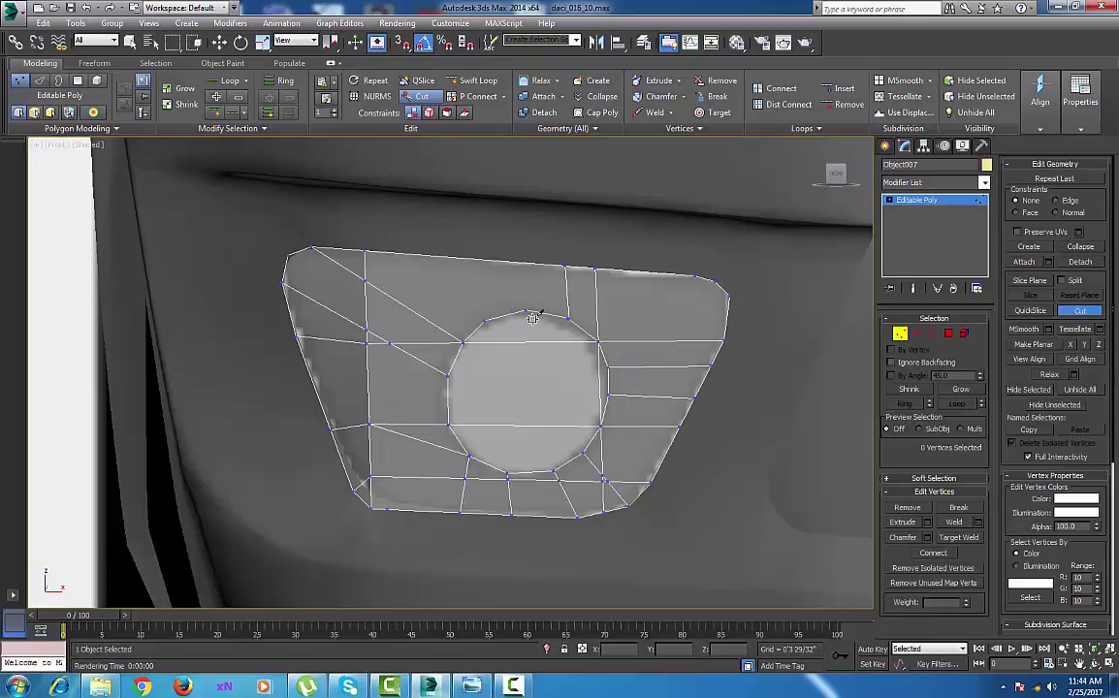
{"action": "left_click", "coordinate": [526, 311]}
{"action": "left_click", "coordinate": [484, 320]}
{"action": "left_click", "coordinate": [483, 260]}
{"action": "left_click", "coordinate": [482, 260]}
{"action": "right_click", "coordinate": [482, 260]}
{"action": "right_click", "coordinate": [434, 491]}
{"action": "key", "text": "2"}
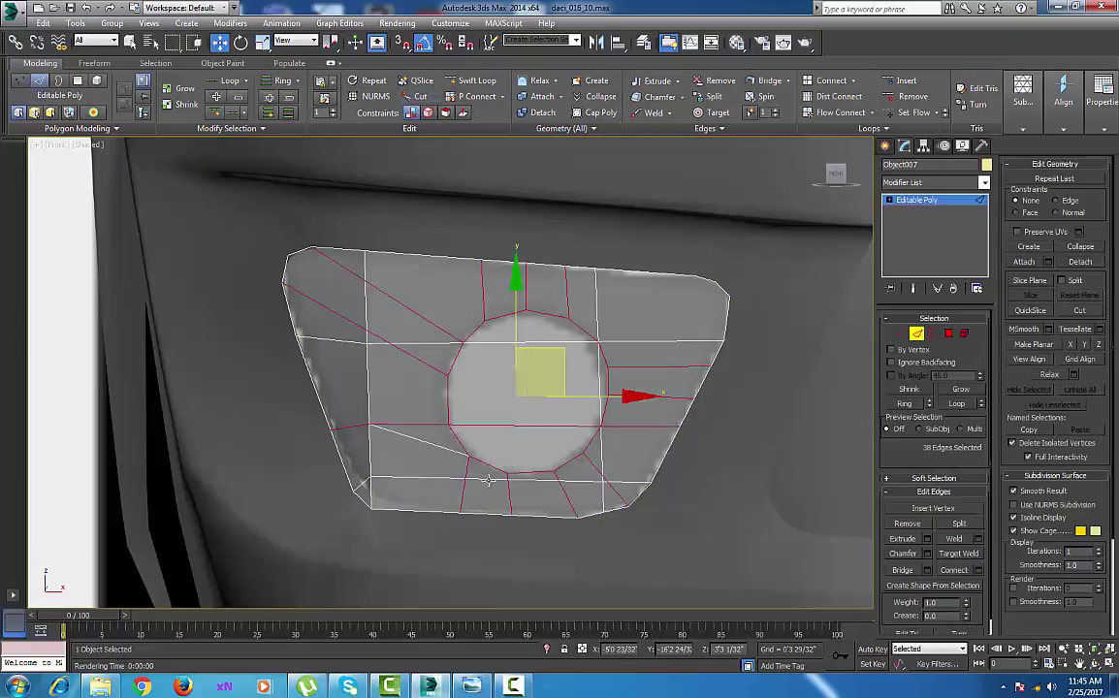
Try to remove the whole lower horizontal grid line together with its vertices.
{"action": "left_click", "coordinate": [487, 481]}
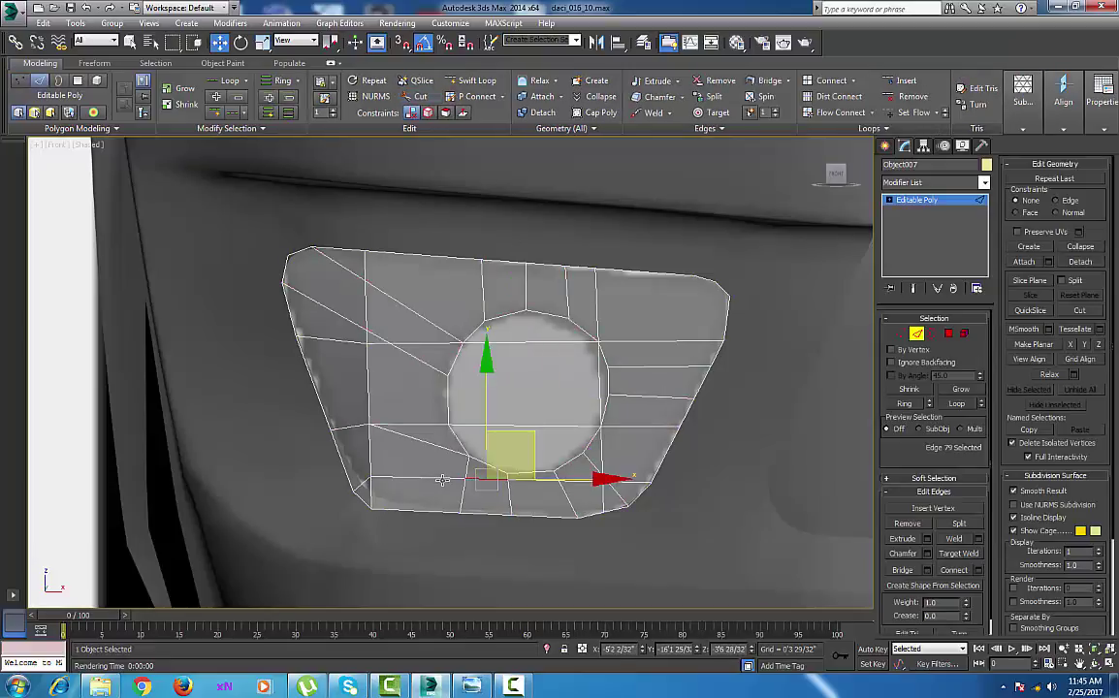
{"action": "left_click", "coordinate": [442, 480], "text": "ctrl"}
{"action": "left_click", "coordinate": [536, 480], "text": "ctrl"}
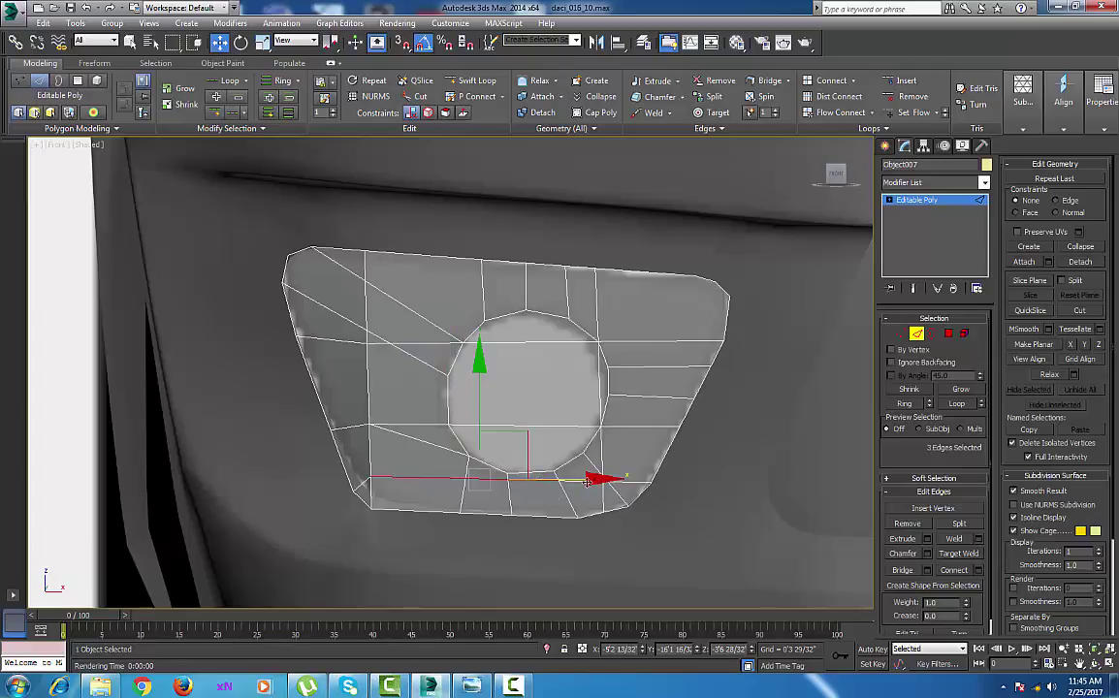
{"action": "left_click", "coordinate": [580, 481], "text": "ctrl"}
{"action": "left_click", "coordinate": [628, 482], "text": "ctrl"}
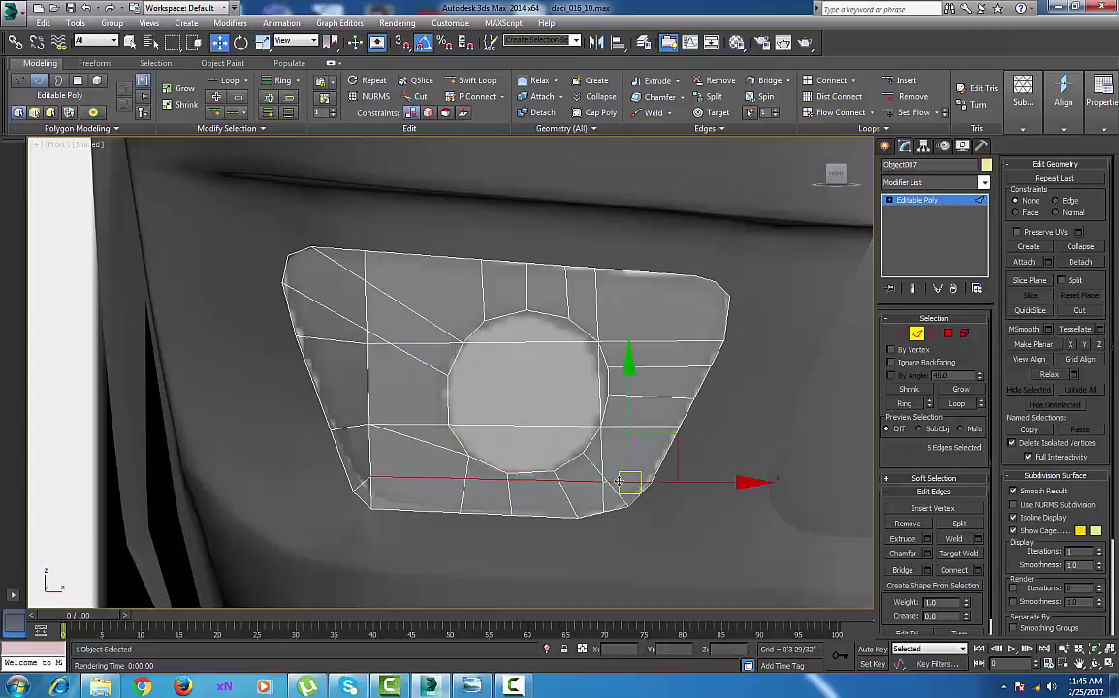
{"action": "key", "text": "ctrl+BackSpace"}
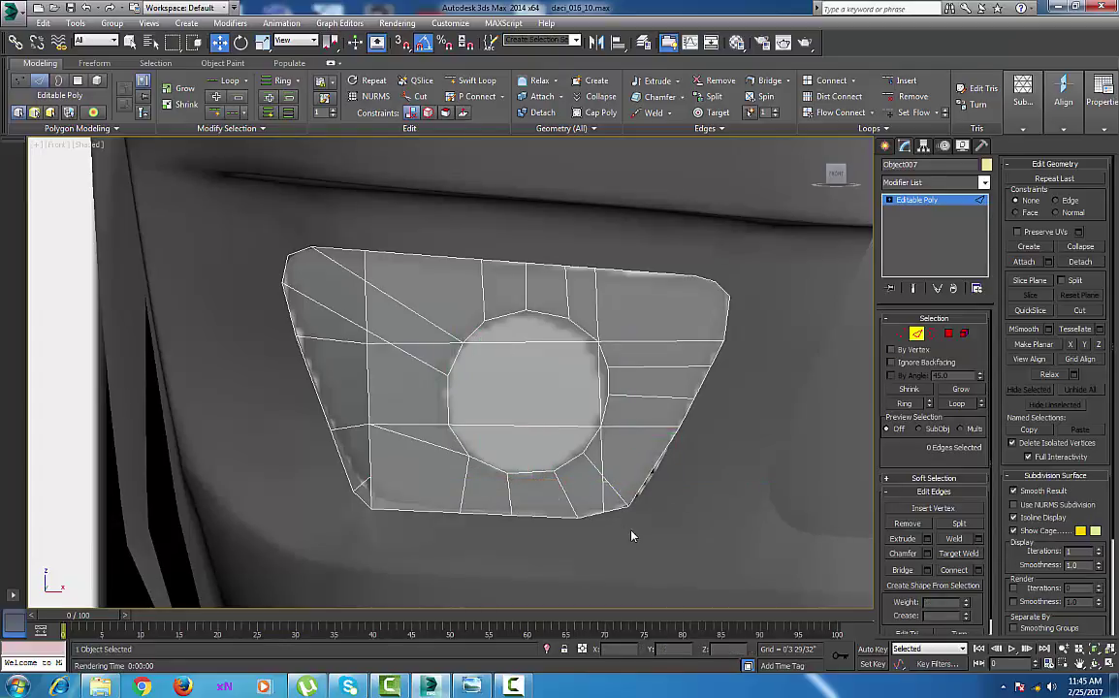
{"action": "key", "text": "ctrl+z"}
{"action": "key", "text": "ctrl+z"}
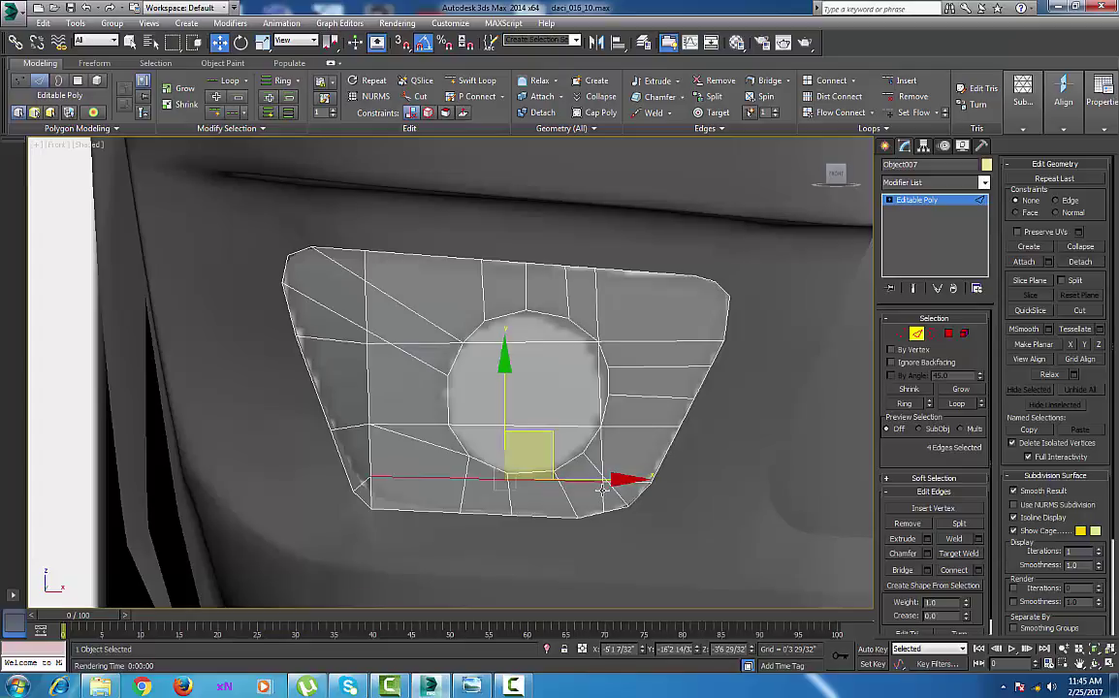
Remove the lower horizontal grid edges below the round outline, between the two vertical grid lines, including the tiny segments at the grille-side crossing.
{"action": "scroll", "coordinate": [609, 498], "scroll_direction": "up", "scroll_amount": 3}
{"action": "left_click", "coordinate": [606, 477]}
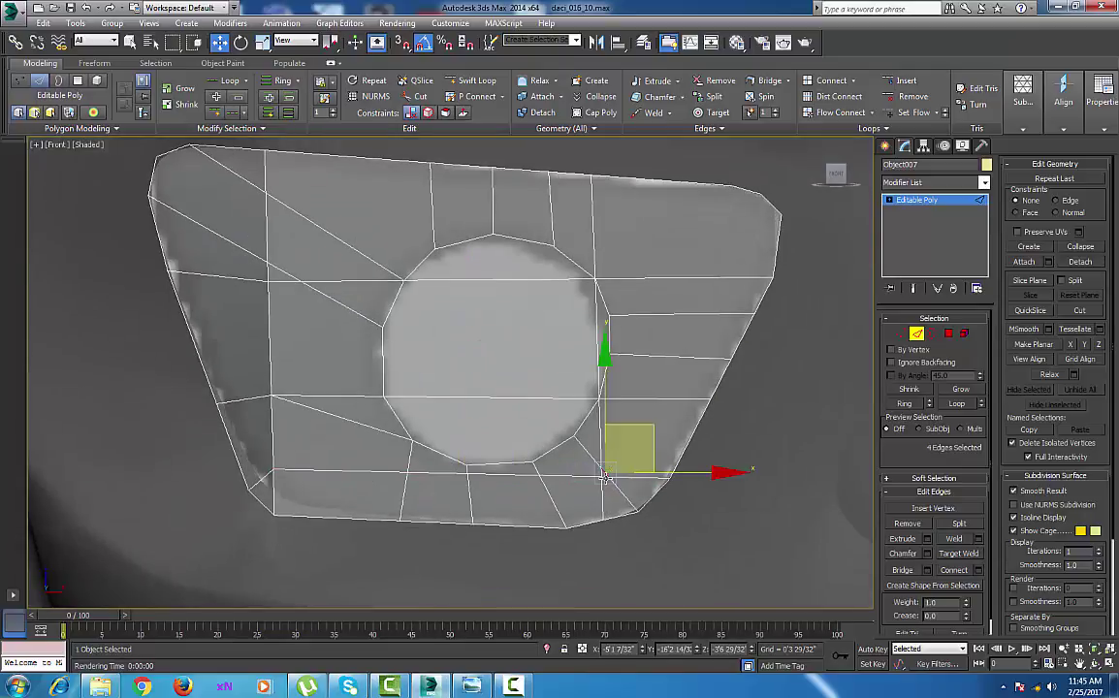
{"action": "scroll", "coordinate": [608, 485], "scroll_direction": "up", "scroll_amount": 4}
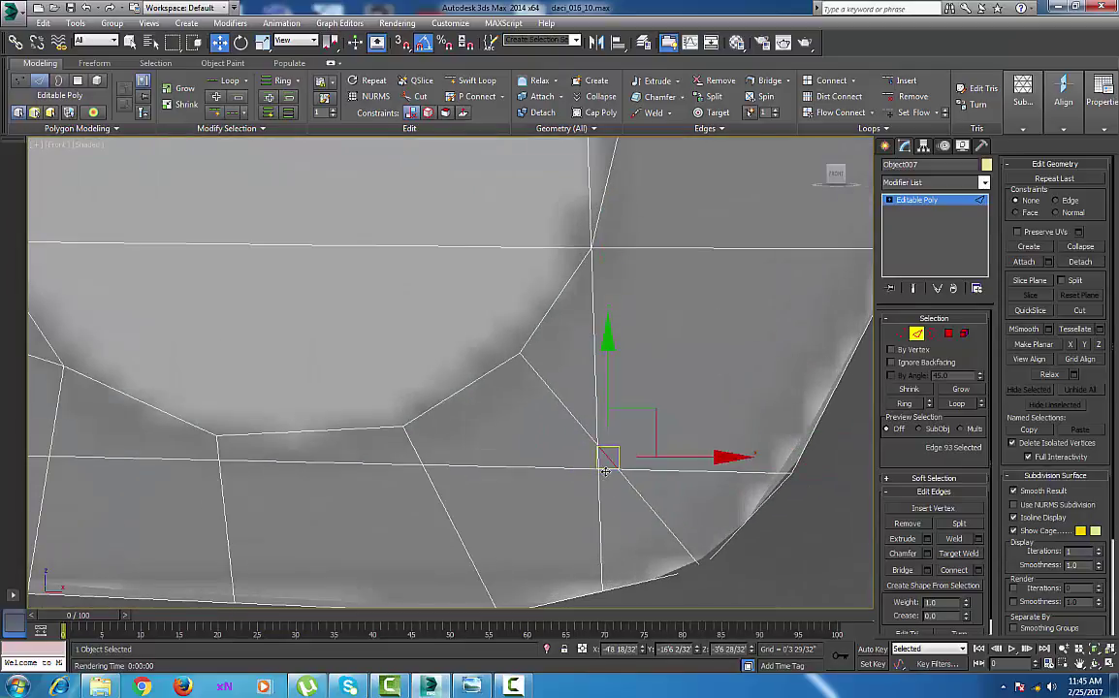
{"action": "left_click", "coordinate": [605, 471]}
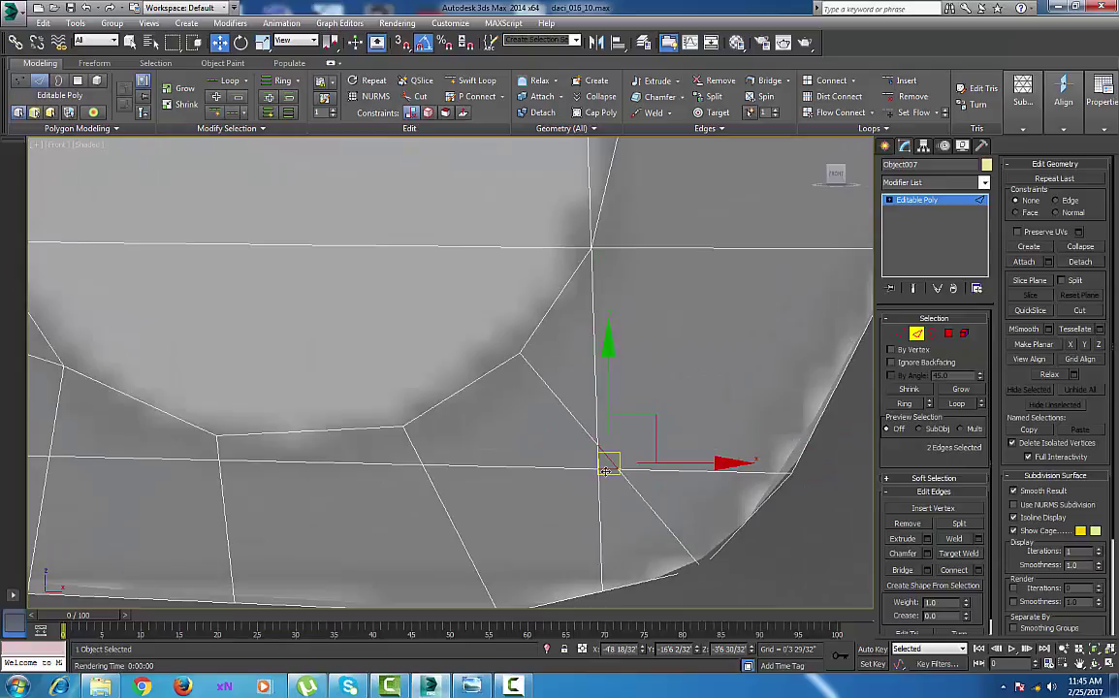
{"action": "left_click", "coordinate": [547, 470], "text": "ctrl"}
{"action": "left_click", "coordinate": [370, 468], "text": "ctrl"}
{"action": "middle_click_drag", "start_coordinate": [424, 489], "coordinate": [770, 483]}
{"action": "left_click", "coordinate": [524, 454], "text": "ctrl"}
{"action": "scroll", "coordinate": [423, 490], "scroll_direction": "down", "scroll_amount": 2}
{"action": "middle_click_drag", "start_coordinate": [423, 489], "coordinate": [323, 467]}
{"action": "left_click", "coordinate": [404, 474], "text": "ctrl"}
{"action": "key", "text": "BackSpace"}
Remove the two vertical grid edges that run through and just below the grille side of the round outline.
{"action": "scroll", "coordinate": [323, 466], "scroll_direction": "down", "scroll_amount": 3}
{"action": "middle_click_drag", "start_coordinate": [484, 450], "coordinate": [486, 463]}
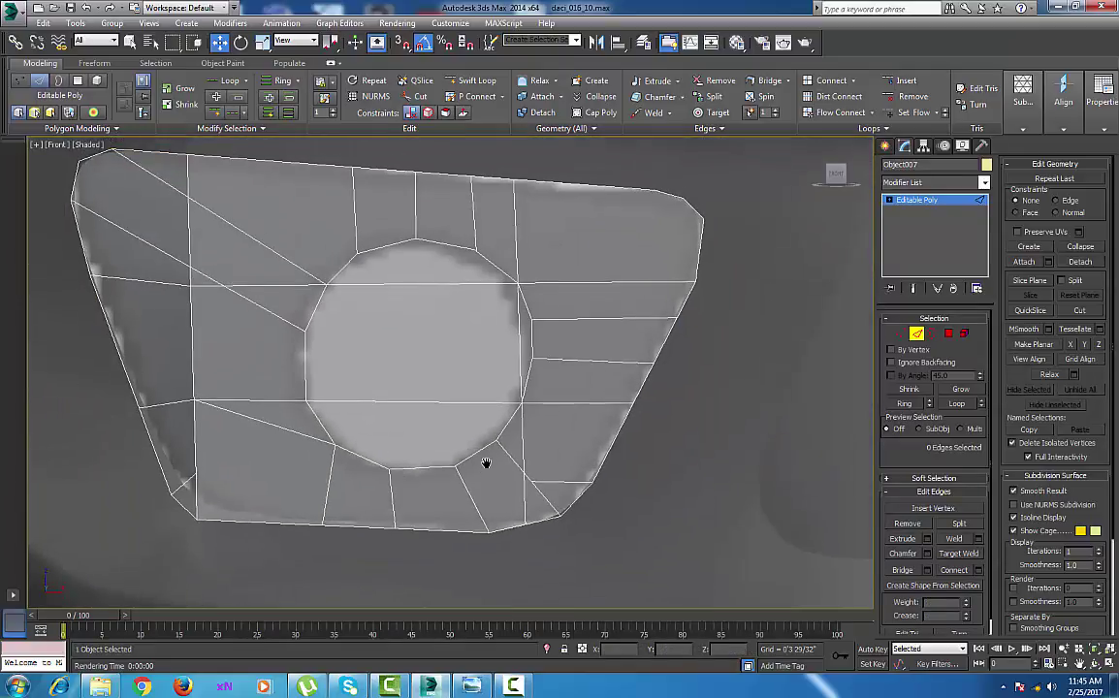
{"action": "left_click", "coordinate": [524, 446]}
{"action": "left_click", "coordinate": [521, 376], "text": "ctrl"}
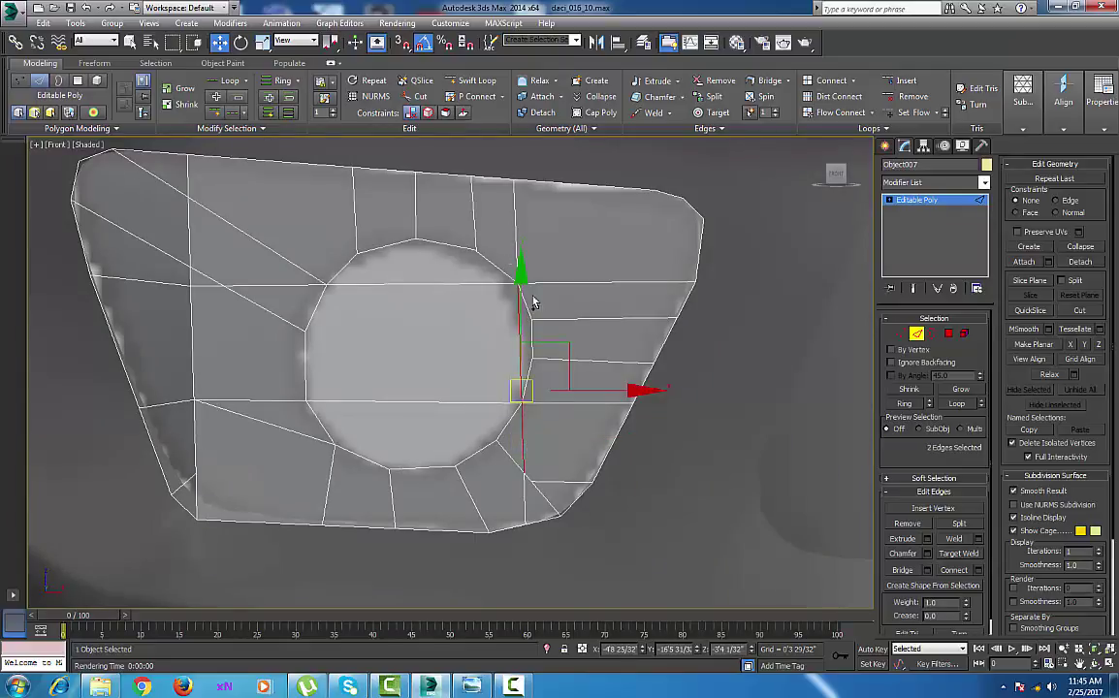
{"action": "key", "text": "BackSpace"}
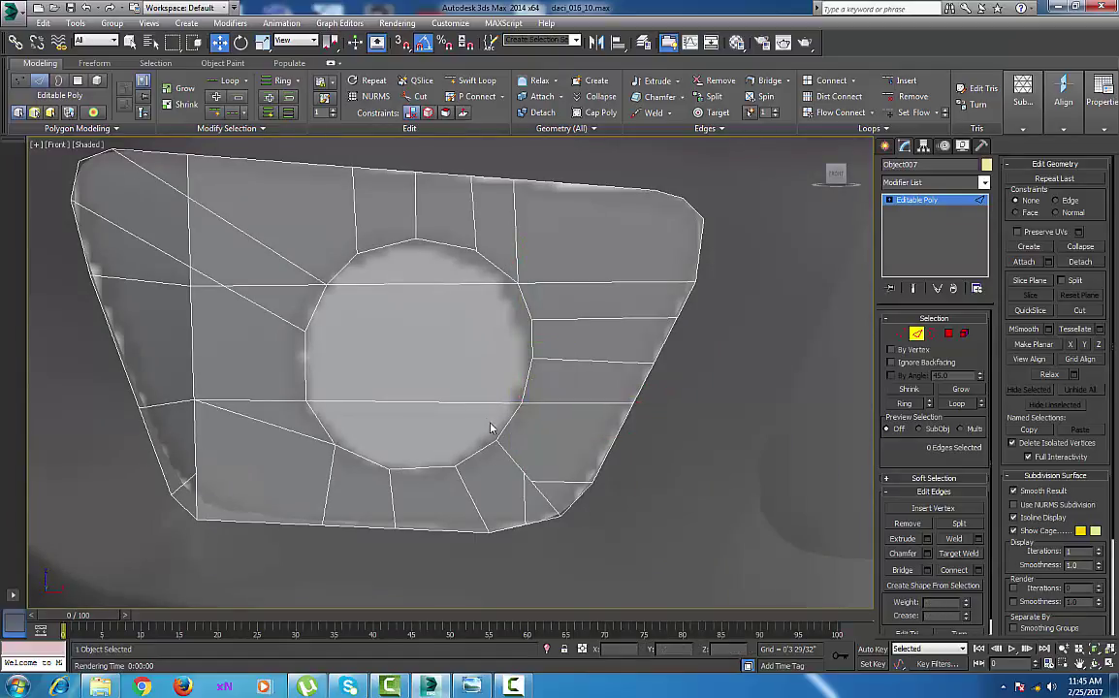
Remove the diagonal edge joining the lower outer grid vertex to the round outline and the upper horizontal edges on the outline's outer side.
{"action": "left_click", "coordinate": [489, 403]}
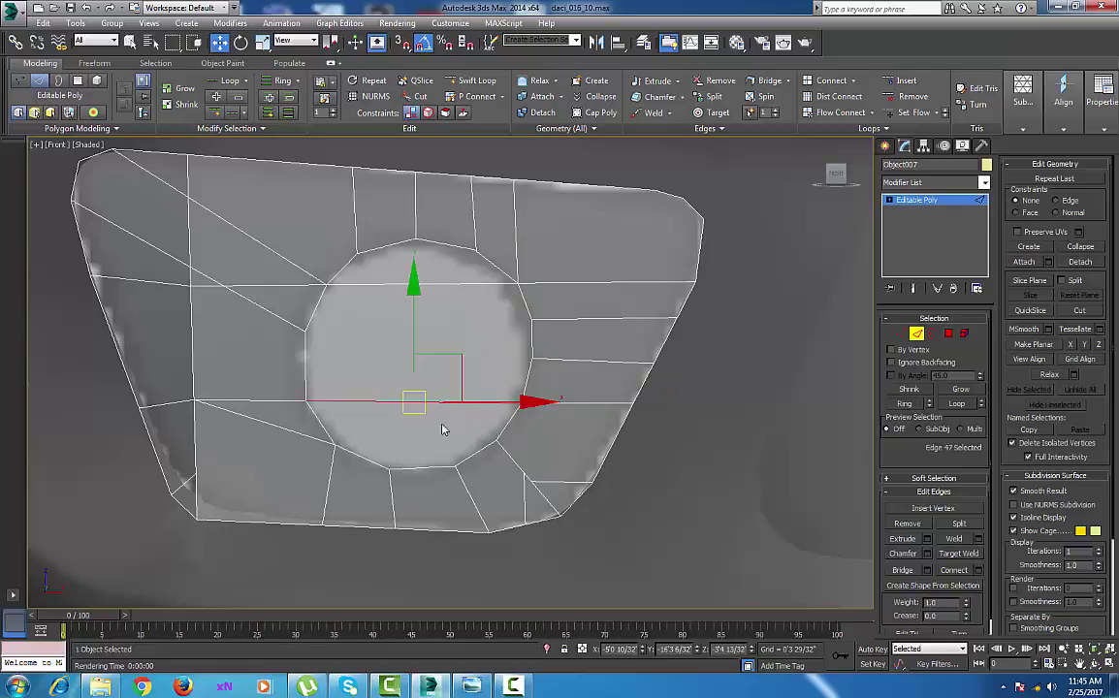
{"action": "left_click", "coordinate": [291, 433]}
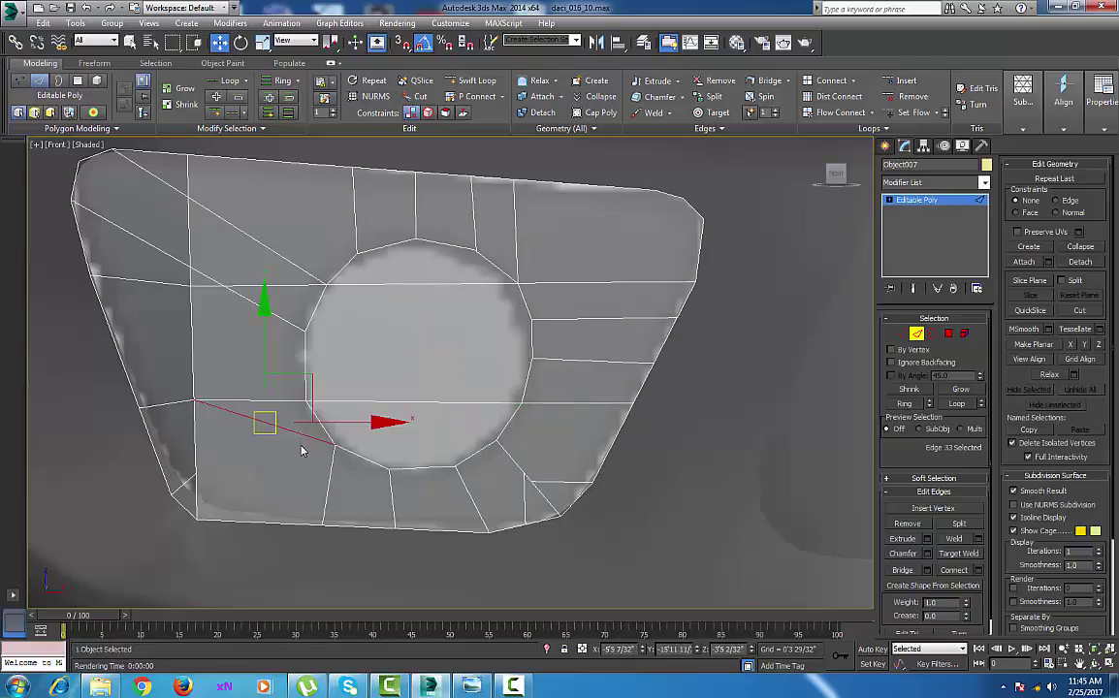
{"action": "key", "text": "BackSpace"}
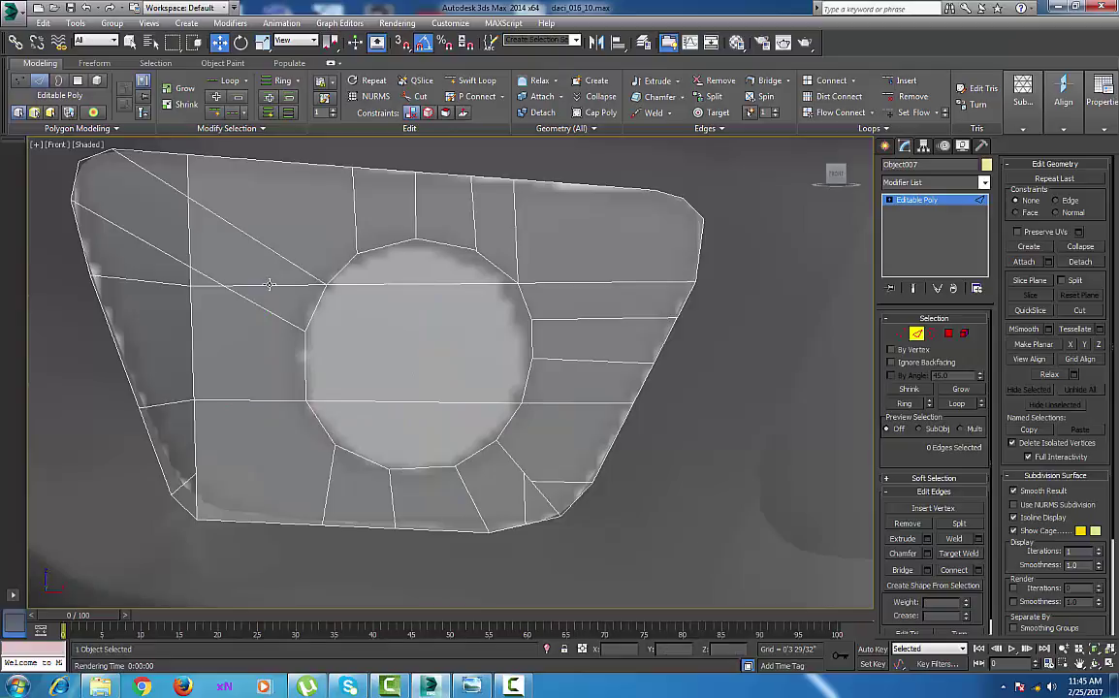
{"action": "left_click", "coordinate": [269, 284]}
{"action": "left_click", "coordinate": [209, 286], "text": "ctrl"}
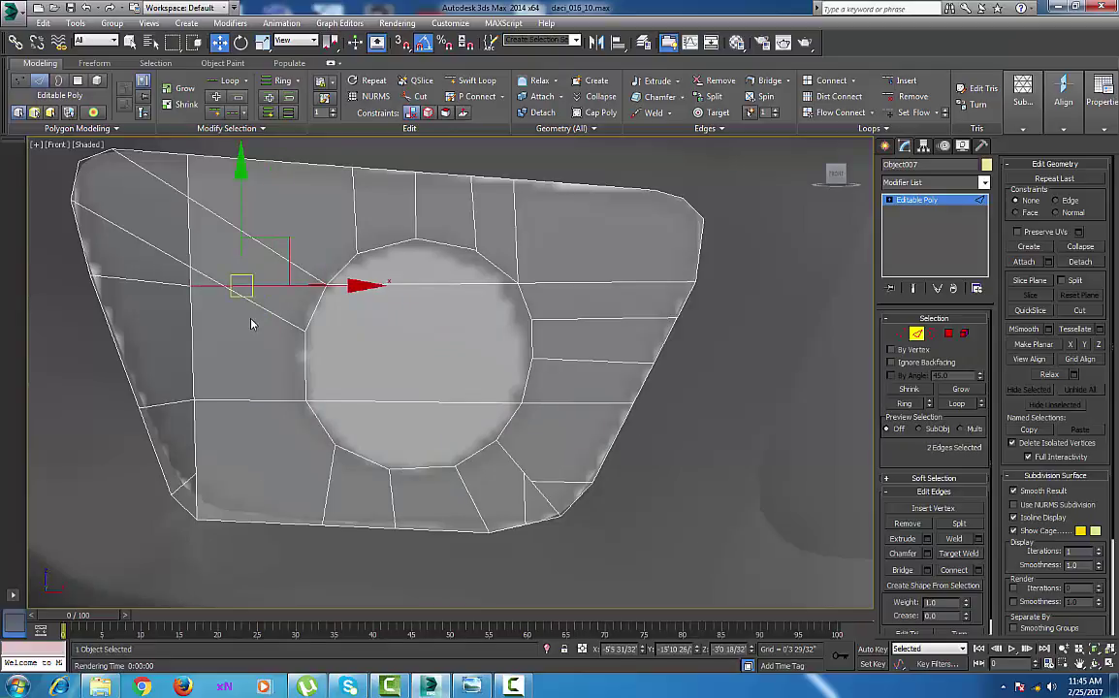
{"action": "key", "text": "BackSpace"}
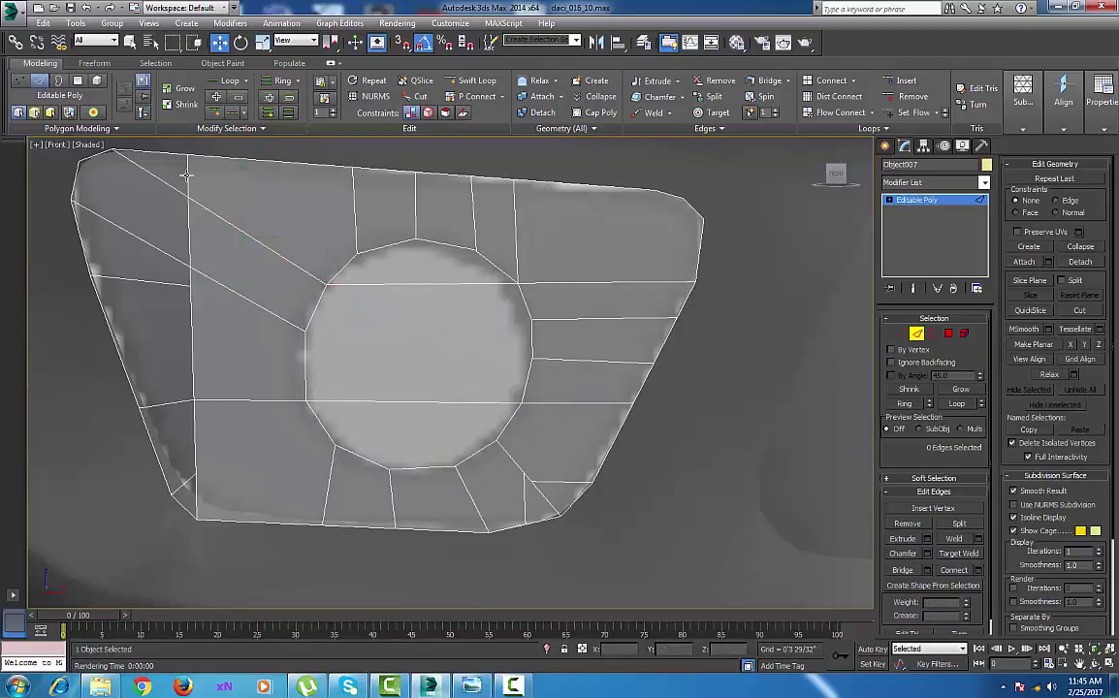
Remove the outer vertical grid edges below the upper diagonal and the short horizontal edge at the outer border, together with their vertices.
{"action": "left_click", "coordinate": [188, 215]}
{"action": "left_click", "coordinate": [189, 334], "text": "ctrl"}
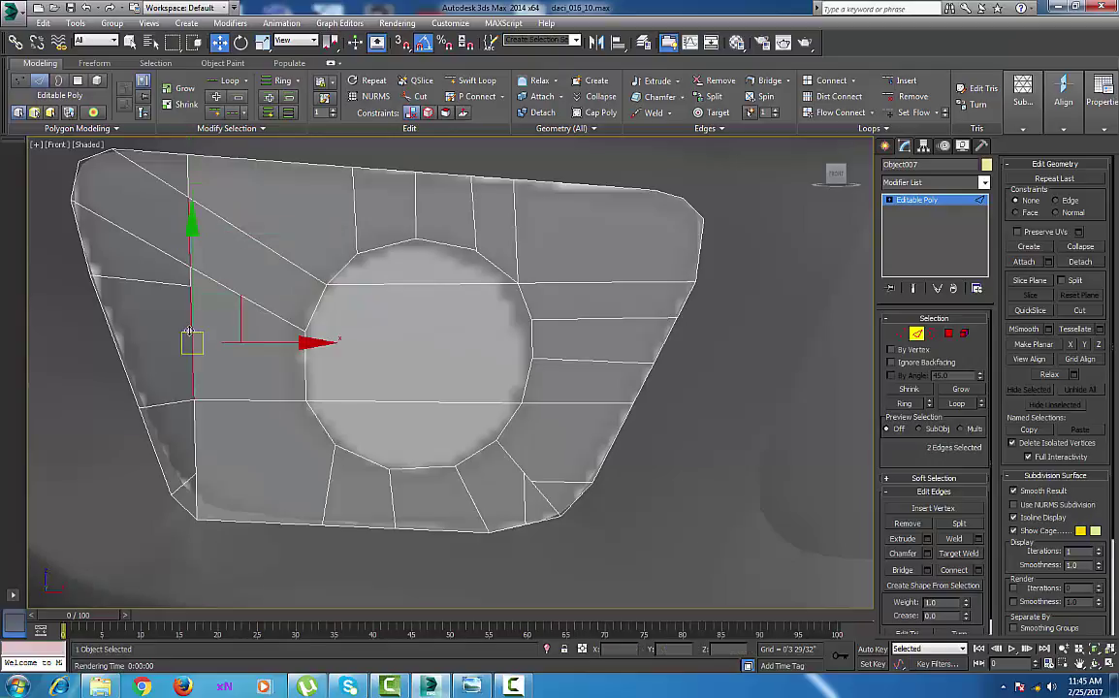
{"action": "left_click", "coordinate": [195, 441], "text": "ctrl"}
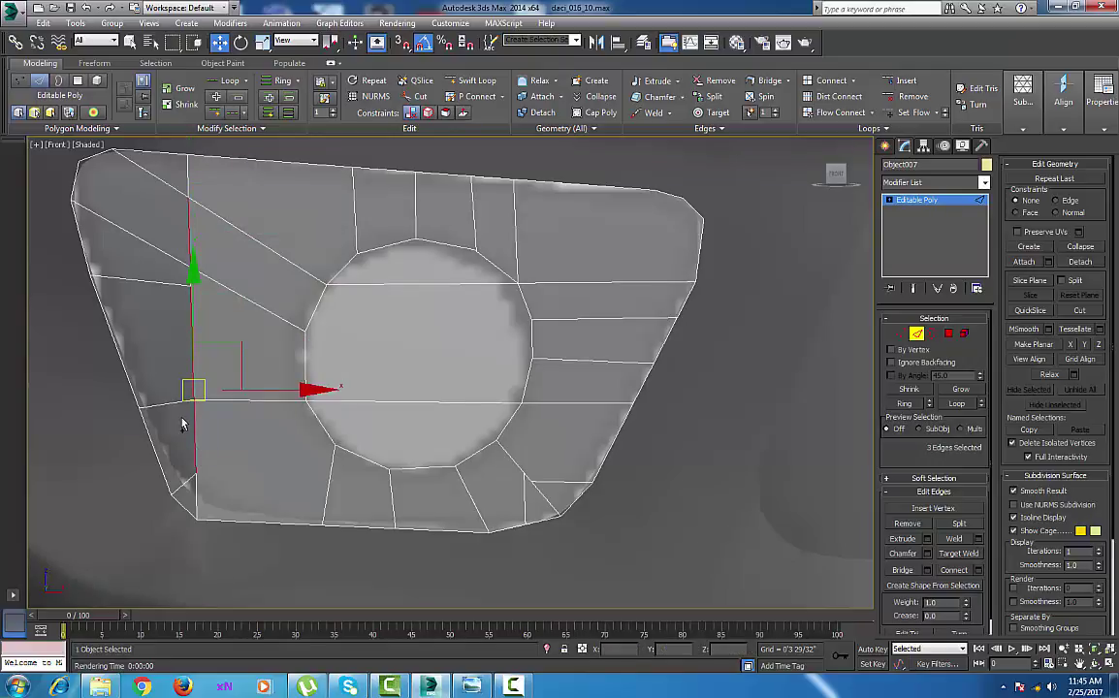
{"action": "key", "text": "ctrl+BackSpace"}
{"action": "middle_click_drag", "start_coordinate": [253, 426], "coordinate": [276, 439]}
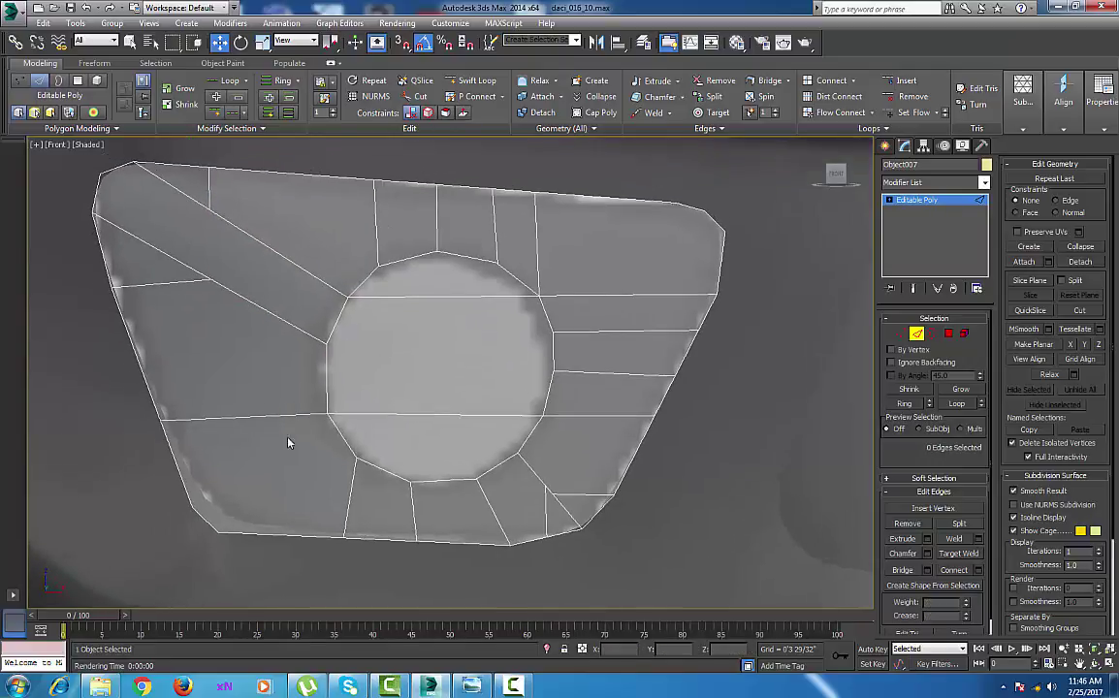
{"action": "left_click", "coordinate": [184, 282]}
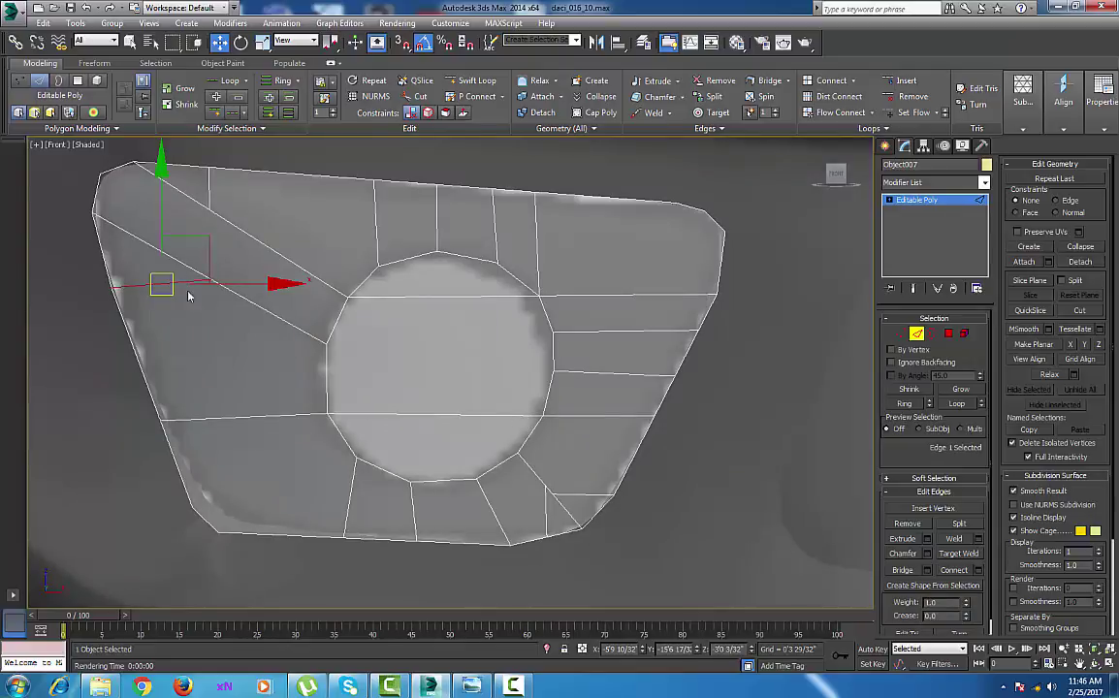
{"action": "key", "text": "ctrl+BackSpace"}
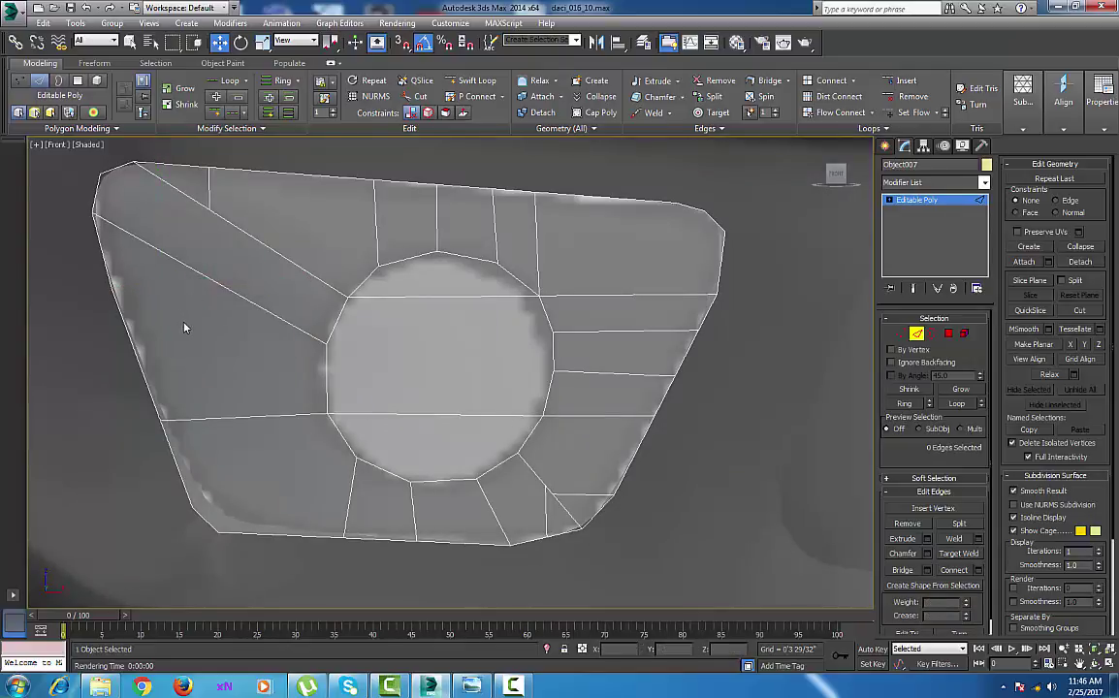
Remove the leftover mid-edge vertices on the two diagonal edges running to the upper outer corner.
{"action": "key", "text": "1"}
{"action": "left_click", "coordinate": [210, 281]}
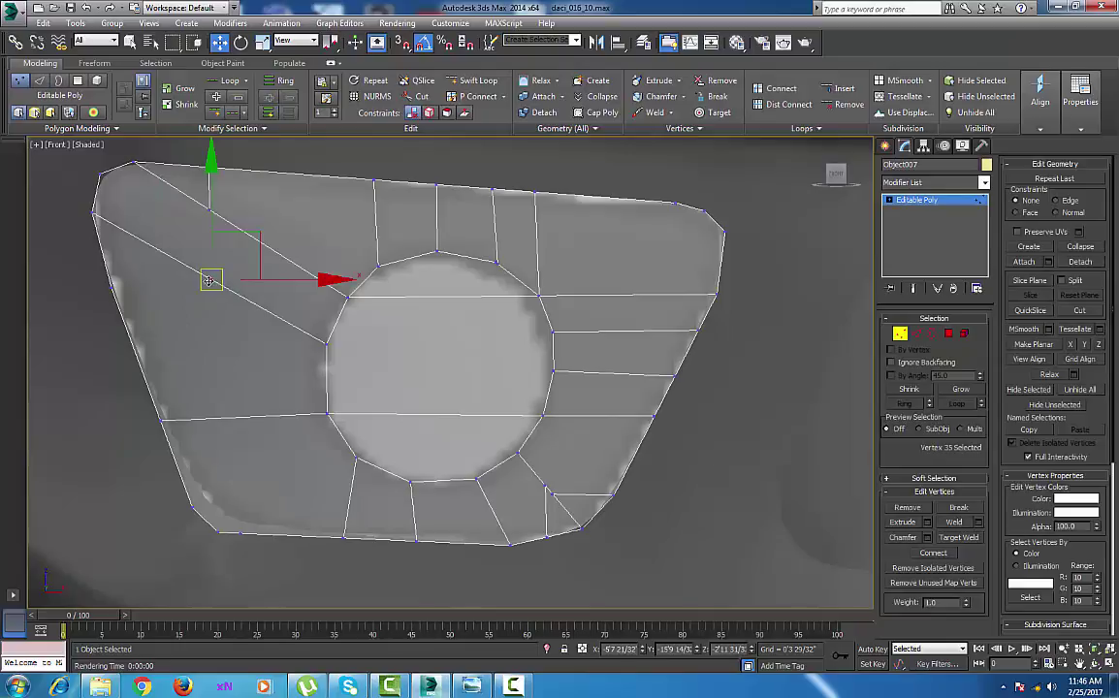
{"action": "key", "text": "BackSpace"}
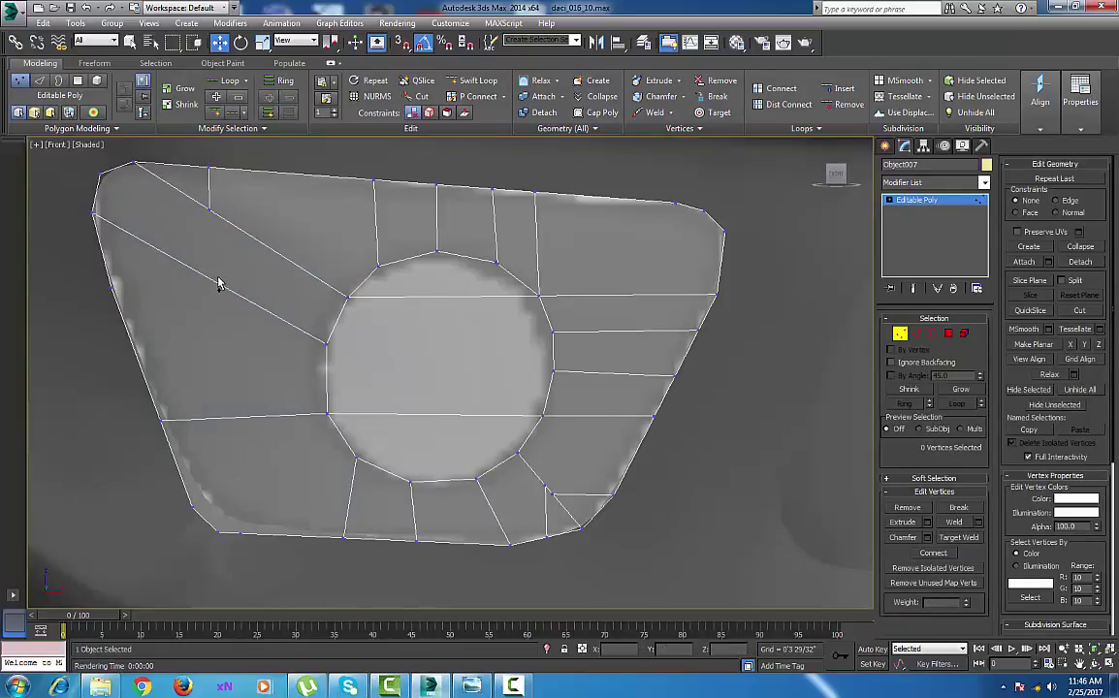
{"action": "key", "text": "ctrl+z"}
{"action": "key", "text": "BackSpace"}
{"action": "left_click", "coordinate": [209, 206]}
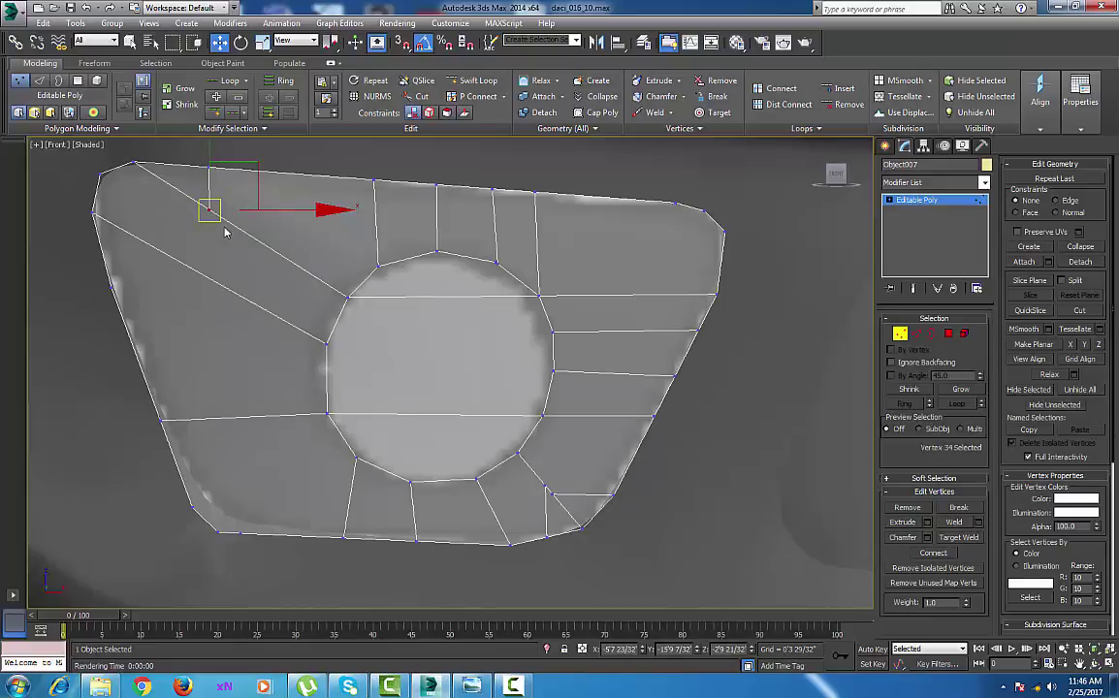
{"action": "key", "text": "BackSpace"}
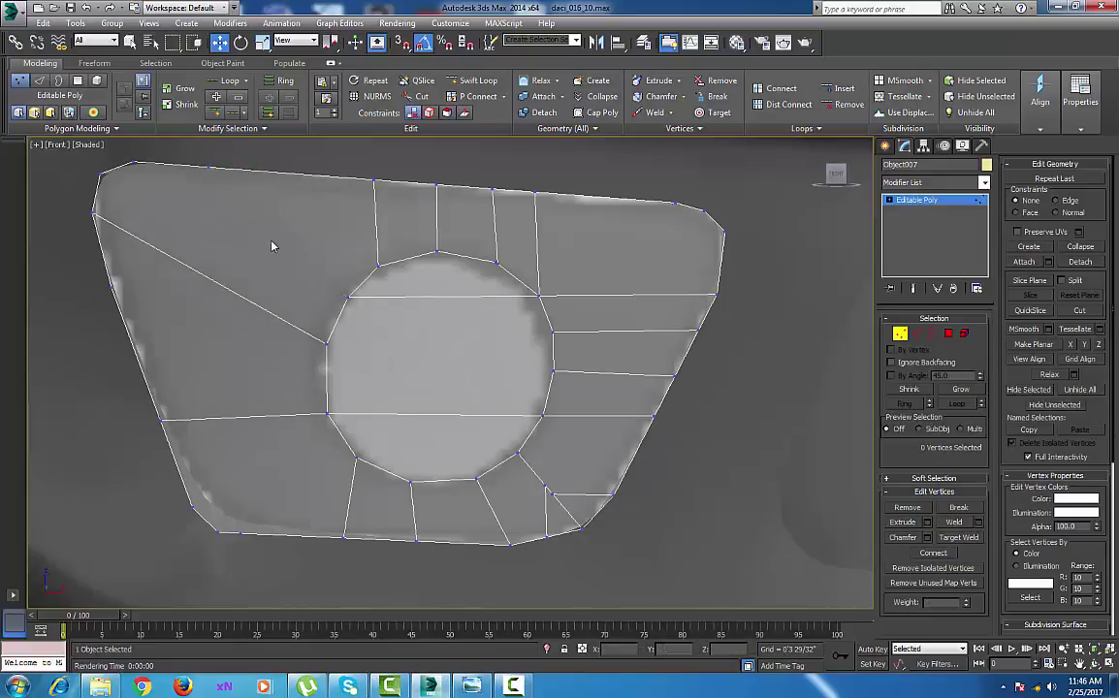
Cut edges from the upper-left corner, adjacent top-border and left-border vertices of the fog light mesh to the round outline.
{"action": "middle_click_drag", "start_coordinate": [275, 245], "coordinate": [310, 250]}
{"action": "right_click", "coordinate": [366, 276]}
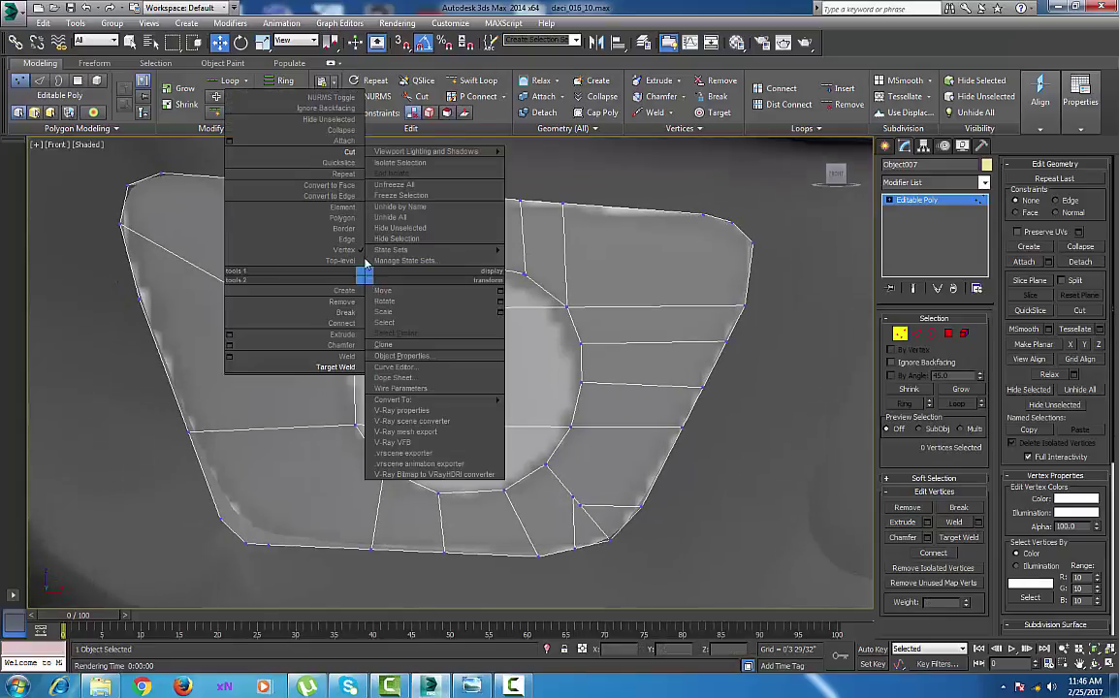
{"action": "left_click", "coordinate": [353, 151]}
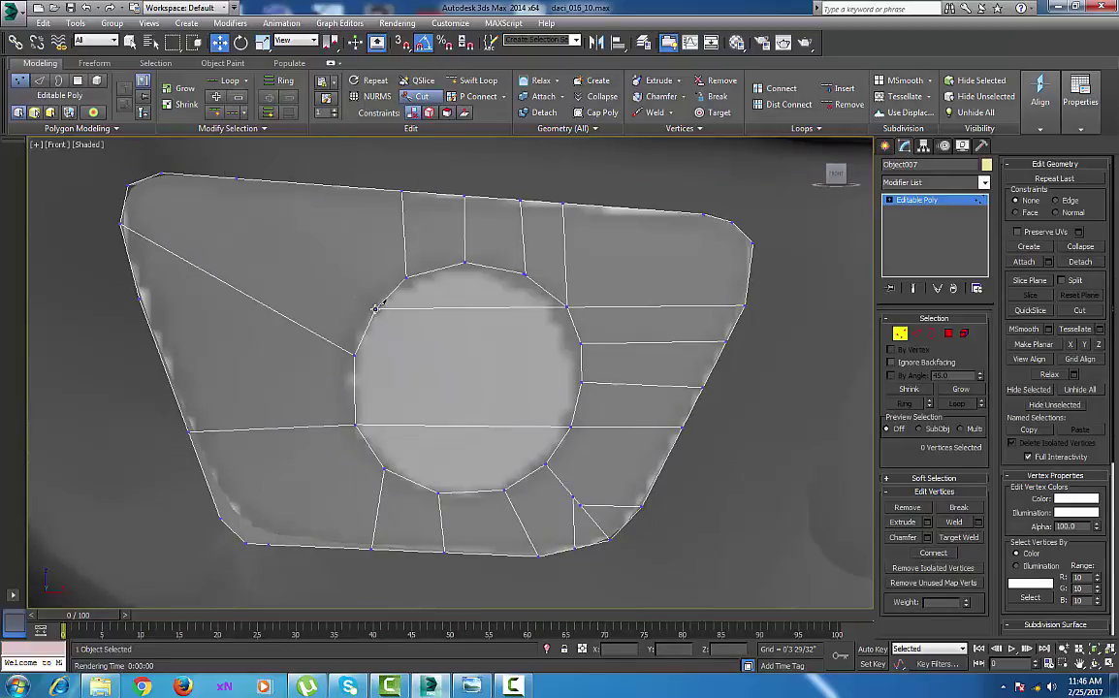
{"action": "left_click", "coordinate": [376, 309]}
{"action": "left_click", "coordinate": [236, 179]}
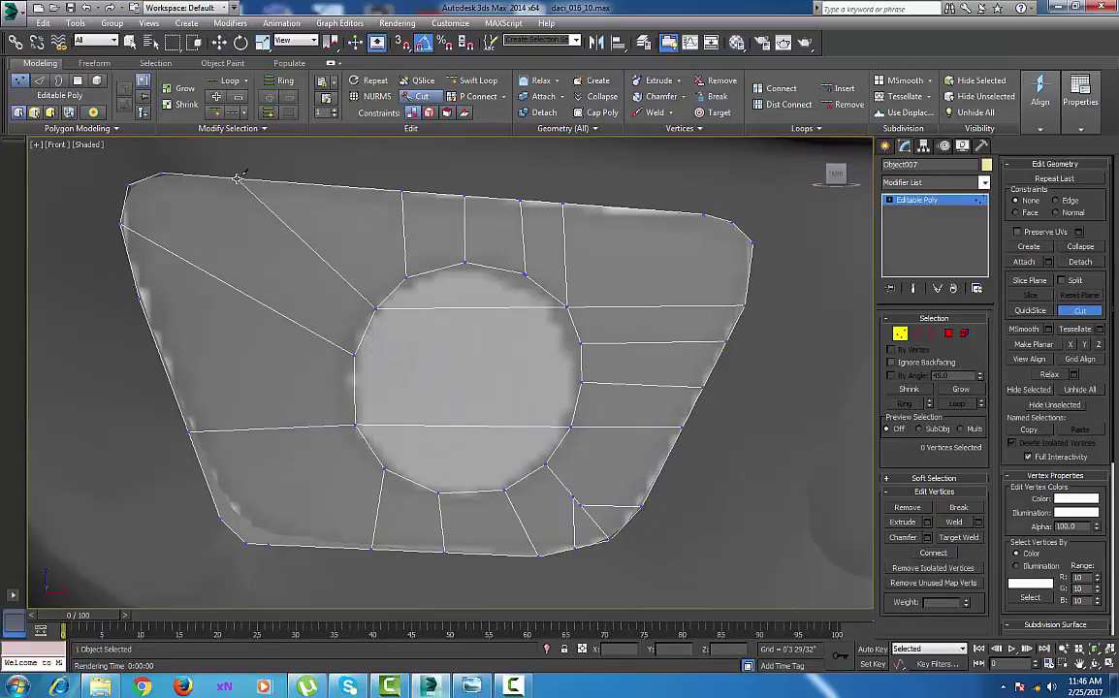
{"action": "left_click", "coordinate": [162, 173]}
{"action": "left_click", "coordinate": [129, 185]}
{"action": "left_click", "coordinate": [363, 337]}
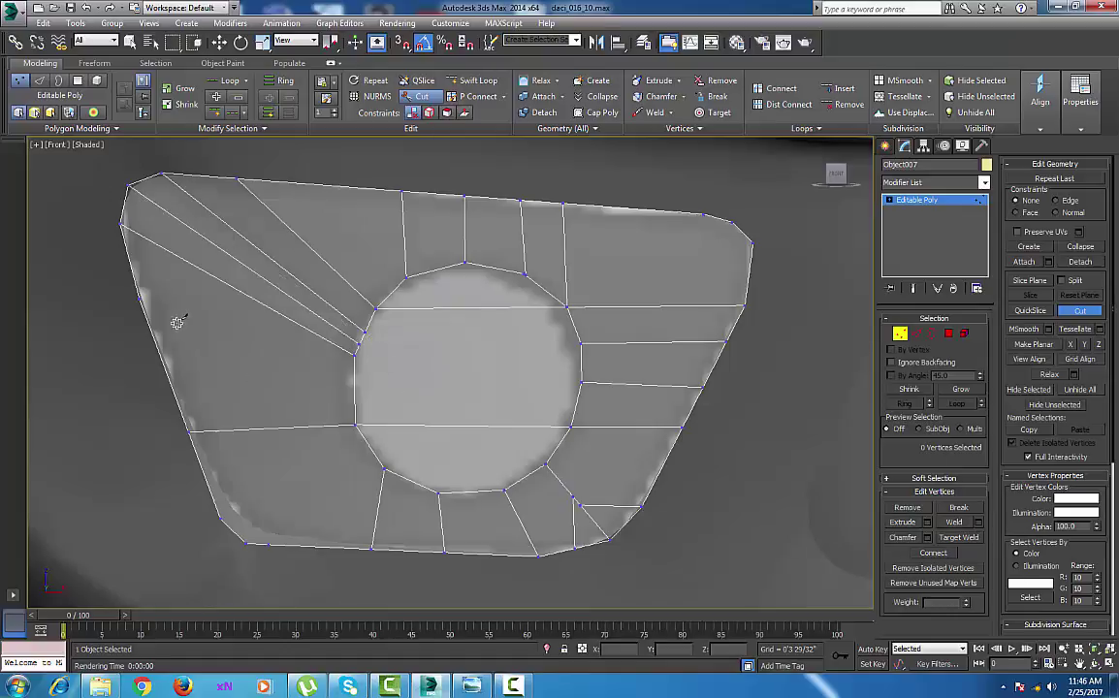
{"action": "left_click", "coordinate": [141, 299]}
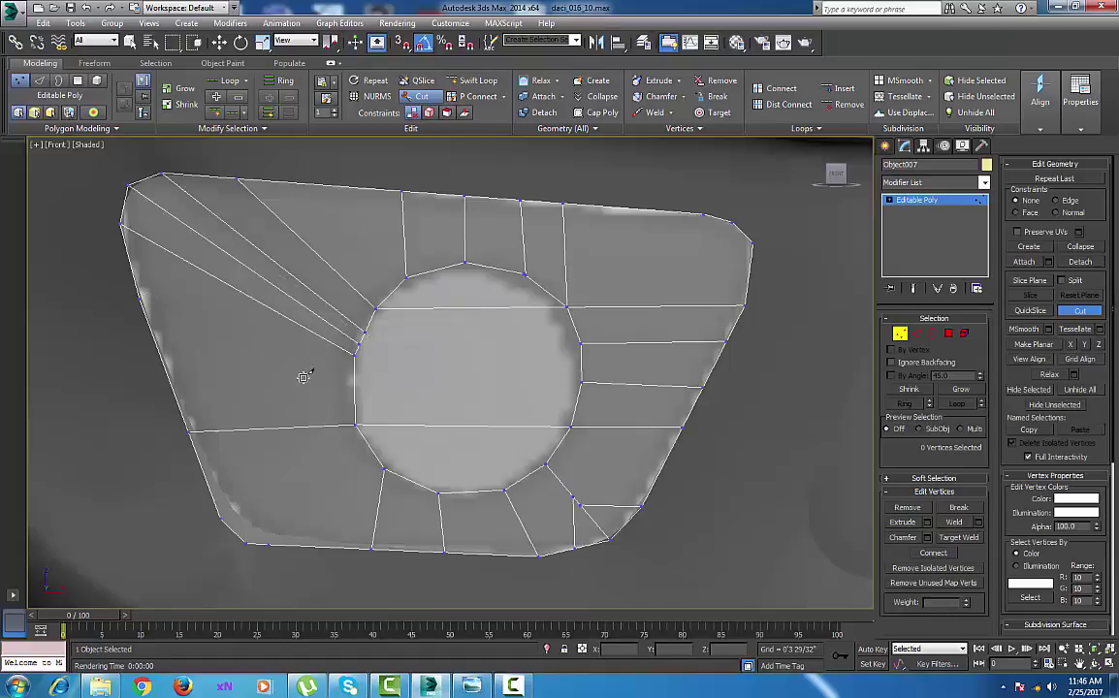
{"action": "left_click", "coordinate": [354, 387]}
{"action": "right_click", "coordinate": [354, 388]}
Cut a vertical edge and two horizontal edges across the round lamp face, joining opposite vertices of its outline.
{"action": "middle_click_drag", "start_coordinate": [423, 432], "coordinate": [418, 407]}
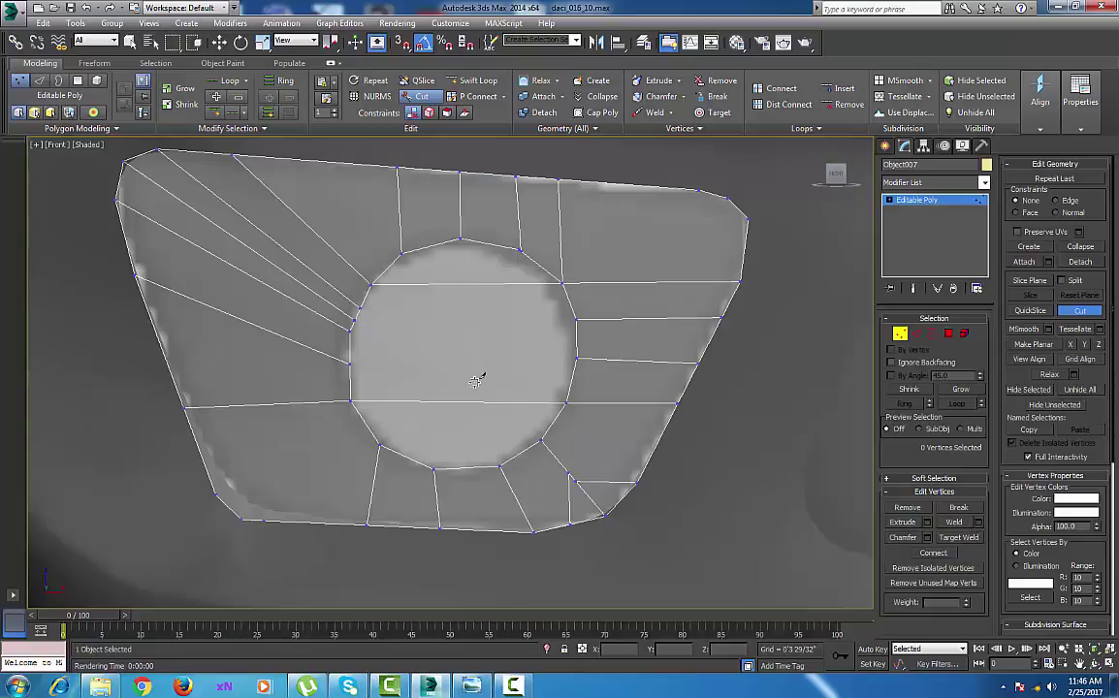
{"action": "left_click", "coordinate": [435, 469]}
{"action": "left_click", "coordinate": [462, 239]}
{"action": "left_click", "coordinate": [350, 331]}
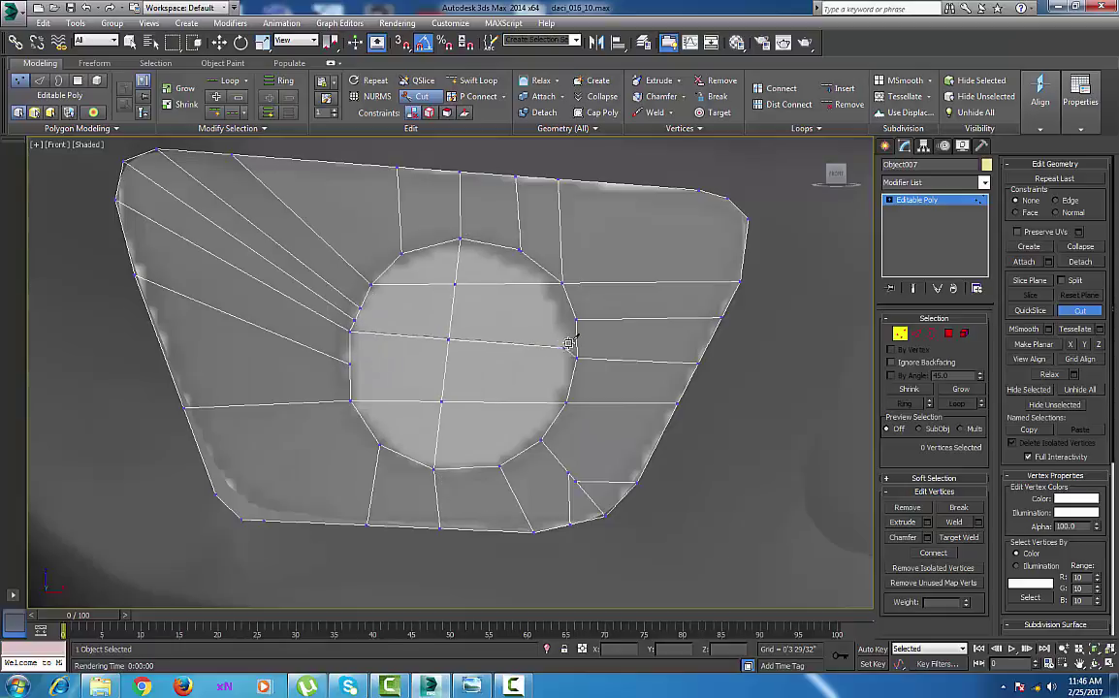
{"action": "left_click", "coordinate": [573, 334]}
{"action": "left_click", "coordinate": [576, 320]}
{"action": "right_click", "coordinate": [576, 320]}
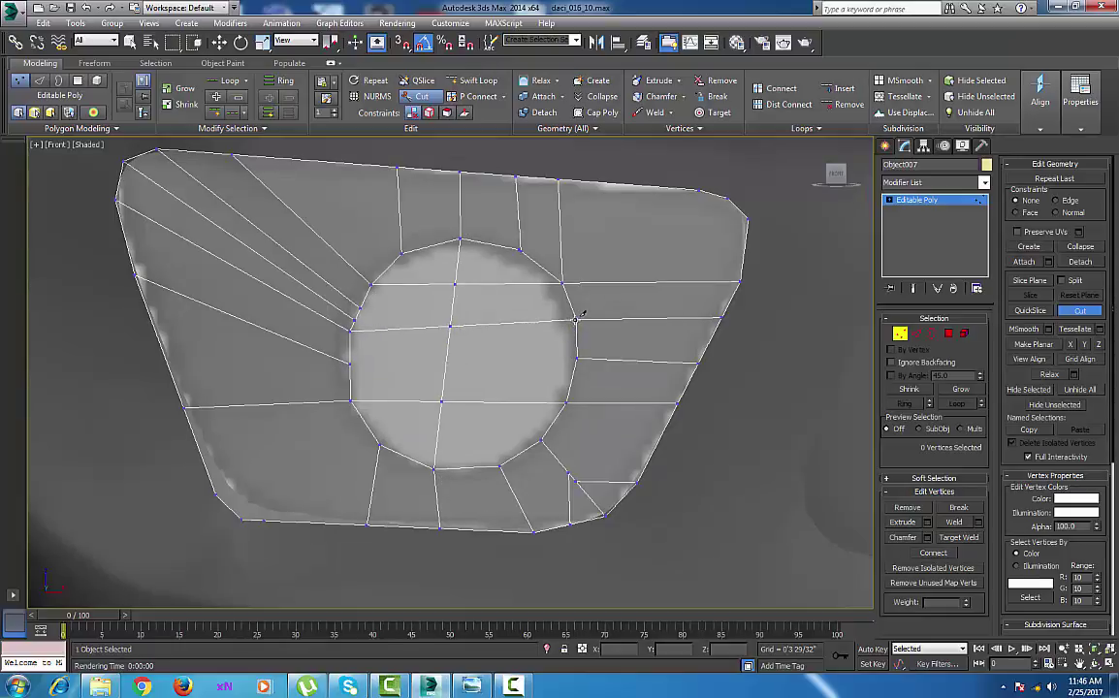
{"action": "left_click", "coordinate": [350, 363]}
{"action": "left_click", "coordinate": [577, 359]}
{"action": "right_click", "coordinate": [578, 358]}
Move the new leftmost vertex of the round outline outward along X, with snapping off, to follow the lamp's curve.
{"action": "middle_click_drag", "start_coordinate": [468, 412], "coordinate": [535, 489]}
{"action": "scroll", "coordinate": [527, 434], "scroll_direction": "up", "scroll_amount": 4}
{"action": "middle_click_drag", "start_coordinate": [496, 454], "coordinate": [508, 465]}
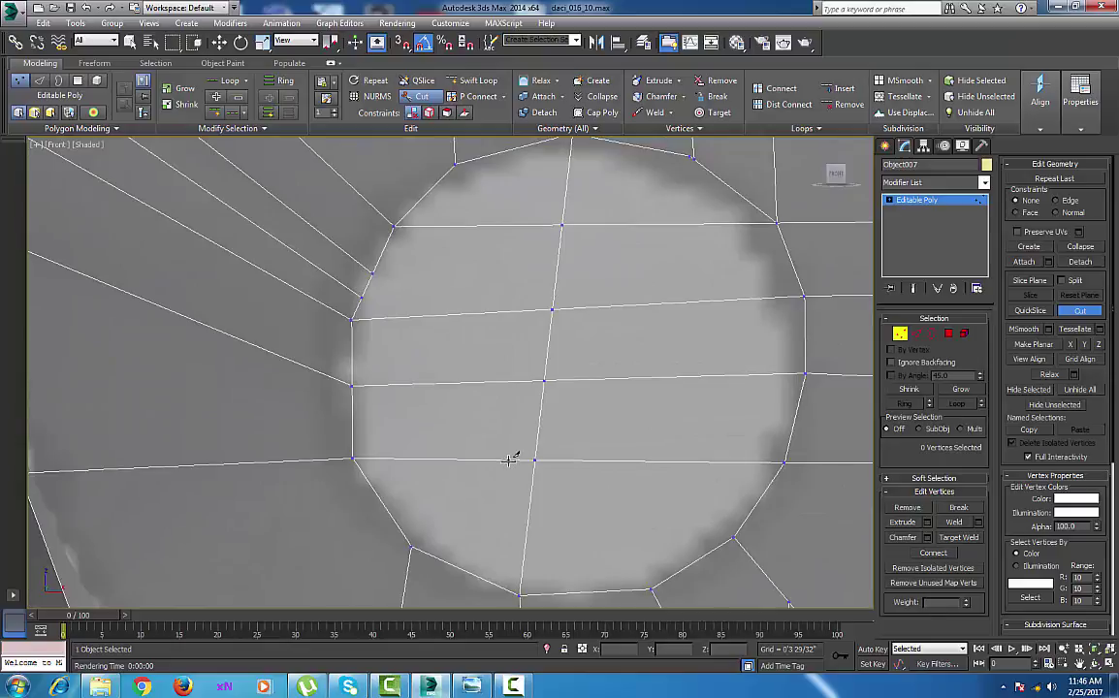
{"action": "key", "text": "w"}
{"action": "key", "text": "s"}
{"action": "left_click", "coordinate": [351, 386]}
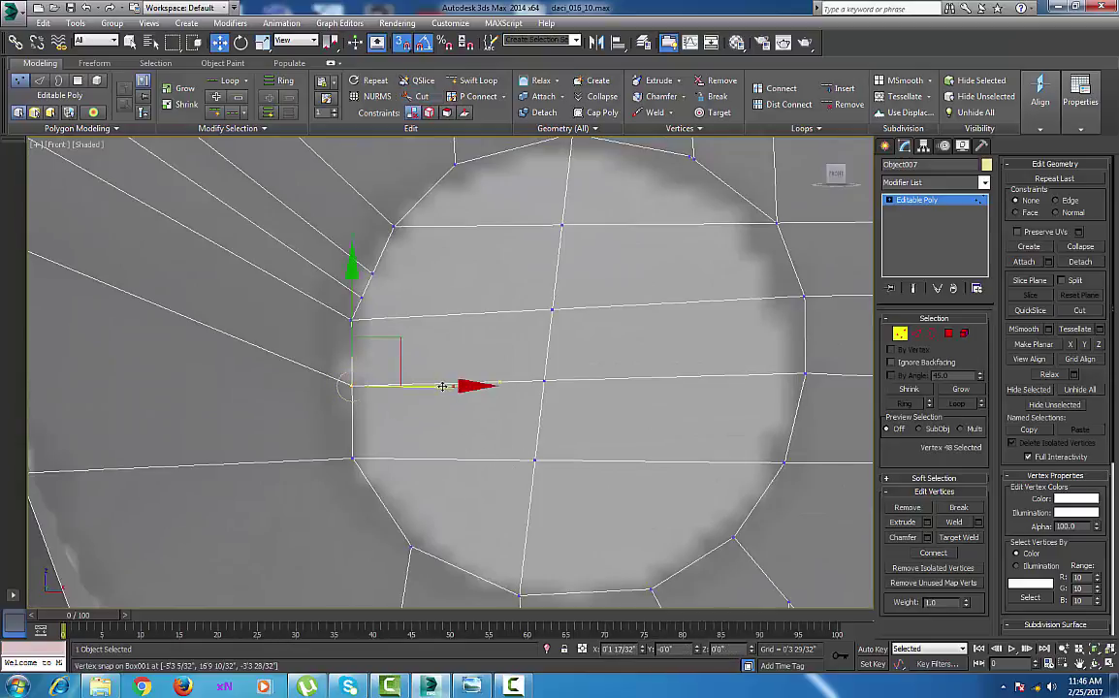
{"action": "left_click_drag", "start_coordinate": [446, 386], "coordinate": [349, 384]}
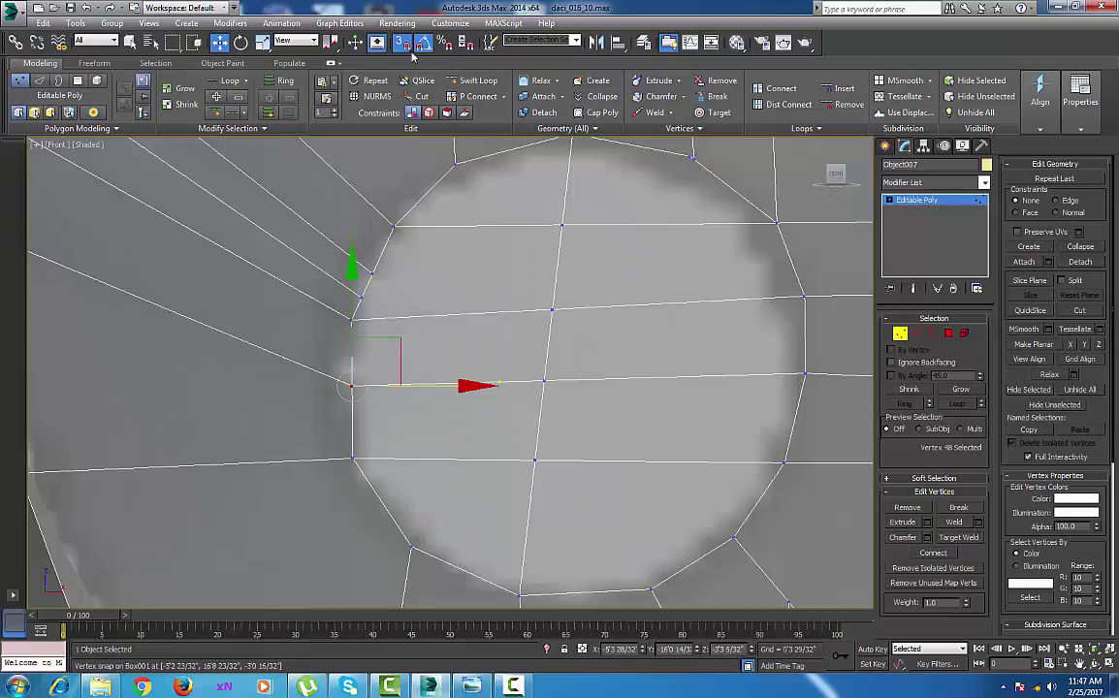
{"action": "key", "text": "s"}
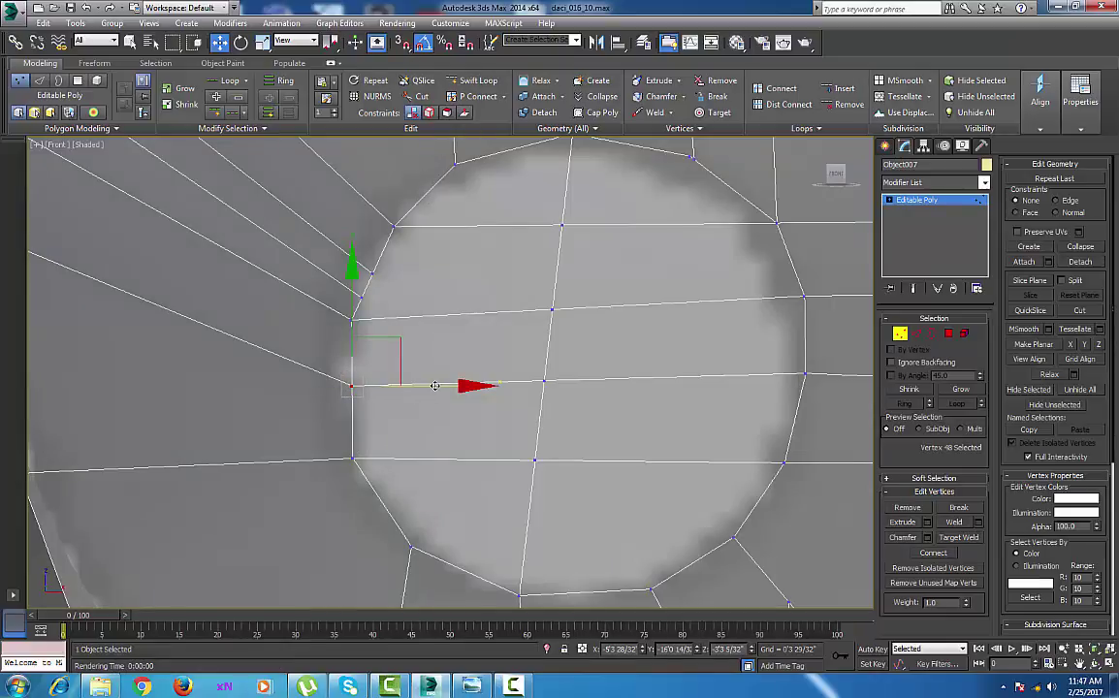
{"action": "left_click_drag", "start_coordinate": [434, 386], "coordinate": [420, 386]}
Shift the closely spaced vertices on the upper-left of the round outline outward along X to smooth its arc.
{"action": "left_click", "coordinate": [362, 297]}
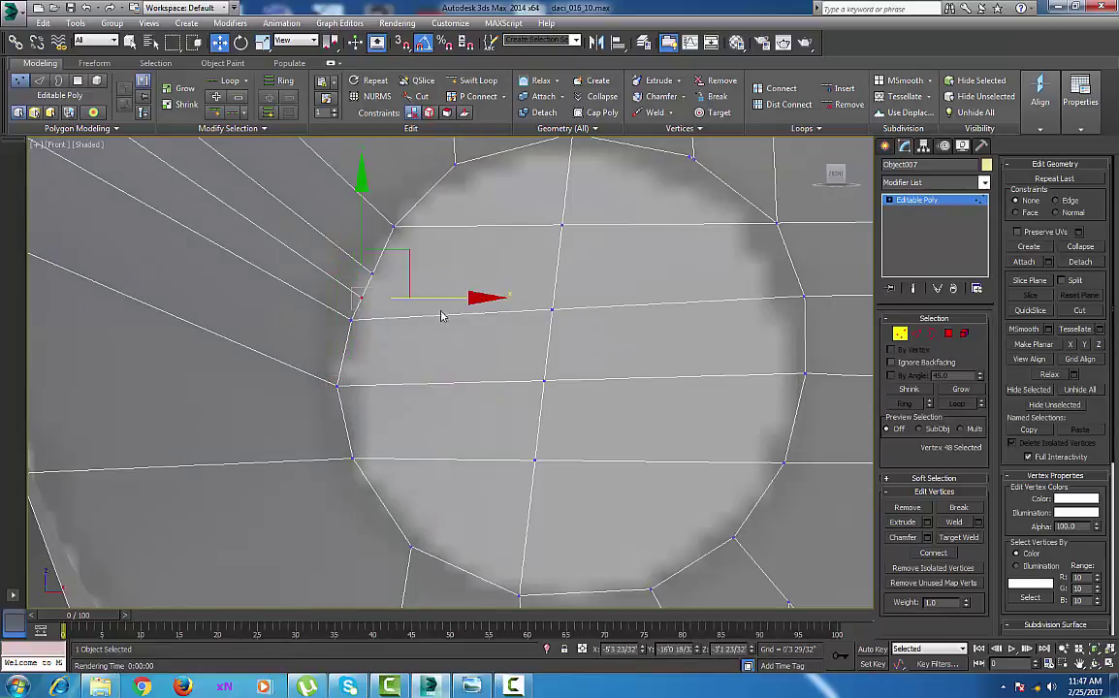
{"action": "left_click_drag", "start_coordinate": [452, 301], "coordinate": [446, 298]}
{"action": "left_click_drag", "start_coordinate": [368, 315], "coordinate": [298, 343]}
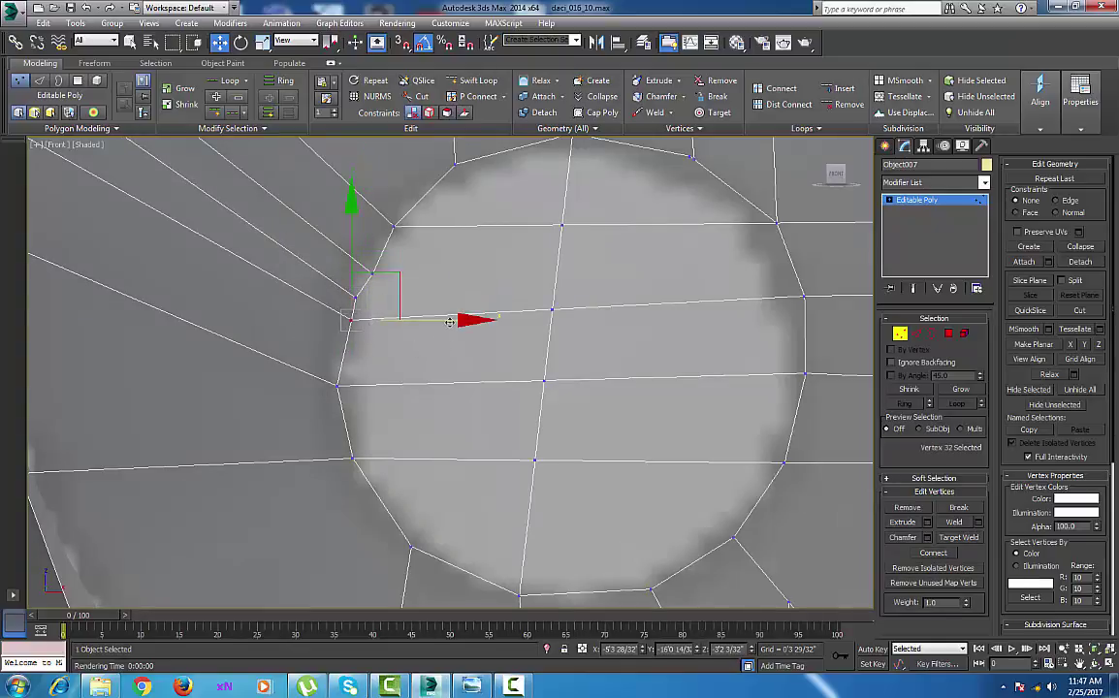
{"action": "left_click_drag", "start_coordinate": [447, 322], "coordinate": [438, 321]}
{"action": "left_click_drag", "start_coordinate": [408, 251], "coordinate": [356, 287]}
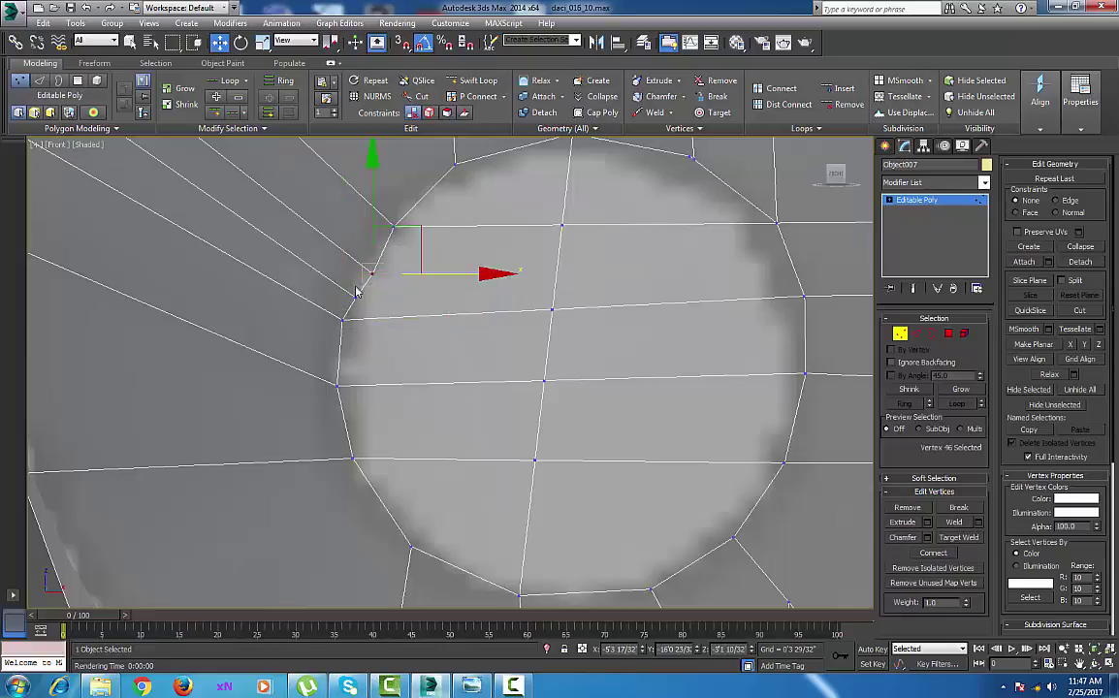
{"action": "left_click_drag", "start_coordinate": [466, 274], "coordinate": [447, 270]}
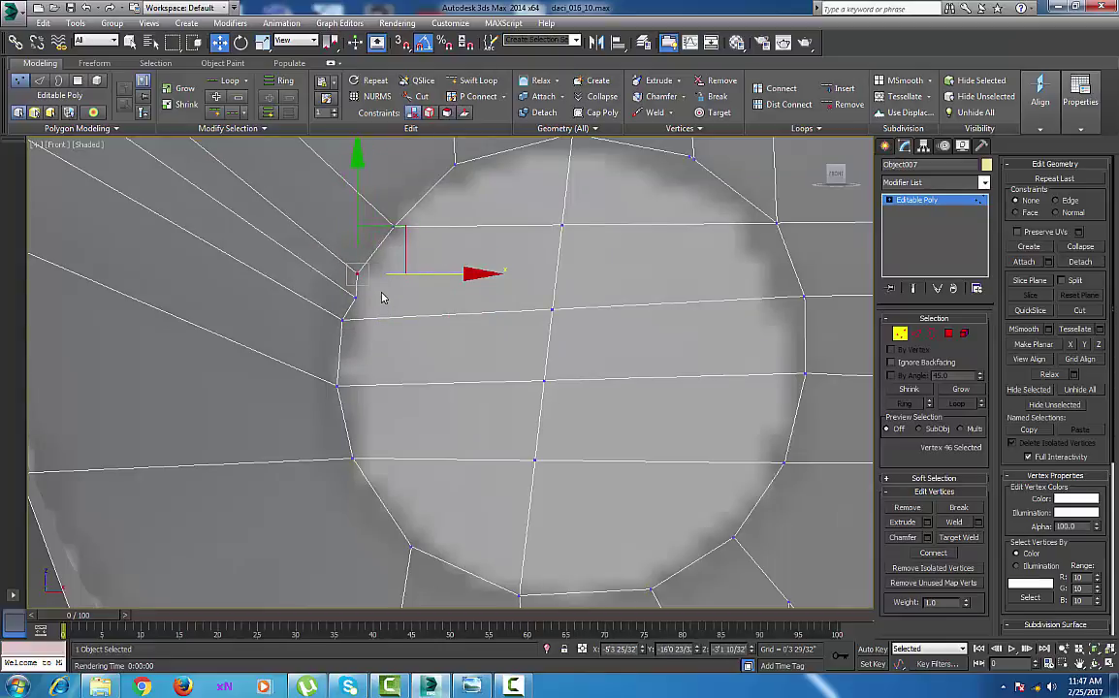
{"action": "left_click_drag", "start_coordinate": [384, 294], "coordinate": [342, 310]}
{"action": "left_click_drag", "start_coordinate": [452, 299], "coordinate": [443, 299]}
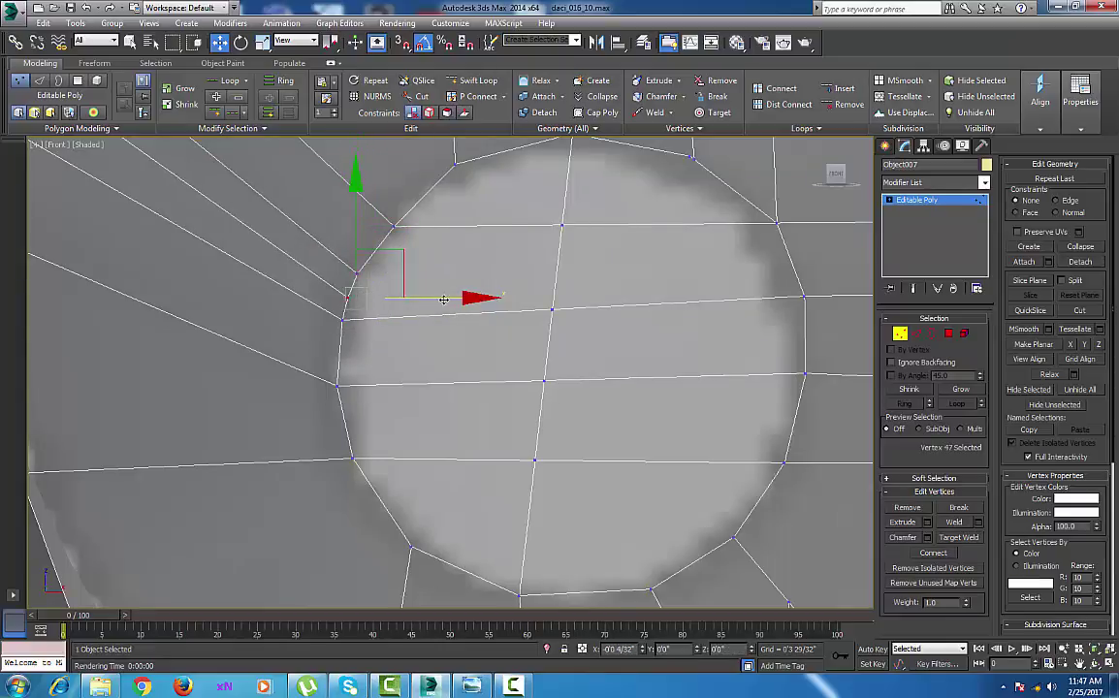
Detach all polygons inside the round outline as a separate object.
{"action": "scroll", "coordinate": [383, 312], "scroll_direction": "down", "scroll_amount": 5}
{"action": "scroll", "coordinate": [525, 341], "scroll_direction": "up", "scroll_amount": 6}
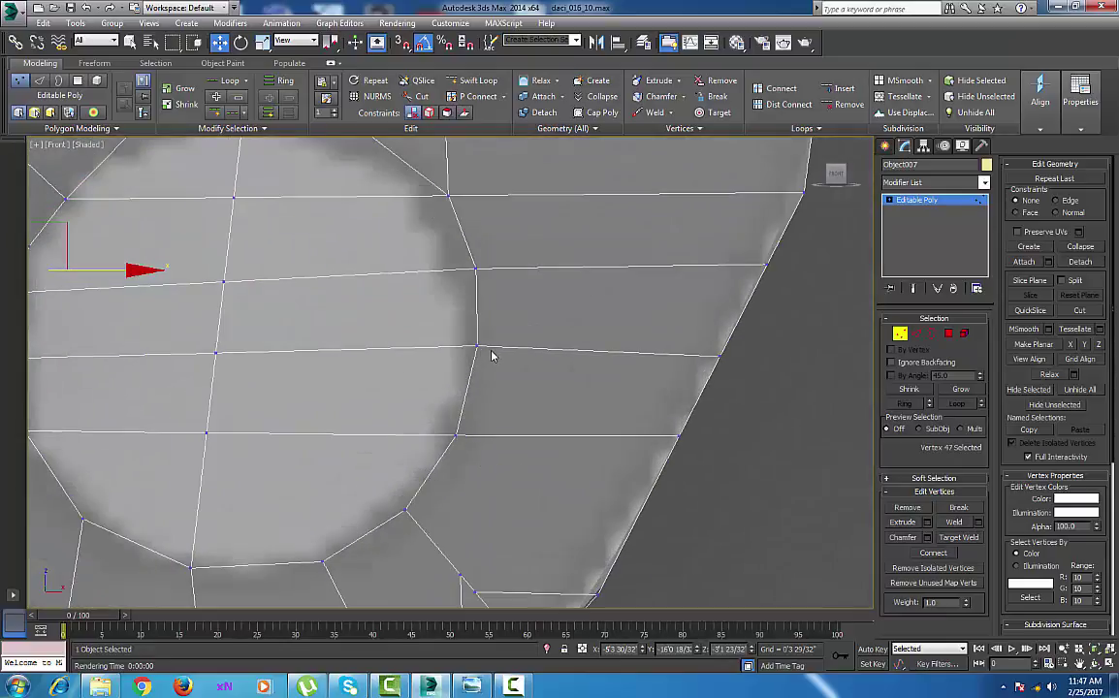
{"action": "middle_click_drag", "start_coordinate": [612, 331], "coordinate": [672, 320]}
{"action": "scroll", "coordinate": [673, 320], "scroll_direction": "down", "scroll_amount": 4}
{"action": "middle_click_drag", "start_coordinate": [549, 366], "coordinate": [560, 379]}
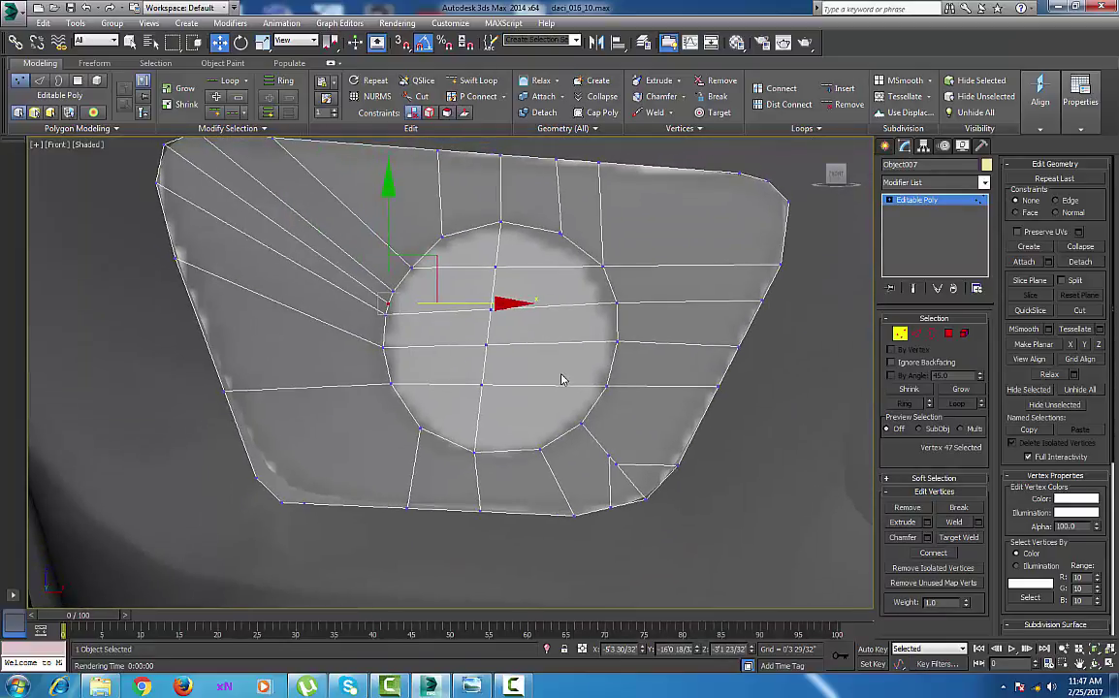
{"action": "left_click", "coordinate": [952, 334]}
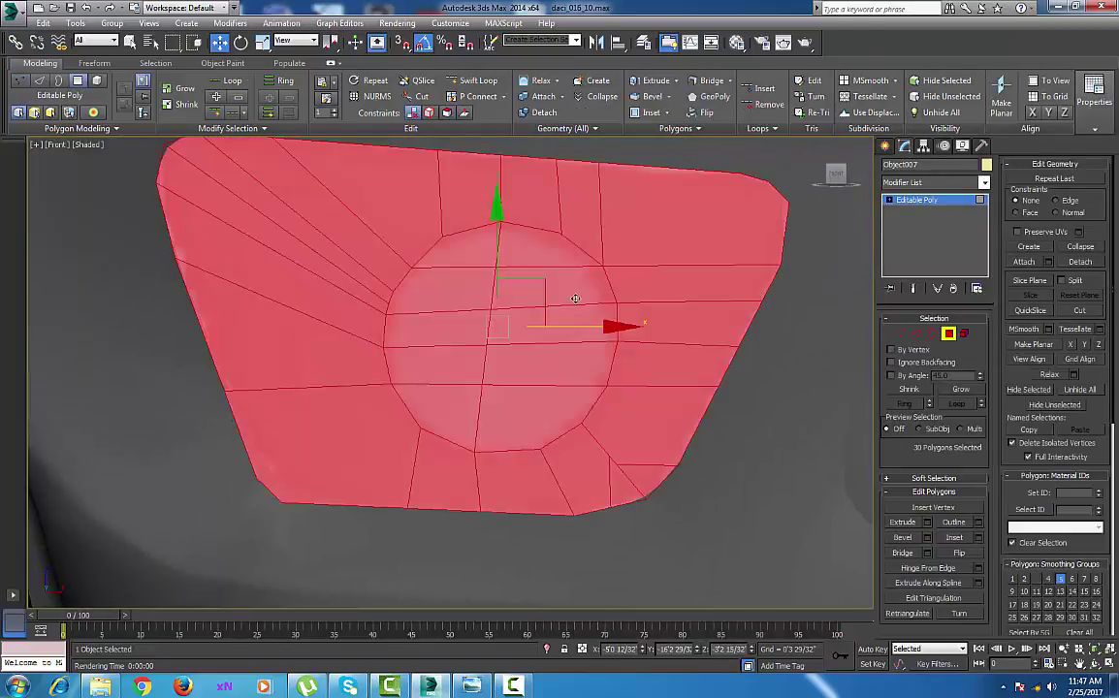
{"action": "left_click", "coordinate": [574, 295]}
{"action": "left_click", "coordinate": [543, 259], "text": "ctrl"}
{"action": "left_click", "coordinate": [486, 258], "text": "ctrl"}
{"action": "left_click", "coordinate": [462, 294], "text": "ctrl"}
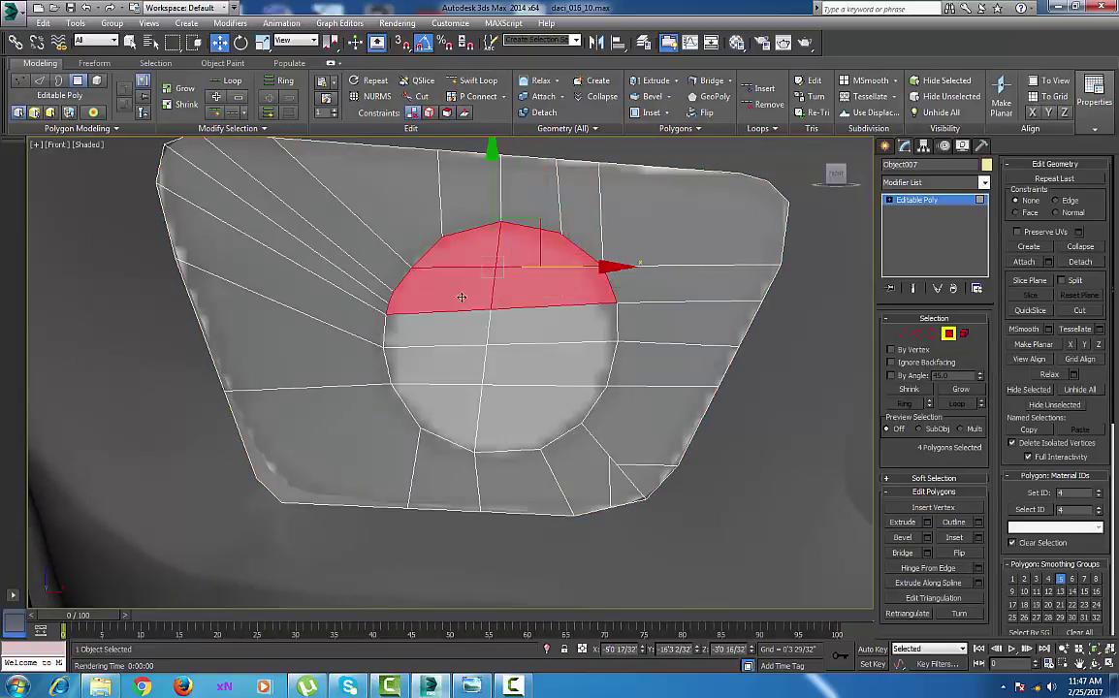
{"action": "left_click", "coordinate": [448, 335], "text": "ctrl"}
{"action": "left_click", "coordinate": [453, 378], "text": "ctrl"}
{"action": "left_click", "coordinate": [456, 403], "text": "ctrl"}
{"action": "left_click", "coordinate": [529, 414], "text": "ctrl"}
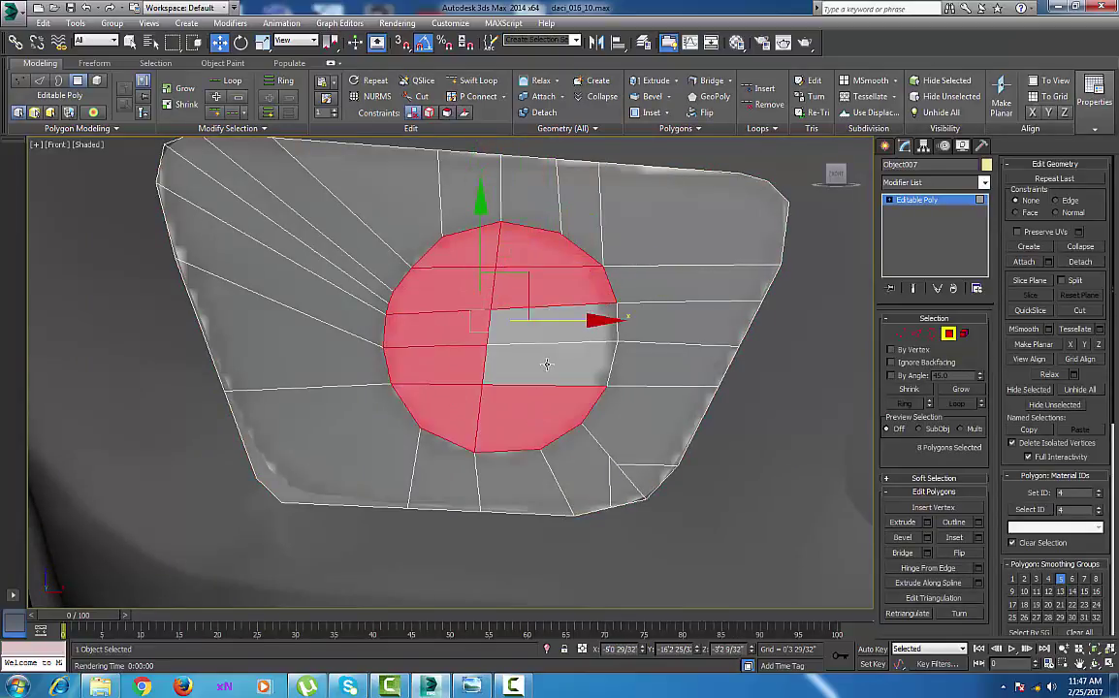
{"action": "left_click", "coordinate": [548, 365], "text": "ctrl"}
{"action": "left_click", "coordinate": [574, 325], "text": "ctrl"}
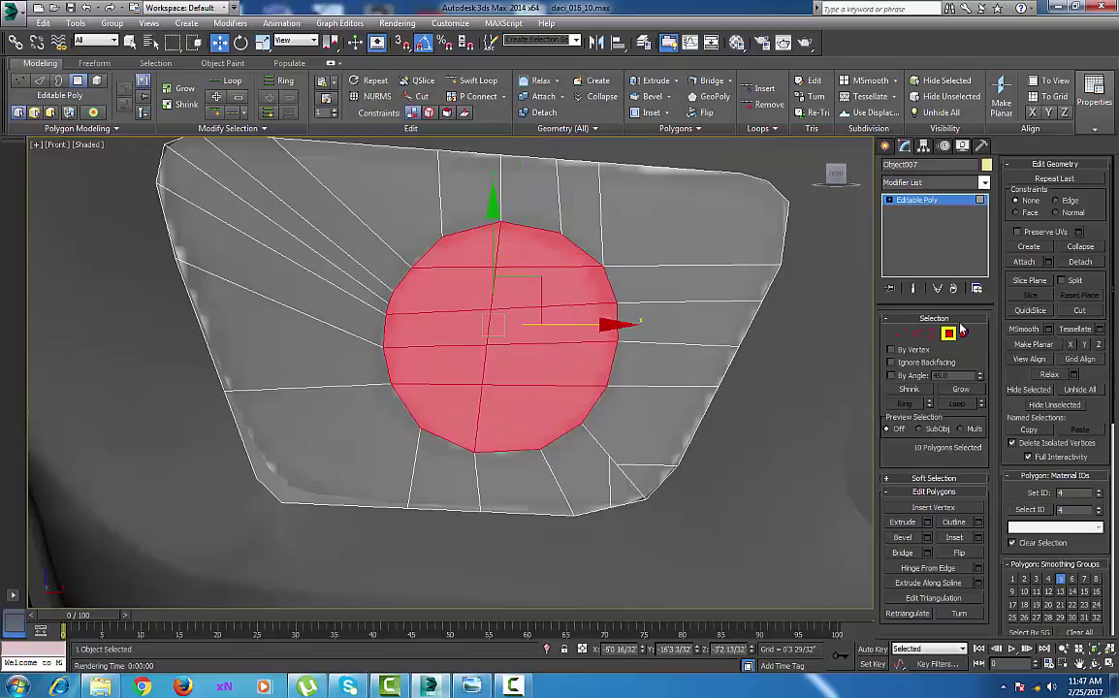
{"action": "left_click", "coordinate": [1079, 263]}
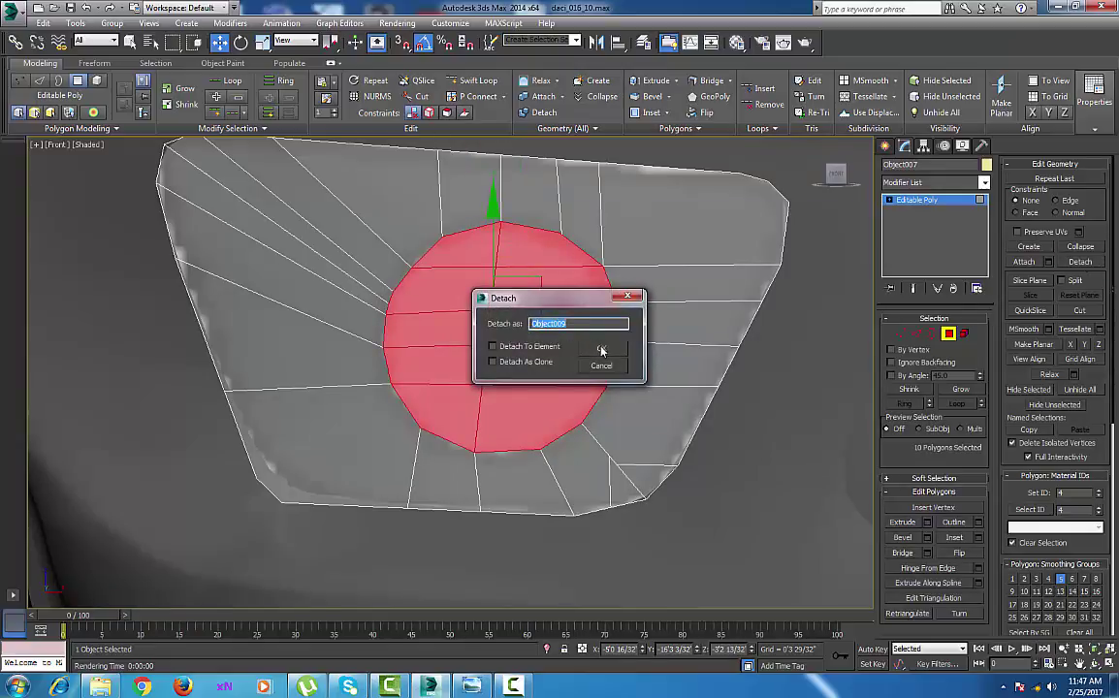
{"action": "left_click", "coordinate": [602, 350]}
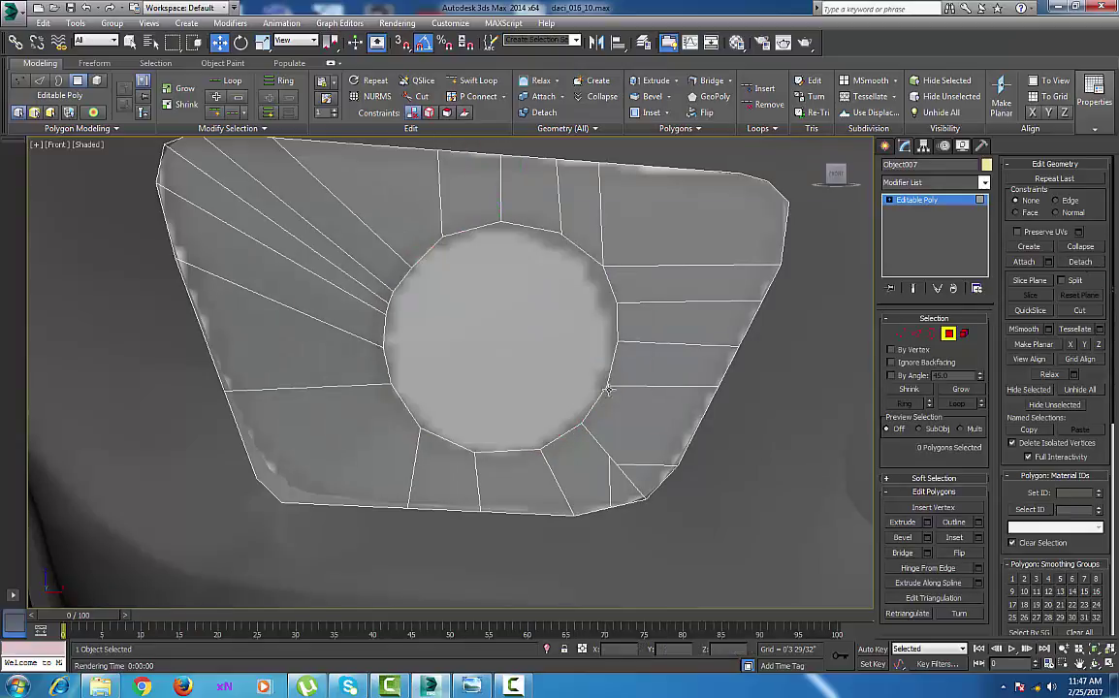
Cut three edges from the lower-left corner vertices of the fog light mesh to the rim of the round opening.
{"action": "left_click", "coordinate": [901, 333]}
{"action": "middle_click_drag", "start_coordinate": [398, 464], "coordinate": [478, 431]}
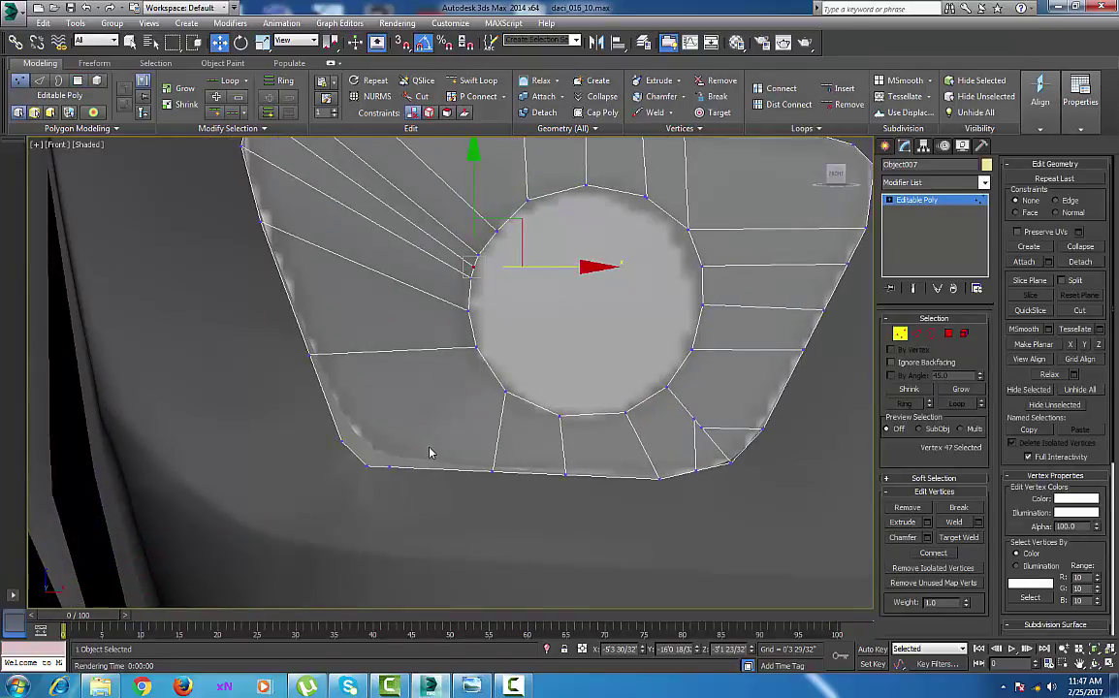
{"action": "right_click", "coordinate": [420, 330]}
{"action": "left_click", "coordinate": [412, 323]}
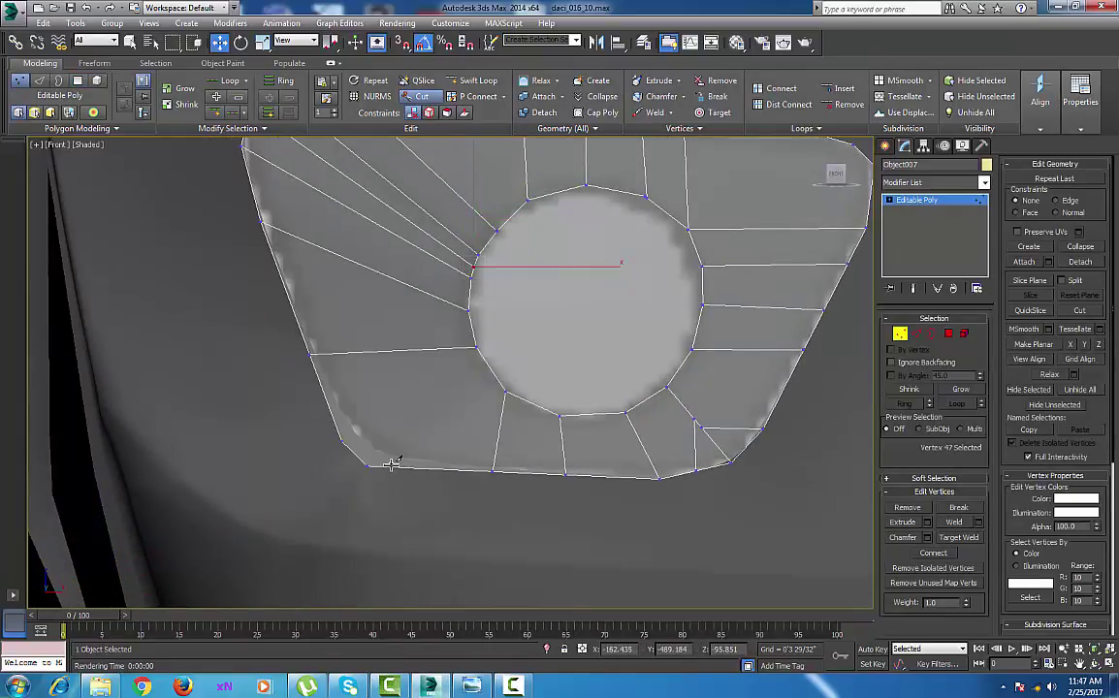
{"action": "left_click", "coordinate": [391, 466]}
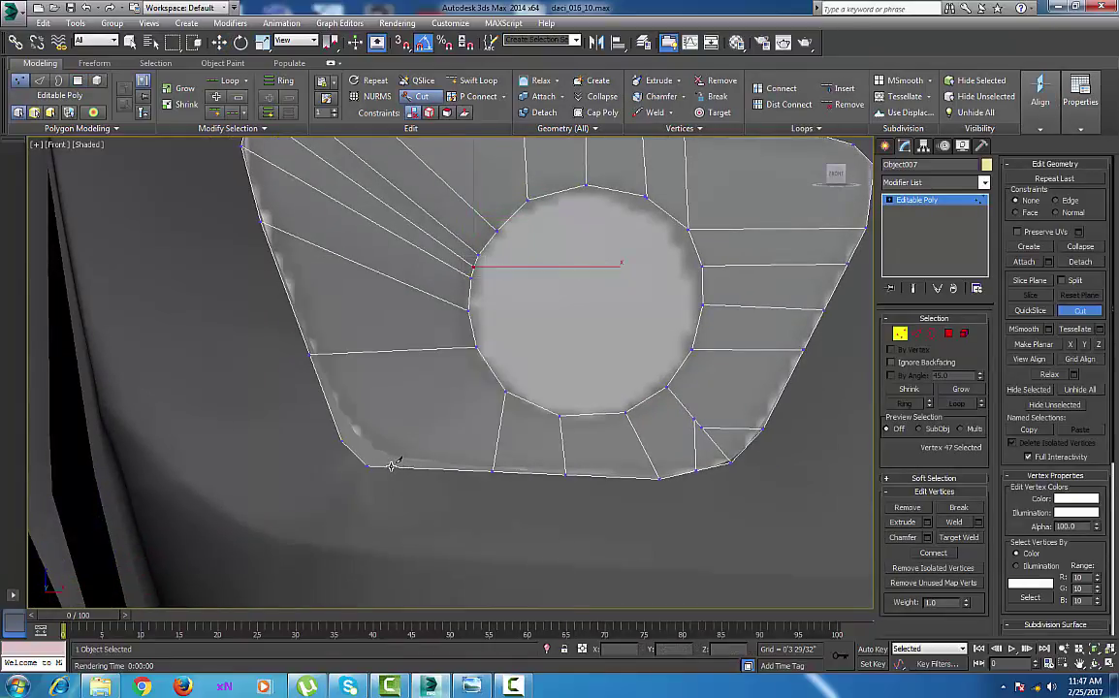
{"action": "left_click", "coordinate": [497, 379]}
{"action": "right_click", "coordinate": [496, 378]}
{"action": "left_click", "coordinate": [485, 362]}
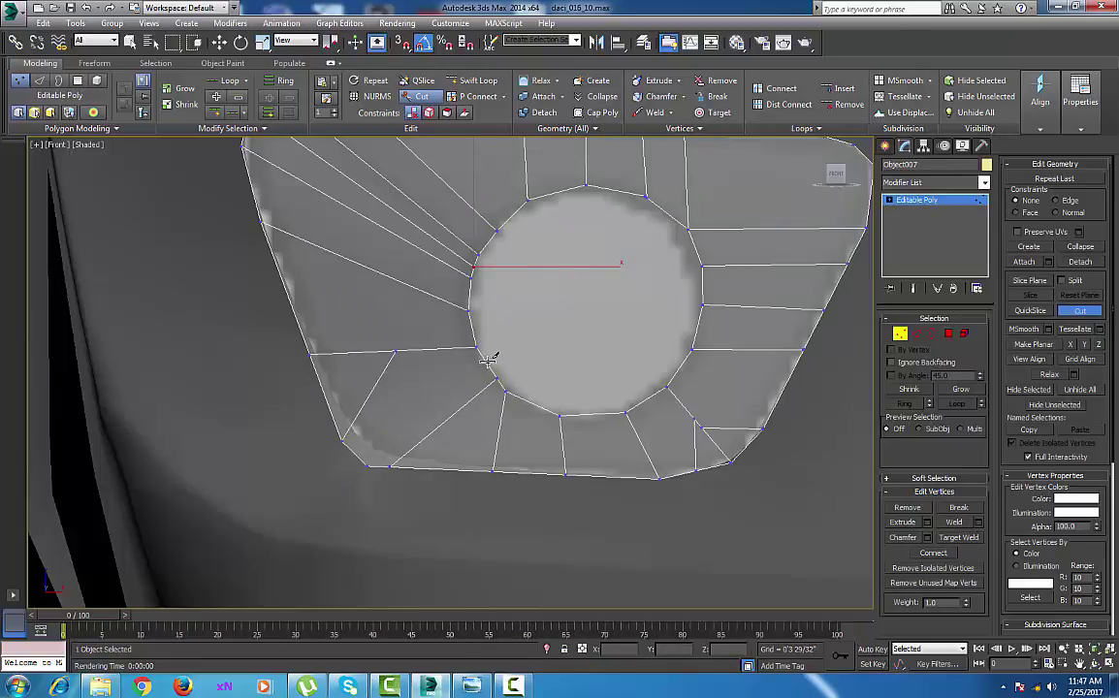
{"action": "right_click", "coordinate": [484, 364]}
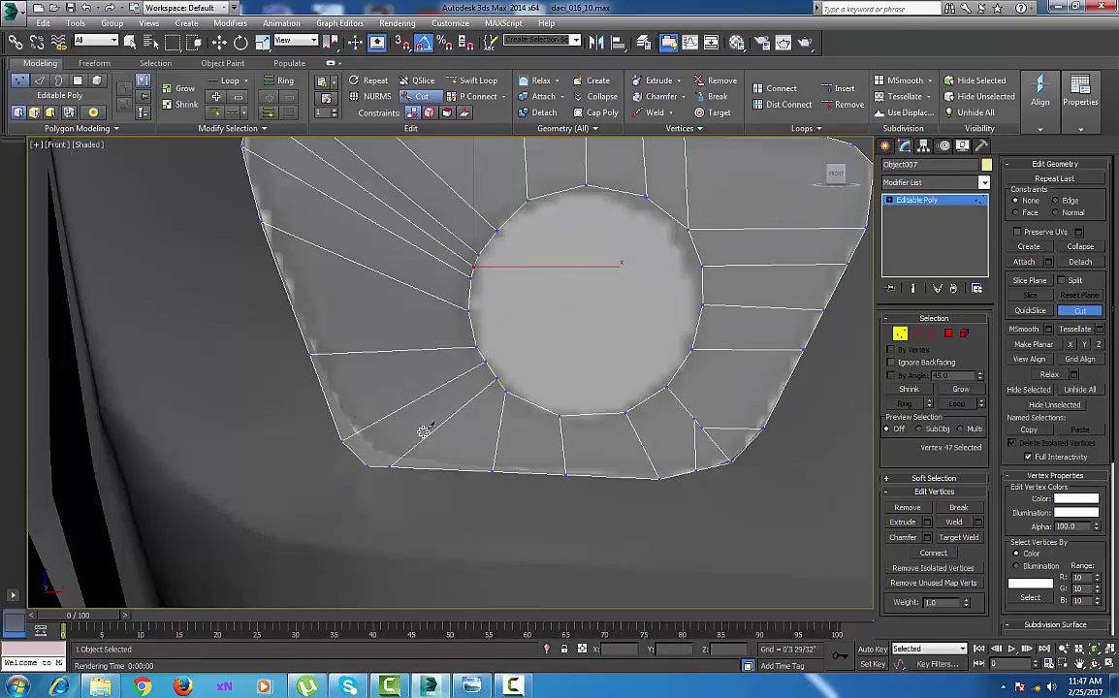
{"action": "left_click", "coordinate": [366, 465]}
{"action": "left_click", "coordinate": [493, 372]}
{"action": "scroll", "coordinate": [518, 397], "scroll_direction": "up", "scroll_amount": 4}
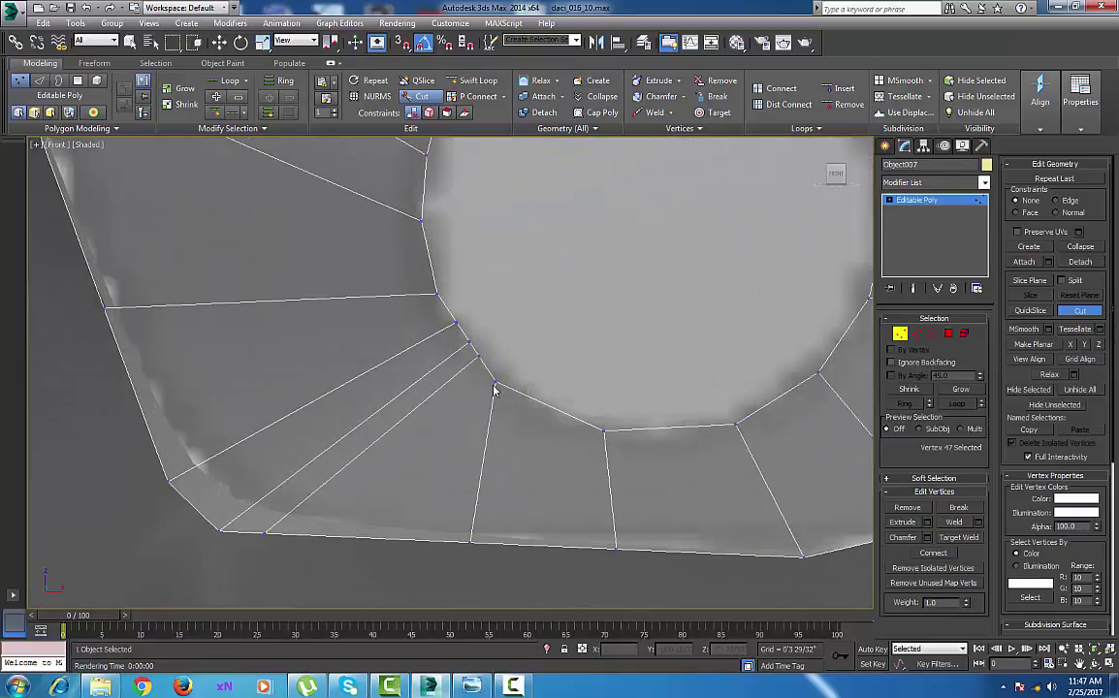
{"action": "right_click", "coordinate": [493, 385]}
Move the vertices on the lower-left rim of the round opening outward to round off its arc.
{"action": "left_click_drag", "start_coordinate": [471, 371], "coordinate": [498, 352]}
{"action": "left_click_drag", "start_coordinate": [526, 310], "coordinate": [524, 323]}
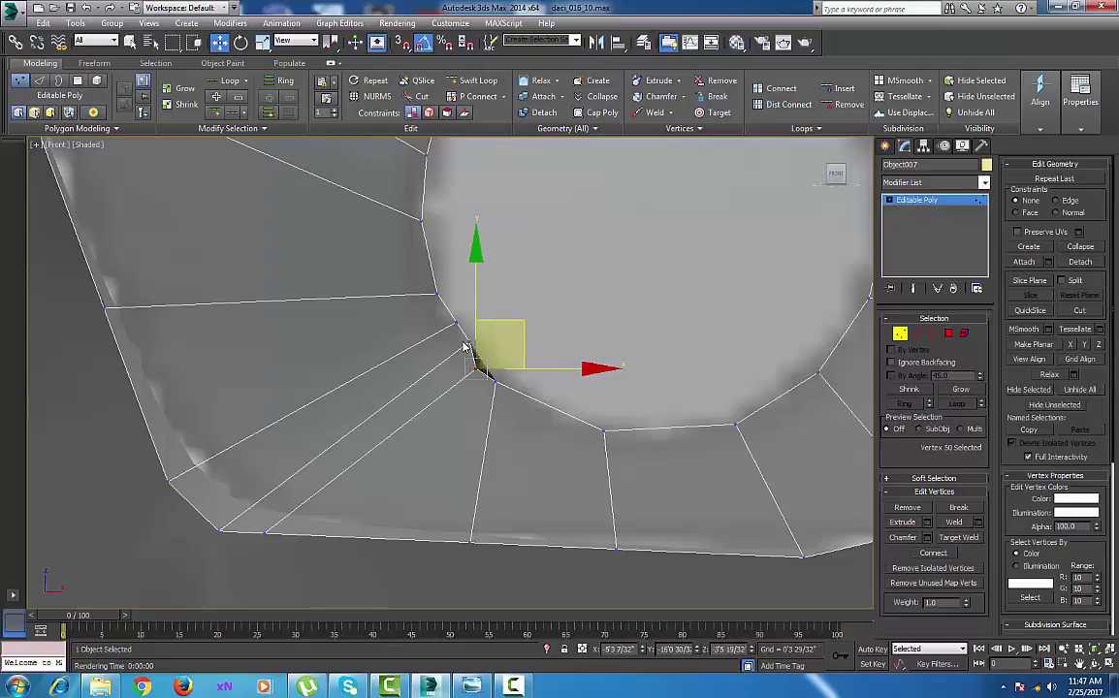
{"action": "left_click_drag", "start_coordinate": [489, 360], "coordinate": [490, 360]}
{"action": "left_click_drag", "start_coordinate": [515, 297], "coordinate": [494, 280]}
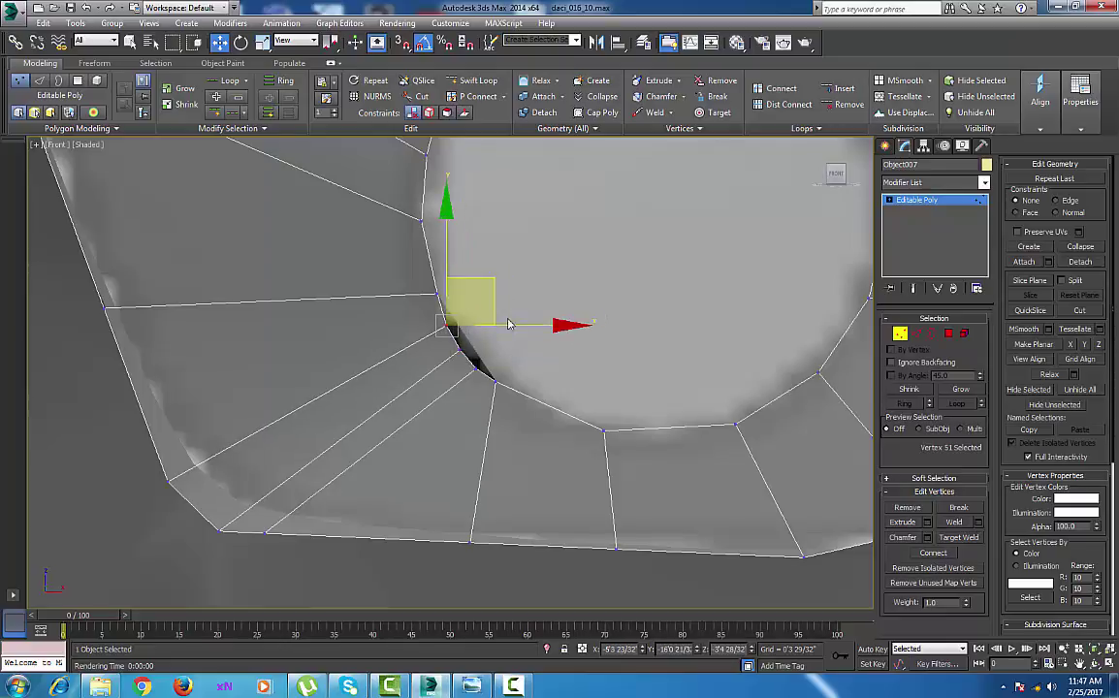
{"action": "left_click", "coordinate": [494, 386]}
{"action": "left_click_drag", "start_coordinate": [542, 333], "coordinate": [545, 343]}
Cut three edges between the upper-right corner vertices of the fog light mesh and the rim of the round opening.
{"action": "scroll", "coordinate": [628, 409], "scroll_direction": "down", "scroll_amount": 5}
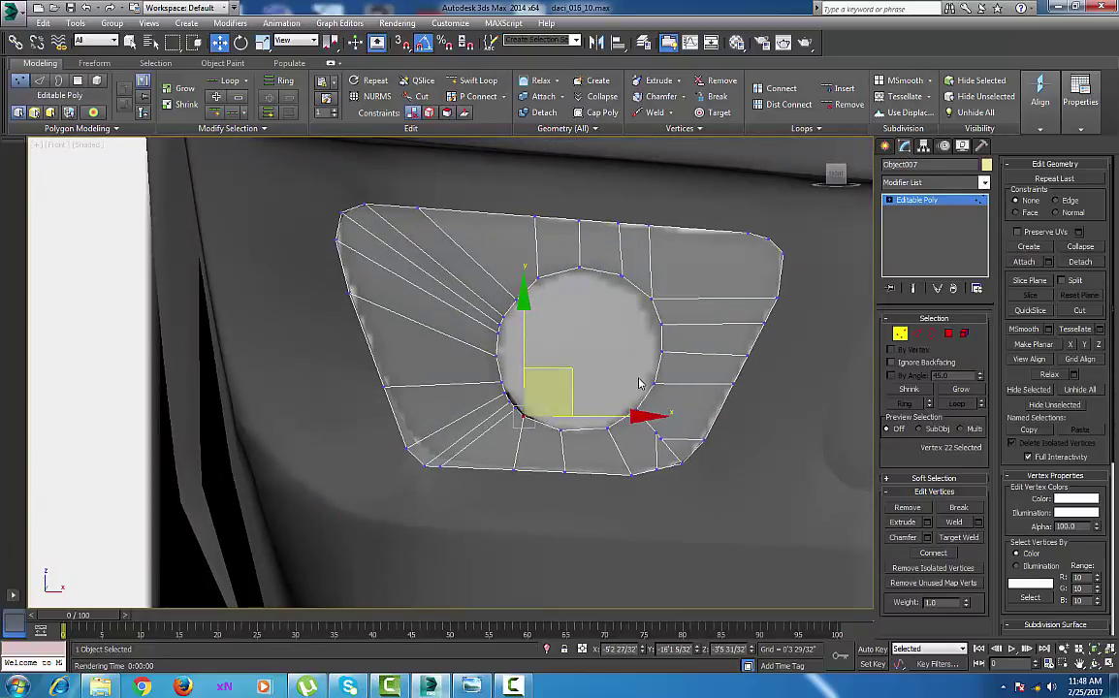
{"action": "right_click", "coordinate": [635, 377]}
{"action": "left_click", "coordinate": [819, 406]}
{"action": "right_click", "coordinate": [752, 249]}
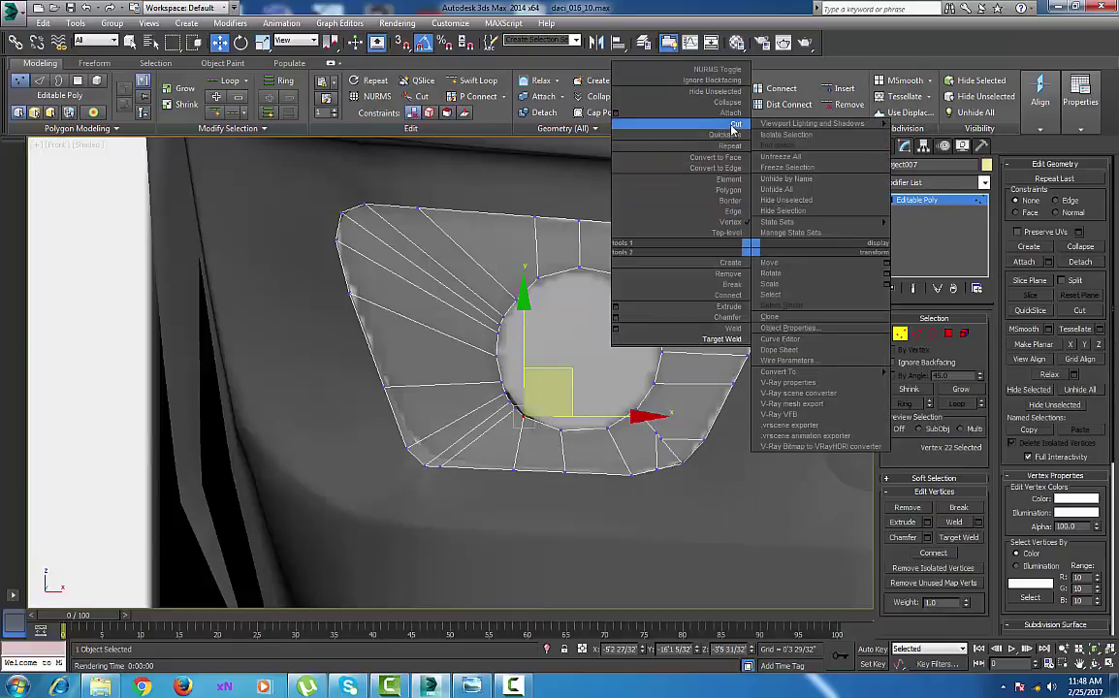
{"action": "left_click", "coordinate": [732, 125]}
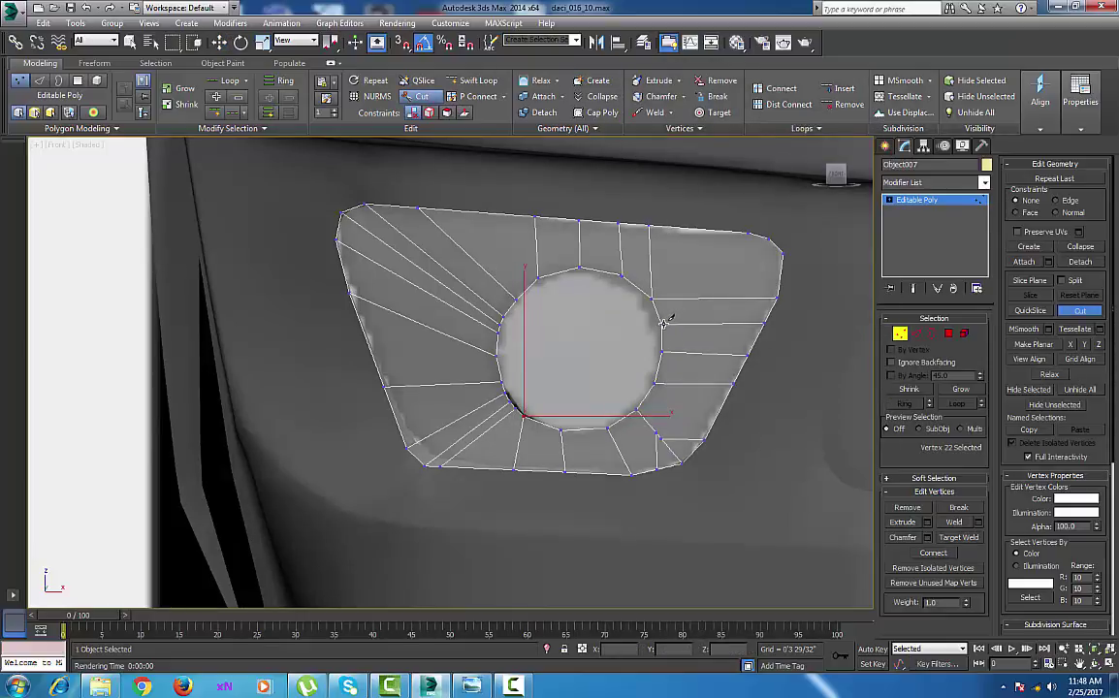
{"action": "left_click", "coordinate": [663, 322]}
{"action": "left_click", "coordinate": [783, 252]}
{"action": "left_click", "coordinate": [653, 298]}
{"action": "left_click", "coordinate": [748, 234]}
{"action": "right_click", "coordinate": [748, 234]}
{"action": "left_click", "coordinate": [769, 240]}
{"action": "left_click", "coordinate": [657, 310]}
{"action": "right_click", "coordinate": [656, 310]}
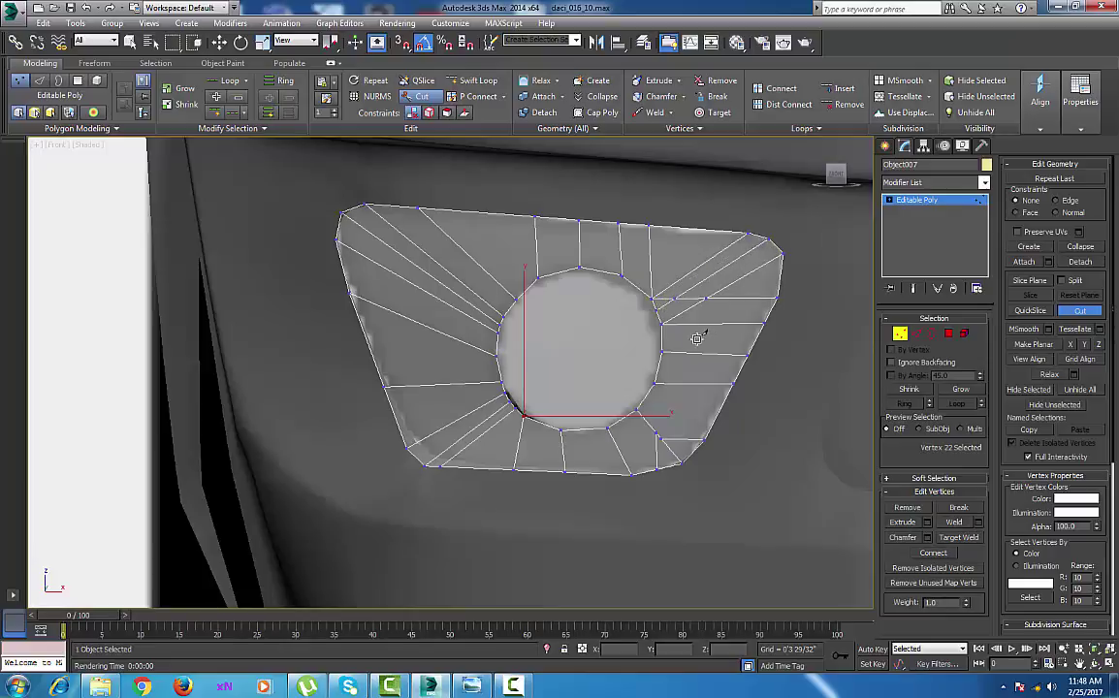
Remove the three collinear segments of the old horizontal edge crossing the new cuts in the upper-right corner.
{"action": "middle_click_drag", "start_coordinate": [682, 339], "coordinate": [679, 340]}
{"action": "right_click", "coordinate": [679, 339]}
{"action": "key", "text": "2"}
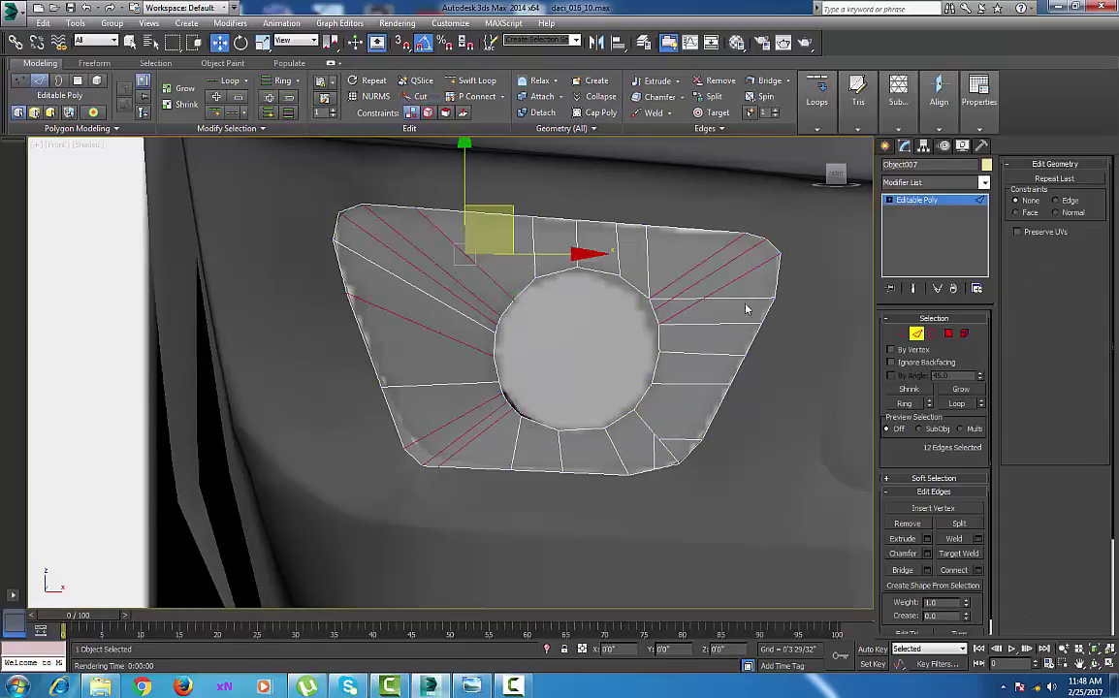
{"action": "left_click", "coordinate": [746, 300]}
{"action": "left_click", "coordinate": [683, 301], "text": "ctrl"}
{"action": "left_click", "coordinate": [666, 301], "text": "ctrl"}
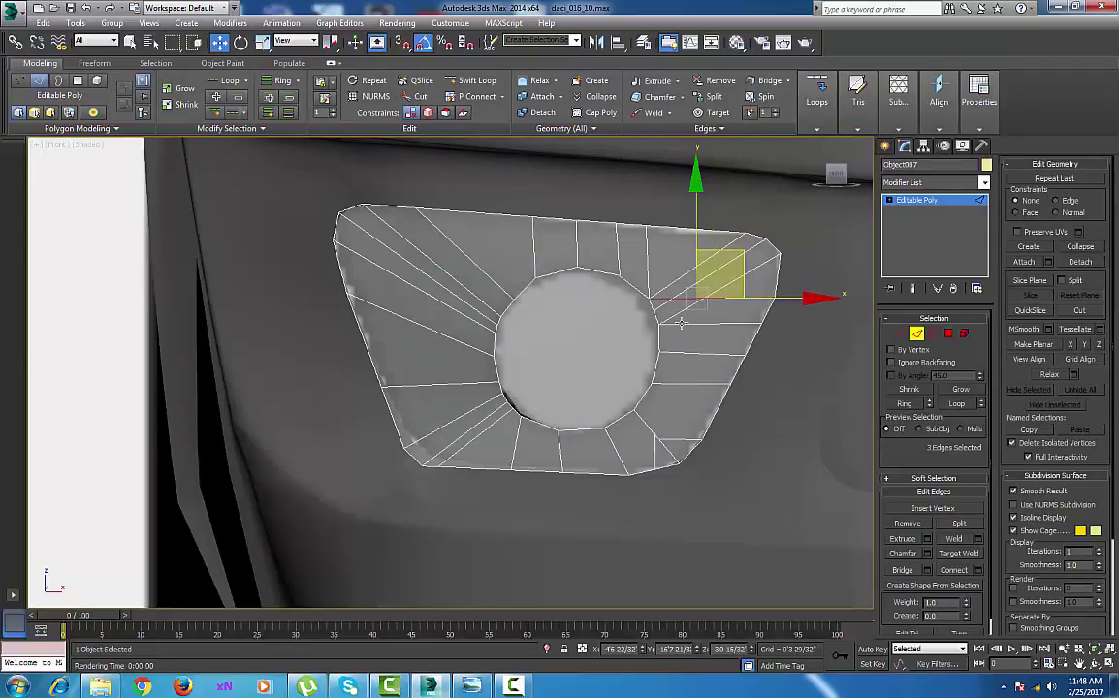
{"action": "key", "text": "BackSpace"}
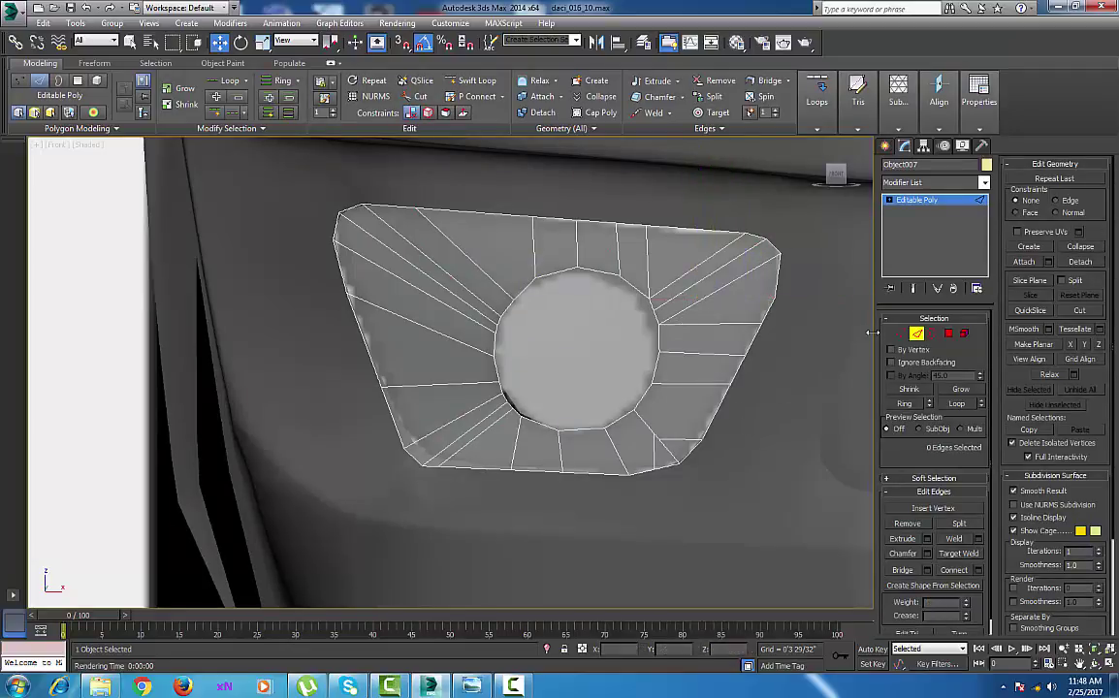
Connect the outline vertex below the upper-right corner to the nearest rim vertex, and remove the two stray vertices on the new cuts.
{"action": "key", "text": "1"}
{"action": "left_click", "coordinate": [773, 296]}
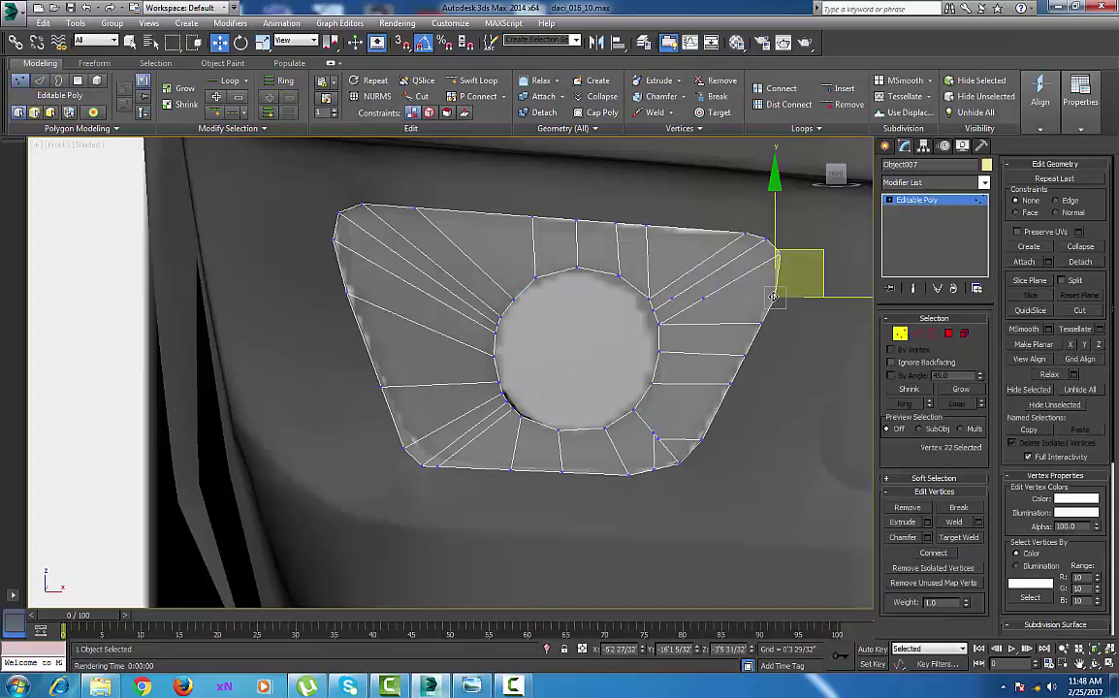
{"action": "left_click", "coordinate": [658, 324], "text": "ctrl"}
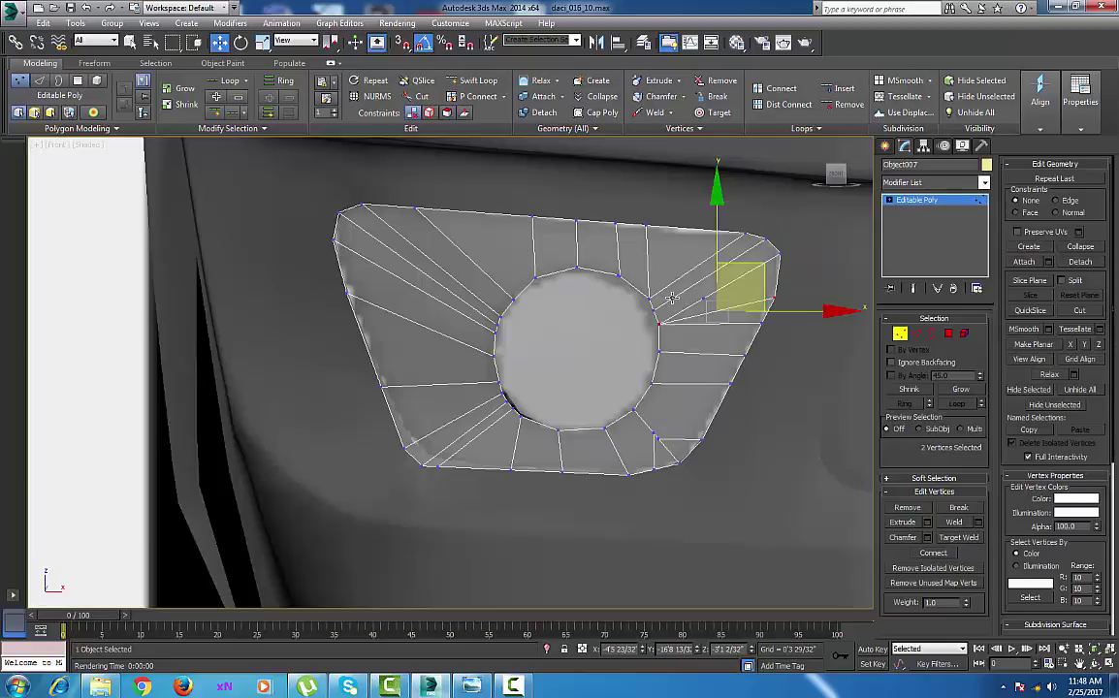
{"action": "left_click", "coordinate": [678, 298]}
{"action": "left_click", "coordinate": [703, 296], "text": "ctrl"}
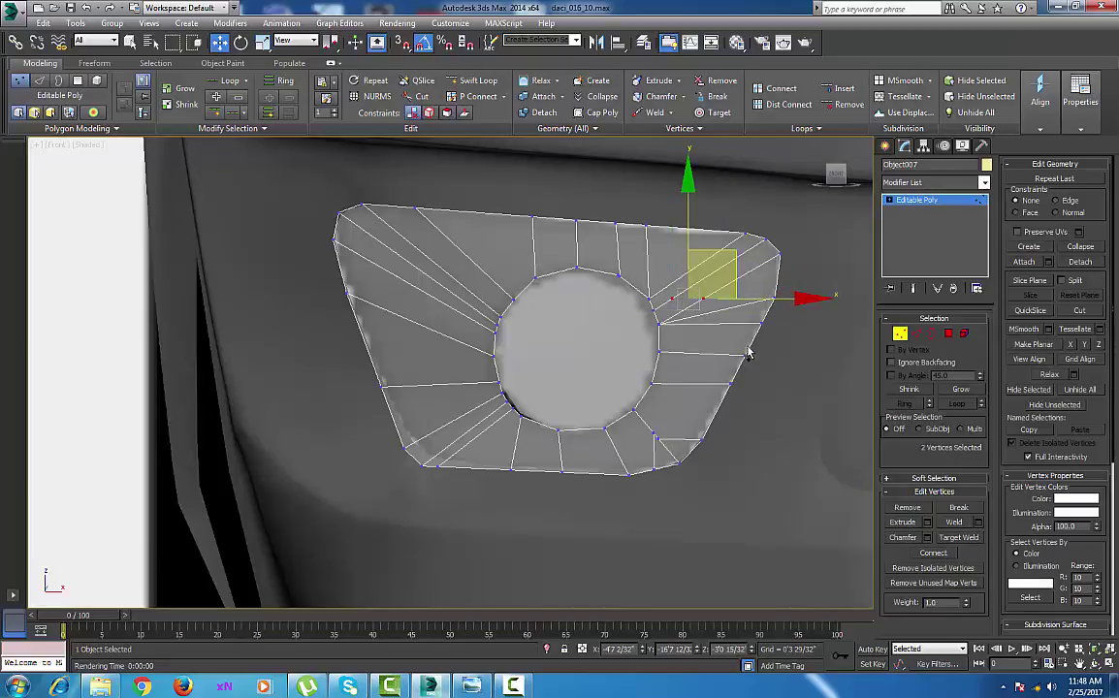
{"action": "key", "text": "BackSpace"}
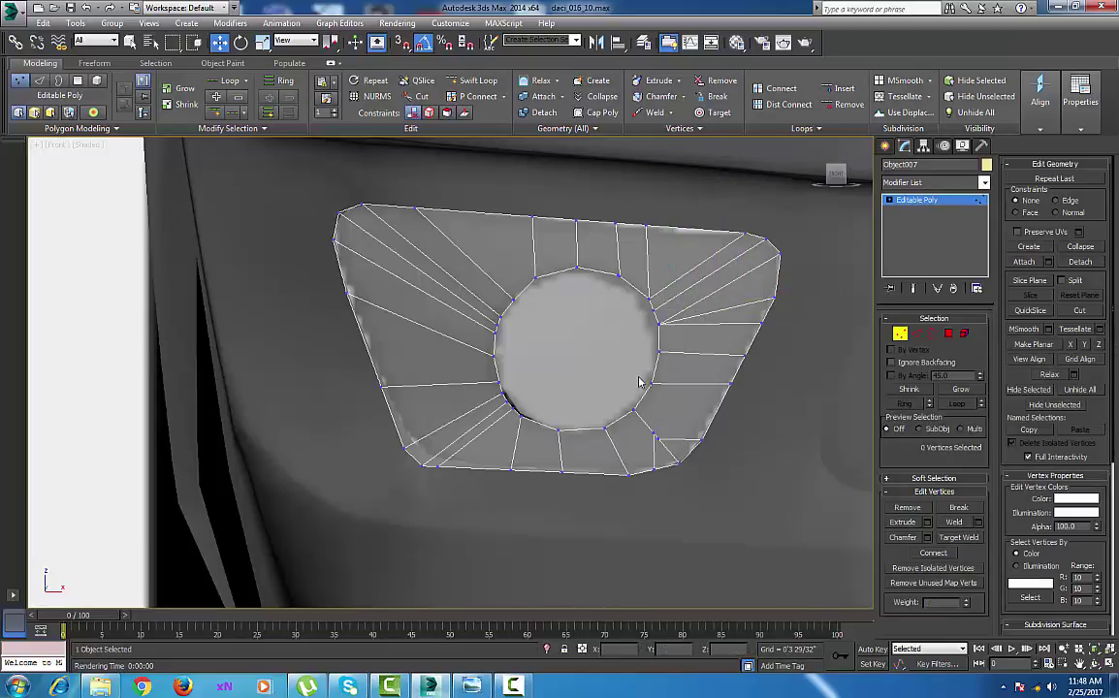
Move the border of the round opening forward along Y to about -16'7".
{"action": "scroll", "coordinate": [644, 384], "scroll_direction": "down", "scroll_amount": 5}
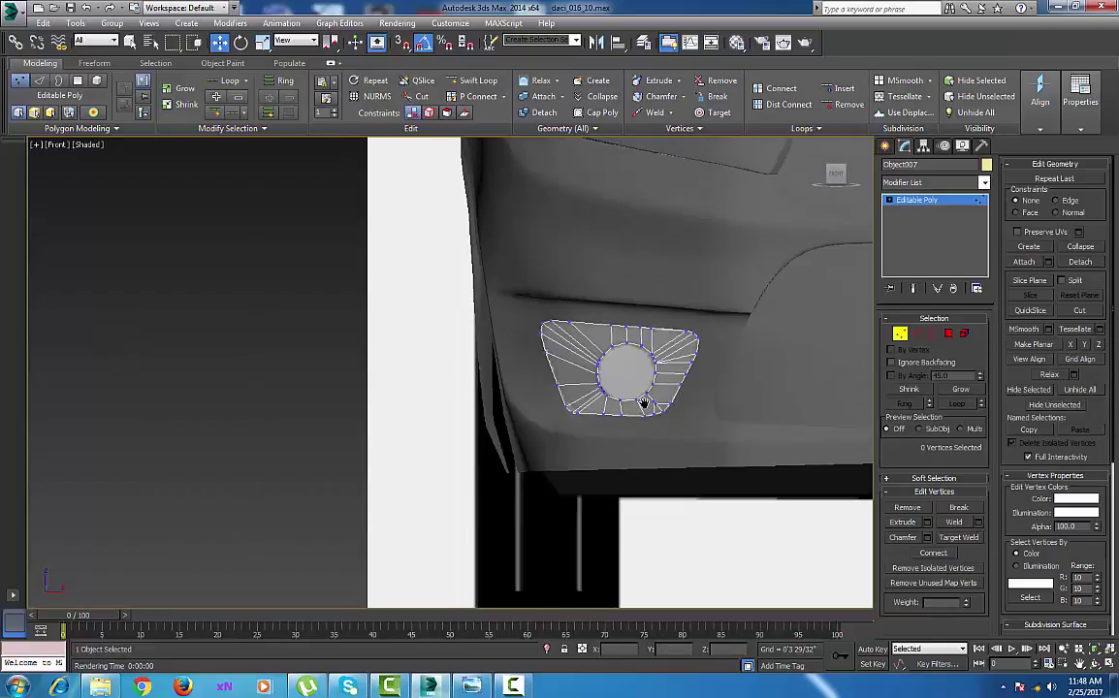
{"action": "left_click", "coordinate": [933, 334]}
{"action": "left_click", "coordinate": [656, 374]}
{"action": "left_click", "coordinate": [655, 375]}
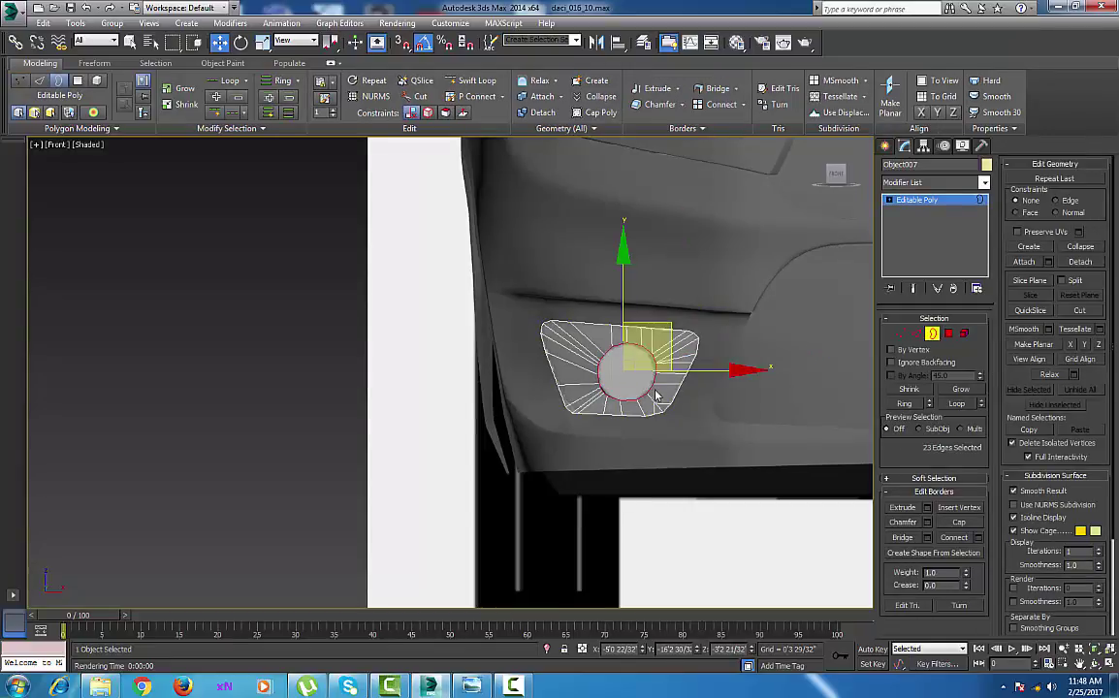
{"action": "middle_click_drag", "start_coordinate": [621, 399], "coordinate": [656, 422]}
{"action": "scroll", "coordinate": [629, 403], "scroll_direction": "down", "scroll_amount": 3}
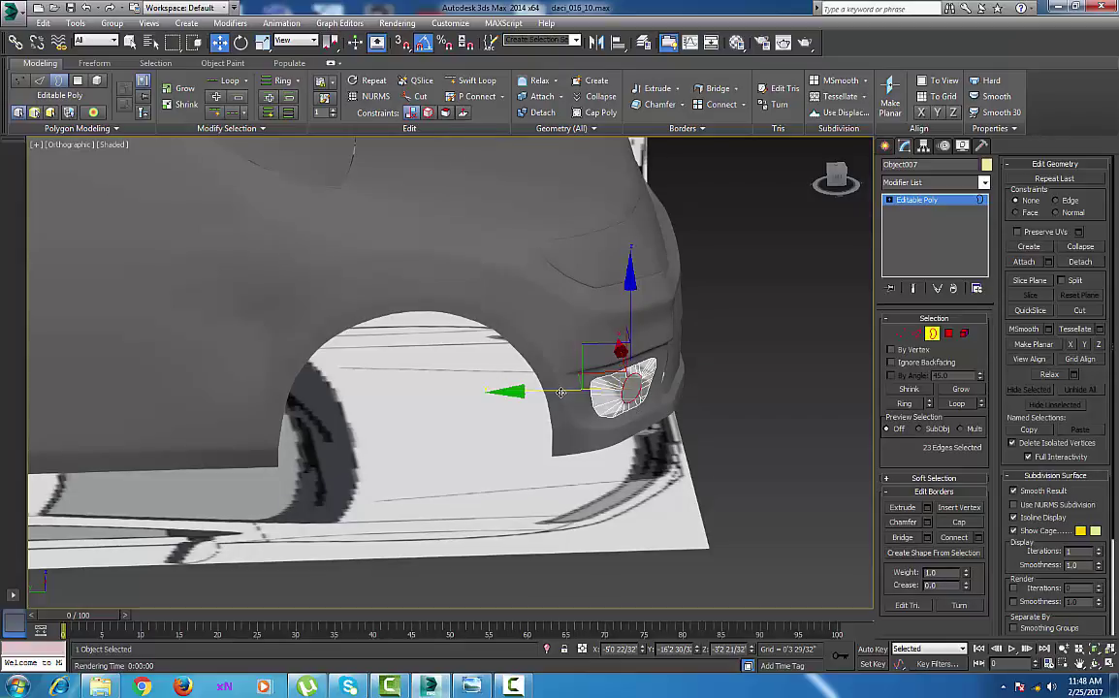
{"action": "left_click_drag", "start_coordinate": [563, 391], "coordinate": [586, 395]}
{"action": "middle_click_drag", "start_coordinate": [727, 421], "coordinate": [593, 393], "text": "alt"}
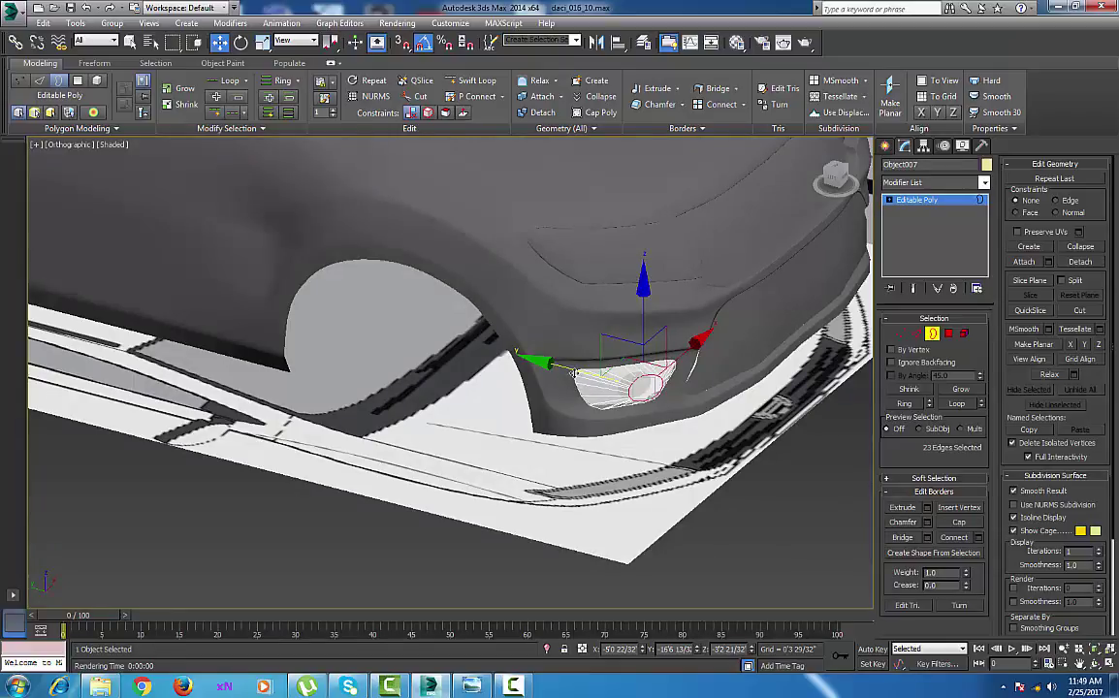
{"action": "left_click_drag", "start_coordinate": [574, 374], "coordinate": [578, 373]}
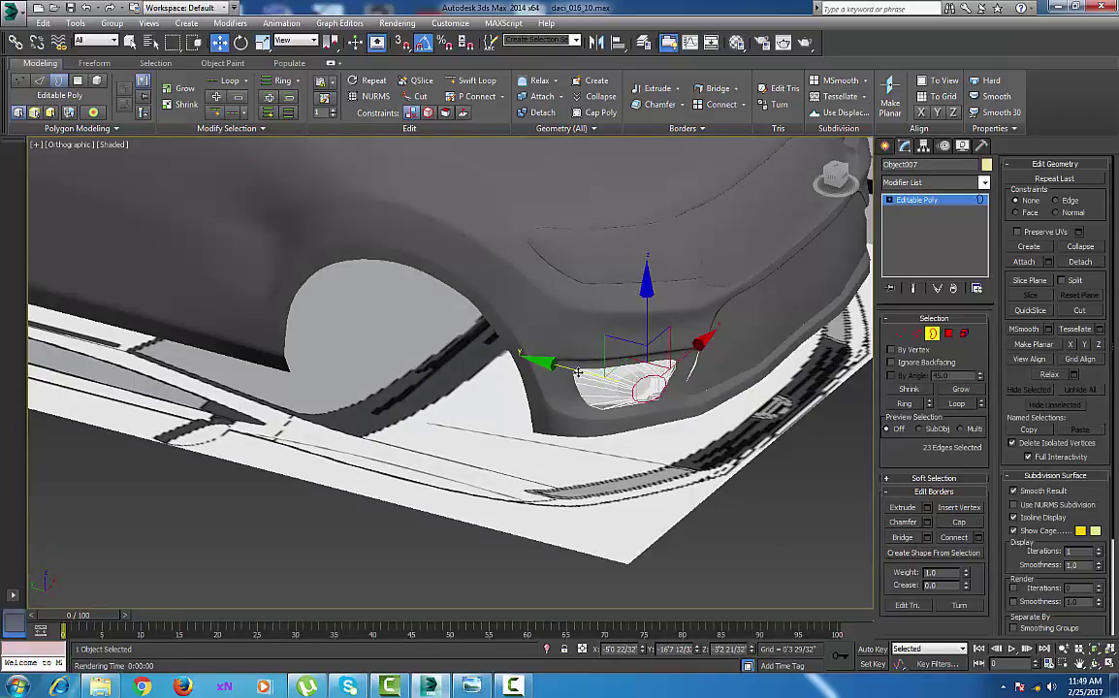
Rotate the border of the round opening slightly about the Z axis.
{"action": "key", "text": "e"}
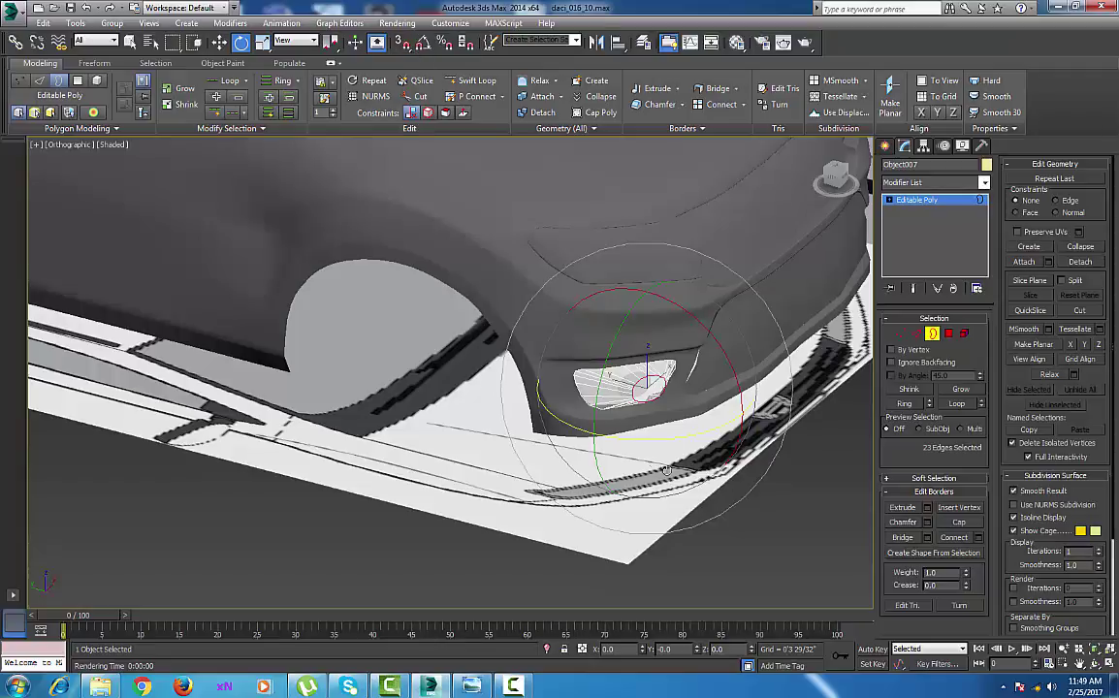
{"action": "left_click_drag", "start_coordinate": [642, 442], "coordinate": [665, 443]}
{"action": "middle_click_drag", "start_coordinate": [665, 446], "coordinate": [659, 450], "text": "alt"}
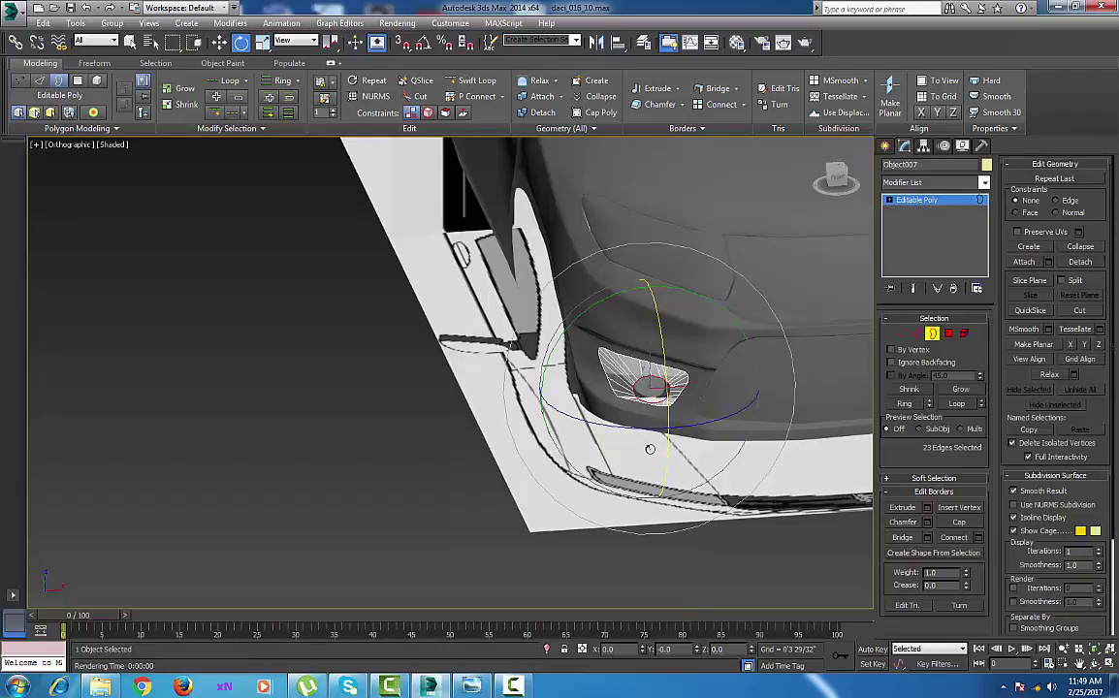
{"action": "middle_click_drag", "start_coordinate": [649, 449], "coordinate": [689, 456], "text": "alt"}
Preview the fog light mesh with NURMS smoothing in a test render, and turn the smoothing back off.
{"action": "right_click", "coordinate": [622, 389]}
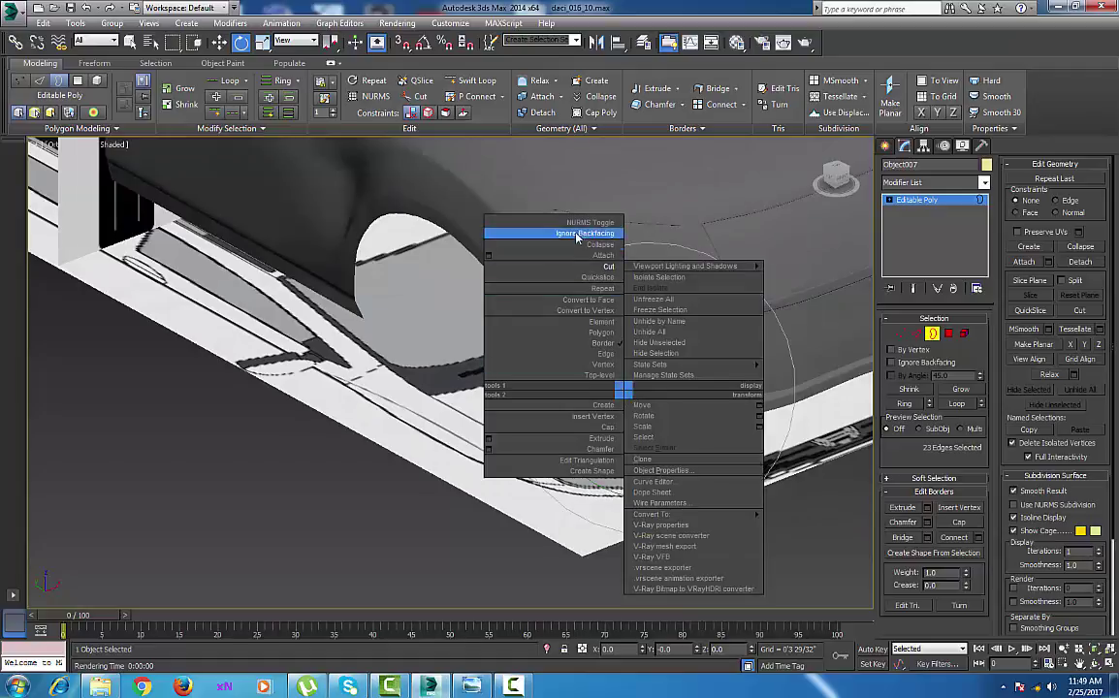
{"action": "left_click", "coordinate": [529, 210]}
{"action": "middle_click_drag", "start_coordinate": [645, 482], "coordinate": [635, 485], "text": "alt"}
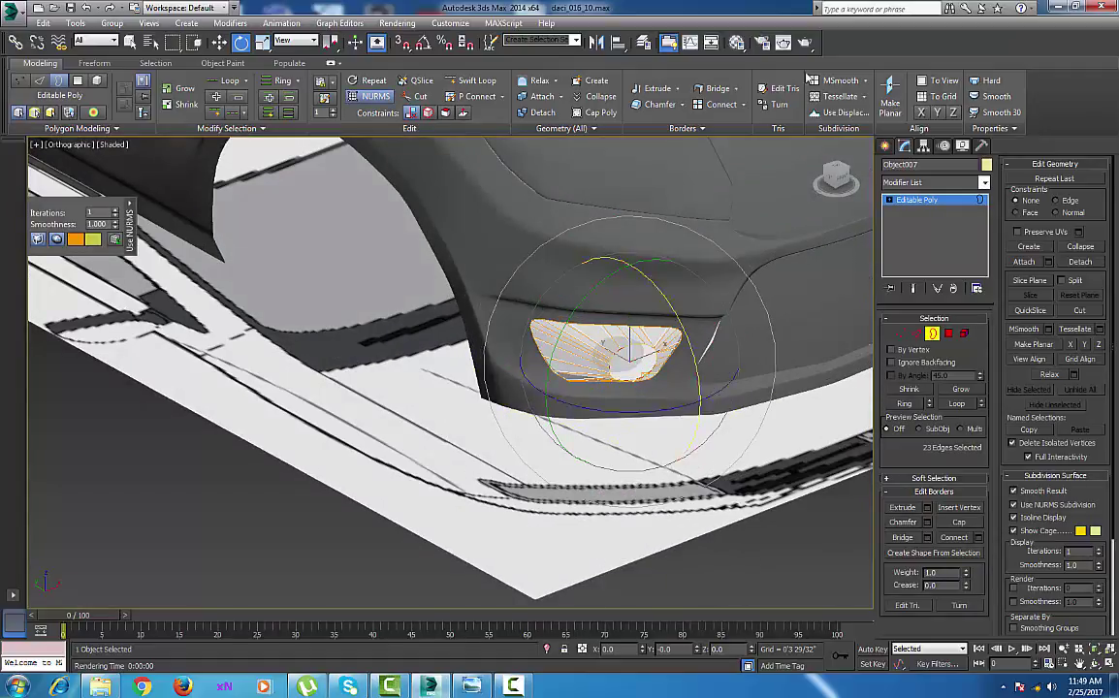
{"action": "left_click", "coordinate": [805, 42]}
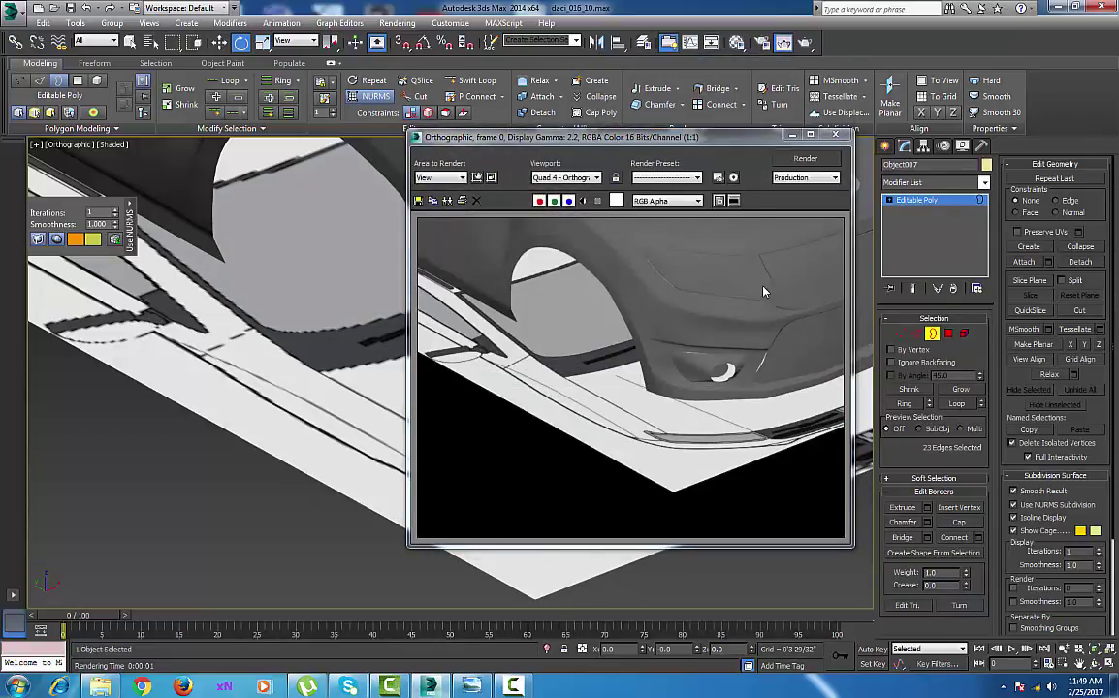
{"action": "left_click", "coordinate": [838, 135]}
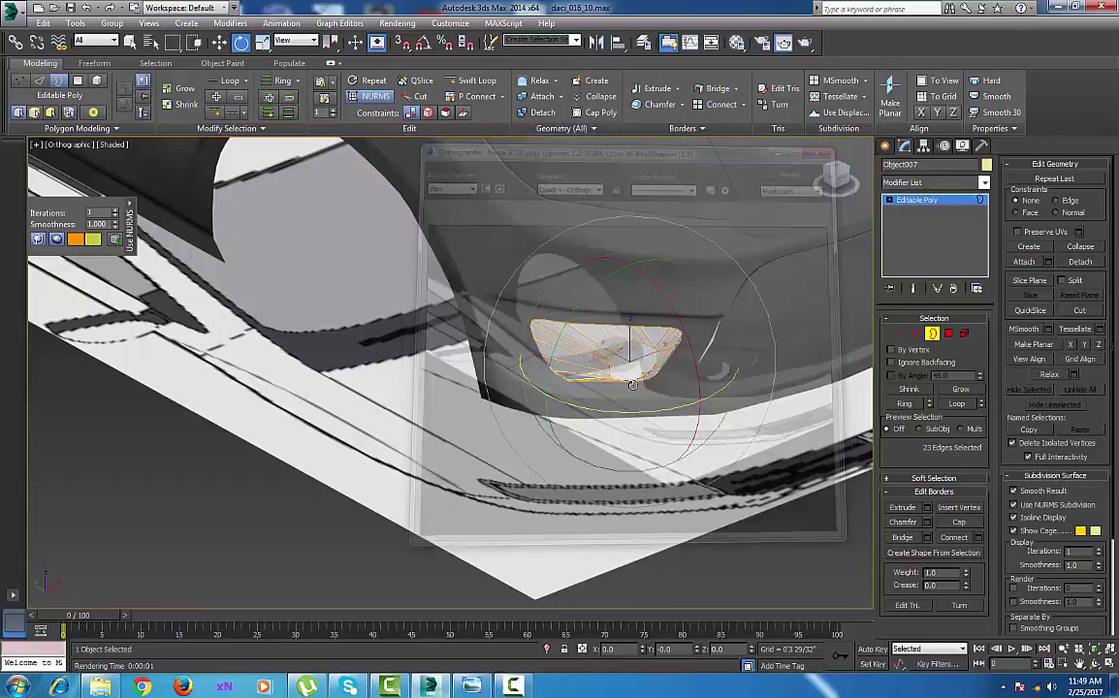
{"action": "middle_click_drag", "start_coordinate": [642, 389], "coordinate": [673, 345]}
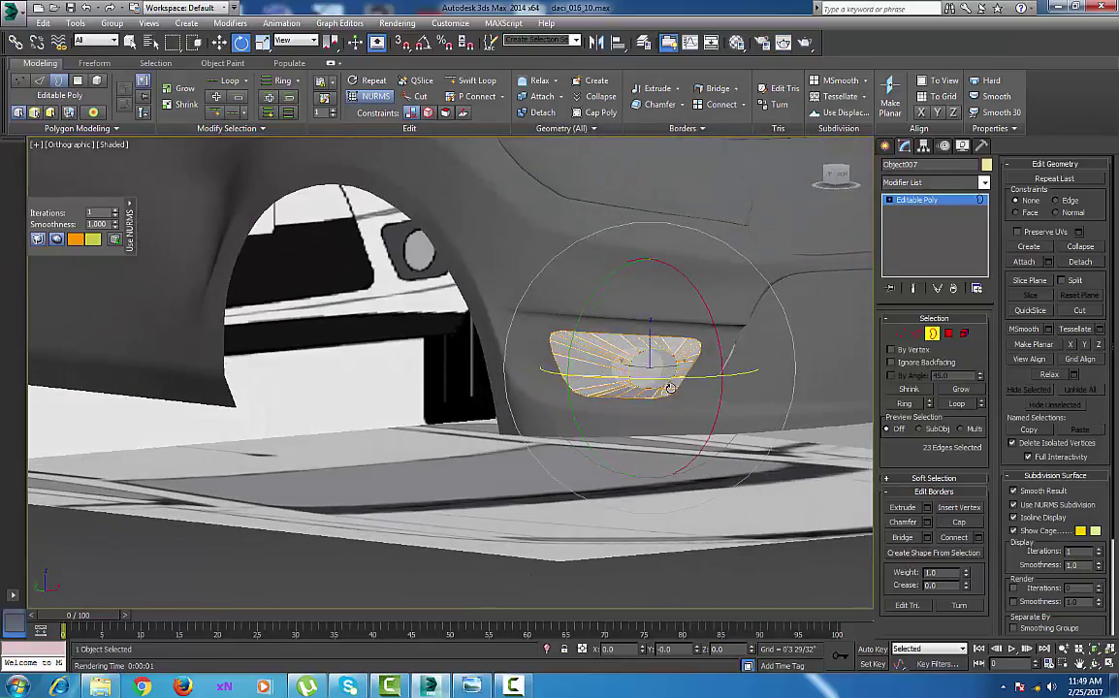
{"action": "scroll", "coordinate": [674, 395], "scroll_direction": "up", "scroll_amount": 4}
{"action": "scroll", "coordinate": [678, 404], "scroll_direction": "up", "scroll_amount": 5}
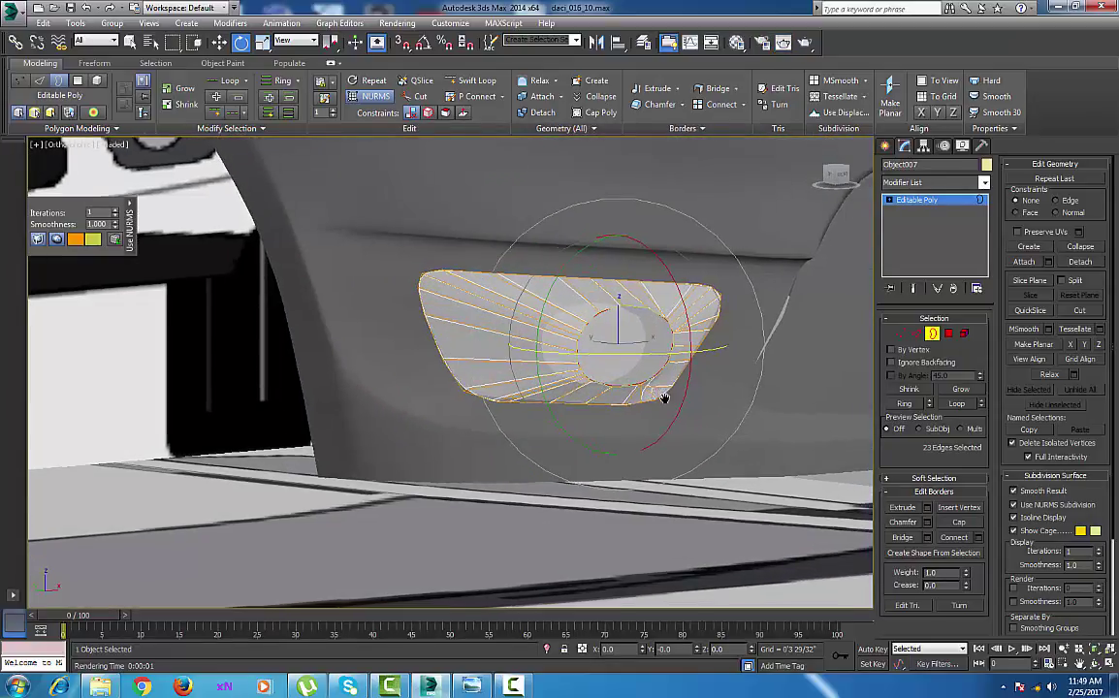
{"action": "right_click", "coordinate": [648, 393]}
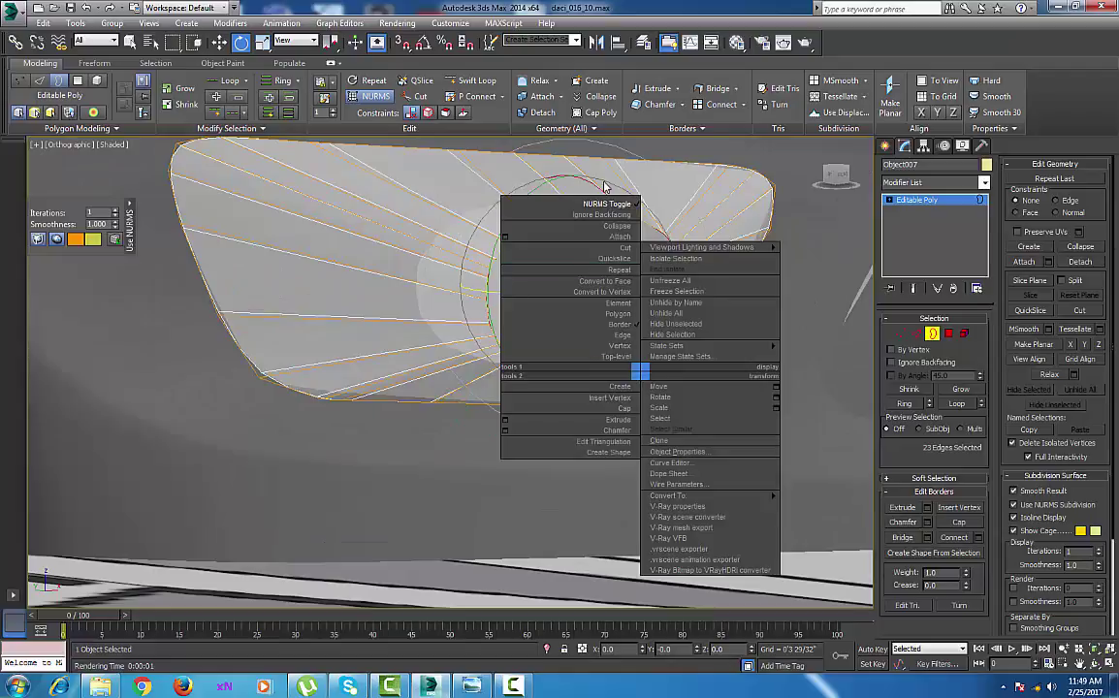
{"action": "left_click", "coordinate": [551, 190]}
Cut three edges from the lower-right corner vertices of the fog light mesh to the rim of the round opening.
{"action": "scroll", "coordinate": [640, 390], "scroll_direction": "up", "scroll_amount": 4}
{"action": "scroll", "coordinate": [620, 378], "scroll_direction": "up", "scroll_amount": 4}
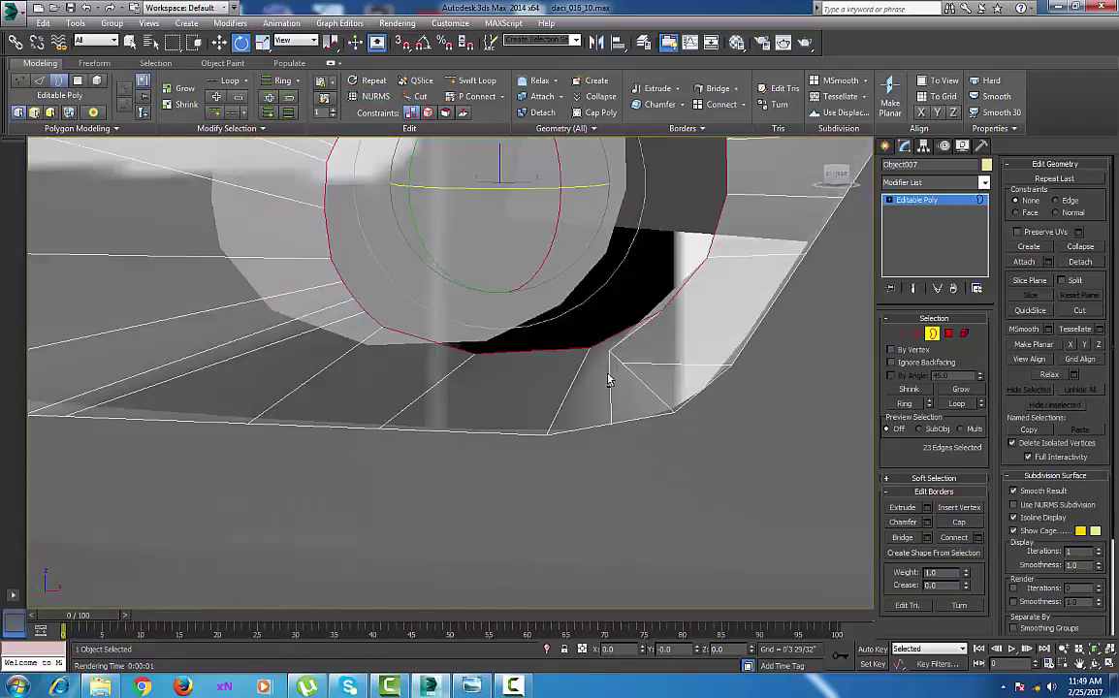
{"action": "scroll", "coordinate": [602, 380], "scroll_direction": "up", "scroll_amount": 2}
{"action": "middle_click_drag", "start_coordinate": [602, 380], "coordinate": [592, 383]}
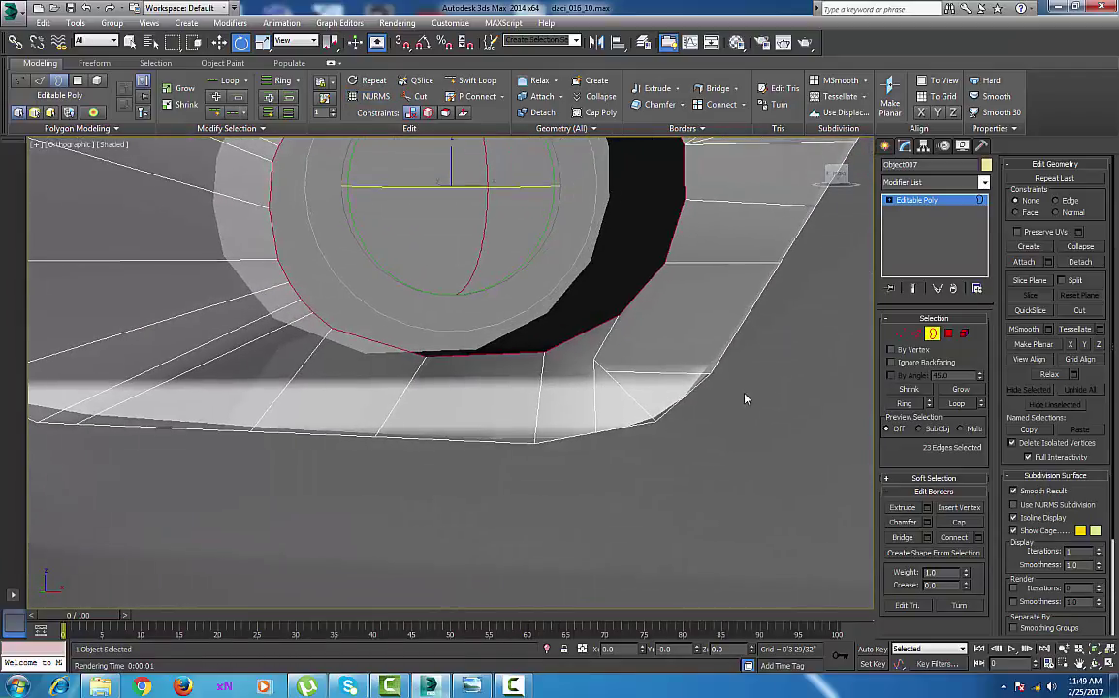
{"action": "left_click", "coordinate": [902, 332]}
{"action": "right_click", "coordinate": [683, 343]}
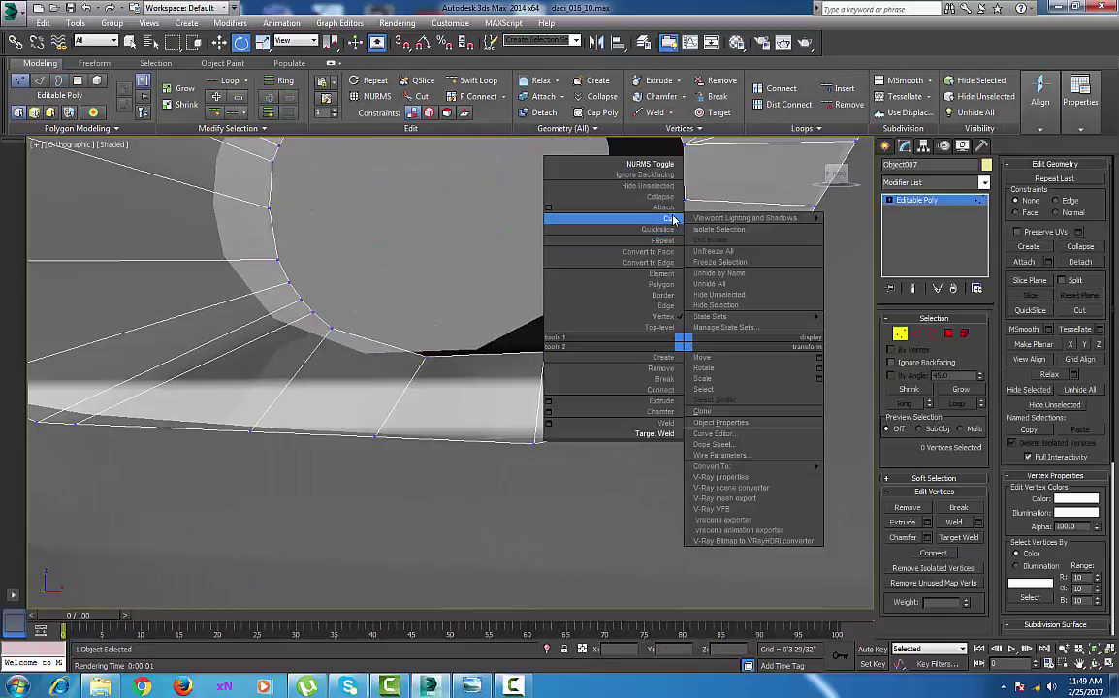
{"action": "left_click", "coordinate": [673, 219]}
{"action": "left_click", "coordinate": [711, 375]}
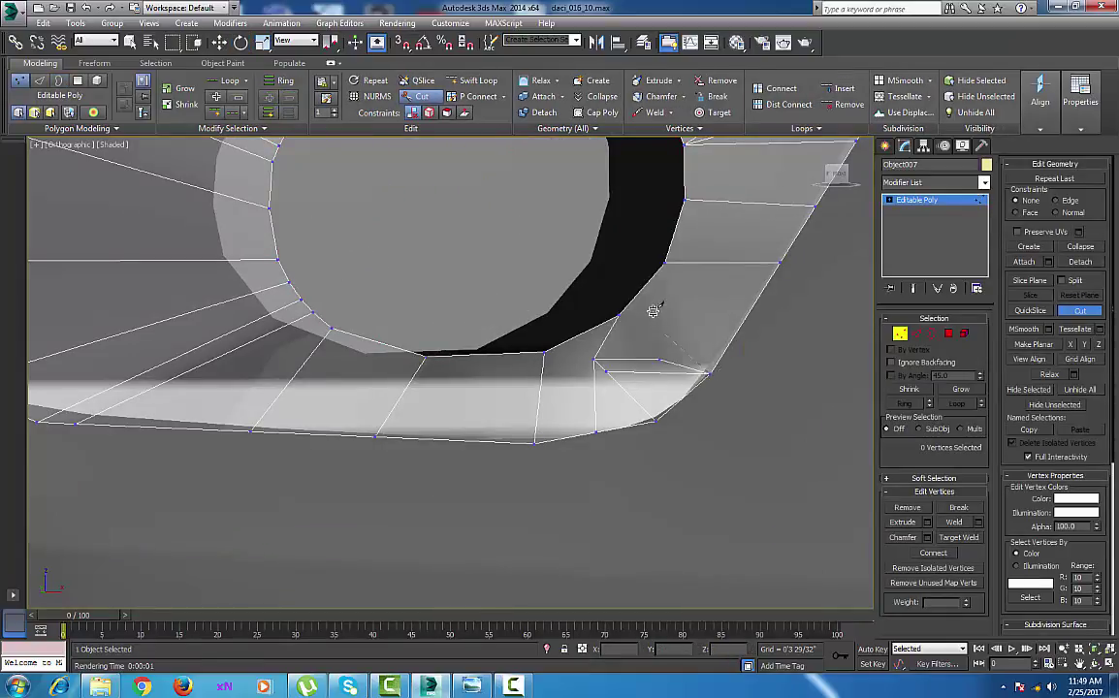
{"action": "left_click", "coordinate": [638, 294]}
{"action": "right_click", "coordinate": [638, 294]}
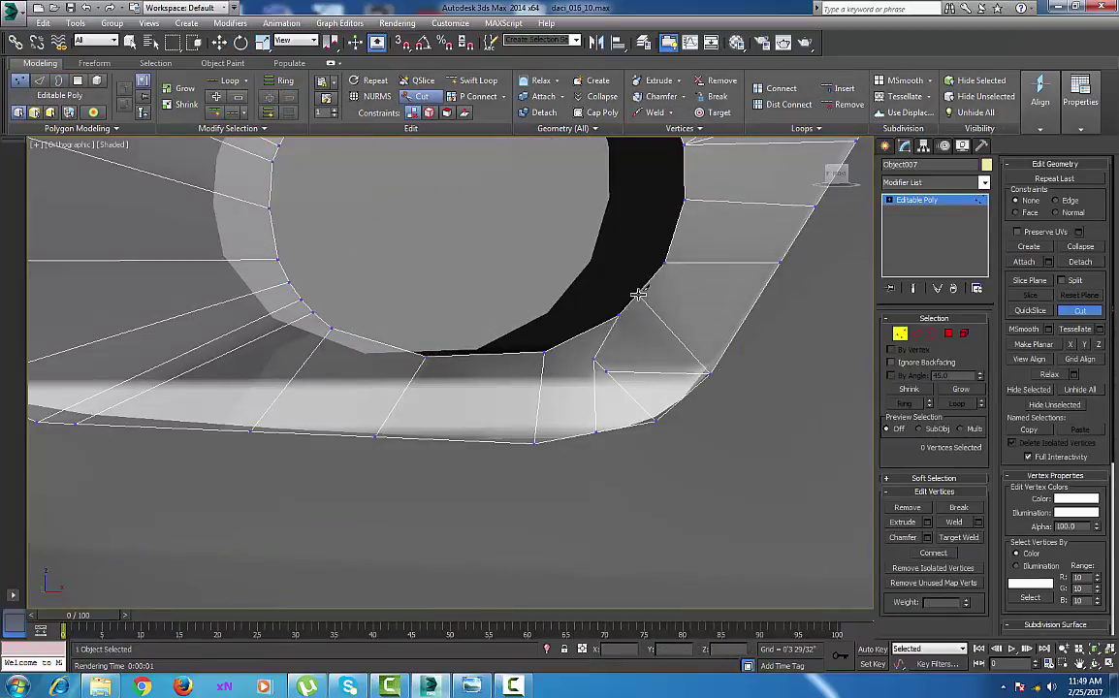
{"action": "left_click", "coordinate": [657, 420]}
{"action": "left_click", "coordinate": [620, 315]}
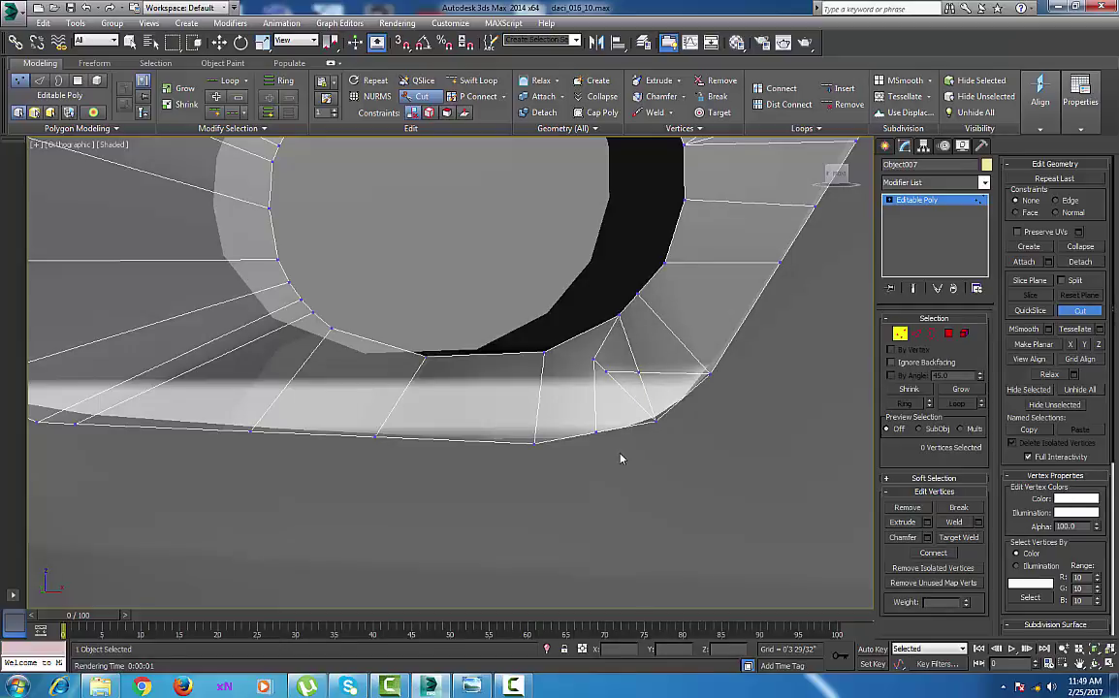
{"action": "left_click", "coordinate": [596, 433]}
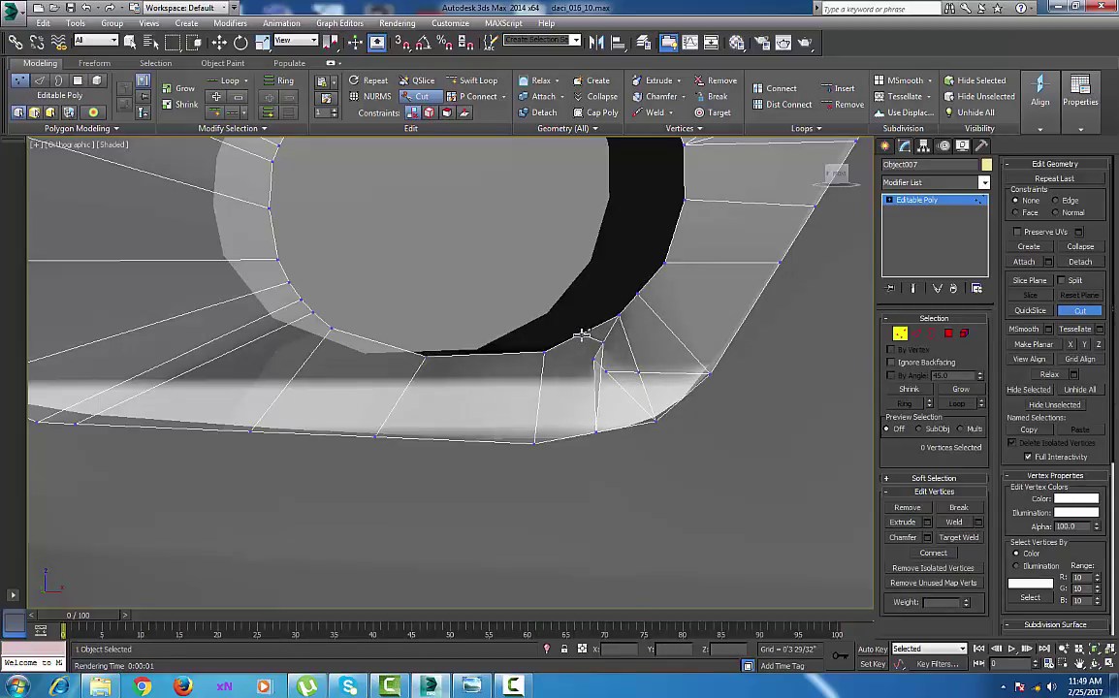
{"action": "left_click", "coordinate": [582, 335]}
{"action": "right_click", "coordinate": [582, 334]}
{"action": "right_click", "coordinate": [622, 426]}
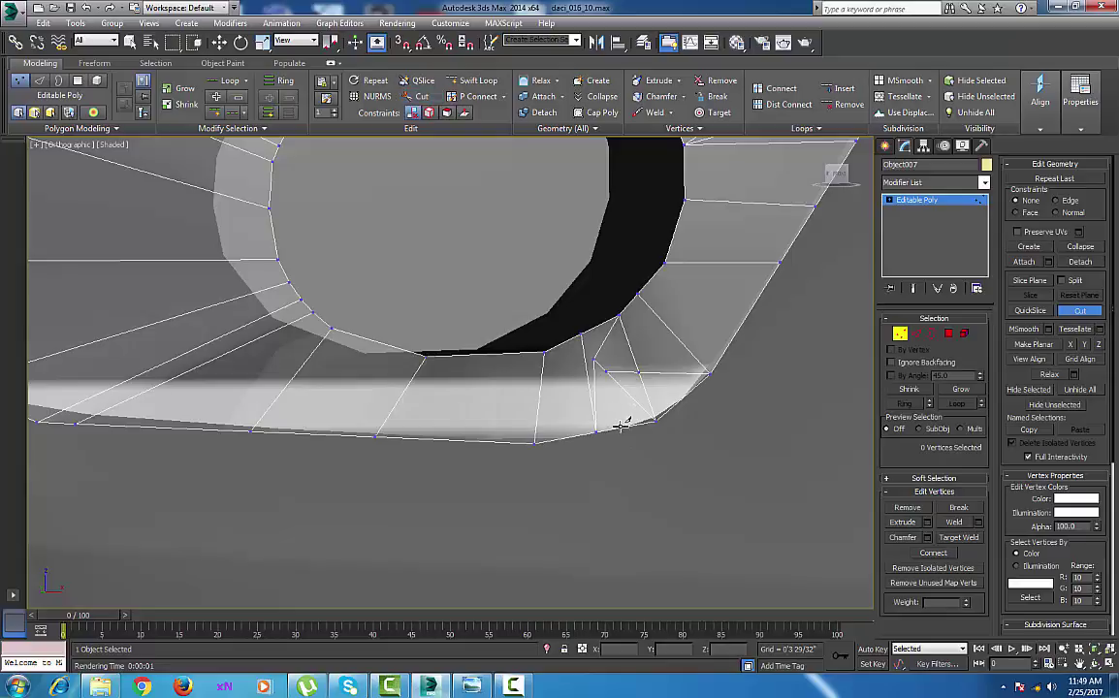
Remove the stray edges between the two radial edges at the lower-right corner of the fog light mesh.
{"action": "key", "text": "2"}
{"action": "left_click", "coordinate": [625, 375], "text": "ctrl"}
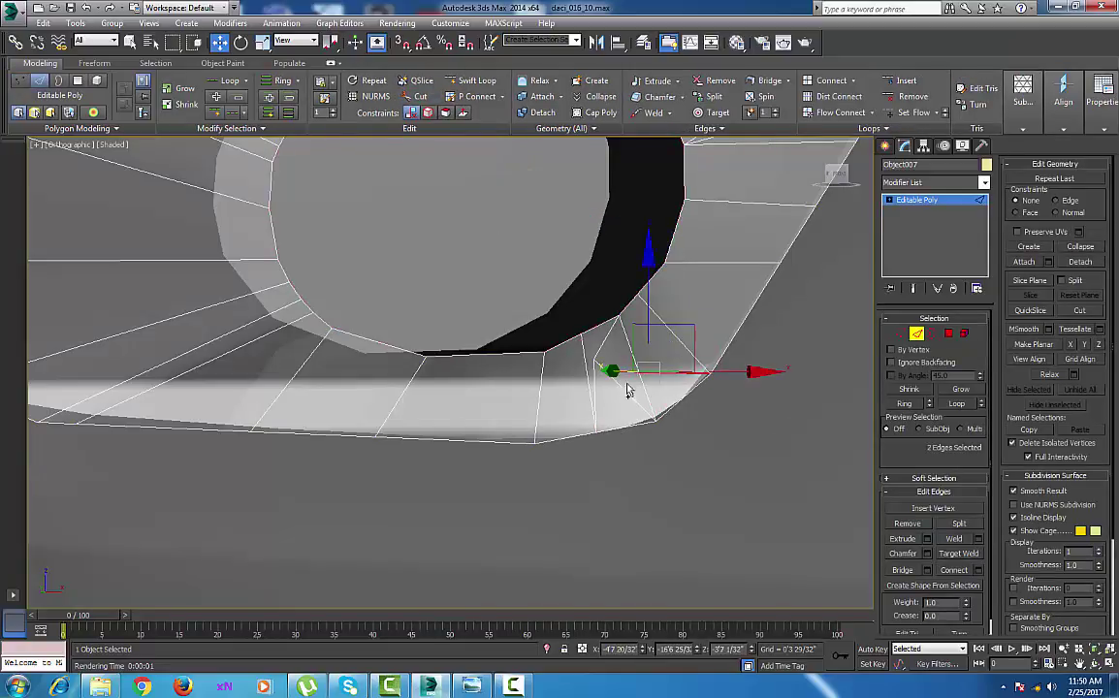
{"action": "left_click", "coordinate": [625, 390], "text": "ctrl"}
{"action": "left_click", "coordinate": [595, 379], "text": "ctrl"}
{"action": "left_click", "coordinate": [601, 349], "text": "ctrl"}
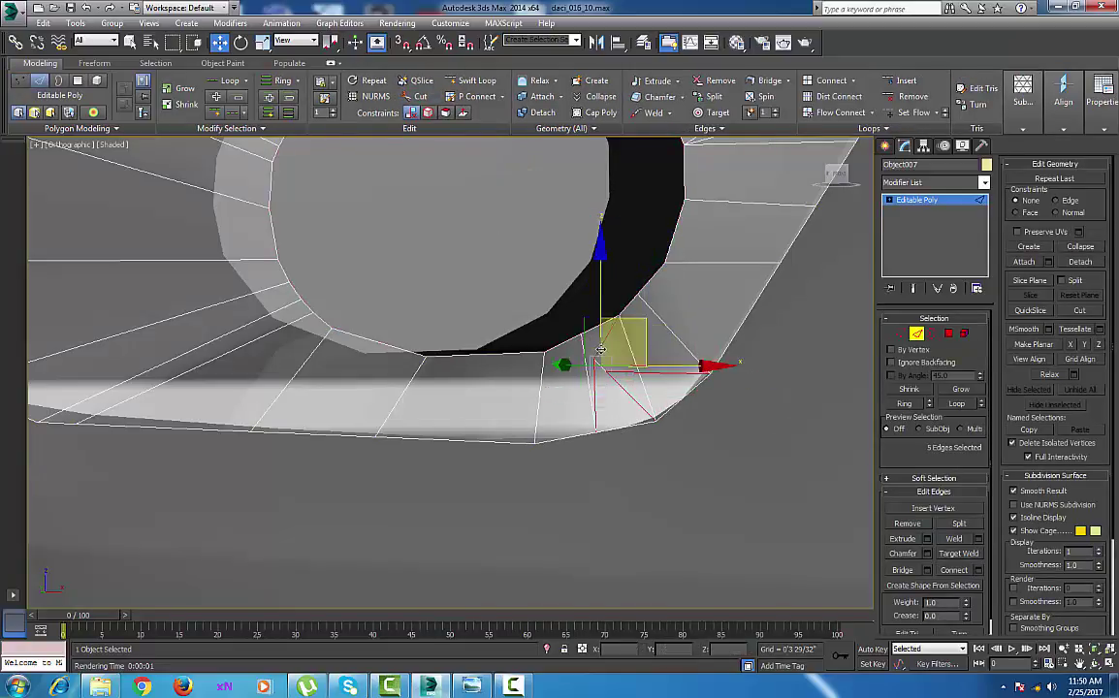
{"action": "key", "text": "BackSpace"}
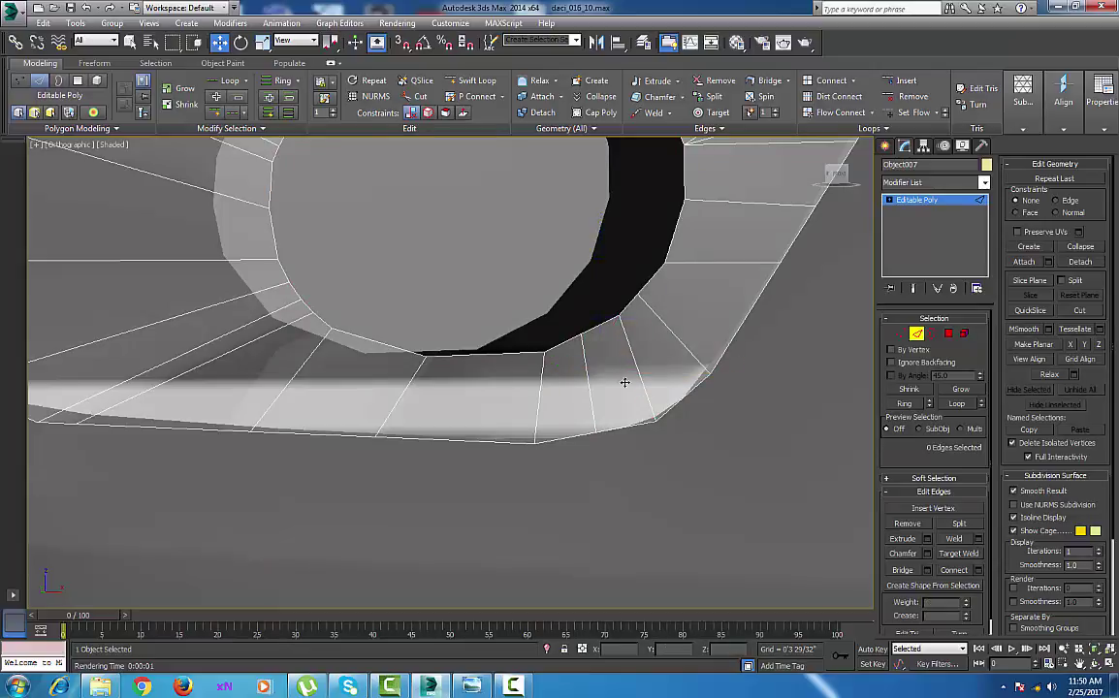
{"action": "scroll", "coordinate": [666, 392], "scroll_direction": "down", "scroll_amount": 5}
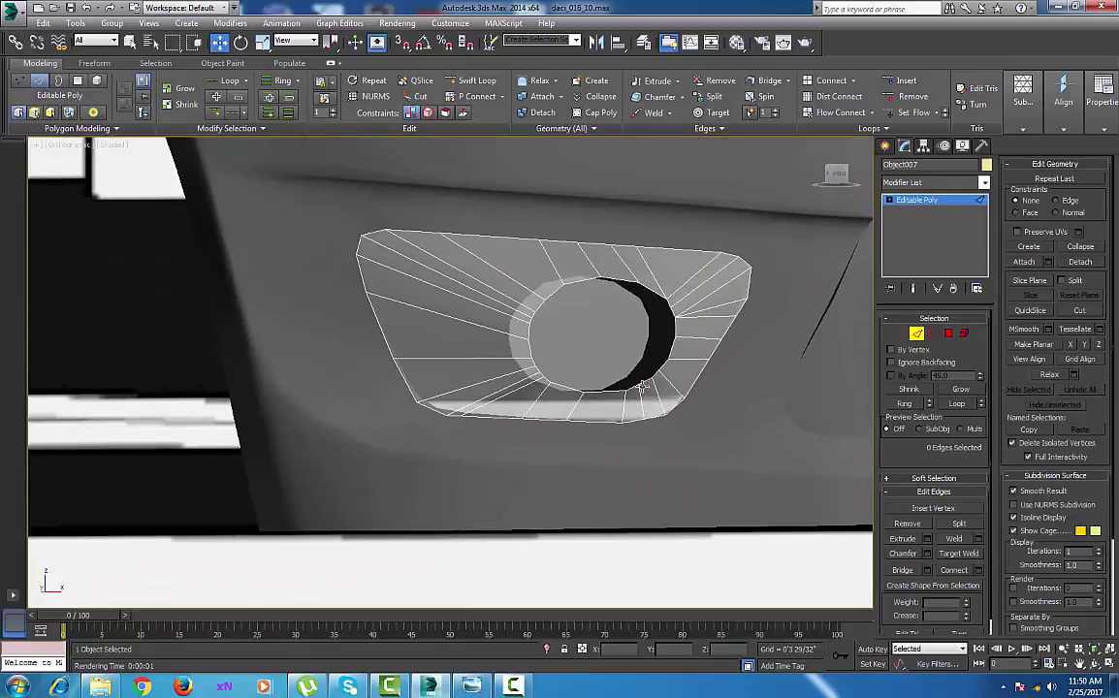
{"action": "middle_click_drag", "start_coordinate": [643, 383], "coordinate": [659, 417], "text": "alt"}
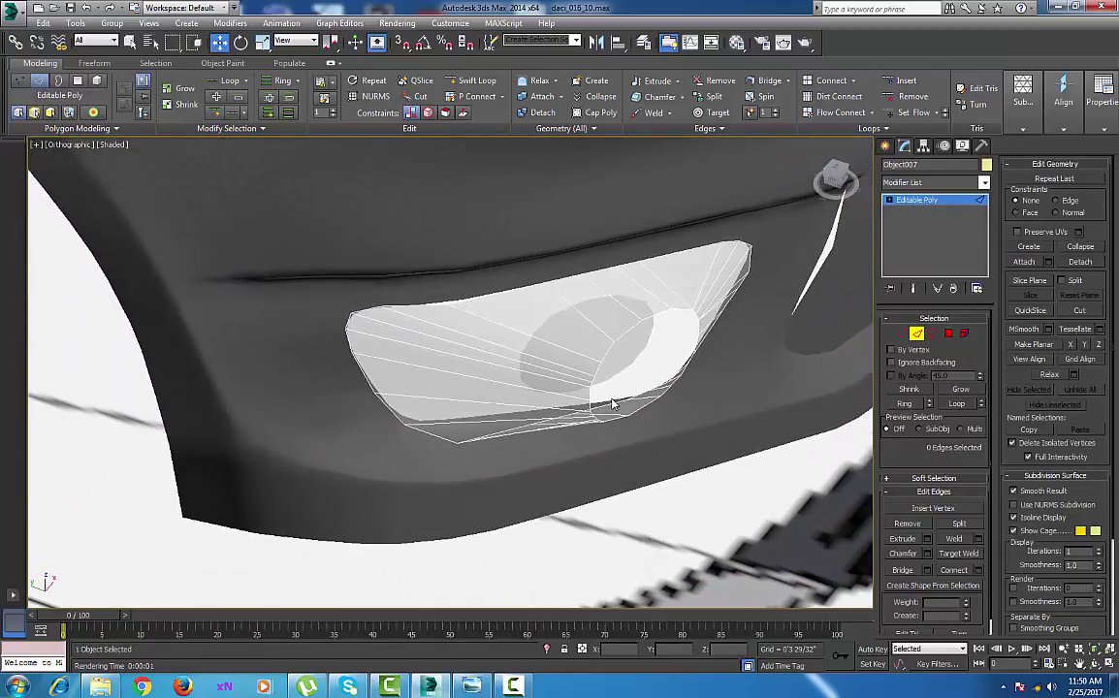
Open the bumper's base Editable Poly below its Symmetry modifier for vertex editing, with NURMS smoothing turned off.
{"action": "left_click", "coordinate": [885, 144]}
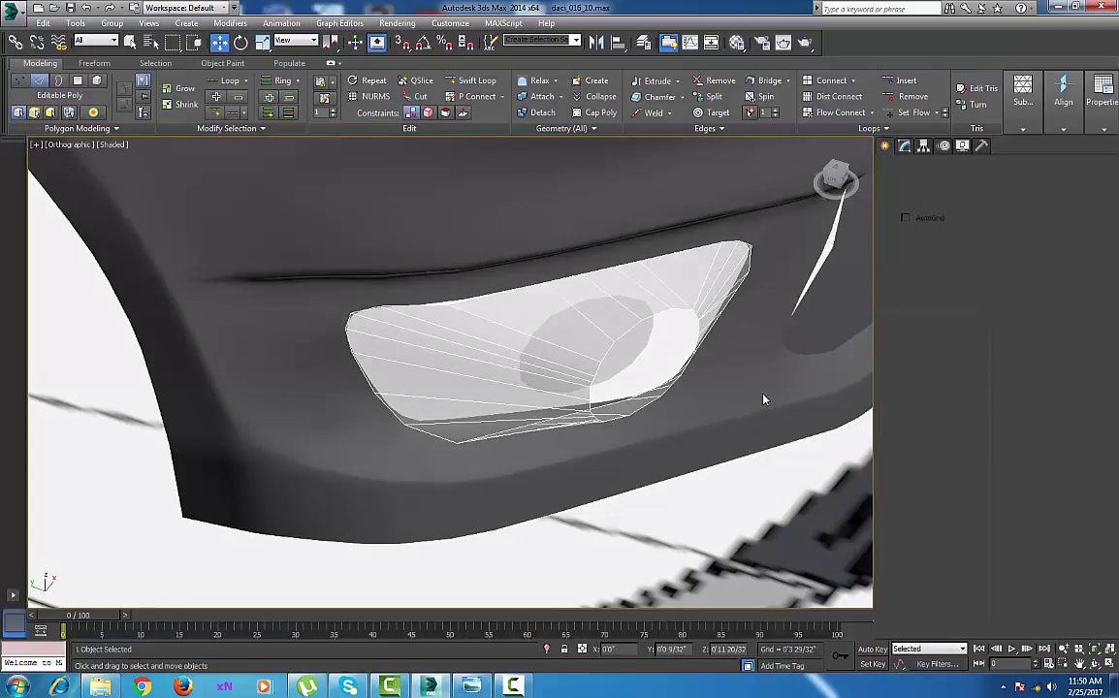
{"action": "left_click", "coordinate": [759, 399]}
{"action": "left_click", "coordinate": [903, 146]}
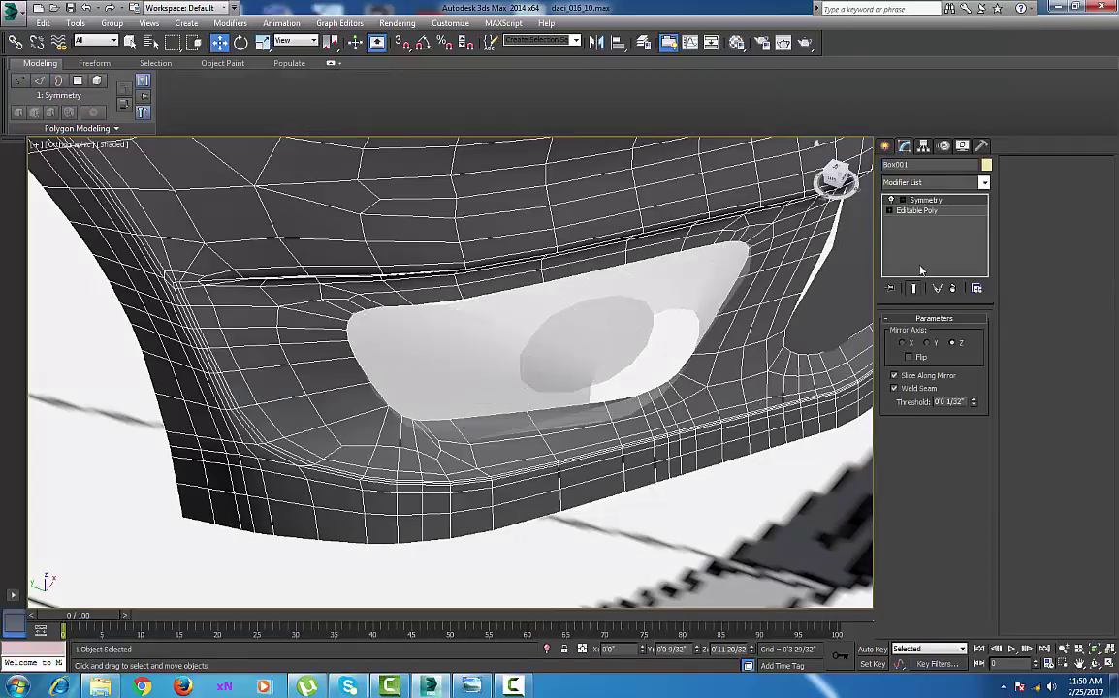
{"action": "left_click", "coordinate": [917, 212]}
{"action": "left_click", "coordinate": [901, 335]}
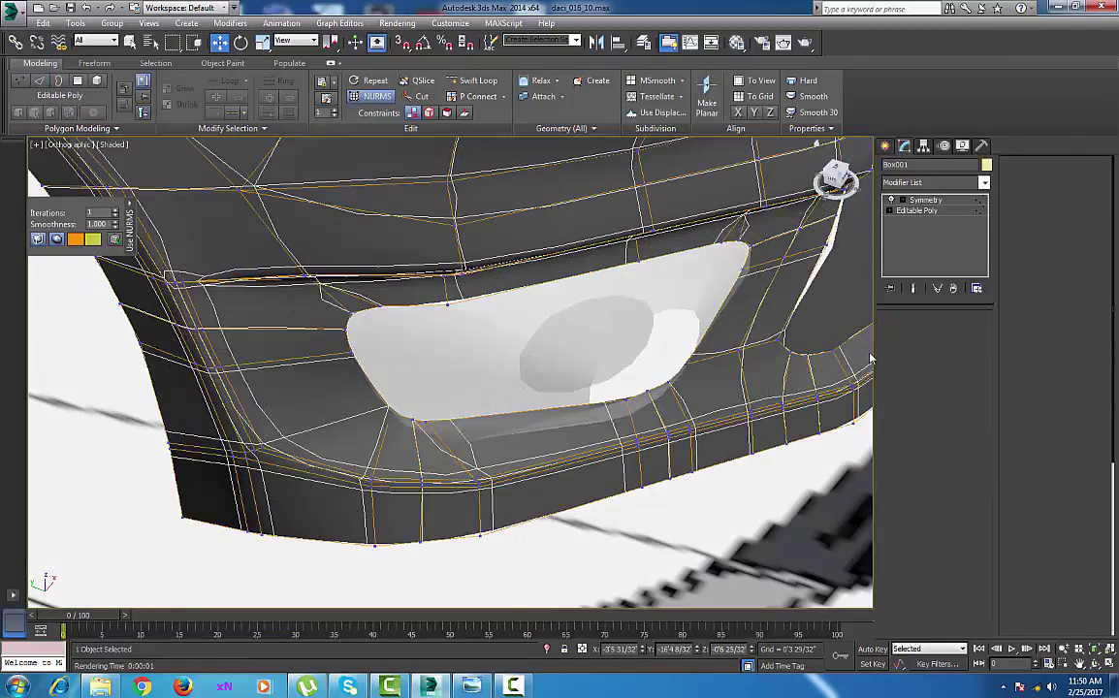
{"action": "right_click", "coordinate": [559, 421]}
{"action": "left_click", "coordinate": [536, 243]}
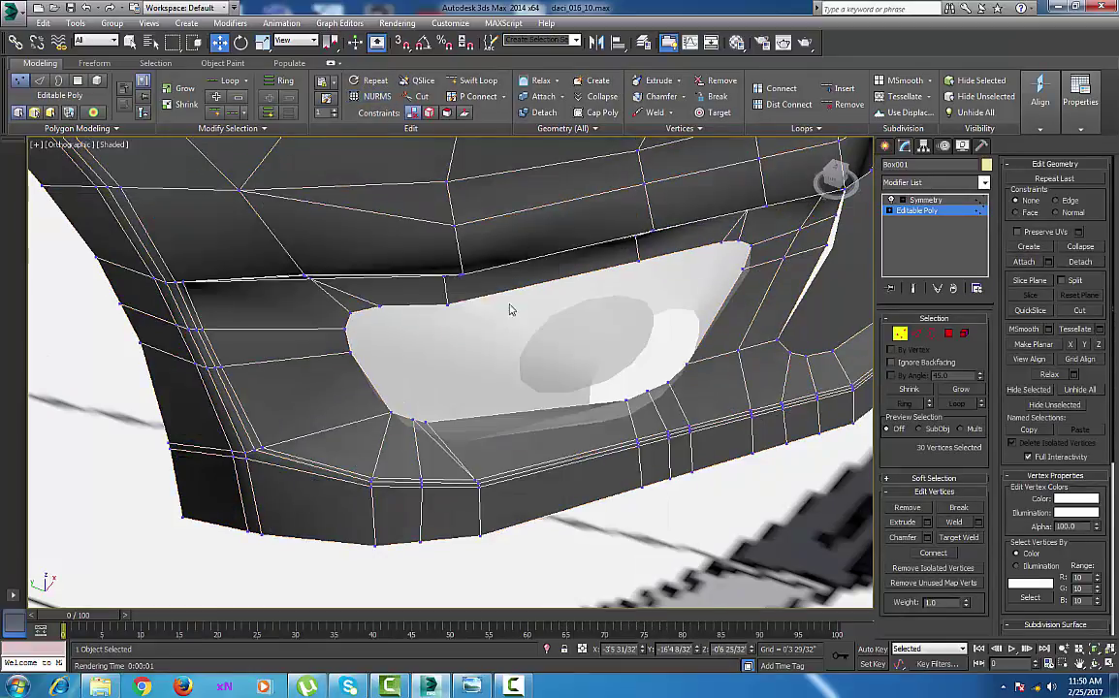
Cut a support edge loop into the bumper mesh, close around the whole perimeter of the fog light opening.
{"action": "middle_click_drag", "start_coordinate": [545, 388], "coordinate": [601, 425]}
{"action": "right_click", "coordinate": [601, 425]}
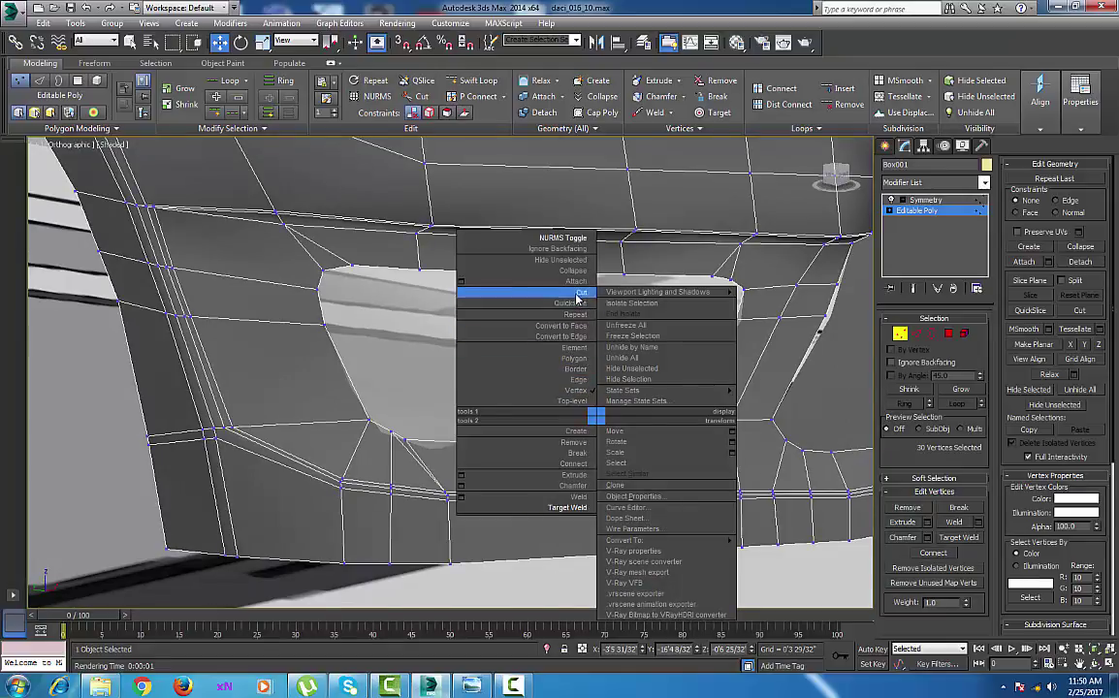
{"action": "left_click", "coordinate": [524, 292]}
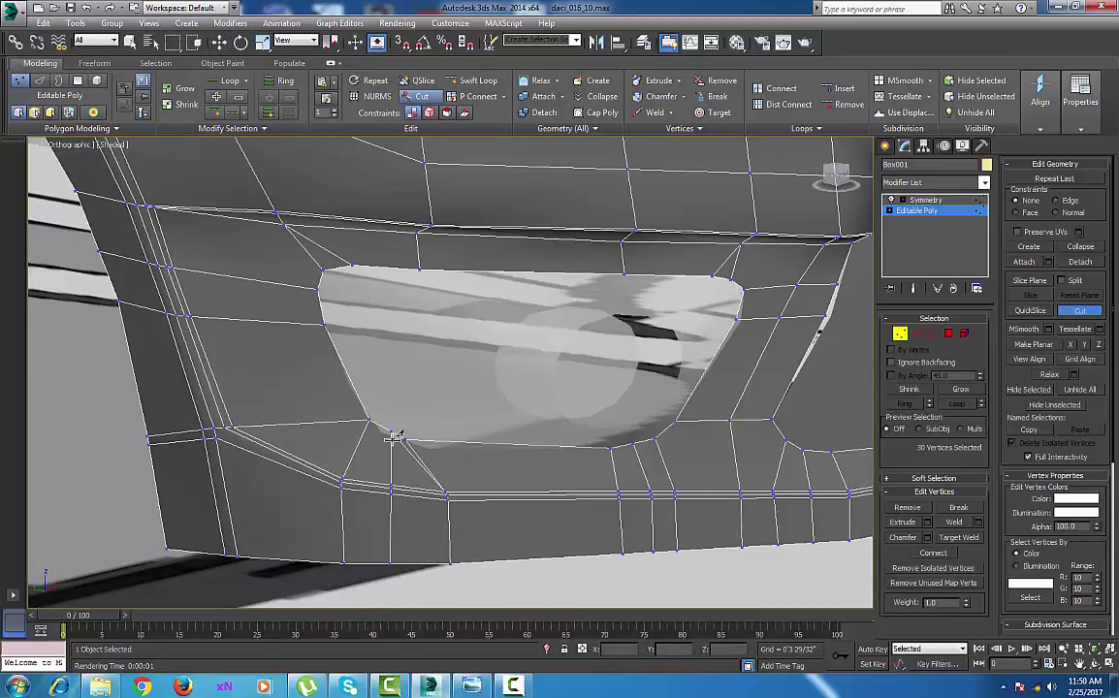
{"action": "left_click", "coordinate": [613, 455]}
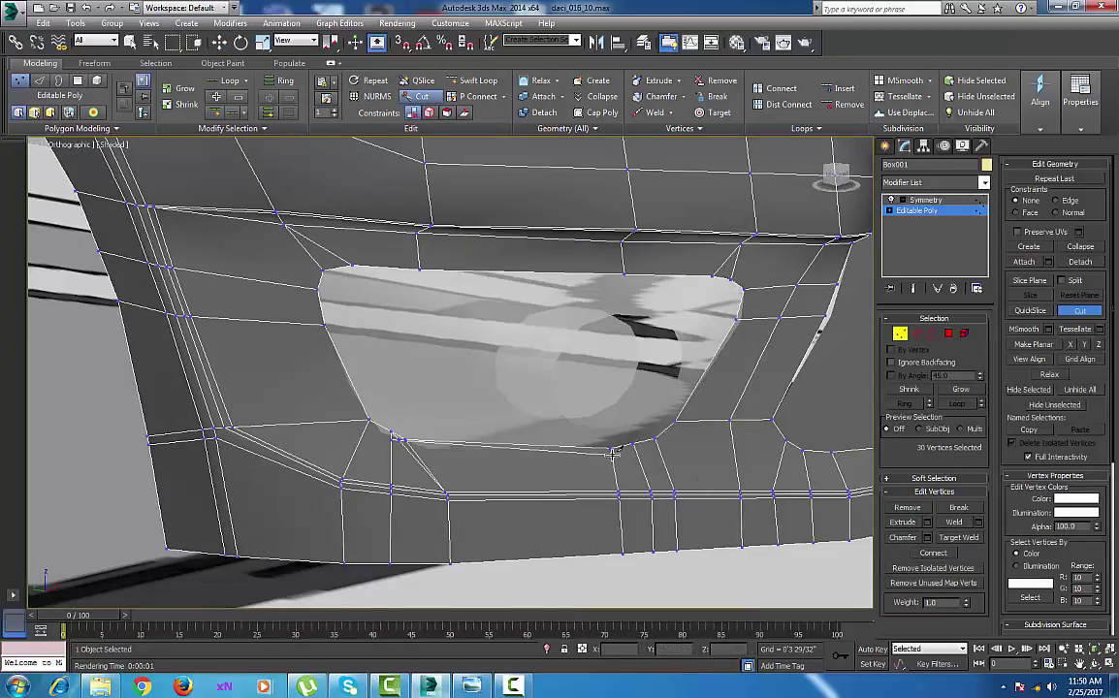
{"action": "left_click", "coordinate": [685, 421]}
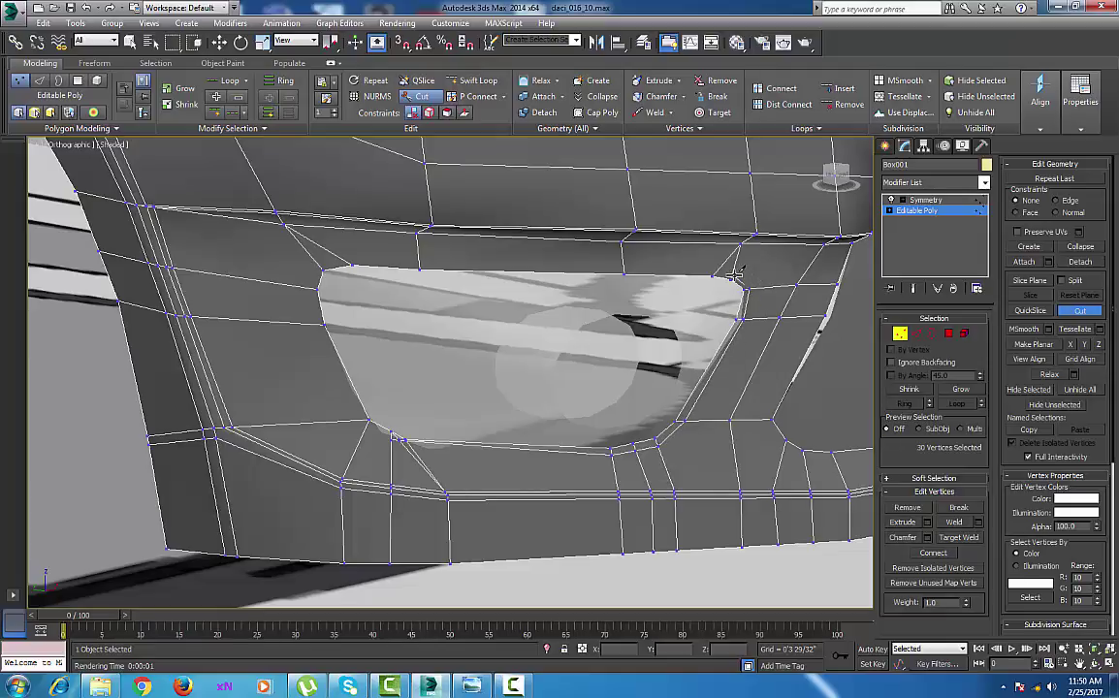
{"action": "left_click", "coordinate": [624, 266]}
{"action": "left_click", "coordinate": [420, 262]}
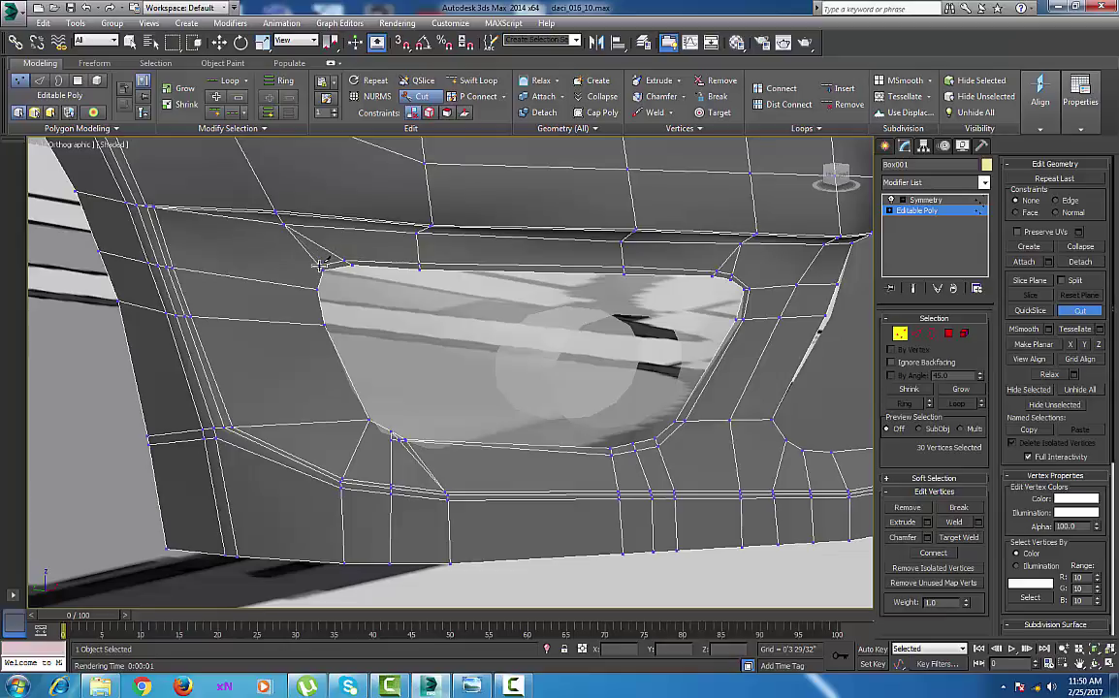
{"action": "left_click", "coordinate": [320, 266]}
{"action": "left_click", "coordinate": [311, 288]}
{"action": "left_click", "coordinate": [360, 420]}
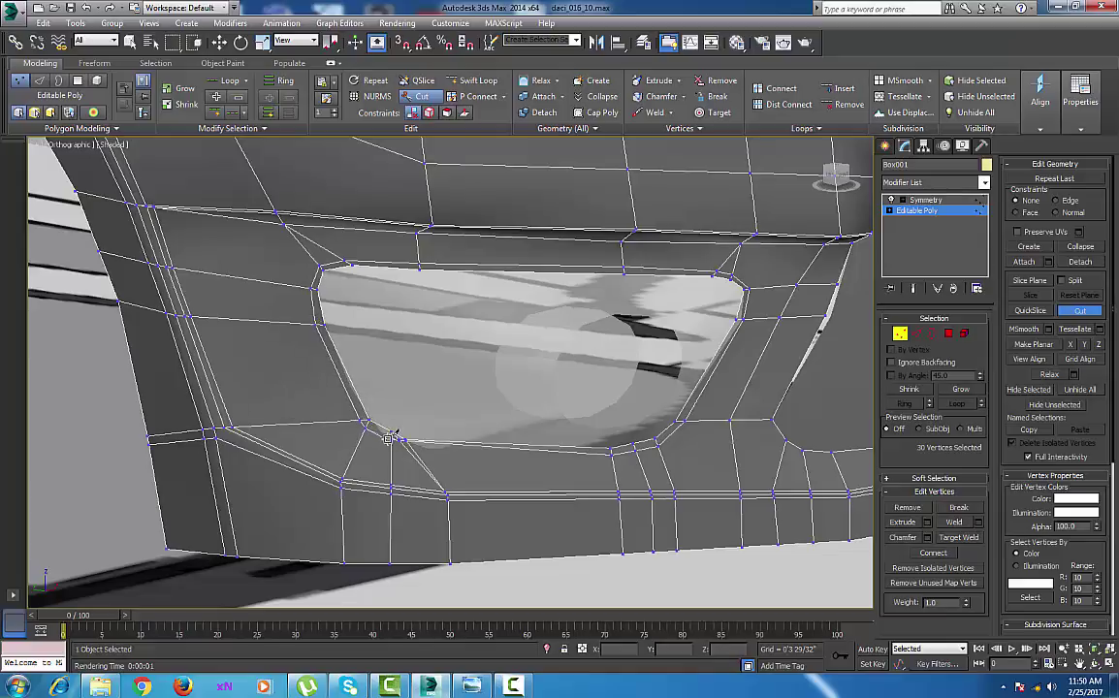
{"action": "middle_click_drag", "start_coordinate": [488, 467], "coordinate": [486, 475]}
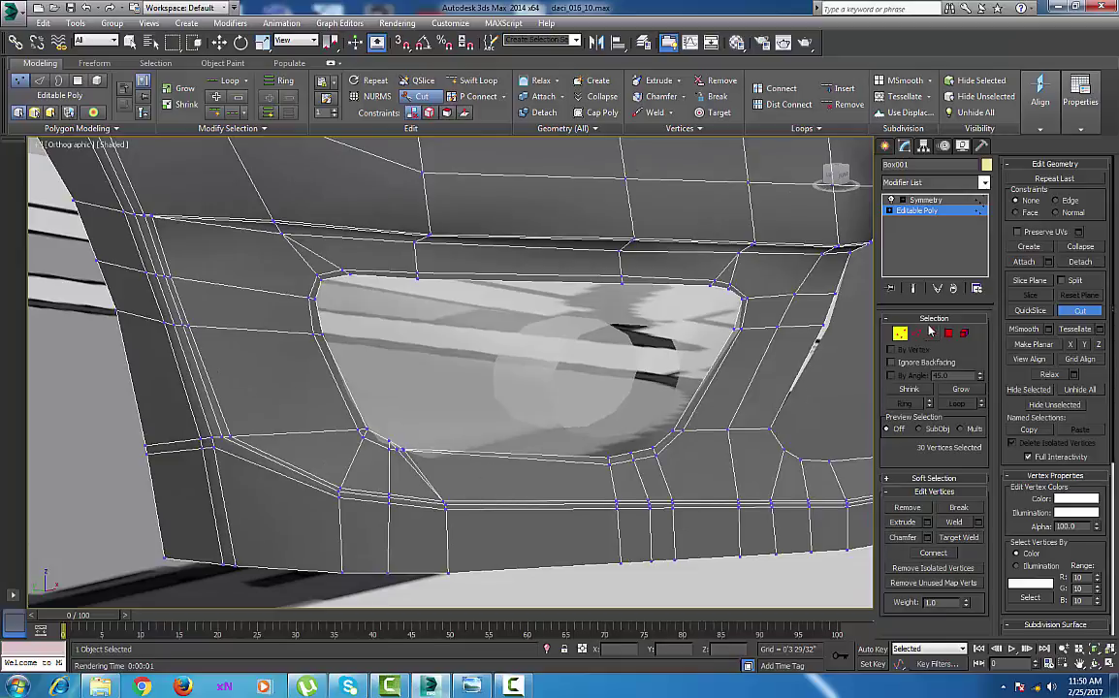
Extend the border of the fog light opening inward as a new rim, to about X -4'11", Y -15'11".
{"action": "left_click", "coordinate": [931, 332]}
{"action": "left_click", "coordinate": [720, 351]}
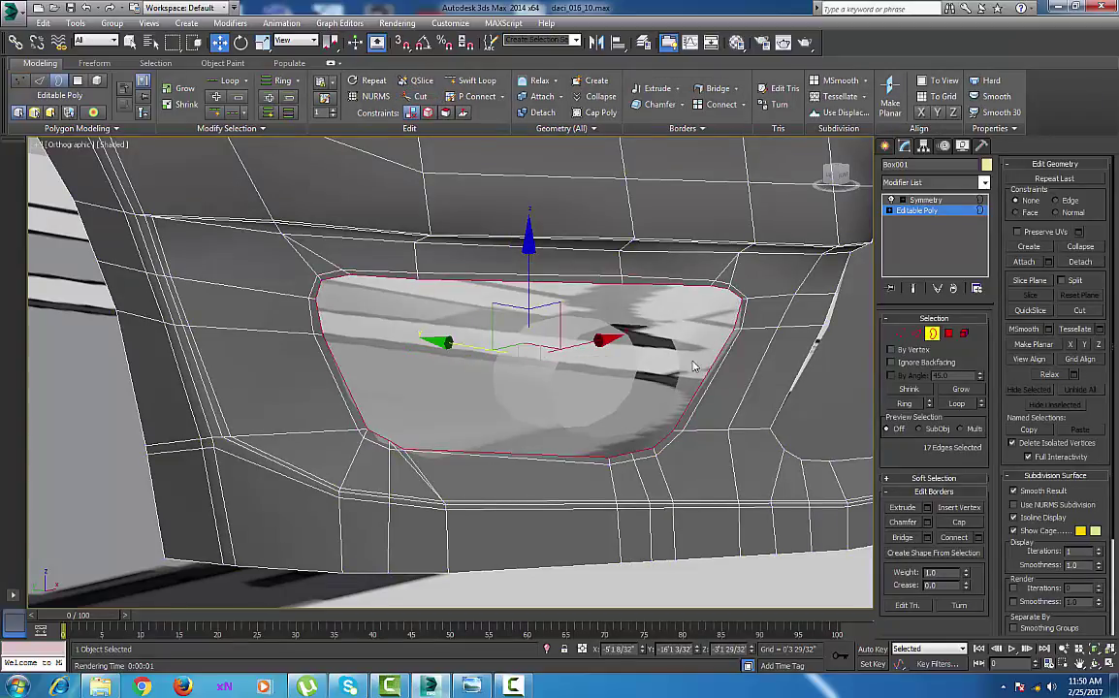
{"action": "middle_click_drag", "start_coordinate": [692, 369], "coordinate": [612, 434], "text": "alt"}
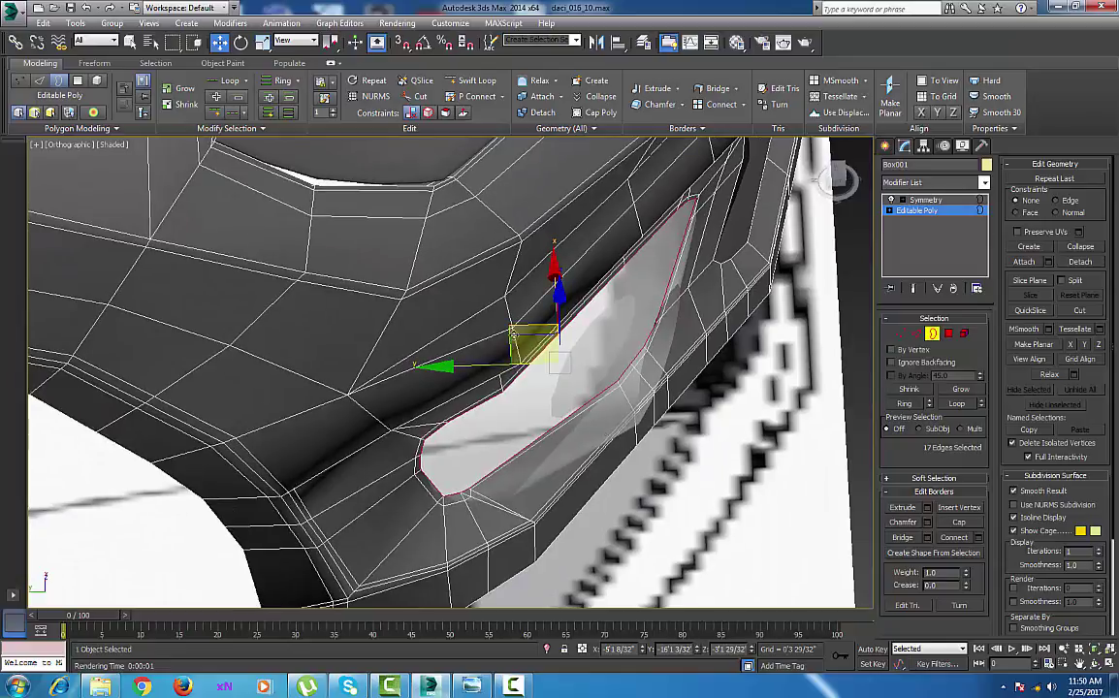
{"action": "left_click_drag", "start_coordinate": [515, 329], "coordinate": [485, 311], "text": "shift"}
{"action": "middle_click_drag", "start_coordinate": [599, 414], "coordinate": [564, 385], "text": "alt"}
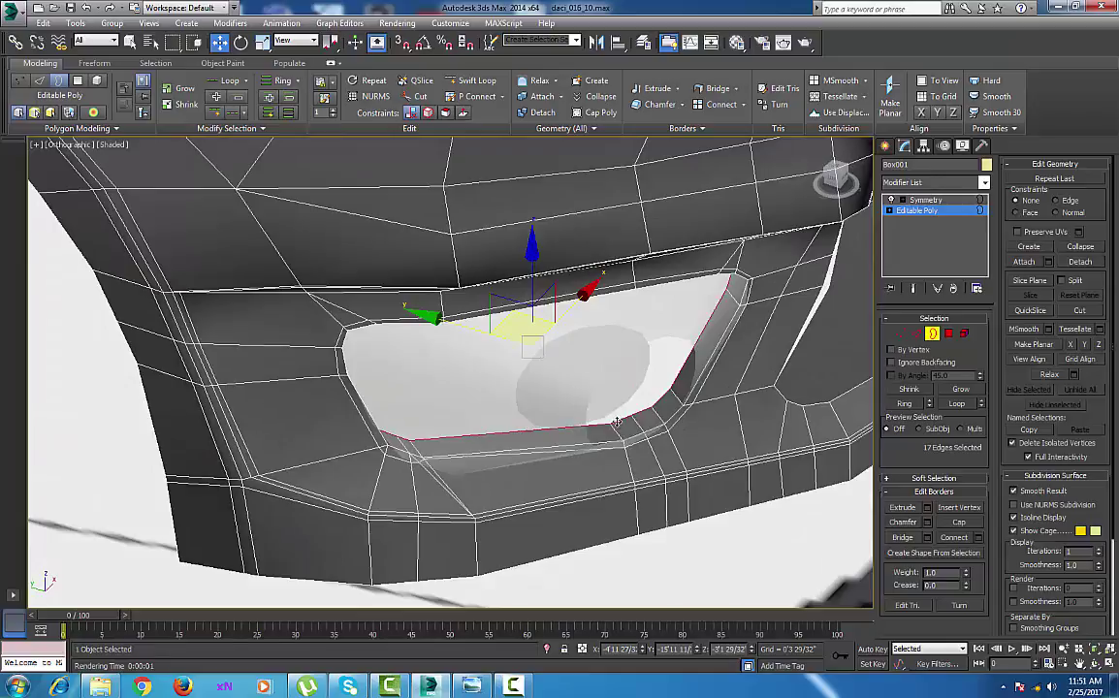
Isolate the bumper and add a Swift Loop on the new inner rim, close to its outer edge.
{"action": "left_click", "coordinate": [550, 649]}
{"action": "mouse_move", "coordinate": [541, 508]}
{"action": "middle_mouse_down", "text": "alt"}
{"action": "mouse_move", "coordinate": [578, 520]}
{"action": "mouse_move", "coordinate": [566, 533]}
{"action": "mouse_move", "coordinate": [532, 525]}
{"action": "middle_mouse_up", "text": "alt"}
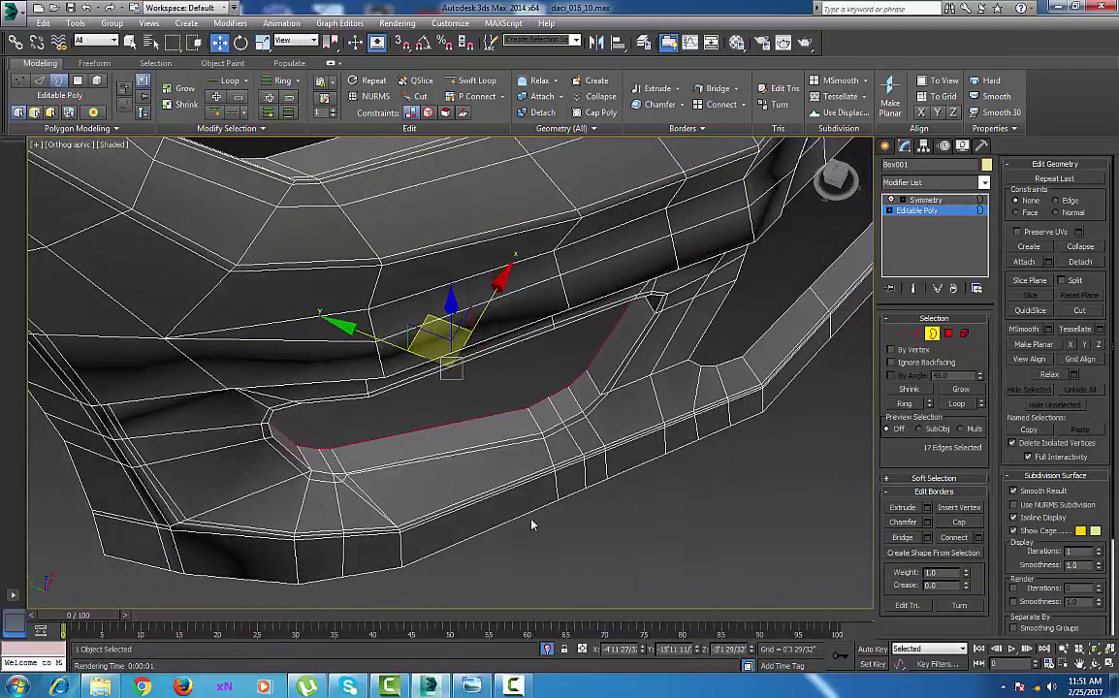
{"action": "left_click", "coordinate": [472, 83]}
{"action": "left_click", "coordinate": [539, 427]}
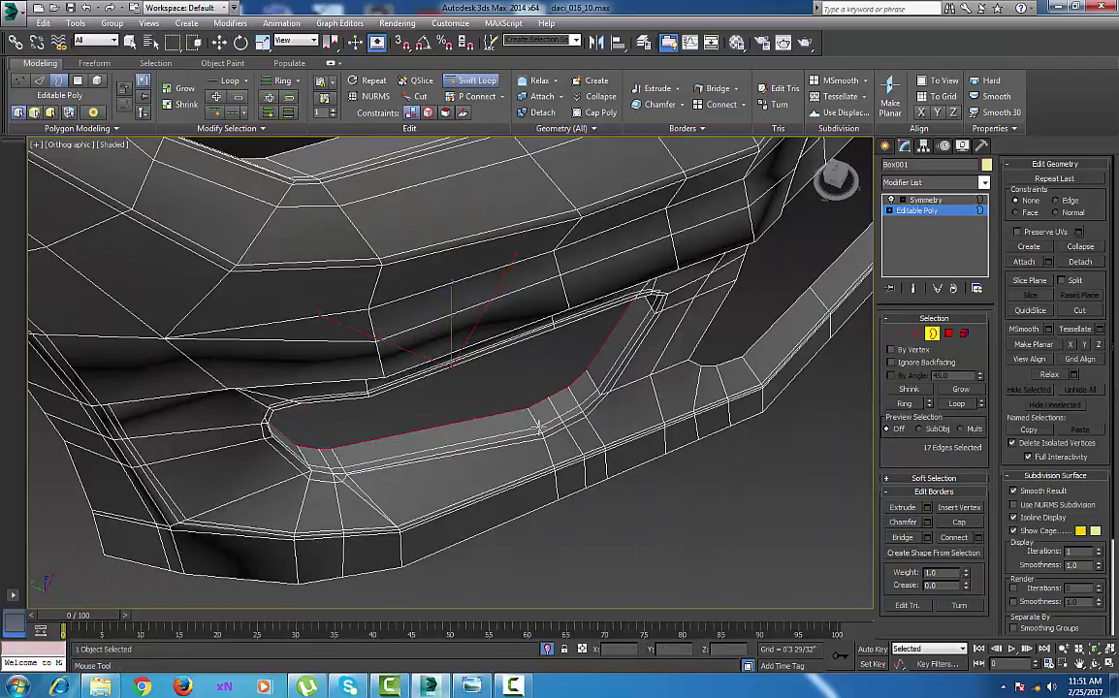
{"action": "right_click", "coordinate": [541, 432]}
Turn on NURMS smoothing for the bumper mesh and end its isolation.
{"action": "right_click", "coordinate": [541, 431]}
{"action": "left_click", "coordinate": [493, 260]}
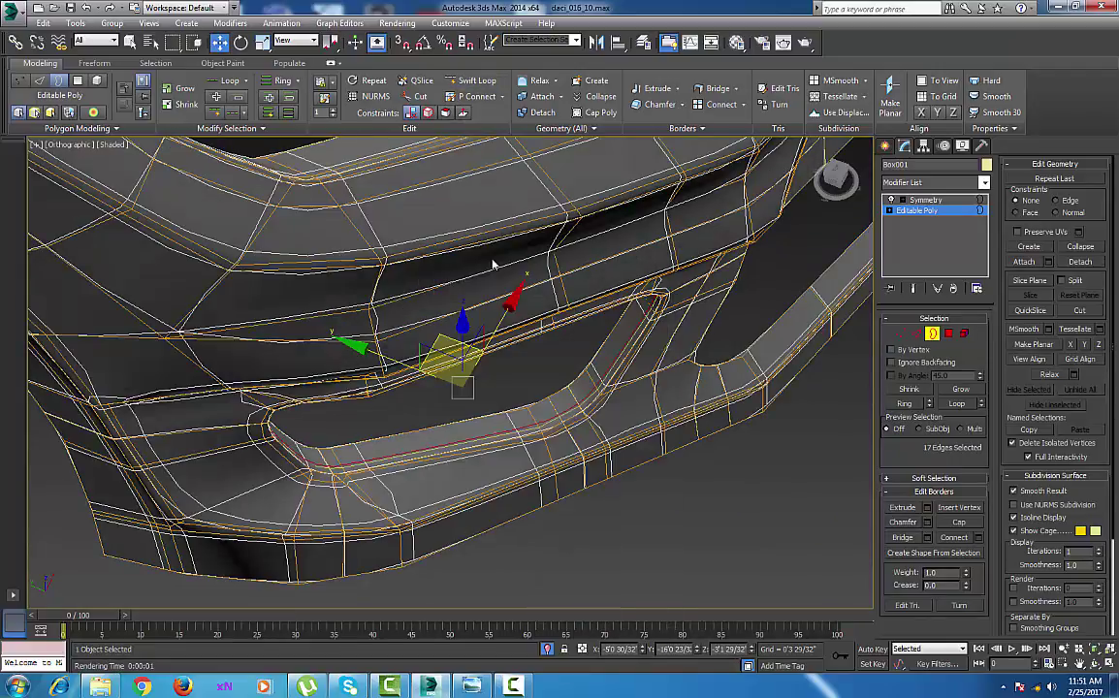
{"action": "middle_click_drag", "start_coordinate": [507, 425], "coordinate": [574, 467], "text": "alt"}
{"action": "left_click", "coordinate": [547, 652]}
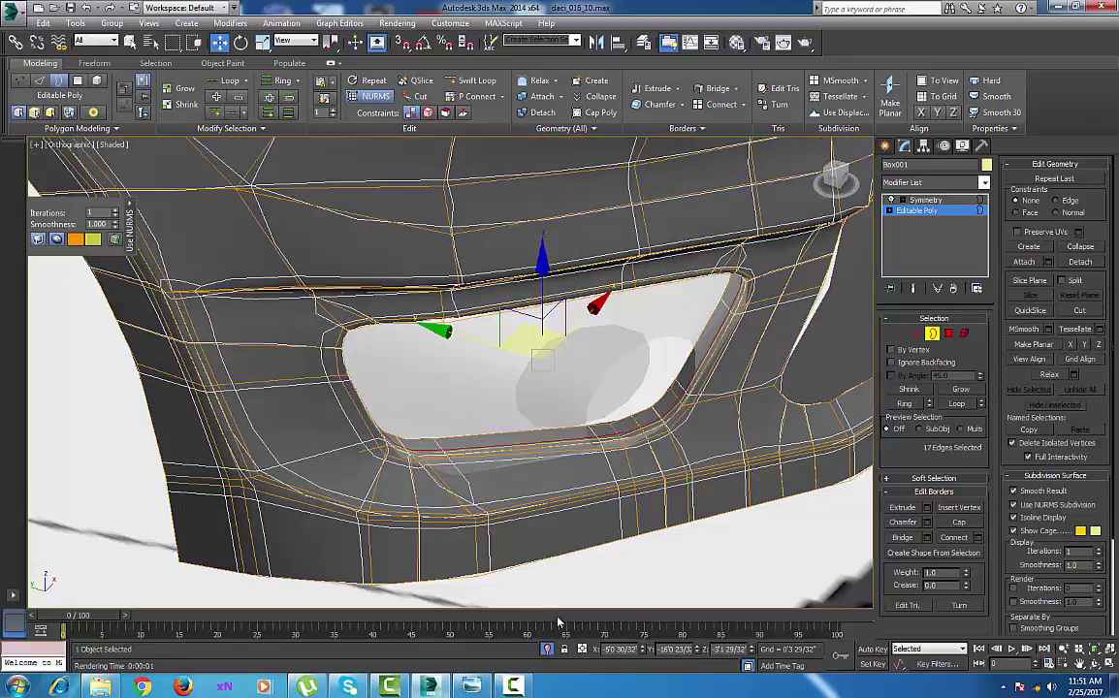
Center the pivot of the fog light housing mesh (Object007) to the object.
{"action": "left_click", "coordinate": [885, 146]}
{"action": "left_click", "coordinate": [525, 383]}
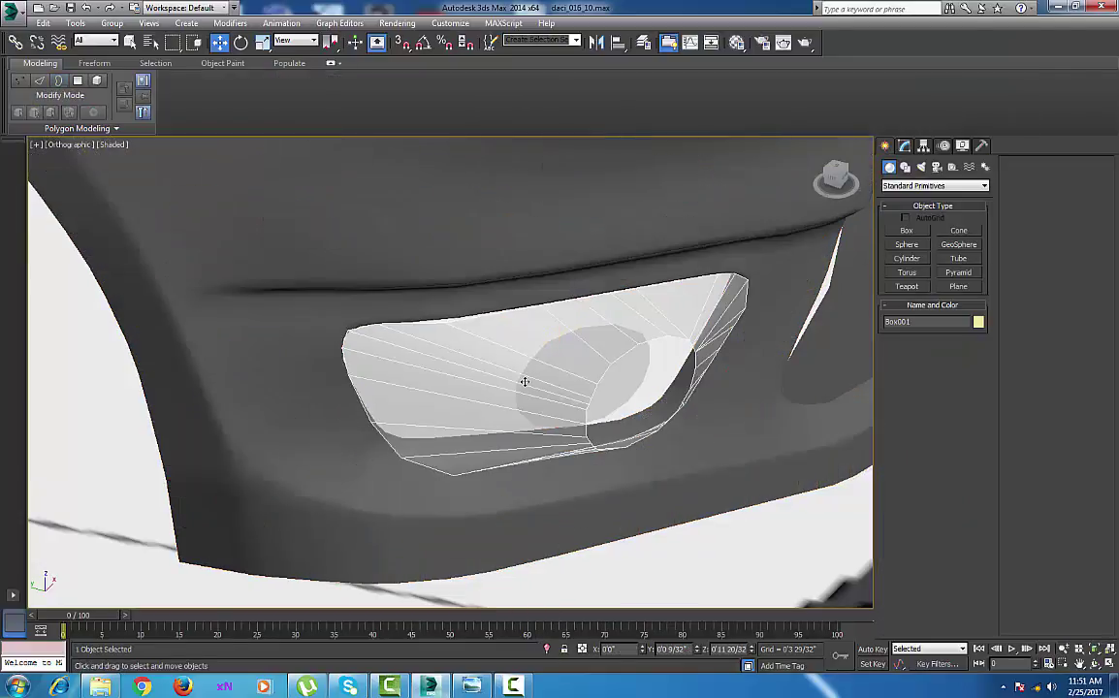
{"action": "middle_click_drag", "start_coordinate": [532, 425], "coordinate": [555, 428]}
{"action": "scroll", "coordinate": [547, 434], "scroll_direction": "down", "scroll_amount": 2}
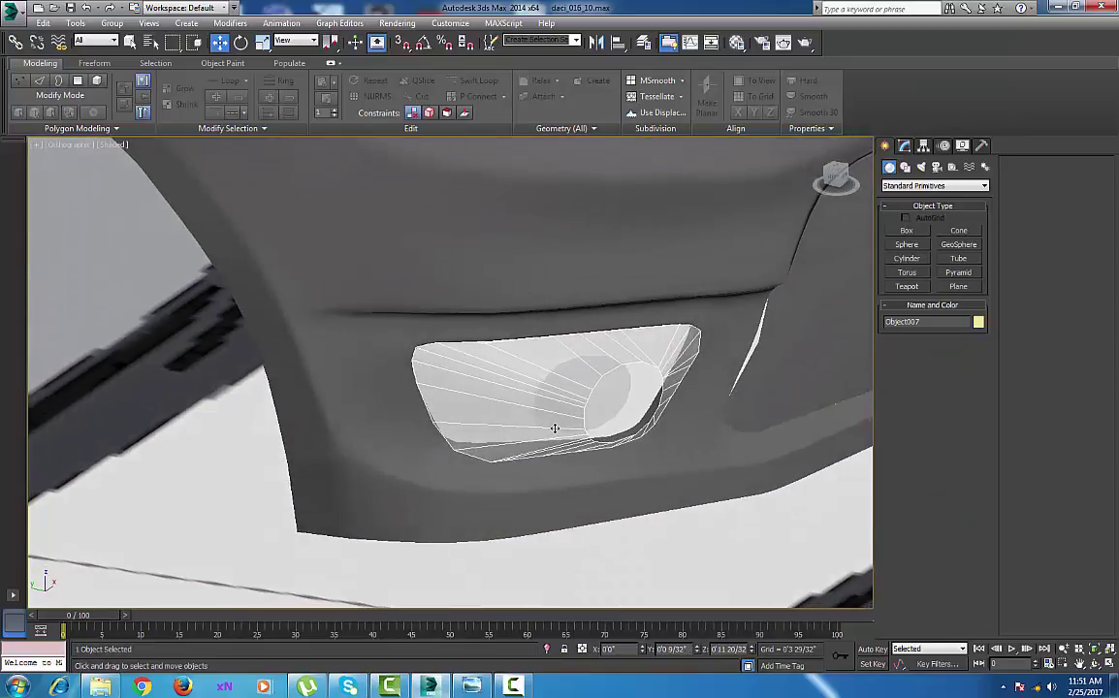
{"action": "left_click", "coordinate": [923, 146]}
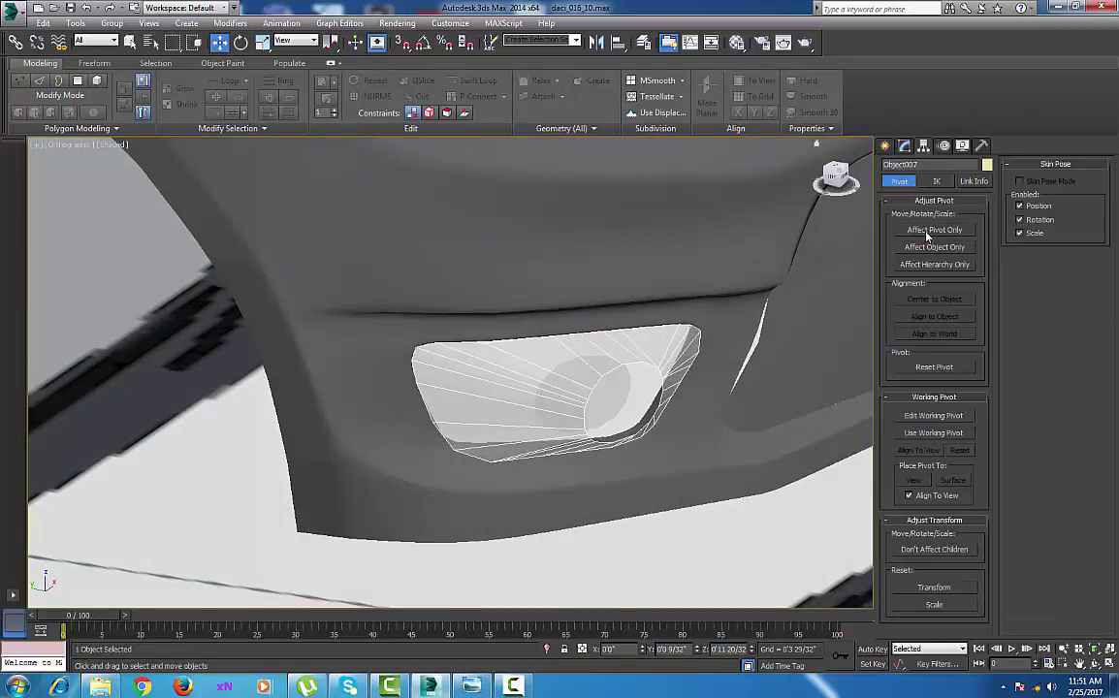
{"action": "left_click", "coordinate": [934, 230]}
{"action": "left_click", "coordinate": [934, 298]}
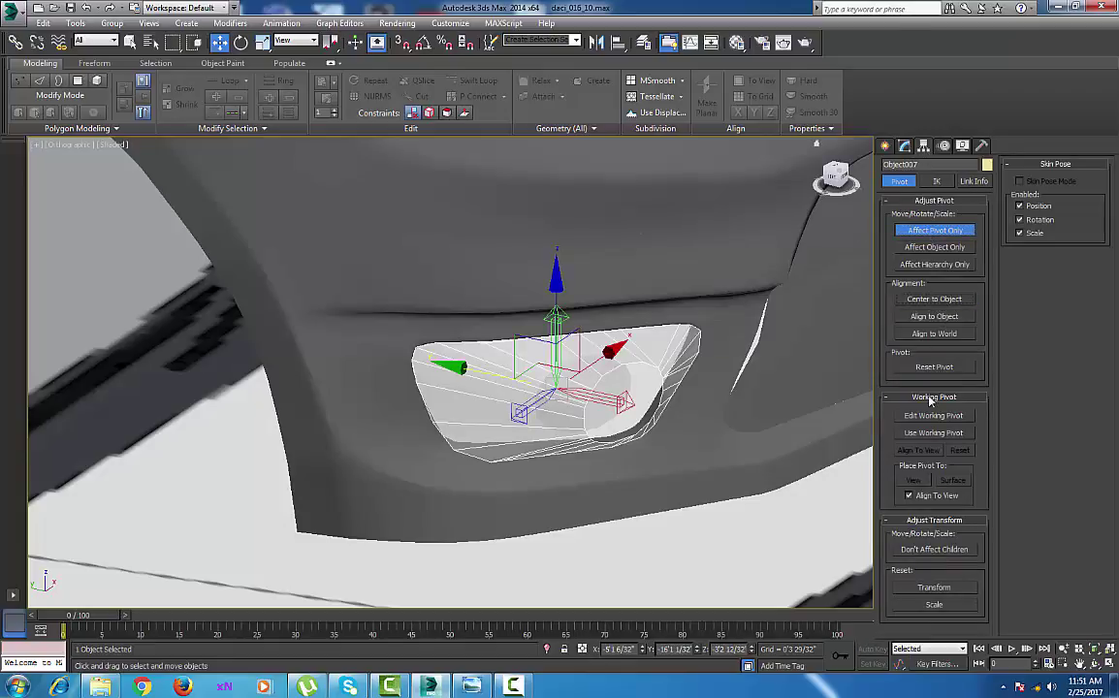
{"action": "left_click", "coordinate": [886, 146]}
Move the fog light housing inward in the XY plane to about X -5'0", Y -16'0".
{"action": "middle_click_drag", "start_coordinate": [551, 362], "coordinate": [605, 386], "text": "alt"}
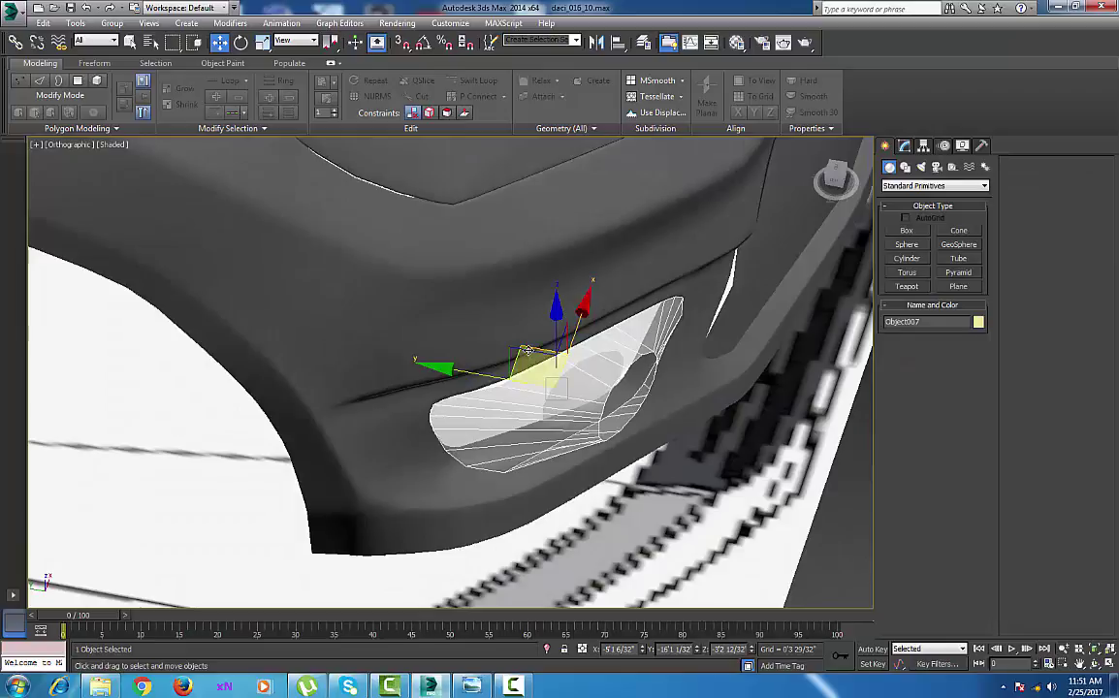
{"action": "mouse_move", "coordinate": [524, 345]}
{"action": "left_mouse_down"}
{"action": "mouse_move", "coordinate": [515, 332]}
{"action": "mouse_move", "coordinate": [506, 341]}
{"action": "mouse_move", "coordinate": [519, 337]}
{"action": "left_mouse_up"}
{"action": "middle_click_drag", "start_coordinate": [534, 360], "coordinate": [589, 386], "text": "alt"}
Center the pivot of the round lamp disc (Object009) to the object.
{"action": "left_click", "coordinate": [597, 388]}
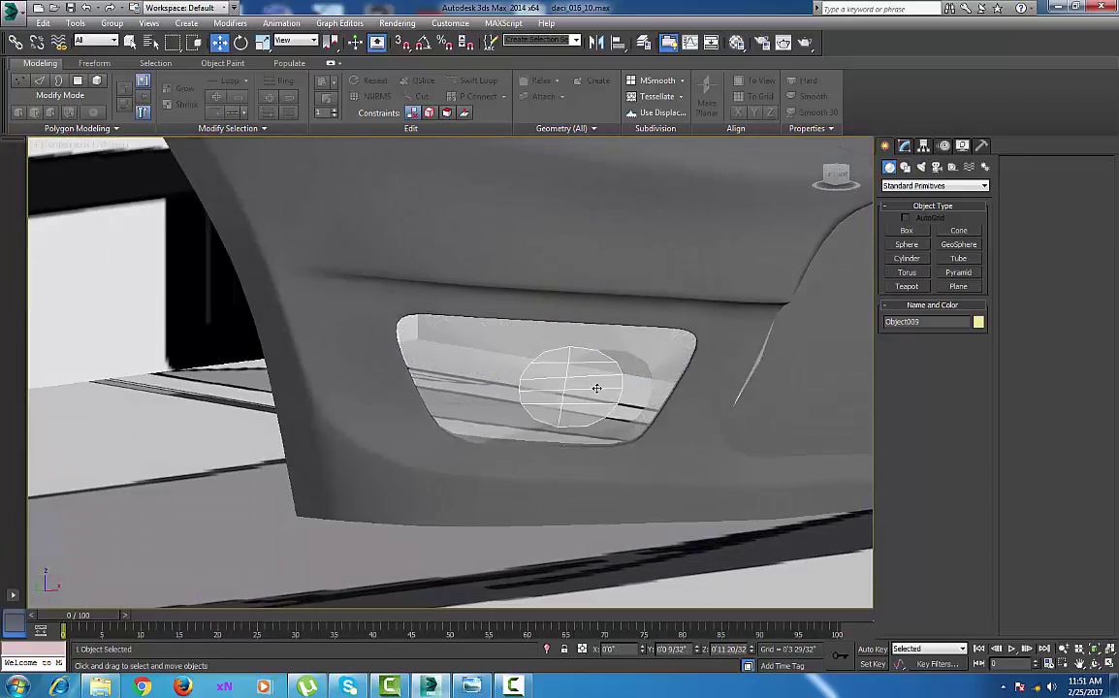
{"action": "left_click", "coordinate": [924, 146]}
{"action": "left_click", "coordinate": [935, 230]}
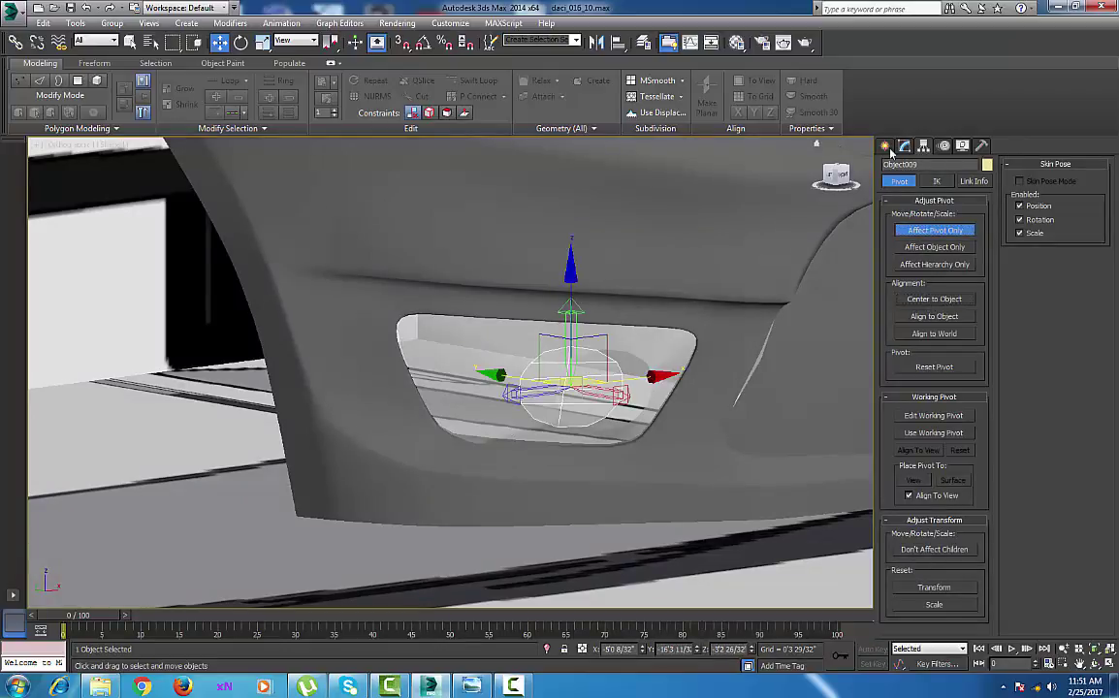
{"action": "left_click", "coordinate": [886, 146]}
Try to move the fog light housing along X to about -4'8".
{"action": "left_click", "coordinate": [659, 369]}
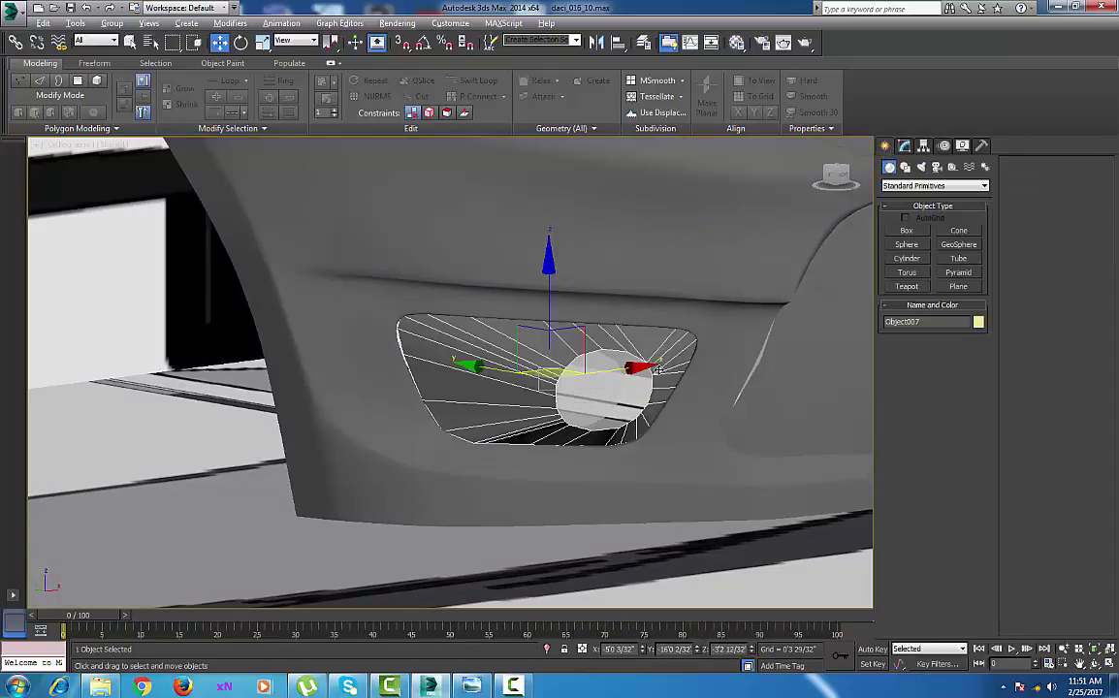
{"action": "left_click_drag", "start_coordinate": [598, 372], "coordinate": [627, 376]}
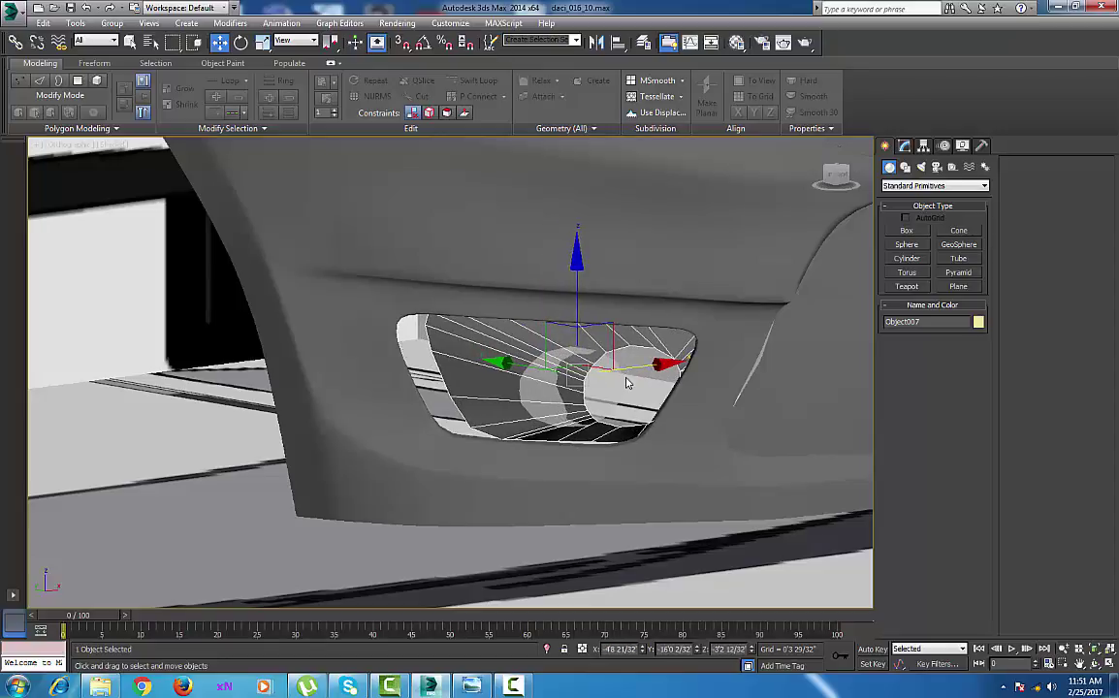
Select the round lamp disc inside the fog light opening.
{"action": "left_click", "coordinate": [605, 389]}
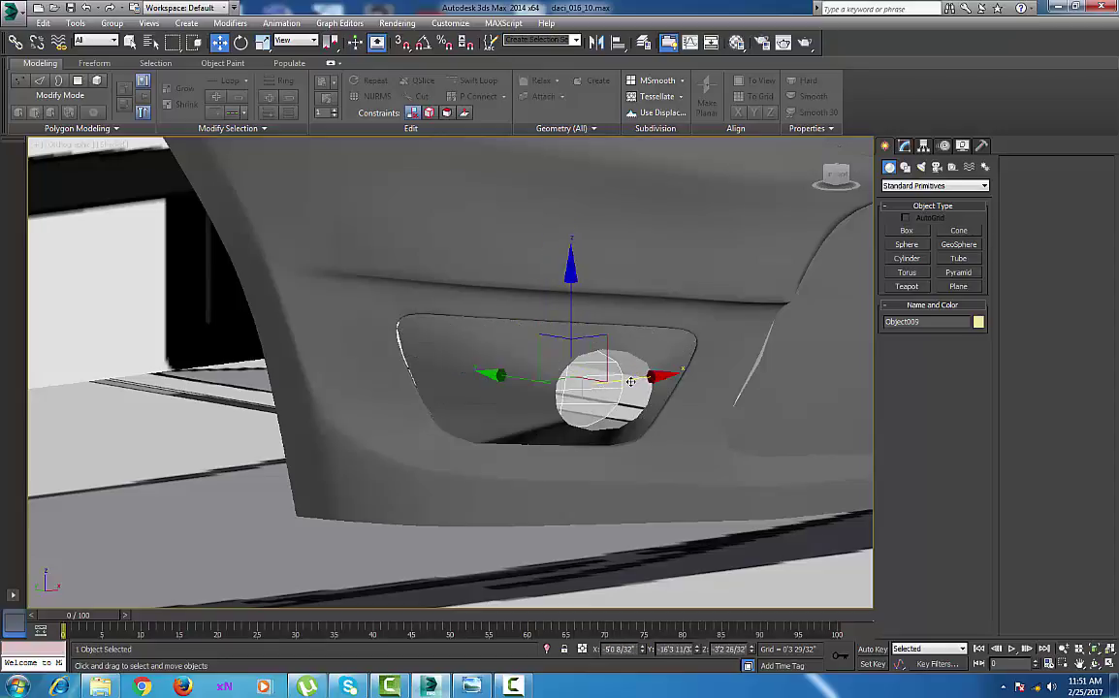
Move the flat disc along its axes until it sits behind the round opening of the bumper's fog light recess.
{"action": "left_click_drag", "start_coordinate": [630, 383], "coordinate": [661, 385]}
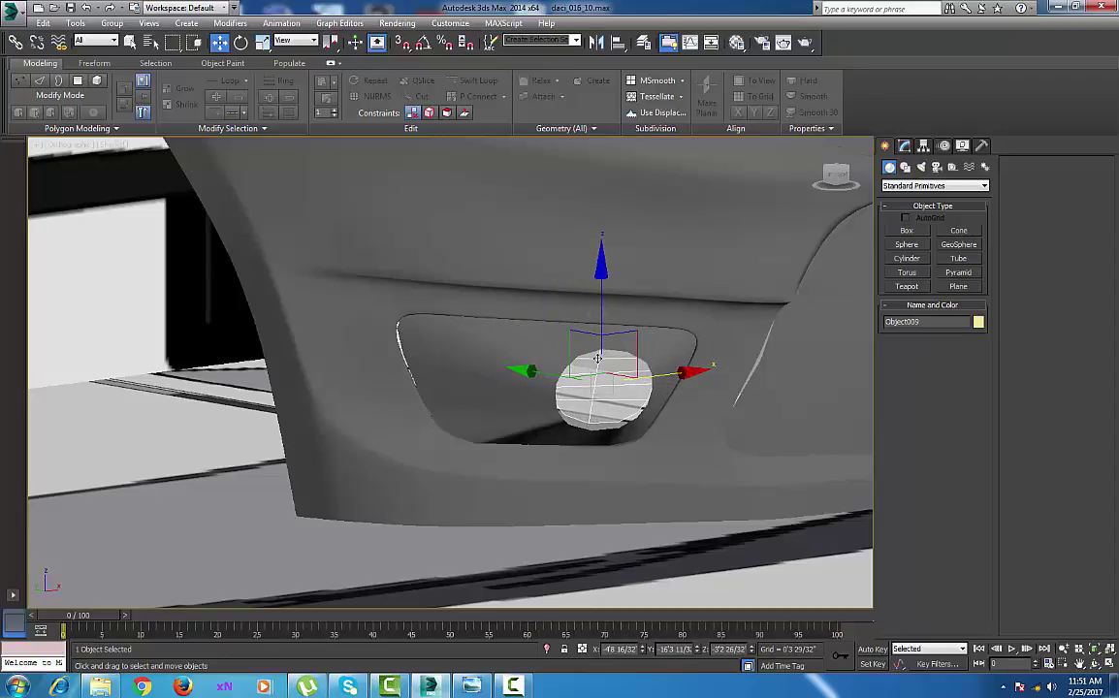
{"action": "left_click_drag", "start_coordinate": [602, 311], "coordinate": [602, 320]}
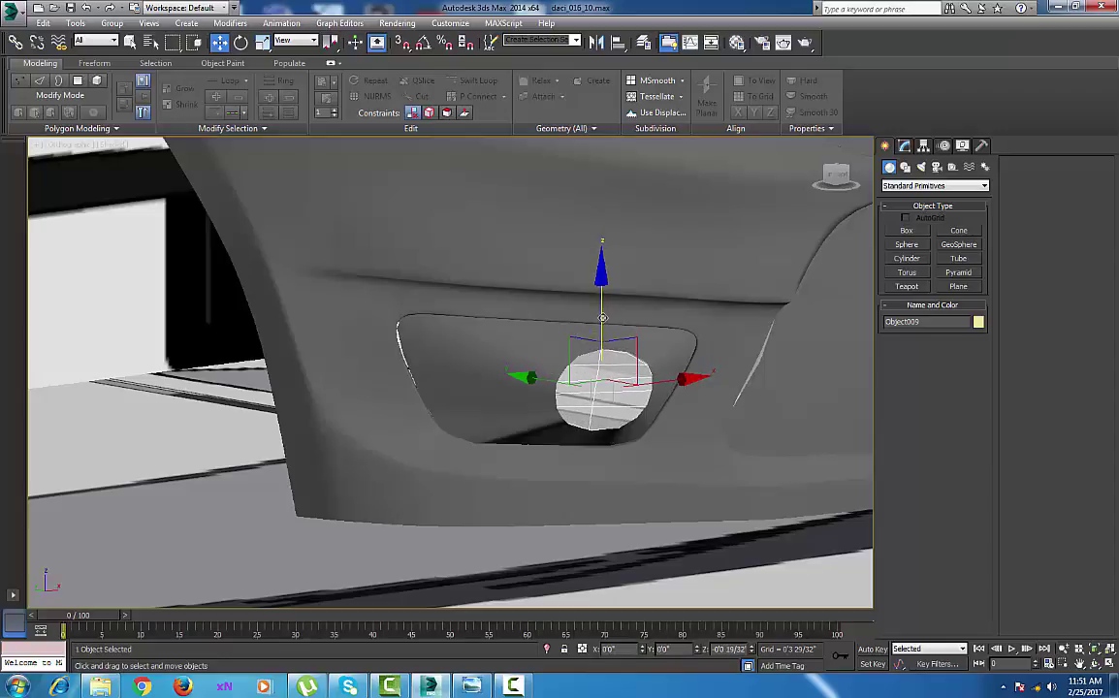
{"action": "middle_click_drag", "start_coordinate": [615, 371], "coordinate": [681, 422], "text": "alt"}
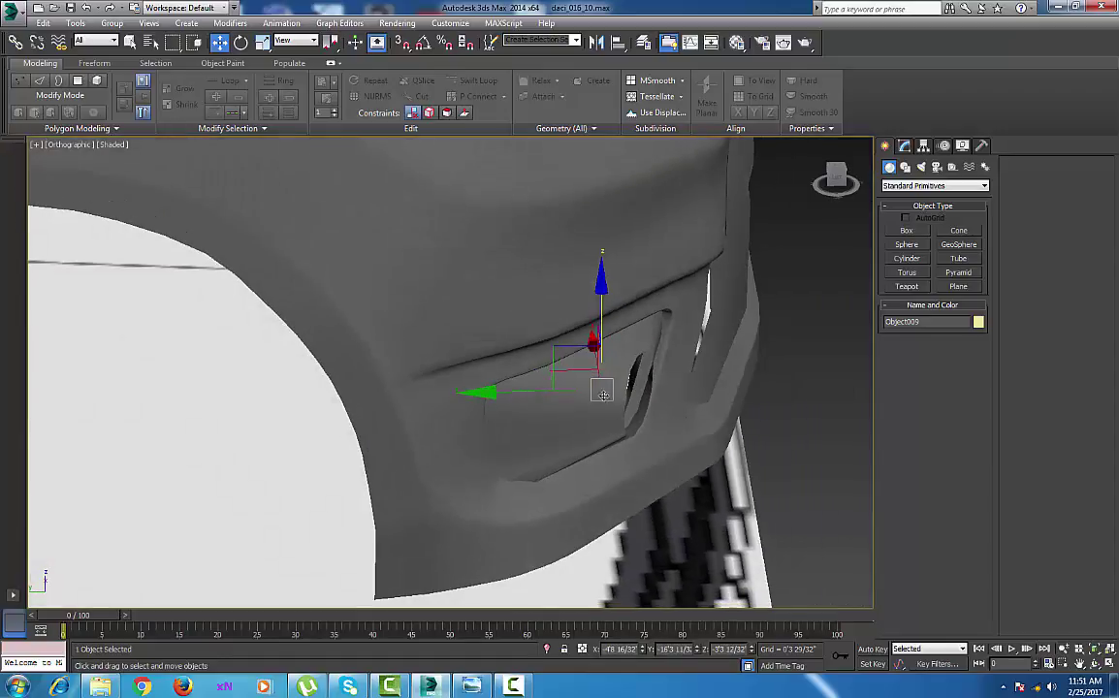
{"action": "left_click_drag", "start_coordinate": [546, 372], "coordinate": [573, 376]}
{"action": "middle_click_drag", "start_coordinate": [667, 451], "coordinate": [612, 431], "text": "alt"}
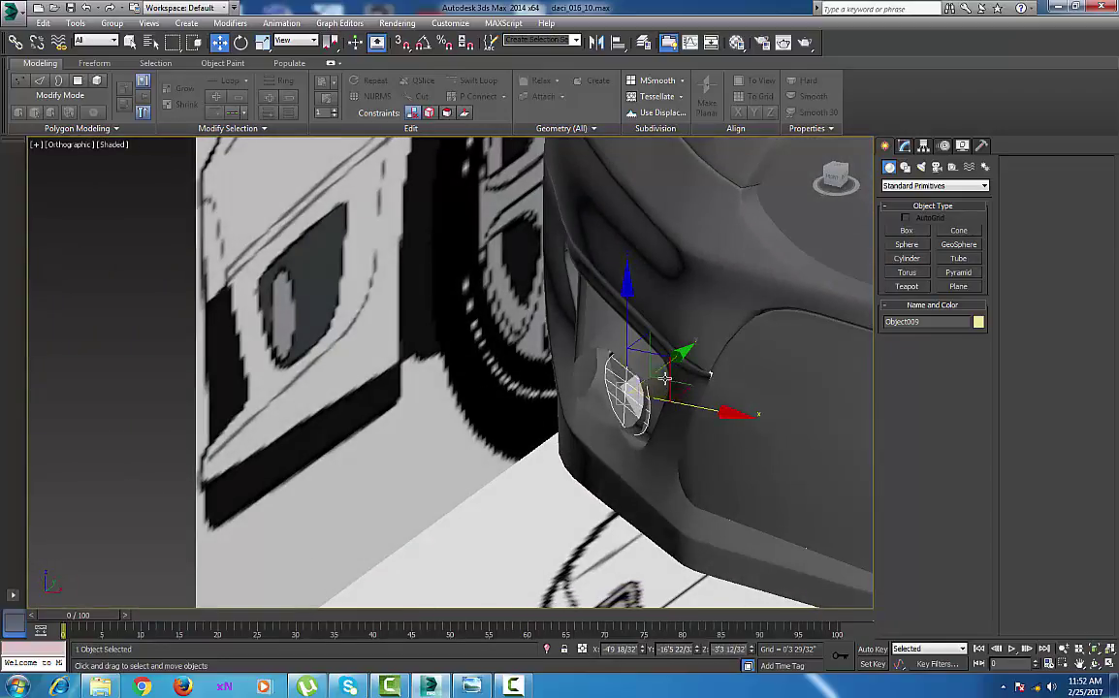
{"action": "left_click_drag", "start_coordinate": [684, 388], "coordinate": [670, 384]}
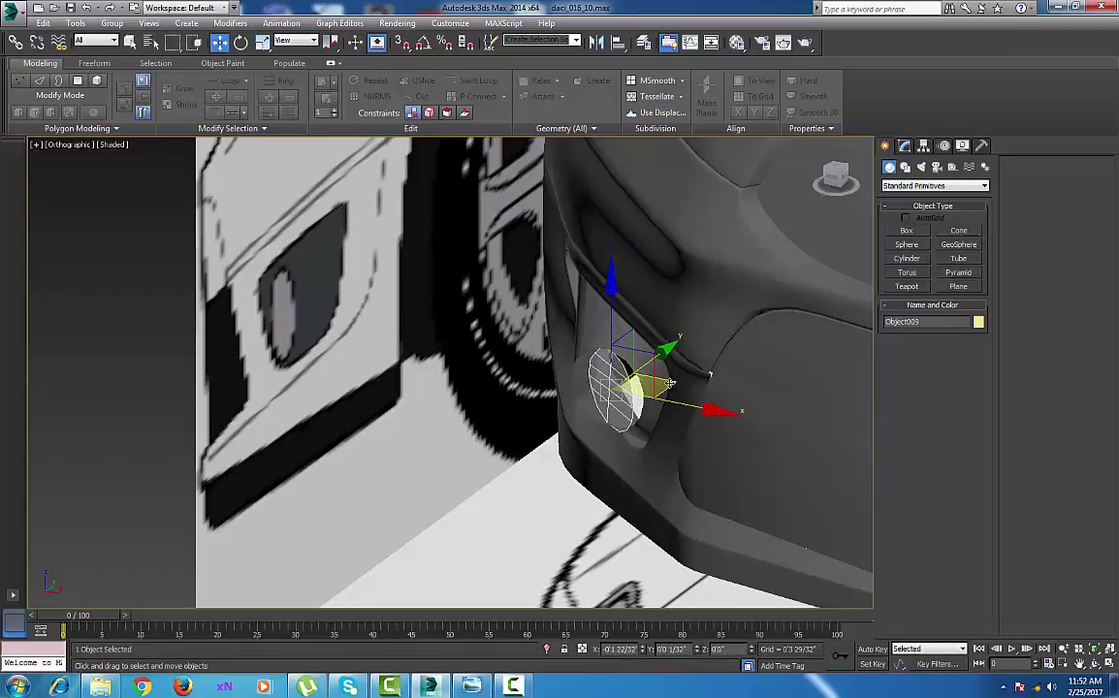
Rotate the disc about its vertical axis to match the angle of the fog light opening.
{"action": "key", "text": "e"}
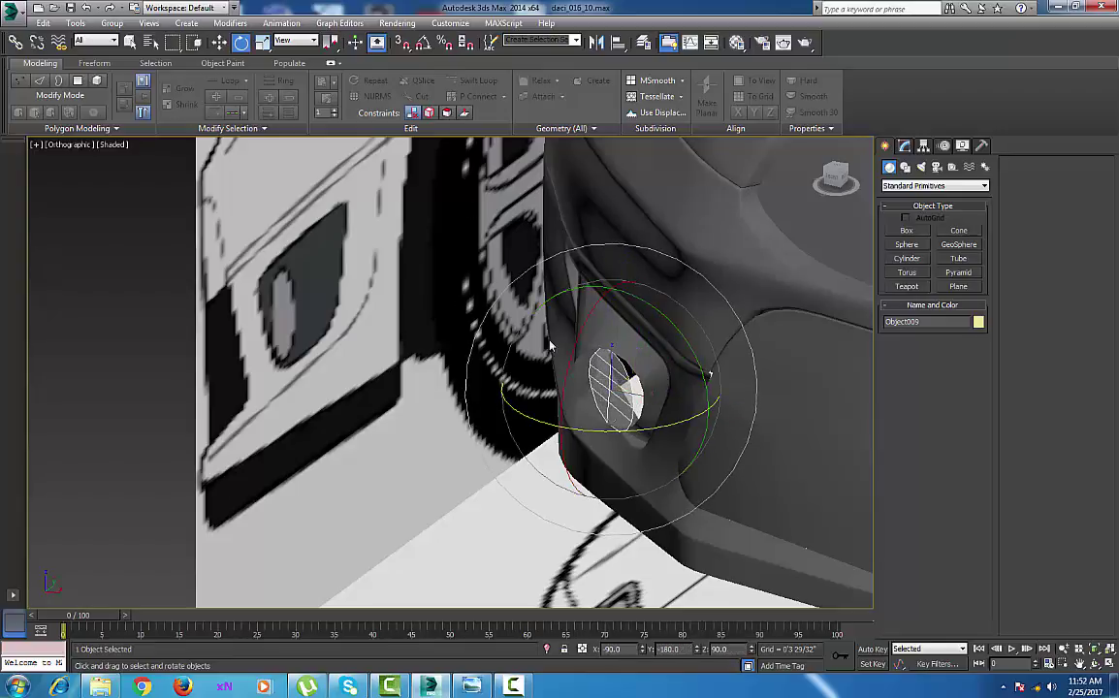
{"action": "left_click_drag", "start_coordinate": [621, 435], "coordinate": [647, 436]}
{"action": "middle_click_drag", "start_coordinate": [568, 441], "coordinate": [643, 446], "text": "alt"}
{"action": "left_click_drag", "start_coordinate": [641, 444], "coordinate": [636, 443]}
Reposition the rotated disc so it fills the round fog light opening, keeping the disc selected.
{"action": "key", "text": "w"}
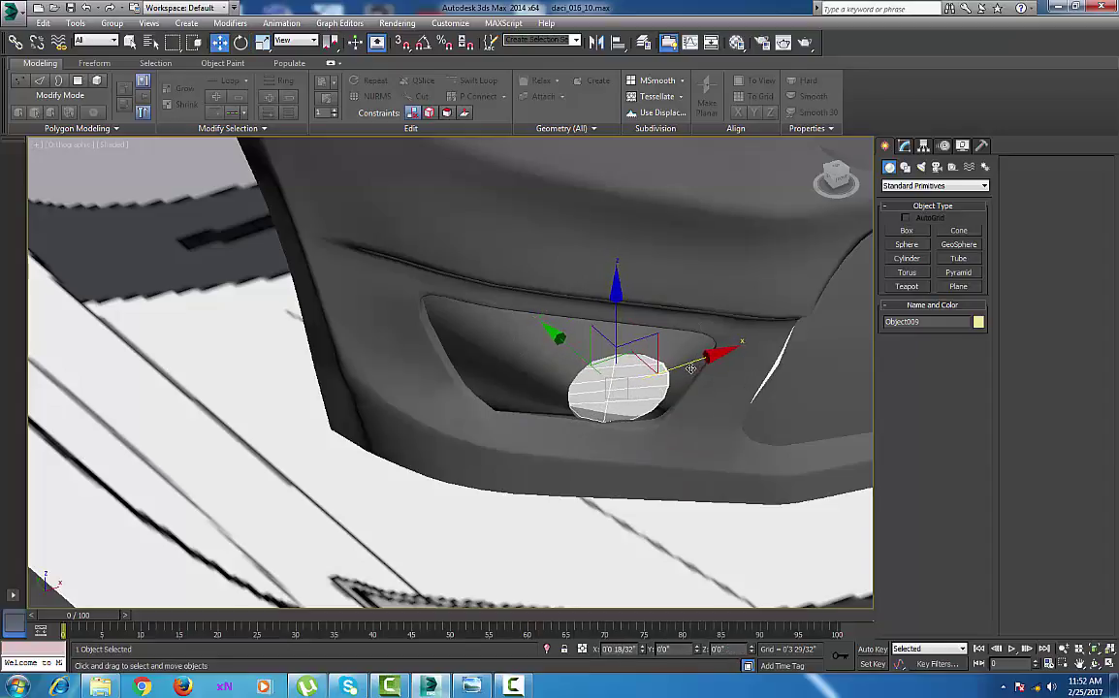
{"action": "middle_click_drag", "start_coordinate": [662, 454], "coordinate": [715, 427], "text": "alt"}
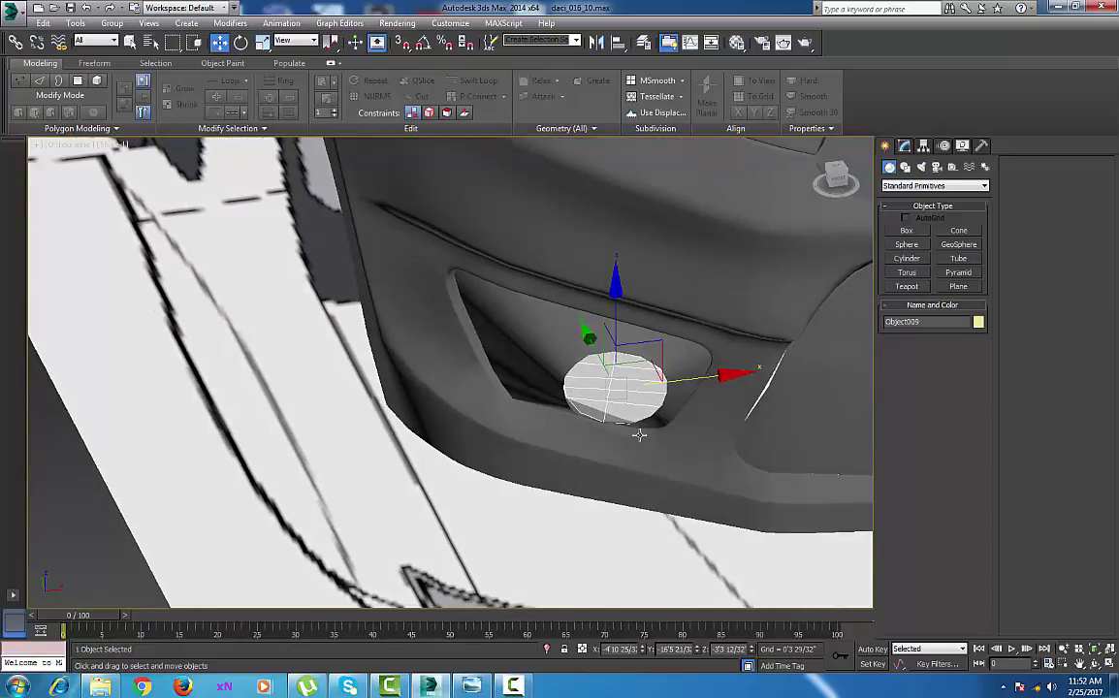
{"action": "middle_click_drag", "start_coordinate": [641, 436], "coordinate": [668, 449], "text": "alt"}
{"action": "left_click_drag", "start_coordinate": [645, 335], "coordinate": [644, 320]}
{"action": "middle_click_drag", "start_coordinate": [644, 435], "coordinate": [694, 374], "text": "alt"}
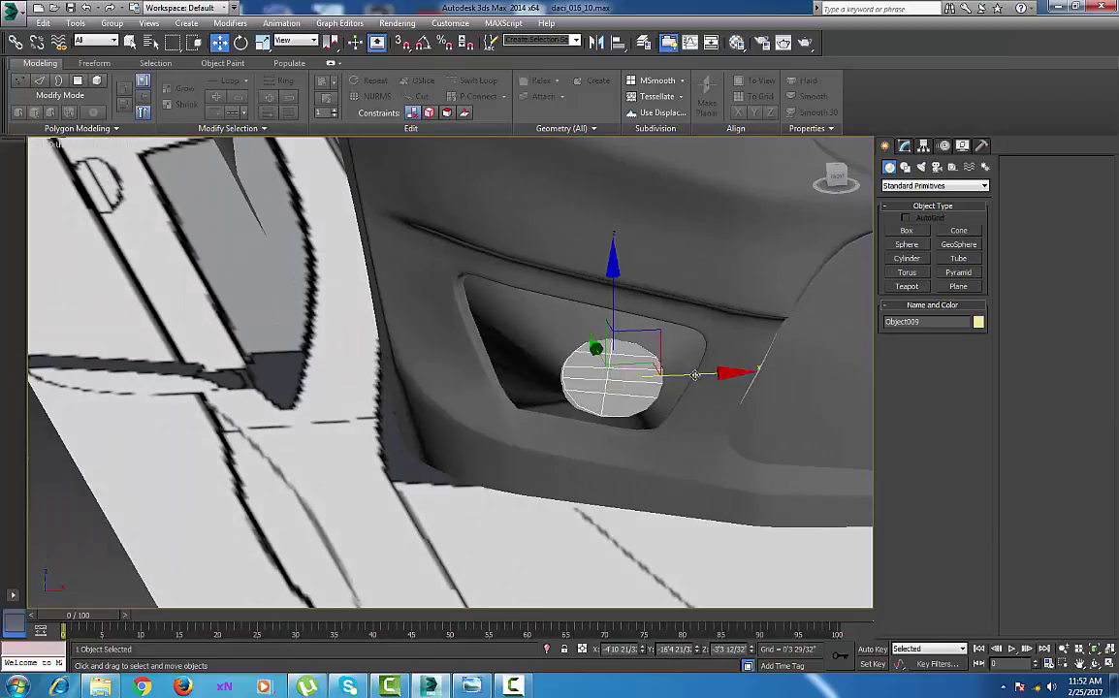
{"action": "left_click", "coordinate": [697, 376]}
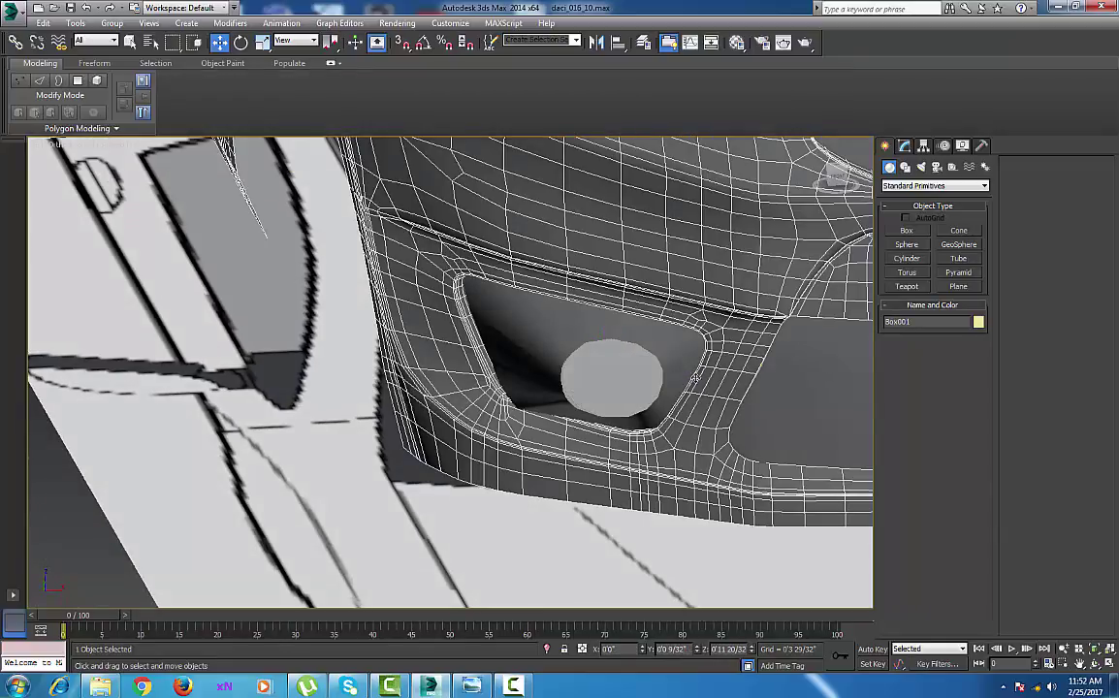
{"action": "left_click", "coordinate": [610, 383]}
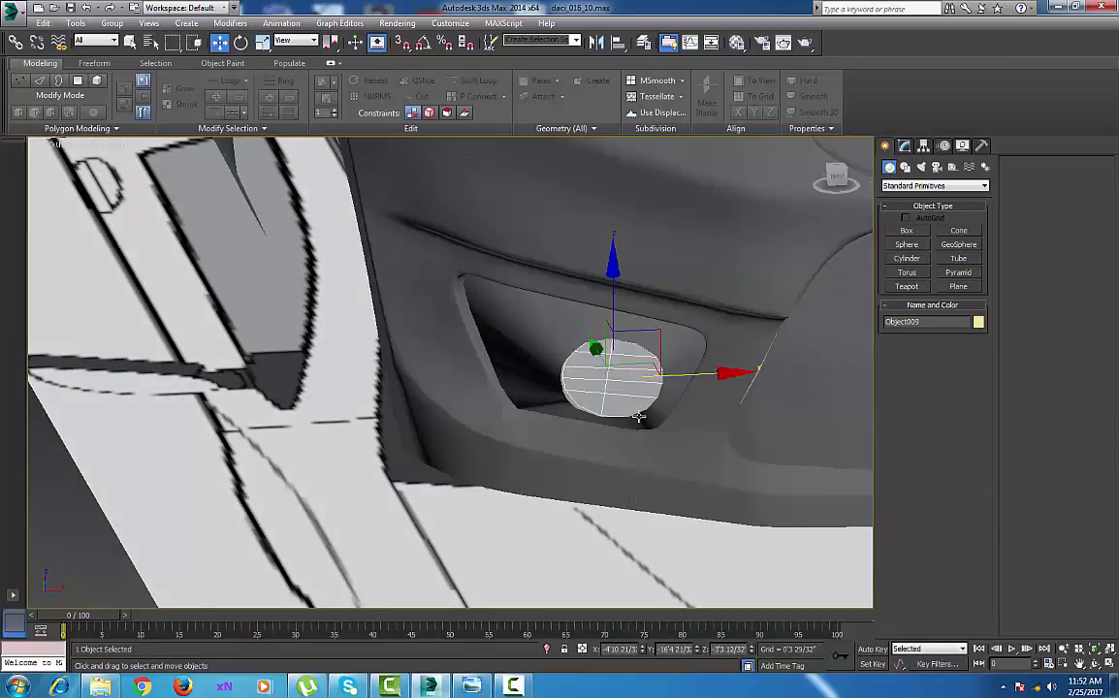
Select the fog light surround mesh Object007 and enter vertex editing.
{"action": "scroll", "coordinate": [641, 416], "scroll_direction": "up", "scroll_amount": 2}
{"action": "middle_click_drag", "start_coordinate": [641, 416], "coordinate": [682, 413], "text": "alt"}
{"action": "left_click", "coordinate": [648, 416]}
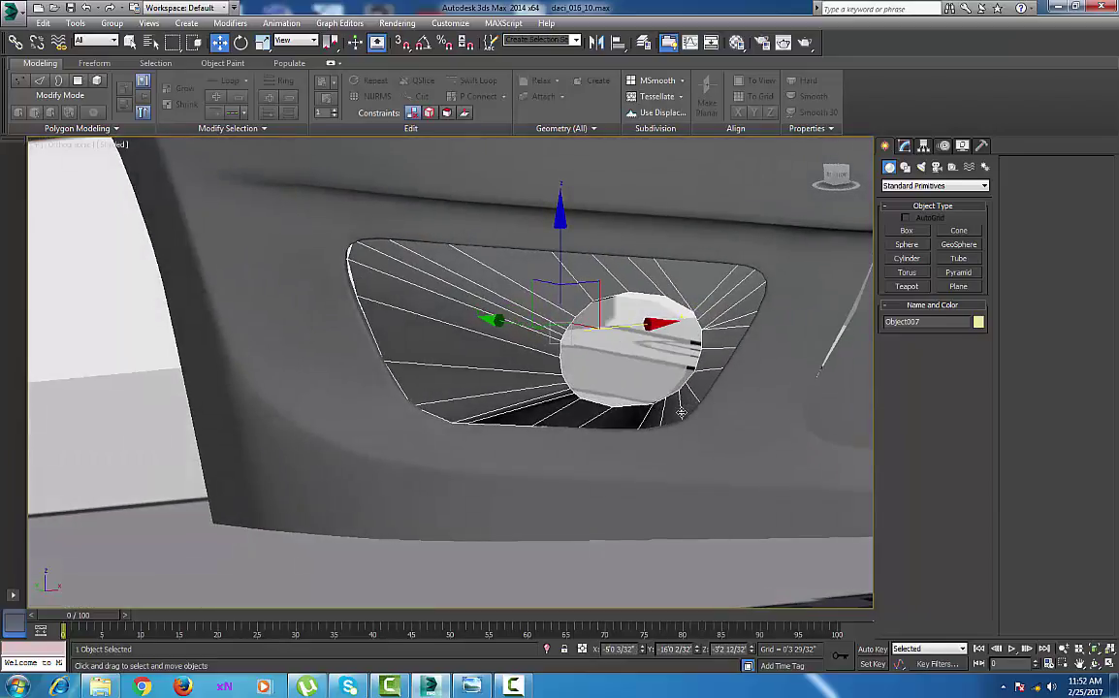
{"action": "left_click", "coordinate": [905, 146]}
{"action": "left_click", "coordinate": [899, 337]}
{"action": "scroll", "coordinate": [553, 393], "scroll_direction": "up", "scroll_amount": 3}
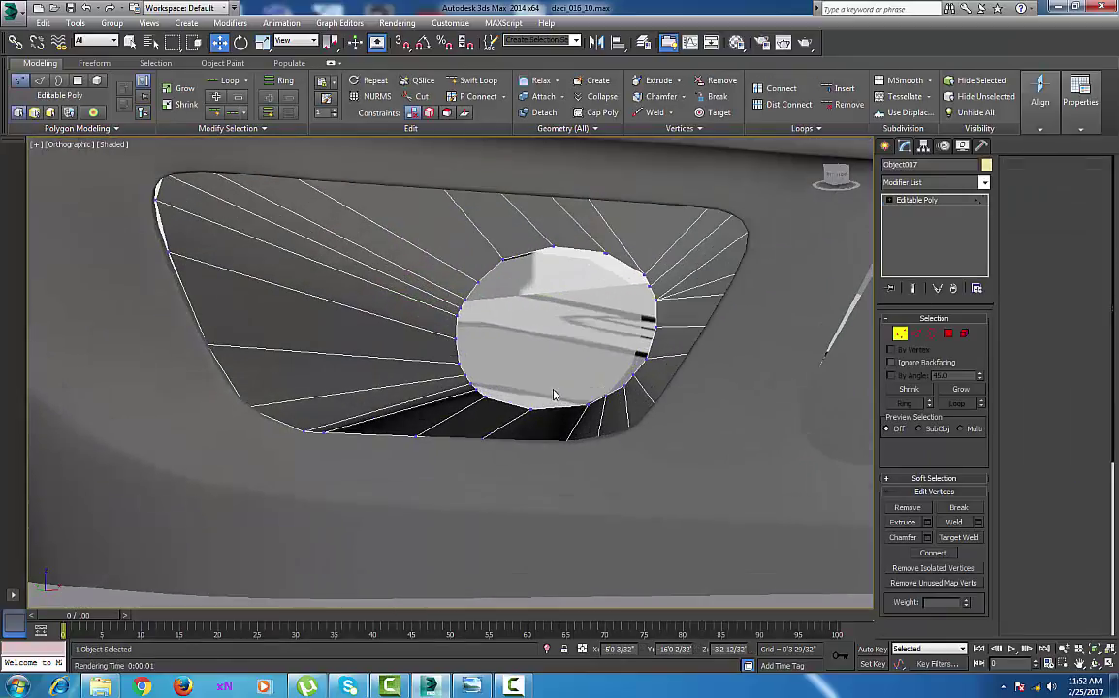
Try to cut an inset edge along the lower rim of the surround's round opening, then undo it.
{"action": "right_click", "coordinate": [572, 384]}
{"action": "left_click", "coordinate": [548, 256]}
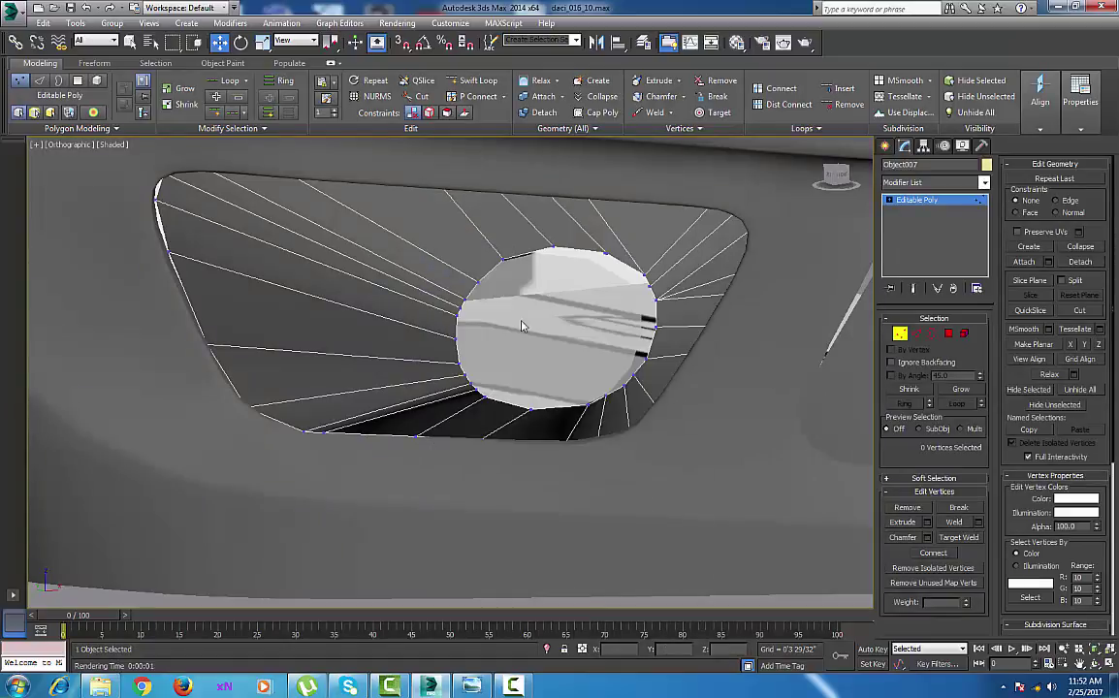
{"action": "left_click", "coordinate": [483, 400]}
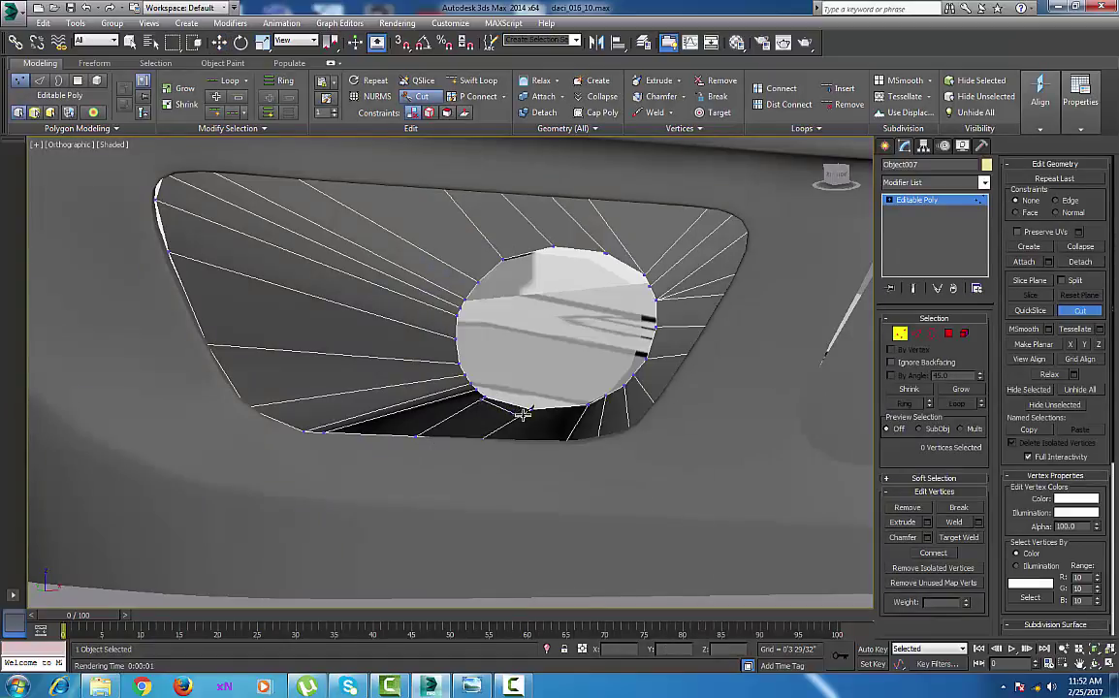
{"action": "left_click", "coordinate": [526, 412]}
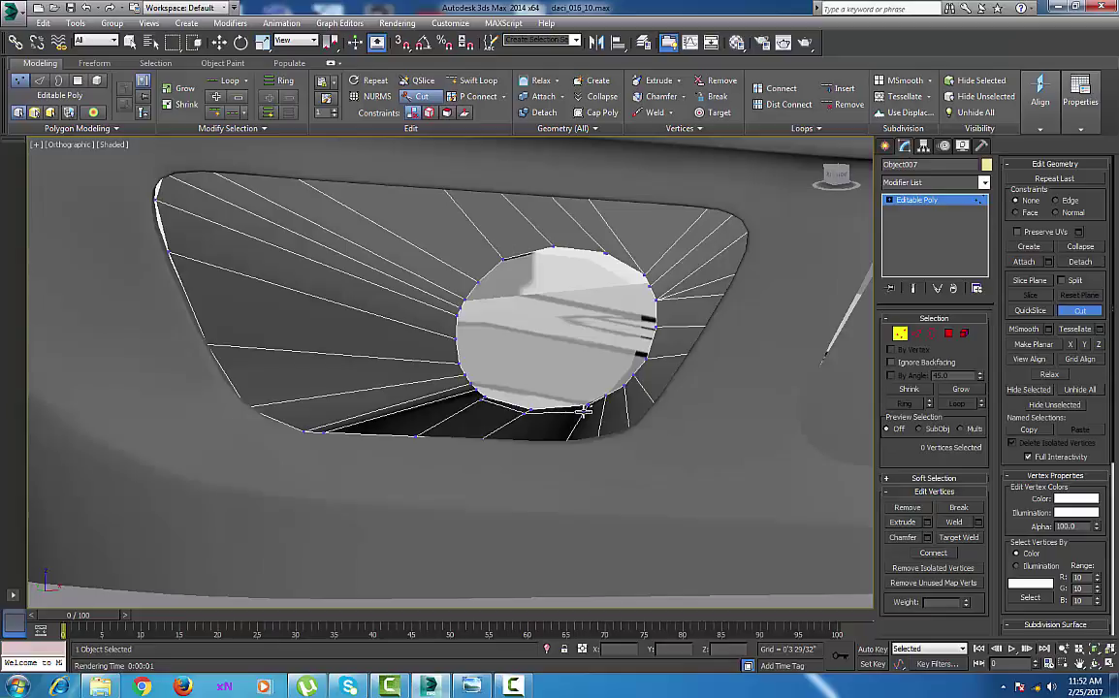
{"action": "left_click", "coordinate": [548, 649]}
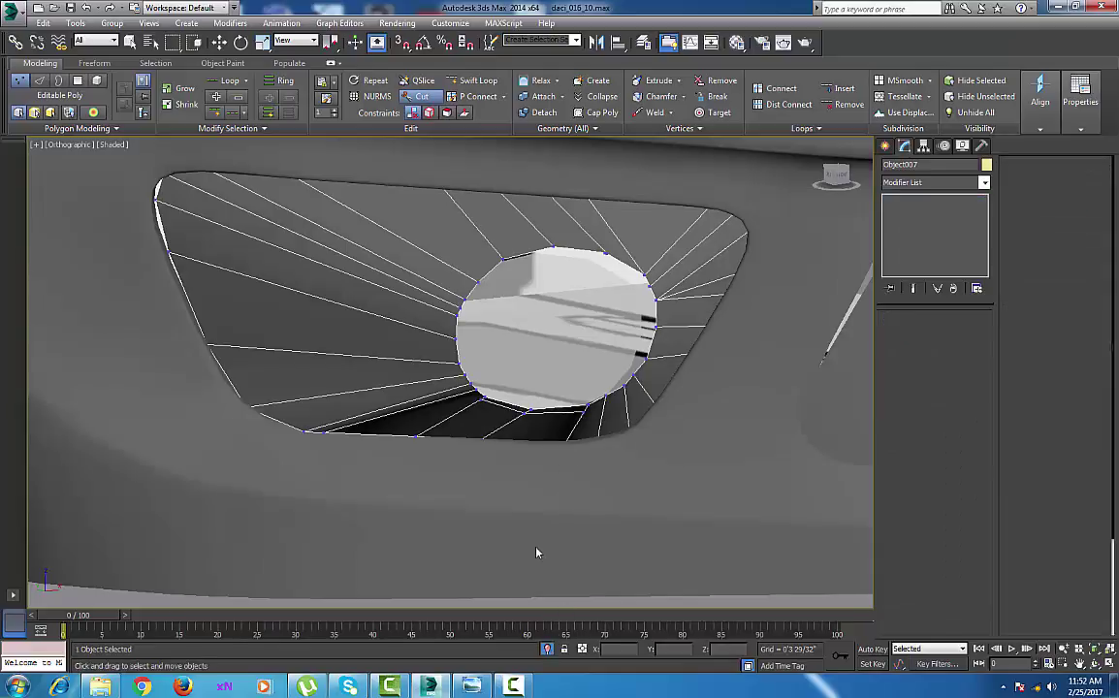
{"action": "middle_click_drag", "start_coordinate": [524, 484], "coordinate": [793, 466], "text": "alt"}
{"action": "scroll", "coordinate": [605, 471], "scroll_direction": "up", "scroll_amount": 4}
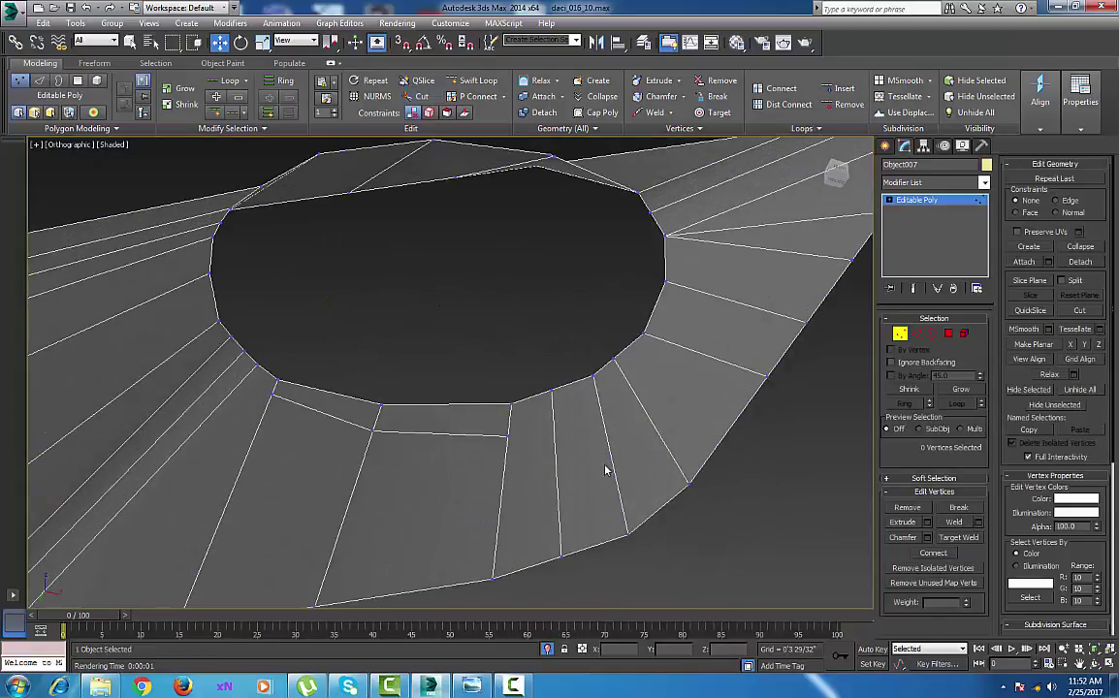
{"action": "middle_click_drag", "start_coordinate": [558, 450], "coordinate": [561, 452]}
{"action": "key", "text": "ctrl+z"}
{"action": "key", "text": "ctrl+z"}
{"action": "key", "text": "ctrl+z"}
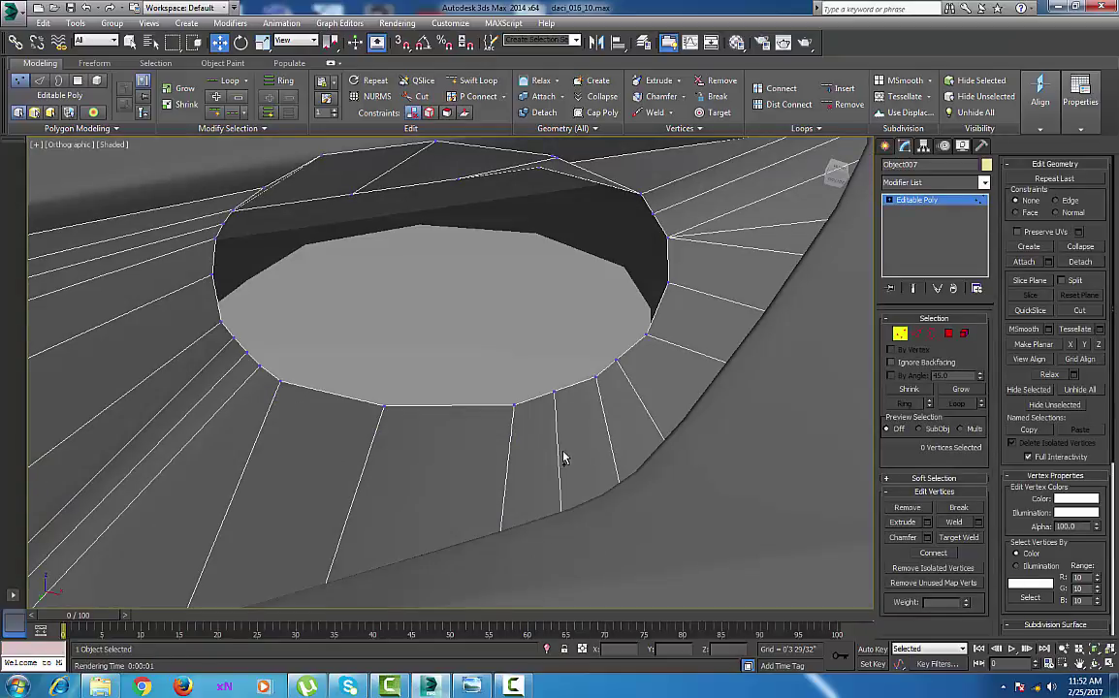
Cut a narrow edge strip close to the lower rim of the round opening and up its right side.
{"action": "middle_click_drag", "start_coordinate": [449, 418], "coordinate": [499, 416]}
{"action": "right_click", "coordinate": [498, 417]}
{"action": "left_click", "coordinate": [417, 262]}
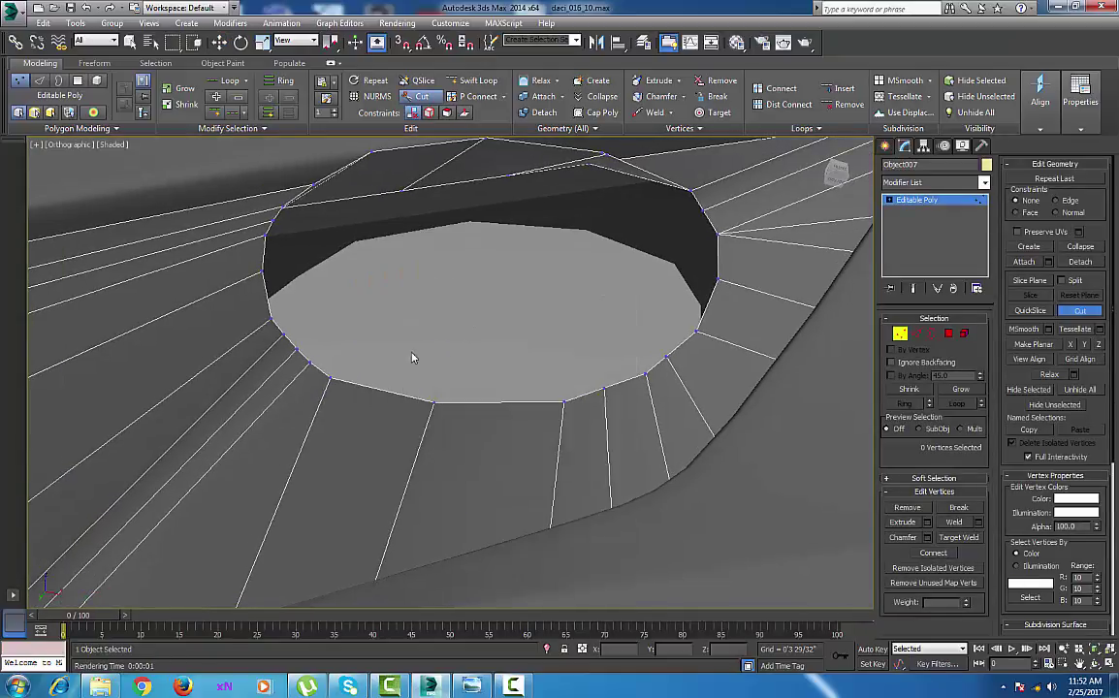
{"action": "left_click", "coordinate": [330, 383]}
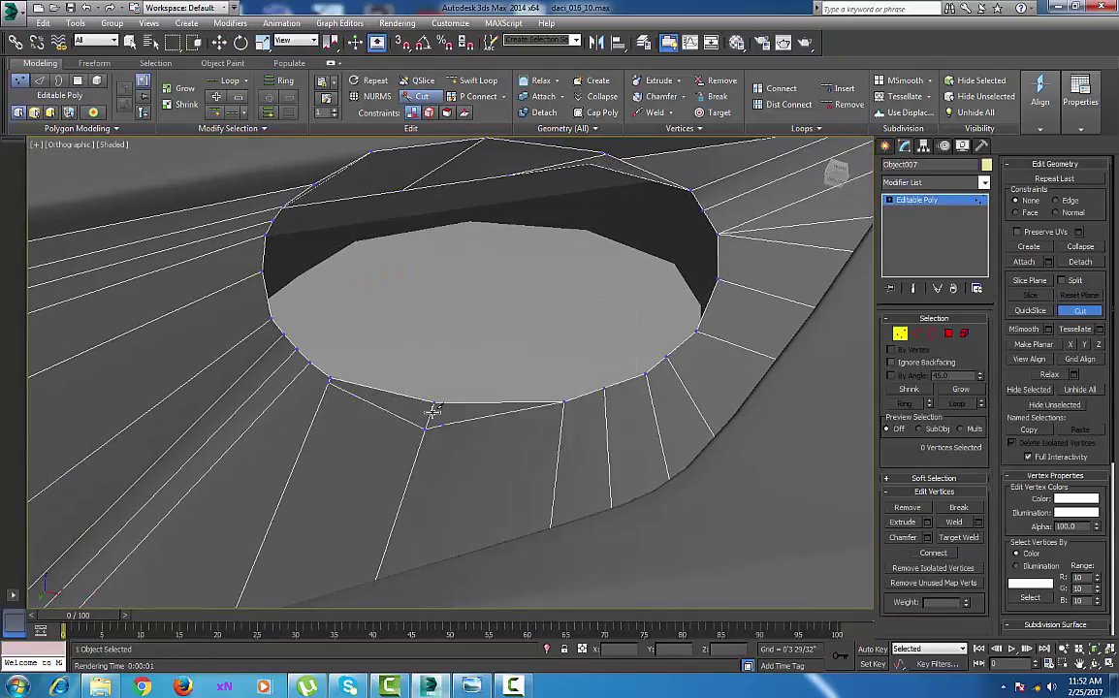
{"action": "left_click", "coordinate": [432, 409]}
{"action": "left_click", "coordinate": [564, 406]}
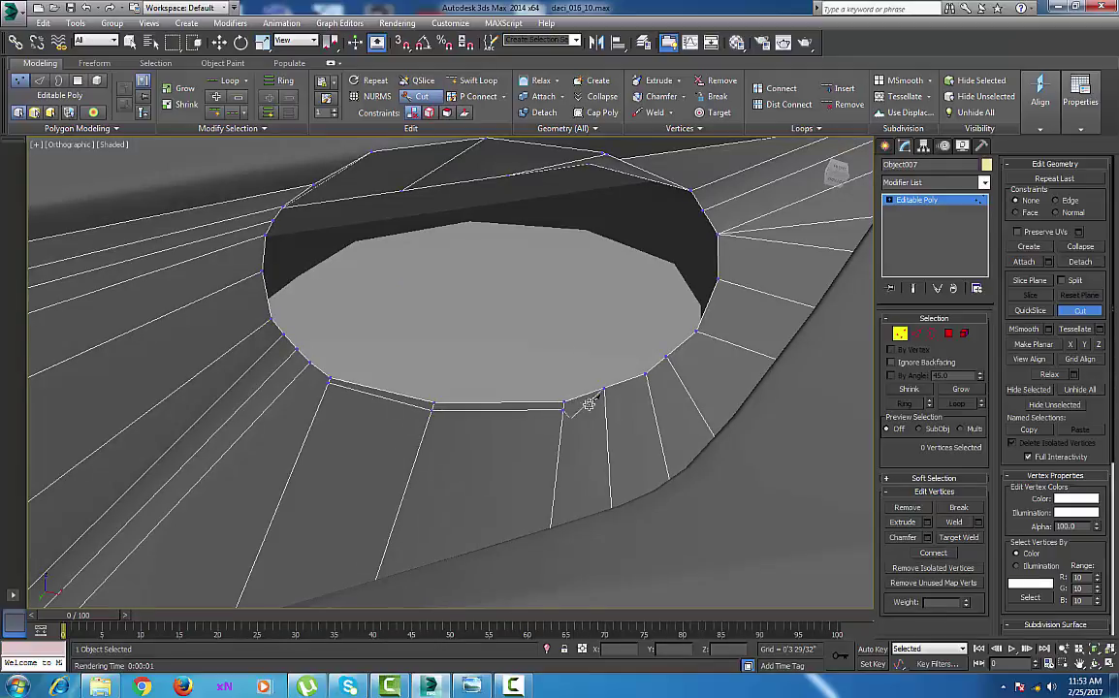
{"action": "left_click", "coordinate": [648, 382]}
{"action": "left_click", "coordinate": [673, 367]}
{"action": "left_click", "coordinate": [726, 280]}
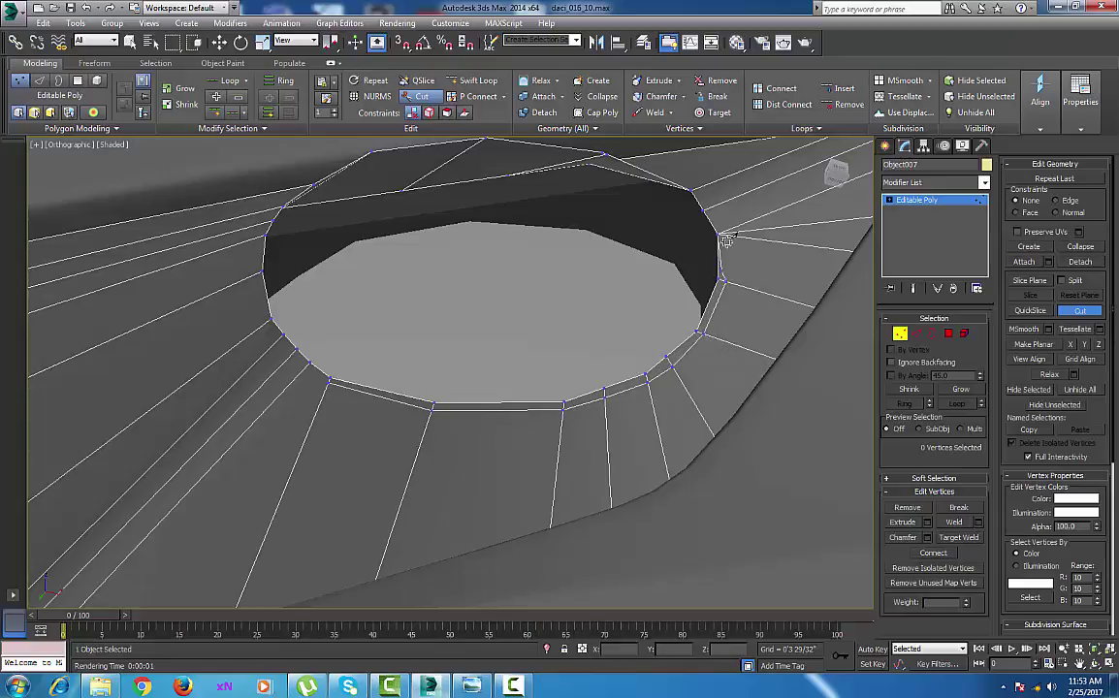
Continue the narrow inset cut across the upper rim of the round opening, point by point over the radiating edges.
{"action": "middle_click_drag", "start_coordinate": [696, 234], "coordinate": [729, 417], "text": "alt"}
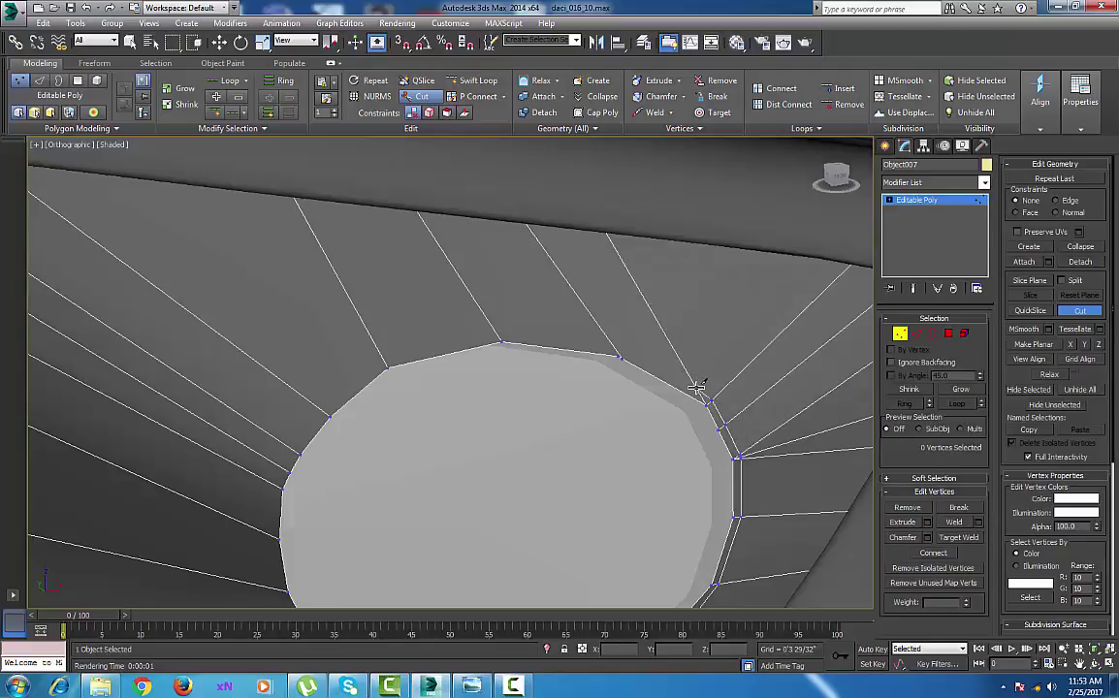
{"action": "left_click", "coordinate": [697, 388]}
{"action": "left_click", "coordinate": [616, 348]}
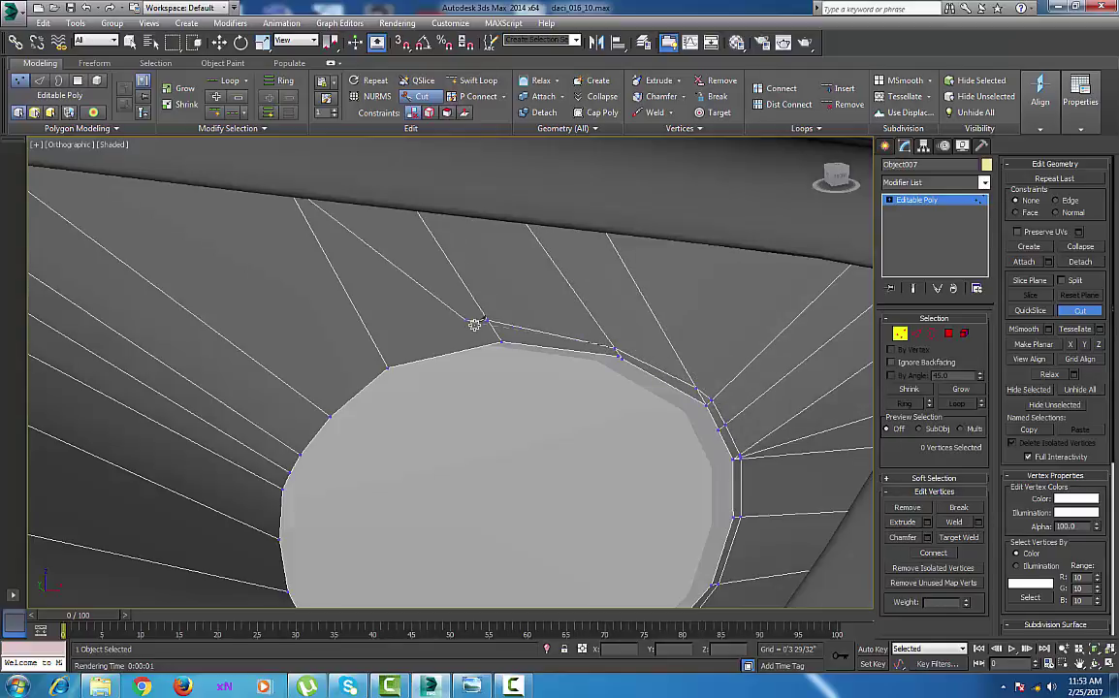
{"action": "left_click", "coordinate": [498, 335]}
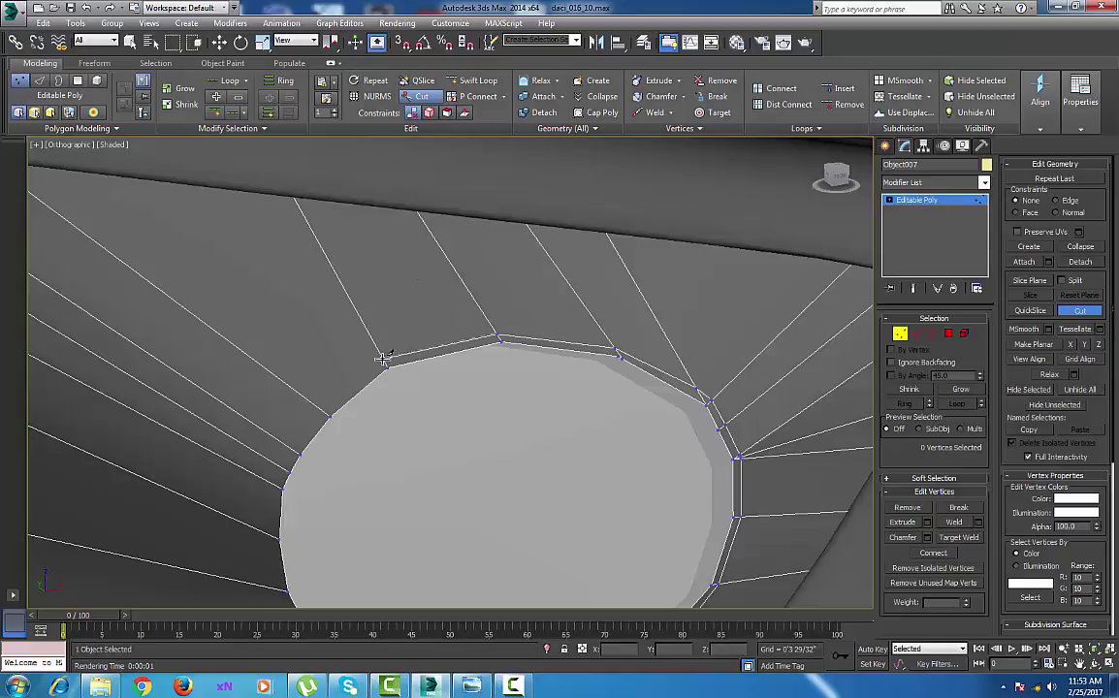
{"action": "left_click", "coordinate": [381, 364]}
Continue the inset cut down the left rim of the round opening to its lower-left corner.
{"action": "middle_click_drag", "start_coordinate": [373, 369], "coordinate": [433, 300]}
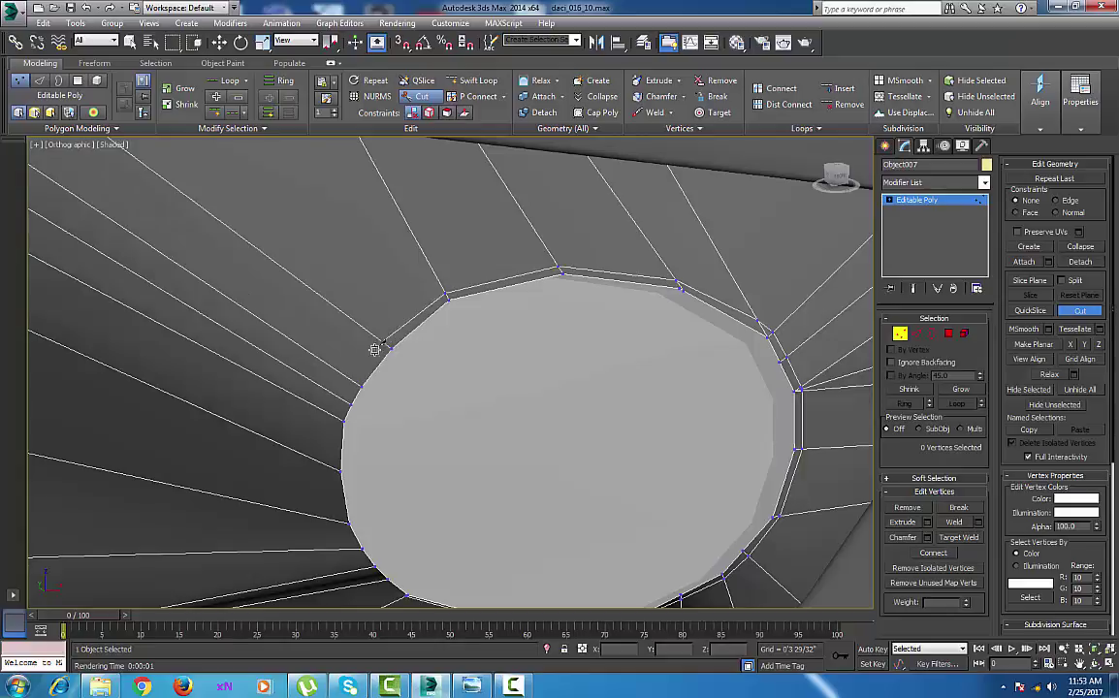
{"action": "left_click", "coordinate": [354, 379]}
{"action": "left_click", "coordinate": [342, 400]}
{"action": "middle_click_drag", "start_coordinate": [336, 428], "coordinate": [384, 276]}
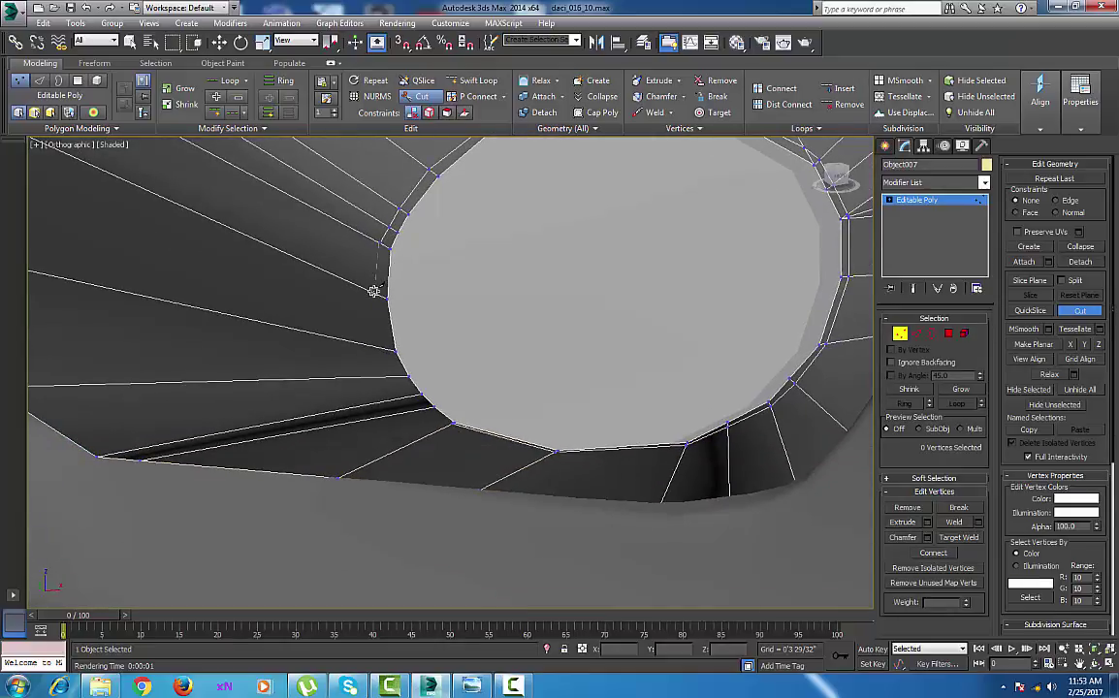
{"action": "left_click", "coordinate": [374, 291]}
{"action": "left_click", "coordinate": [381, 345]}
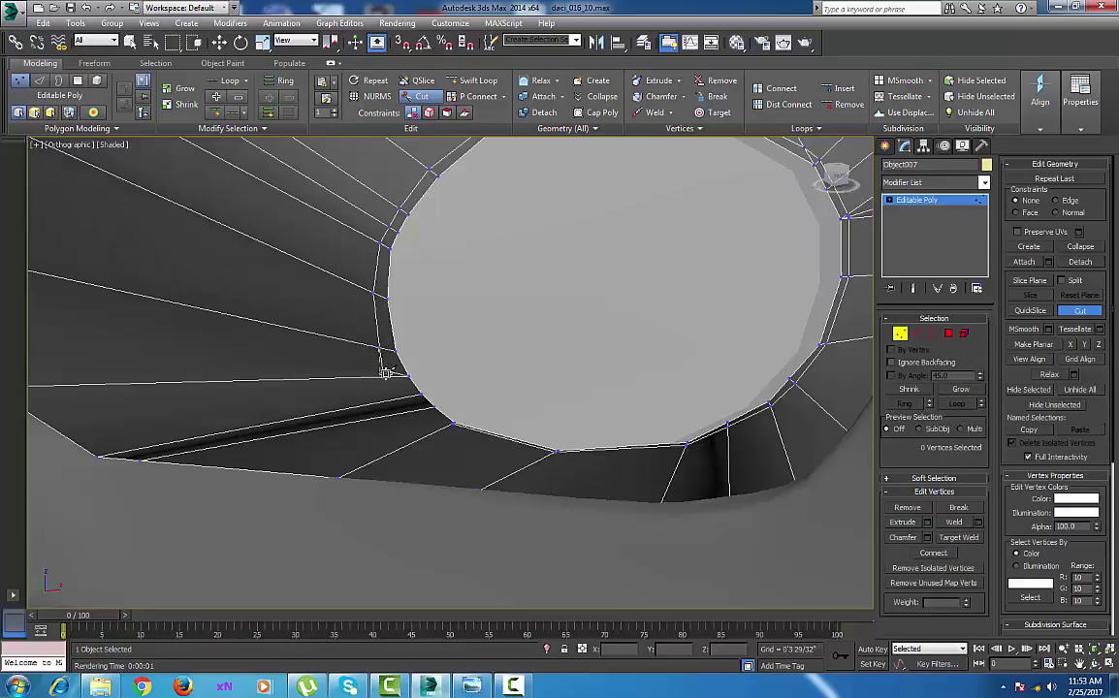
{"action": "left_click", "coordinate": [390, 376]}
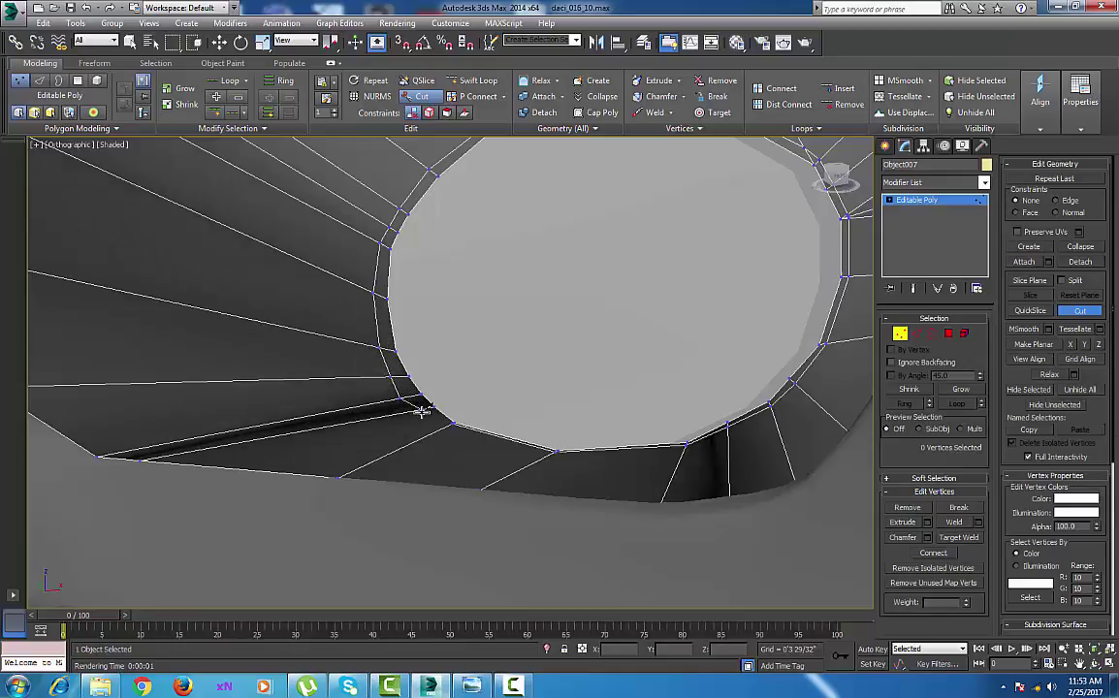
{"action": "left_click", "coordinate": [418, 412]}
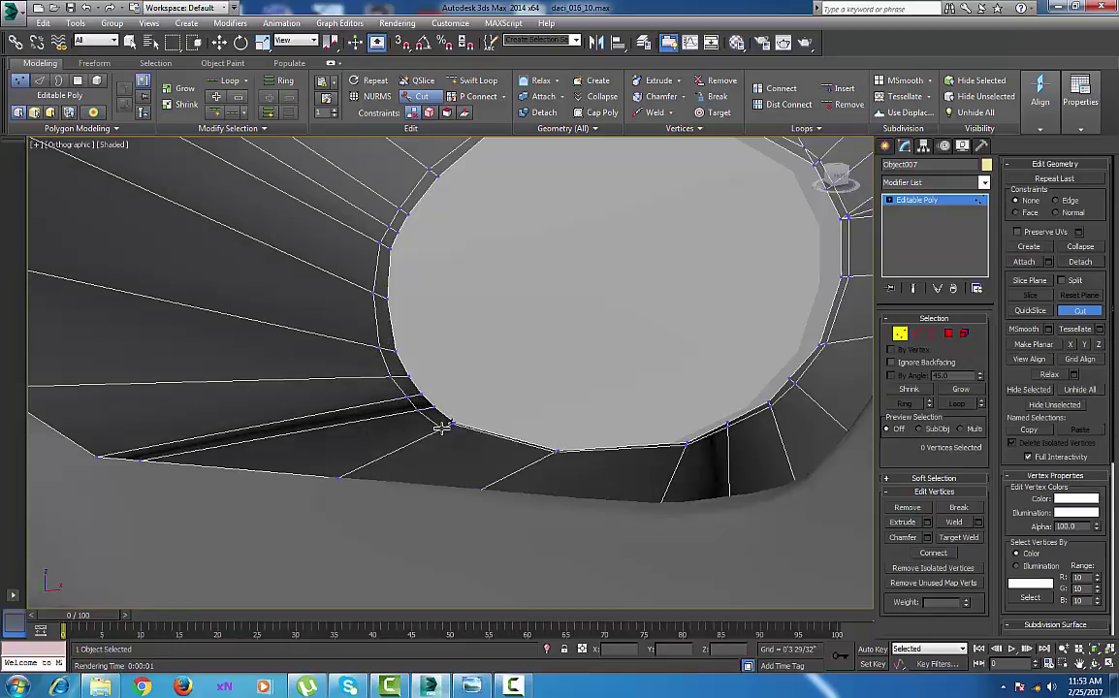
{"action": "left_click", "coordinate": [442, 428]}
Undo the stray cut below the rim and cut from the lower-left corner along the bottom rim to close the loop.
{"action": "middle_click_drag", "start_coordinate": [487, 357], "coordinate": [498, 303], "text": "alt"}
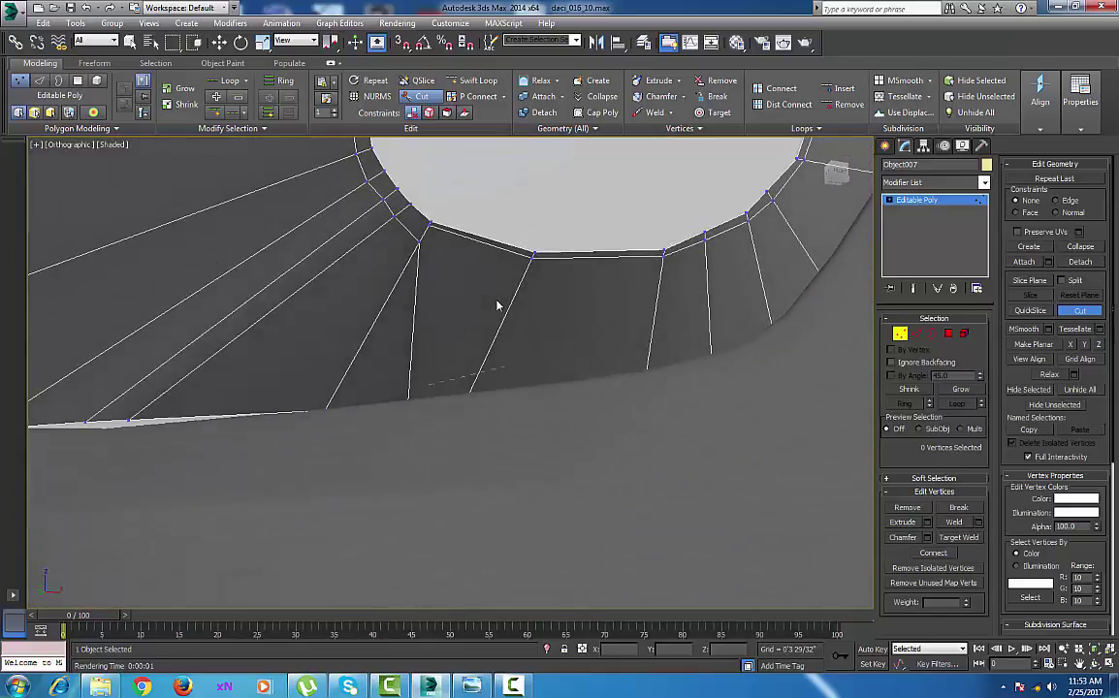
{"action": "mouse_move", "coordinate": [481, 256]}
{"action": "middle_mouse_down"}
{"action": "mouse_move", "coordinate": [468, 362]}
{"action": "mouse_move", "coordinate": [471, 313]}
{"action": "middle_mouse_up"}
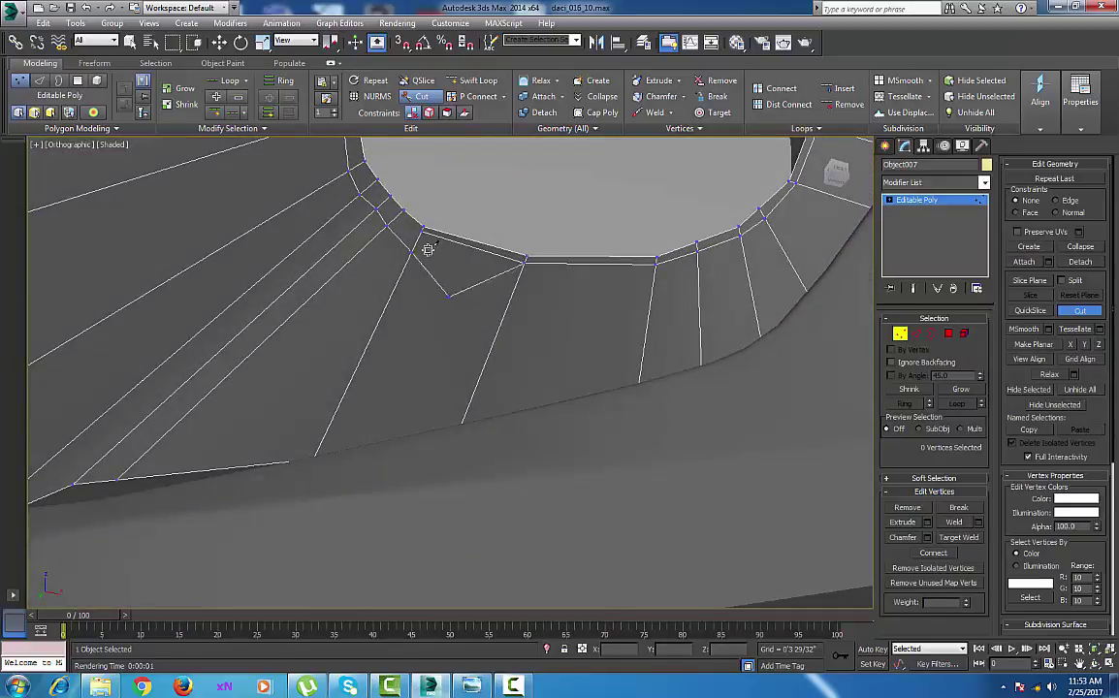
{"action": "key", "text": "ctrl+z"}
{"action": "left_click", "coordinate": [415, 252]}
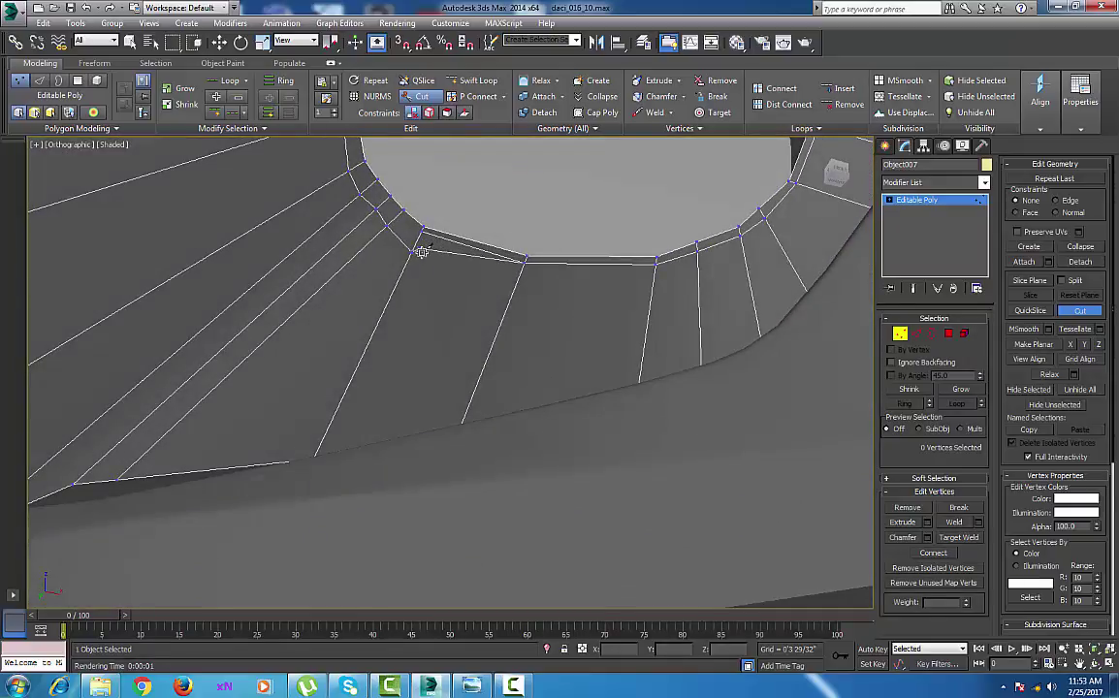
{"action": "left_click", "coordinate": [522, 270]}
{"action": "left_click", "coordinate": [656, 264]}
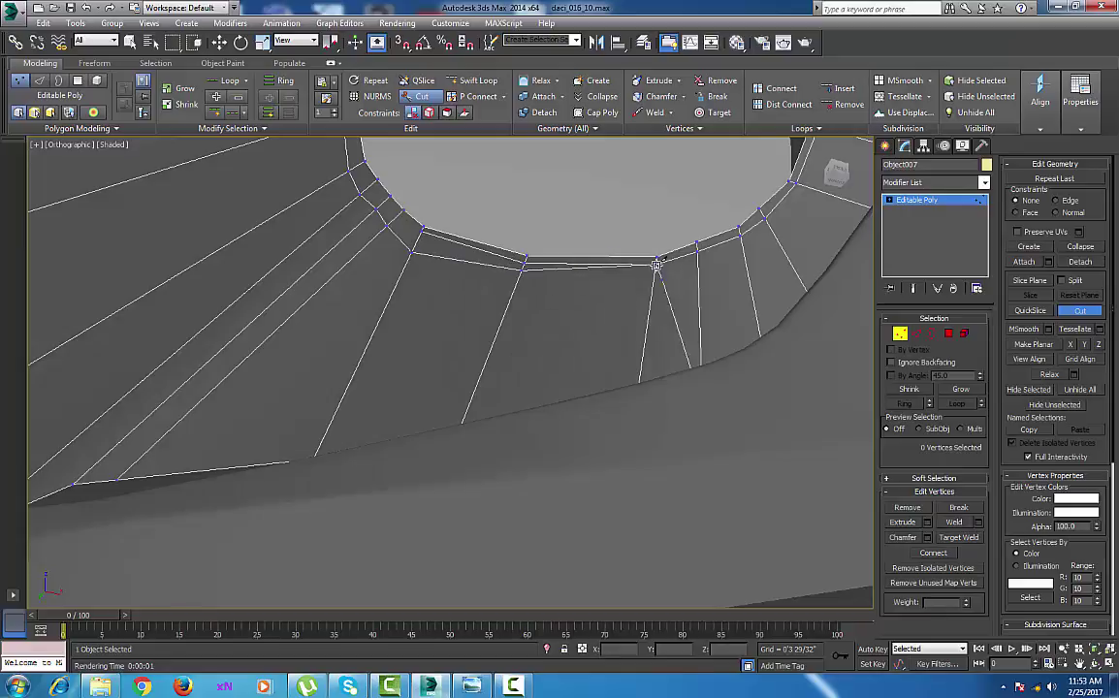
Finish cutting and remove the two surplus edges along the bottom rim of the round opening.
{"action": "right_click", "coordinate": [655, 266]}
{"action": "middle_click_drag", "start_coordinate": [527, 289], "coordinate": [531, 321]}
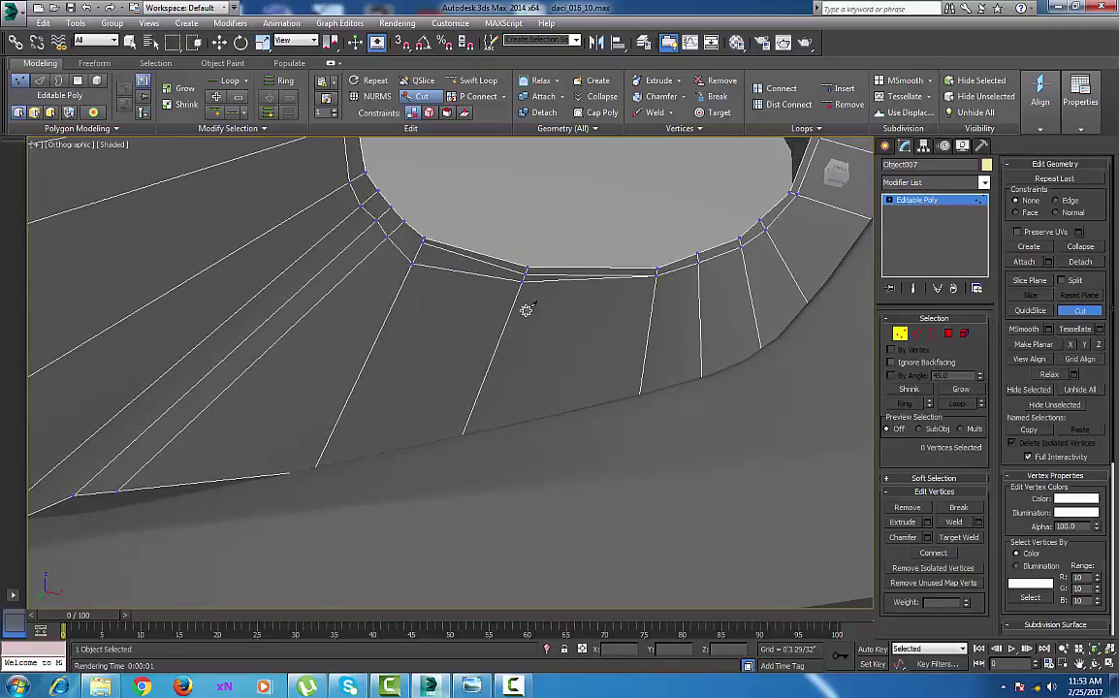
{"action": "right_click", "coordinate": [526, 308]}
{"action": "key", "text": "2"}
{"action": "left_click", "coordinate": [538, 274]}
{"action": "left_click", "coordinate": [508, 273], "text": "ctrl"}
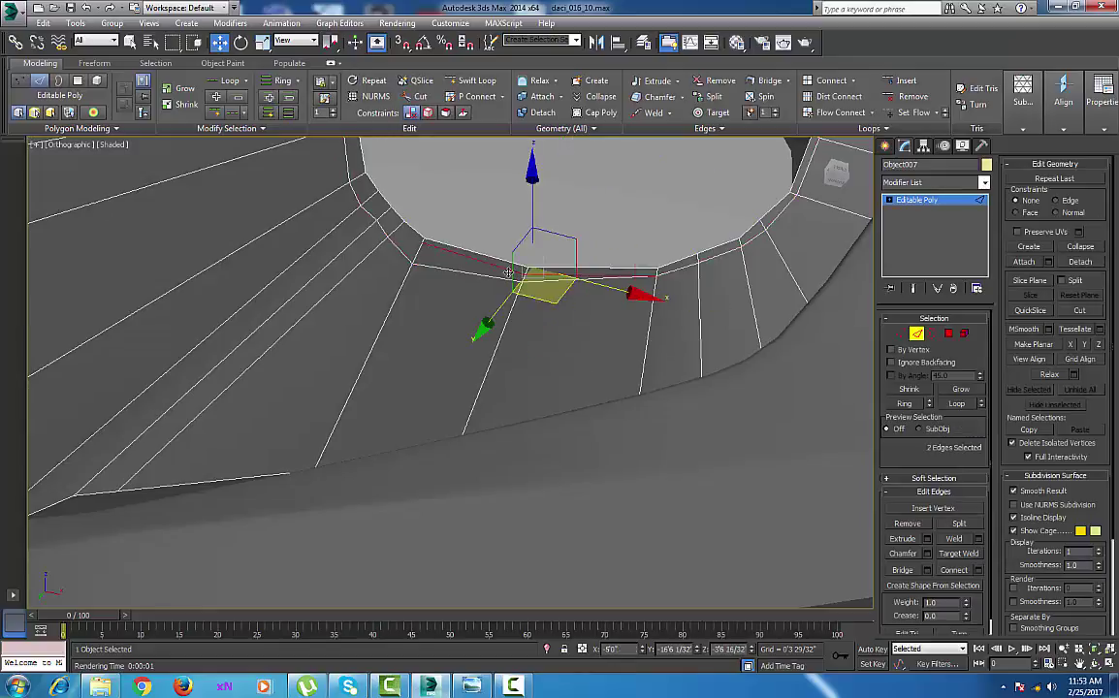
{"action": "key", "text": "BackSpace"}
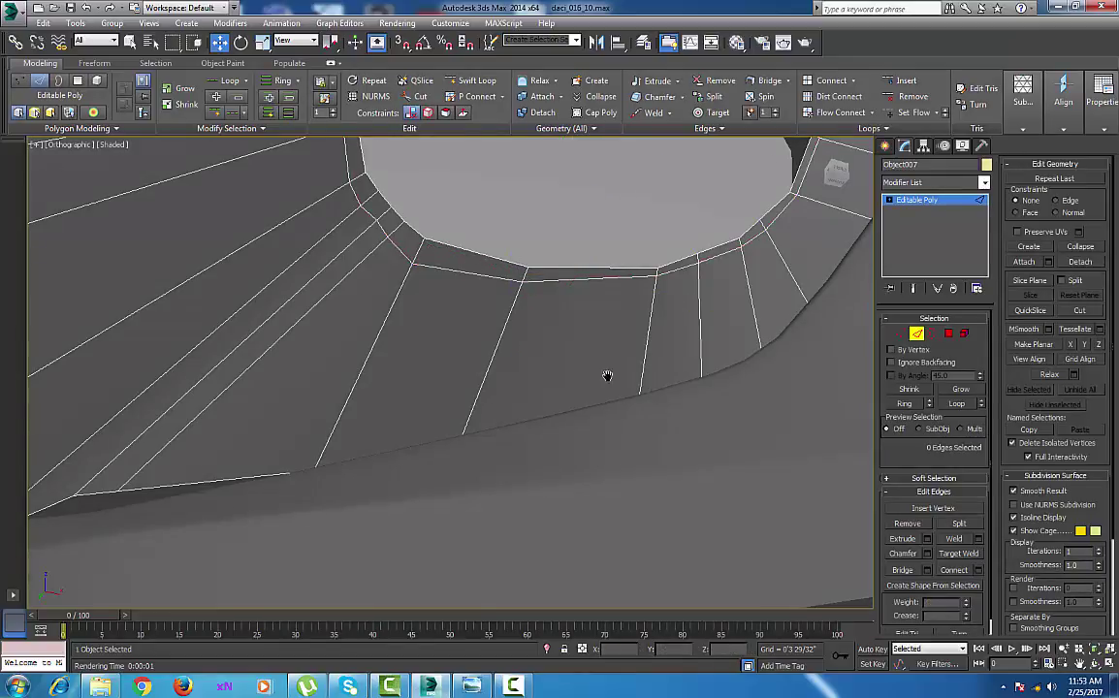
Select the round opening's border and extend a copy of it inward into the bumper to form the tube wall.
{"action": "scroll", "coordinate": [588, 351], "scroll_direction": "down", "scroll_amount": 5}
{"action": "middle_click_drag", "start_coordinate": [607, 376], "coordinate": [556, 402]}
{"action": "scroll", "coordinate": [579, 406], "scroll_direction": "up", "scroll_amount": 4}
{"action": "scroll", "coordinate": [585, 420], "scroll_direction": "down", "scroll_amount": 4}
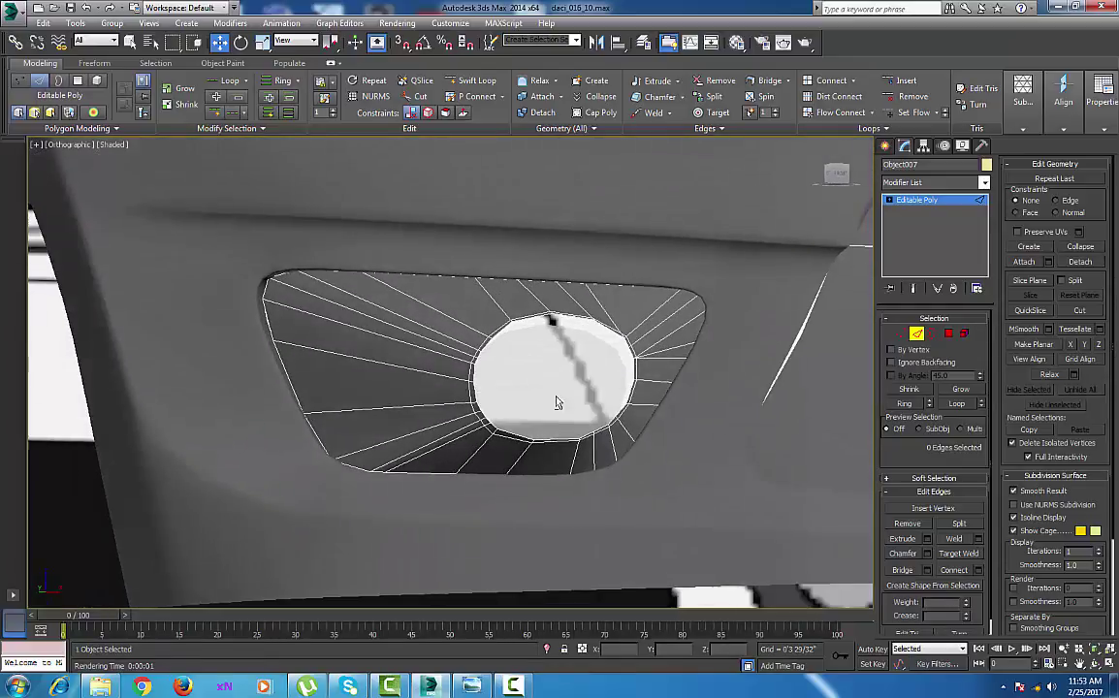
{"action": "left_click", "coordinate": [933, 337]}
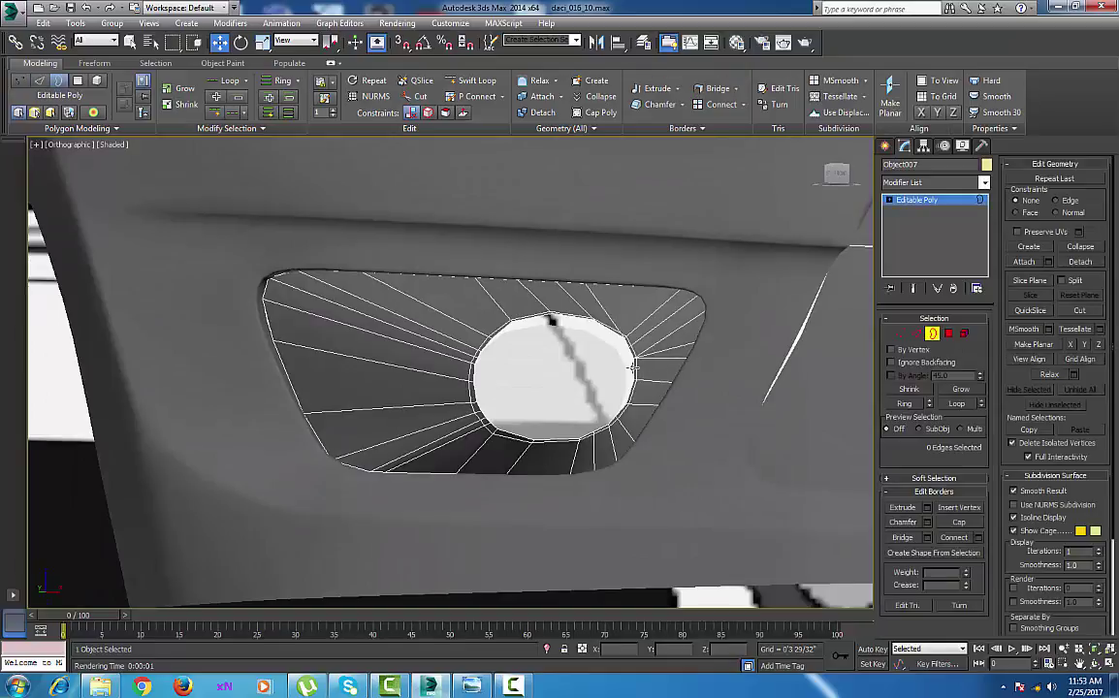
{"action": "left_click", "coordinate": [635, 369]}
{"action": "middle_click_drag", "start_coordinate": [571, 339], "coordinate": [582, 433], "text": "alt"}
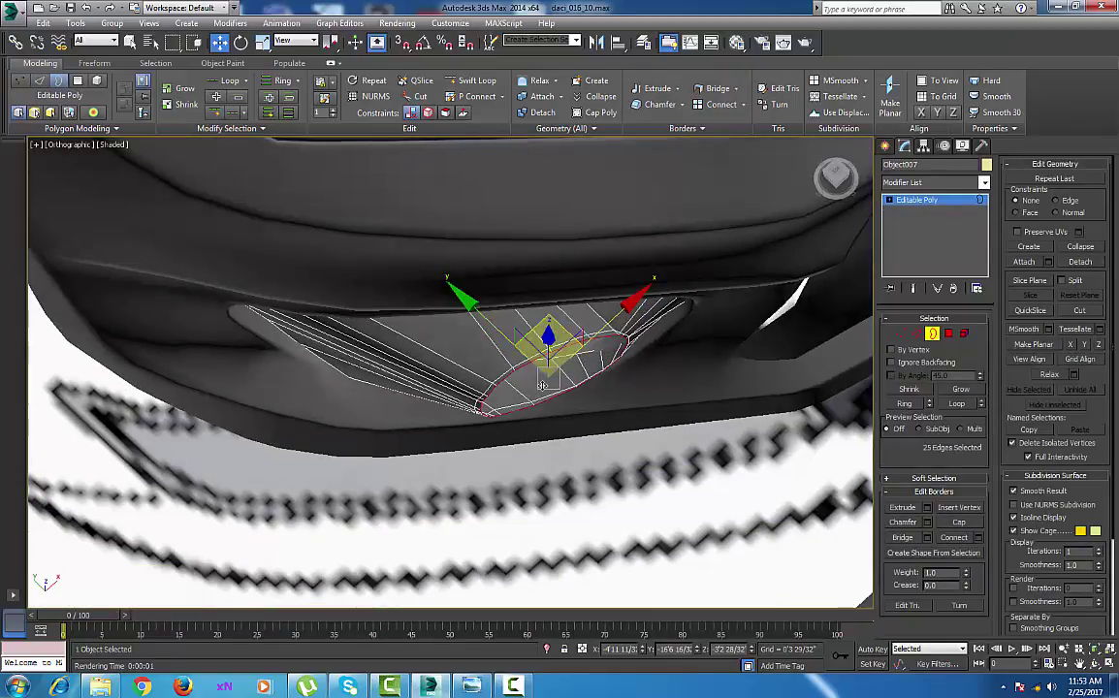
{"action": "left_click_drag", "start_coordinate": [550, 321], "coordinate": [530, 258], "text": "shift"}
{"action": "mouse_move", "coordinate": [558, 359]}
{"action": "middle_mouse_down", "text": "alt"}
{"action": "mouse_move", "coordinate": [555, 326]}
{"action": "mouse_move", "coordinate": [557, 338]}
{"action": "middle_mouse_up", "text": "alt"}
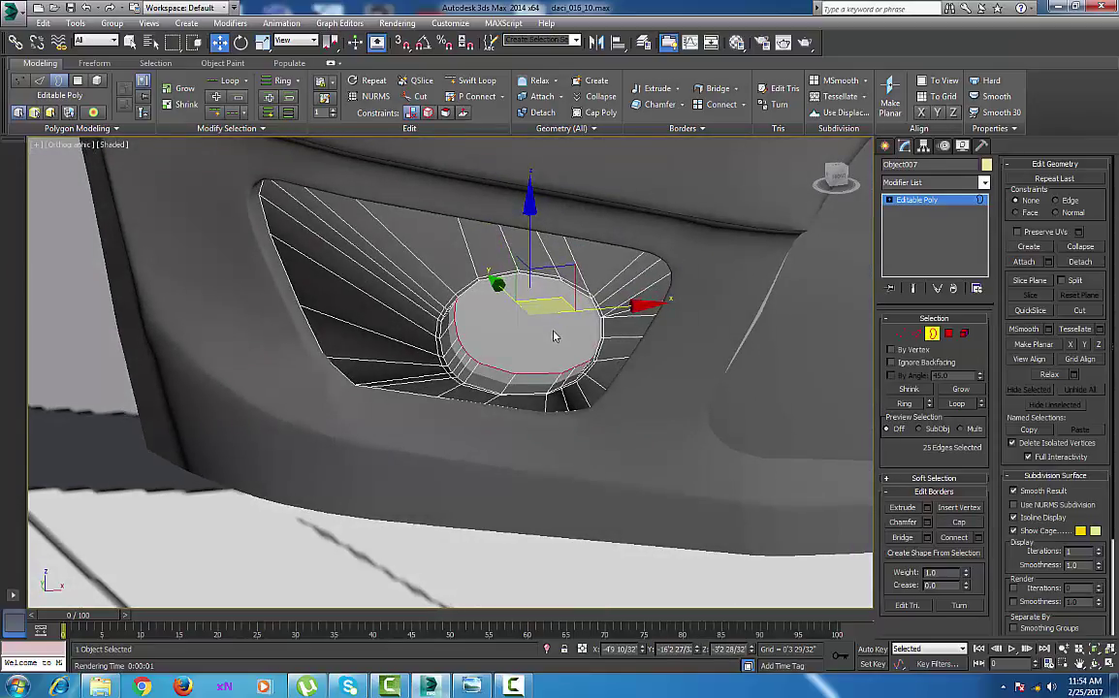
Turn on NURMS smoothing for the fog light surround and scale the whole object up uniformly to about 106%.
{"action": "right_click", "coordinate": [480, 356]}
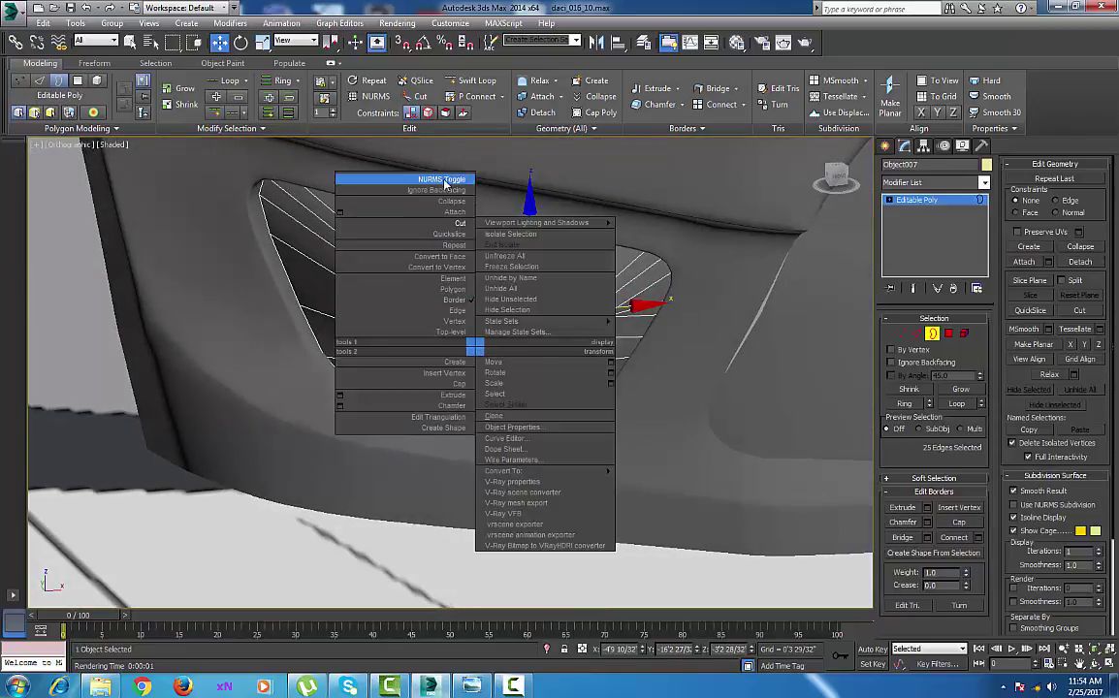
{"action": "left_click", "coordinate": [445, 180]}
{"action": "middle_click_drag", "start_coordinate": [511, 378], "coordinate": [512, 349]}
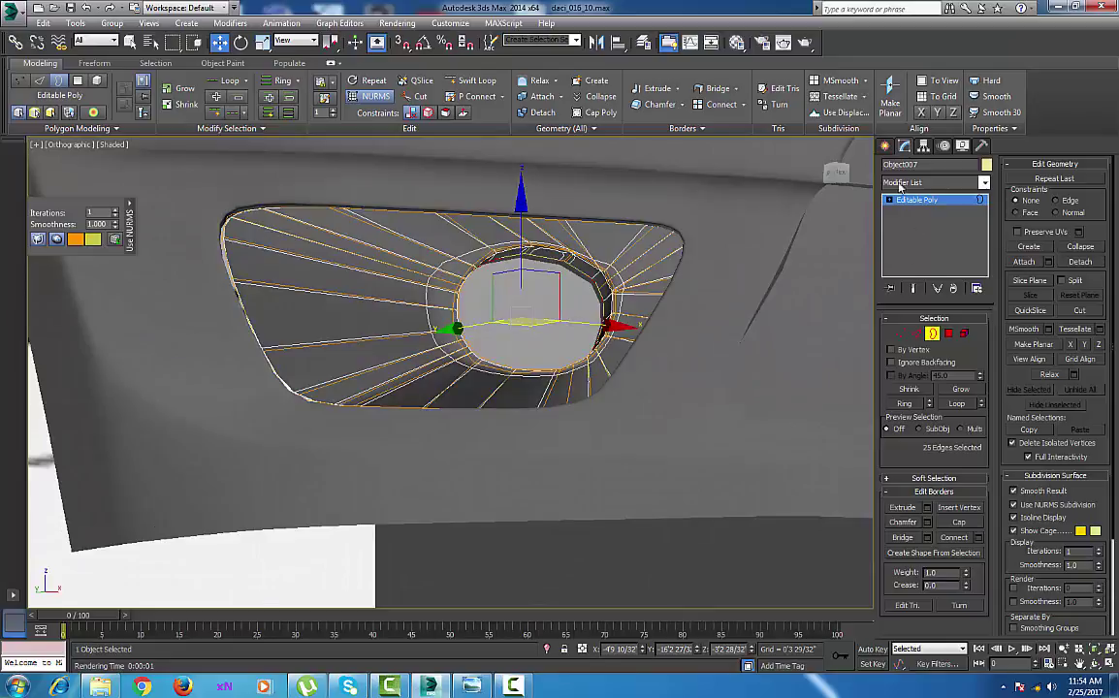
{"action": "left_click", "coordinate": [884, 146]}
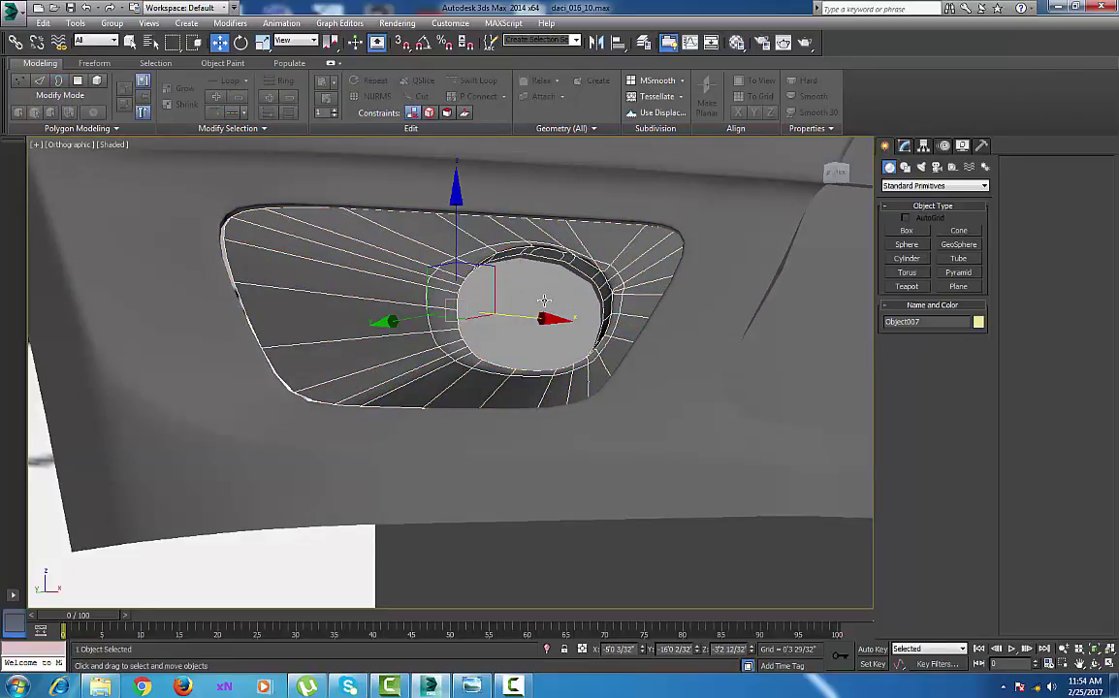
{"action": "key", "text": "r"}
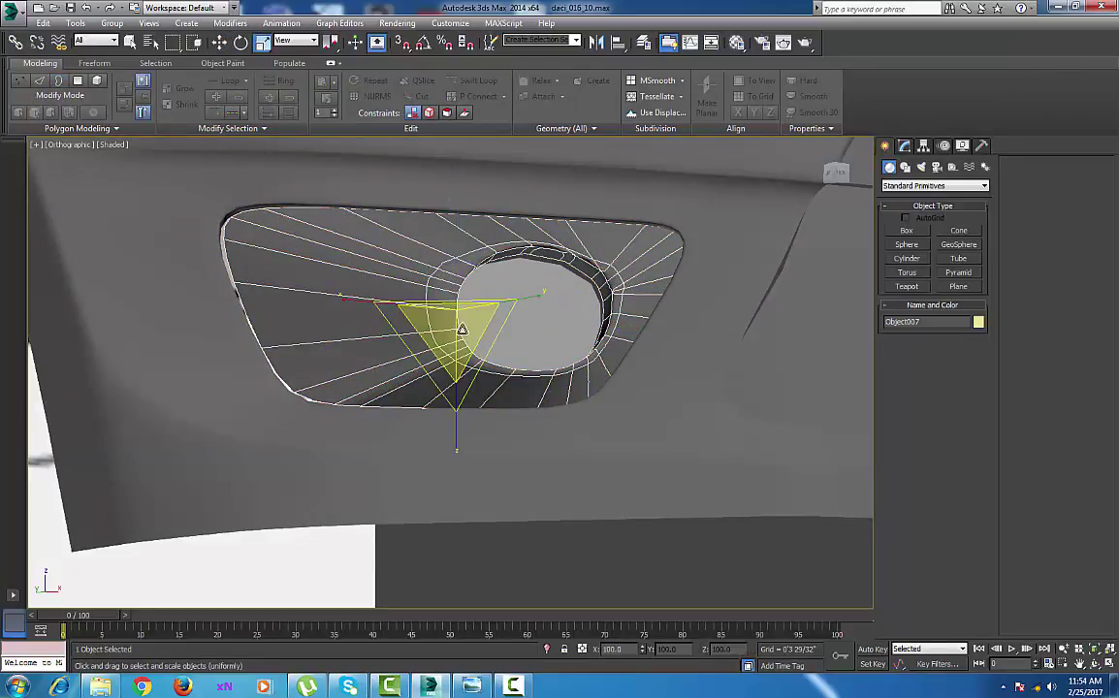
{"action": "left_click_drag", "start_coordinate": [461, 333], "coordinate": [457, 323]}
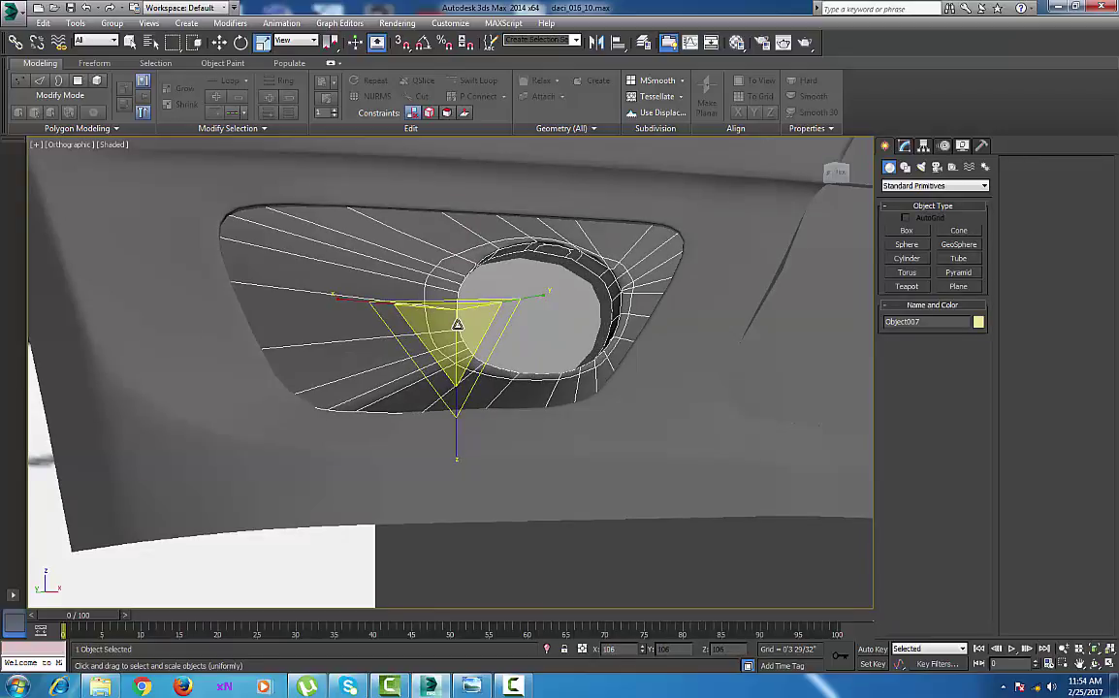
{"action": "middle_click_drag", "start_coordinate": [522, 347], "coordinate": [522, 367], "text": "alt"}
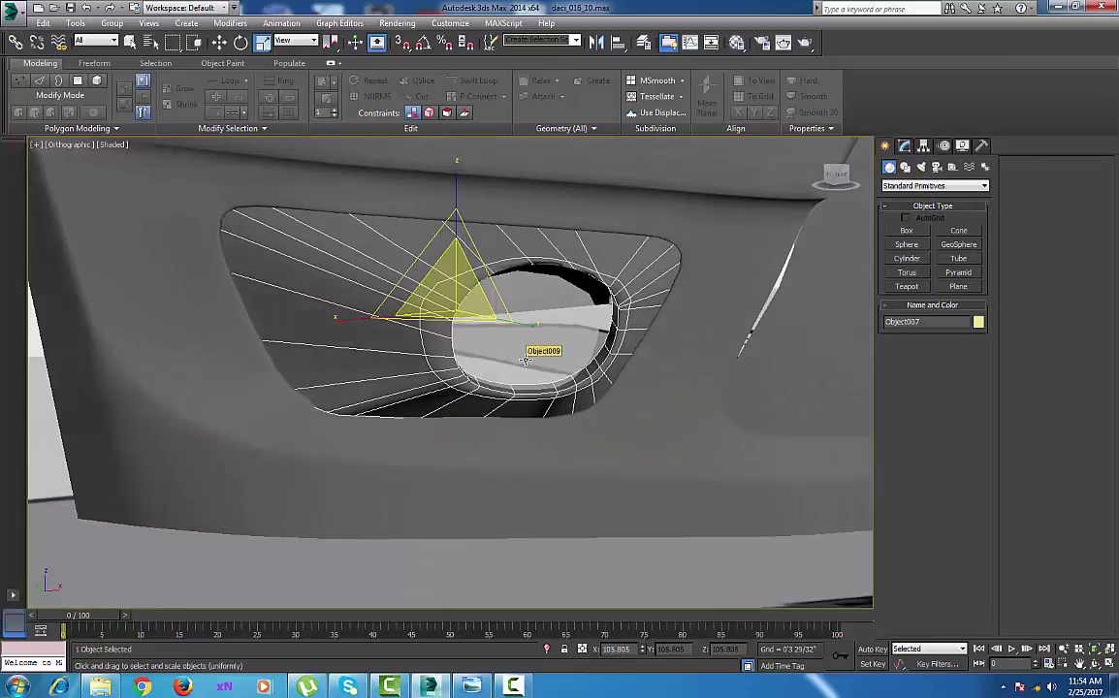
Scale up the disc behind the opening slightly and raise it about 17/32" to fill the opening.
{"action": "left_click", "coordinate": [554, 336]}
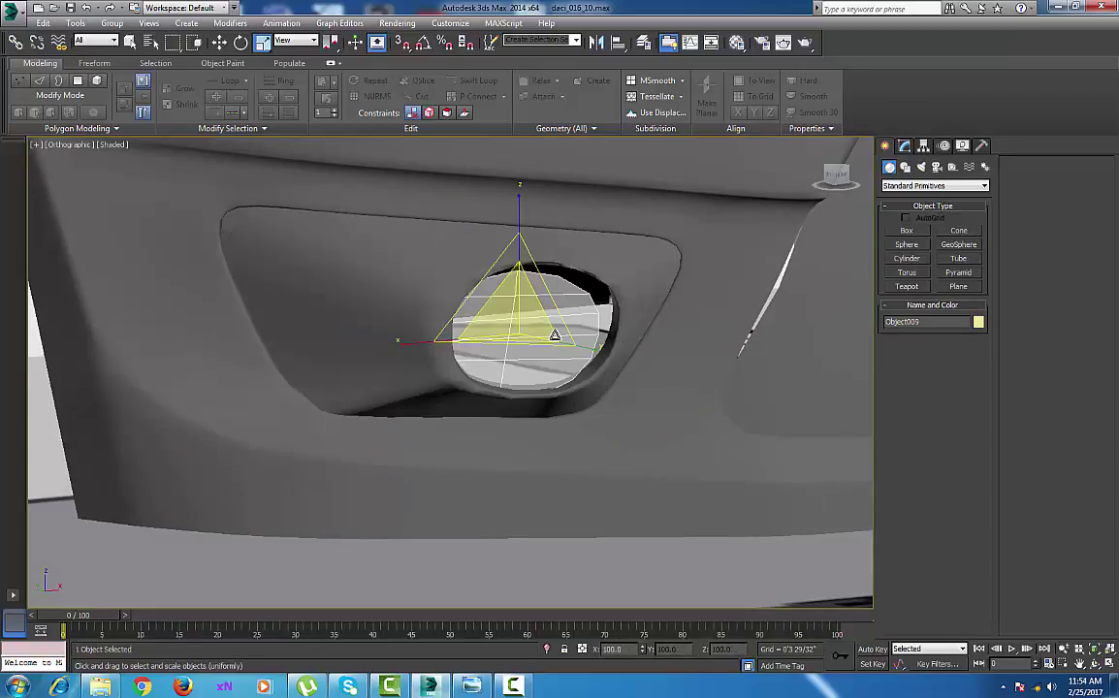
{"action": "left_click_drag", "start_coordinate": [525, 311], "coordinate": [527, 300]}
{"action": "key", "text": "w"}
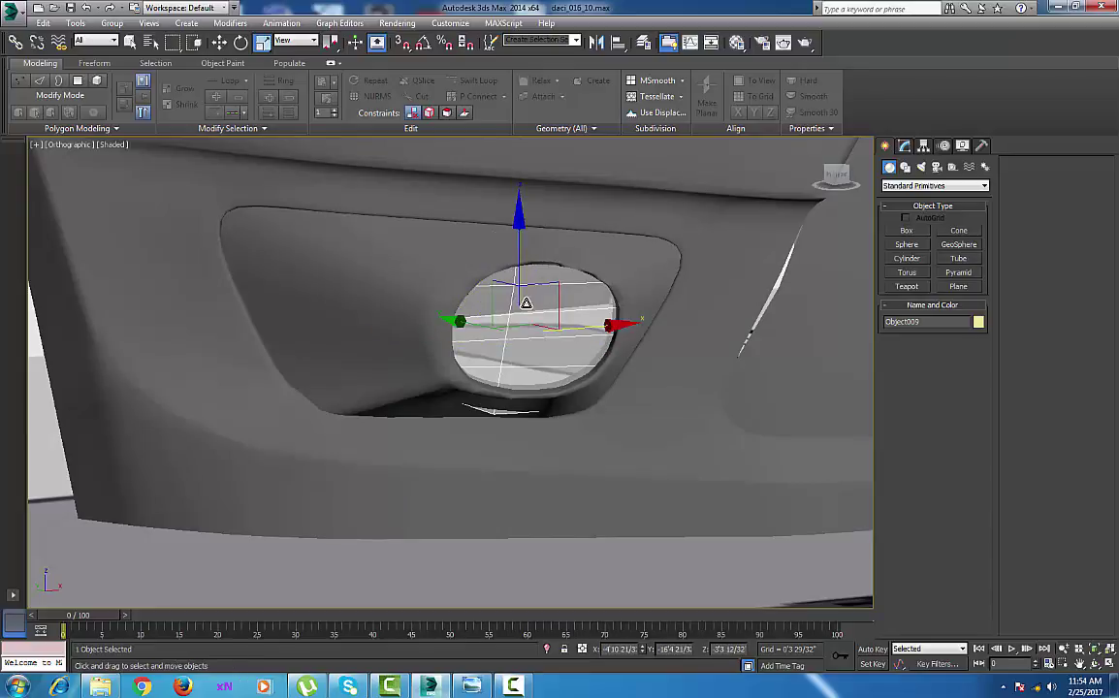
{"action": "left_click_drag", "start_coordinate": [520, 241], "coordinate": [520, 240]}
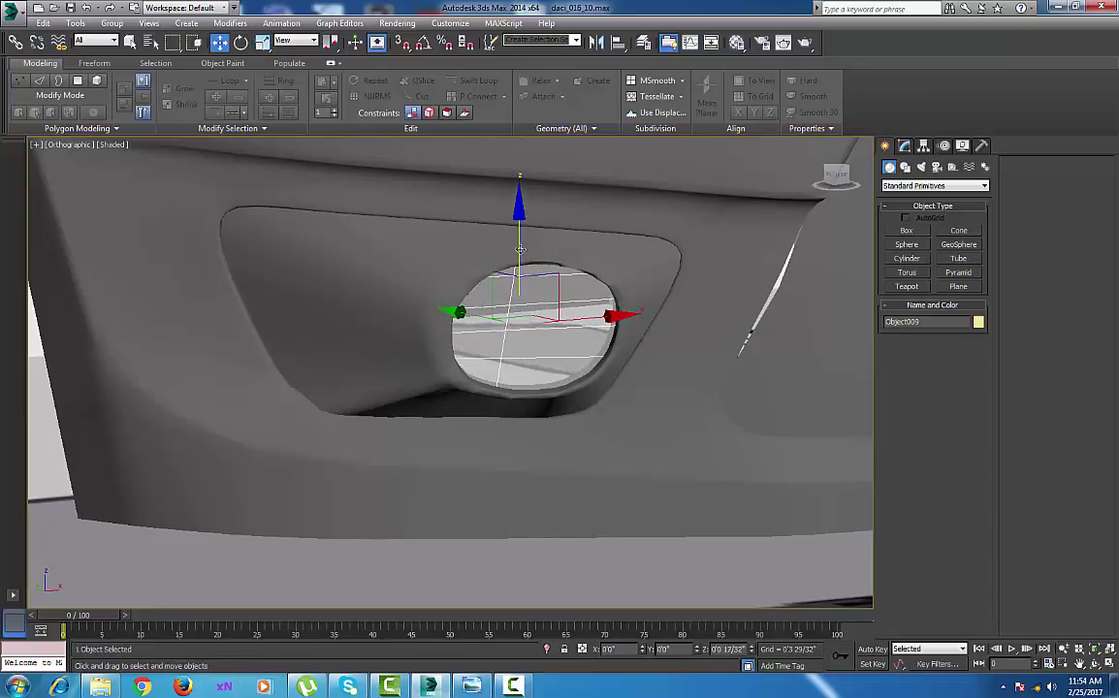
{"action": "middle_click_drag", "start_coordinate": [539, 376], "coordinate": [559, 392], "text": "alt"}
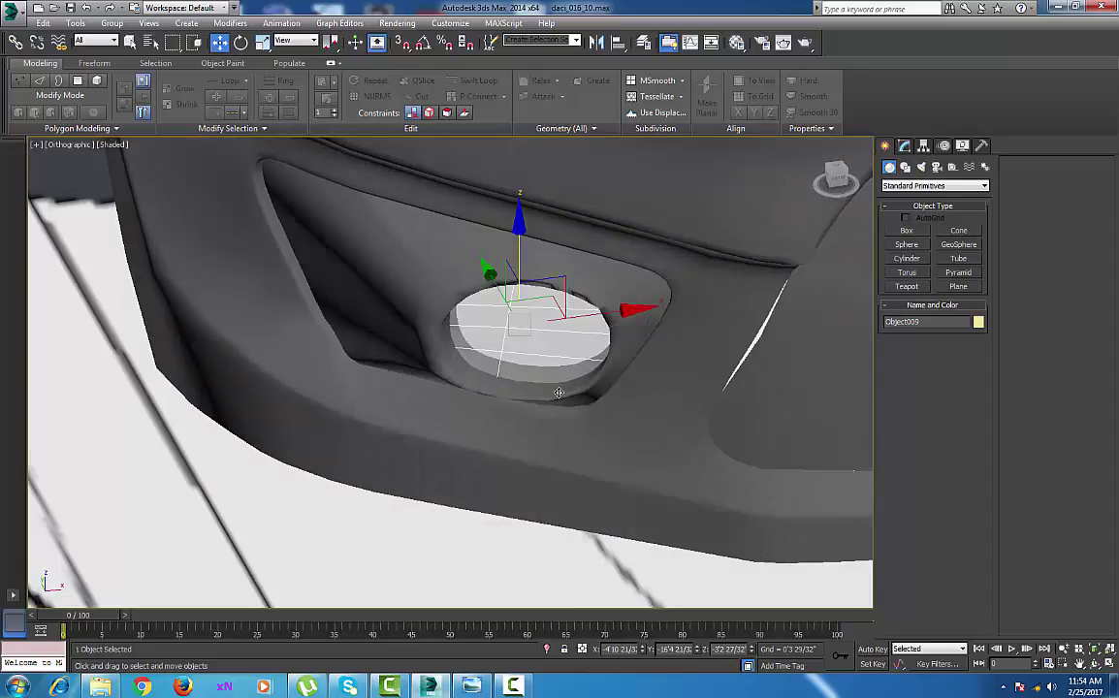
Add a Swift Loop support edge around the surround's tube wall, close to the round opening's rim.
{"action": "left_click", "coordinate": [540, 392]}
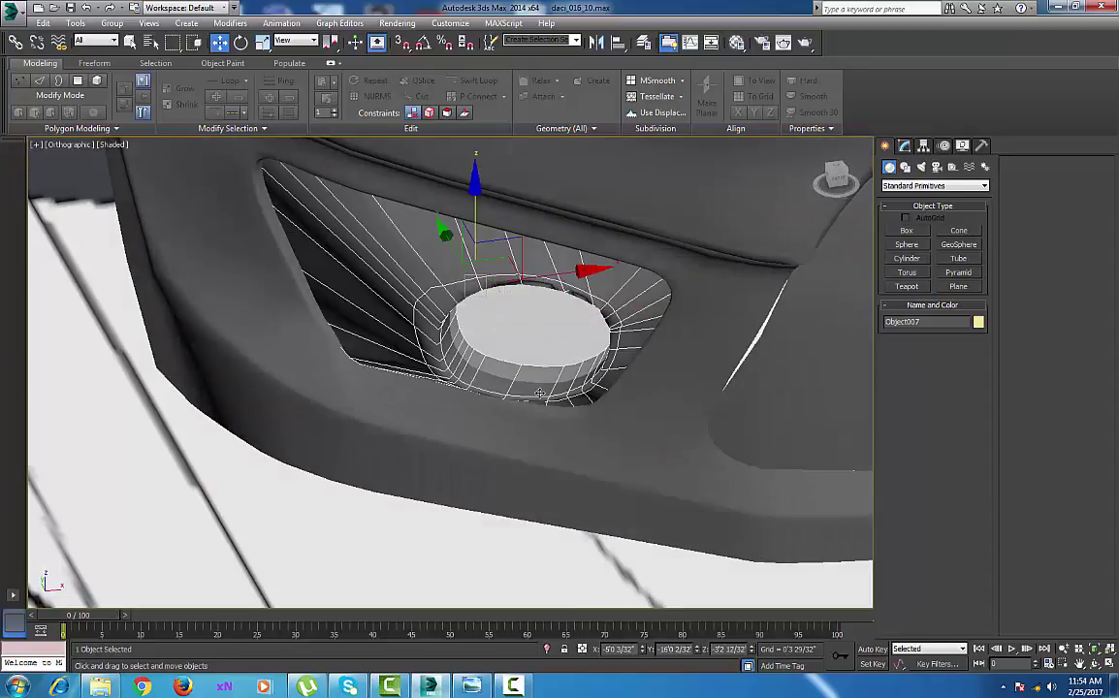
{"action": "left_click", "coordinate": [907, 149]}
{"action": "left_click", "coordinate": [917, 335]}
{"action": "middle_click_drag", "start_coordinate": [546, 368], "coordinate": [563, 369]}
{"action": "left_click", "coordinate": [463, 82]}
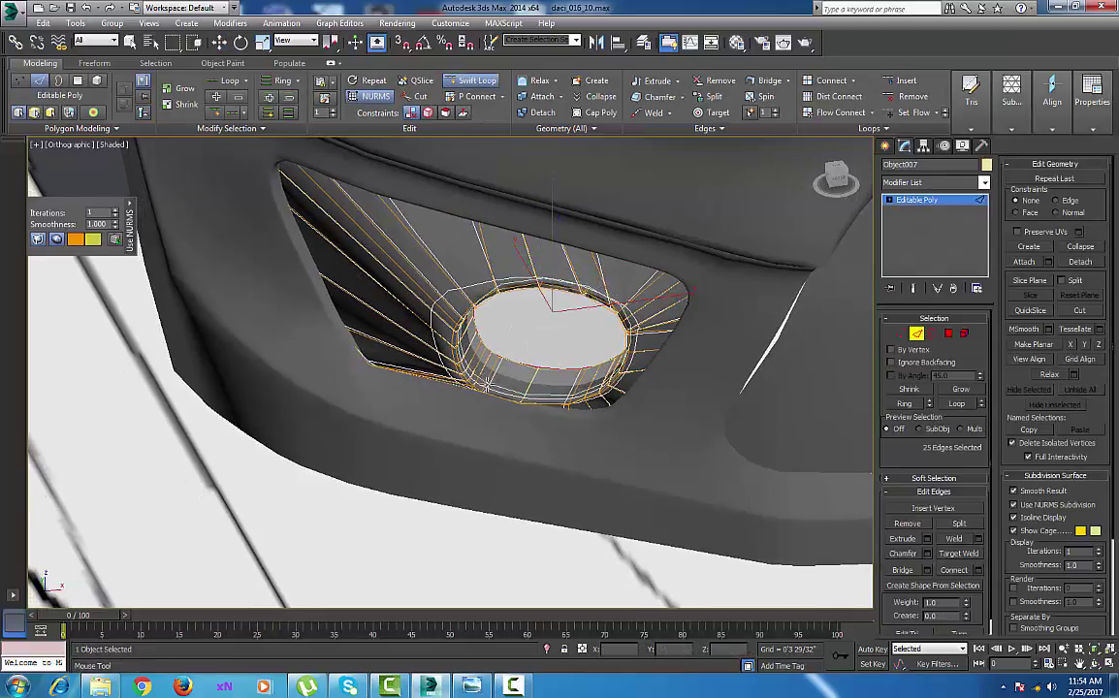
{"action": "right_click", "coordinate": [483, 386]}
{"action": "middle_click_drag", "start_coordinate": [482, 384], "coordinate": [503, 339], "text": "alt"}
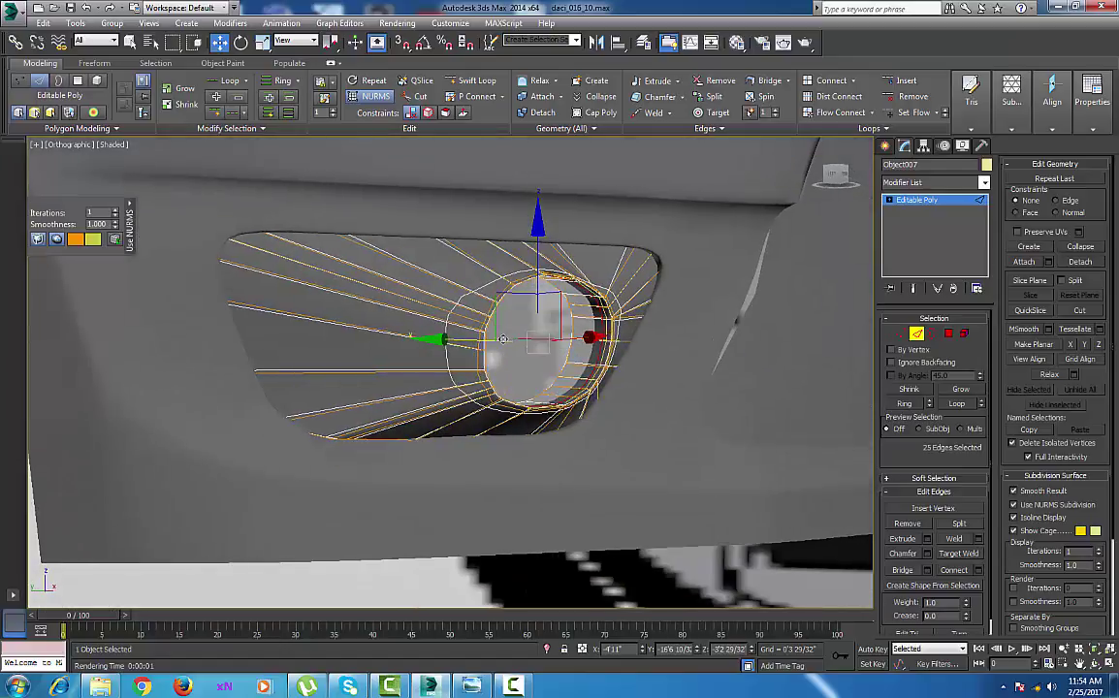
{"action": "left_click", "coordinate": [471, 80]}
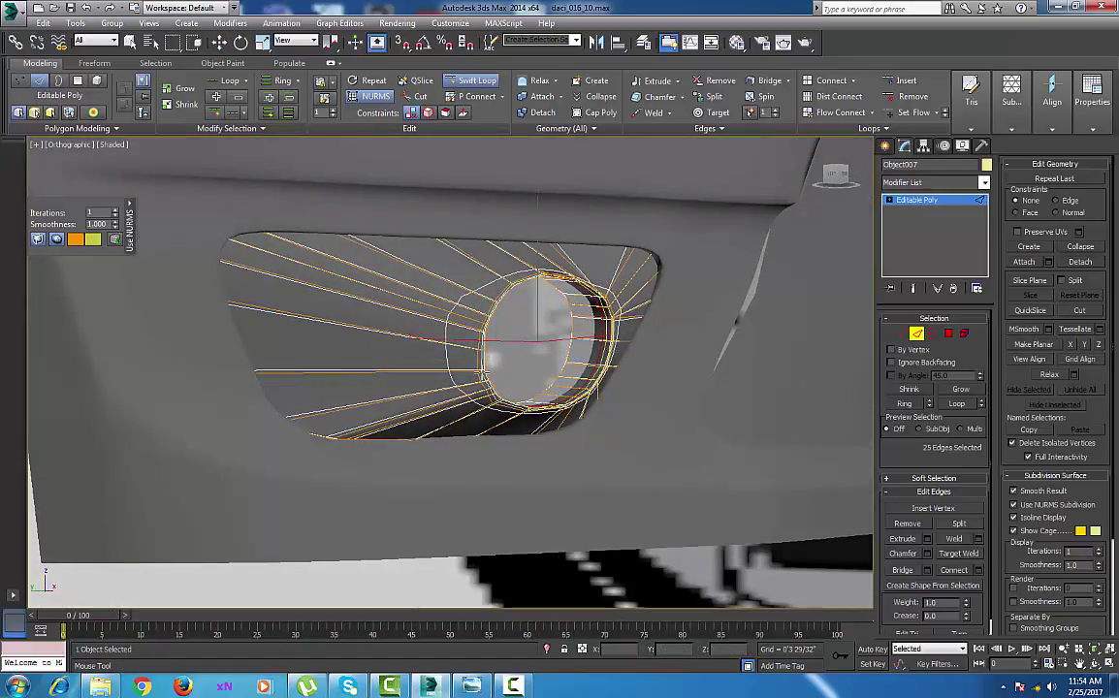
{"action": "left_click", "coordinate": [485, 373]}
{"action": "right_click", "coordinate": [483, 374]}
{"action": "middle_click_drag", "start_coordinate": [508, 359], "coordinate": [479, 403], "text": "alt"}
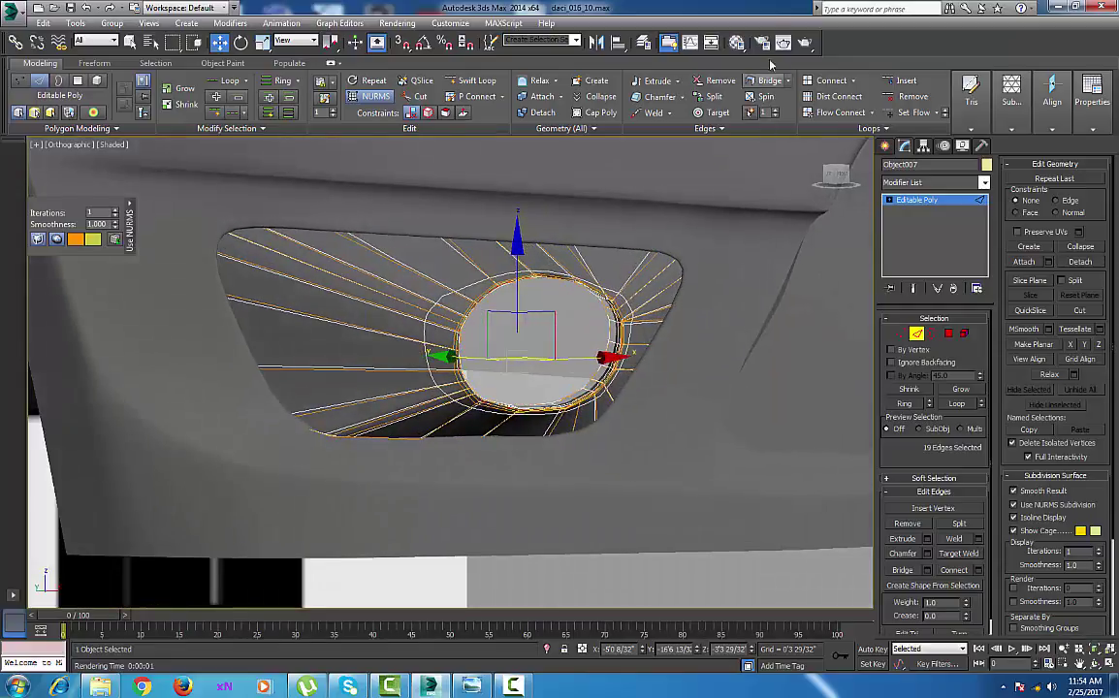
Render a test image of the fog light area, close it and examine the bumper corner against the blueprint.
{"action": "left_click", "coordinate": [807, 42]}
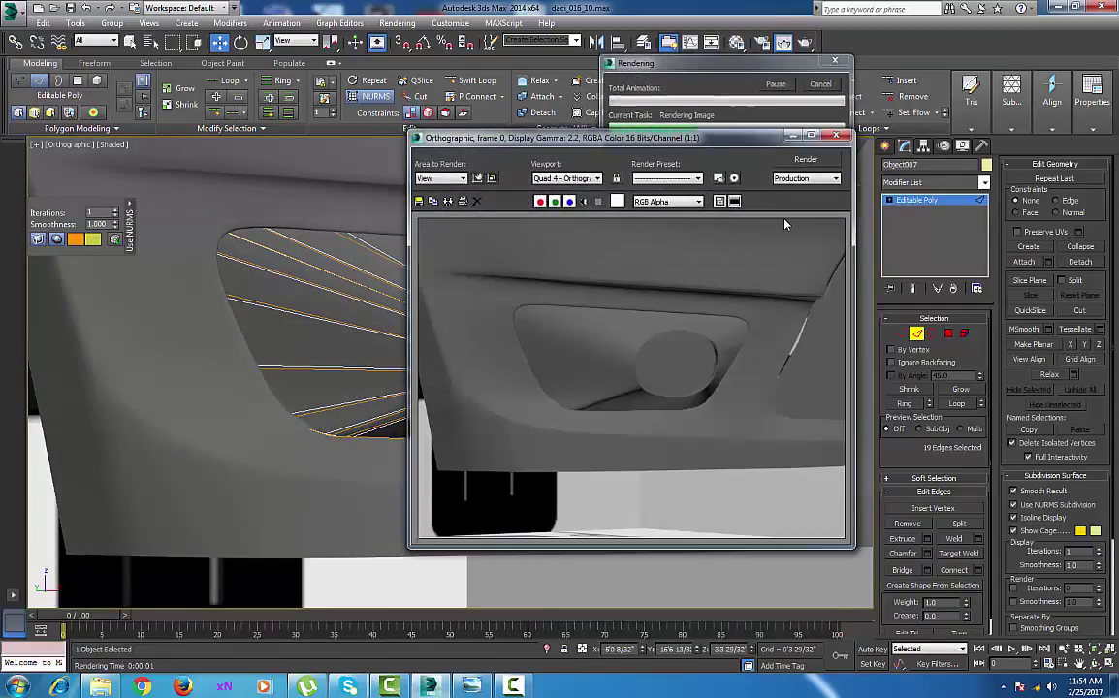
{"action": "left_click", "coordinate": [836, 135]}
{"action": "scroll", "coordinate": [554, 383], "scroll_direction": "down", "scroll_amount": 5}
{"action": "middle_click_drag", "start_coordinate": [626, 393], "coordinate": [577, 430], "text": "alt"}
{"action": "scroll", "coordinate": [625, 416], "scroll_direction": "down", "scroll_amount": 4}
{"action": "scroll", "coordinate": [625, 439], "scroll_direction": "up", "scroll_amount": 5}
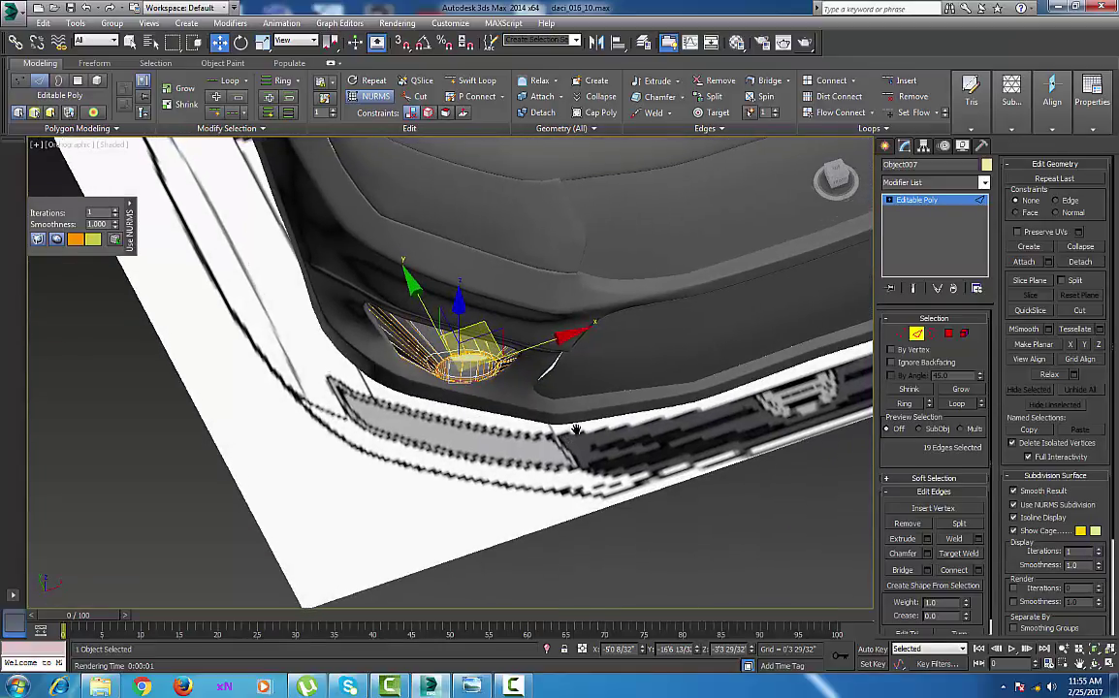
{"action": "scroll", "coordinate": [576, 430], "scroll_direction": "up", "scroll_amount": 4}
Select the bumper's lower-lip vertices at the front corner in its base Editable Poly and pull them outward toward the blueprint outline.
{"action": "left_click", "coordinate": [902, 333]}
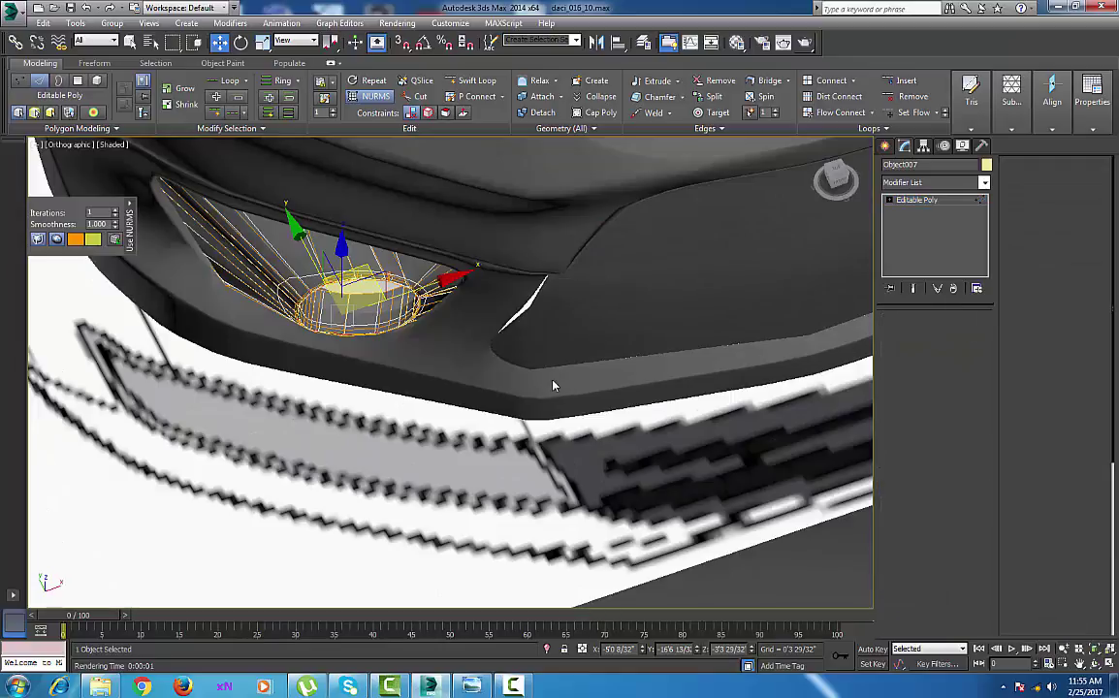
{"action": "middle_click_drag", "start_coordinate": [552, 390], "coordinate": [549, 379], "text": "alt"}
{"action": "left_click", "coordinate": [884, 146]}
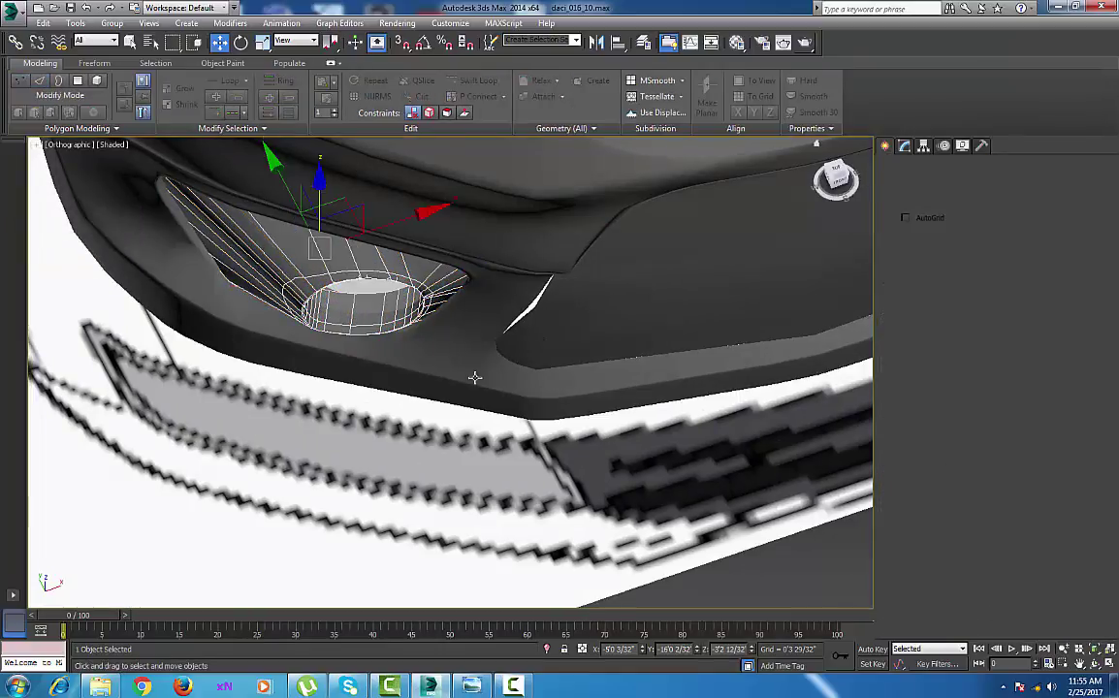
{"action": "left_click", "coordinate": [486, 376]}
{"action": "left_click", "coordinate": [905, 148]}
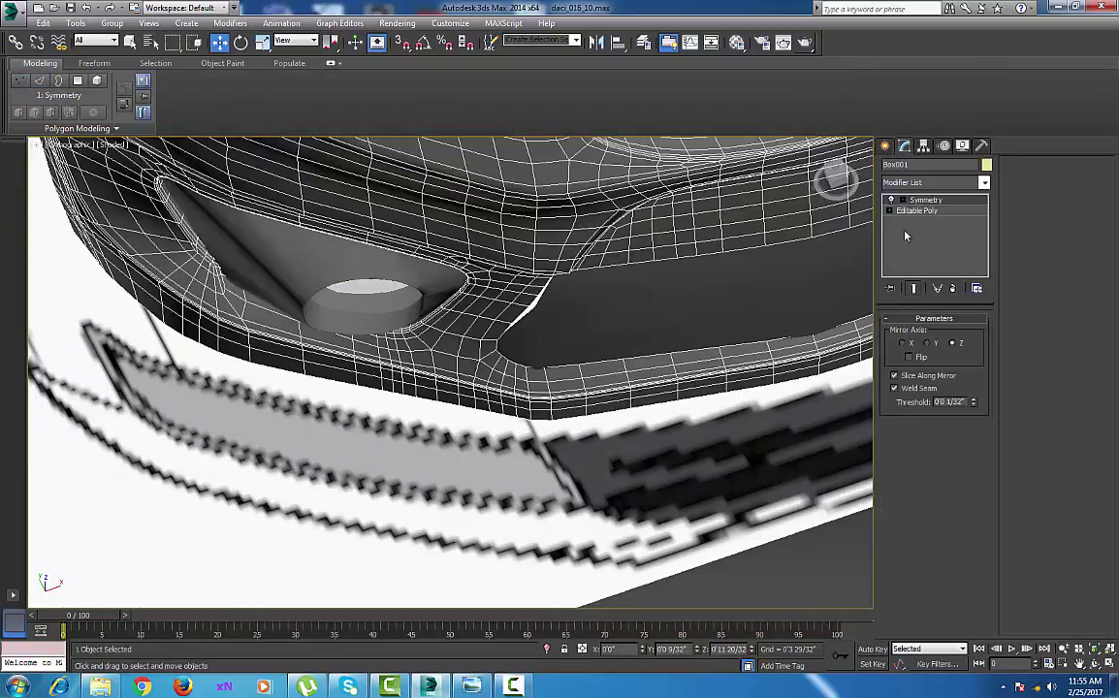
{"action": "left_click", "coordinate": [907, 211]}
{"action": "left_click", "coordinate": [900, 336]}
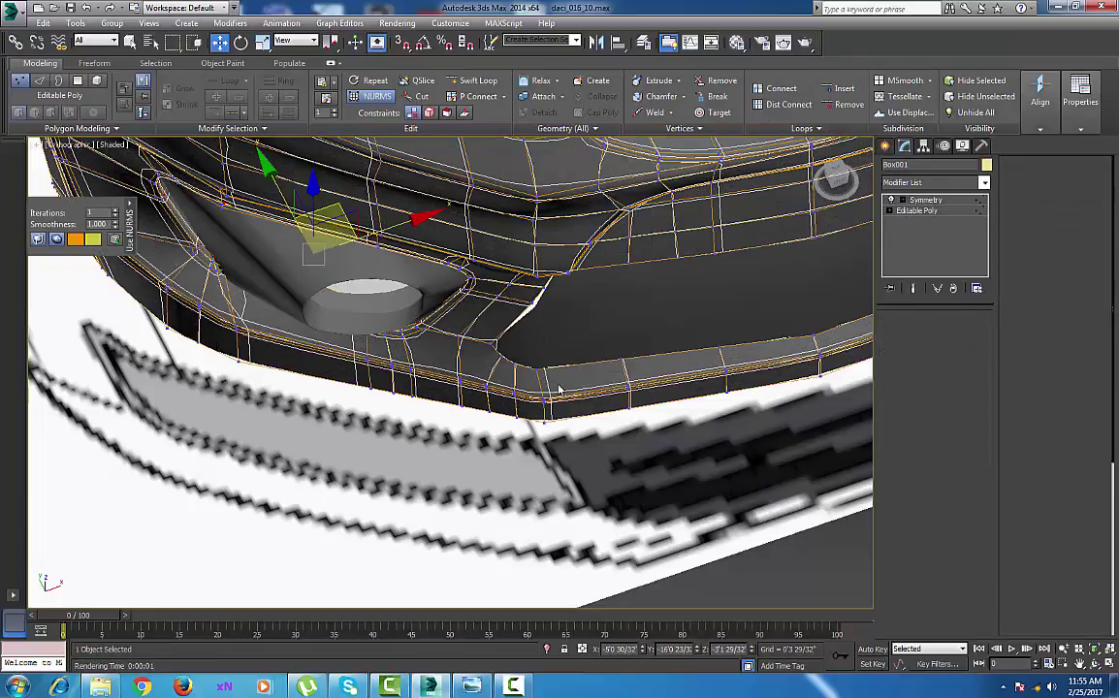
{"action": "middle_click_drag", "start_coordinate": [557, 390], "coordinate": [556, 365], "text": "alt"}
{"action": "scroll", "coordinate": [556, 369], "scroll_direction": "up", "scroll_amount": 3}
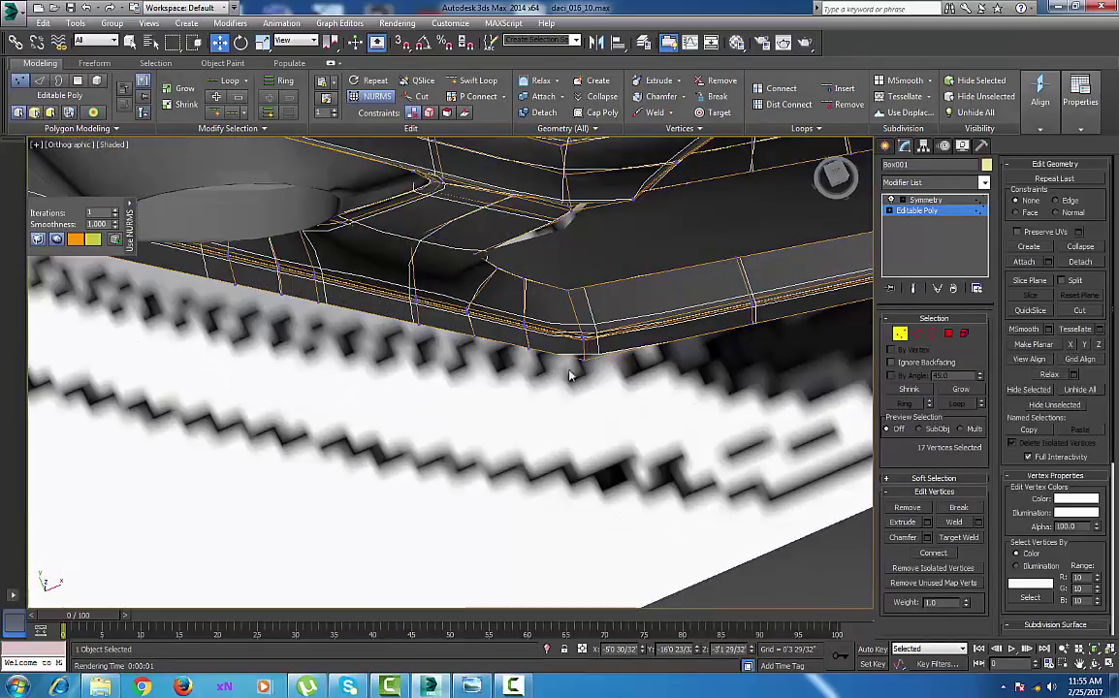
{"action": "left_click_drag", "start_coordinate": [457, 368], "coordinate": [406, 366]}
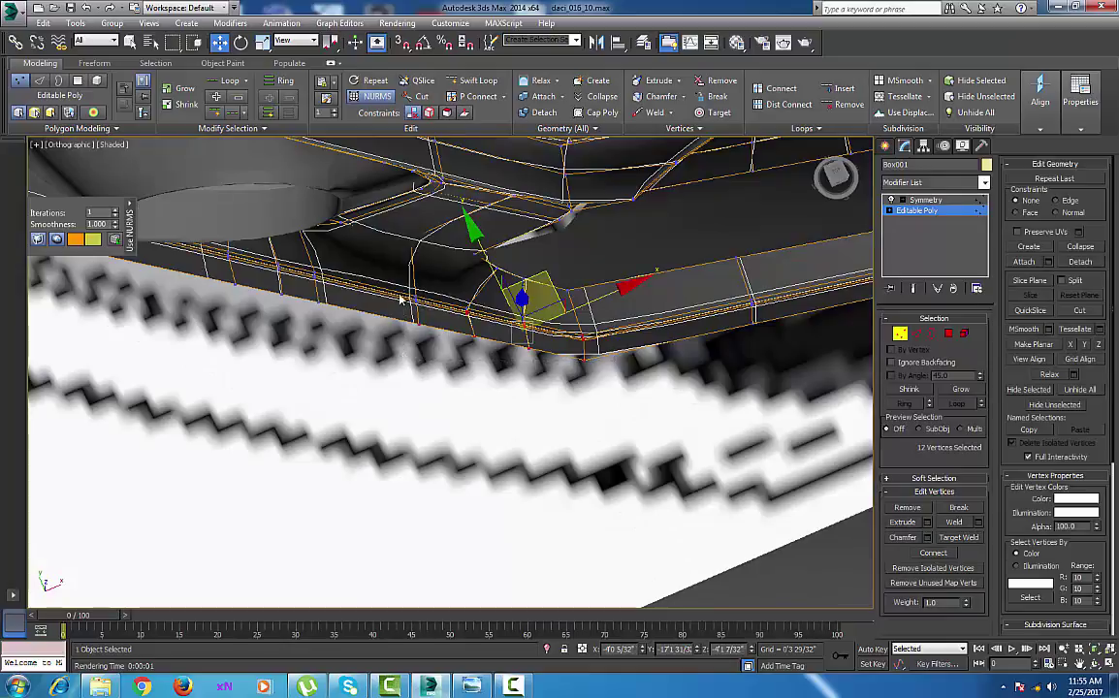
{"action": "left_click_drag", "start_coordinate": [476, 370], "coordinate": [477, 368], "text": "ctrl"}
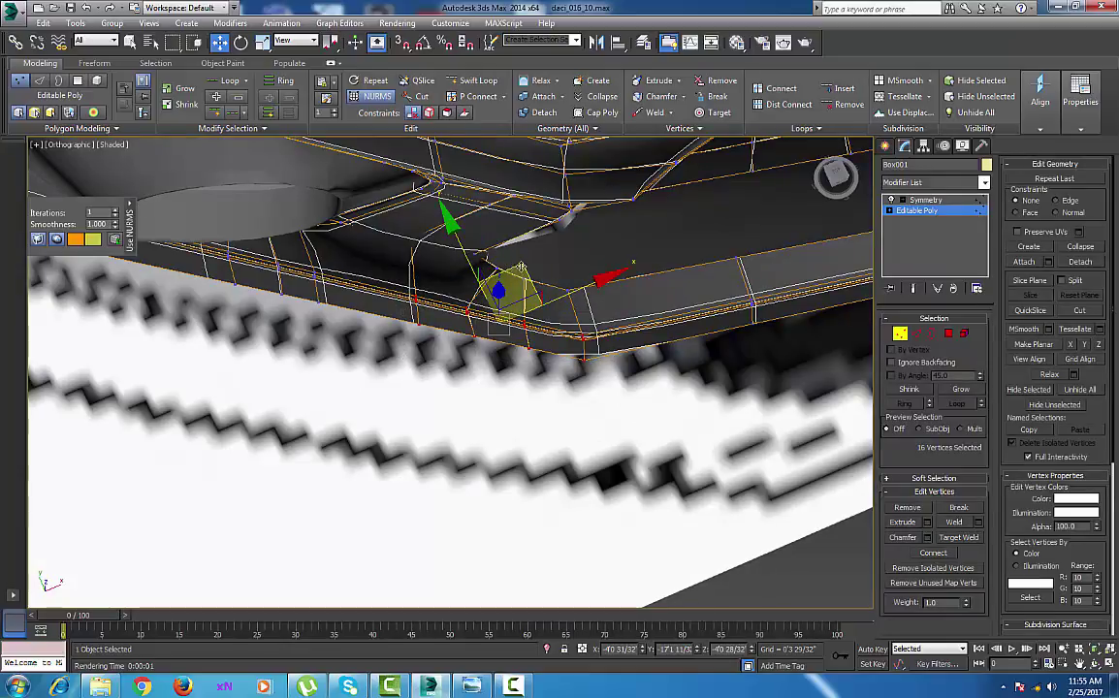
{"action": "left_click_drag", "start_coordinate": [522, 266], "coordinate": [529, 302]}
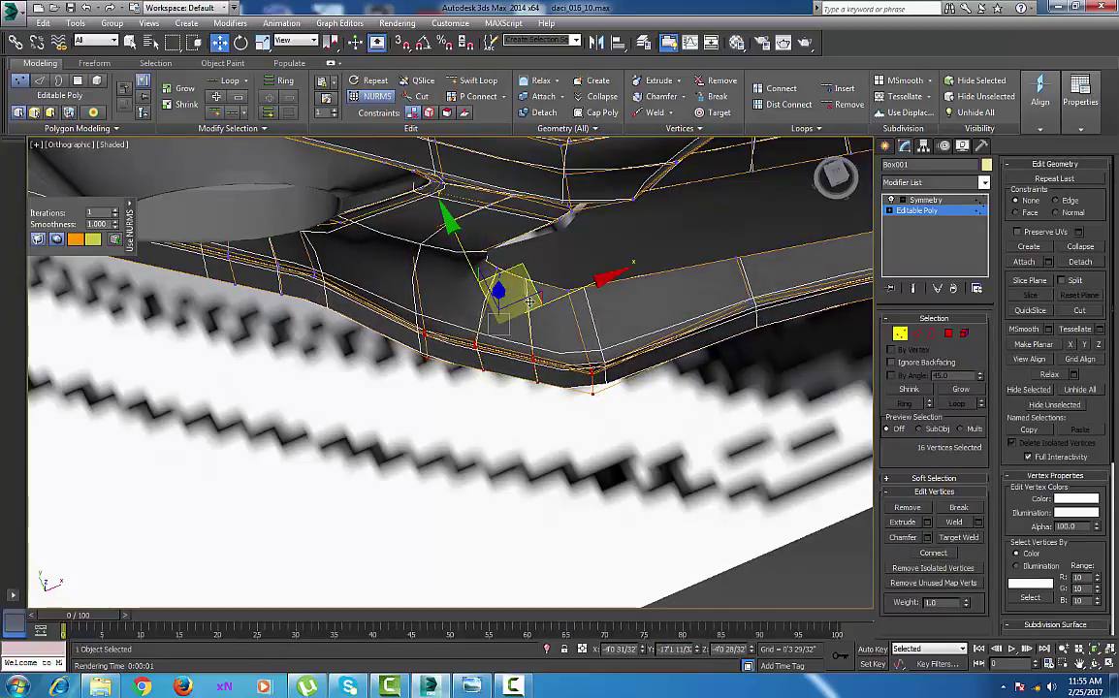
Adjust the lower-lip vertices between the fog light recess and the front corner to smooth the lip's curve.
{"action": "middle_click_drag", "start_coordinate": [522, 386], "coordinate": [579, 383], "text": "alt"}
{"action": "left_click_drag", "start_coordinate": [399, 388], "coordinate": [486, 444]}
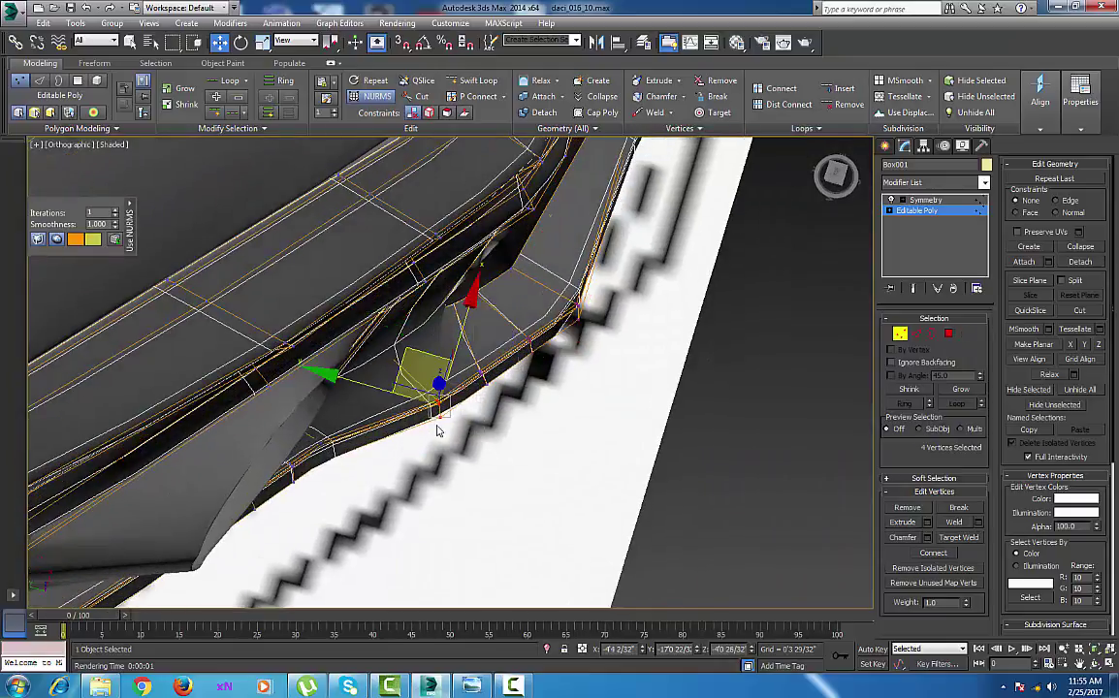
{"action": "left_click_drag", "start_coordinate": [365, 382], "coordinate": [355, 375]}
{"action": "left_click_drag", "start_coordinate": [512, 359], "coordinate": [413, 354]}
Move the column of lower-lip vertices just inboard of the corner, below the grille opening, forward along Y.
{"action": "middle_click_drag", "start_coordinate": [659, 412], "coordinate": [504, 376], "text": "alt"}
{"action": "scroll", "coordinate": [504, 376], "scroll_direction": "down", "scroll_amount": 2}
{"action": "left_click_drag", "start_coordinate": [629, 448], "coordinate": [580, 407]}
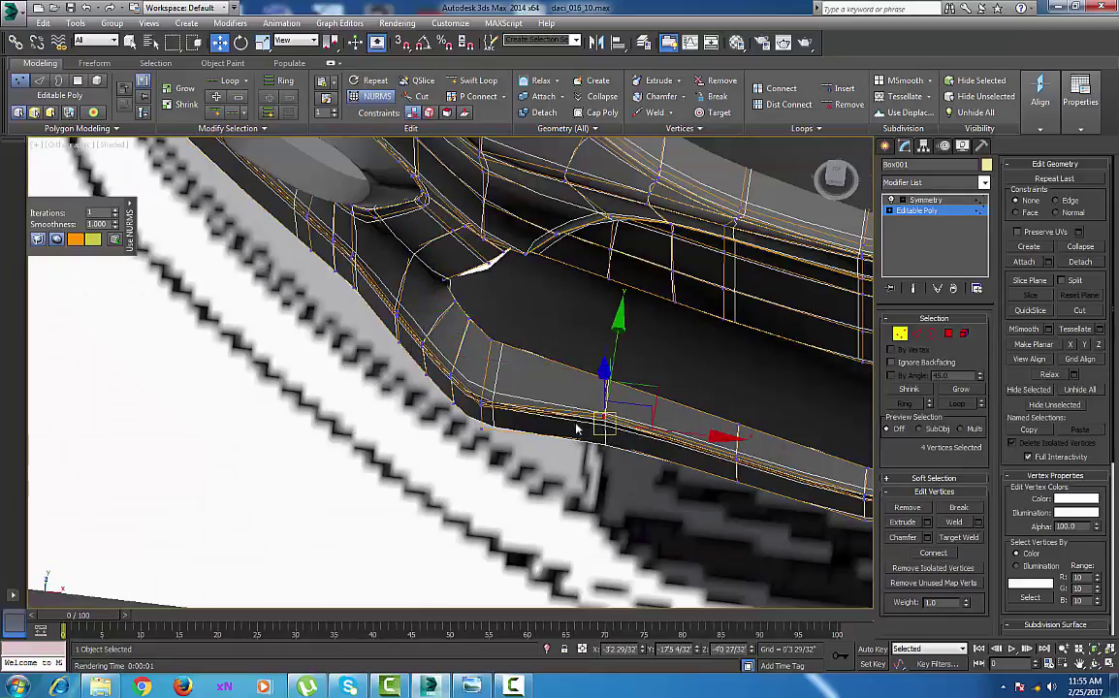
{"action": "left_click_drag", "start_coordinate": [618, 341], "coordinate": [616, 361]}
{"action": "scroll", "coordinate": [624, 446], "scroll_direction": "down", "scroll_amount": 5}
{"action": "middle_click_drag", "start_coordinate": [667, 481], "coordinate": [716, 482], "text": "alt"}
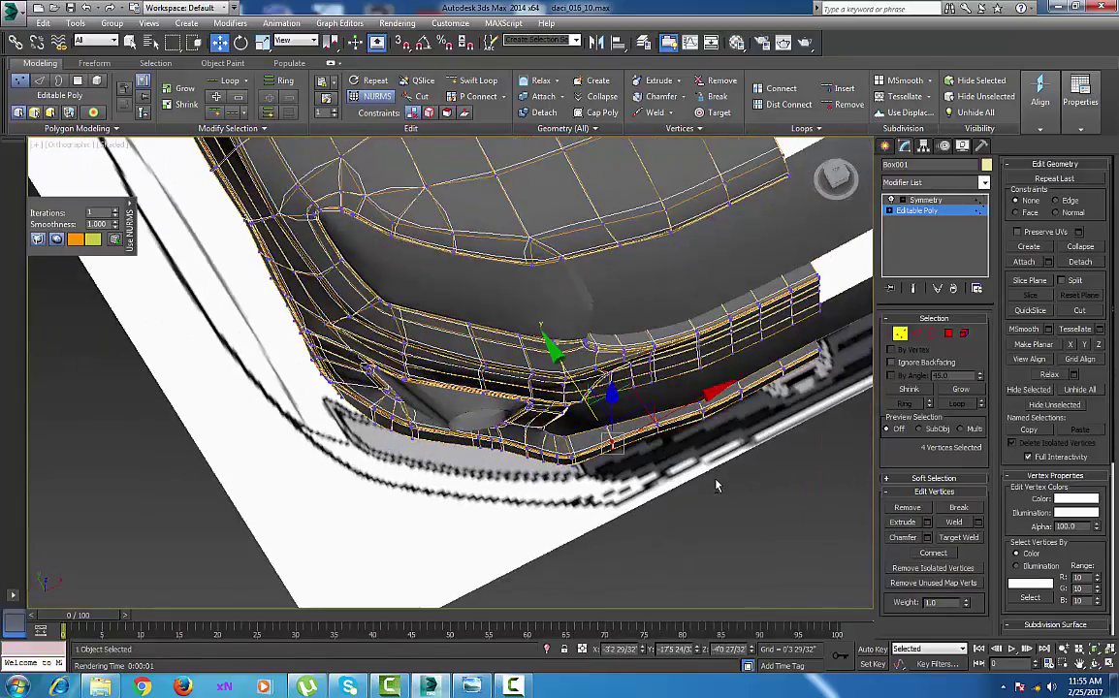
Fine-tune the positions of the two lower-lip vertex columns below the grille opening, inboard of the bumper's front corner.
{"action": "scroll", "coordinate": [659, 456], "scroll_direction": "up", "scroll_amount": 2}
{"action": "mouse_move", "coordinate": [659, 456]}
{"action": "middle_mouse_down"}
{"action": "mouse_move", "coordinate": [672, 450]}
{"action": "mouse_move", "coordinate": [645, 441]}
{"action": "middle_mouse_up"}
{"action": "left_click_drag", "start_coordinate": [643, 361], "coordinate": [647, 359]}
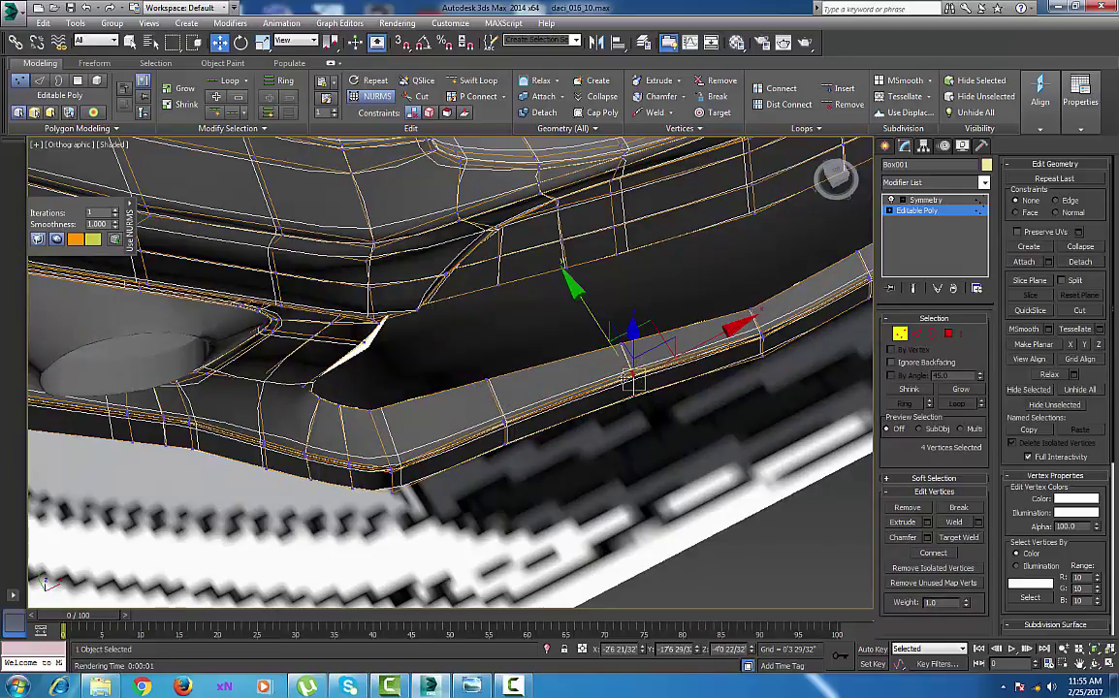
{"action": "left_click_drag", "start_coordinate": [595, 320], "coordinate": [472, 378]}
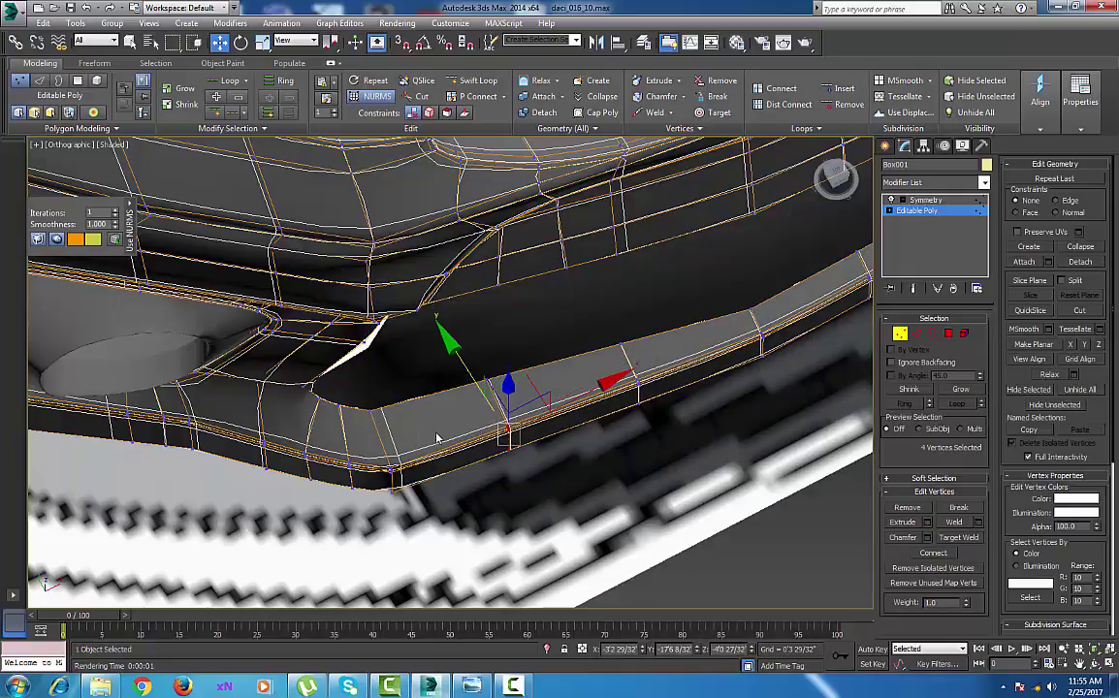
Insert an edge loop across the lower lip just inboard of the corner with Swift Loop and shift it with its neighbouring column back along Y.
{"action": "left_click", "coordinate": [473, 80]}
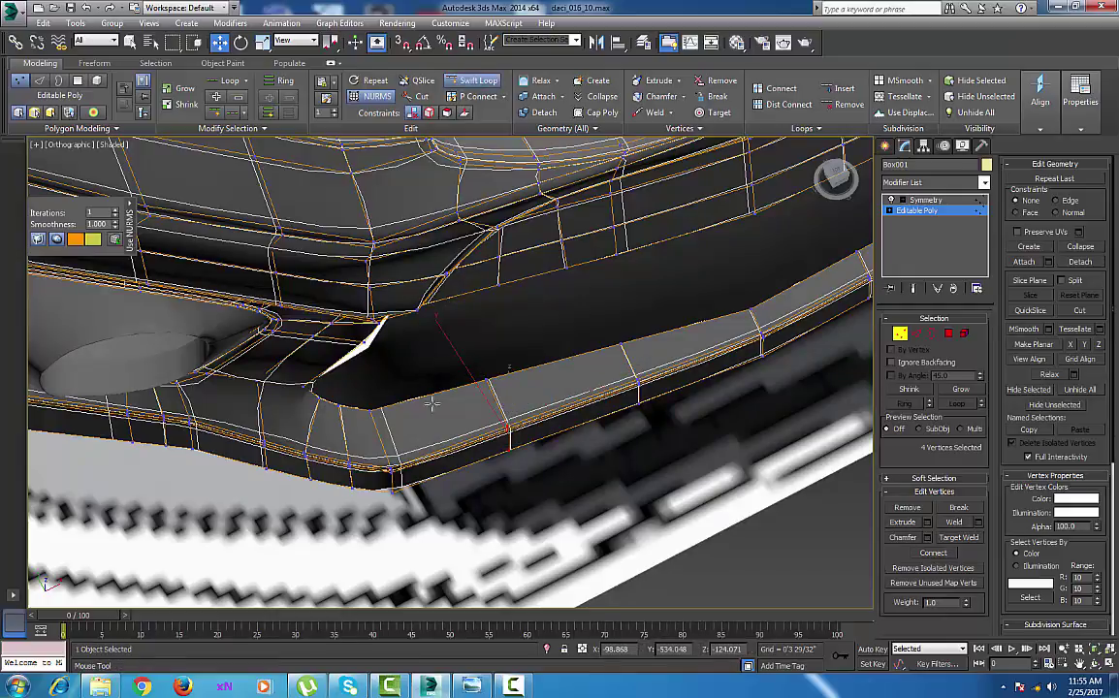
{"action": "left_click", "coordinate": [436, 440]}
{"action": "right_click", "coordinate": [439, 445]}
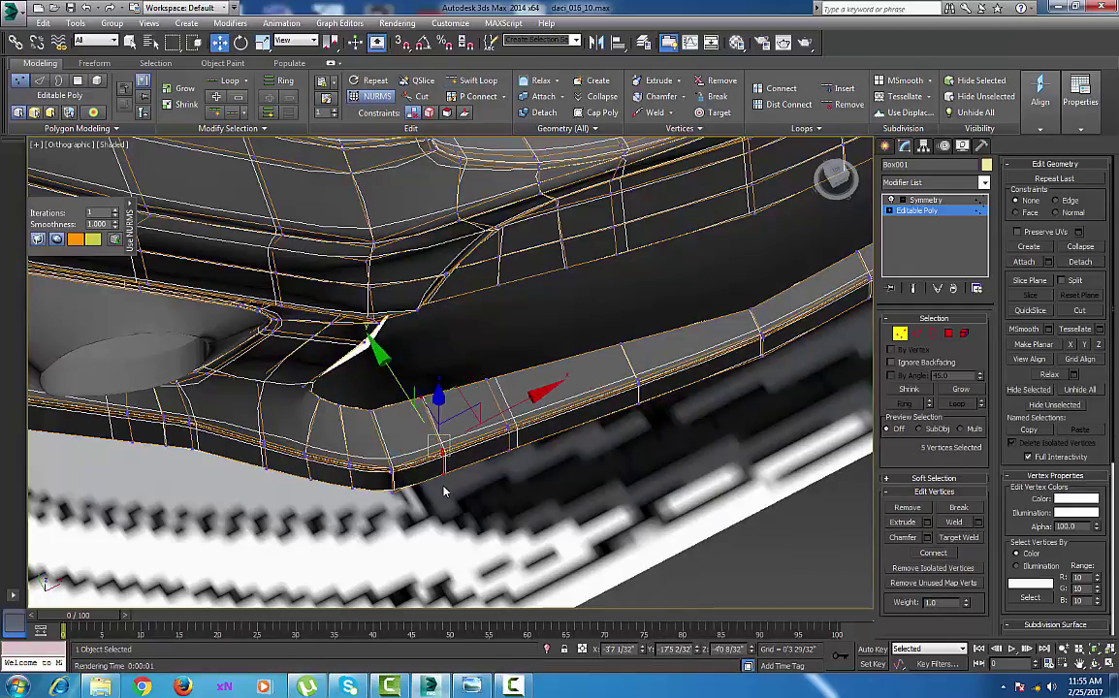
{"action": "left_click_drag", "start_coordinate": [541, 416], "coordinate": [542, 415]}
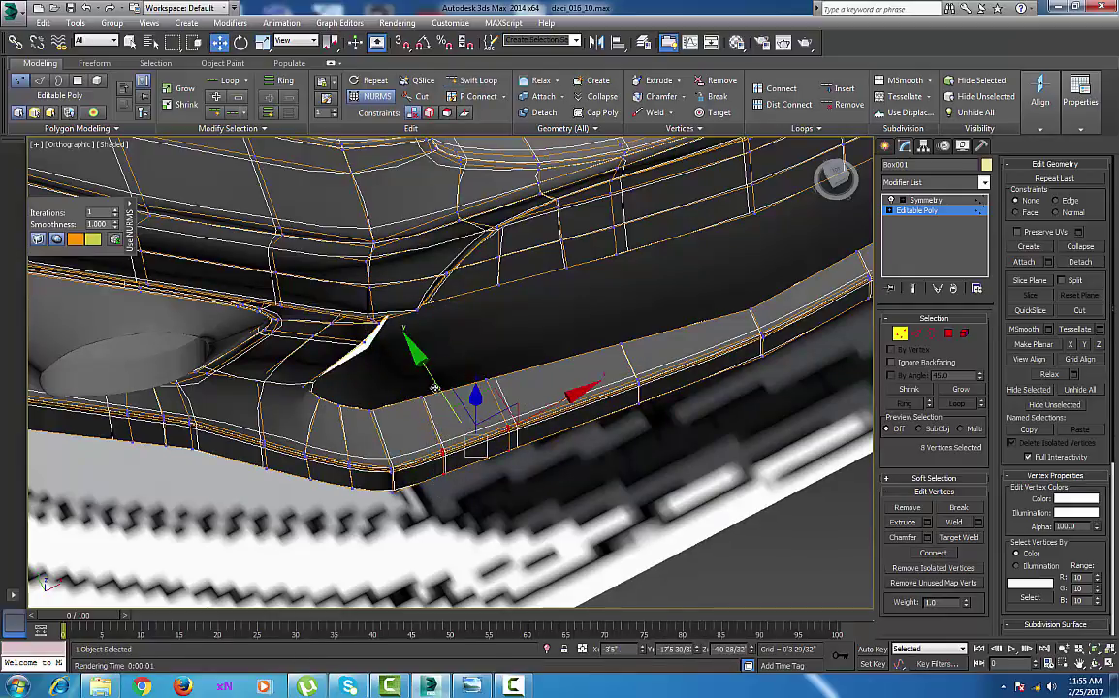
{"action": "left_click_drag", "start_coordinate": [436, 381], "coordinate": [429, 367]}
Move the next two lower-lip vertex columns toward the car's centre back along Y to even out the lip's curve.
{"action": "left_click_drag", "start_coordinate": [628, 420], "coordinate": [597, 317]}
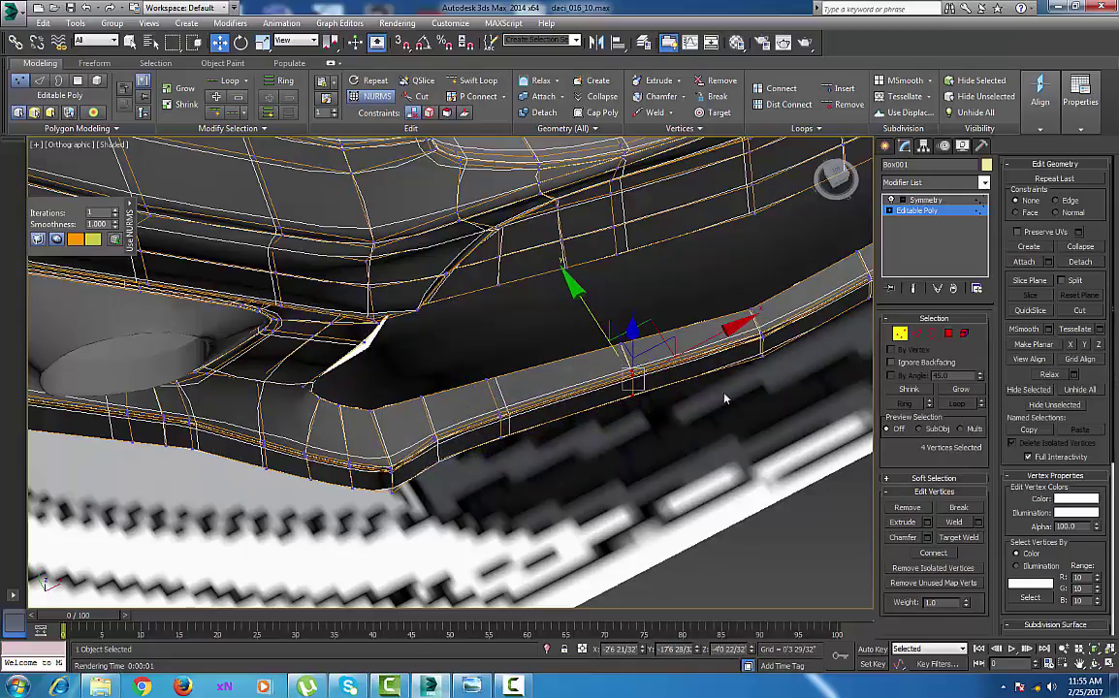
{"action": "left_click_drag", "start_coordinate": [794, 335], "coordinate": [794, 330]}
{"action": "left_click_drag", "start_coordinate": [726, 288], "coordinate": [722, 281]}
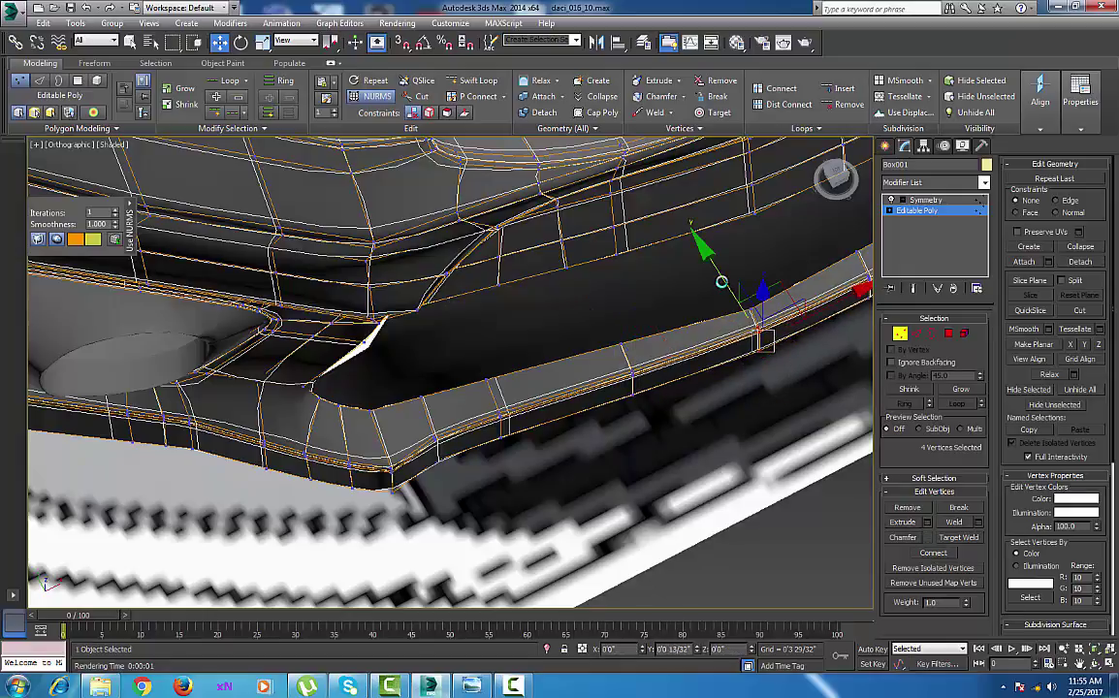
Leave vertex editing and examine the reshaped bumper and the whole body against the blueprints from the front corner and the side.
{"action": "scroll", "coordinate": [642, 450], "scroll_direction": "down", "scroll_amount": 6}
{"action": "mouse_move", "coordinate": [609, 452]}
{"action": "middle_mouse_down", "text": "alt"}
{"action": "mouse_move", "coordinate": [623, 485]}
{"action": "mouse_move", "coordinate": [603, 437]}
{"action": "mouse_move", "coordinate": [620, 496]}
{"action": "mouse_move", "coordinate": [601, 432]}
{"action": "mouse_move", "coordinate": [623, 456]}
{"action": "middle_mouse_up", "text": "alt"}
{"action": "scroll", "coordinate": [604, 438], "scroll_direction": "down", "scroll_amount": 5}
{"action": "scroll", "coordinate": [614, 448], "scroll_direction": "up", "scroll_amount": 5}
{"action": "scroll", "coordinate": [620, 492], "scroll_direction": "down", "scroll_amount": 5}
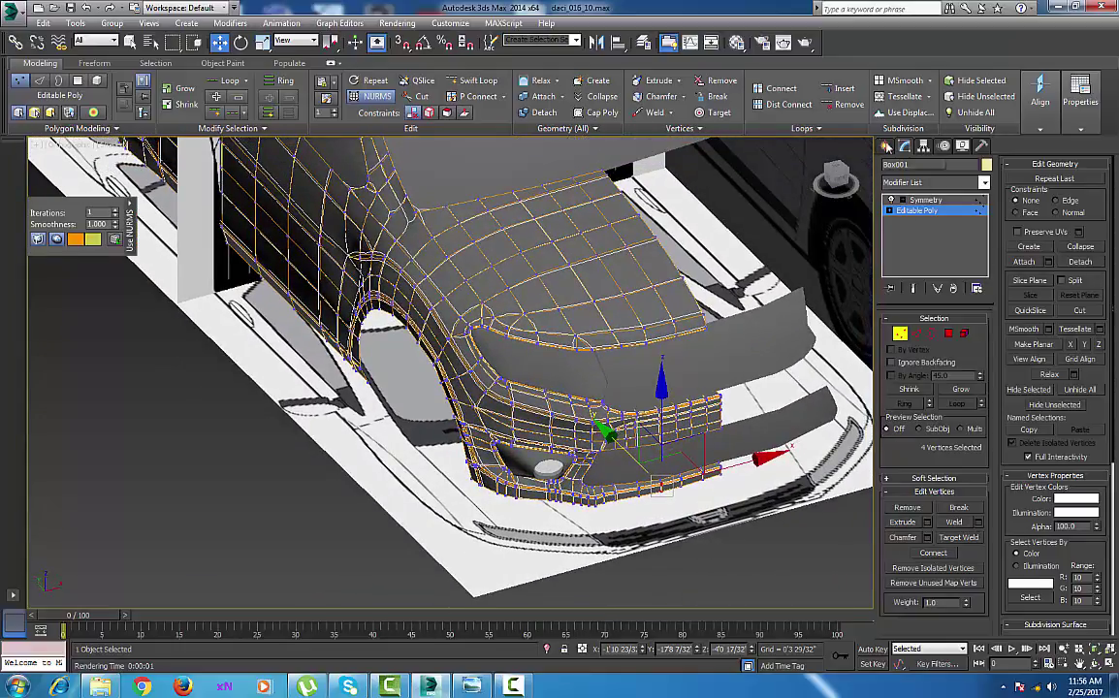
{"action": "left_click", "coordinate": [885, 146]}
{"action": "mouse_move", "coordinate": [652, 383]}
{"action": "middle_mouse_down"}
{"action": "mouse_move", "coordinate": [642, 392]}
{"action": "mouse_move", "coordinate": [672, 375]}
{"action": "middle_mouse_up"}
{"action": "scroll", "coordinate": [642, 392], "scroll_direction": "down", "scroll_amount": 6}
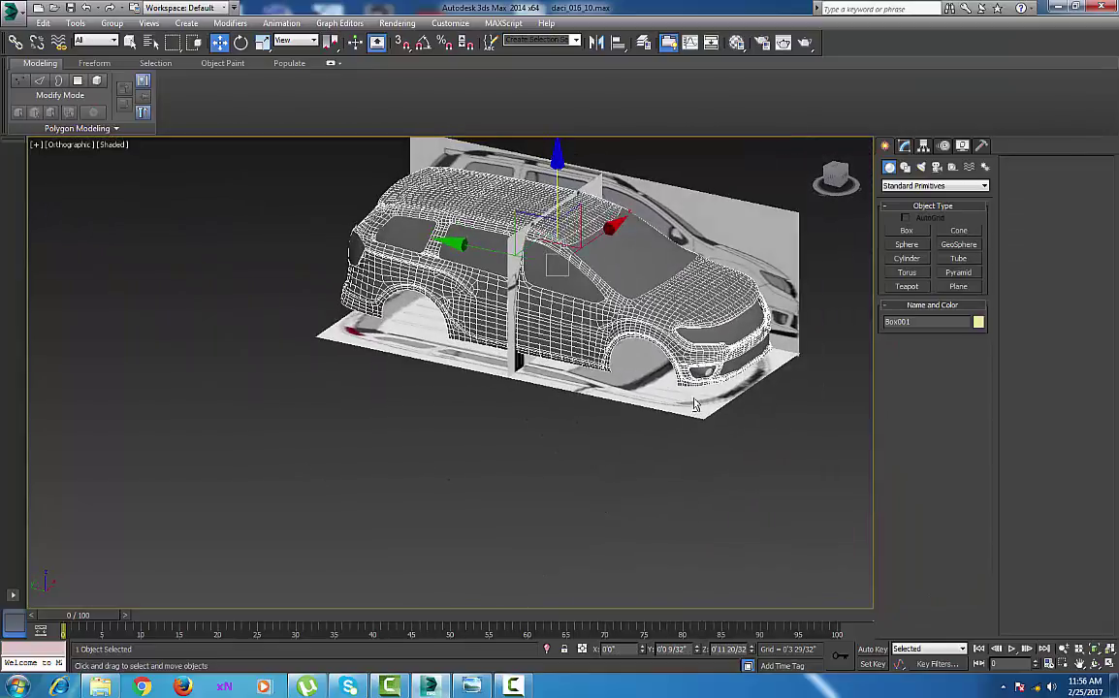
{"action": "scroll", "coordinate": [669, 373], "scroll_direction": "up", "scroll_amount": 5}
{"action": "middle_click_drag", "start_coordinate": [662, 325], "coordinate": [611, 369]}
{"action": "scroll", "coordinate": [622, 402], "scroll_direction": "down", "scroll_amount": 4}
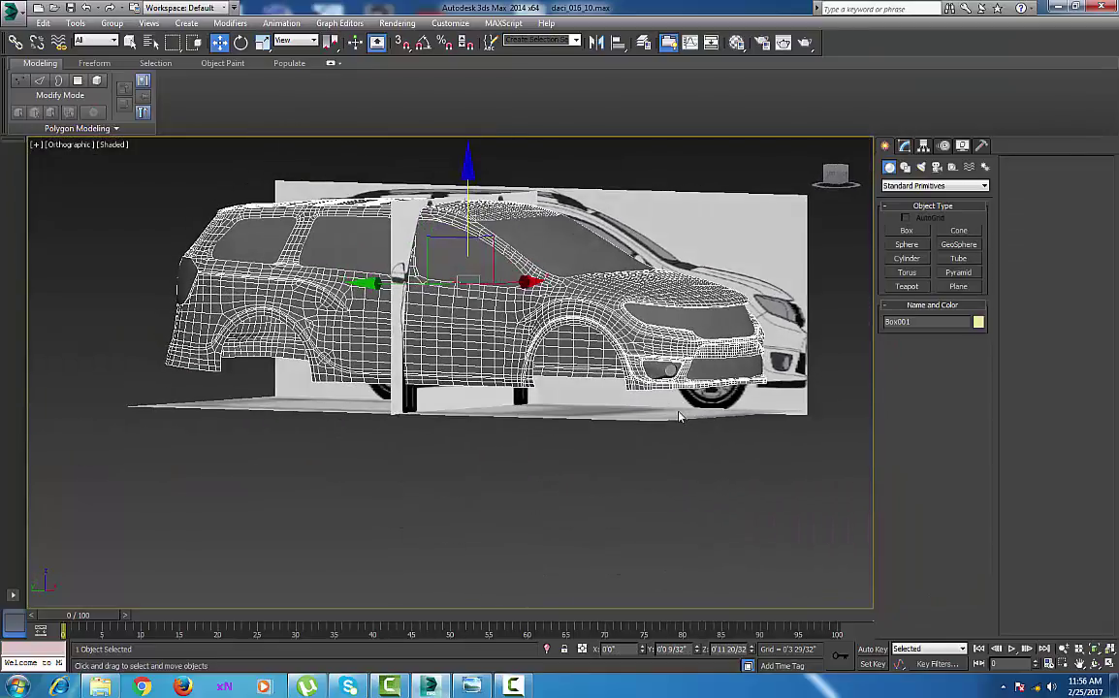
{"action": "middle_click_drag", "start_coordinate": [668, 412], "coordinate": [656, 454]}
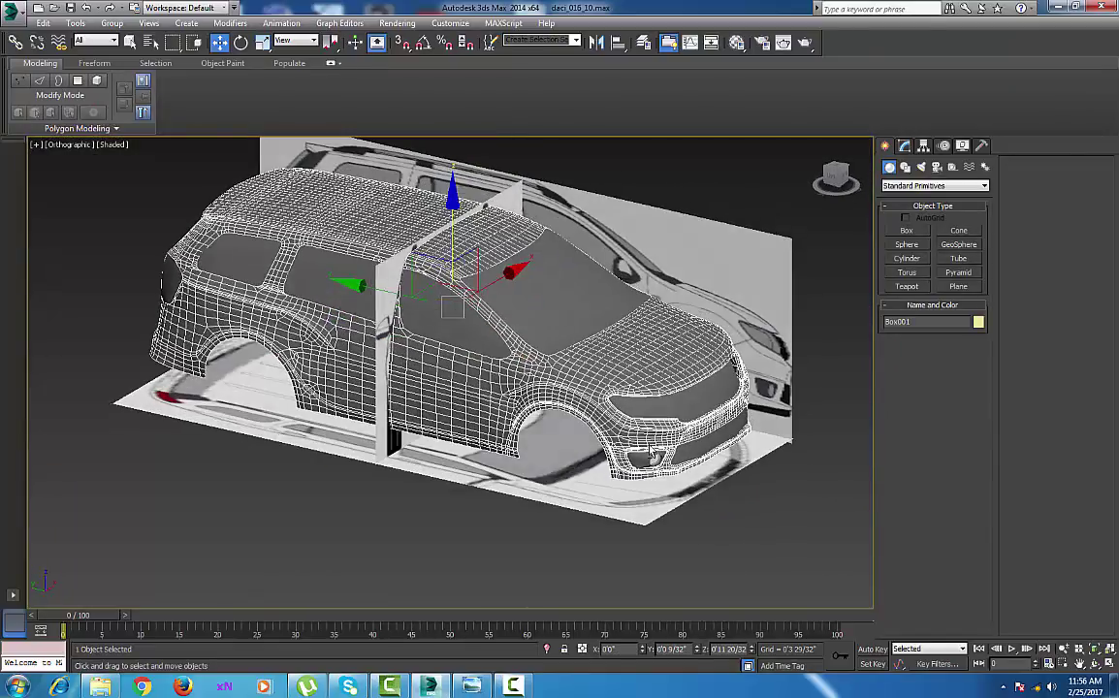
Save the scene as an incremented copy named daci_016_11.max.
{"action": "left_click", "coordinate": [13, 12]}
{"action": "left_click", "coordinate": [42, 161]}
{"action": "left_click", "coordinate": [938, 506]}
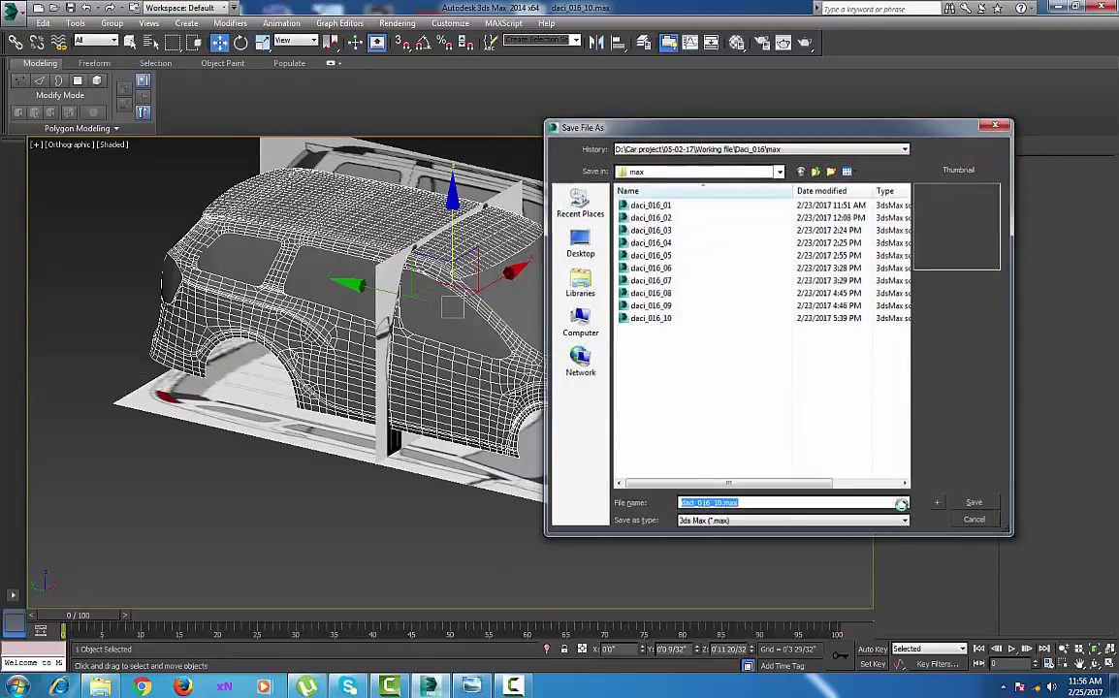
Select the windshield object and open its base Editable Poly at edge level.
{"action": "middle_click_drag", "start_coordinate": [660, 498], "coordinate": [654, 518]}
{"action": "middle_click_drag", "start_coordinate": [653, 518], "coordinate": [646, 475], "text": "alt"}
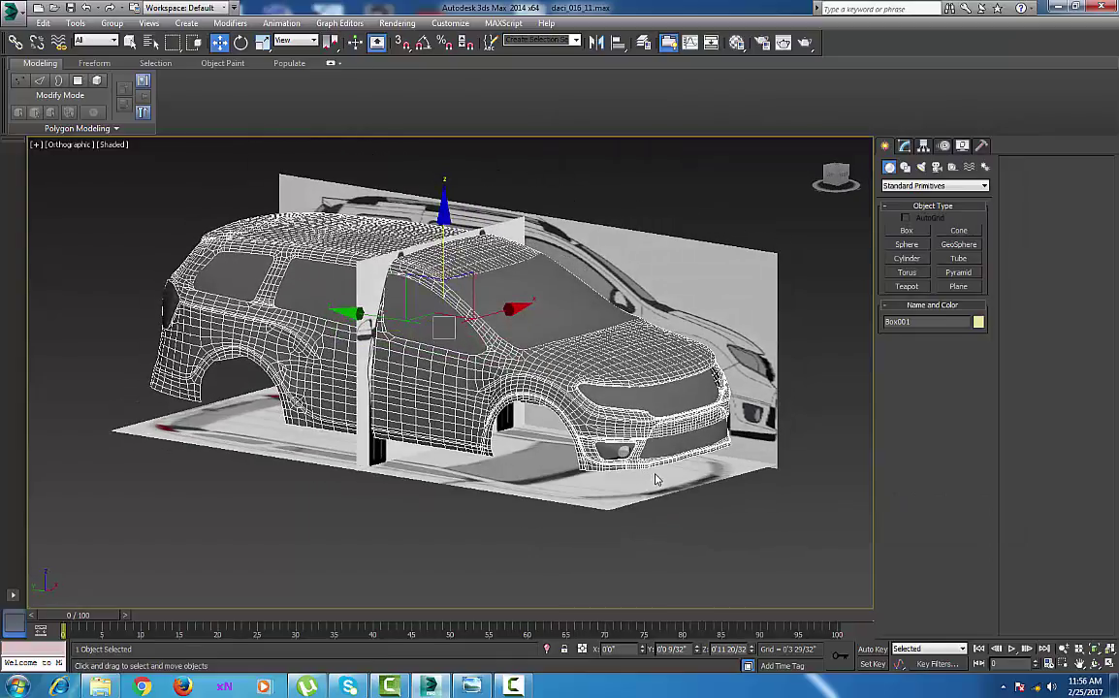
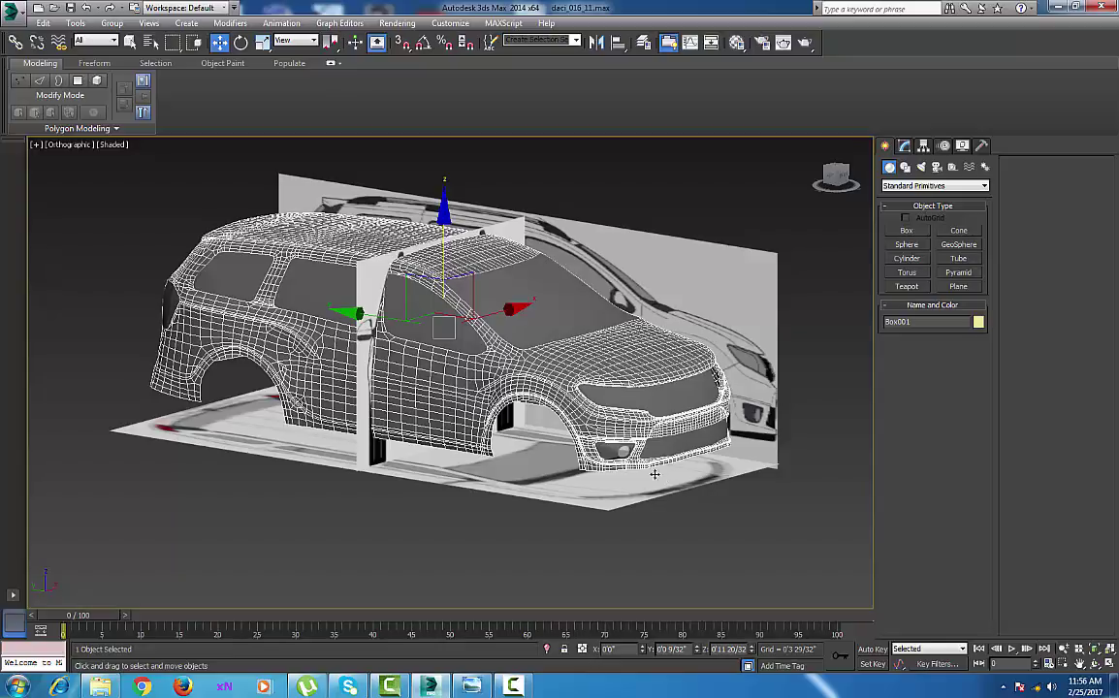
{"action": "middle_click_drag", "start_coordinate": [499, 379], "coordinate": [591, 485], "text": "alt"}
{"action": "scroll", "coordinate": [549, 448], "scroll_direction": "down", "scroll_amount": 5}
{"action": "scroll", "coordinate": [611, 483], "scroll_direction": "up", "scroll_amount": 5}
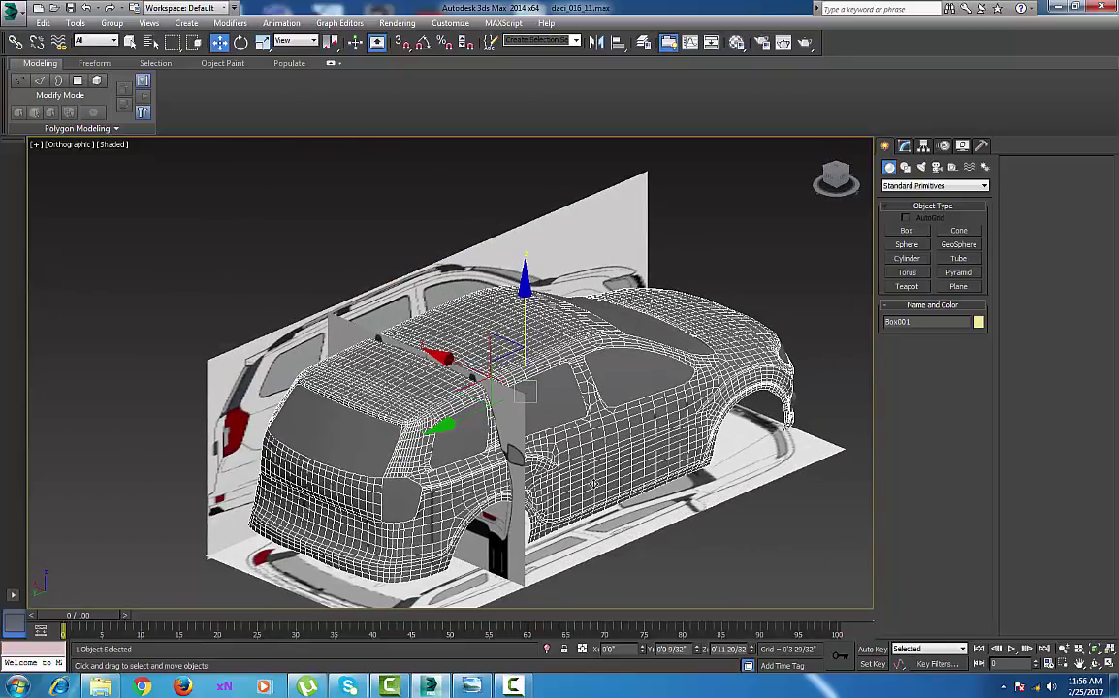
{"action": "middle_click_drag", "start_coordinate": [716, 414], "coordinate": [685, 460], "text": "alt"}
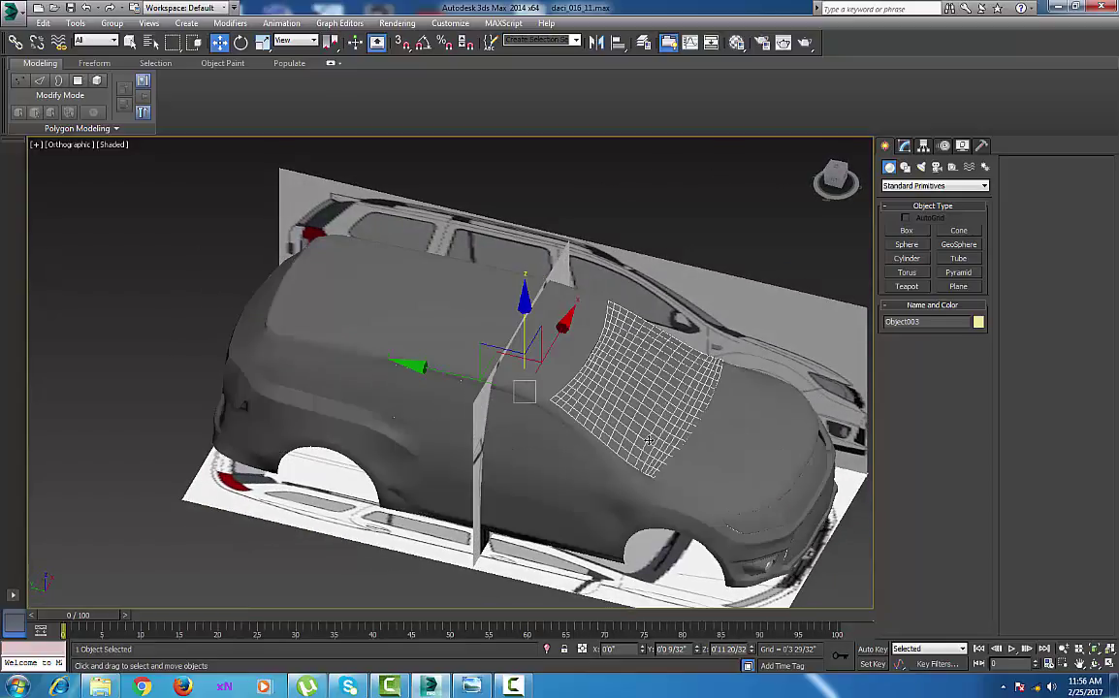
{"action": "scroll", "coordinate": [649, 439], "scroll_direction": "up", "scroll_amount": 2}
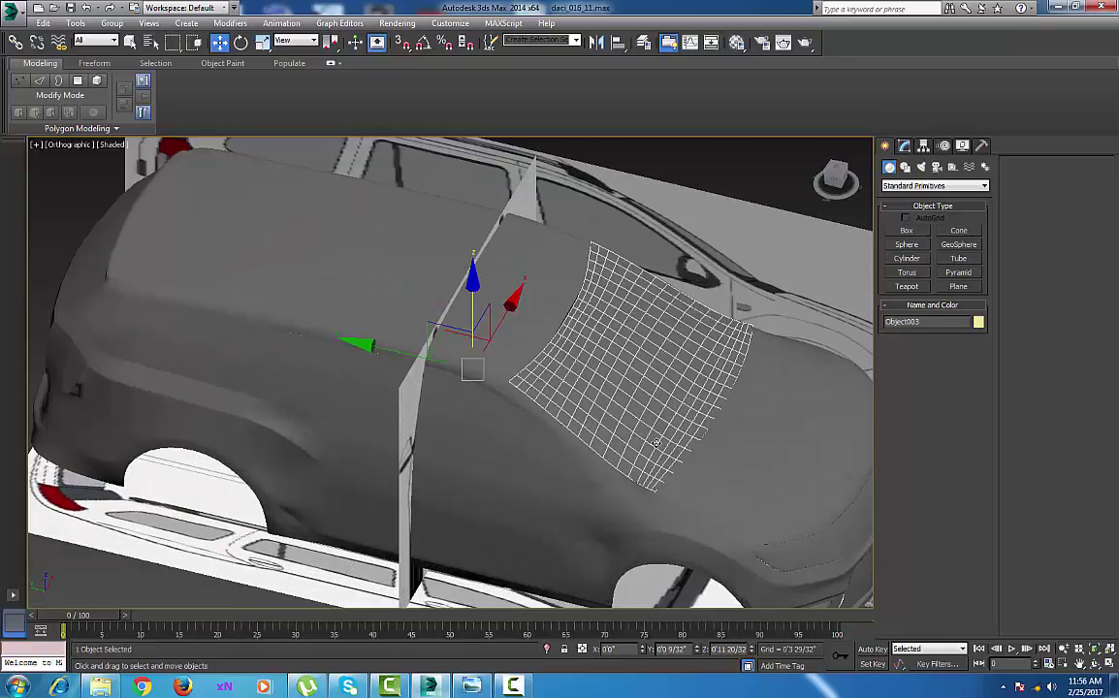
{"action": "left_click", "coordinate": [905, 147]}
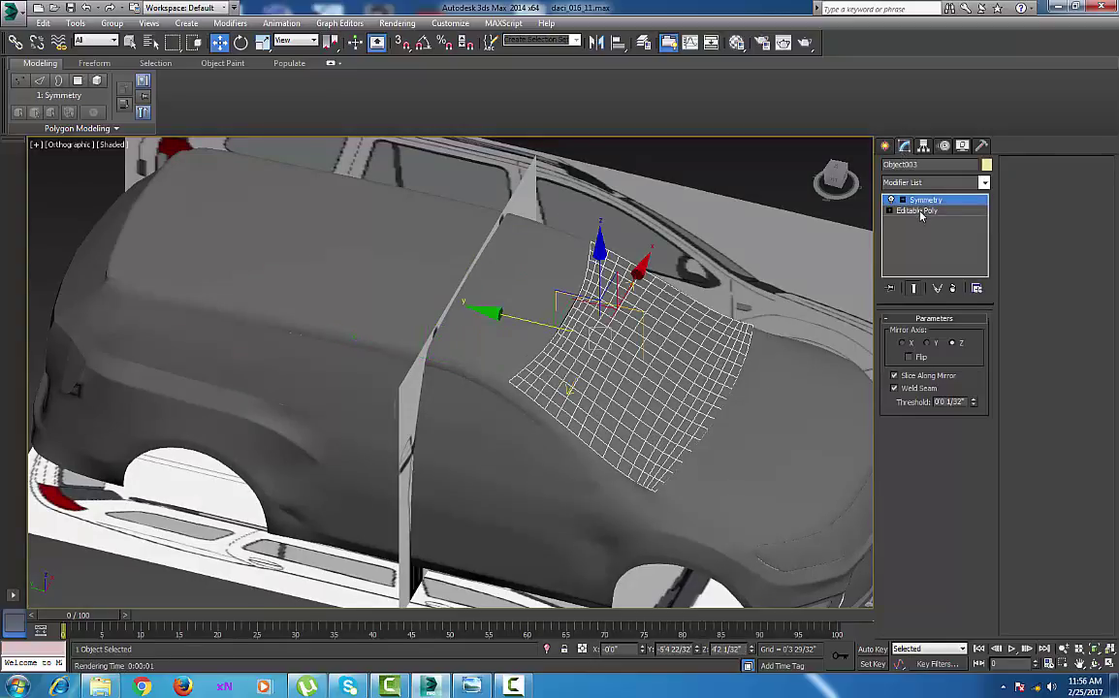
{"action": "left_click", "coordinate": [919, 210]}
{"action": "left_click", "coordinate": [917, 335]}
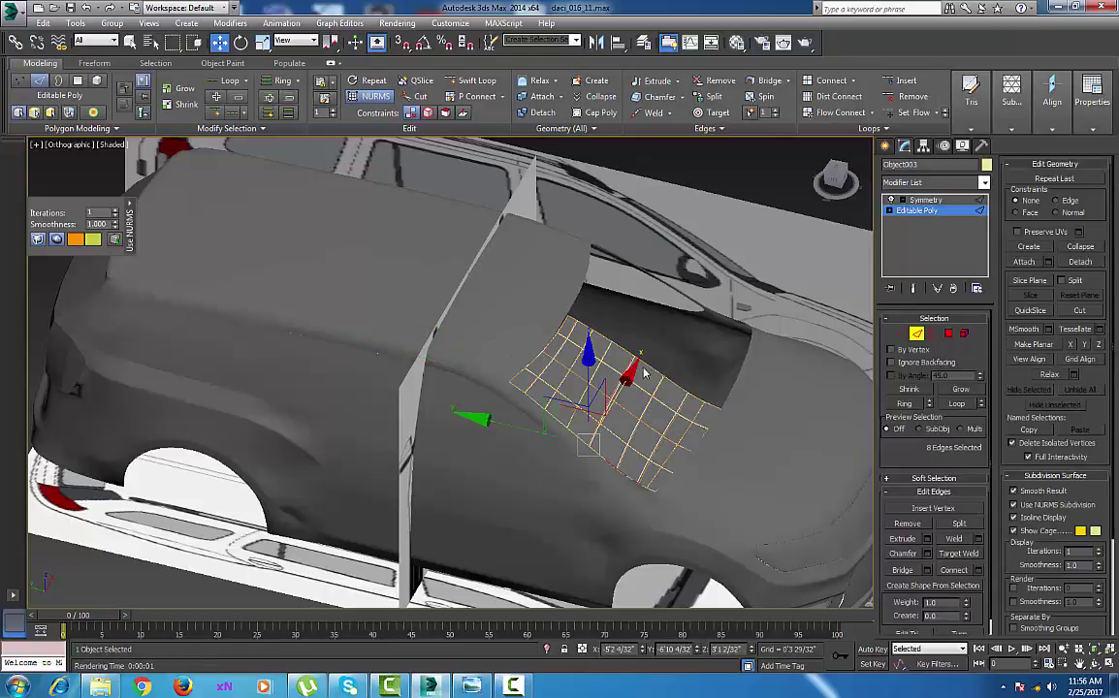
Add supporting edge loops close to the windshield's upper, outer side and lower borders with Swift Loop.
{"action": "middle_click_drag", "start_coordinate": [533, 351], "coordinate": [536, 455], "text": "alt"}
{"action": "scroll", "coordinate": [597, 397], "scroll_direction": "up", "scroll_amount": 3}
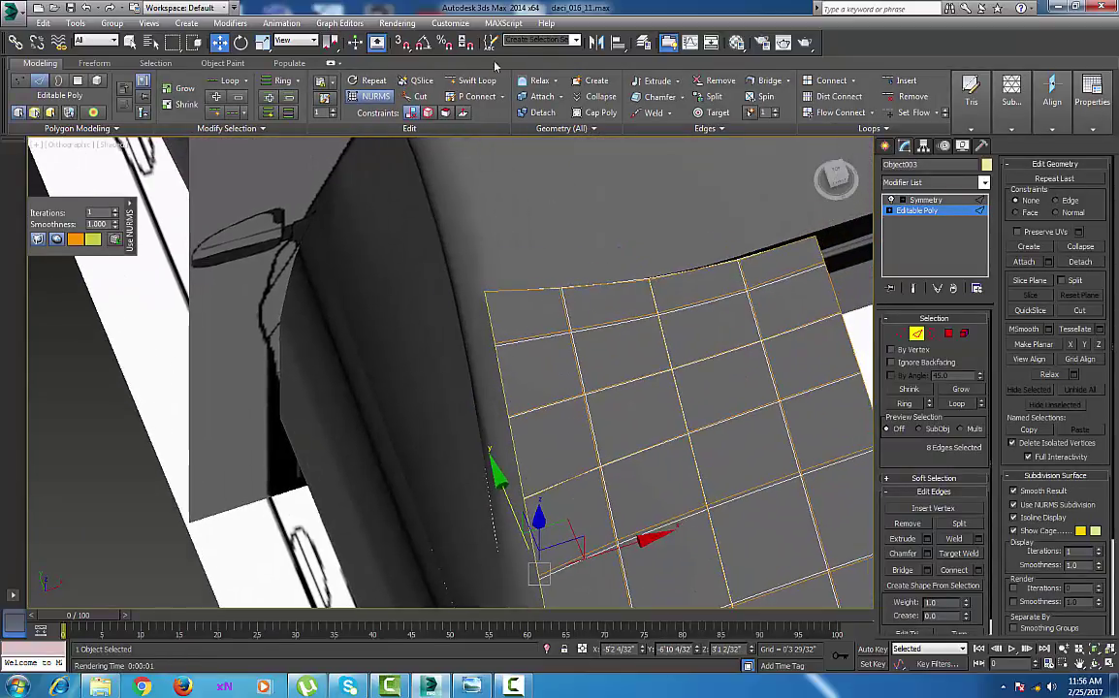
{"action": "left_click", "coordinate": [476, 81]}
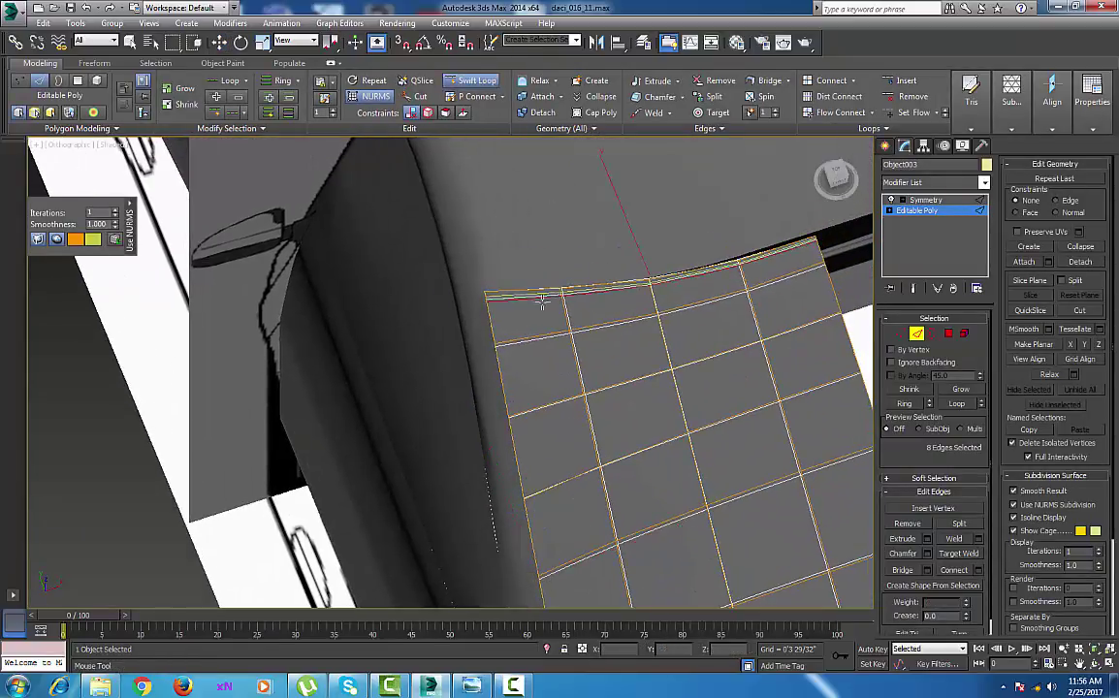
{"action": "left_click", "coordinate": [494, 298]}
{"action": "left_click", "coordinate": [498, 297]}
{"action": "middle_click_drag", "start_coordinate": [580, 379], "coordinate": [500, 138]}
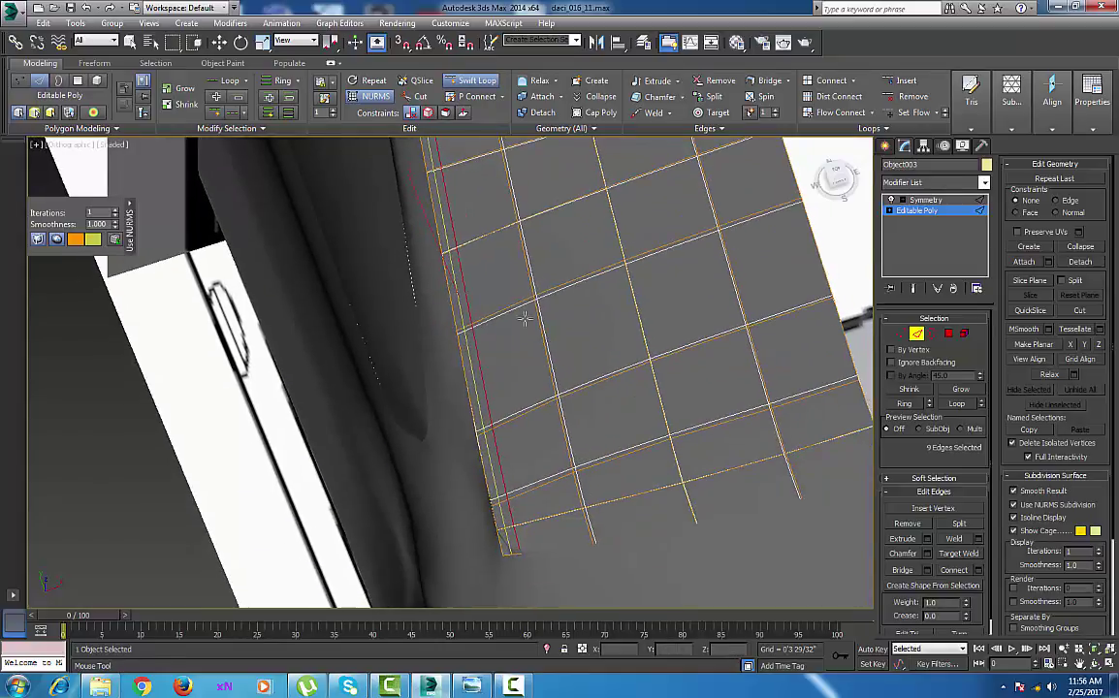
{"action": "middle_click_drag", "start_coordinate": [560, 421], "coordinate": [555, 379]}
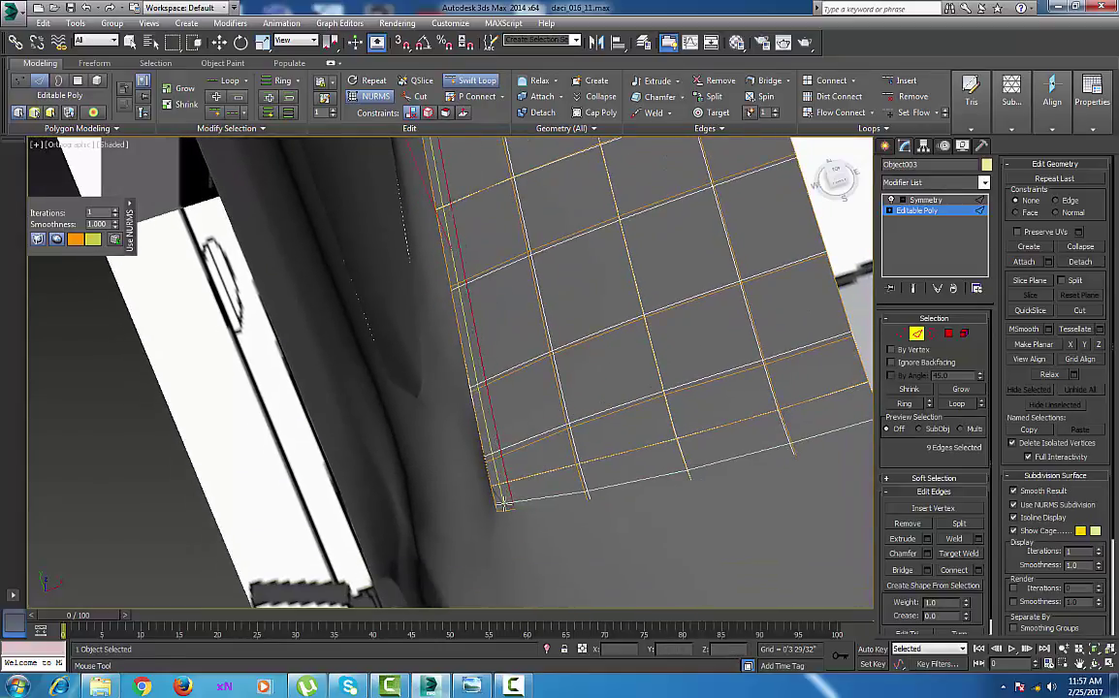
{"action": "left_click", "coordinate": [504, 506]}
{"action": "right_click", "coordinate": [534, 487]}
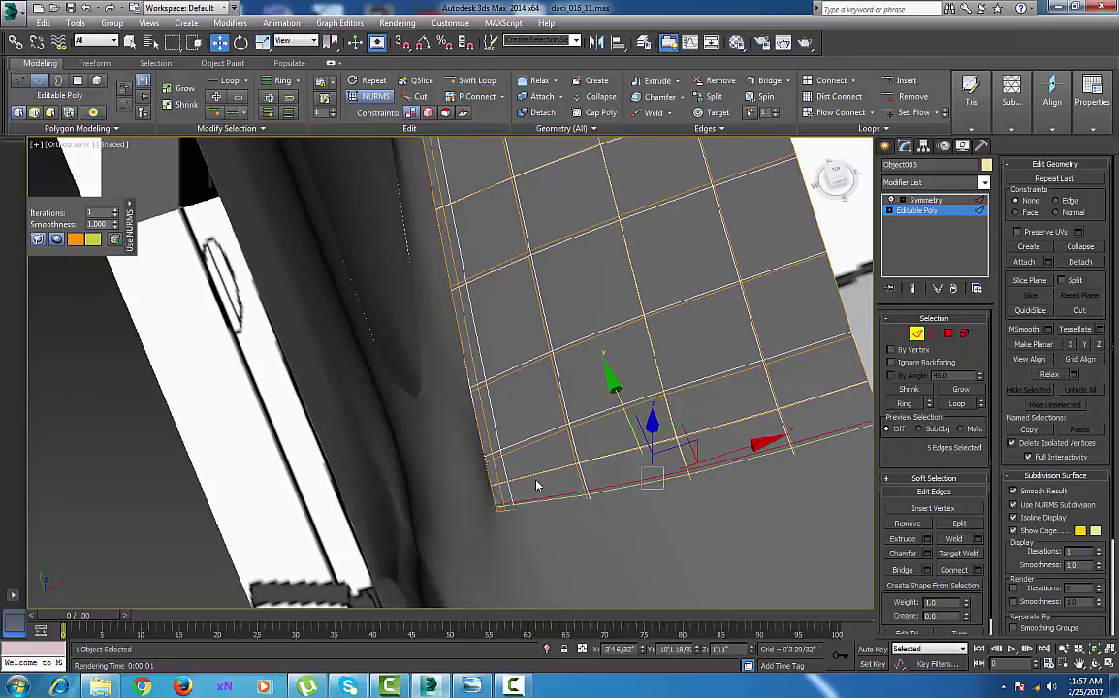
Select an edge on the windshield's upper border and turn off NURMS subdivision for the mesh.
{"action": "middle_click_drag", "start_coordinate": [582, 449], "coordinate": [588, 485]}
{"action": "scroll", "coordinate": [587, 480], "scroll_direction": "down", "scroll_amount": 5}
{"action": "scroll", "coordinate": [550, 370], "scroll_direction": "up", "scroll_amount": 3}
{"action": "middle_click_drag", "start_coordinate": [550, 370], "coordinate": [566, 444]}
{"action": "scroll", "coordinate": [565, 445], "scroll_direction": "up", "scroll_amount": 2}
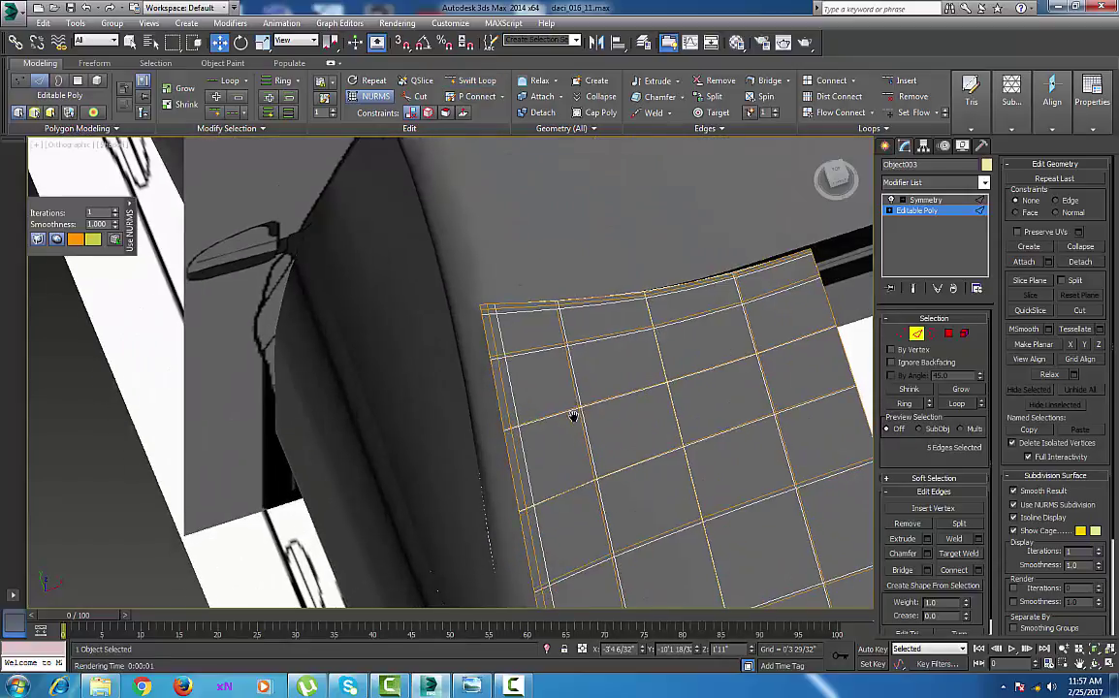
{"action": "middle_click_drag", "start_coordinate": [575, 359], "coordinate": [574, 443]}
{"action": "scroll", "coordinate": [574, 442], "scroll_direction": "up", "scroll_amount": 2}
{"action": "left_click", "coordinate": [591, 366]}
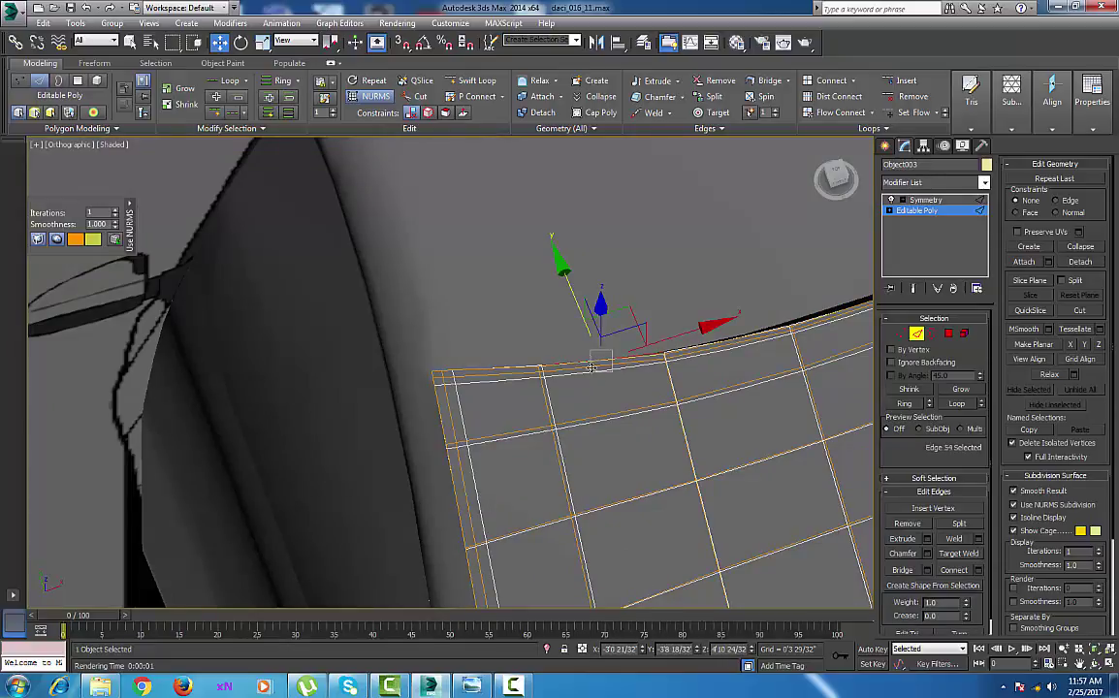
{"action": "right_click", "coordinate": [601, 383]}
{"action": "left_click", "coordinate": [577, 224]}
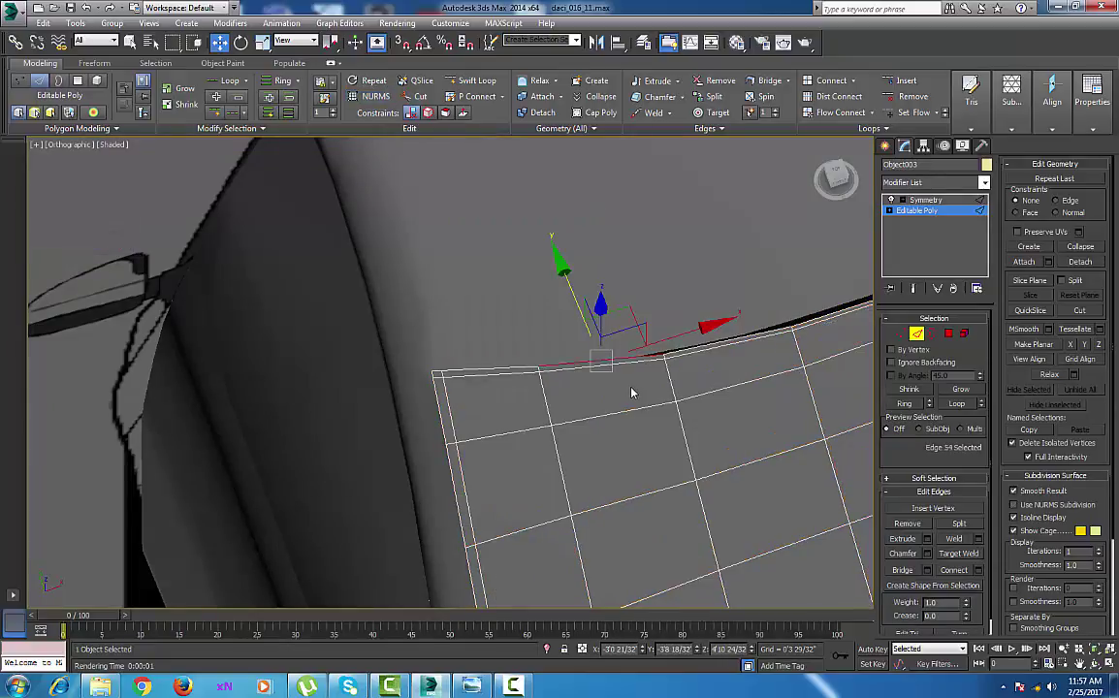
Select the windshield's complete upper, outer side and lower border edge loops, checking the lower border in wireframe display.
{"action": "key", "text": "alt+l"}
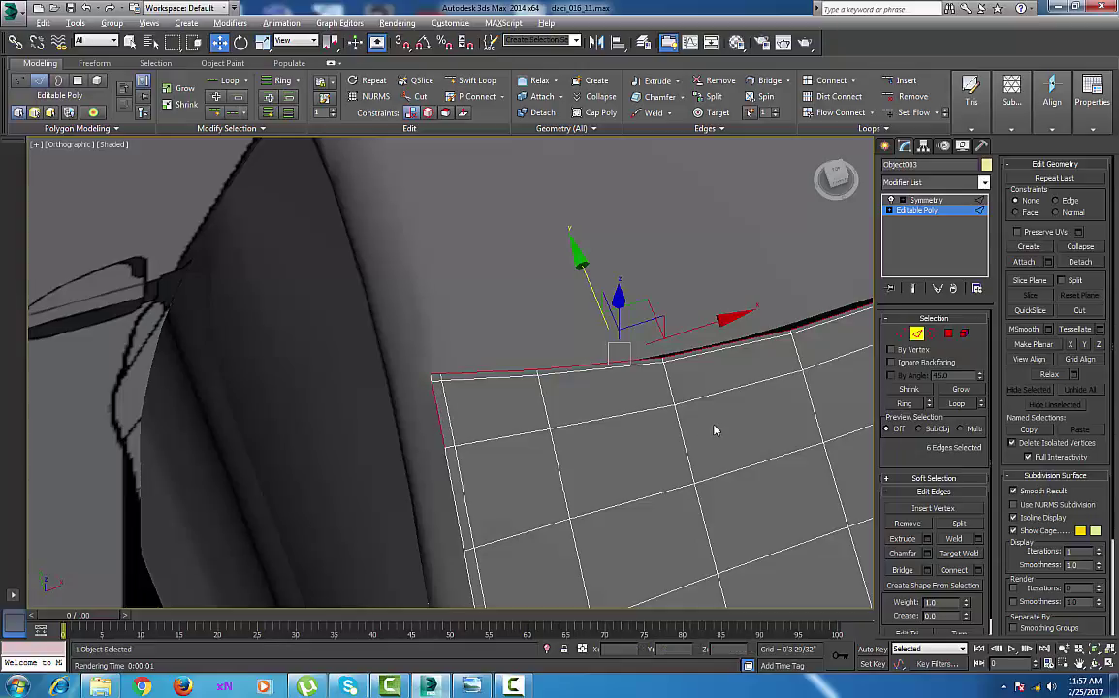
{"action": "key", "text": "alt+l"}
{"action": "middle_click_drag", "start_coordinate": [682, 384], "coordinate": [611, 194]}
{"action": "scroll", "coordinate": [584, 282], "scroll_direction": "down", "scroll_amount": 5}
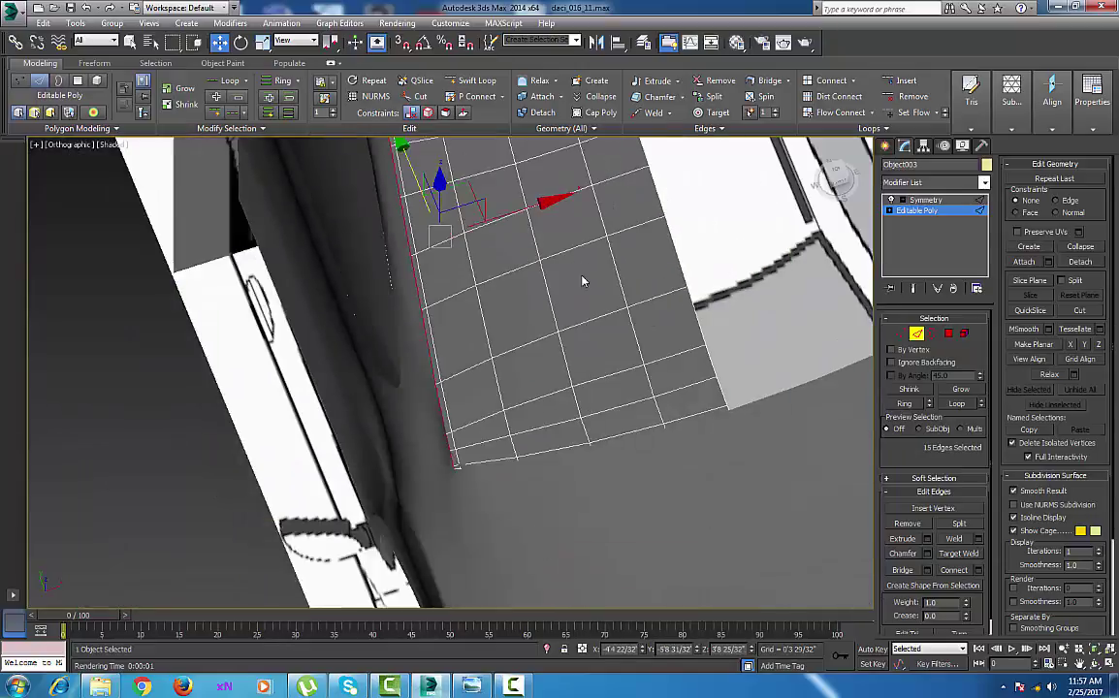
{"action": "middle_click_drag", "start_coordinate": [584, 346], "coordinate": [617, 304]}
{"action": "scroll", "coordinate": [591, 372], "scroll_direction": "up", "scroll_amount": 4}
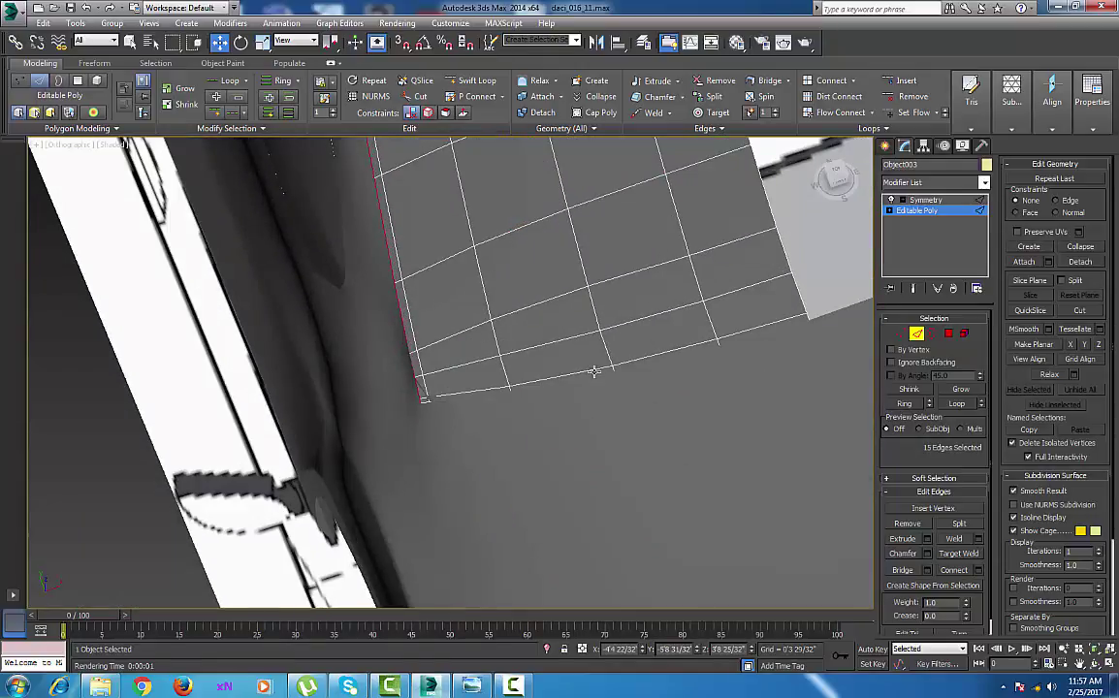
{"action": "key", "text": "F3"}
{"action": "left_click", "coordinate": [570, 383], "text": "ctrl"}
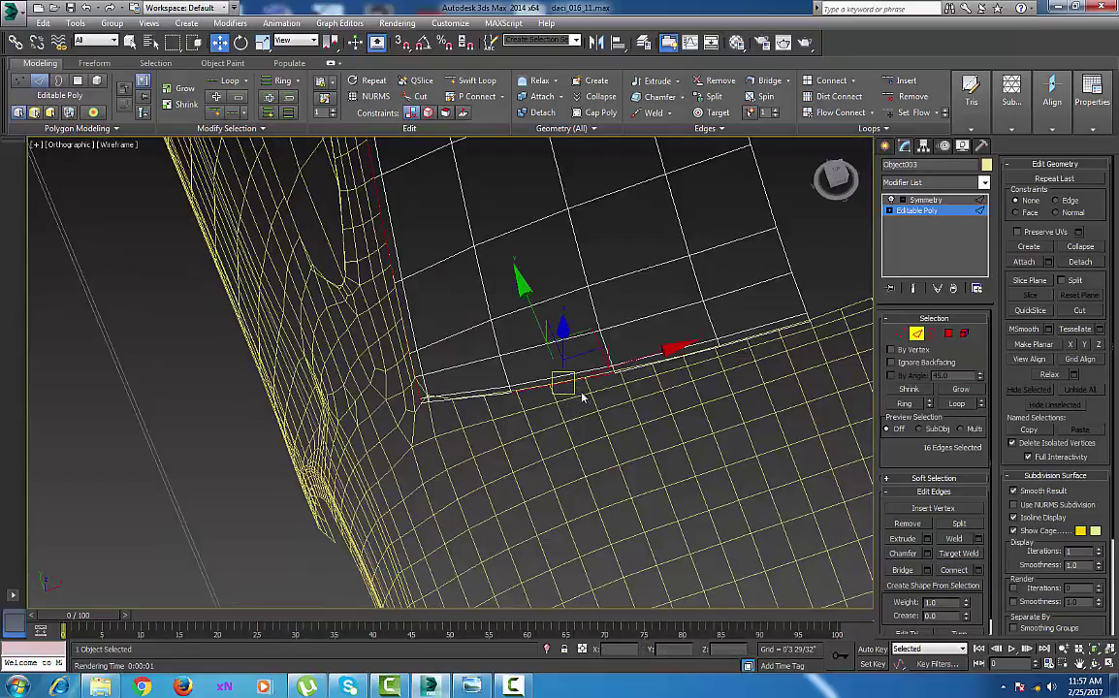
{"action": "key", "text": "alt+l"}
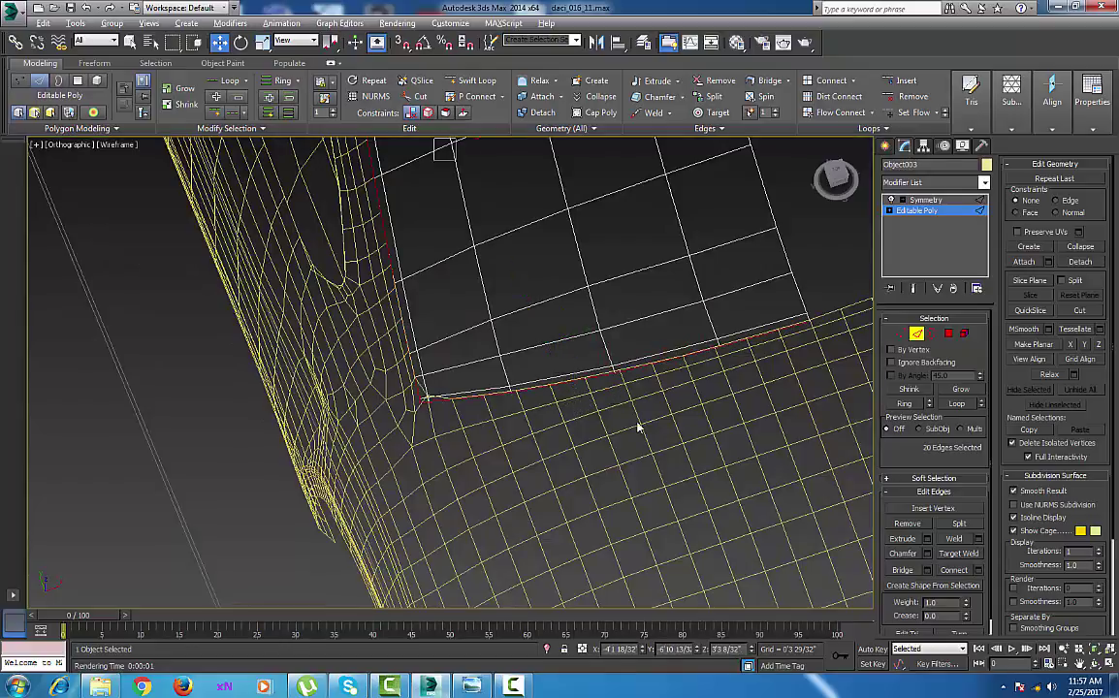
{"action": "middle_click_drag", "start_coordinate": [638, 428], "coordinate": [694, 410]}
{"action": "scroll", "coordinate": [651, 490], "scroll_direction": "down", "scroll_amount": 5}
{"action": "key", "text": "F3"}
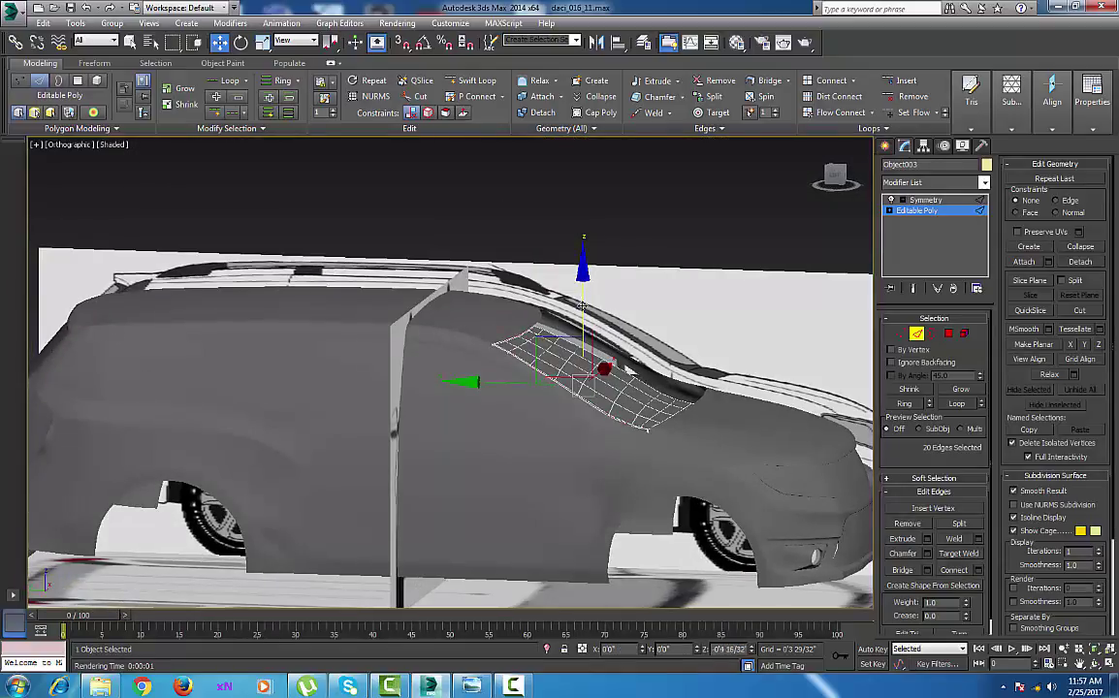
Extrude the selected windshield border edges straight down along Z and isolate the windshield.
{"action": "left_click_drag", "start_coordinate": [582, 308], "coordinate": [583, 324]}
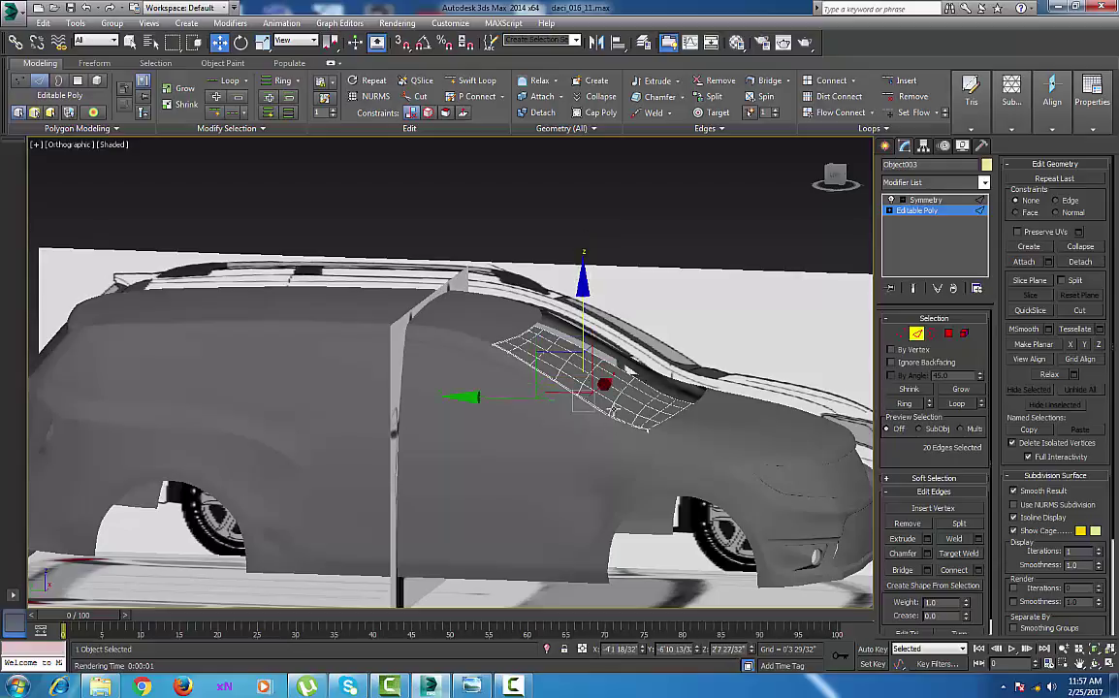
{"action": "left_click", "coordinate": [550, 650]}
{"action": "middle_click_drag", "start_coordinate": [644, 417], "coordinate": [675, 407]}
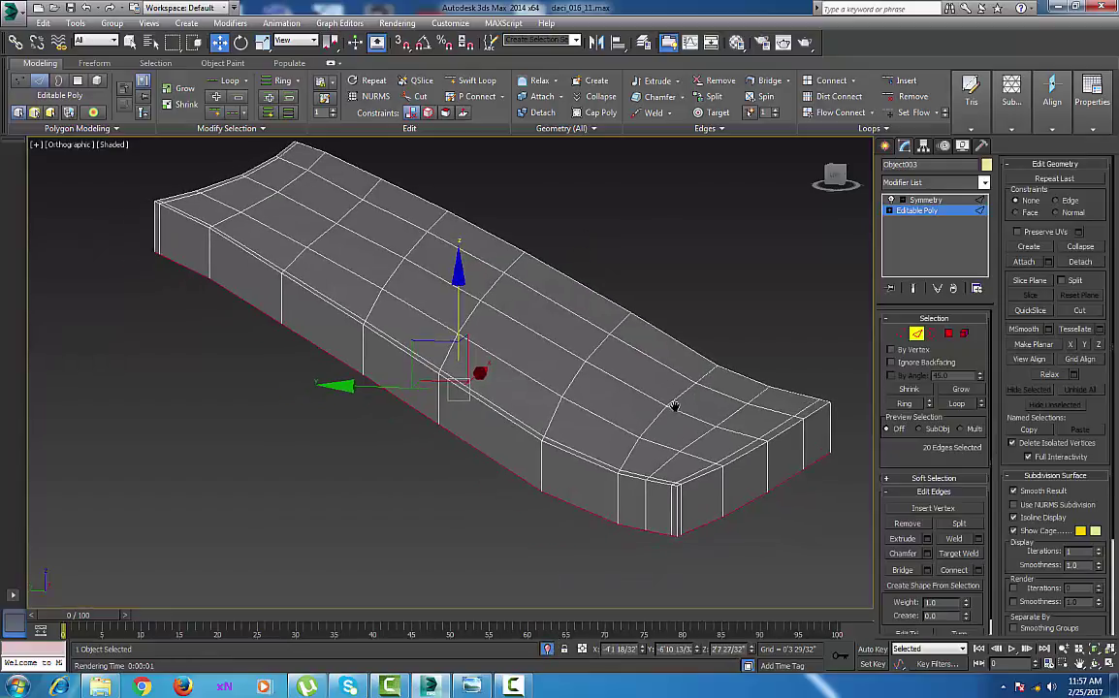
Reduce the windshield border's depth by moving its lower edges up along Z and add a supporting Swift Loop close to its upper edge.
{"action": "left_click_drag", "start_coordinate": [458, 306], "coordinate": [458, 278]}
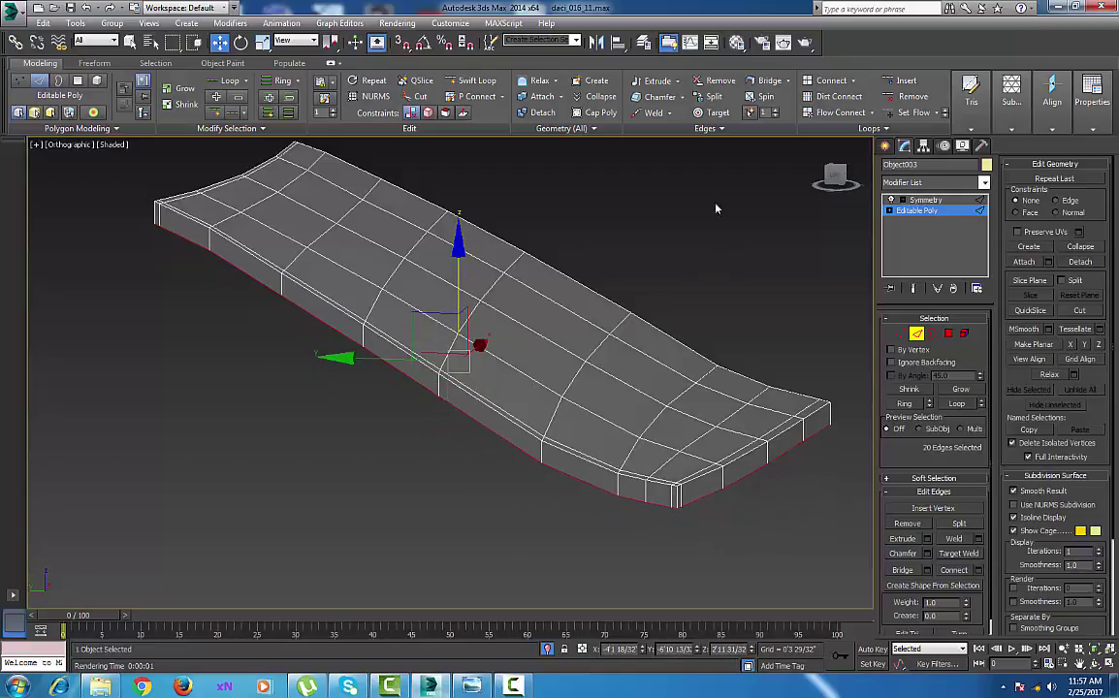
{"action": "left_click", "coordinate": [474, 80]}
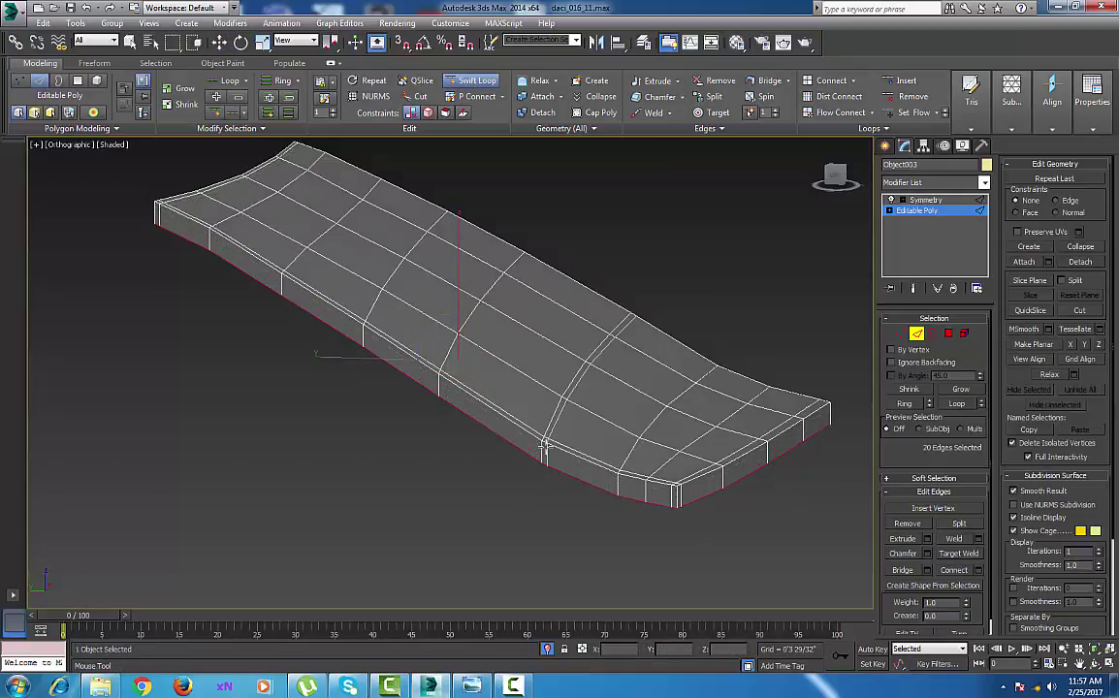
{"action": "left_click", "coordinate": [542, 447]}
{"action": "right_click", "coordinate": [546, 447]}
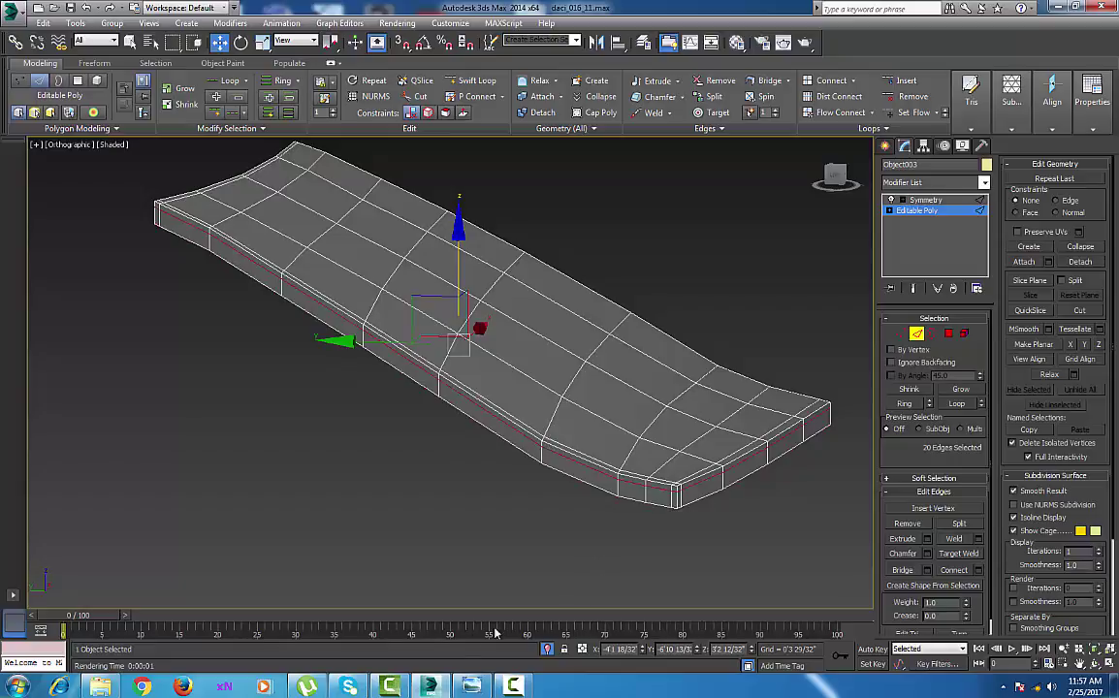
Exit isolation and turn NURMS subdivision on for the windshield.
{"action": "left_click", "coordinate": [548, 651]}
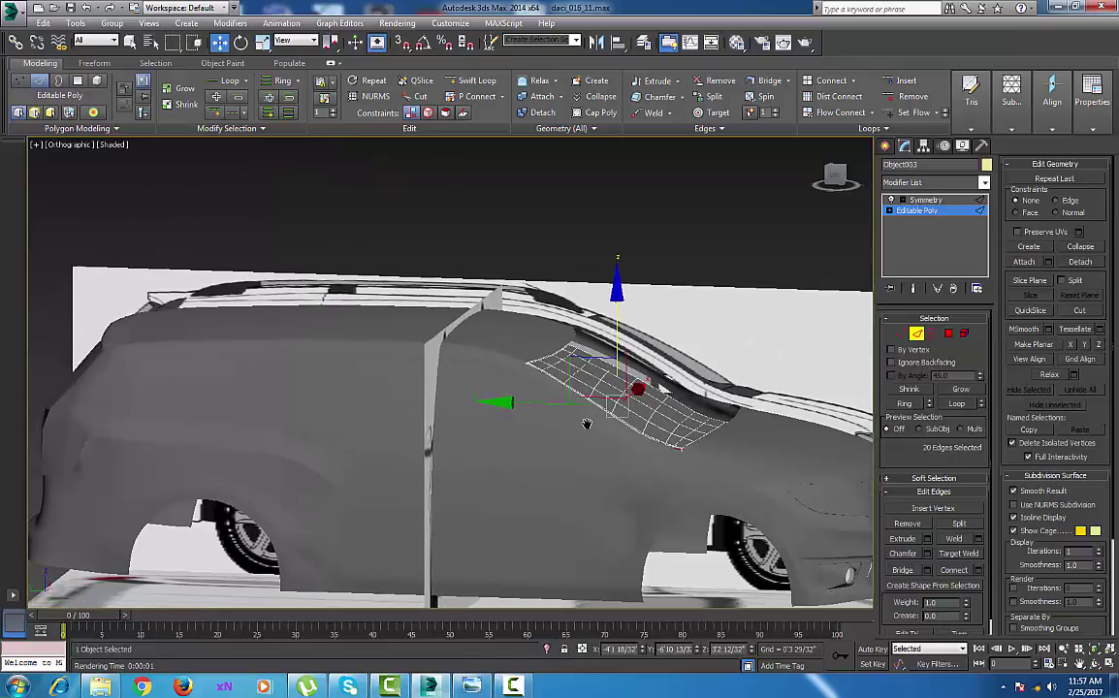
{"action": "right_click", "coordinate": [636, 403]}
{"action": "left_click", "coordinate": [587, 233]}
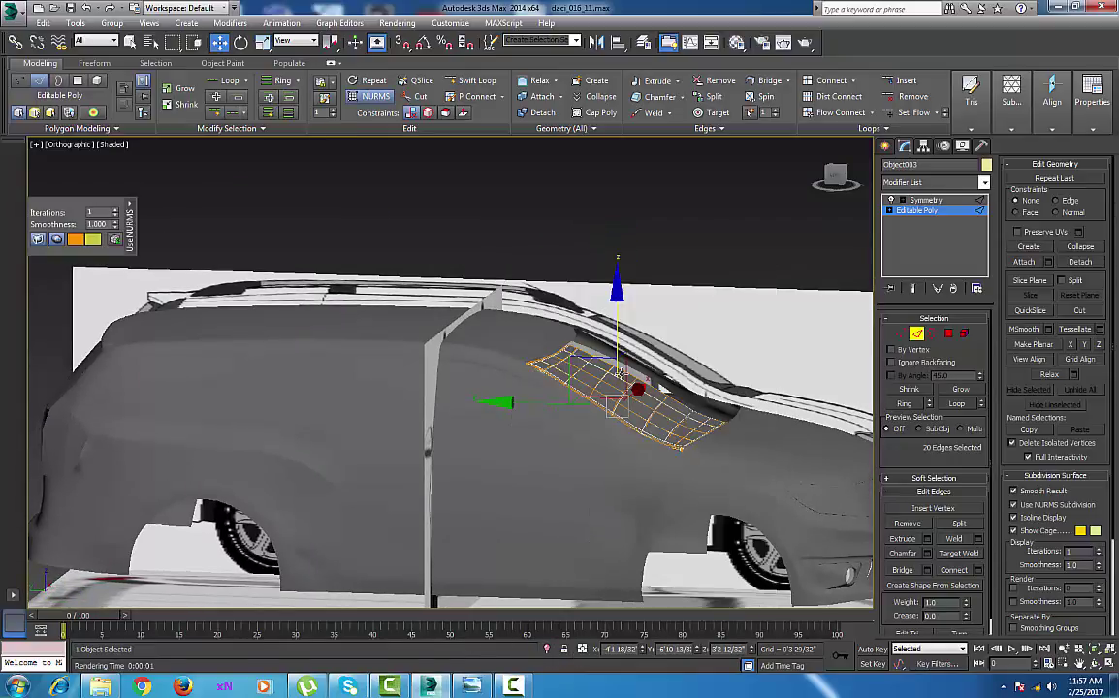
{"action": "middle_click_drag", "start_coordinate": [622, 386], "coordinate": [595, 377]}
{"action": "left_click", "coordinate": [887, 148]}
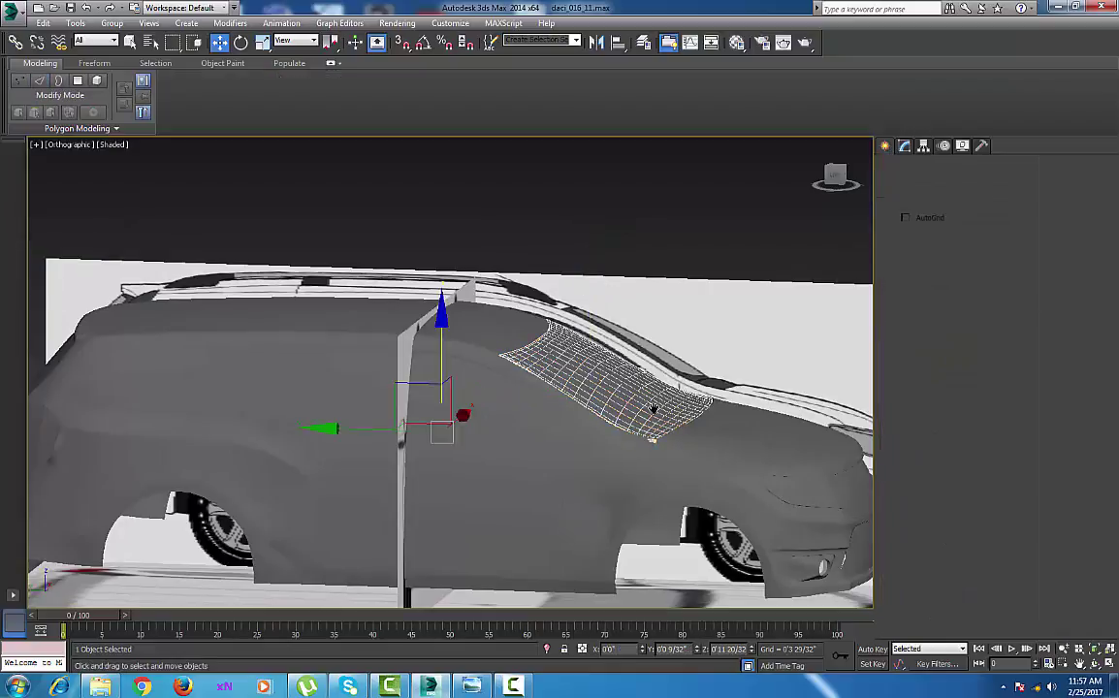
Select the car body and enter vertex editing on its Editable Poly base below the Symmetry modifier.
{"action": "middle_click_drag", "start_coordinate": [655, 412], "coordinate": [530, 387]}
{"action": "scroll", "coordinate": [628, 434], "scroll_direction": "up", "scroll_amount": 3}
{"action": "scroll", "coordinate": [629, 453], "scroll_direction": "down", "scroll_amount": 3}
{"action": "left_click", "coordinate": [577, 430]}
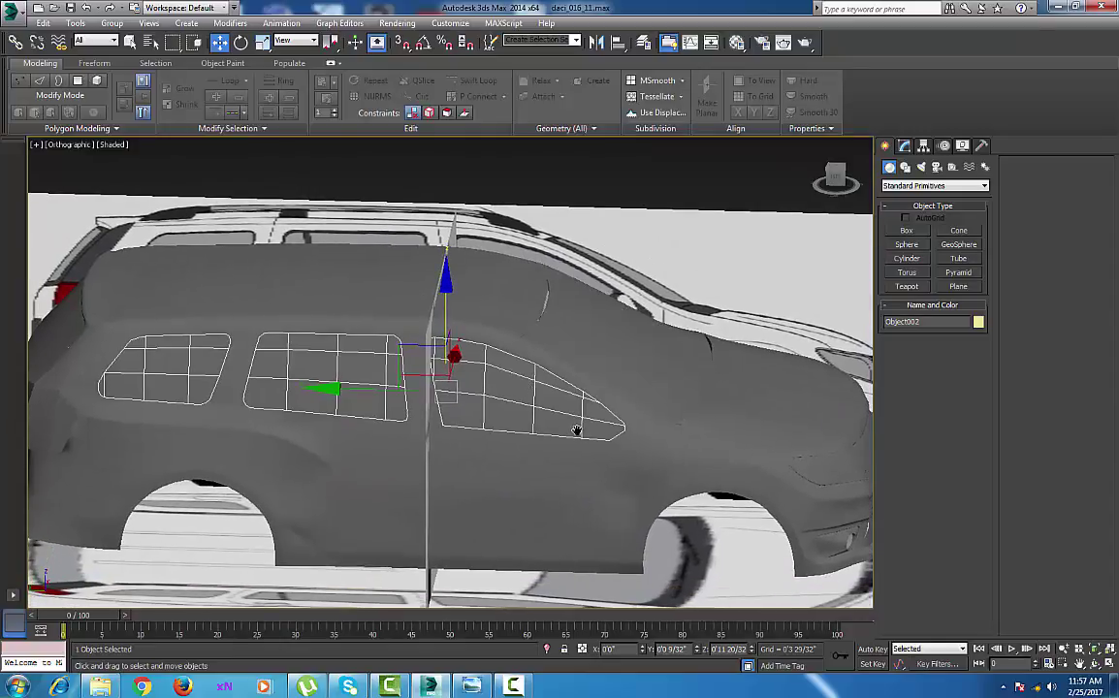
{"action": "left_click", "coordinate": [531, 302]}
{"action": "middle_click_drag", "start_coordinate": [691, 432], "coordinate": [644, 378], "text": "alt"}
{"action": "left_click", "coordinate": [904, 146]}
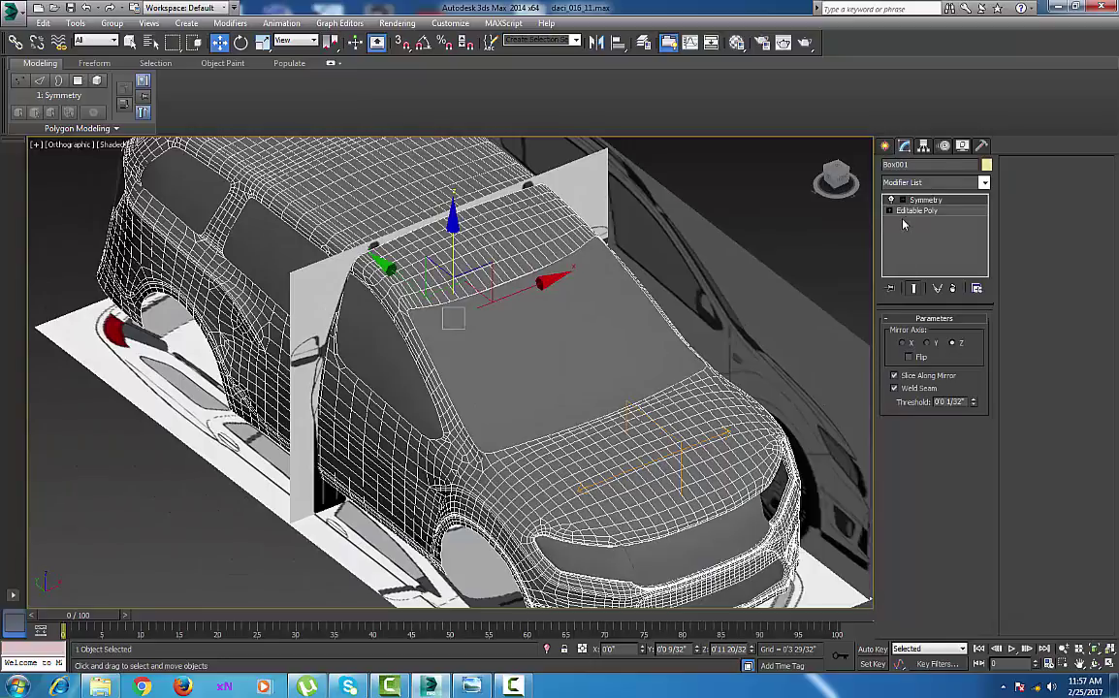
{"action": "left_click", "coordinate": [908, 211]}
{"action": "left_click", "coordinate": [900, 333]}
Move the body vertex beside the windshield's lower corner slightly outward along X.
{"action": "middle_click_drag", "start_coordinate": [637, 417], "coordinate": [632, 421]}
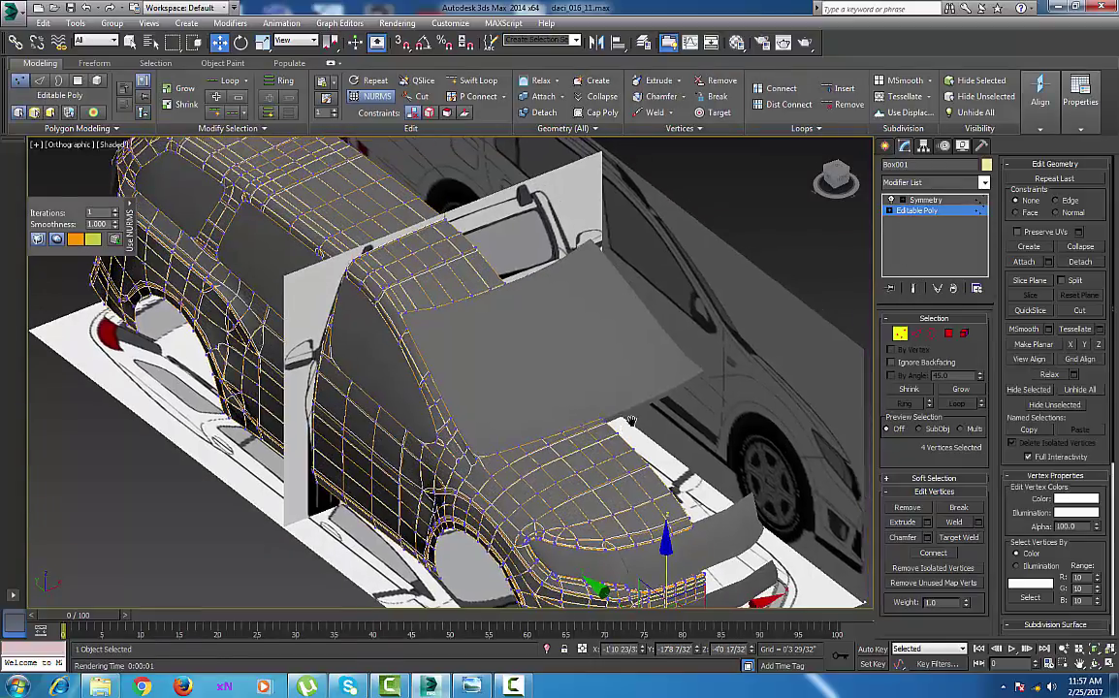
{"action": "scroll", "coordinate": [632, 421], "scroll_direction": "up", "scroll_amount": 4}
{"action": "middle_click_drag", "start_coordinate": [532, 441], "coordinate": [460, 448]}
{"action": "scroll", "coordinate": [650, 404], "scroll_direction": "up", "scroll_amount": 2}
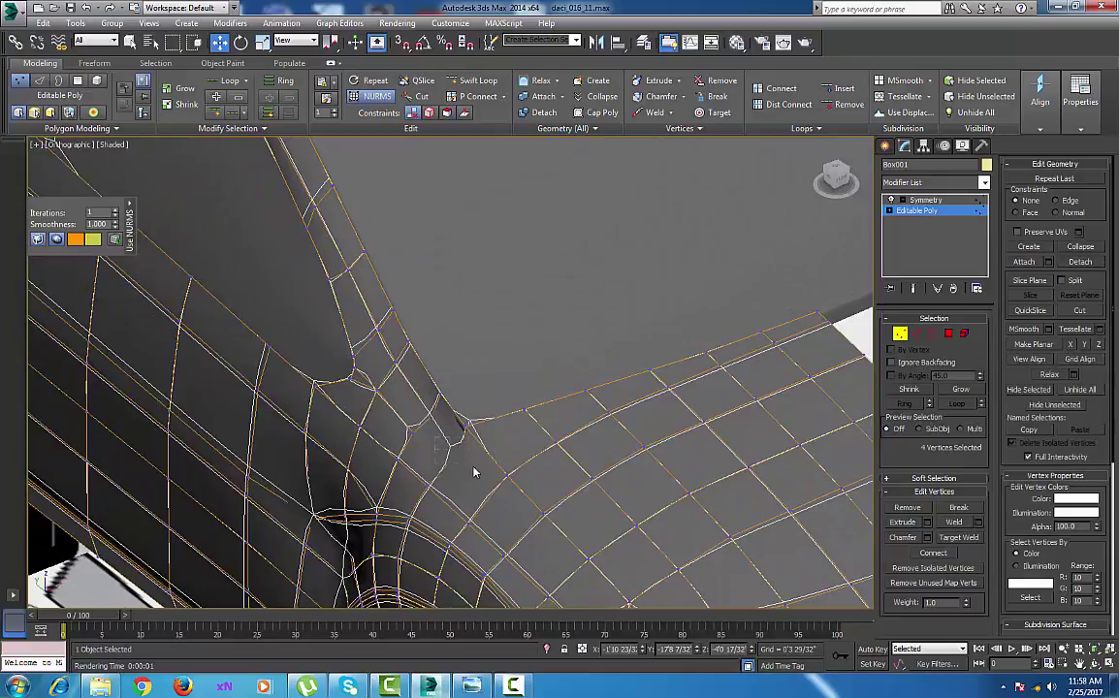
{"action": "left_click_drag", "start_coordinate": [436, 438], "coordinate": [475, 469]}
{"action": "left_click_drag", "start_coordinate": [533, 419], "coordinate": [505, 426]}
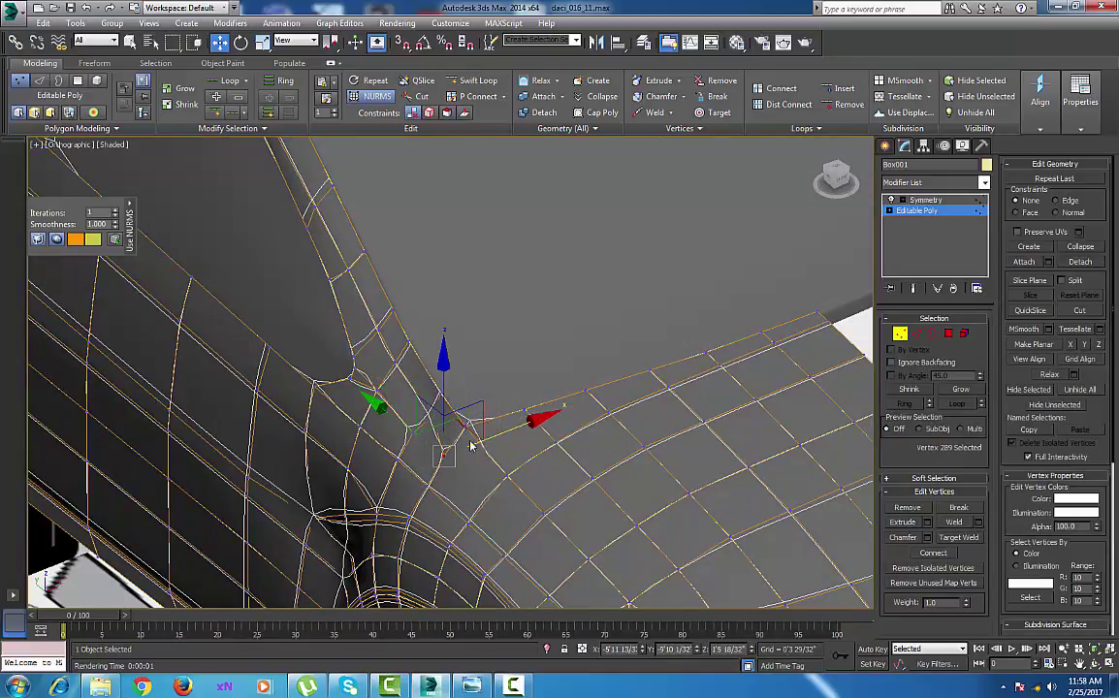
{"action": "middle_click_drag", "start_coordinate": [473, 444], "coordinate": [492, 487], "text": "alt"}
Shift the middle pillar vertex just above the windshield's lower corner slightly outward along X.
{"action": "left_click_drag", "start_coordinate": [391, 396], "coordinate": [423, 435]}
{"action": "left_click_drag", "start_coordinate": [441, 346], "coordinate": [440, 348]}
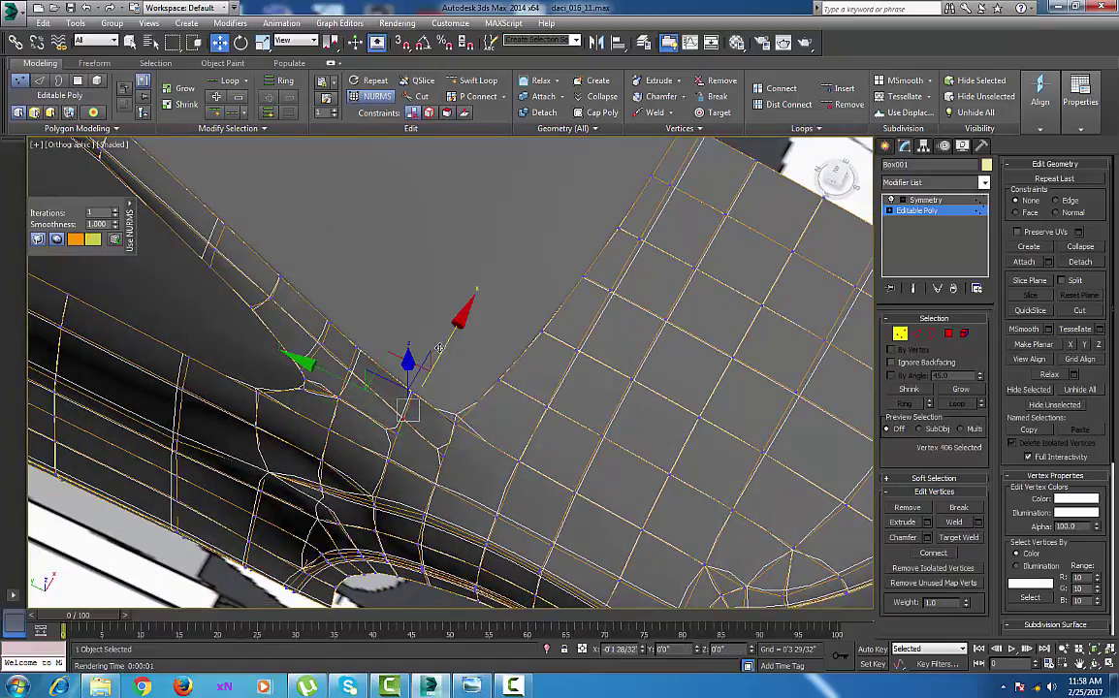
{"action": "middle_click_drag", "start_coordinate": [446, 451], "coordinate": [420, 443], "text": "alt"}
{"action": "scroll", "coordinate": [420, 443], "scroll_direction": "up", "scroll_amount": 4}
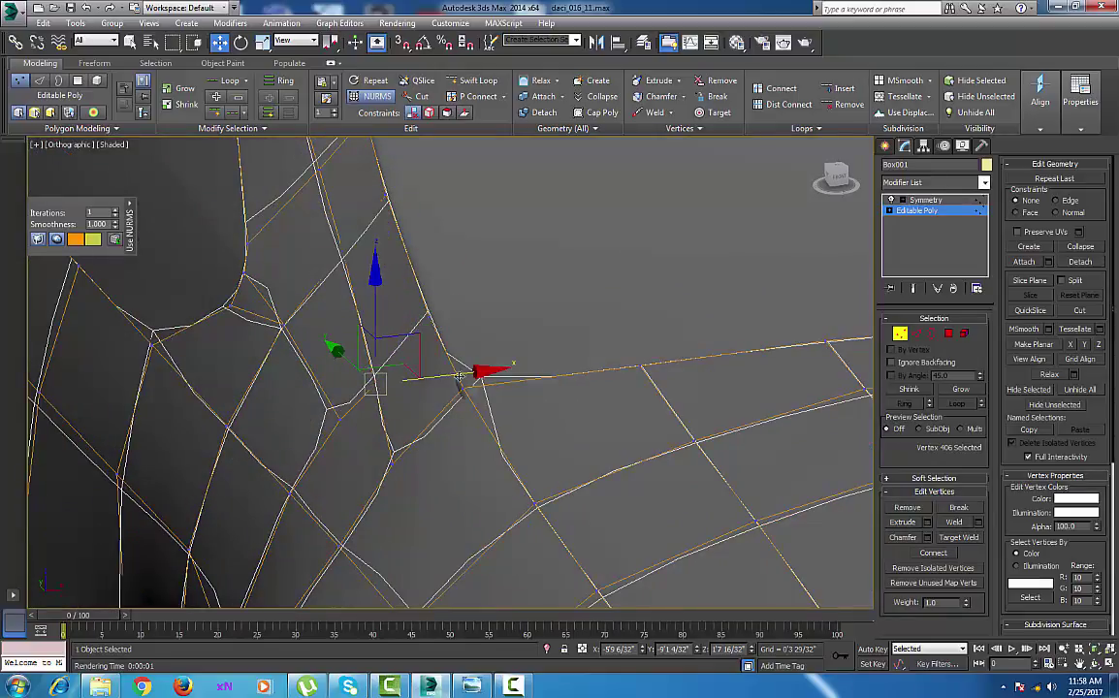
{"action": "left_click_drag", "start_coordinate": [450, 375], "coordinate": [435, 378]}
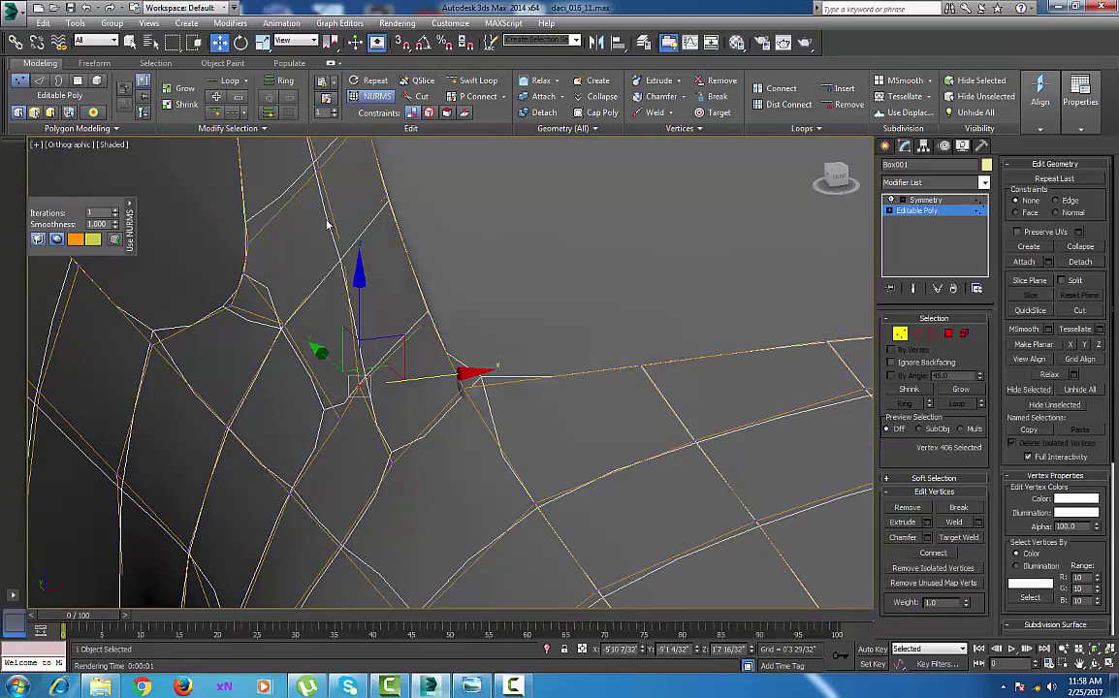
Move the next two middle vertices up the windshield pillar slightly outward along X to even out the edge flow.
{"action": "left_click_drag", "start_coordinate": [329, 222], "coordinate": [369, 288]}
{"action": "left_click_drag", "start_coordinate": [417, 249], "coordinate": [401, 250]}
{"action": "middle_click_drag", "start_coordinate": [382, 370], "coordinate": [418, 510], "text": "alt"}
{"action": "left_click_drag", "start_coordinate": [416, 366], "coordinate": [449, 418]}
{"action": "left_click", "coordinate": [440, 400]}
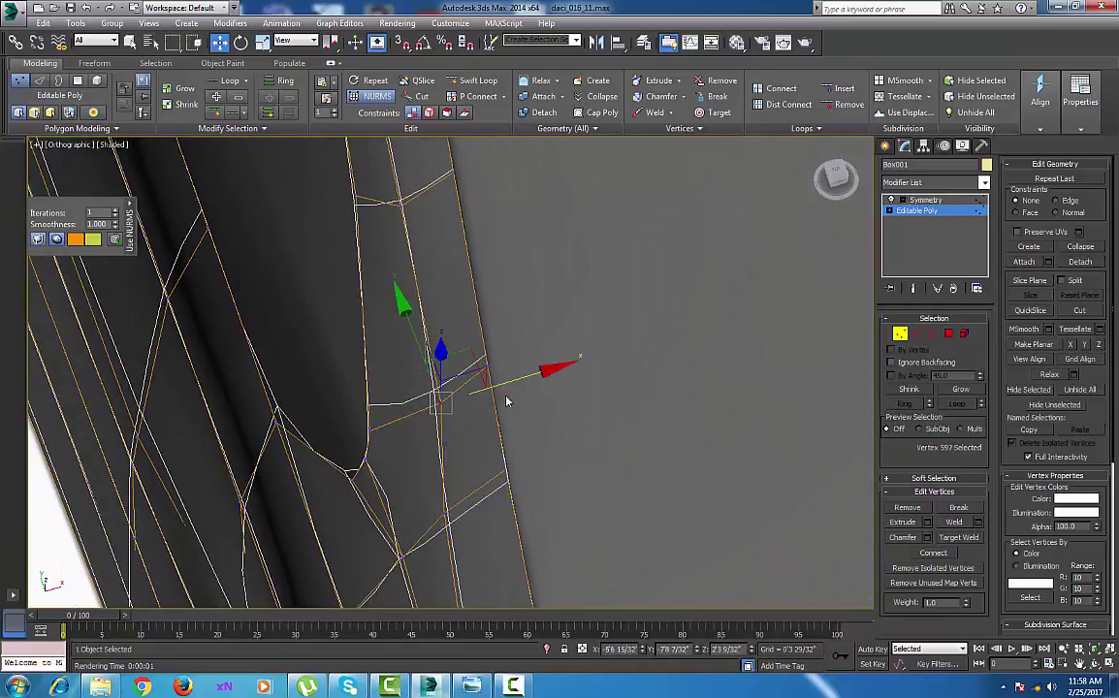
{"action": "left_click_drag", "start_coordinate": [543, 372], "coordinate": [527, 376]}
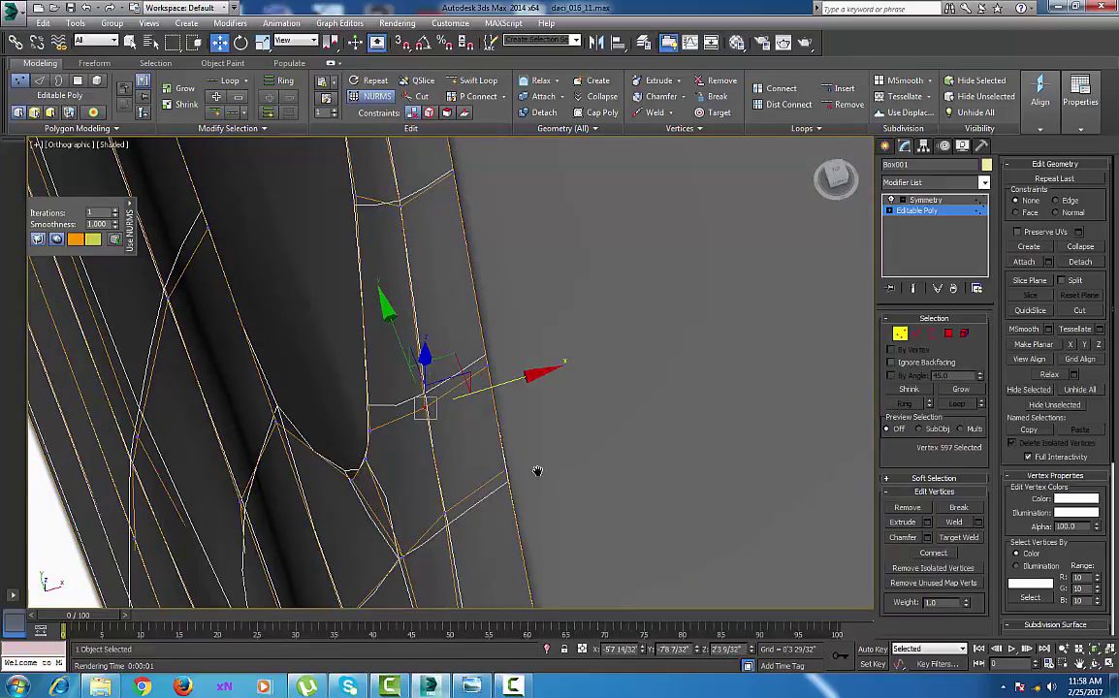
Add a Swift Loop along the hood from the windshield's lower corner towards the headlight.
{"action": "middle_click_drag", "start_coordinate": [538, 469], "coordinate": [409, 338]}
{"action": "scroll", "coordinate": [491, 462], "scroll_direction": "down", "scroll_amount": 4}
{"action": "mouse_move", "coordinate": [463, 462]}
{"action": "middle_mouse_down"}
{"action": "mouse_move", "coordinate": [460, 472]}
{"action": "mouse_move", "coordinate": [444, 452]}
{"action": "middle_mouse_up"}
{"action": "scroll", "coordinate": [459, 509], "scroll_direction": "up", "scroll_amount": 3}
{"action": "middle_click_drag", "start_coordinate": [460, 509], "coordinate": [388, 262]}
{"action": "scroll", "coordinate": [389, 281], "scroll_direction": "down", "scroll_amount": 4}
{"action": "middle_click_drag", "start_coordinate": [409, 340], "coordinate": [442, 423]}
{"action": "scroll", "coordinate": [420, 370], "scroll_direction": "up", "scroll_amount": 2}
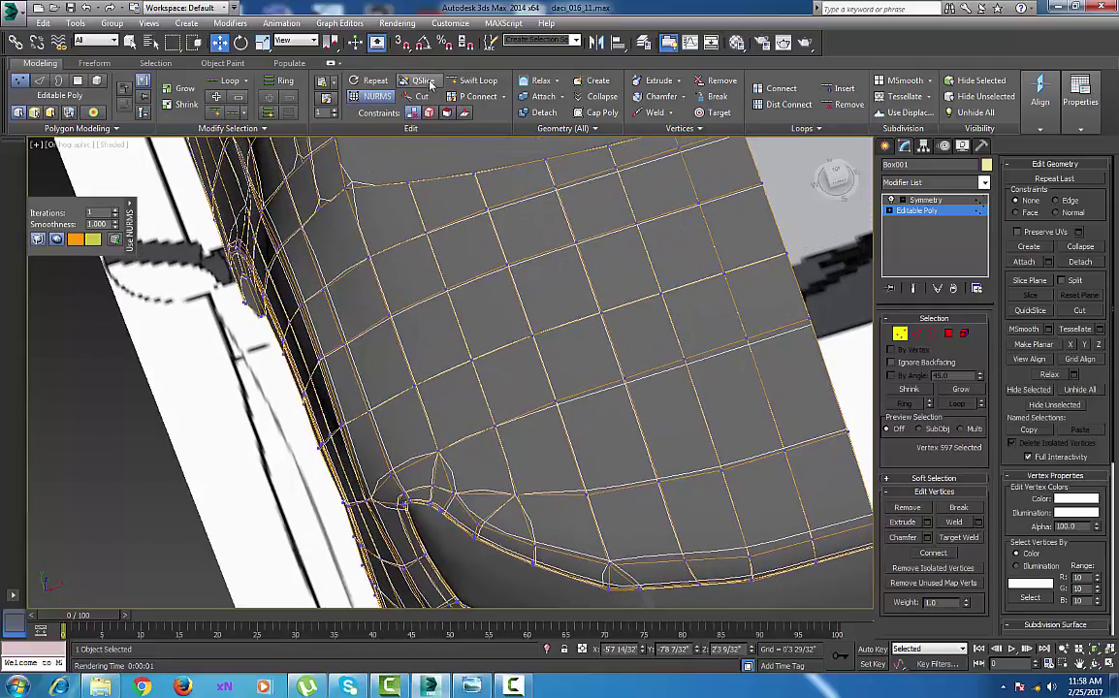
{"action": "left_click", "coordinate": [475, 80]}
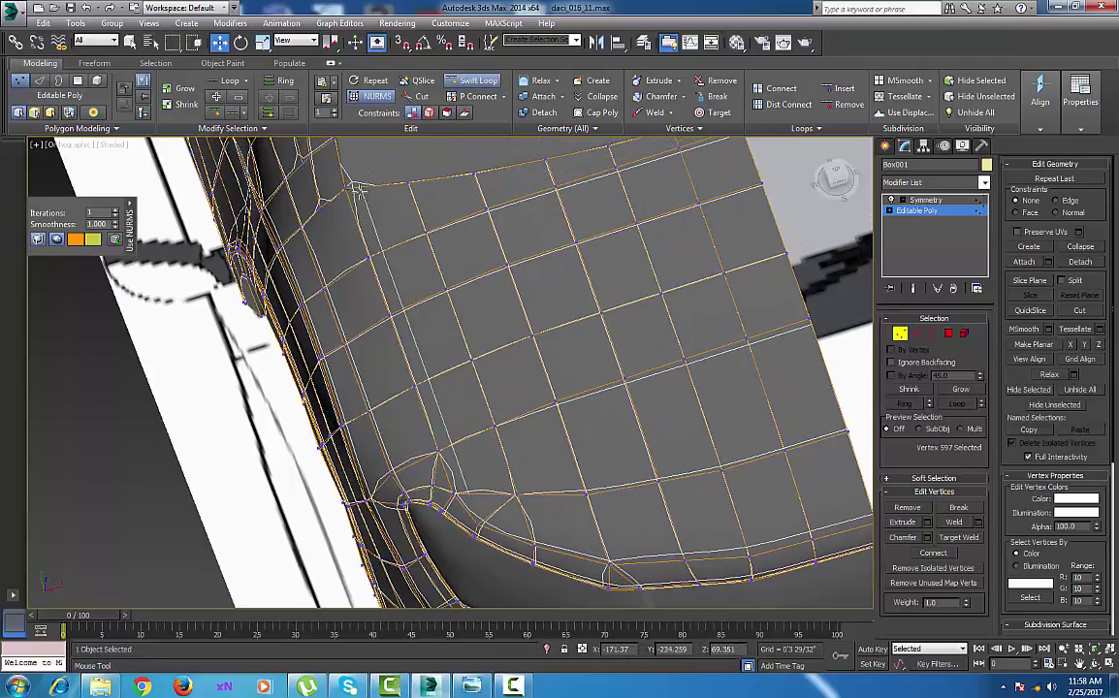
{"action": "left_click", "coordinate": [404, 358]}
{"action": "right_click", "coordinate": [405, 358]}
Merge the new hood loop's vertex with the neighbouring vertex on the first row below the windshield corner.
{"action": "middle_click_drag", "start_coordinate": [405, 358], "coordinate": [409, 364]}
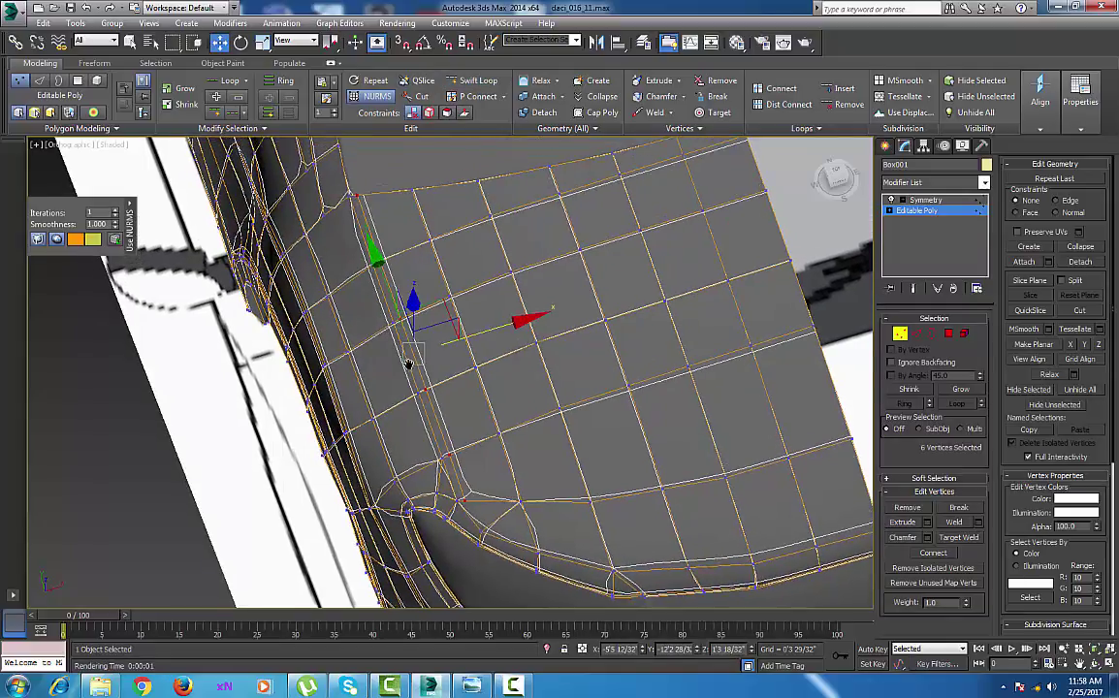
{"action": "scroll", "coordinate": [407, 356], "scroll_direction": "up", "scroll_amount": 3}
{"action": "left_click_drag", "start_coordinate": [393, 222], "coordinate": [349, 263]}
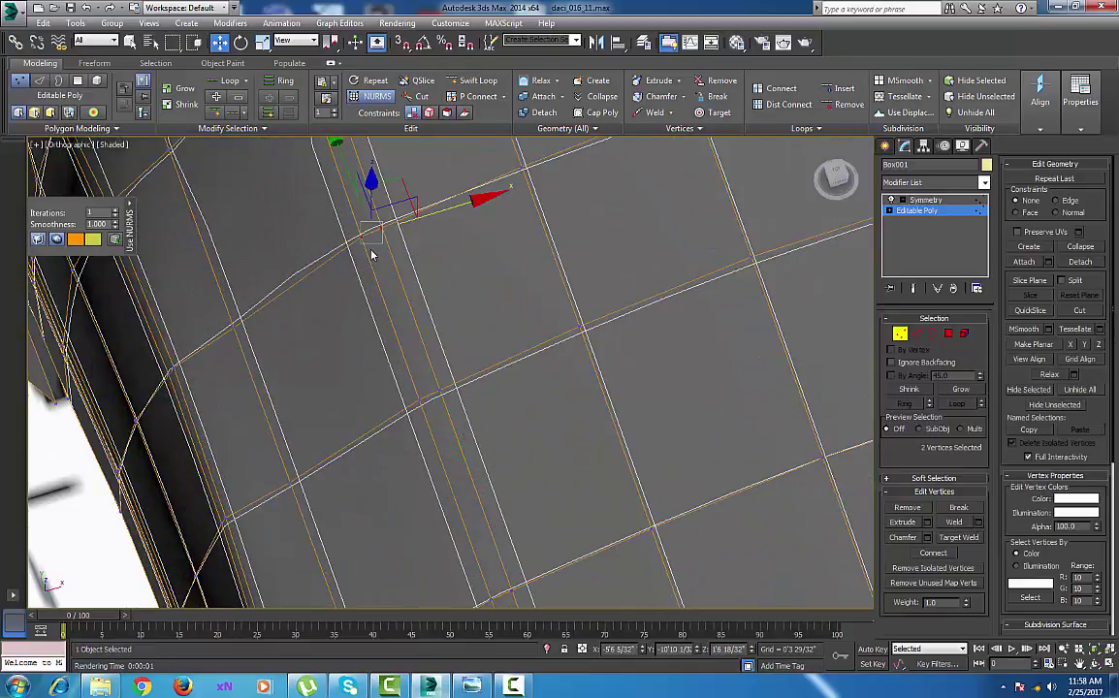
{"action": "right_click", "coordinate": [369, 248]}
{"action": "left_click", "coordinate": [340, 101]}
{"action": "middle_click_drag", "start_coordinate": [426, 345], "coordinate": [417, 387]}
{"action": "scroll", "coordinate": [420, 413], "scroll_direction": "down", "scroll_amount": 3}
{"action": "scroll", "coordinate": [418, 403], "scroll_direction": "up", "scroll_amount": 3}
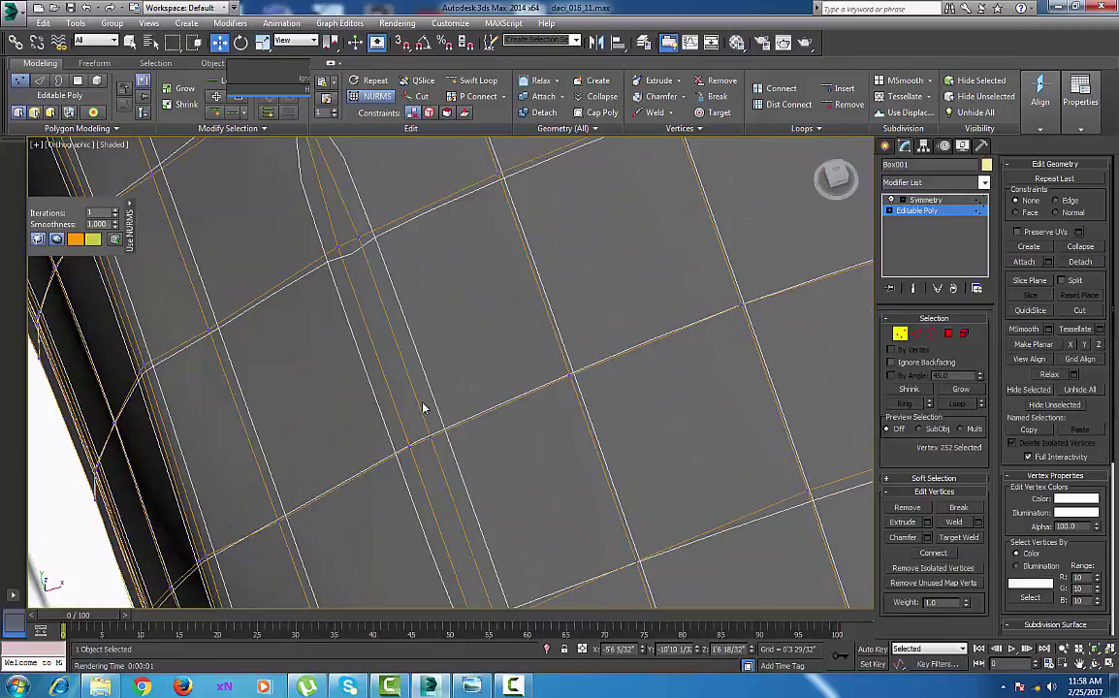
Select the remainder of the new hood loop beyond the merged vertex and remove those edges together with their vertices.
{"action": "key", "text": "2"}
{"action": "double_click", "coordinate": [418, 395]}
{"action": "left_click", "coordinate": [412, 388]}
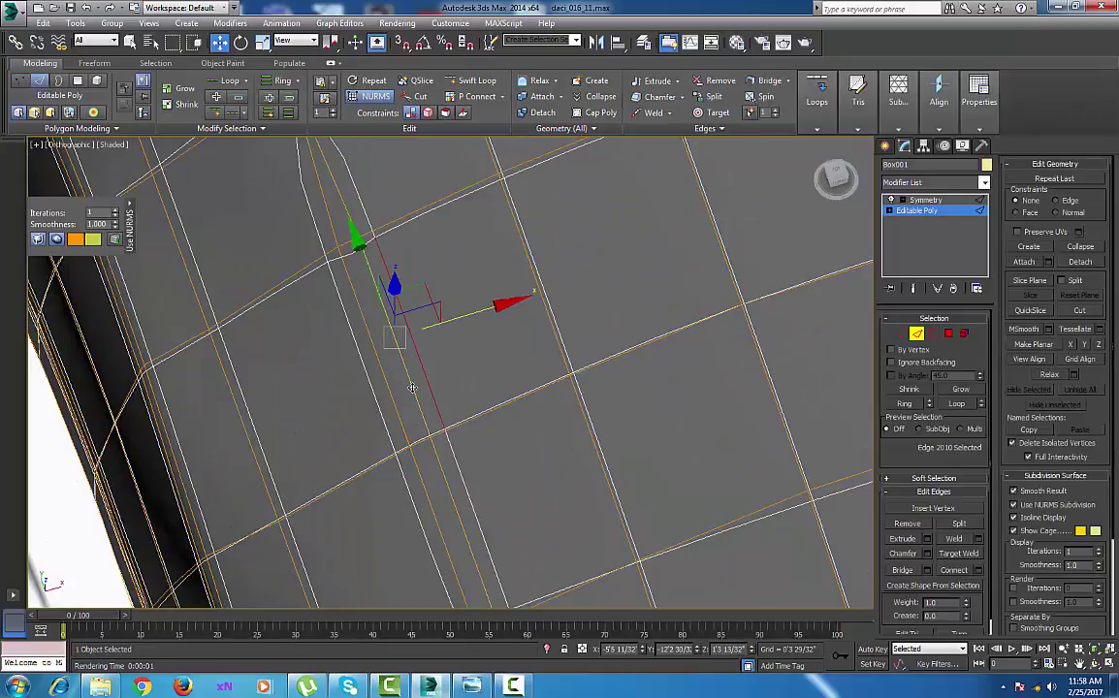
{"action": "double_click", "coordinate": [428, 393]}
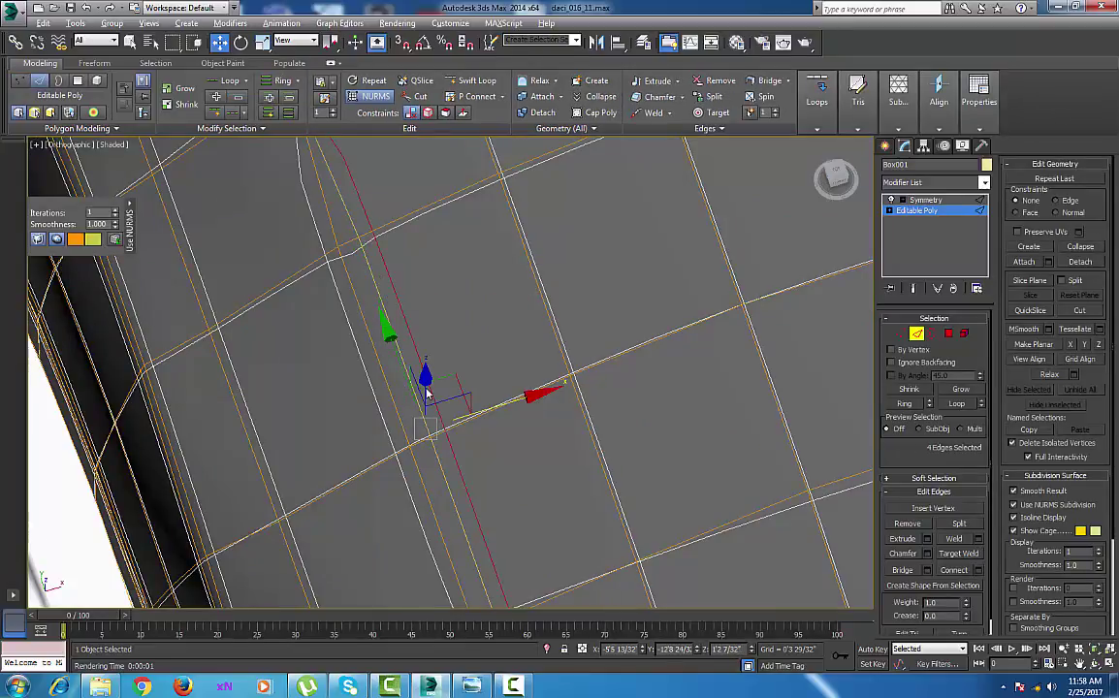
{"action": "key", "text": "ctrl+BackSpace"}
{"action": "middle_click_drag", "start_coordinate": [477, 407], "coordinate": [520, 485]}
{"action": "scroll", "coordinate": [444, 364], "scroll_direction": "down", "scroll_amount": 6}
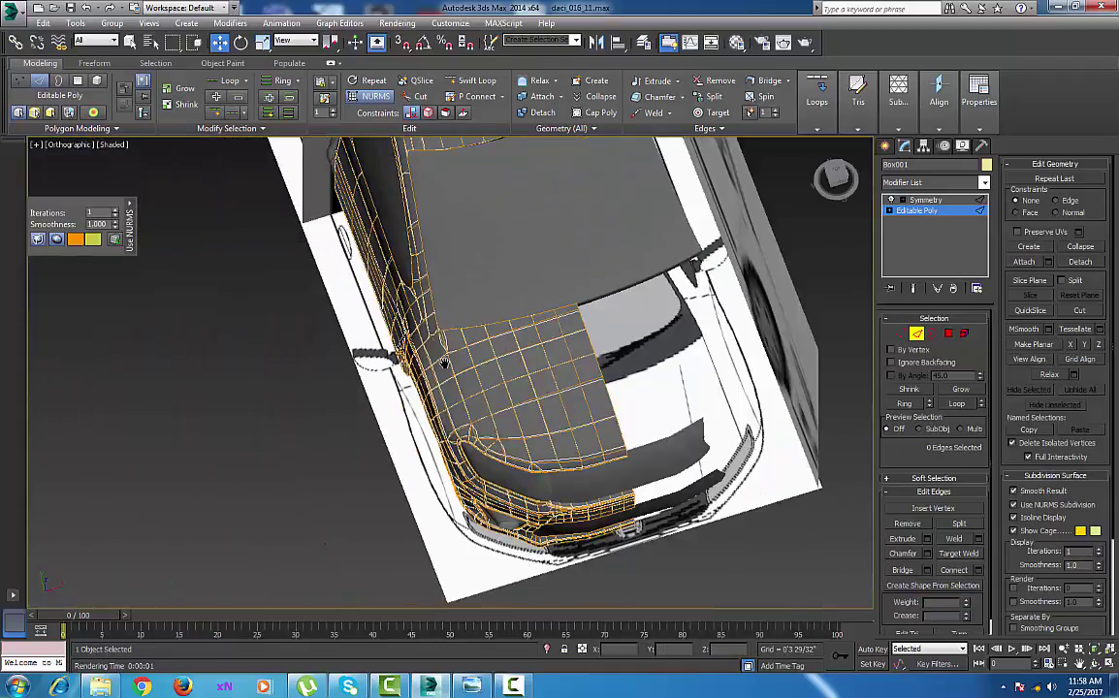
Turn off NURMS for the body and cut an edge across the pillar from the windshield's upper corner to the side window border.
{"action": "scroll", "coordinate": [444, 363], "scroll_direction": "up", "scroll_amount": 10}
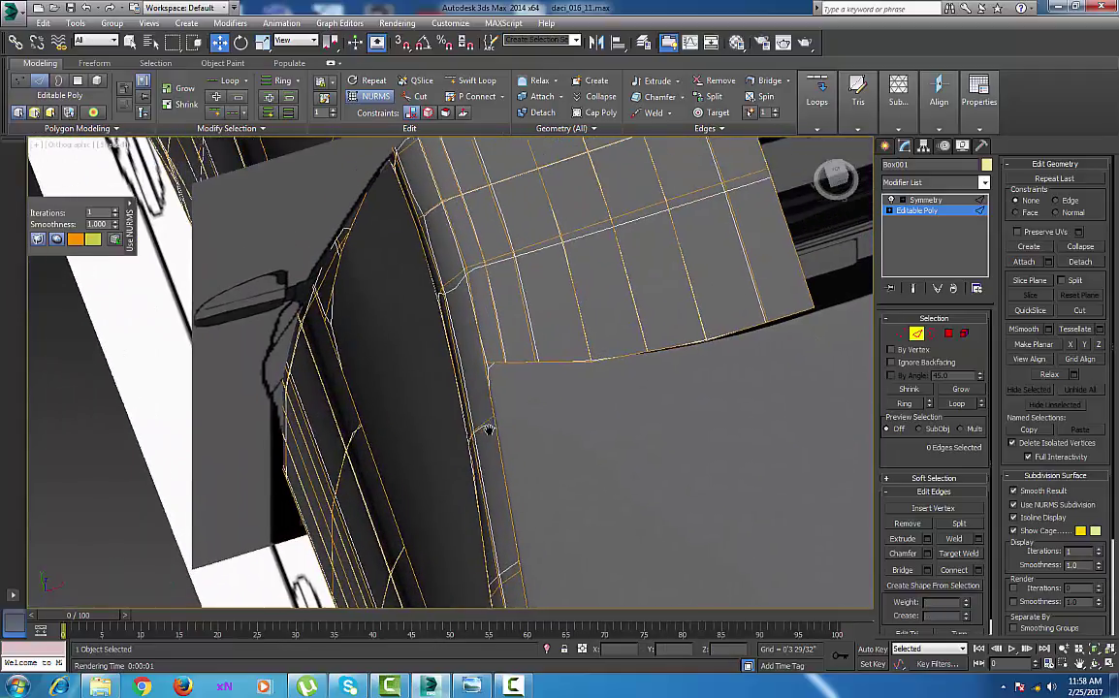
{"action": "middle_click_drag", "start_coordinate": [489, 429], "coordinate": [484, 438]}
{"action": "right_click", "coordinate": [494, 362]}
{"action": "left_click", "coordinate": [475, 192]}
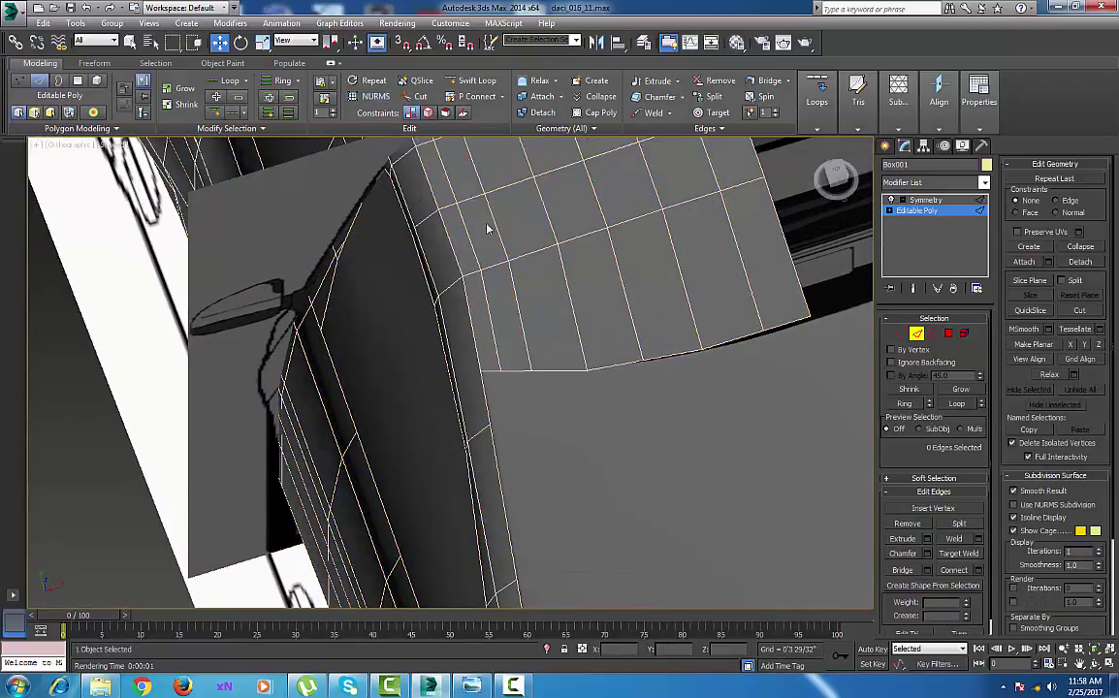
{"action": "middle_click_drag", "start_coordinate": [591, 448], "coordinate": [601, 423], "text": "alt"}
{"action": "middle_click_drag", "start_coordinate": [602, 423], "coordinate": [495, 599]}
{"action": "scroll", "coordinate": [578, 427], "scroll_direction": "up", "scroll_amount": 4}
{"action": "left_click", "coordinate": [898, 336]}
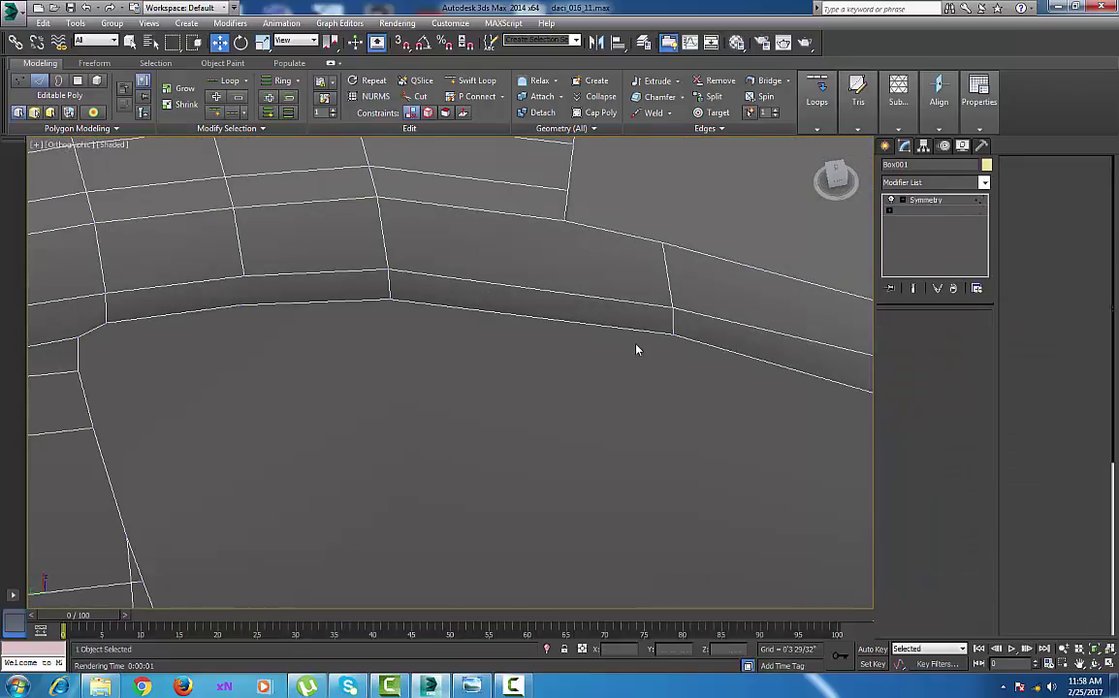
{"action": "right_click", "coordinate": [545, 252]}
{"action": "left_click", "coordinate": [529, 130]}
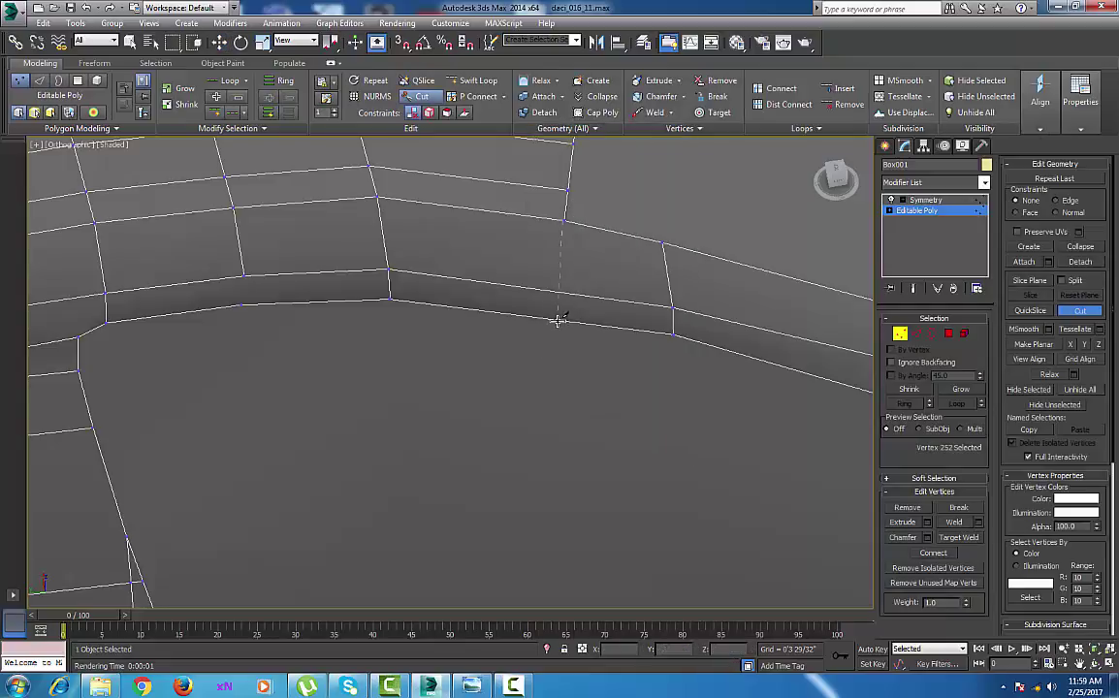
{"action": "middle_click_drag", "start_coordinate": [573, 287], "coordinate": [527, 274]}
{"action": "scroll", "coordinate": [539, 282], "scroll_direction": "down", "scroll_amount": 3}
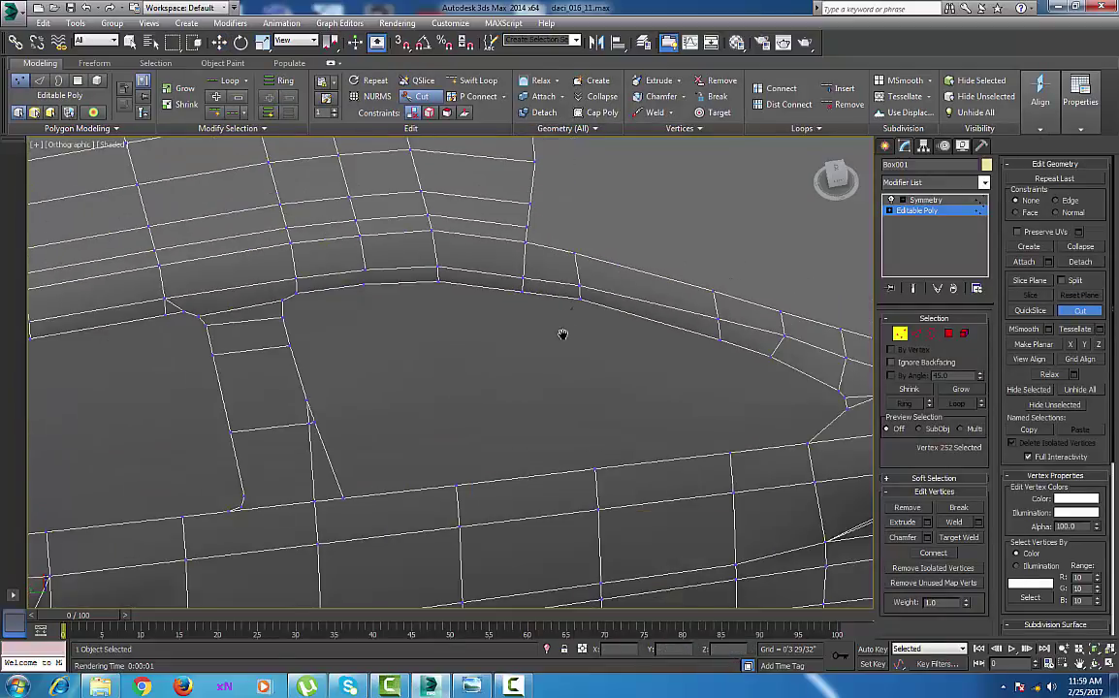
{"action": "middle_click_drag", "start_coordinate": [563, 334], "coordinate": [563, 386]}
{"action": "middle_click_drag", "start_coordinate": [518, 306], "coordinate": [496, 328]}
{"action": "scroll", "coordinate": [529, 319], "scroll_direction": "down", "scroll_amount": 2}
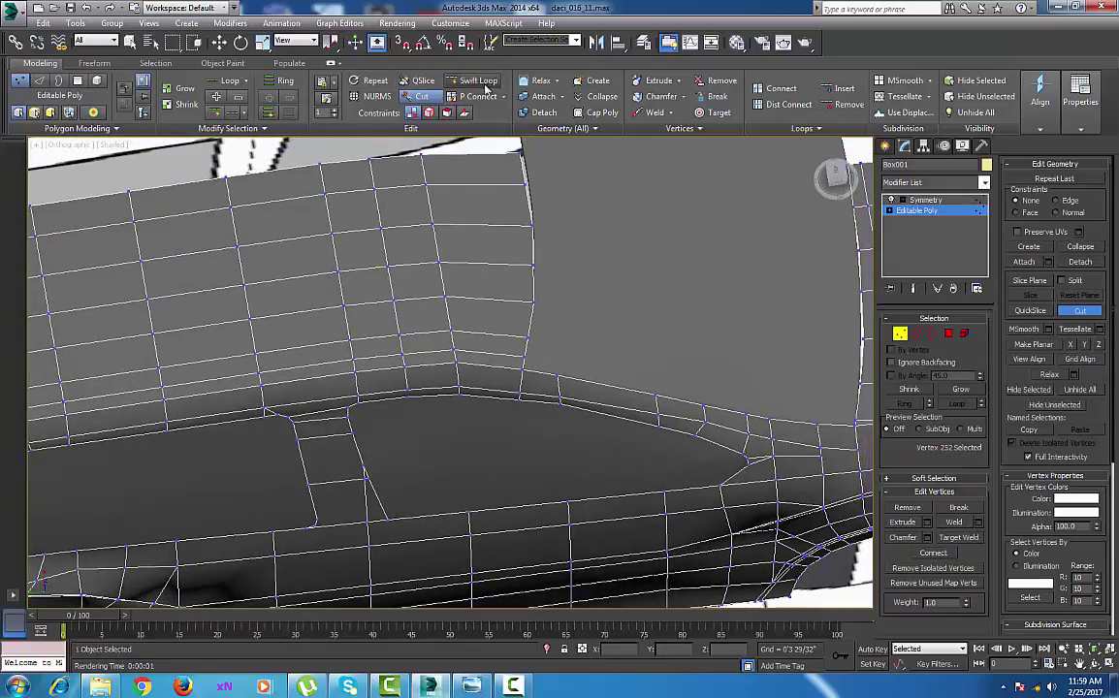
Add a supporting Swift Loop along the roof's windshield border and across the pillar, and select the pillar vertices at the corner.
{"action": "left_click", "coordinate": [475, 81]}
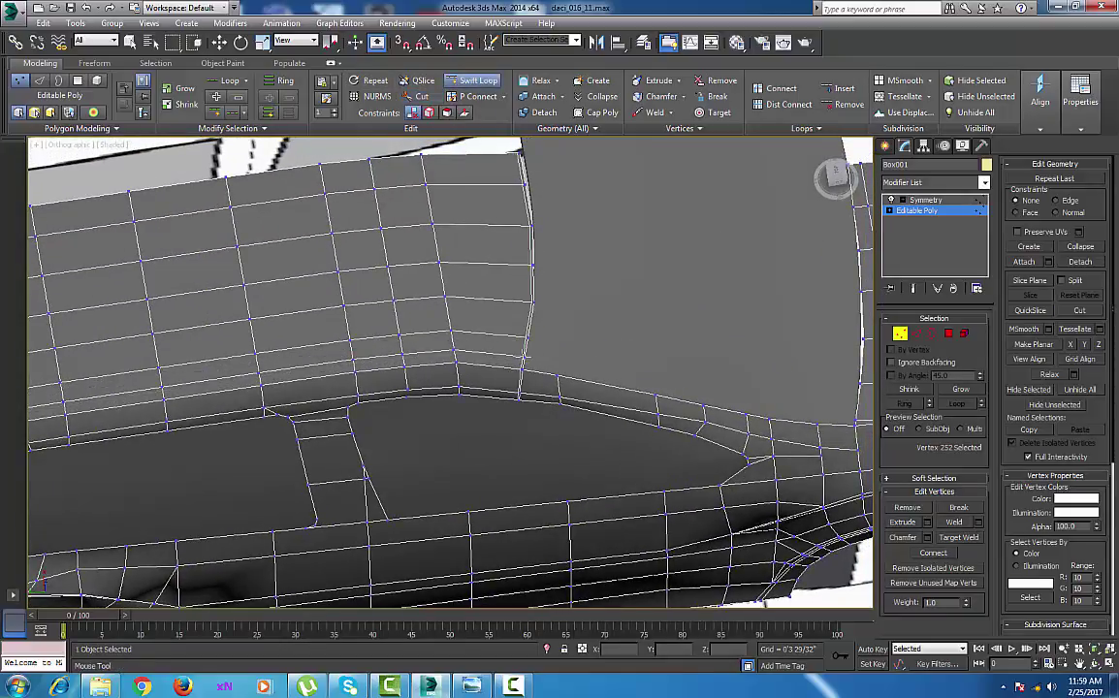
{"action": "left_click", "coordinate": [525, 372]}
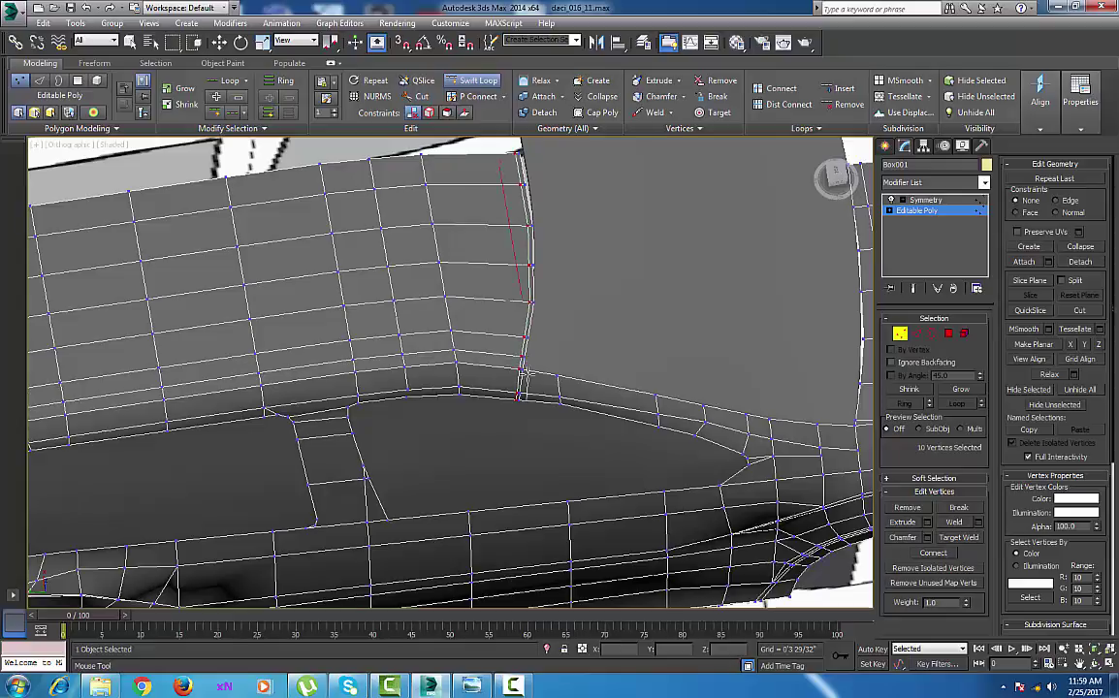
{"action": "key", "text": "w"}
{"action": "left_click_drag", "start_coordinate": [506, 361], "coordinate": [539, 406]}
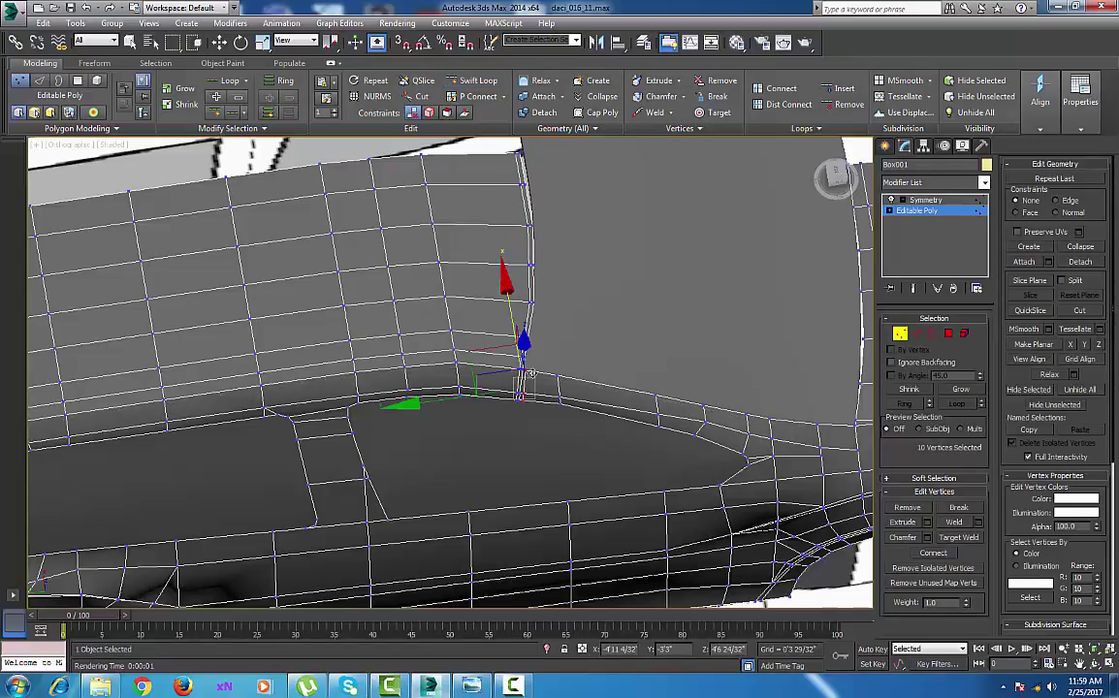
Add a short supporting Swift Loop across the pillar's base, right beside the windshield opening's lower corner.
{"action": "middle_click_drag", "start_coordinate": [593, 406], "coordinate": [507, 387]}
{"action": "middle_click_drag", "start_coordinate": [670, 424], "coordinate": [543, 418]}
{"action": "scroll", "coordinate": [634, 427], "scroll_direction": "up", "scroll_amount": 4}
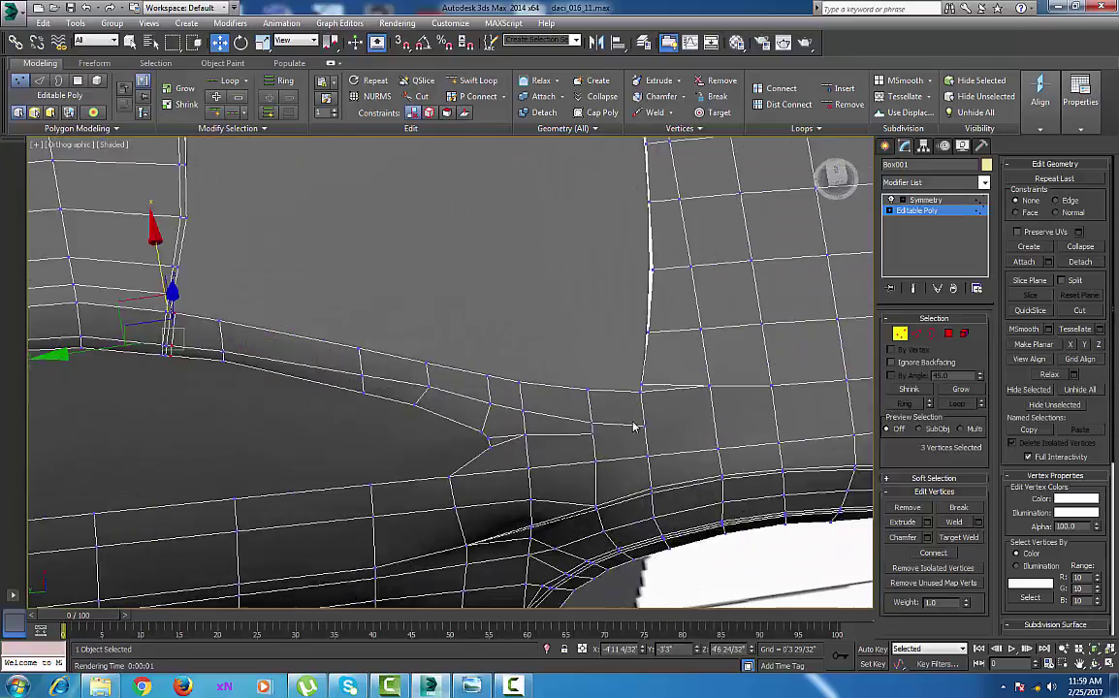
{"action": "left_click", "coordinate": [490, 82]}
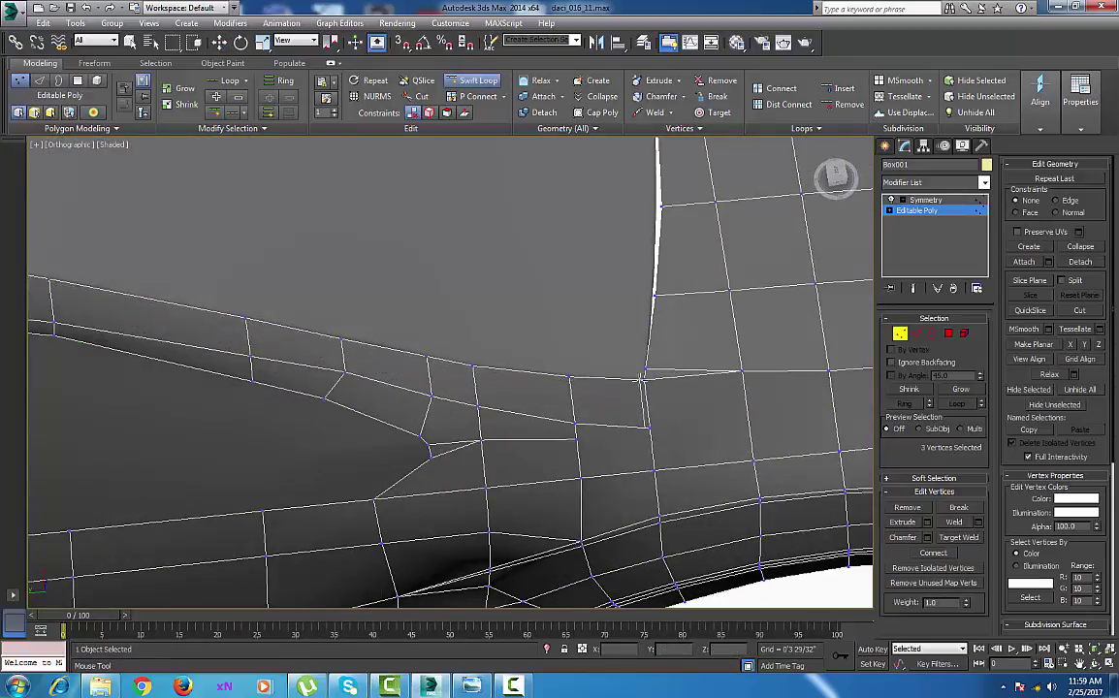
{"action": "middle_click_drag", "start_coordinate": [639, 380], "coordinate": [631, 452]}
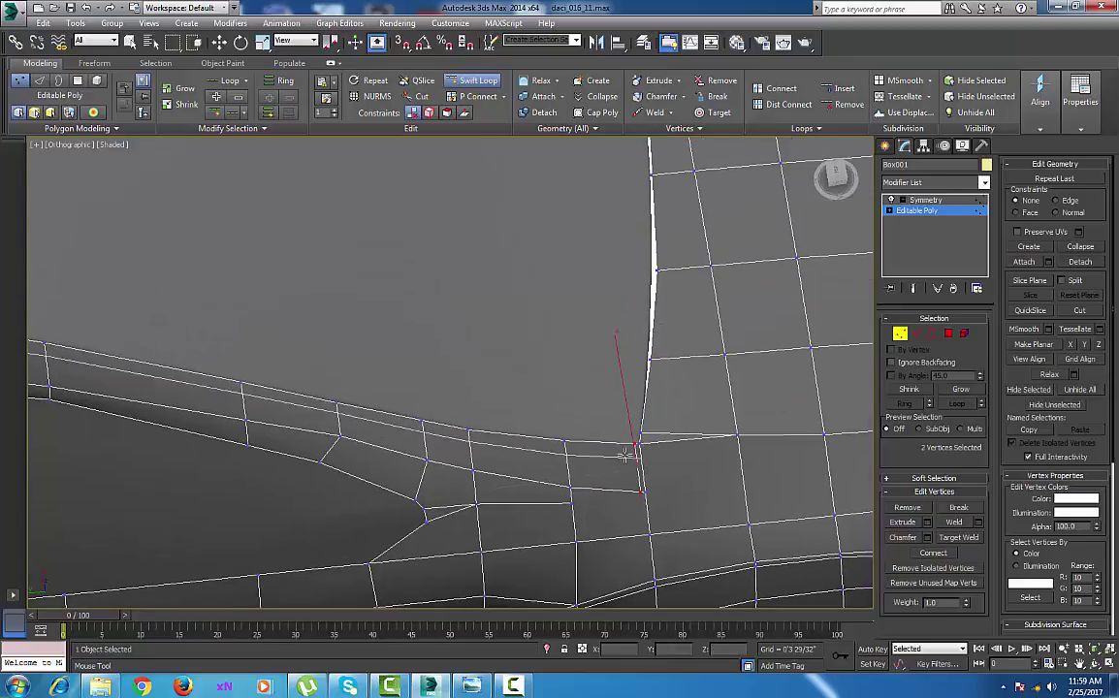
{"action": "scroll", "coordinate": [631, 451], "scroll_direction": "down", "scroll_amount": 4}
{"action": "right_click", "coordinate": [630, 451]}
Collapse the three close vertices on the side window border below the windshield's upper corner into one.
{"action": "middle_click_drag", "start_coordinate": [495, 442], "coordinate": [742, 491]}
{"action": "scroll", "coordinate": [507, 442], "scroll_direction": "up", "scroll_amount": 7}
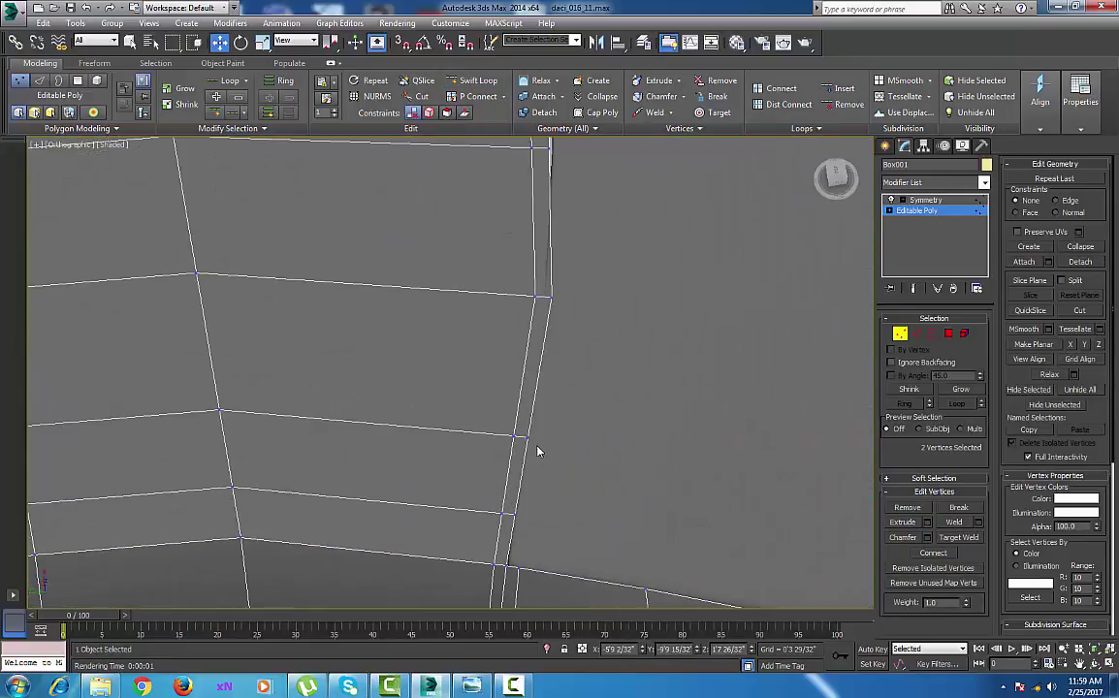
{"action": "key", "text": "2"}
{"action": "left_click", "coordinate": [522, 444]}
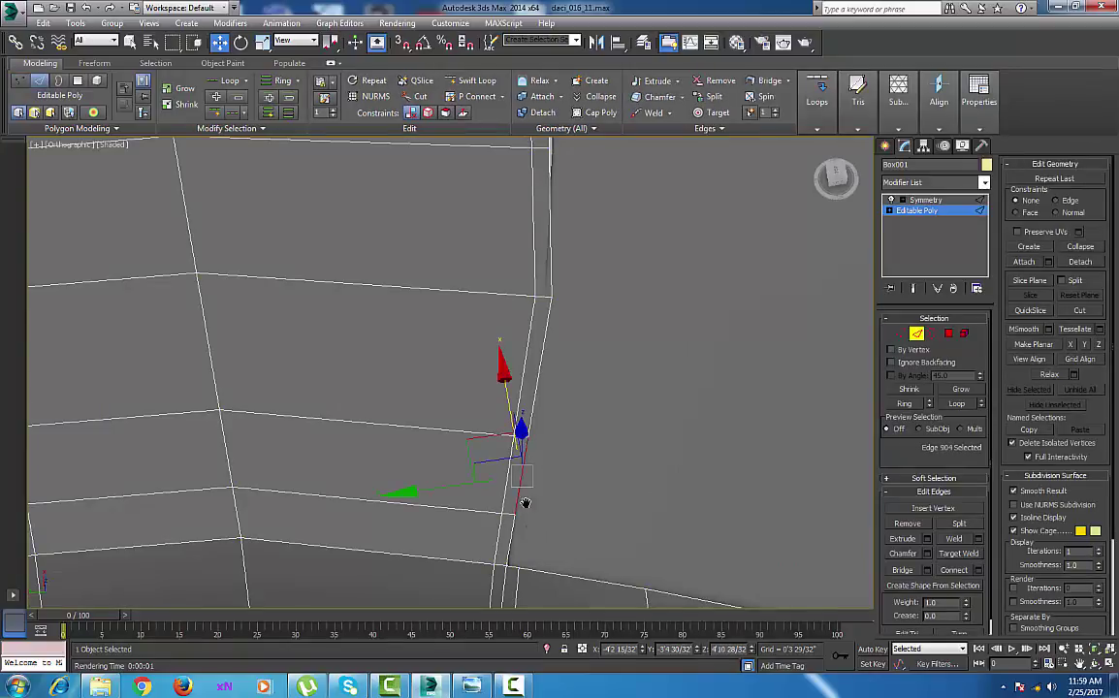
{"action": "middle_click_drag", "start_coordinate": [525, 503], "coordinate": [535, 366]}
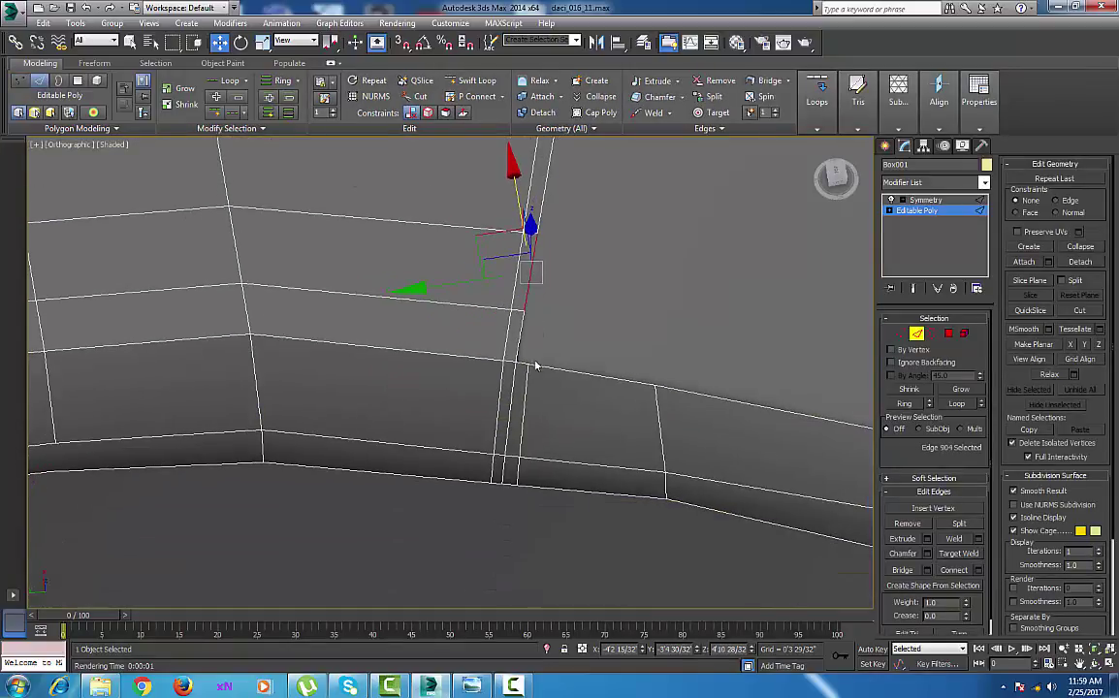
{"action": "left_click", "coordinate": [901, 333]}
{"action": "left_click_drag", "start_coordinate": [569, 513], "coordinate": [572, 516]}
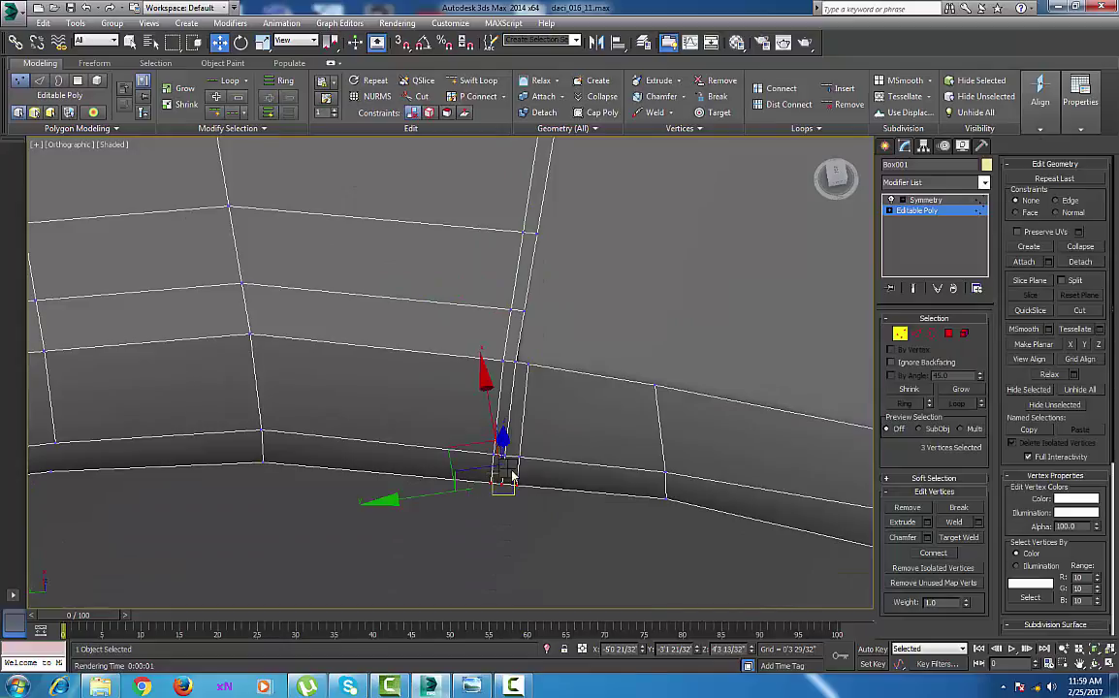
{"action": "right_click", "coordinate": [508, 469]}
{"action": "left_click", "coordinate": [488, 323]}
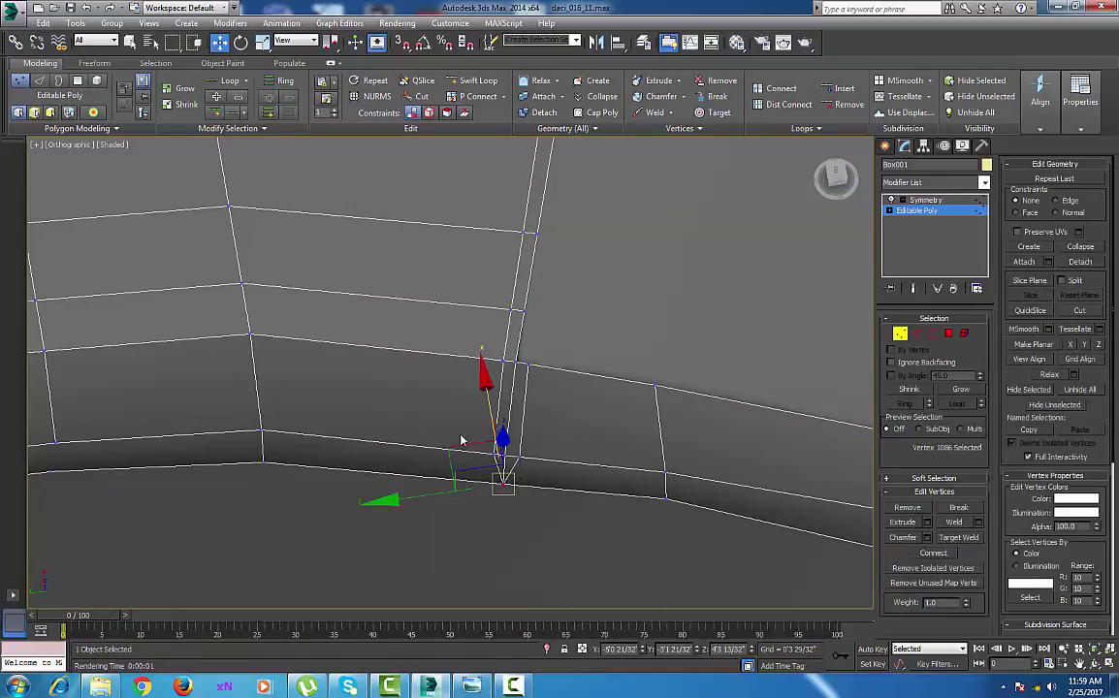
Collapse the three close vertices on the next pillar row above the side window border into one.
{"action": "left_click_drag", "start_coordinate": [536, 472], "coordinate": [536, 472]}
{"action": "right_click", "coordinate": [503, 435]}
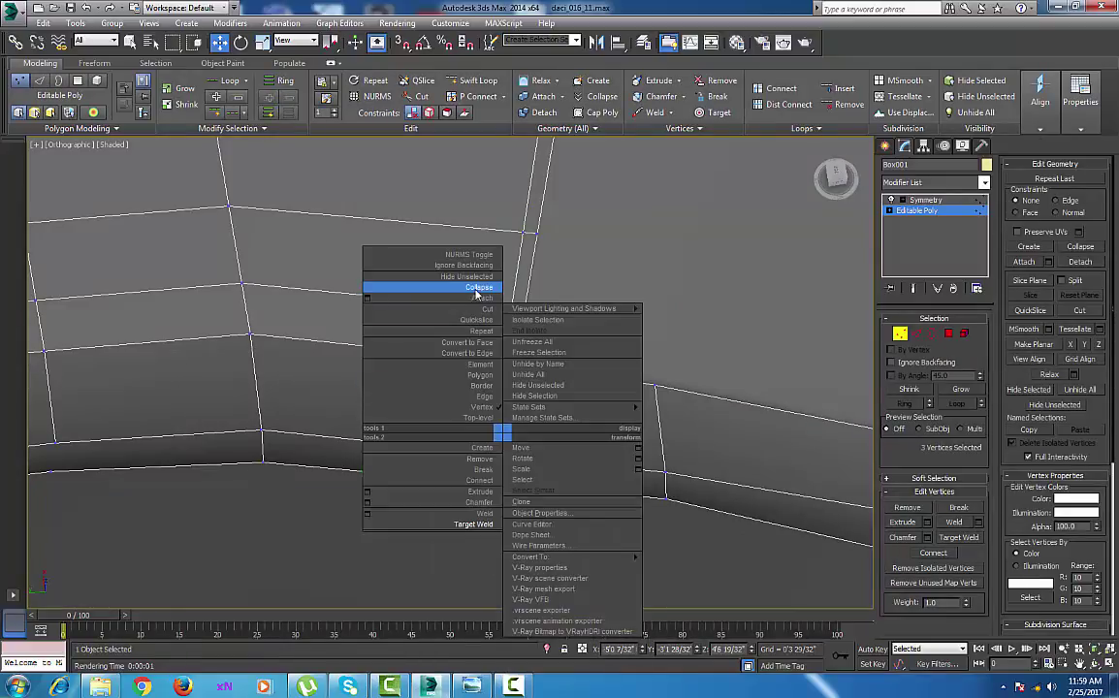
{"action": "left_click", "coordinate": [479, 290]}
Select the edge loop along the roof's windshield border and add the loop running along the pillar's windshield border.
{"action": "middle_click_drag", "start_coordinate": [547, 454], "coordinate": [552, 475]}
{"action": "scroll", "coordinate": [543, 449], "scroll_direction": "up", "scroll_amount": 3}
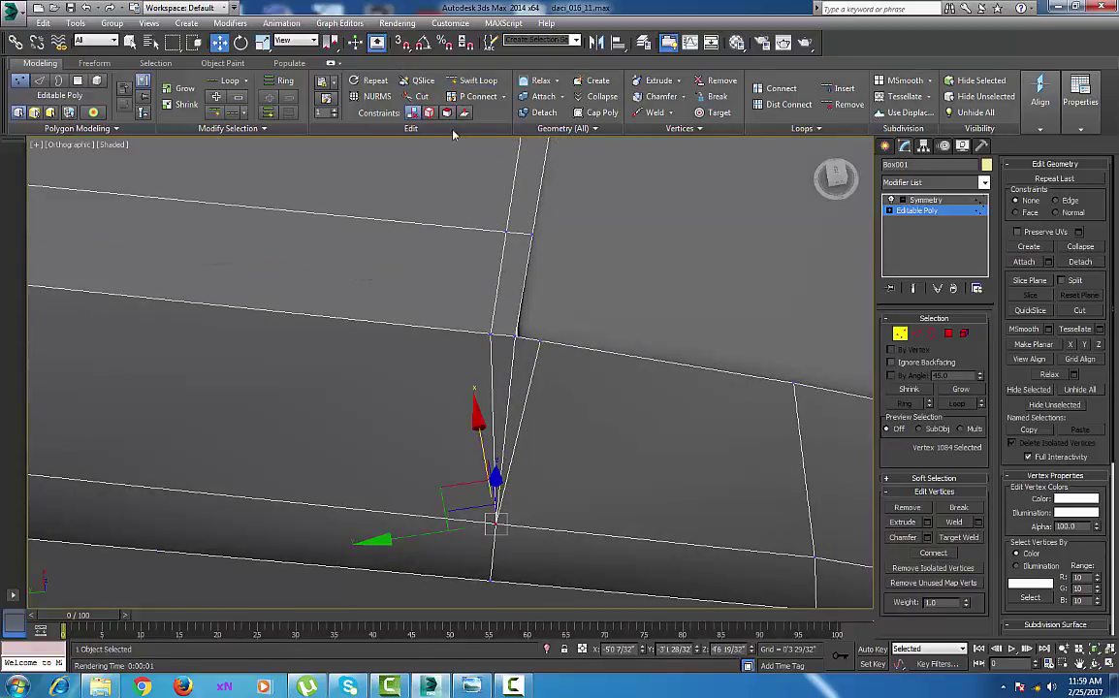
{"action": "key", "text": "2"}
{"action": "left_click", "coordinate": [511, 294]}
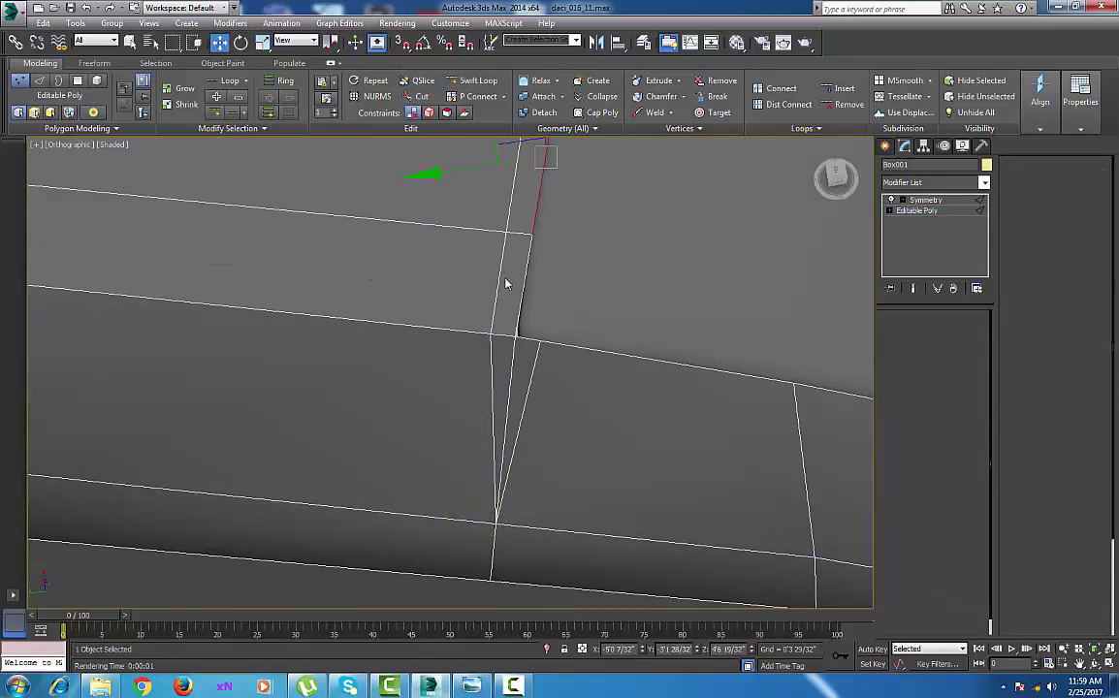
{"action": "double_click", "coordinate": [513, 294]}
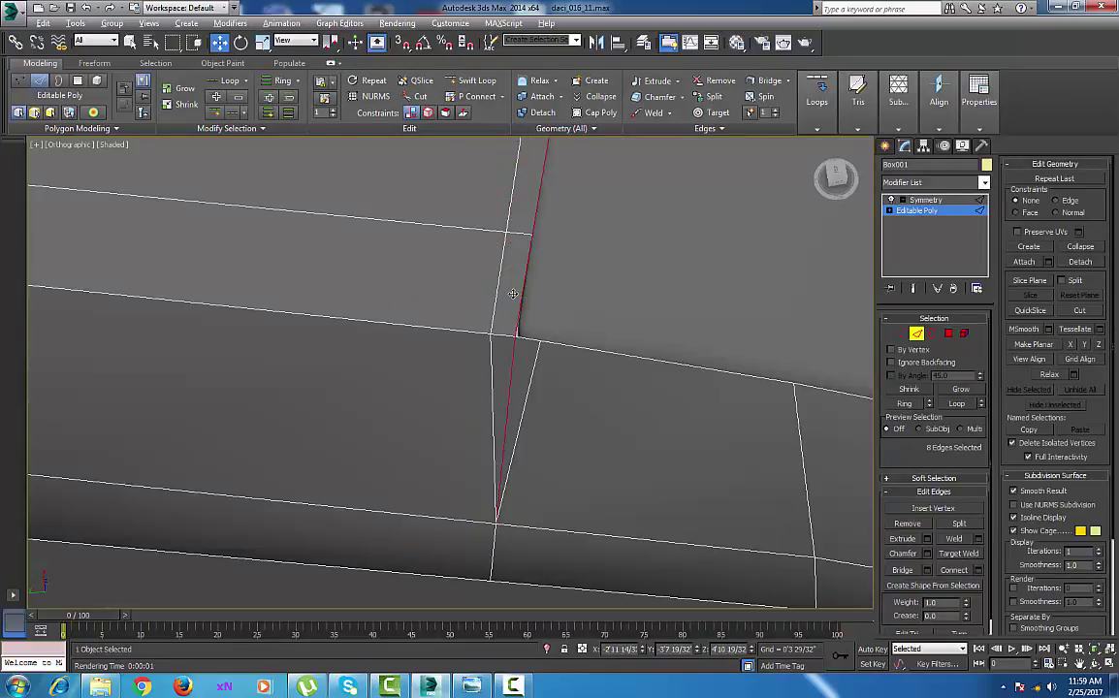
{"action": "left_click", "coordinate": [578, 349], "text": "ctrl"}
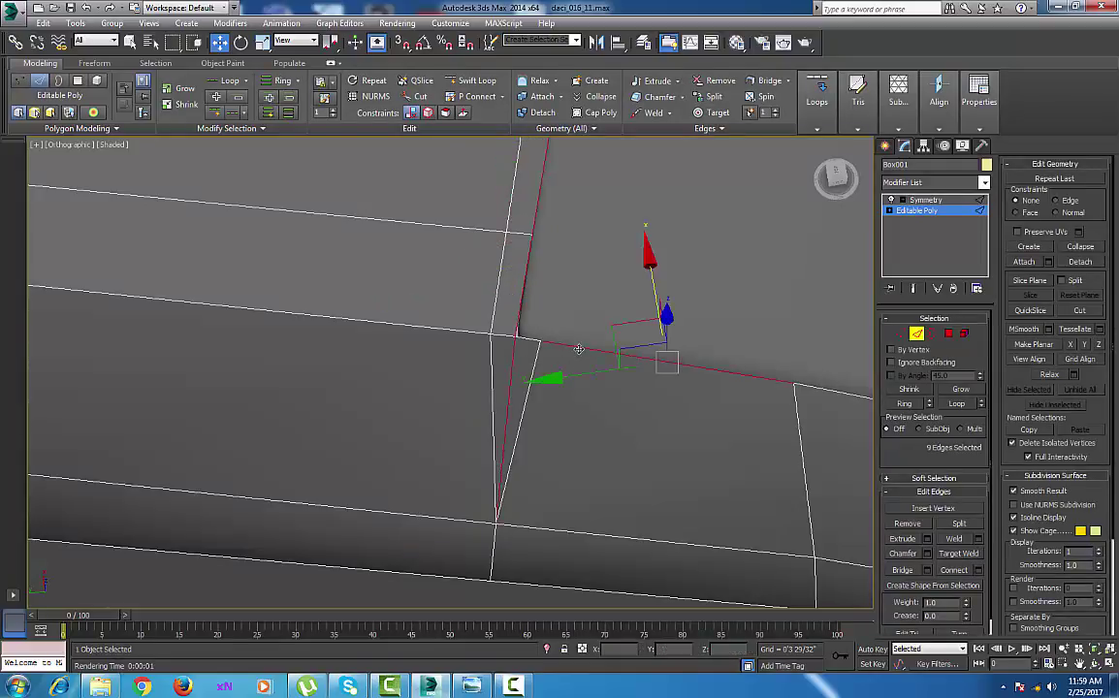
{"action": "double_click", "coordinate": [567, 349], "text": "ctrl"}
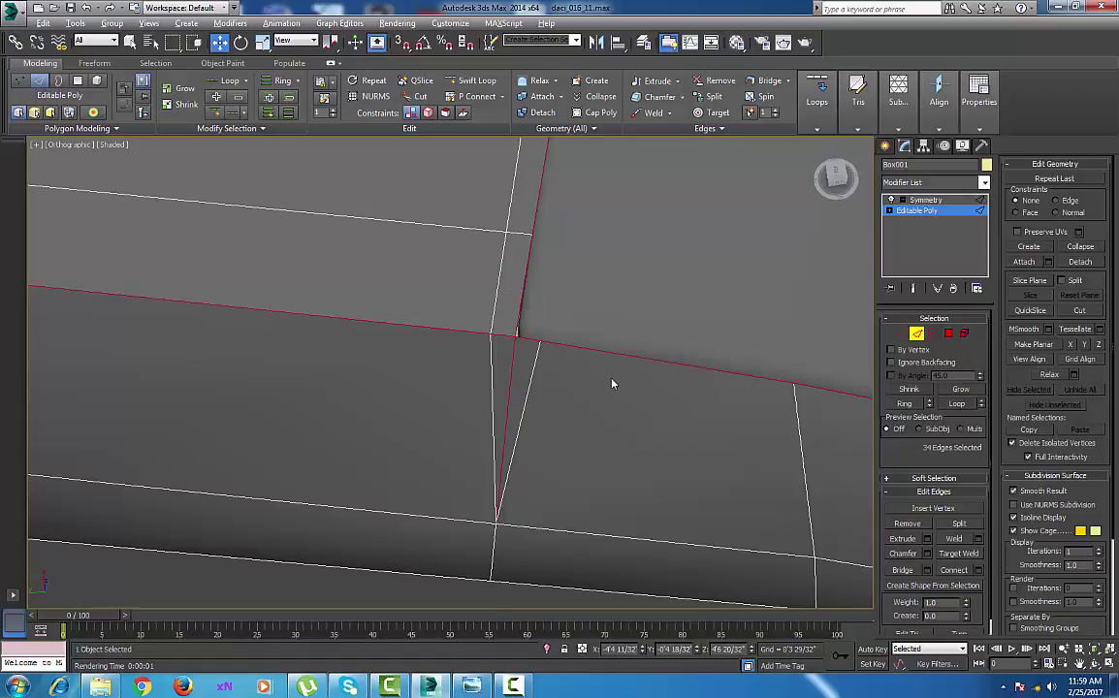
Add the edge loop along the hood's windshield border to the selection.
{"action": "middle_click_drag", "start_coordinate": [613, 383], "coordinate": [465, 352]}
{"action": "scroll", "coordinate": [465, 353], "scroll_direction": "down", "scroll_amount": 4}
{"action": "middle_click_drag", "start_coordinate": [685, 420], "coordinate": [388, 386]}
{"action": "scroll", "coordinate": [615, 426], "scroll_direction": "down", "scroll_amount": 5}
{"action": "scroll", "coordinate": [675, 416], "scroll_direction": "up", "scroll_amount": 5}
{"action": "left_click", "coordinate": [696, 431], "text": "ctrl"}
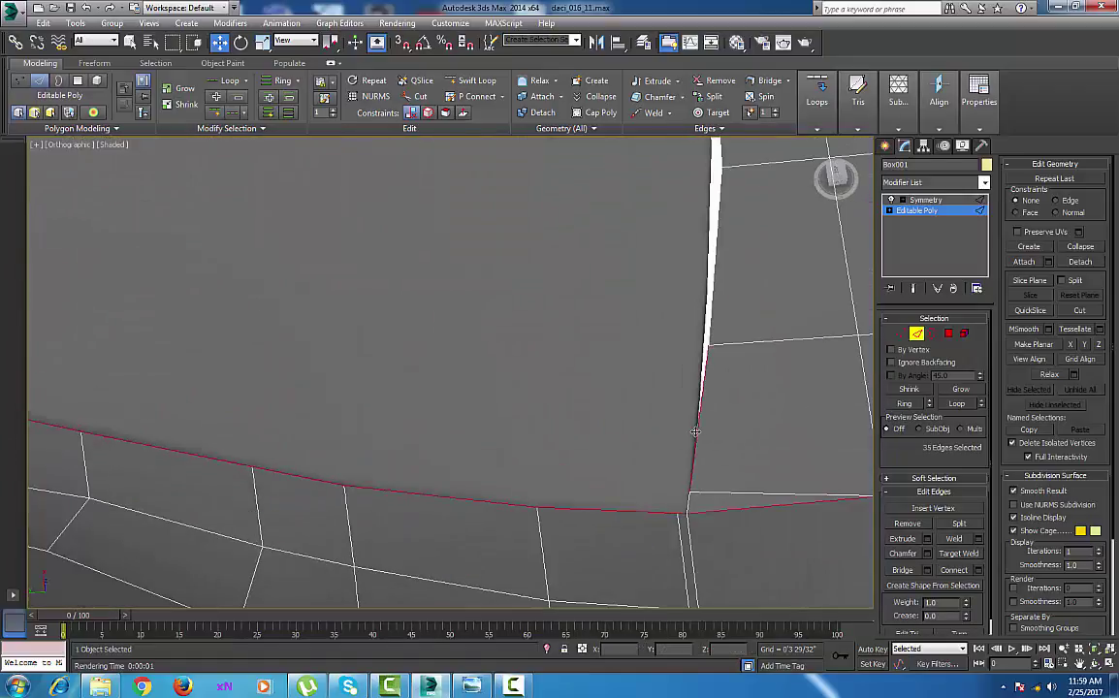
{"action": "double_click", "coordinate": [692, 432], "text": "ctrl"}
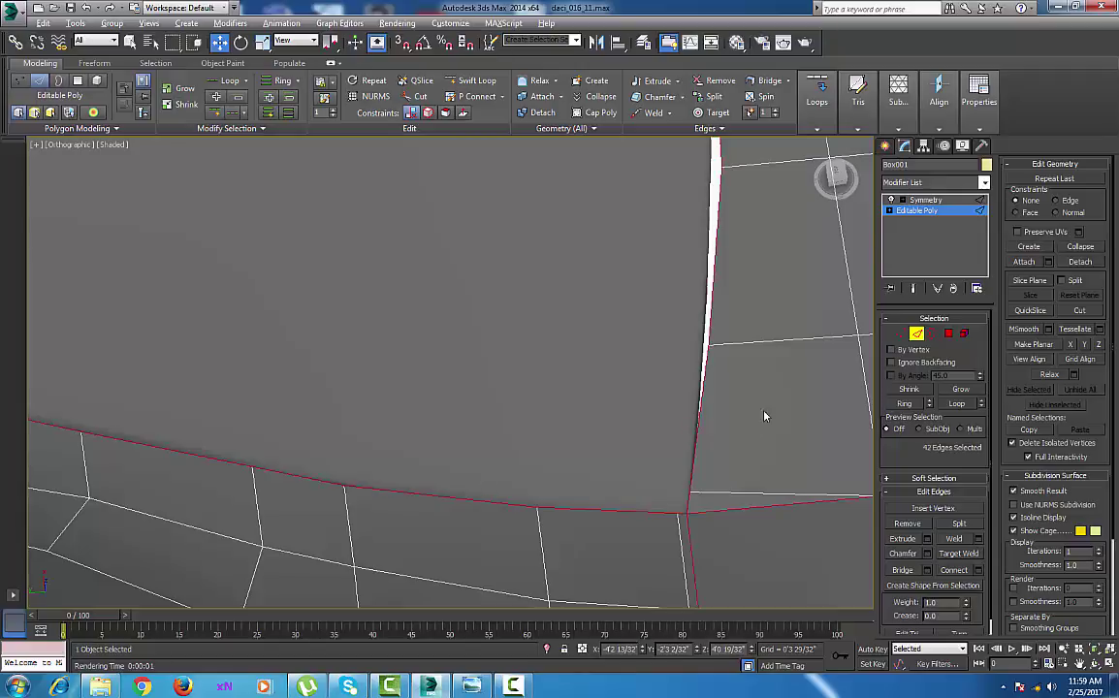
Deselect the edges that run past the windshield opening's lower corner into the hood and pillar.
{"action": "scroll", "coordinate": [734, 432], "scroll_direction": "down", "scroll_amount": 3}
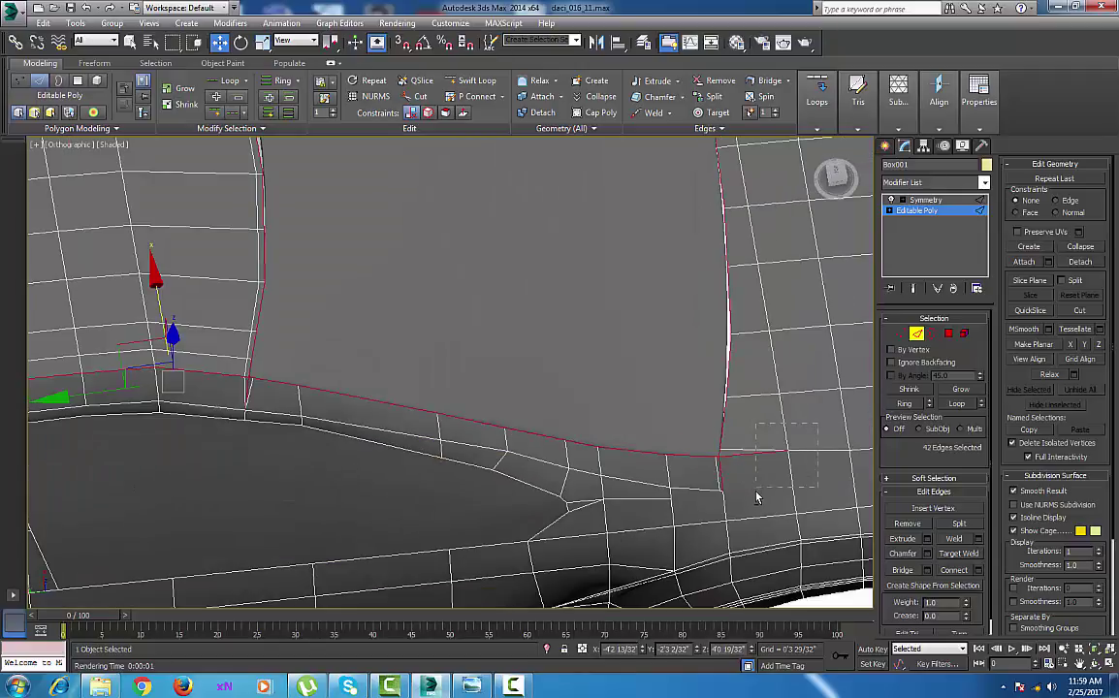
{"action": "left_click_drag", "start_coordinate": [756, 493], "coordinate": [754, 493], "text": "alt"}
{"action": "scroll", "coordinate": [725, 491], "scroll_direction": "up", "scroll_amount": 3}
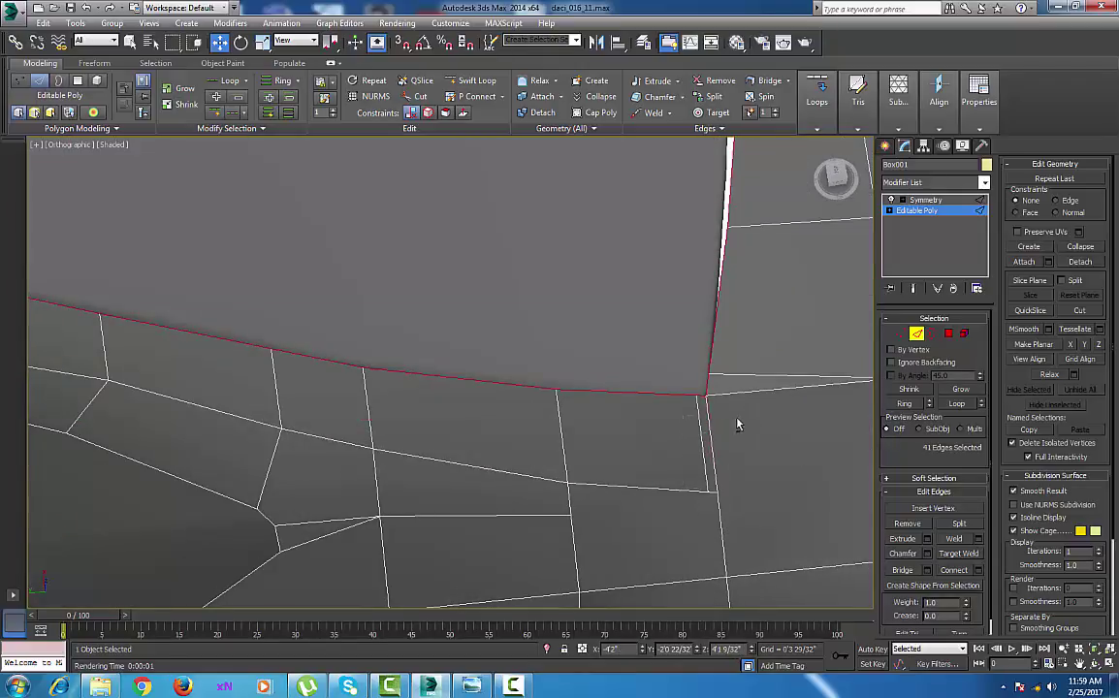
{"action": "left_click_drag", "start_coordinate": [737, 420], "coordinate": [719, 443], "text": "alt"}
{"action": "scroll", "coordinate": [723, 437], "scroll_direction": "down", "scroll_amount": 3}
Deselect the roof-side edges beyond the windshield's upper corner and the edge crossing the pillar, leaving only the opening's border.
{"action": "middle_click_drag", "start_coordinate": [493, 417], "coordinate": [778, 500]}
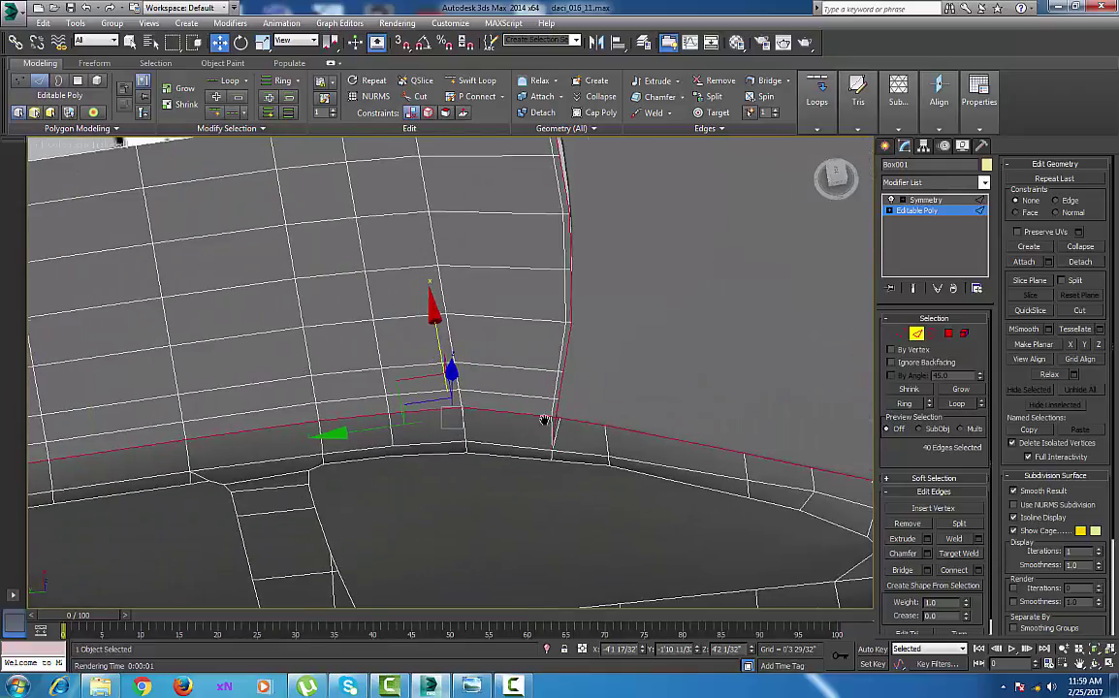
{"action": "scroll", "coordinate": [544, 420], "scroll_direction": "down", "scroll_amount": 8}
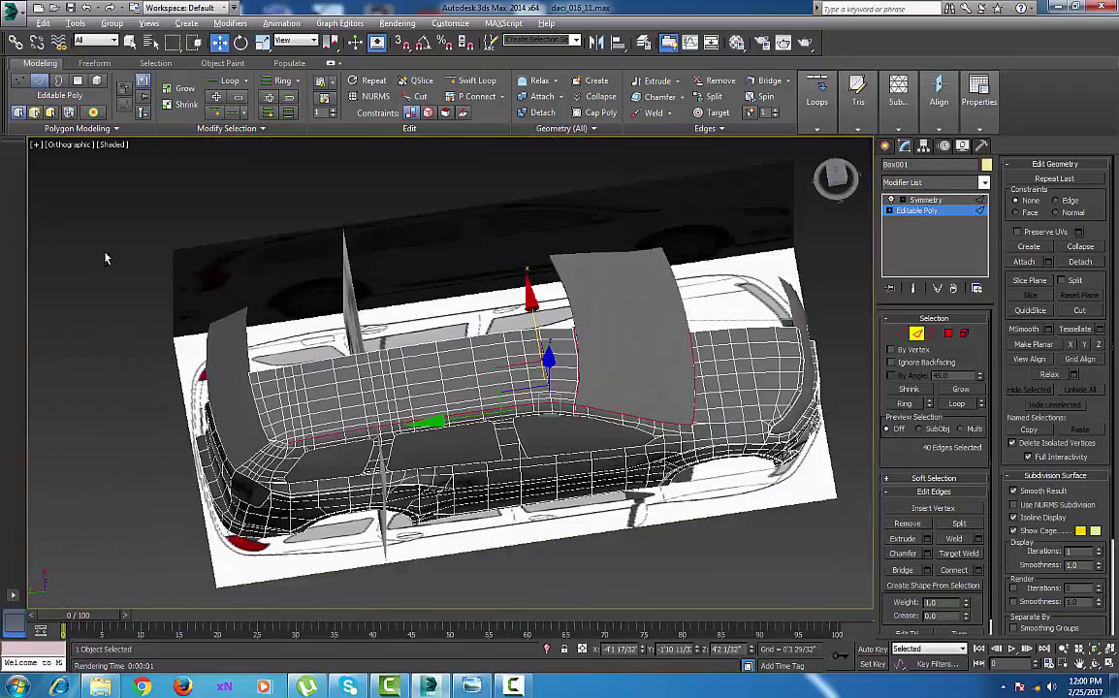
{"action": "scroll", "coordinate": [566, 456], "scroll_direction": "up", "scroll_amount": 8}
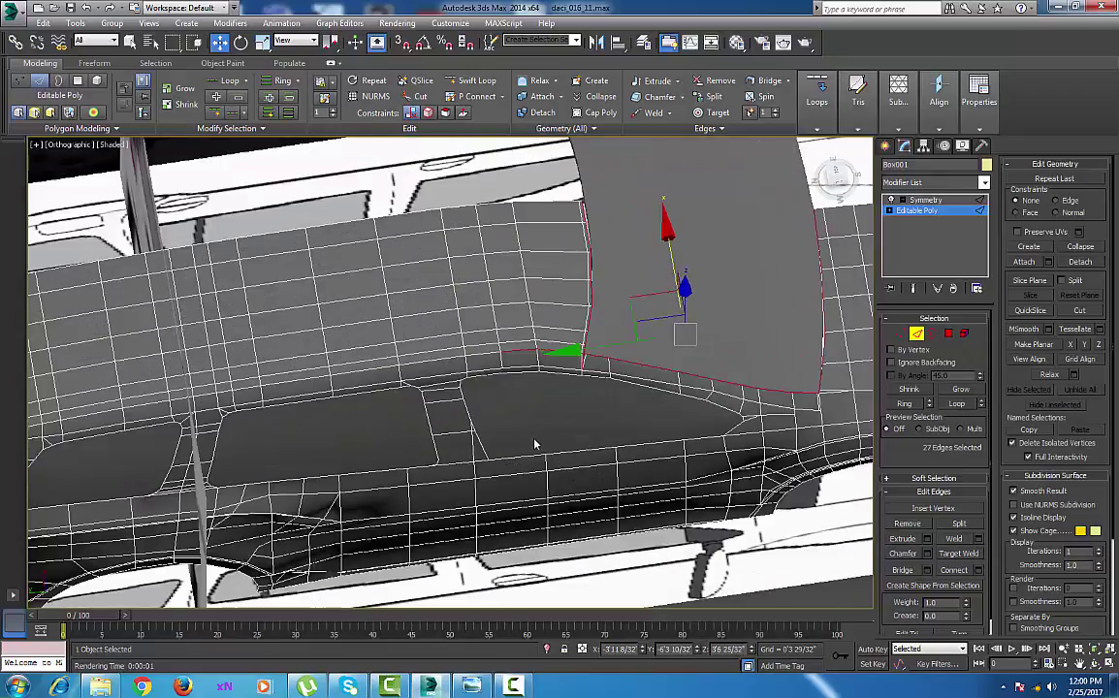
{"action": "left_click_drag", "start_coordinate": [585, 215], "coordinate": [586, 212], "text": "alt"}
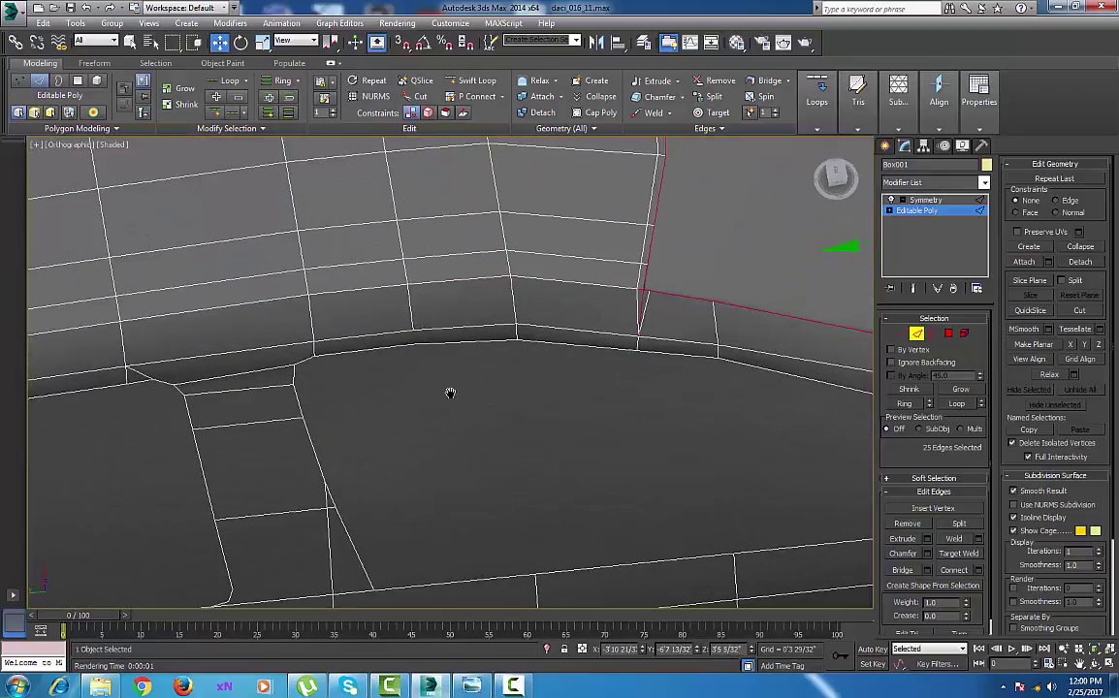
{"action": "scroll", "coordinate": [490, 394], "scroll_direction": "up", "scroll_amount": 9}
{"action": "middle_click_drag", "start_coordinate": [624, 328], "coordinate": [511, 405]}
{"action": "scroll", "coordinate": [539, 357], "scroll_direction": "down", "scroll_amount": 4}
{"action": "left_click_drag", "start_coordinate": [548, 287], "coordinate": [548, 288], "text": "alt"}
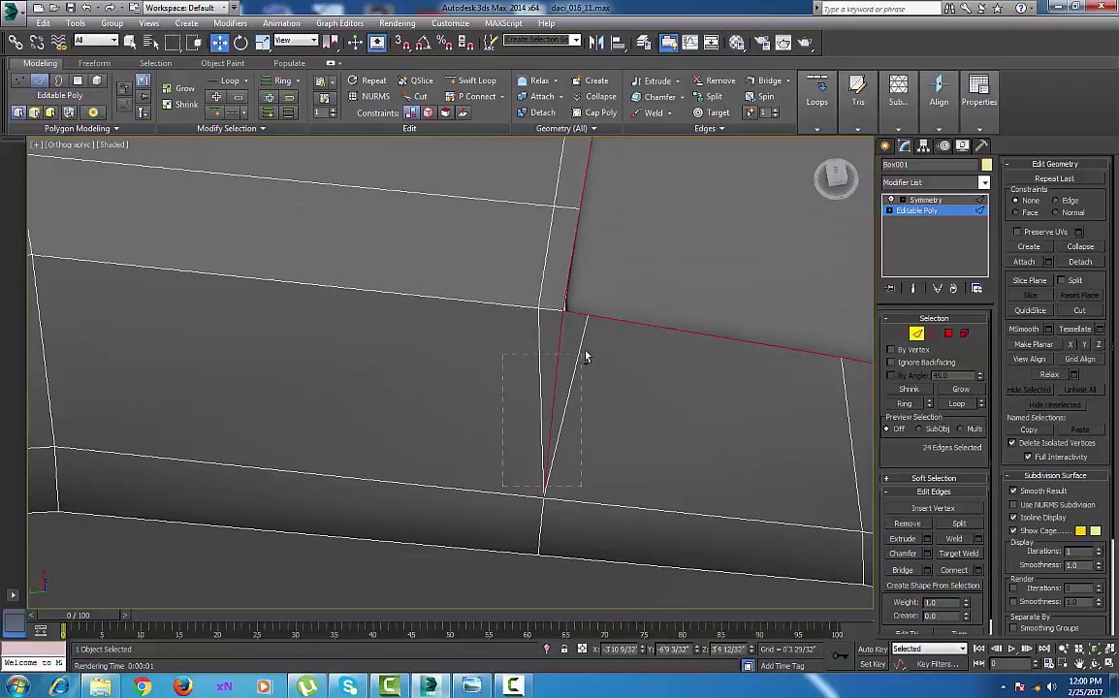
{"action": "left_click_drag", "start_coordinate": [586, 357], "coordinate": [586, 355], "text": "alt"}
Extrude the selected windshield border edges straight down along Z by about 4.6 inches.
{"action": "scroll", "coordinate": [557, 427], "scroll_direction": "down", "scroll_amount": 3}
{"action": "middle_click_drag", "start_coordinate": [557, 359], "coordinate": [535, 427]}
{"action": "middle_click_drag", "start_coordinate": [533, 291], "coordinate": [447, 182]}
{"action": "scroll", "coordinate": [498, 331], "scroll_direction": "down", "scroll_amount": 4}
{"action": "scroll", "coordinate": [575, 366], "scroll_direction": "up", "scroll_amount": 3}
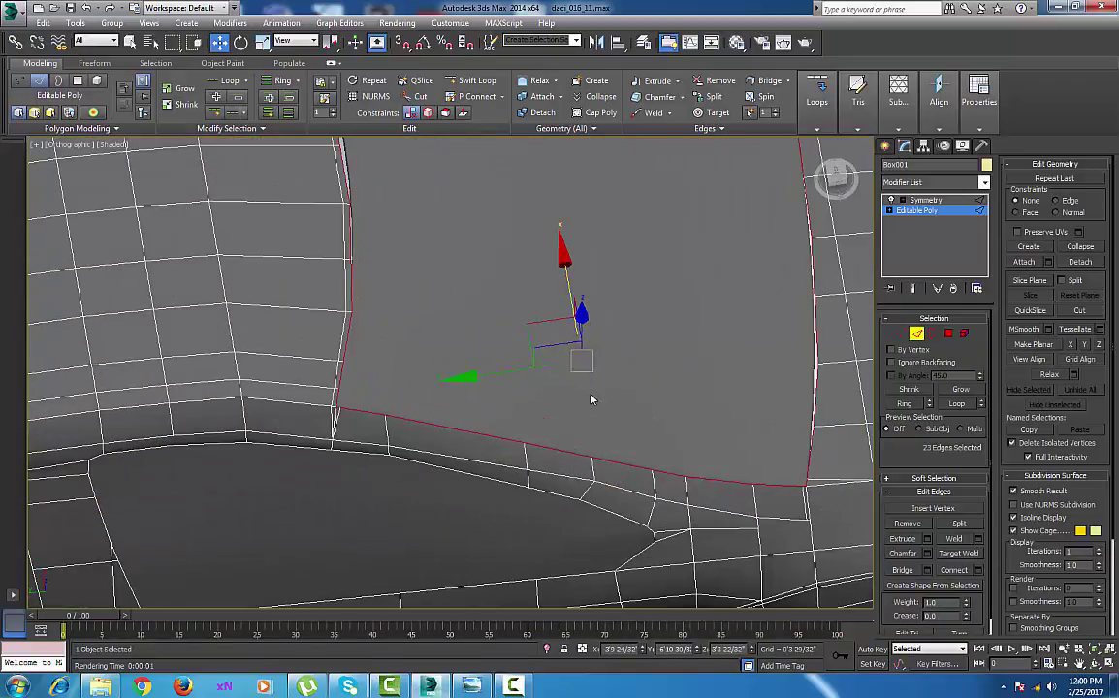
{"action": "middle_click_drag", "start_coordinate": [728, 432], "coordinate": [590, 361], "text": "alt"}
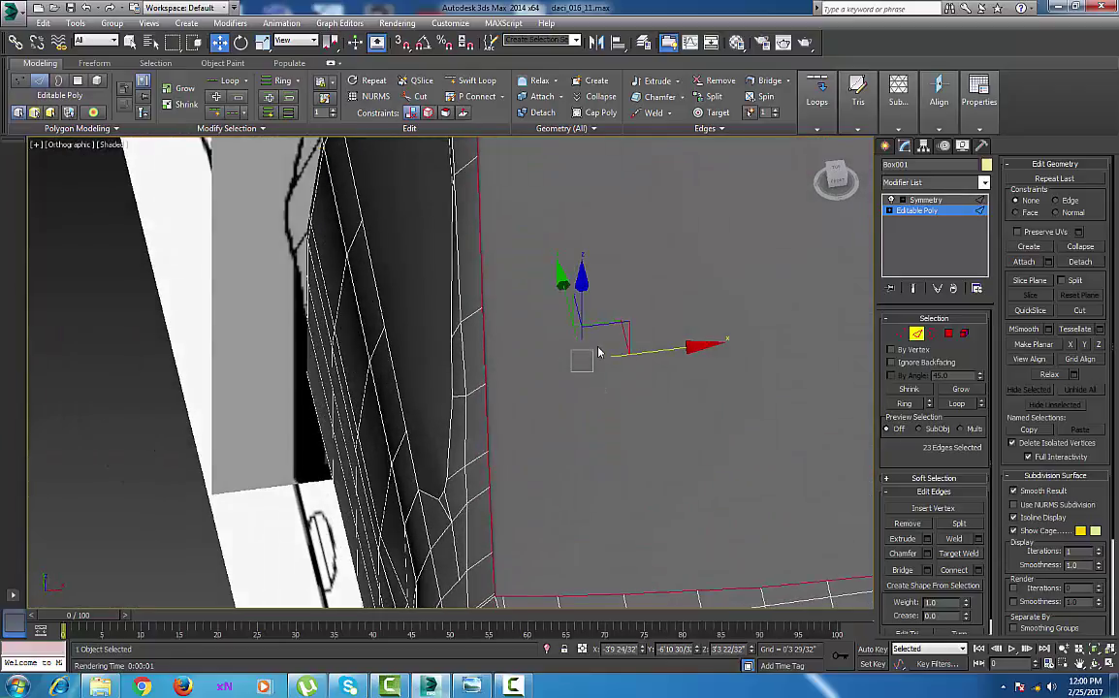
{"action": "left_click_drag", "start_coordinate": [585, 311], "coordinate": [600, 379]}
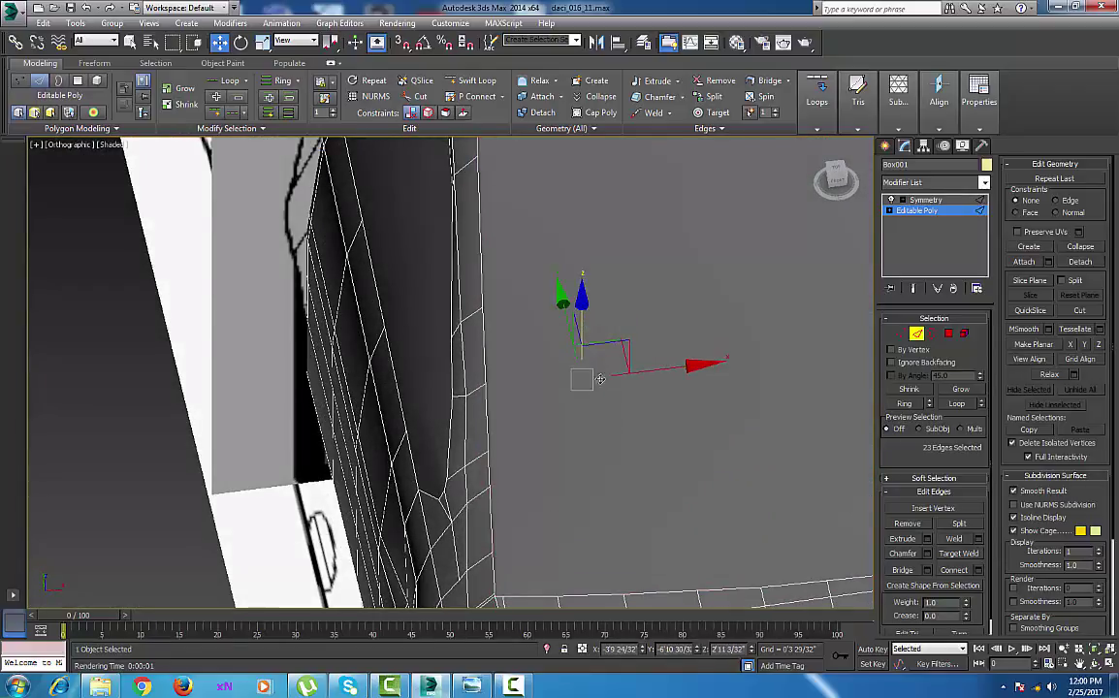
Isolate the car body and raise the extruded windshield border edges about 2.6 inches along Z to make the lip shallower.
{"action": "left_click", "coordinate": [545, 650]}
{"action": "middle_click_drag", "start_coordinate": [529, 432], "coordinate": [433, 413]}
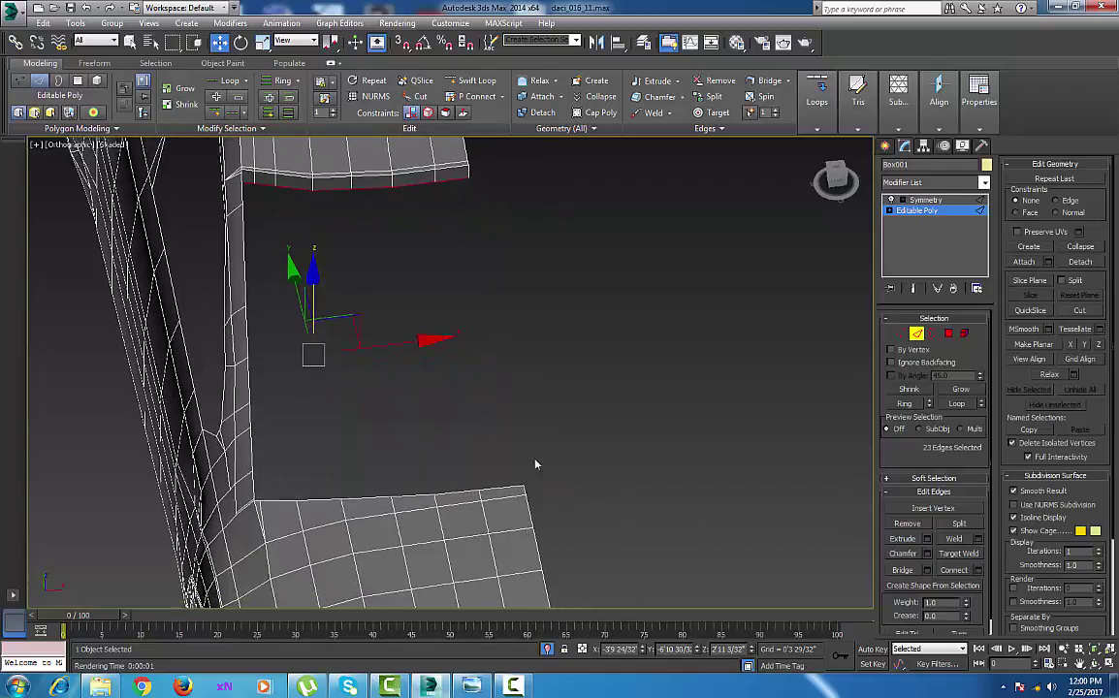
{"action": "middle_click_drag", "start_coordinate": [534, 464], "coordinate": [507, 454], "text": "alt"}
{"action": "scroll", "coordinate": [435, 424], "scroll_direction": "up", "scroll_amount": 4}
{"action": "middle_click_drag", "start_coordinate": [429, 420], "coordinate": [513, 520]}
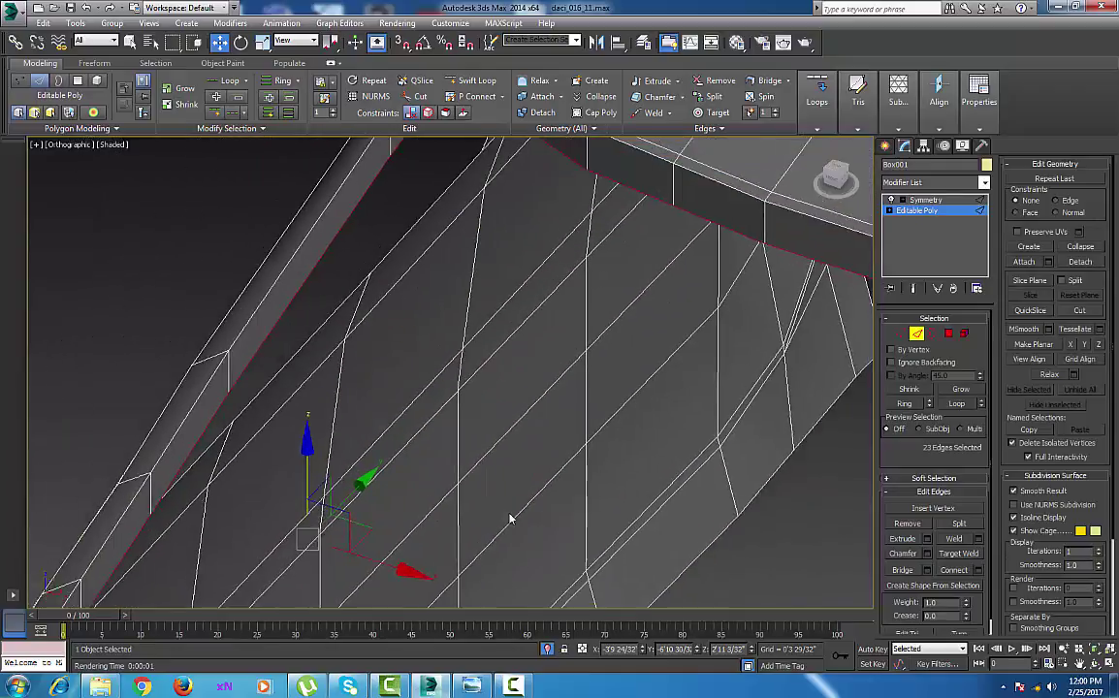
{"action": "scroll", "coordinate": [506, 513], "scroll_direction": "down", "scroll_amount": 1}
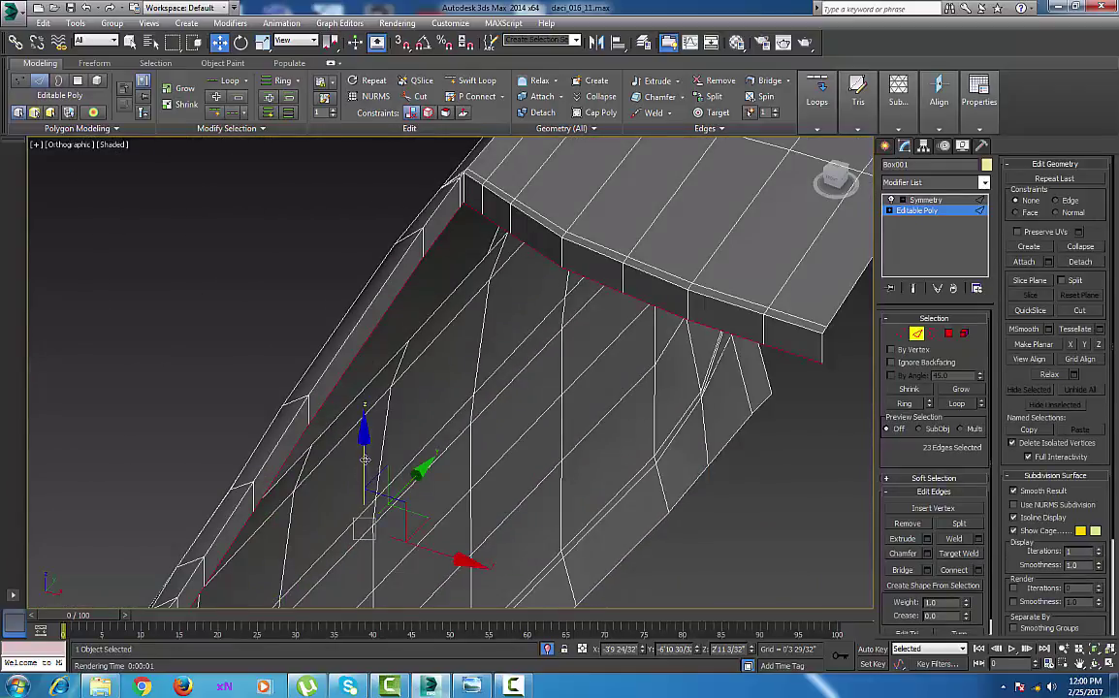
{"action": "left_click_drag", "start_coordinate": [365, 460], "coordinate": [369, 448]}
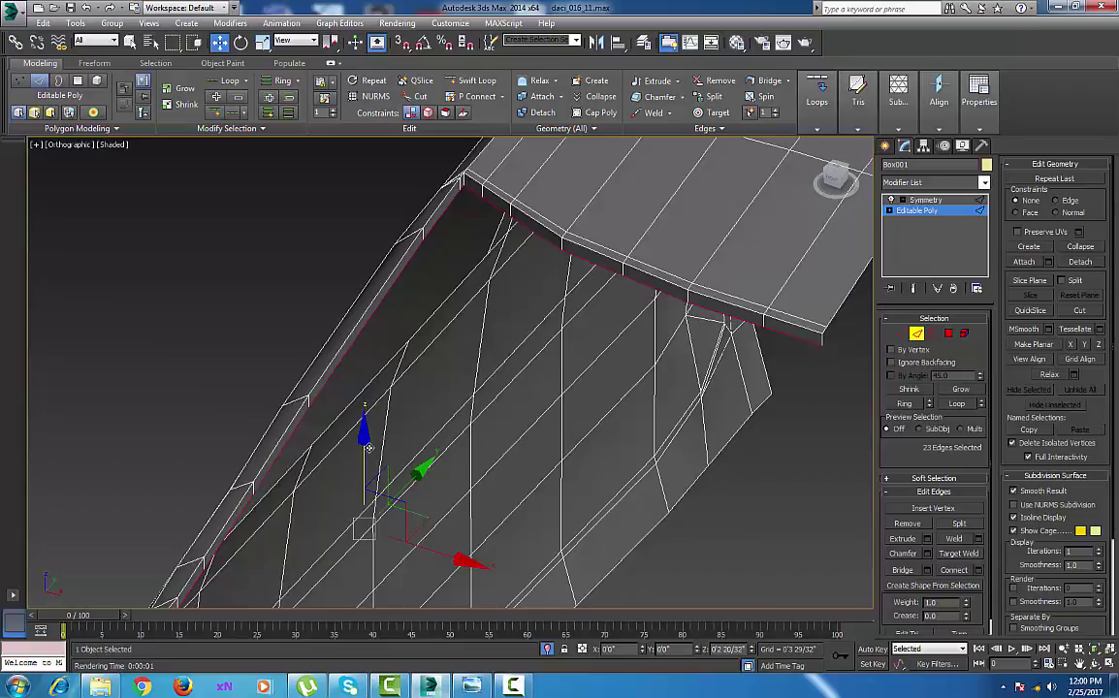
Add a supporting Swift Loop around the windshield lip, close to its upper edge.
{"action": "middle_click_drag", "start_coordinate": [544, 514], "coordinate": [555, 501], "text": "alt"}
{"action": "scroll", "coordinate": [555, 500], "scroll_direction": "down", "scroll_amount": 5}
{"action": "middle_click_drag", "start_coordinate": [481, 499], "coordinate": [555, 532]}
{"action": "middle_click_drag", "start_coordinate": [554, 532], "coordinate": [523, 466], "text": "alt"}
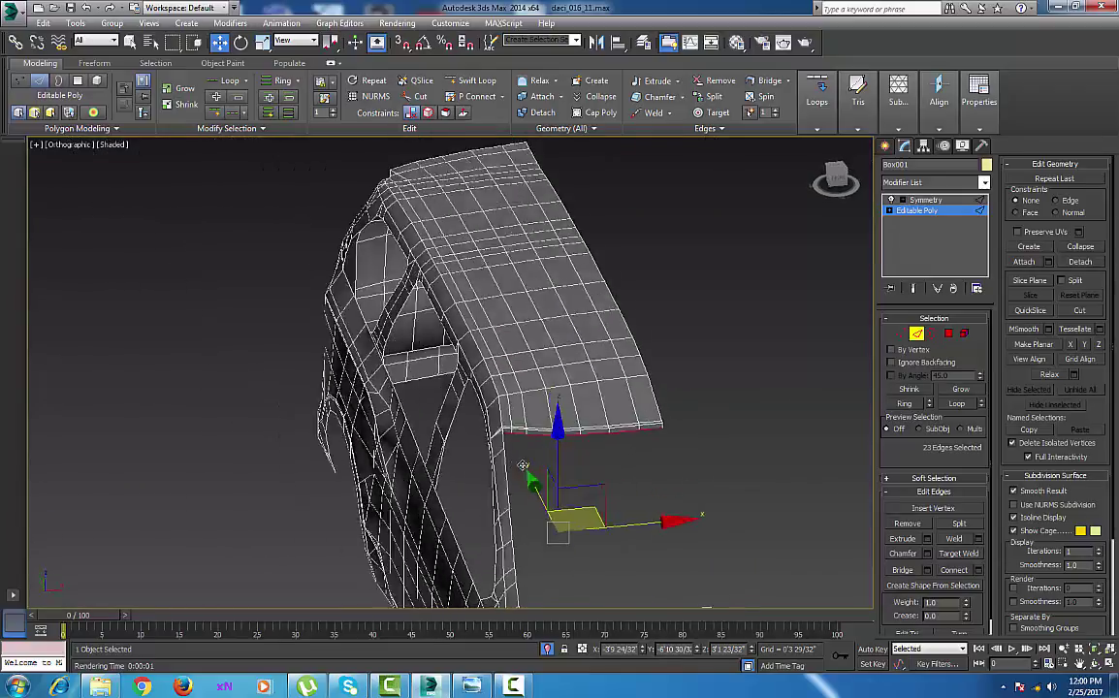
{"action": "scroll", "coordinate": [531, 468], "scroll_direction": "up", "scroll_amount": 4}
{"action": "middle_click_drag", "start_coordinate": [501, 402], "coordinate": [498, 517], "text": "alt"}
{"action": "middle_click_drag", "start_coordinate": [665, 532], "coordinate": [89, 385]}
{"action": "scroll", "coordinate": [617, 487], "scroll_direction": "up", "scroll_amount": 2}
{"action": "scroll", "coordinate": [526, 470], "scroll_direction": "up", "scroll_amount": 2}
{"action": "middle_click_drag", "start_coordinate": [530, 470], "coordinate": [612, 473]}
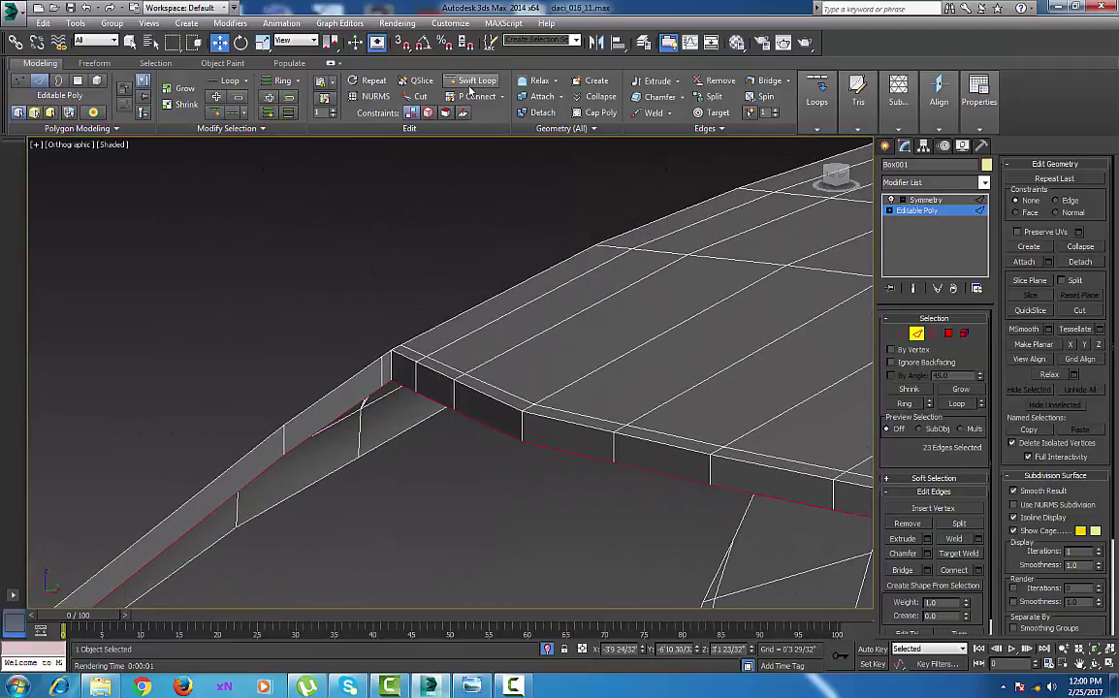
{"action": "left_click", "coordinate": [471, 83]}
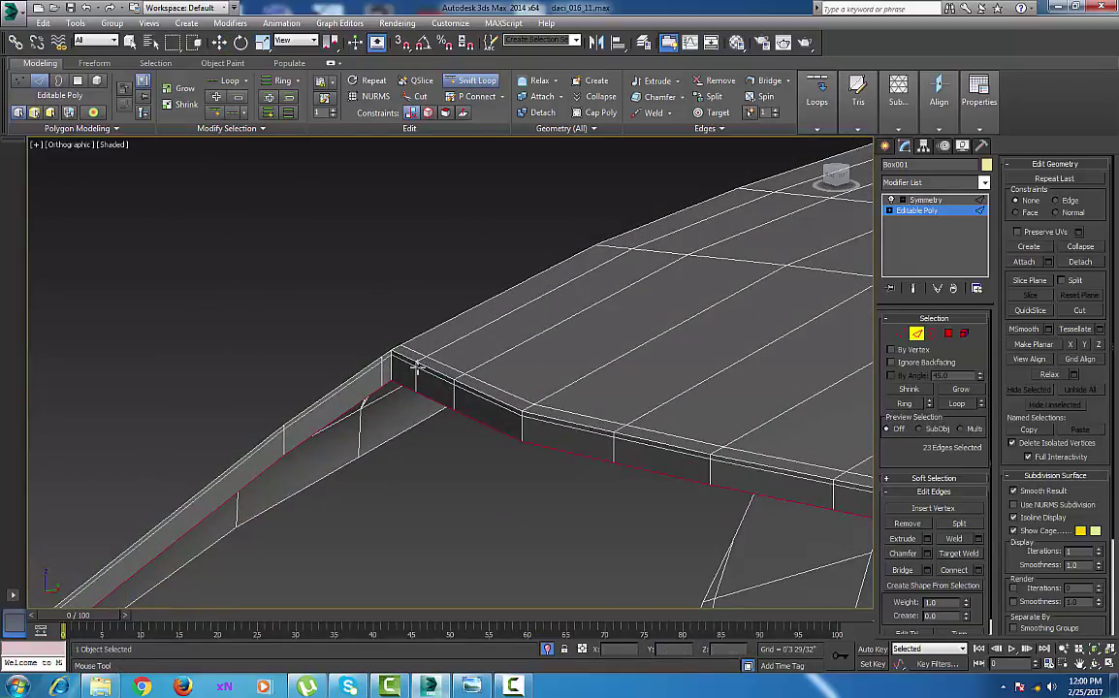
{"action": "left_click", "coordinate": [417, 369]}
{"action": "right_click", "coordinate": [417, 372]}
Examine the windshield opening's lip from the roof along the pillar to the hood from several angles.
{"action": "middle_click_drag", "start_coordinate": [417, 373], "coordinate": [472, 366]}
{"action": "scroll", "coordinate": [473, 368], "scroll_direction": "down", "scroll_amount": 5}
{"action": "middle_click_drag", "start_coordinate": [466, 427], "coordinate": [527, 420], "text": "alt"}
{"action": "scroll", "coordinate": [526, 420], "scroll_direction": "down", "scroll_amount": 5}
{"action": "middle_click_drag", "start_coordinate": [451, 448], "coordinate": [544, 330], "text": "alt"}
{"action": "scroll", "coordinate": [456, 450], "scroll_direction": "up", "scroll_amount": 4}
{"action": "middle_click_drag", "start_coordinate": [477, 390], "coordinate": [509, 417], "text": "alt"}
{"action": "scroll", "coordinate": [589, 457], "scroll_direction": "up", "scroll_amount": 2}
{"action": "scroll", "coordinate": [593, 461], "scroll_direction": "down", "scroll_amount": 4}
{"action": "scroll", "coordinate": [604, 433], "scroll_direction": "up", "scroll_amount": 3}
{"action": "scroll", "coordinate": [626, 444], "scroll_direction": "up", "scroll_amount": 2}
{"action": "scroll", "coordinate": [509, 417], "scroll_direction": "down", "scroll_amount": 4}
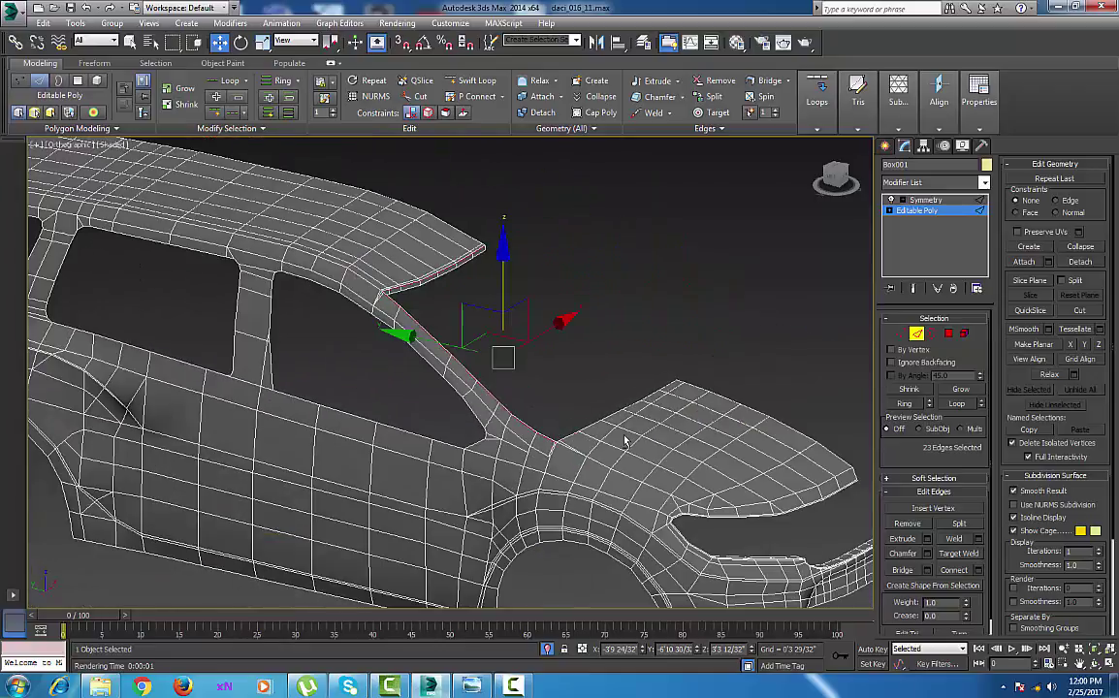
{"action": "middle_click_drag", "start_coordinate": [626, 442], "coordinate": [606, 527], "text": "alt"}
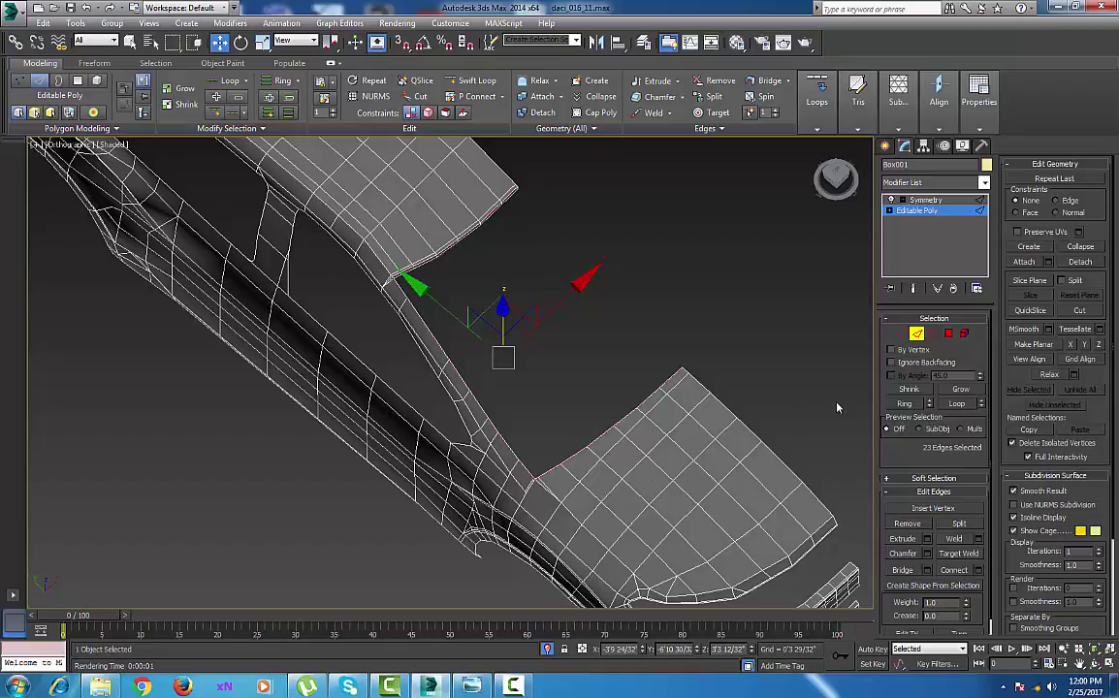
Cut a supporting edge line close to the windshield border along the hood's rear edge and around the corner into the pillar's base.
{"action": "left_click", "coordinate": [900, 336], "text": "ctrl"}
{"action": "right_click", "coordinate": [567, 428]}
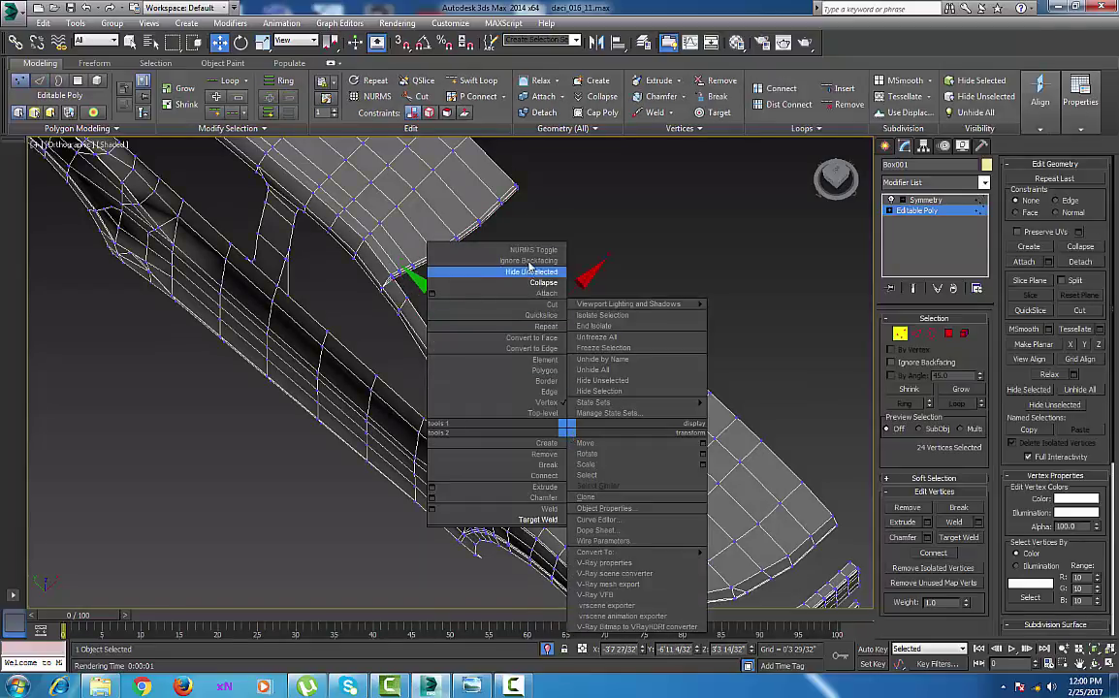
{"action": "left_click", "coordinate": [544, 307]}
{"action": "scroll", "coordinate": [655, 430], "scroll_direction": "up", "scroll_amount": 5}
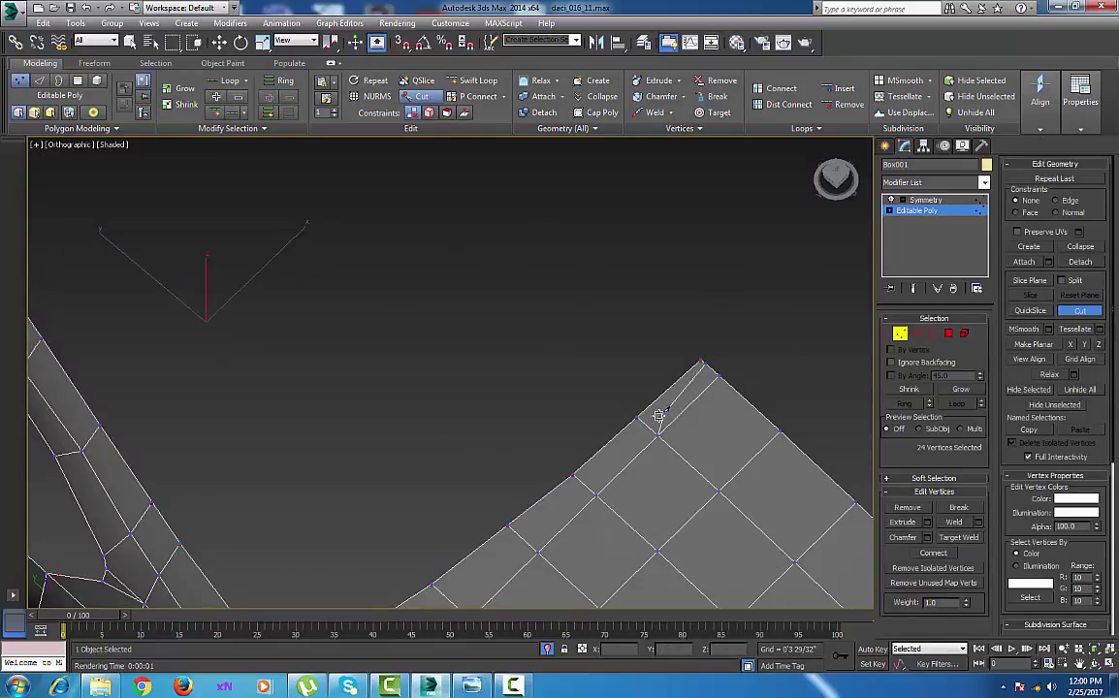
{"action": "left_click", "coordinate": [642, 420]}
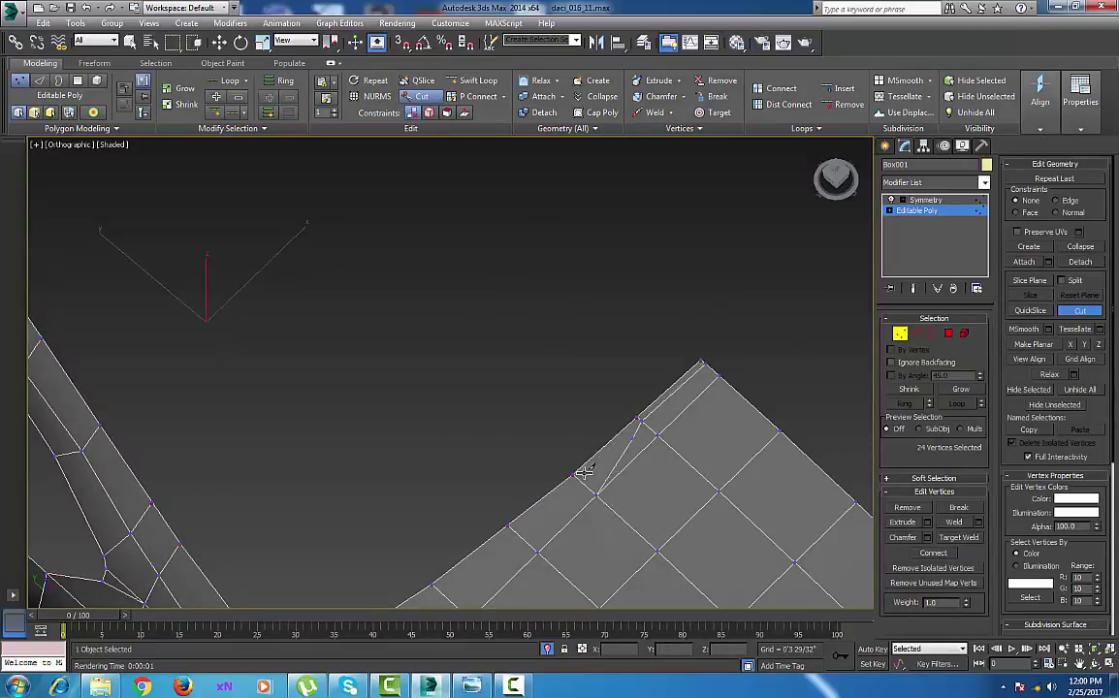
{"action": "middle_click_drag", "start_coordinate": [582, 404], "coordinate": [731, 232]}
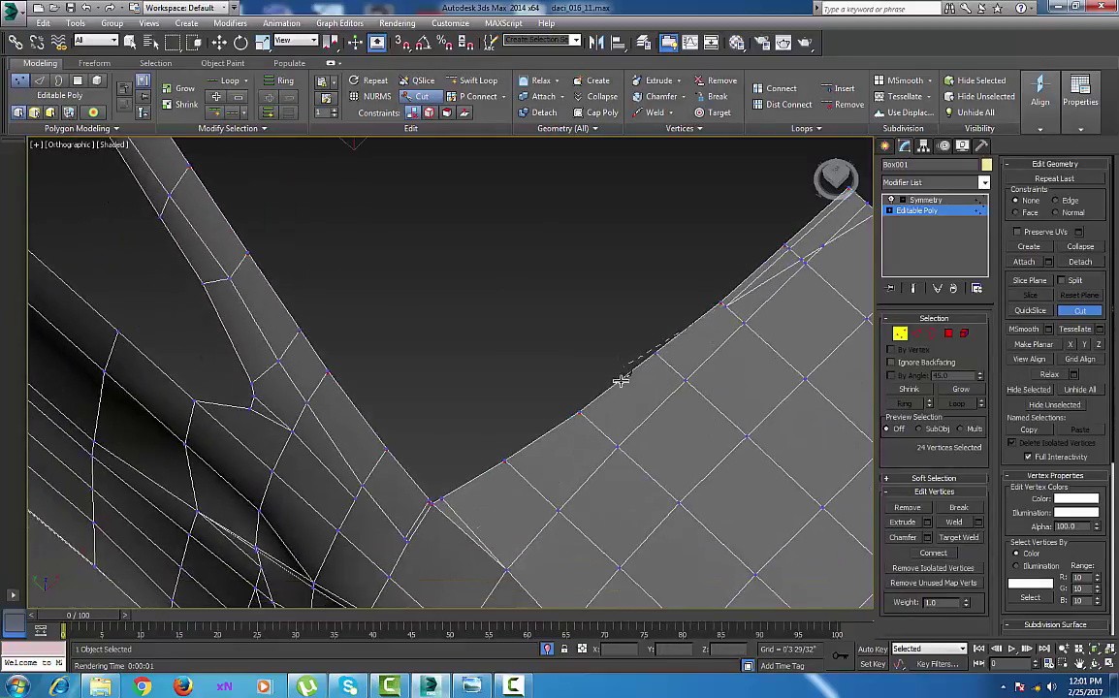
{"action": "left_click", "coordinate": [662, 358]}
{"action": "left_click", "coordinate": [586, 418]}
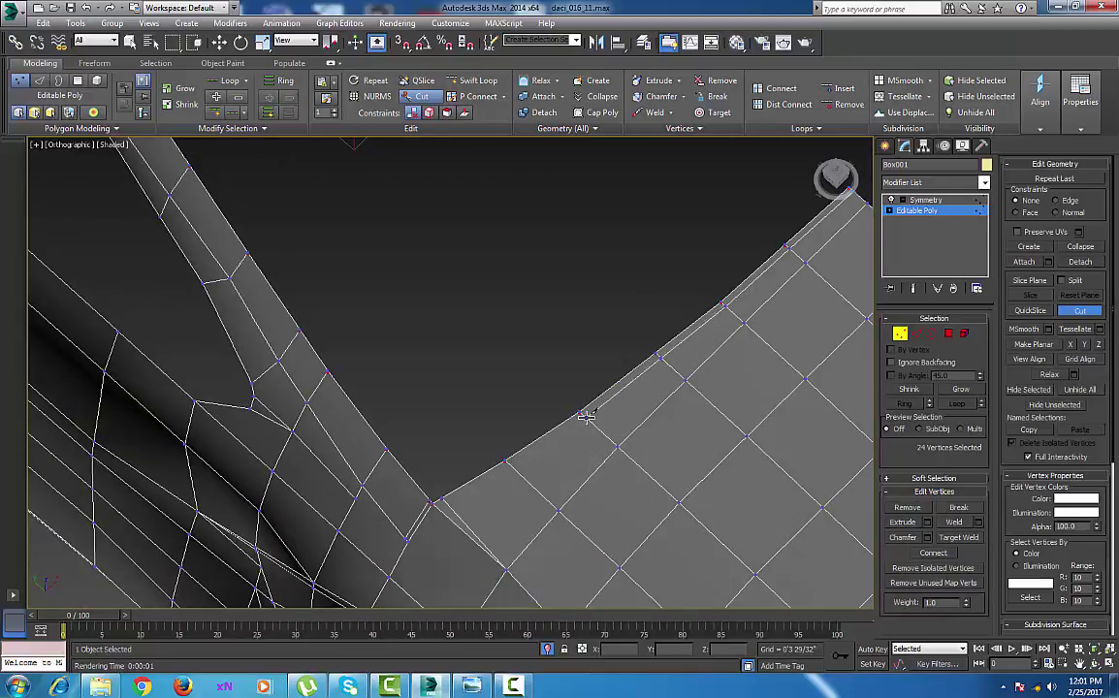
{"action": "left_click", "coordinate": [504, 463]}
{"action": "scroll", "coordinate": [428, 505], "scroll_direction": "up", "scroll_amount": 3}
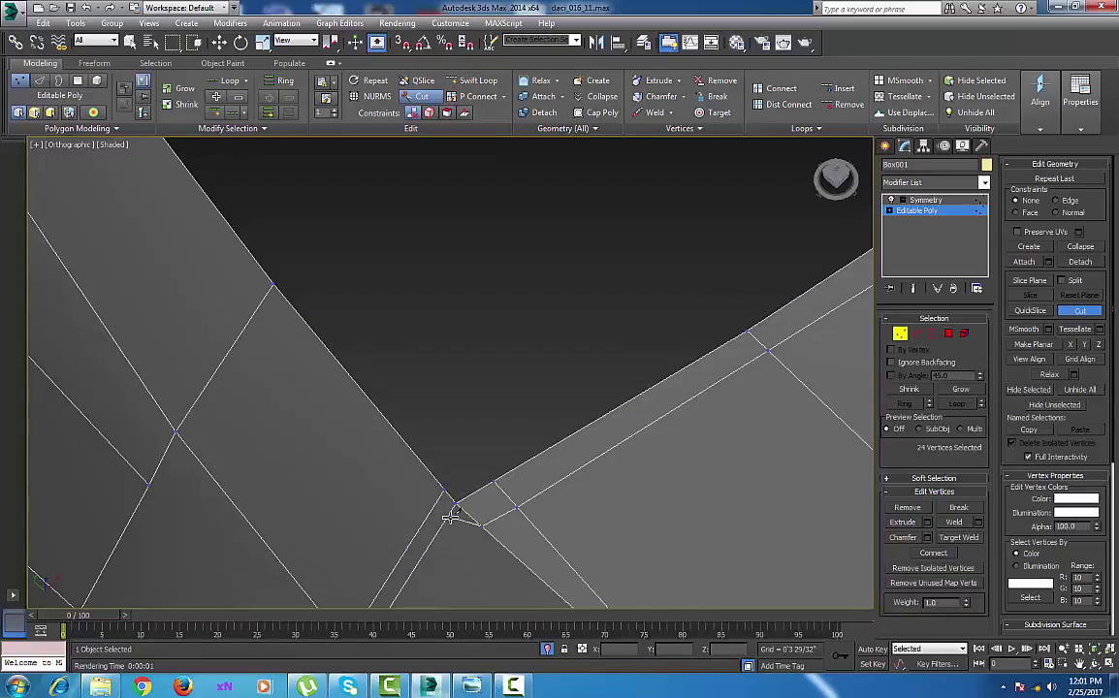
{"action": "left_click", "coordinate": [437, 505]}
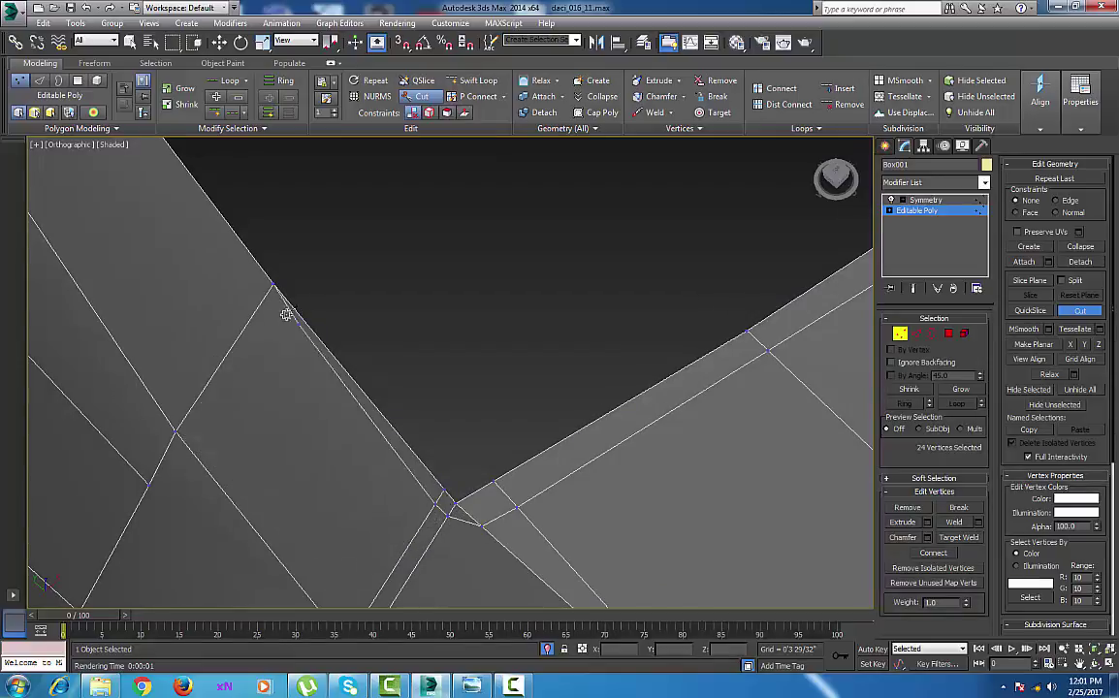
{"action": "left_click", "coordinate": [266, 299]}
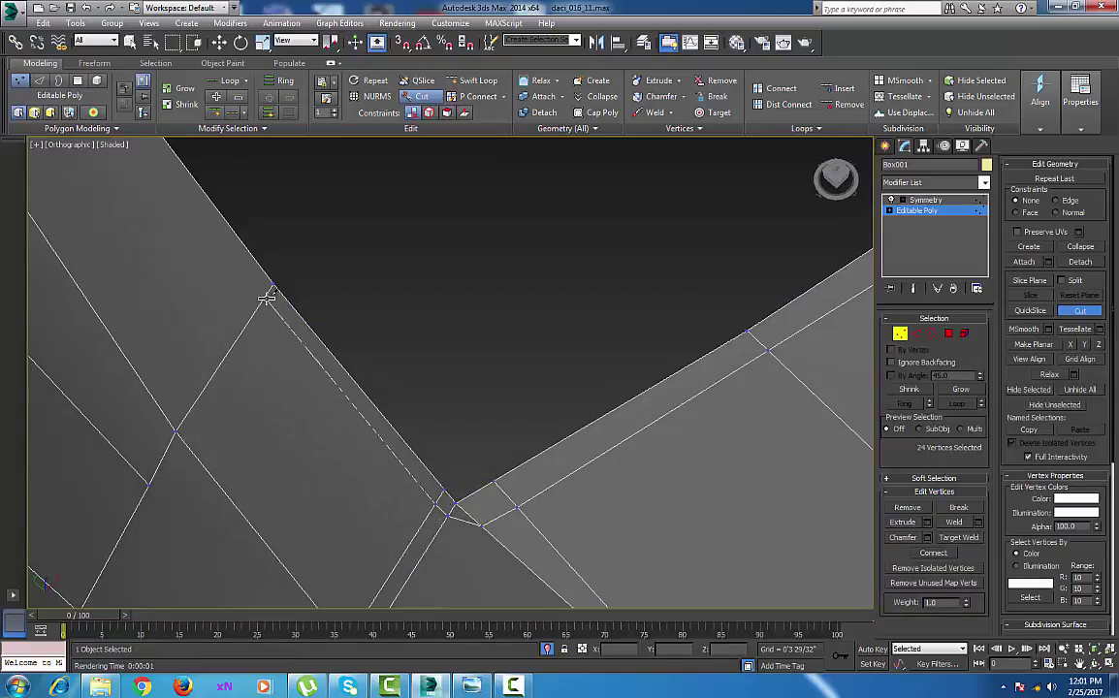
{"action": "middle_click_drag", "start_coordinate": [165, 208], "coordinate": [383, 508]}
{"action": "left_click", "coordinate": [235, 303]}
{"action": "scroll", "coordinate": [248, 334], "scroll_direction": "down", "scroll_amount": 3}
{"action": "middle_click_drag", "start_coordinate": [249, 334], "coordinate": [374, 504]}
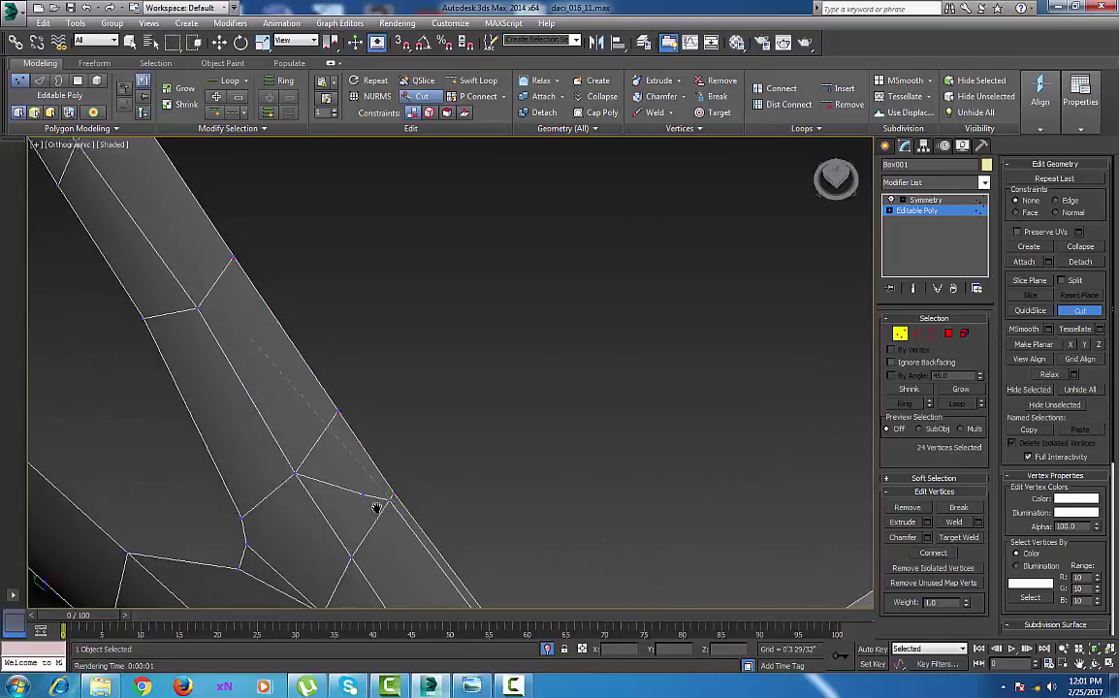
{"action": "left_click", "coordinate": [233, 275]}
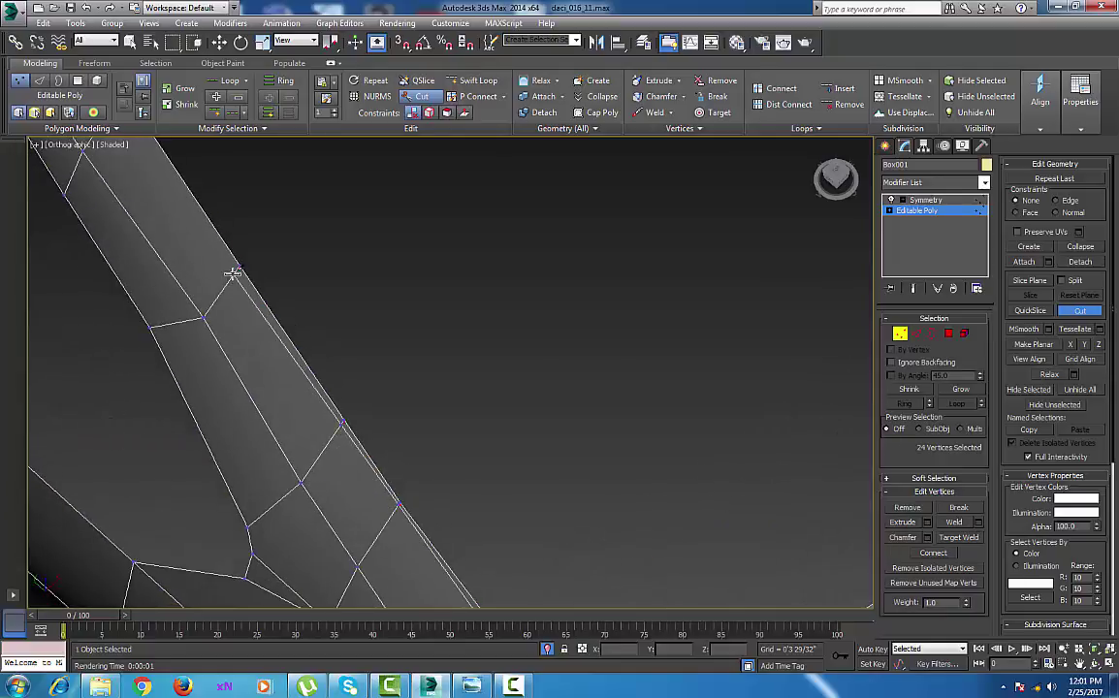
{"action": "middle_click_drag", "start_coordinate": [195, 214], "coordinate": [228, 207]}
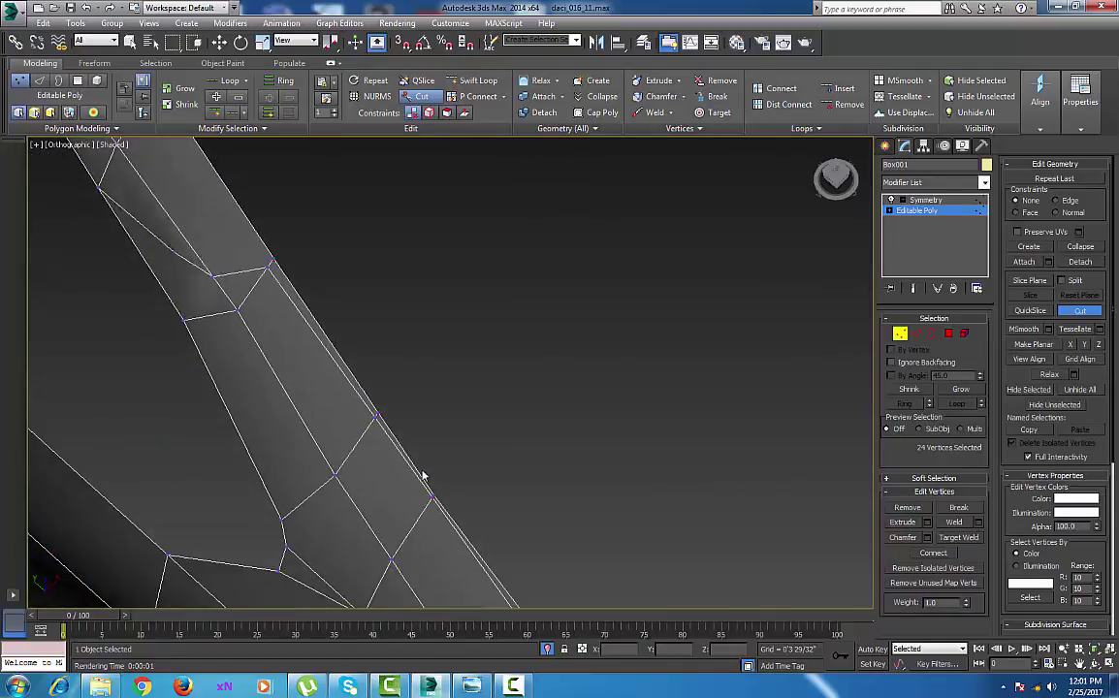
{"action": "middle_click_drag", "start_coordinate": [421, 472], "coordinate": [315, 298]}
{"action": "key", "text": "ctrl+z"}
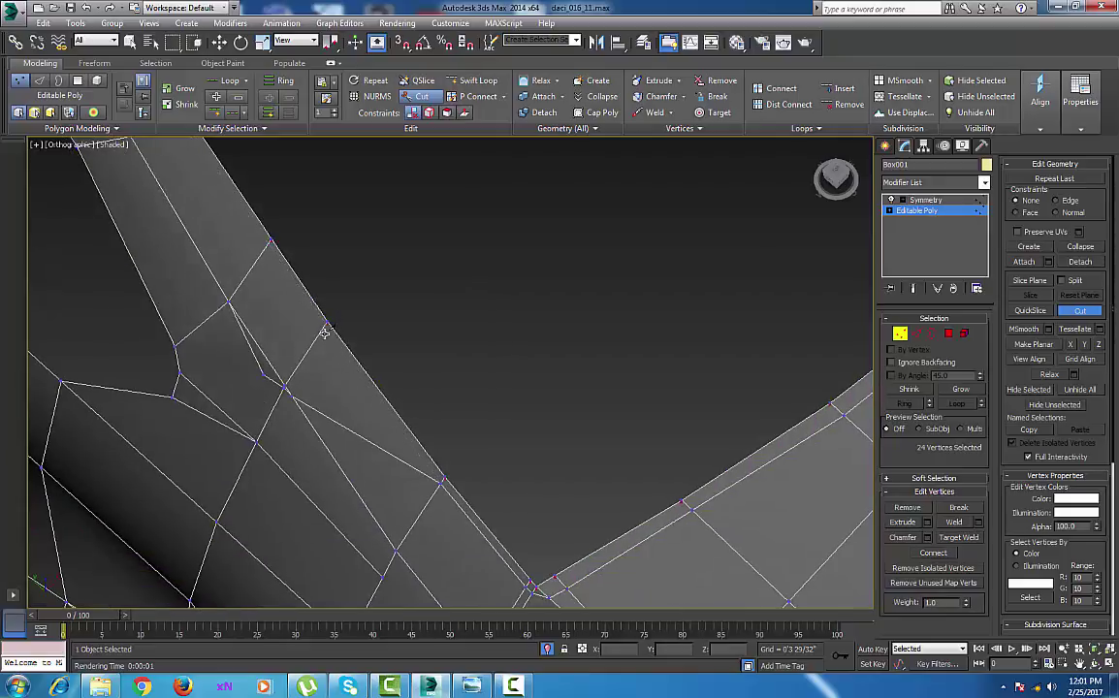
Continue the supporting cut up the windshield pillar, close to its inner border, and join it to the loop at the roof corner.
{"action": "left_click", "coordinate": [324, 328]}
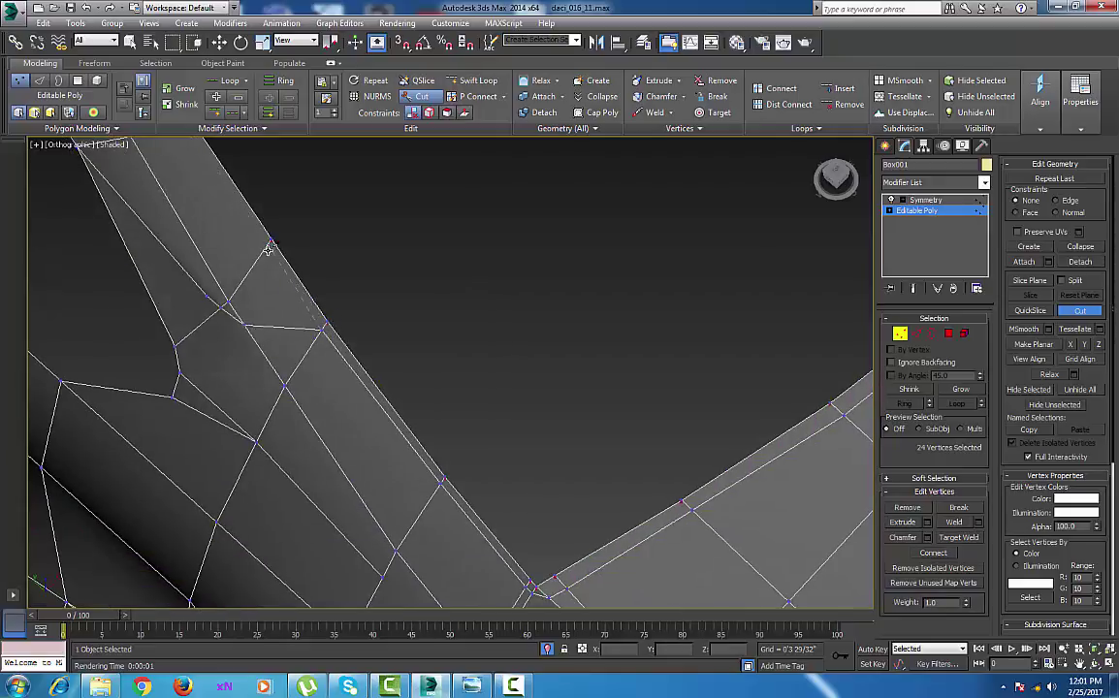
{"action": "middle_click_drag", "start_coordinate": [208, 185], "coordinate": [495, 625]}
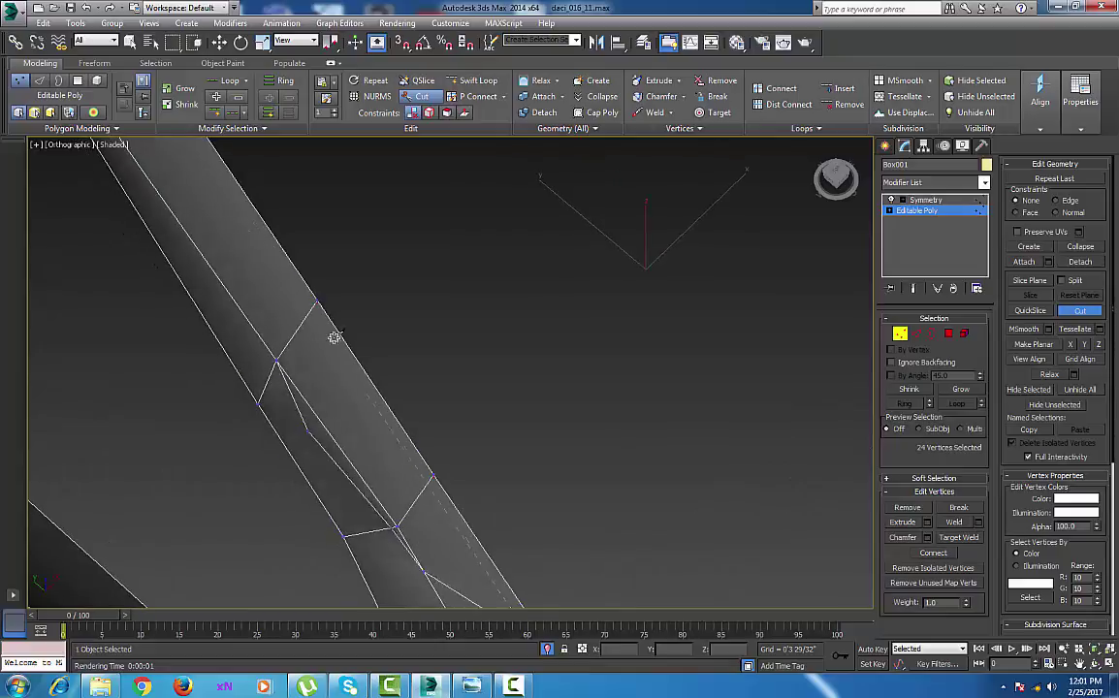
{"action": "left_click", "coordinate": [315, 307]}
{"action": "left_click", "coordinate": [313, 308]}
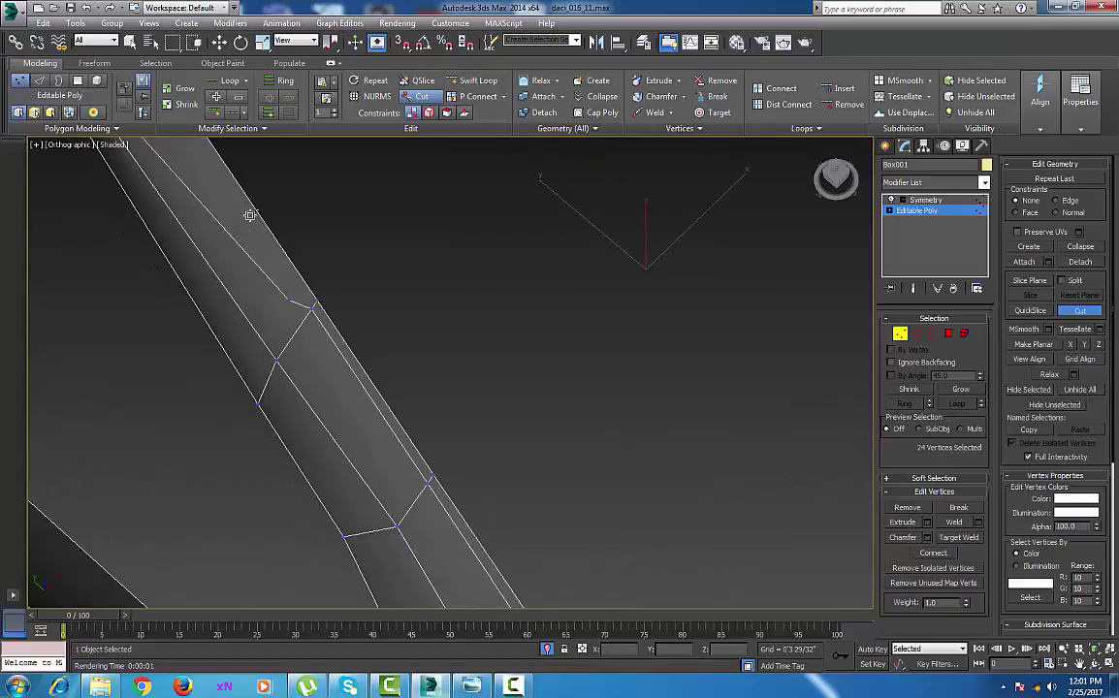
{"action": "middle_click_drag", "start_coordinate": [189, 146], "coordinate": [407, 501]}
{"action": "left_click", "coordinate": [298, 312]}
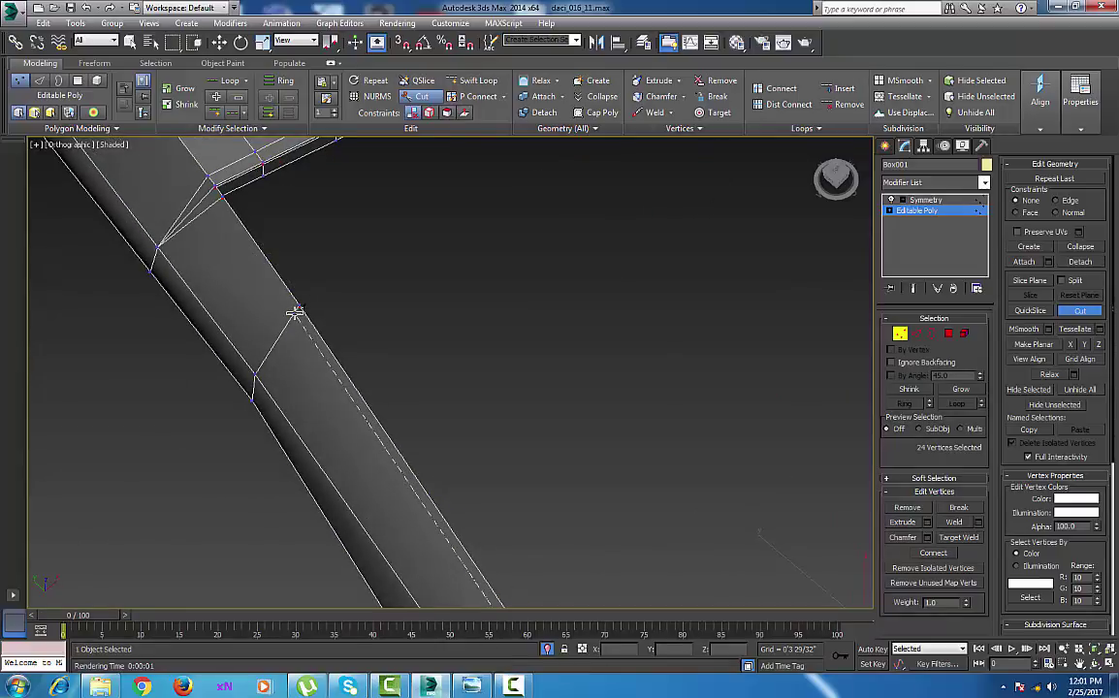
{"action": "left_click", "coordinate": [294, 313]}
{"action": "scroll", "coordinate": [145, 175], "scroll_direction": "up", "scroll_amount": 2}
{"action": "middle_click_drag", "start_coordinate": [145, 175], "coordinate": [223, 320]}
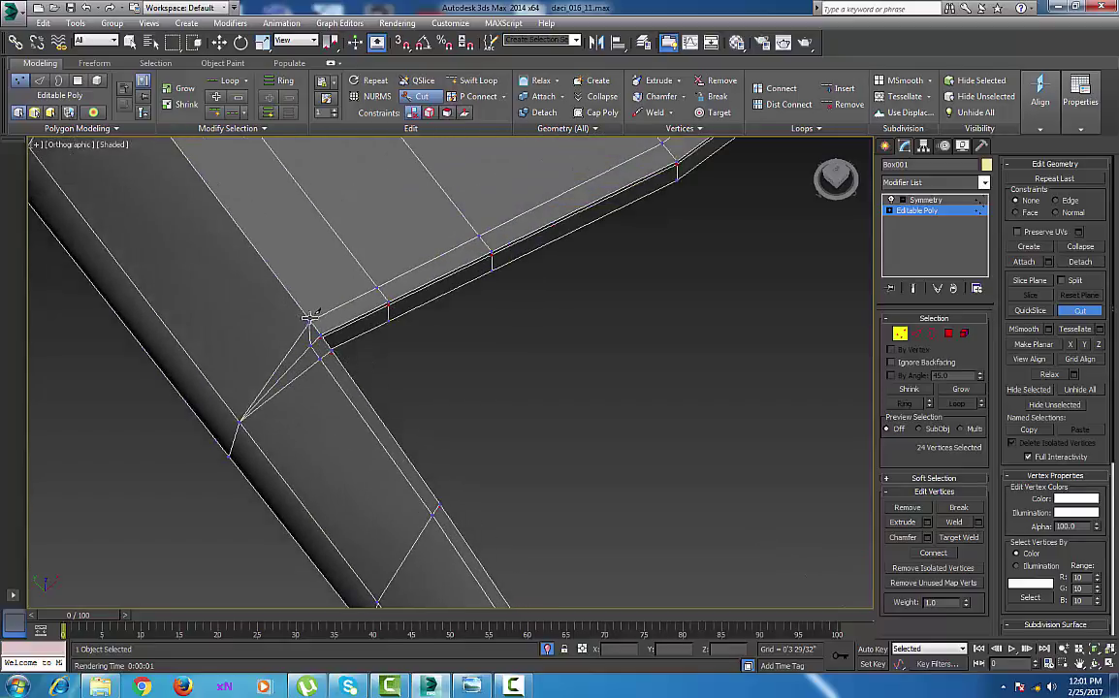
Turn on NURMS smoothing for the car body and view the whole body from the side.
{"action": "middle_click_drag", "start_coordinate": [465, 377], "coordinate": [282, 357]}
{"action": "scroll", "coordinate": [282, 357], "scroll_direction": "down", "scroll_amount": 3}
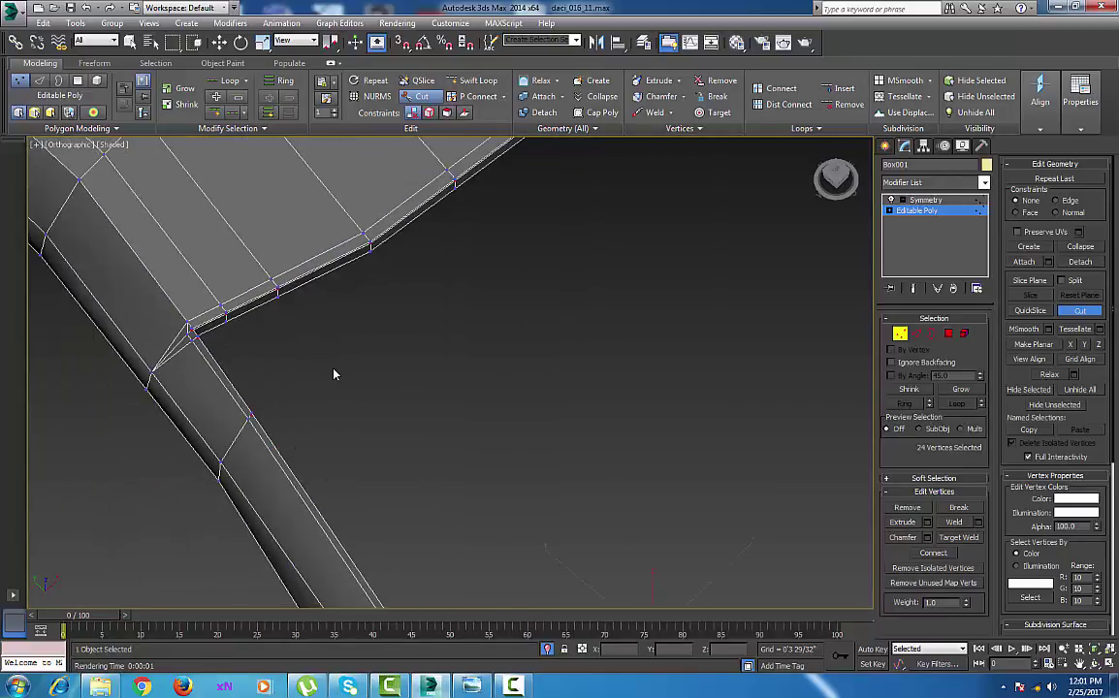
{"action": "scroll", "coordinate": [334, 374], "scroll_direction": "down", "scroll_amount": 3}
{"action": "middle_click_drag", "start_coordinate": [455, 457], "coordinate": [406, 363]}
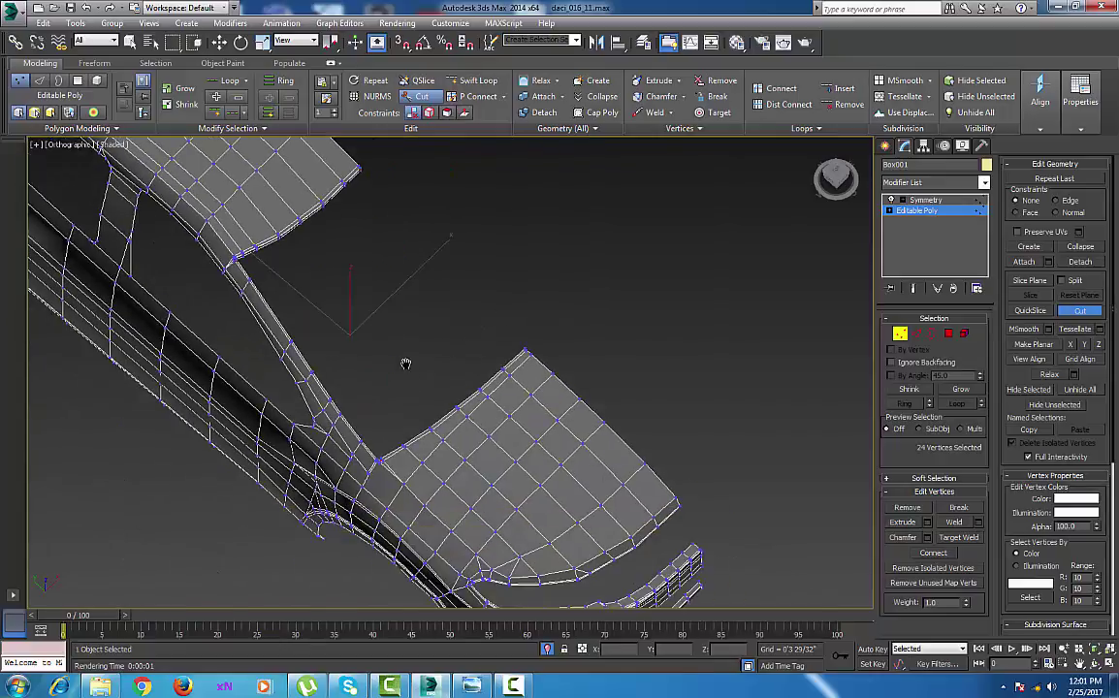
{"action": "left_click", "coordinate": [381, 97]}
{"action": "middle_click_drag", "start_coordinate": [407, 427], "coordinate": [468, 427]}
{"action": "scroll", "coordinate": [425, 437], "scroll_direction": "down", "scroll_amount": 4}
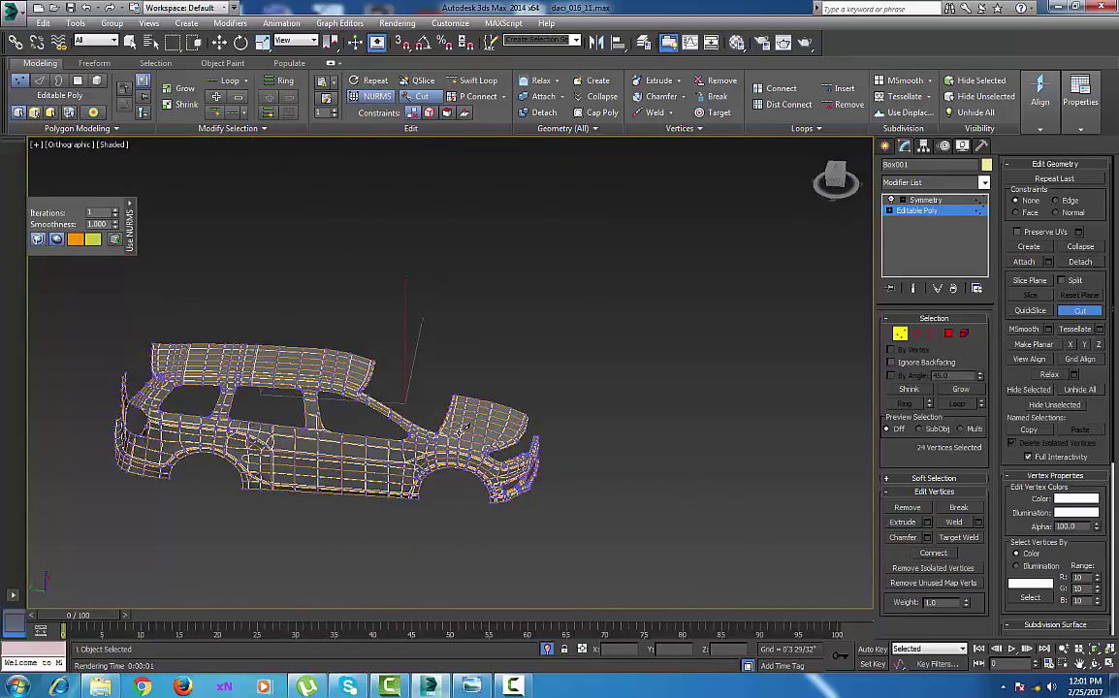
Cut an edge from the middle pillar's front lower corner down to the nearest vertex of the line below the windows.
{"action": "scroll", "coordinate": [439, 442], "scroll_direction": "up", "scroll_amount": 5}
{"action": "middle_click_drag", "start_coordinate": [359, 471], "coordinate": [564, 455]}
{"action": "scroll", "coordinate": [503, 439], "scroll_direction": "up", "scroll_amount": 4}
{"action": "middle_click_drag", "start_coordinate": [495, 446], "coordinate": [528, 458]}
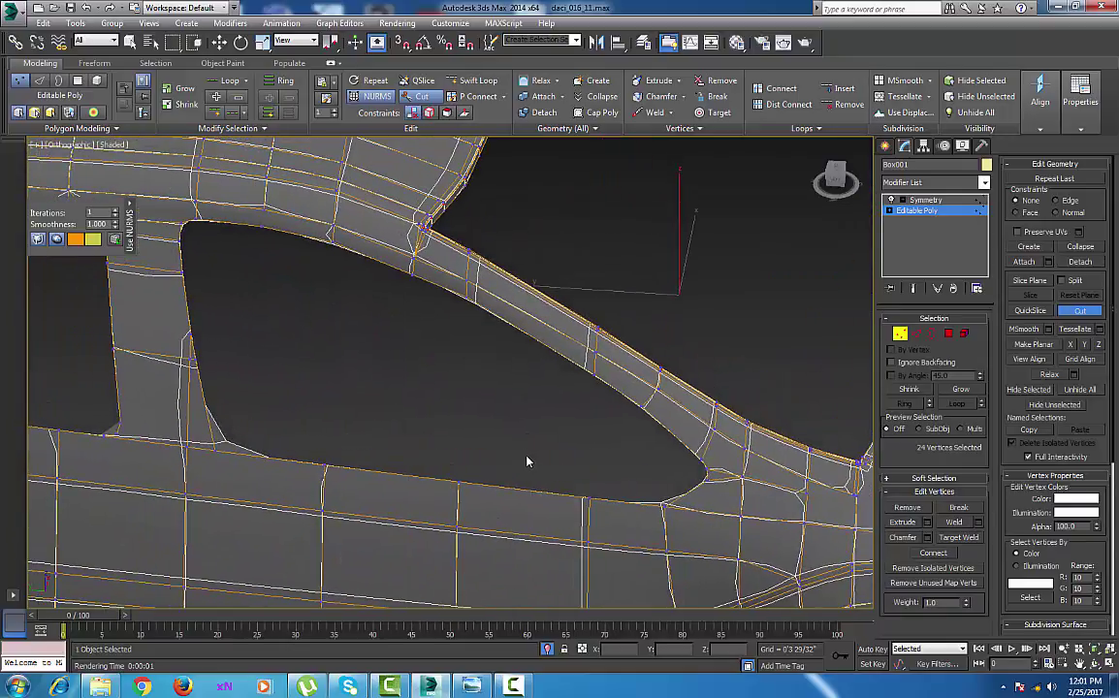
{"action": "middle_click_drag", "start_coordinate": [396, 449], "coordinate": [608, 389]}
{"action": "scroll", "coordinate": [443, 407], "scroll_direction": "up", "scroll_amount": 4}
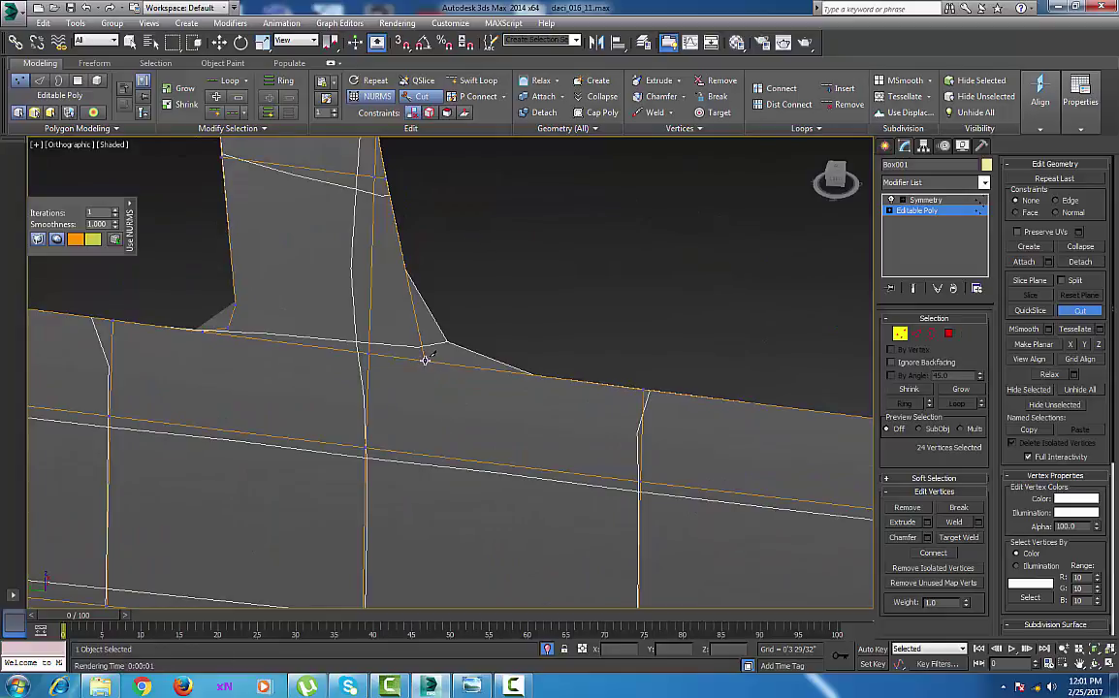
{"action": "left_click", "coordinate": [424, 360]}
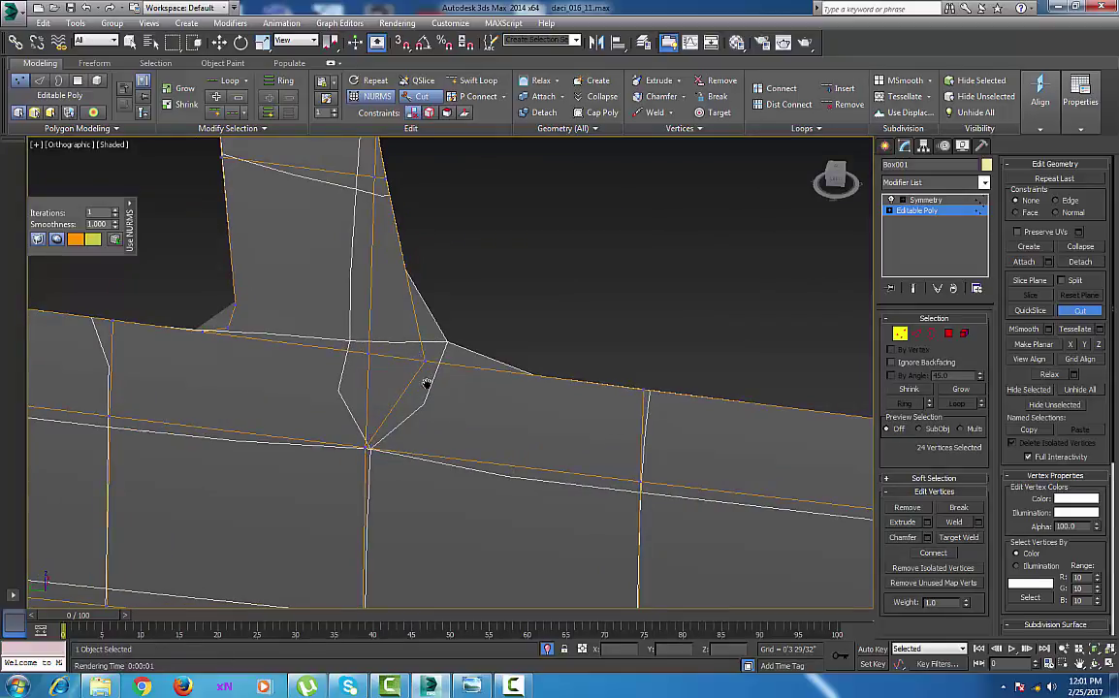
{"action": "middle_click_drag", "start_coordinate": [427, 384], "coordinate": [447, 468]}
Remove the old vertical edge loop running up through the base of the middle pillar, together with its vertices.
{"action": "key", "text": "2"}
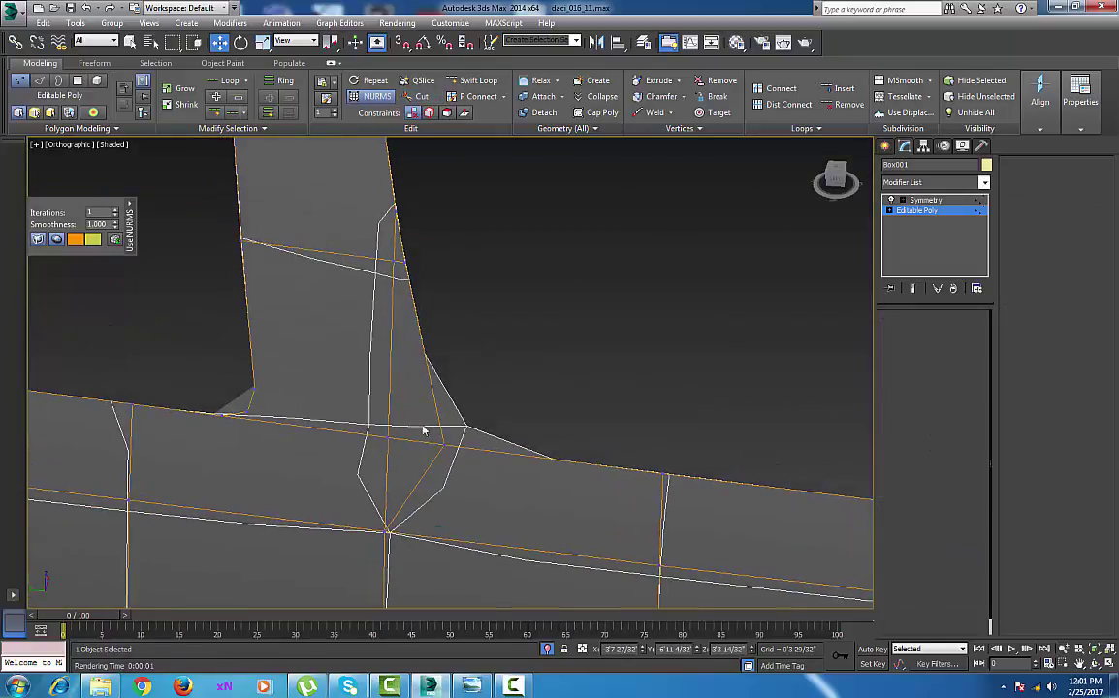
{"action": "left_click", "coordinate": [388, 385]}
{"action": "double_click", "coordinate": [389, 385]}
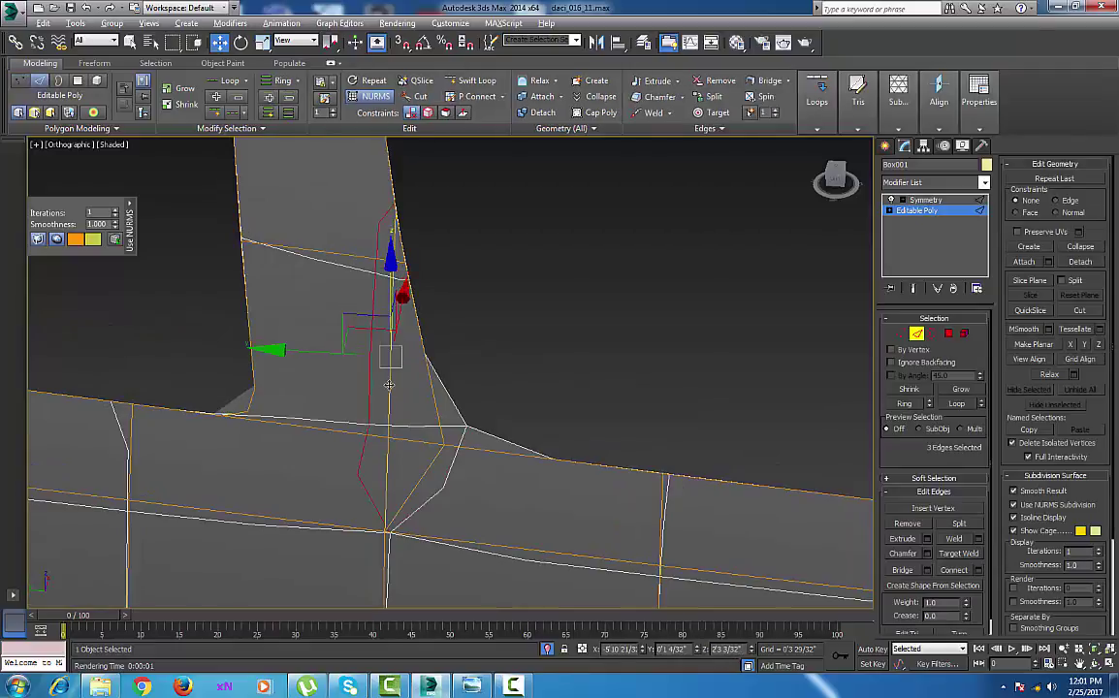
{"action": "key", "text": "ctrl+BackSpace"}
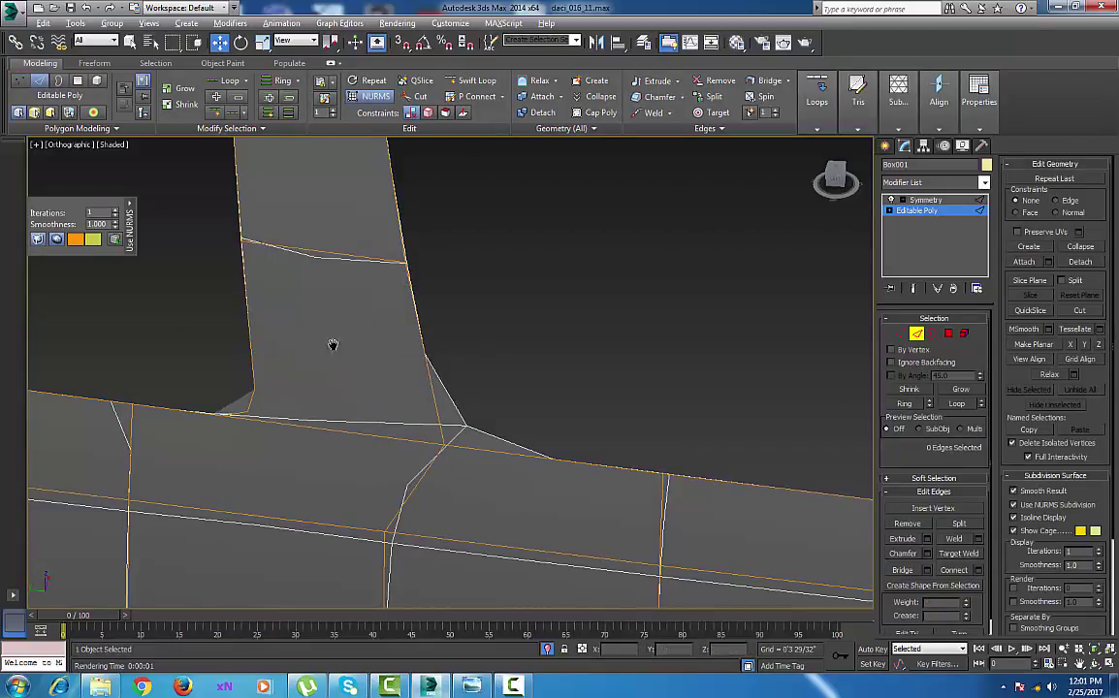
Add a vertical Swift Loop through the door panel directly below the middle pillar's rear lower corner.
{"action": "scroll", "coordinate": [329, 355], "scroll_direction": "down", "scroll_amount": 2}
{"action": "middle_click_drag", "start_coordinate": [332, 345], "coordinate": [542, 391]}
{"action": "scroll", "coordinate": [329, 355], "scroll_direction": "up", "scroll_amount": 2}
{"action": "middle_click_drag", "start_coordinate": [437, 415], "coordinate": [404, 387]}
{"action": "scroll", "coordinate": [421, 340], "scroll_direction": "down", "scroll_amount": 2}
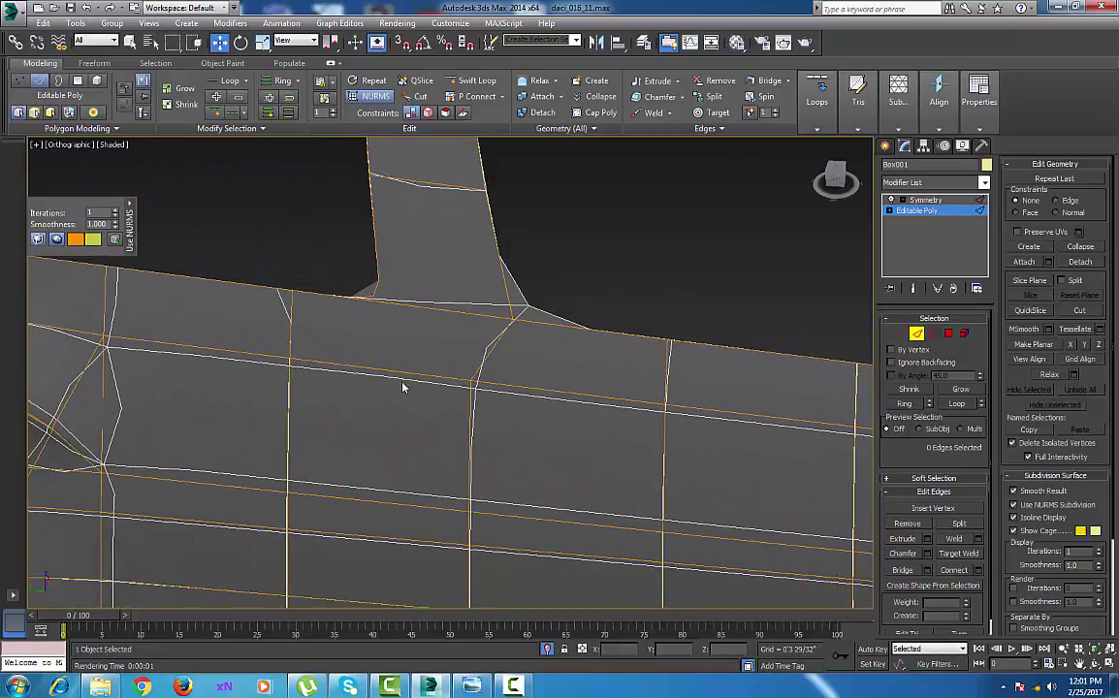
{"action": "left_click", "coordinate": [901, 335]}
{"action": "scroll", "coordinate": [431, 323], "scroll_direction": "up", "scroll_amount": 2}
{"action": "middle_click_drag", "start_coordinate": [430, 319], "coordinate": [452, 328]}
{"action": "scroll", "coordinate": [452, 328], "scroll_direction": "down", "scroll_amount": 2}
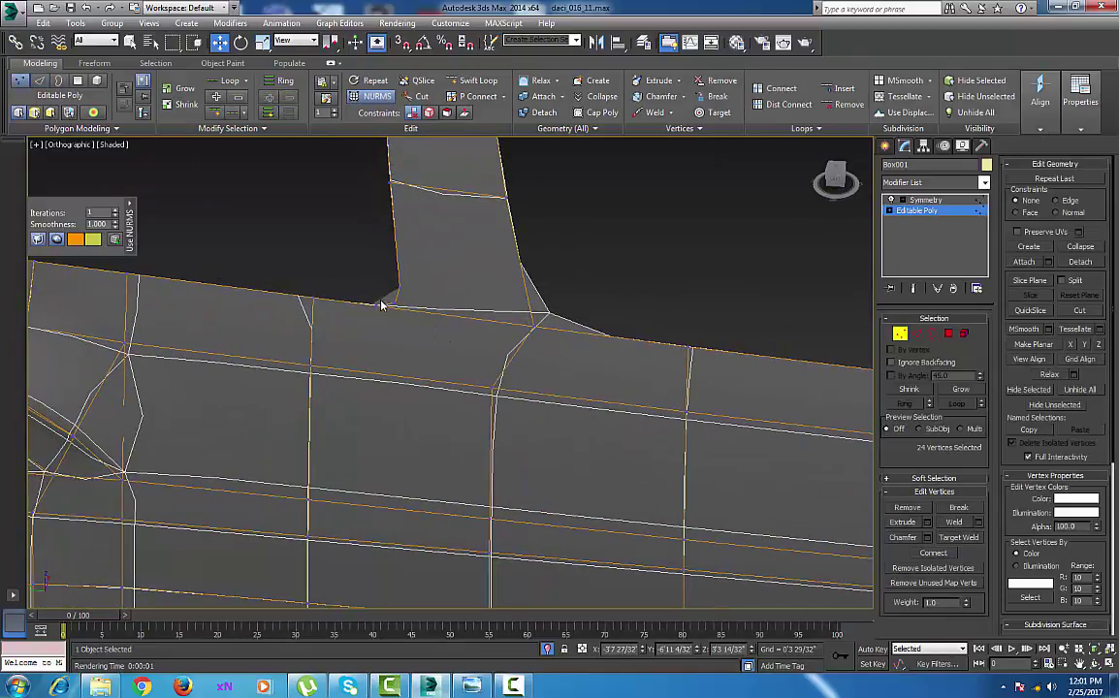
{"action": "left_click", "coordinate": [477, 82]}
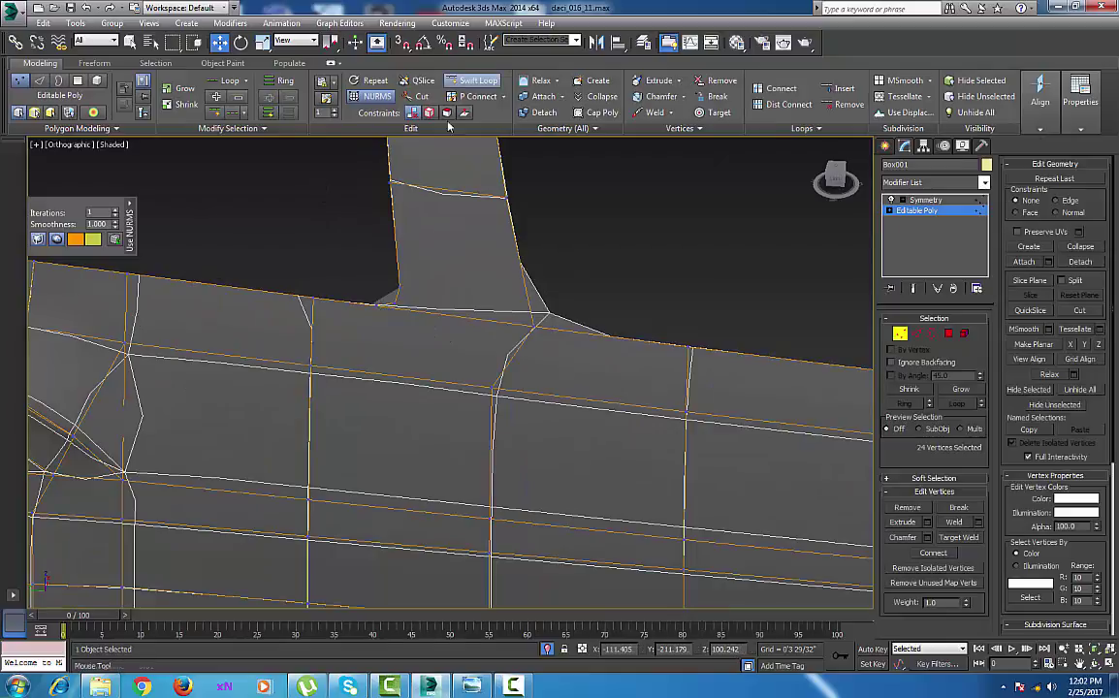
{"action": "left_click", "coordinate": [395, 358]}
{"action": "right_click", "coordinate": [395, 373]}
{"action": "left_click", "coordinate": [391, 315]}
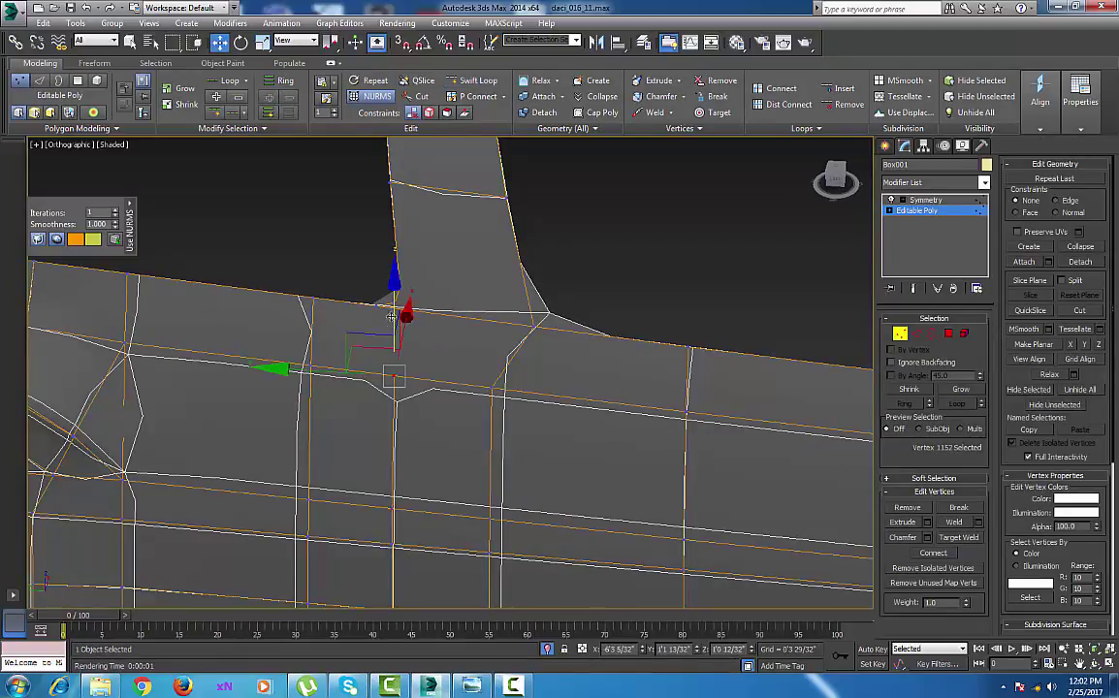
Cut an edge from the new loop's top vertex up to the middle pillar's rear lower corner.
{"action": "right_click", "coordinate": [403, 312]}
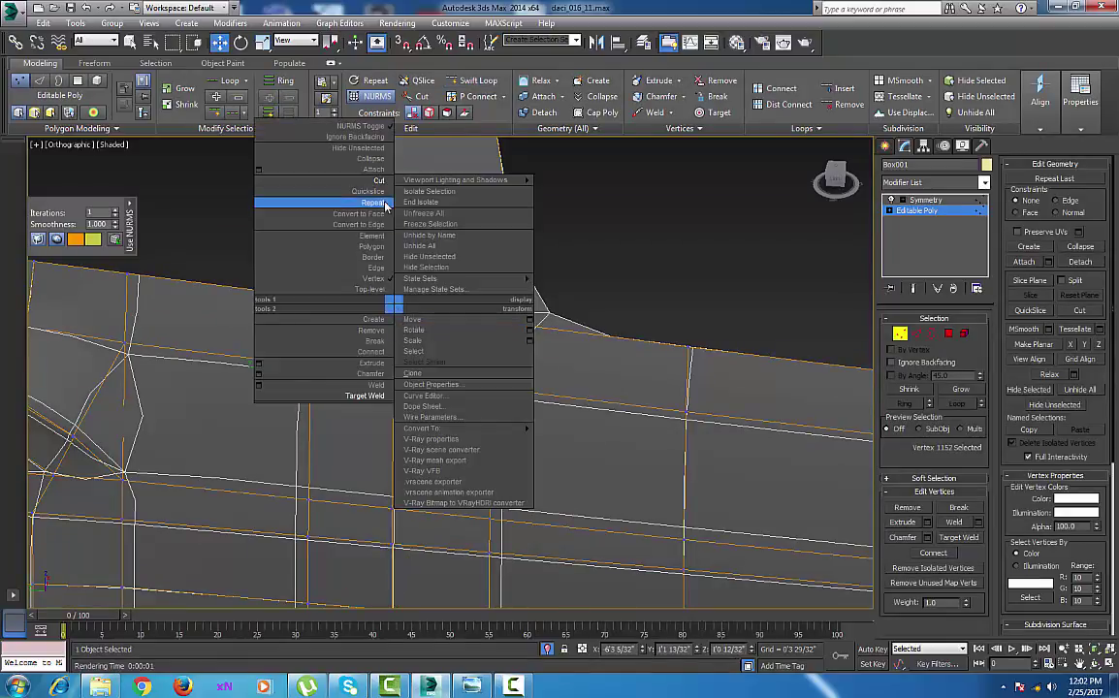
{"action": "left_click", "coordinate": [346, 177]}
{"action": "scroll", "coordinate": [401, 360], "scroll_direction": "up", "scroll_amount": 3}
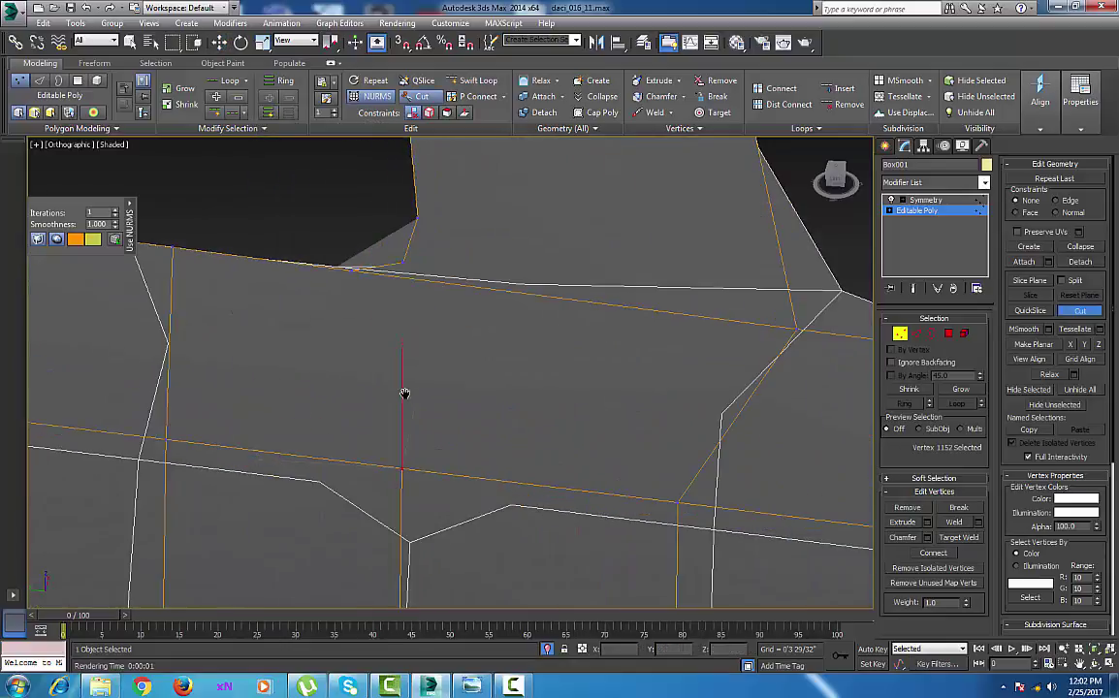
{"action": "left_click", "coordinate": [402, 469]}
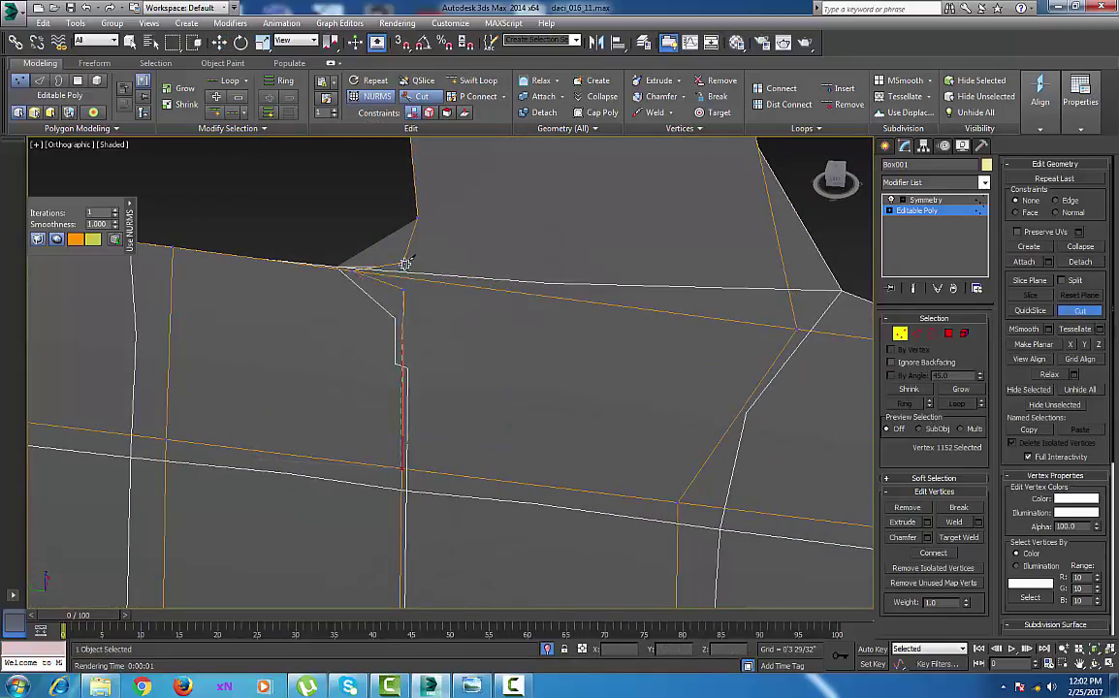
{"action": "left_click", "coordinate": [403, 263]}
Cut an edge across the base of the middle pillar, from the vertex above its rear lower corner to its front side.
{"action": "middle_click_drag", "start_coordinate": [536, 276], "coordinate": [473, 385]}
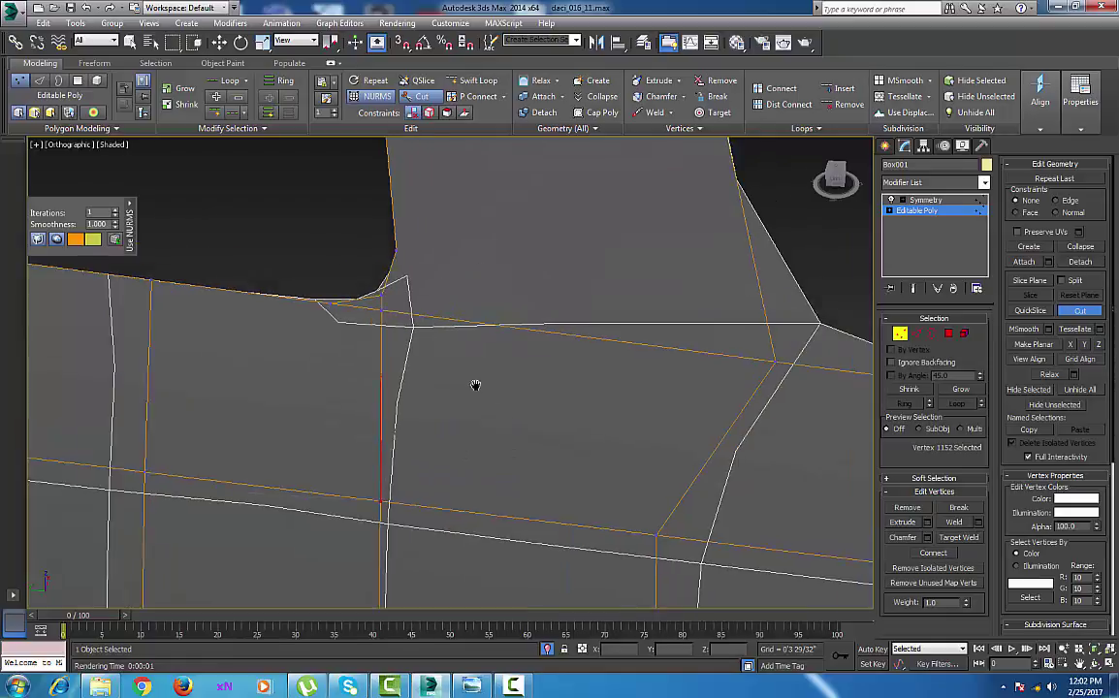
{"action": "left_click", "coordinate": [353, 327]}
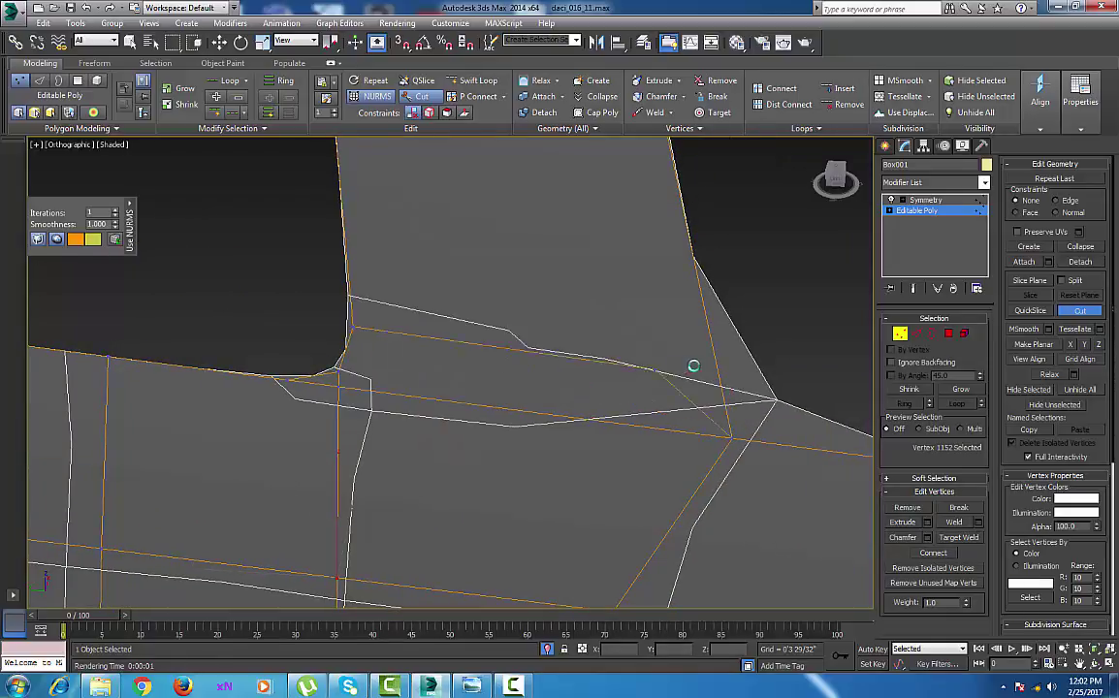
{"action": "left_click", "coordinate": [713, 353]}
{"action": "left_click_drag", "start_coordinate": [713, 353], "coordinate": [719, 368]}
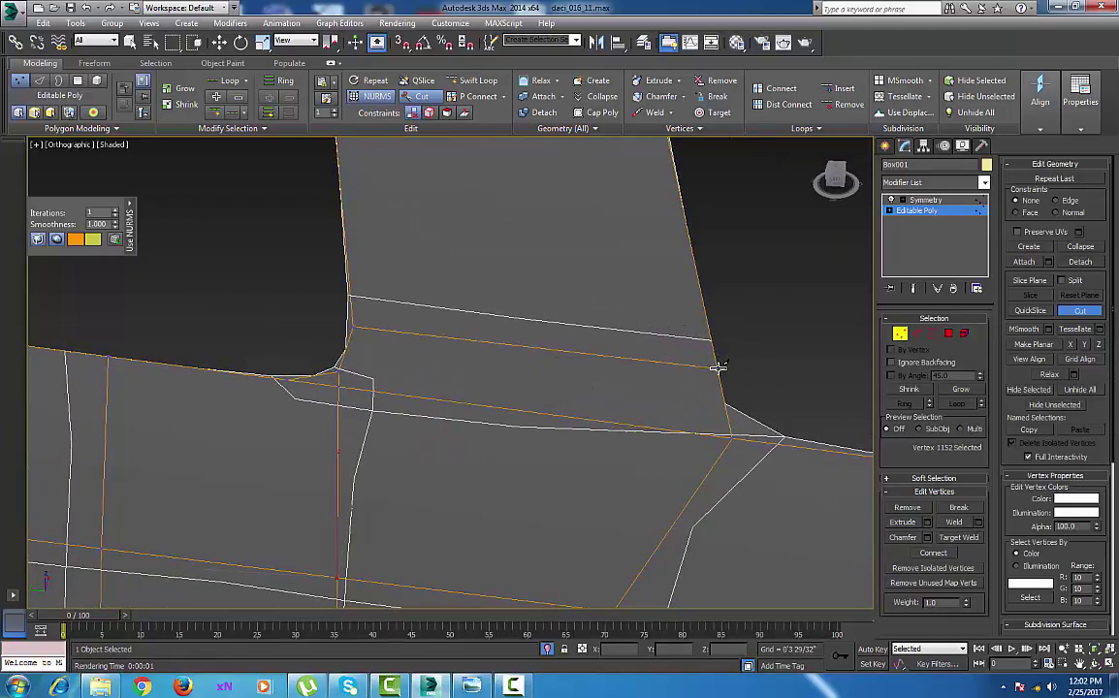
{"action": "scroll", "coordinate": [597, 394], "scroll_direction": "down", "scroll_amount": 8}
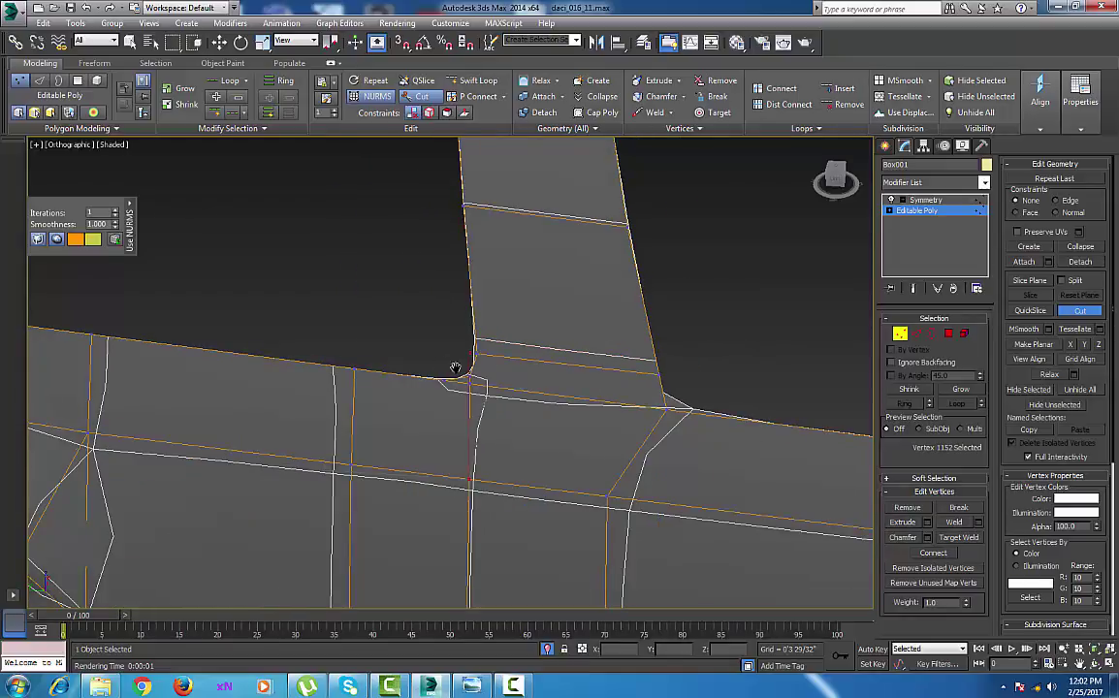
{"action": "scroll", "coordinate": [509, 398], "scroll_direction": "down", "scroll_amount": 7}
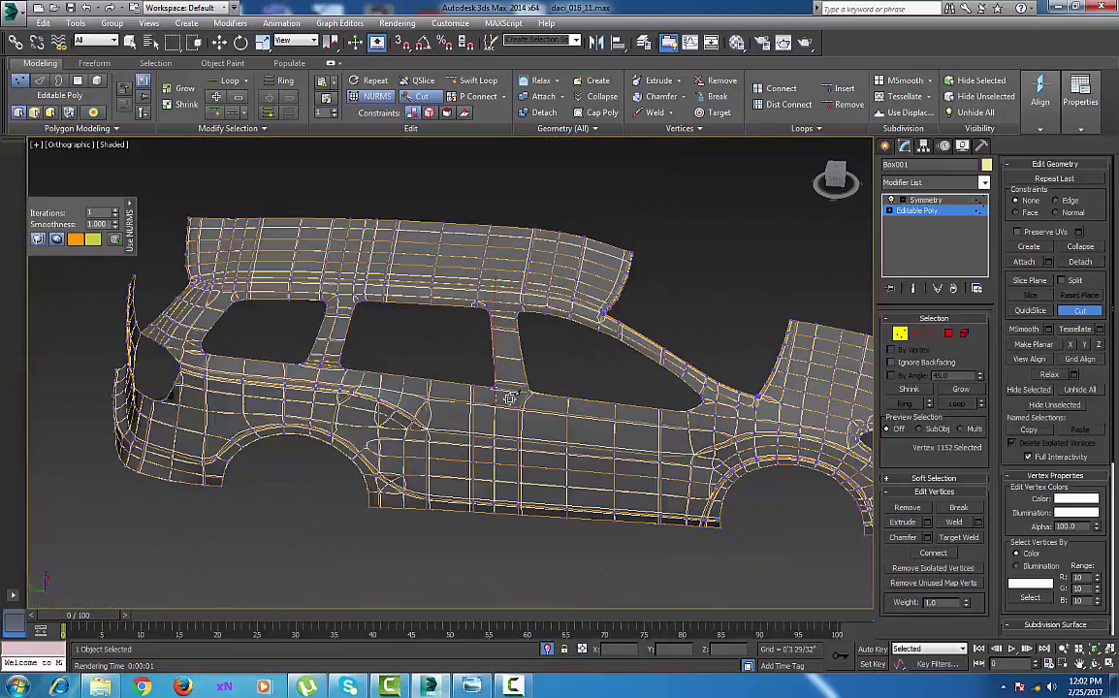
{"action": "scroll", "coordinate": [518, 393], "scroll_direction": "up", "scroll_amount": 2}
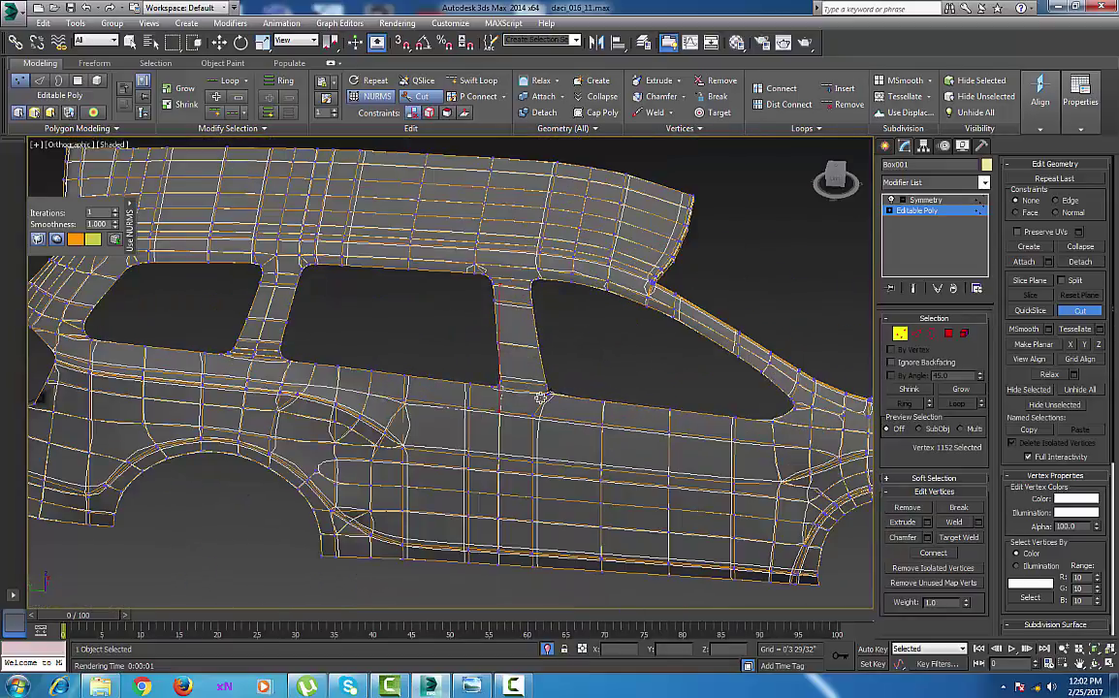
{"action": "middle_click_drag", "start_coordinate": [542, 399], "coordinate": [539, 398]}
{"action": "right_click", "coordinate": [542, 402]}
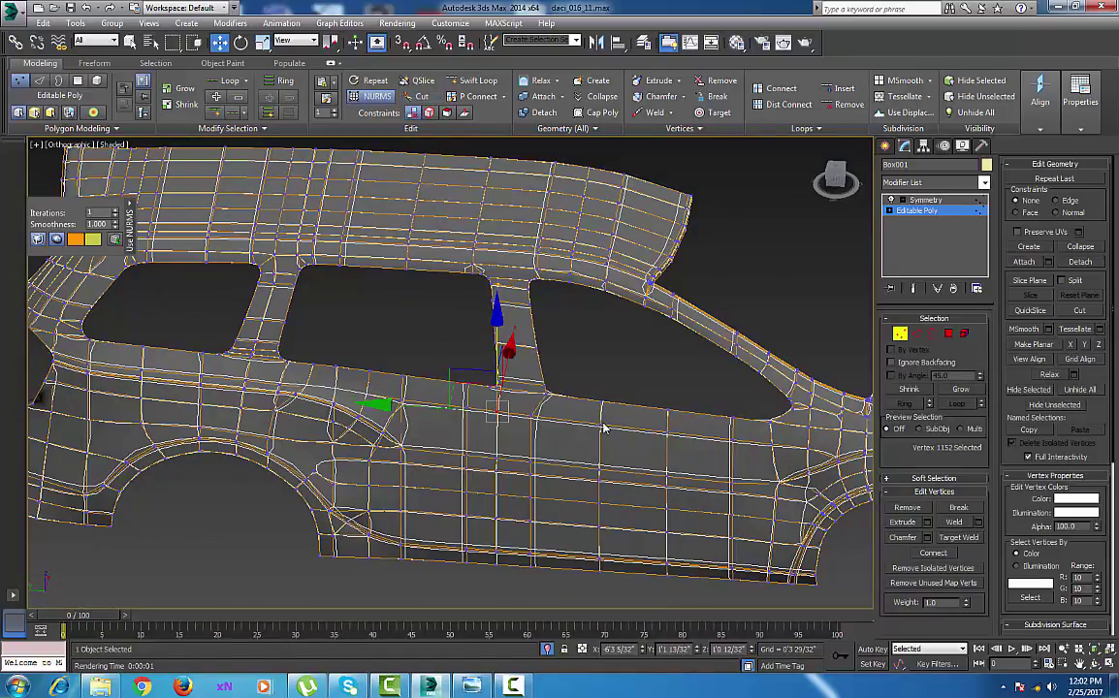
Turn off NURMS smoothing and cut a supporting edge just inside the middle pillar's front side, down to its lower corner.
{"action": "middle_click_drag", "start_coordinate": [603, 427], "coordinate": [575, 429]}
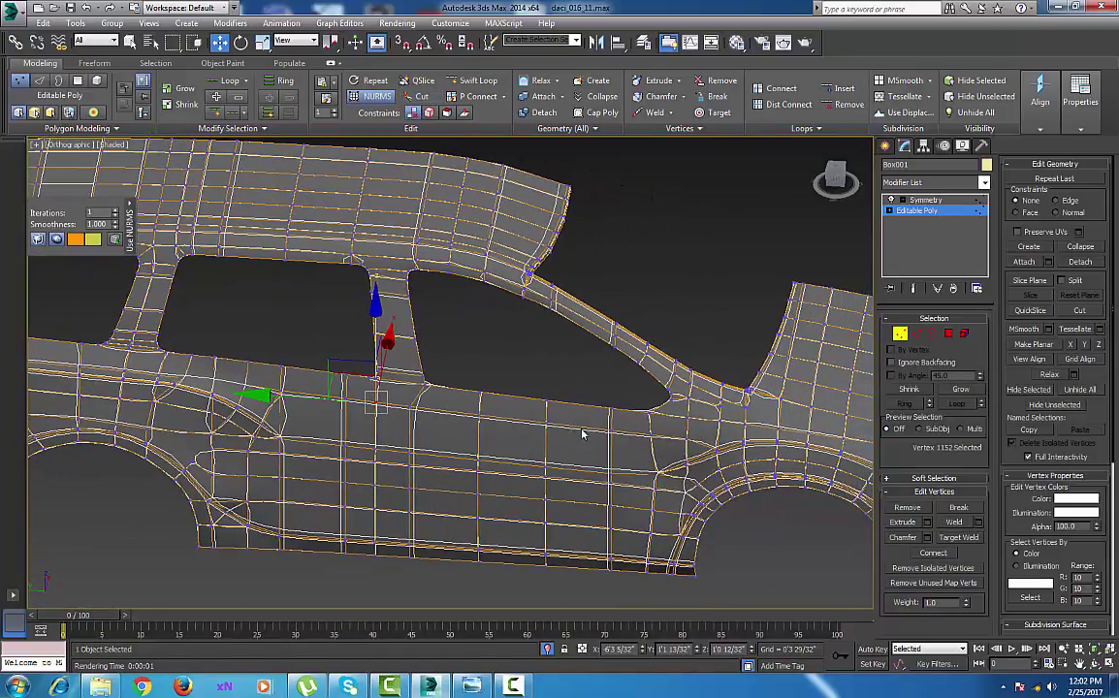
{"action": "scroll", "coordinate": [549, 420], "scroll_direction": "up", "scroll_amount": 3}
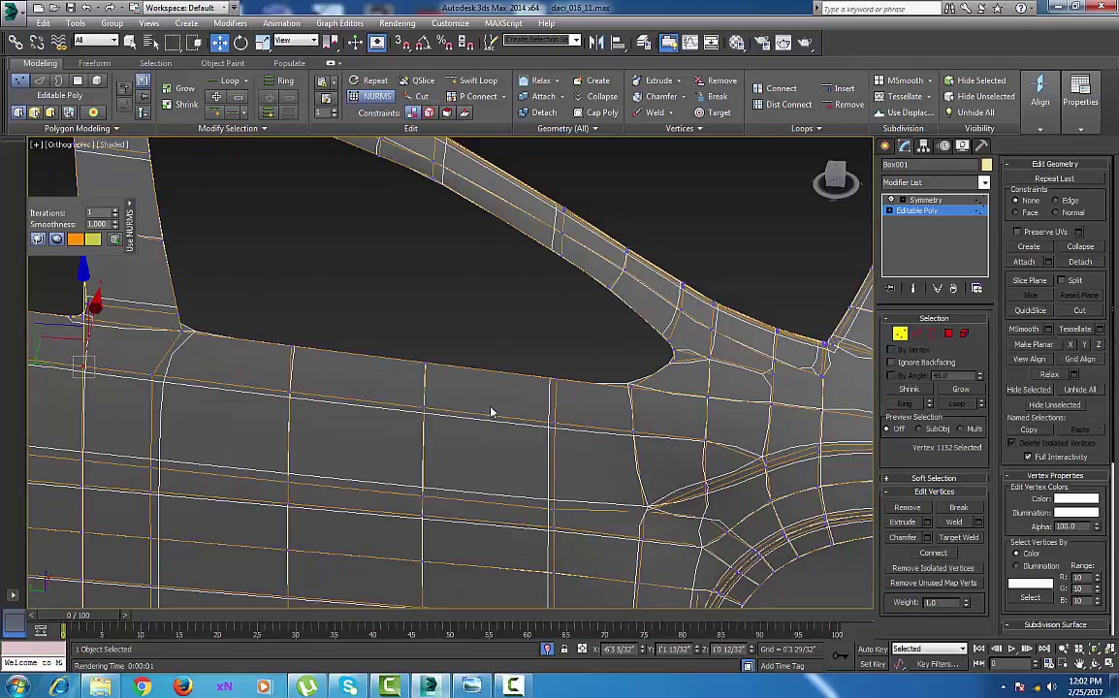
{"action": "right_click", "coordinate": [474, 389]}
{"action": "left_click", "coordinate": [455, 262]}
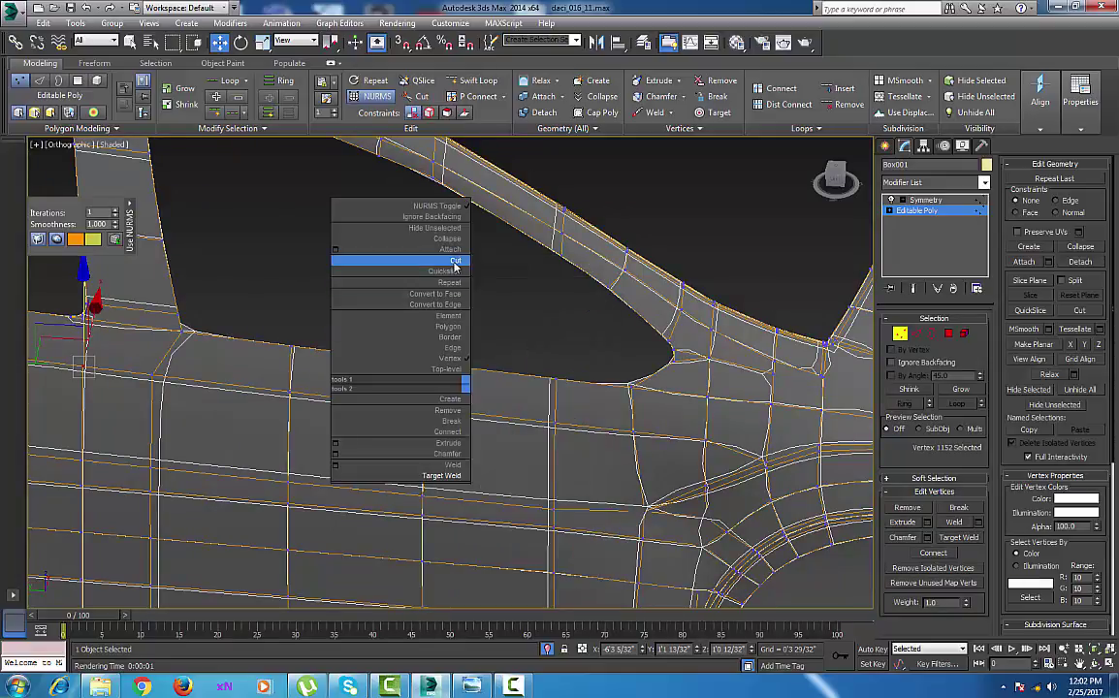
{"action": "middle_click_drag", "start_coordinate": [326, 385], "coordinate": [368, 403]}
{"action": "left_click", "coordinate": [374, 97]}
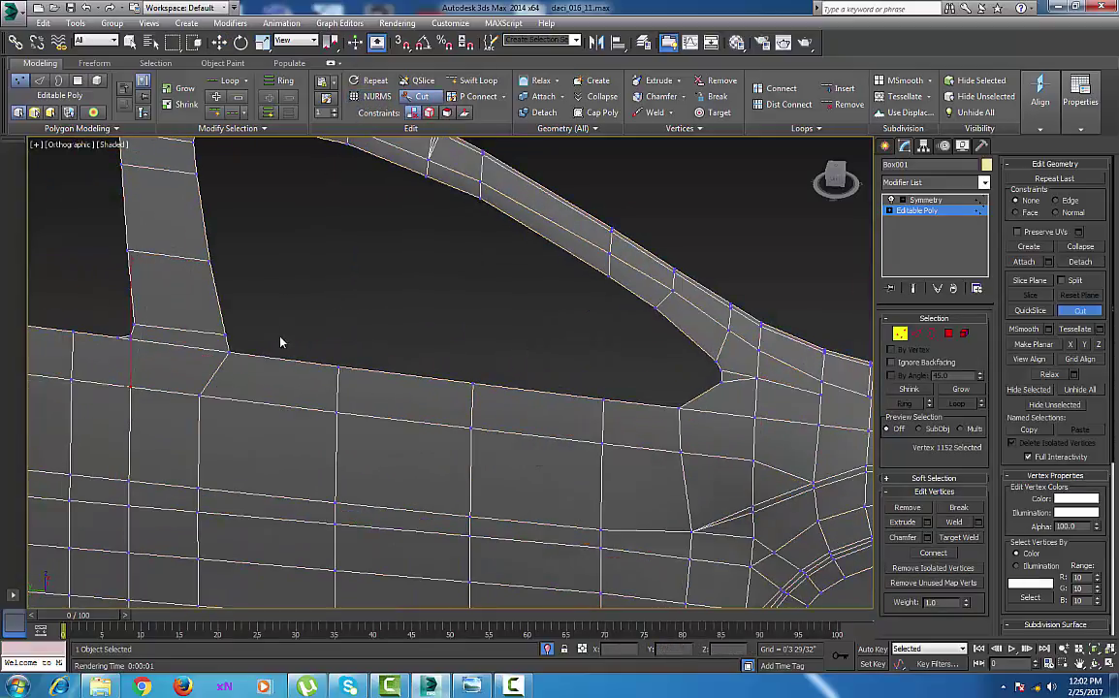
{"action": "middle_click_drag", "start_coordinate": [283, 353], "coordinate": [479, 430]}
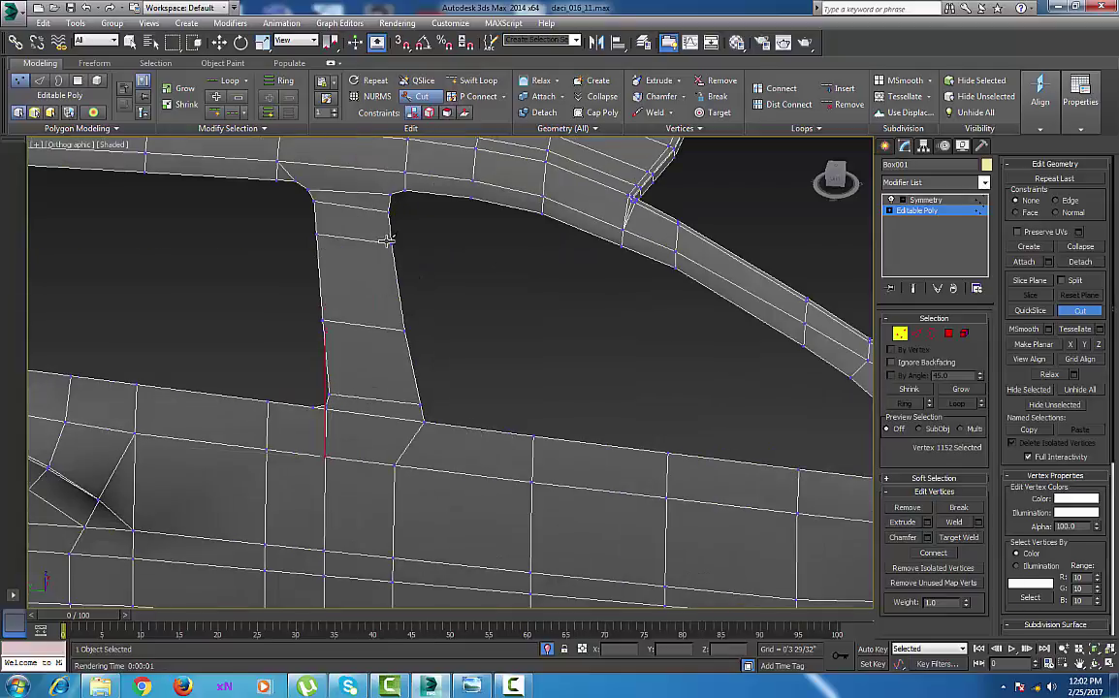
{"action": "scroll", "coordinate": [387, 239], "scroll_direction": "up", "scroll_amount": 3}
{"action": "left_click", "coordinate": [389, 185]}
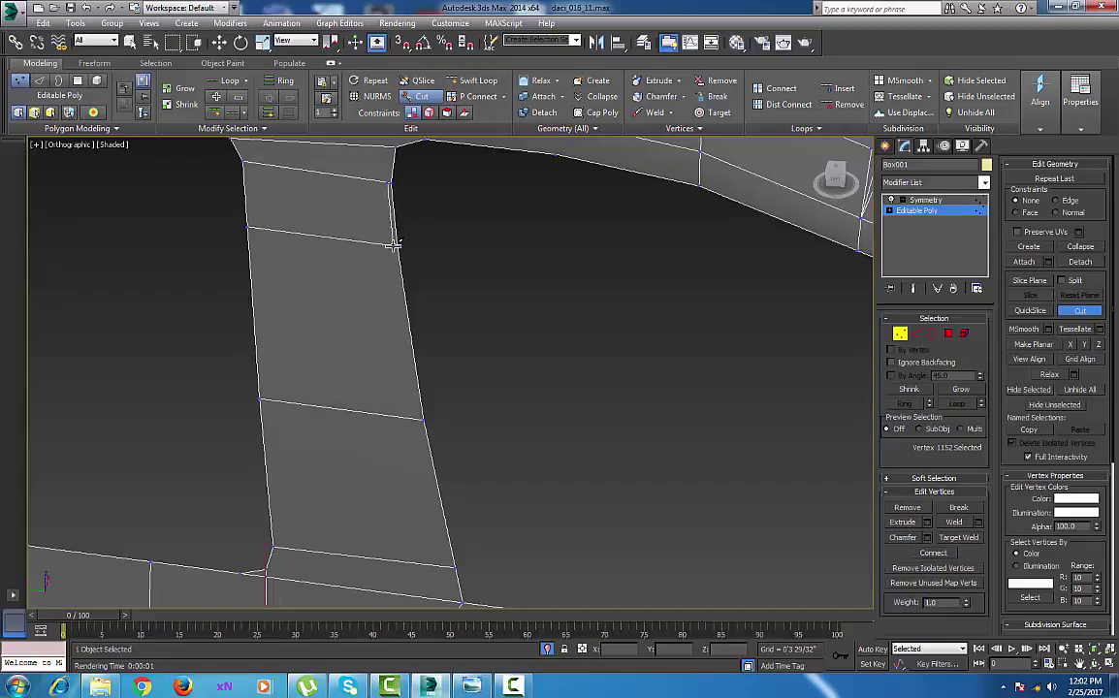
{"action": "left_click", "coordinate": [393, 245]}
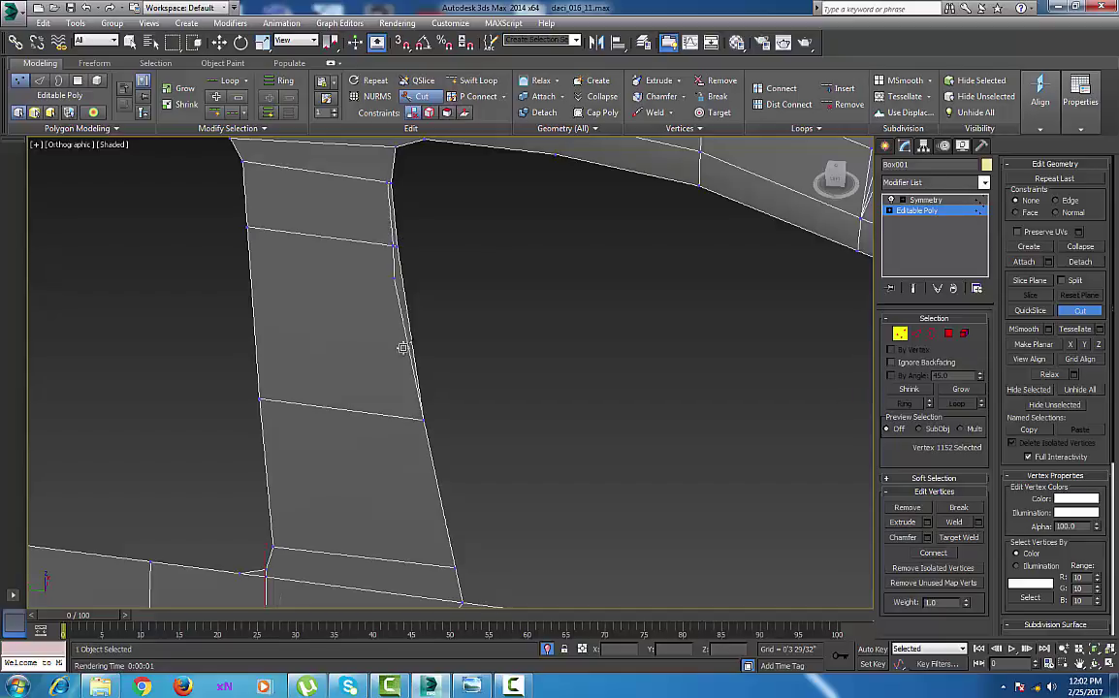
{"action": "left_click", "coordinate": [417, 418]}
{"action": "middle_click_drag", "start_coordinate": [432, 444], "coordinate": [368, 161]}
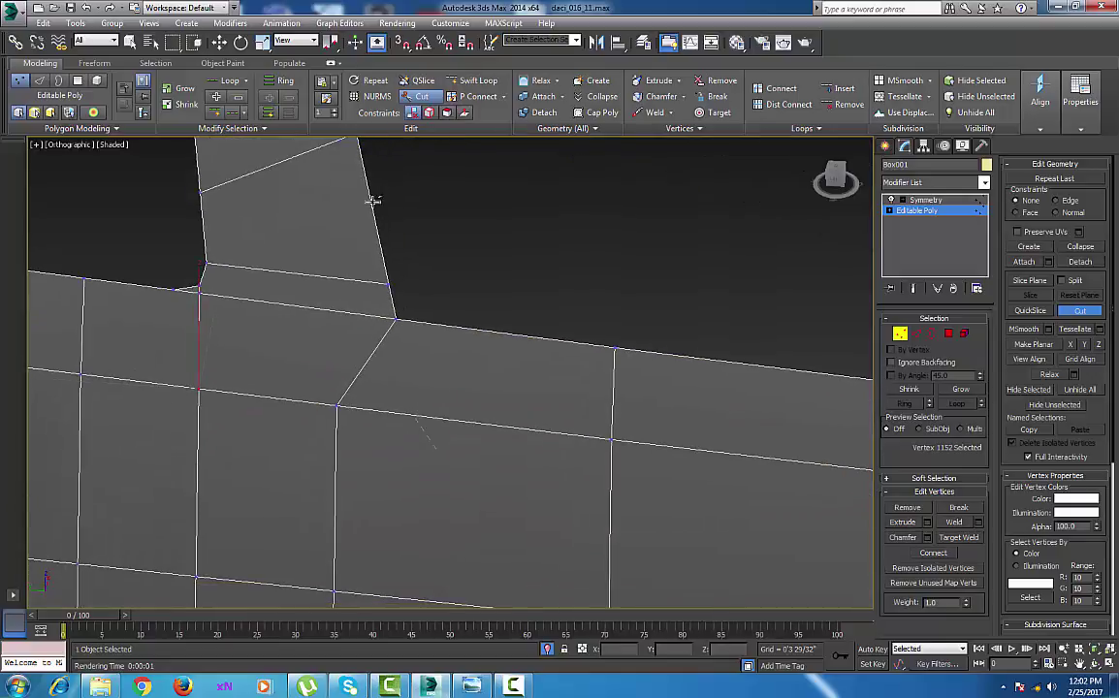
{"action": "left_click", "coordinate": [391, 318]}
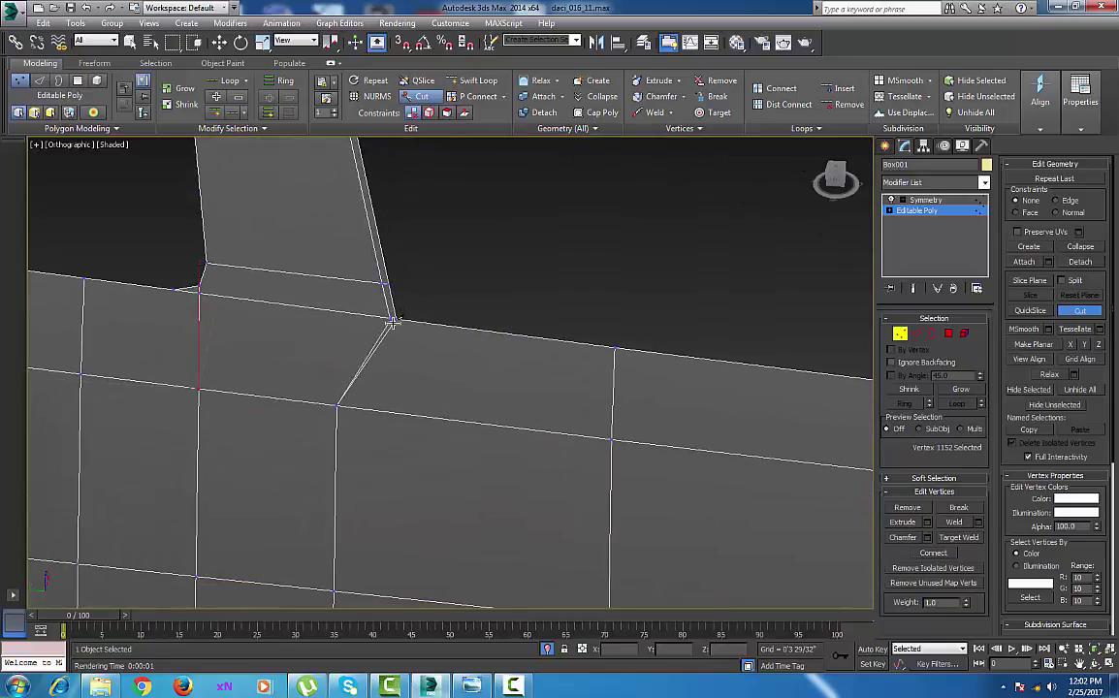
Continue the supporting cut just below the front side window's bottom edge to the window's front end.
{"action": "left_click", "coordinate": [615, 353]}
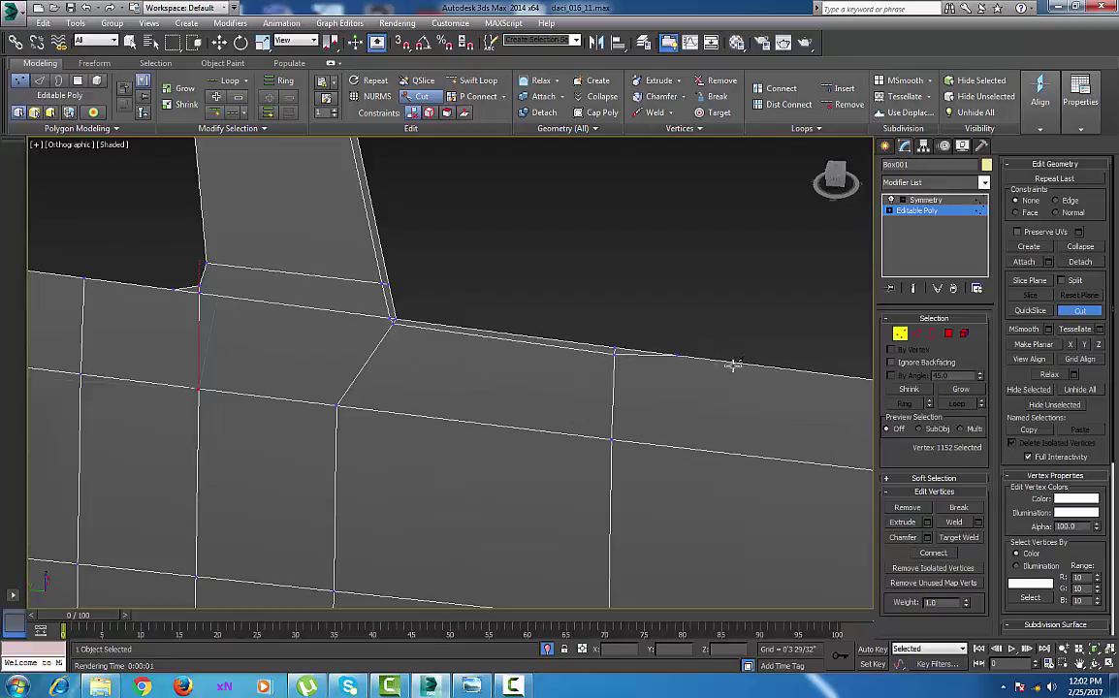
{"action": "middle_click_drag", "start_coordinate": [611, 362], "coordinate": [66, 293]}
{"action": "left_click", "coordinate": [343, 322]}
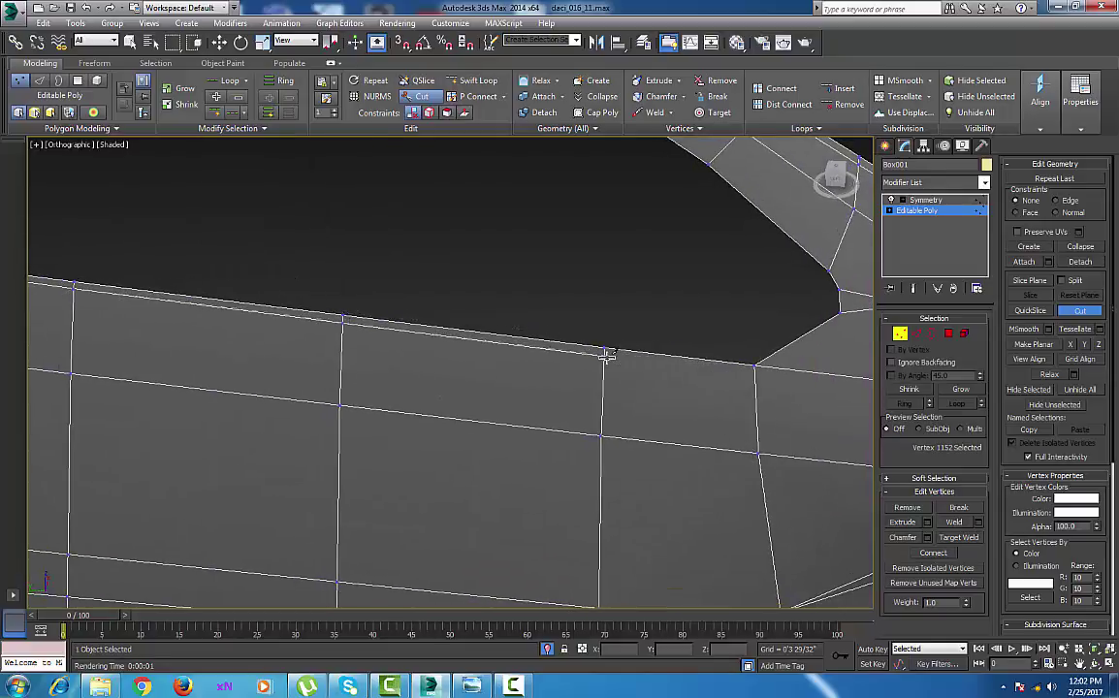
{"action": "left_click", "coordinate": [606, 356]}
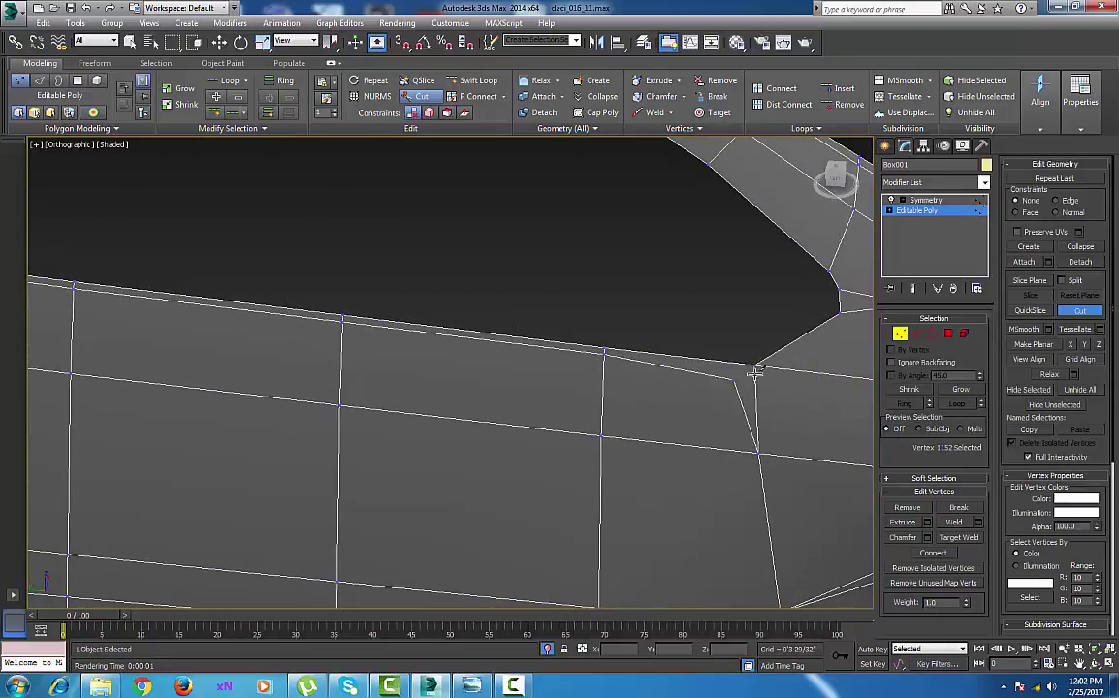
{"action": "middle_click_drag", "start_coordinate": [758, 367], "coordinate": [529, 419]}
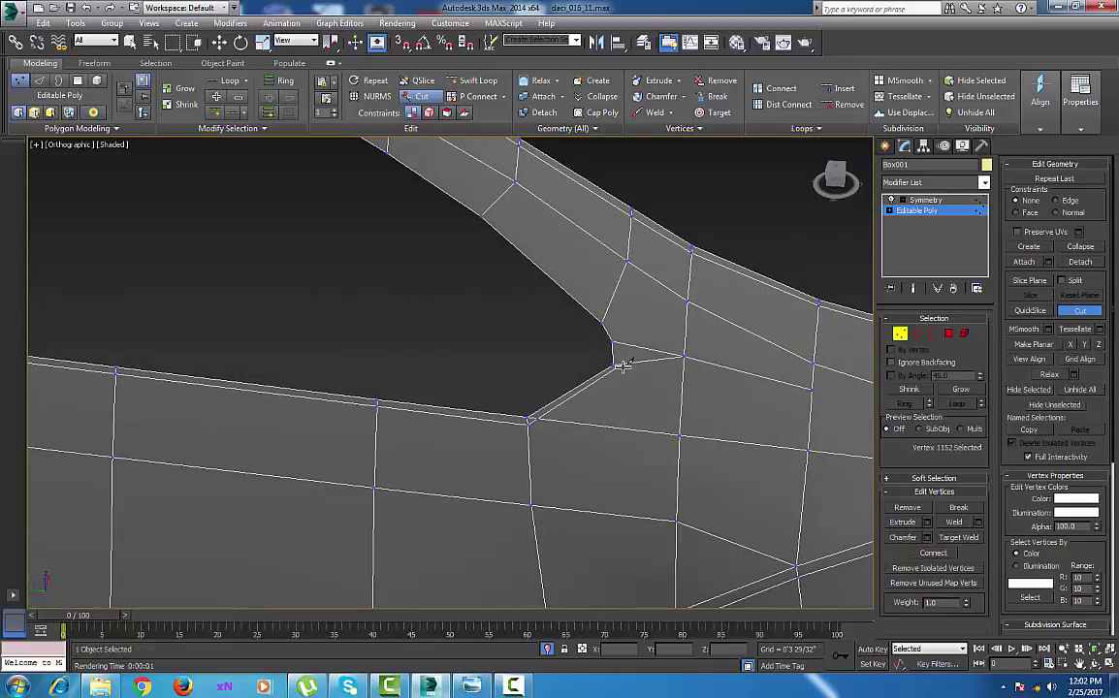
Continue the supporting cut around the front side window's front corner and up along the lower edge of the windshield pillar.
{"action": "left_click", "coordinate": [619, 343]}
{"action": "left_click", "coordinate": [605, 318]}
{"action": "middle_click_drag", "start_coordinate": [419, 210], "coordinate": [649, 491]}
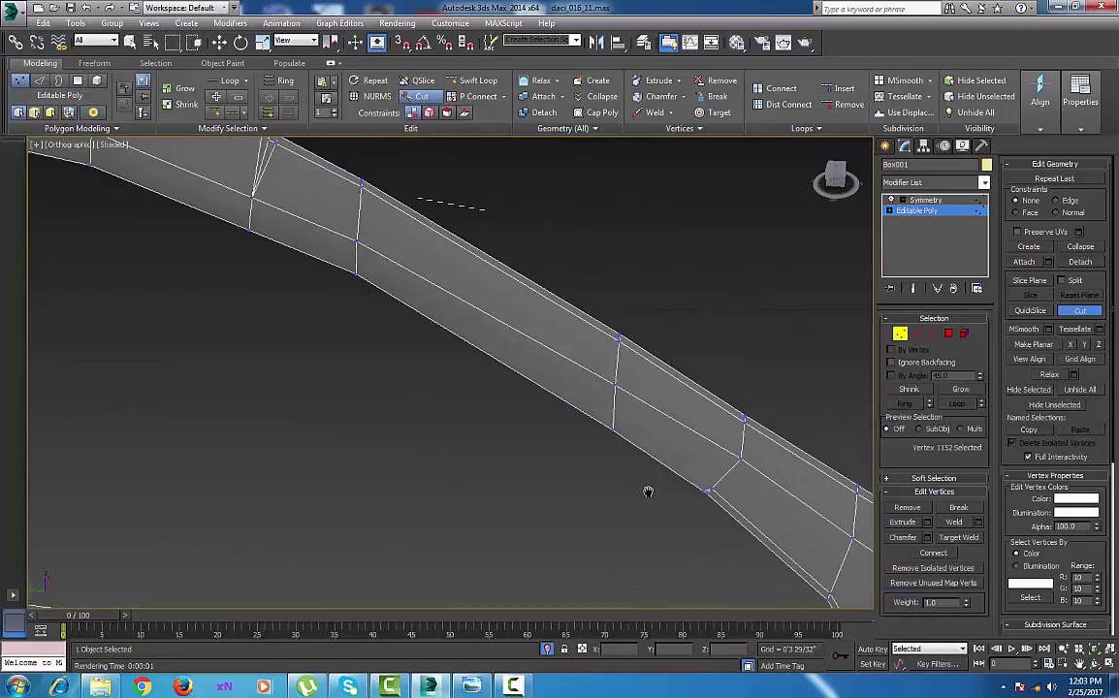
{"action": "left_click", "coordinate": [619, 425]}
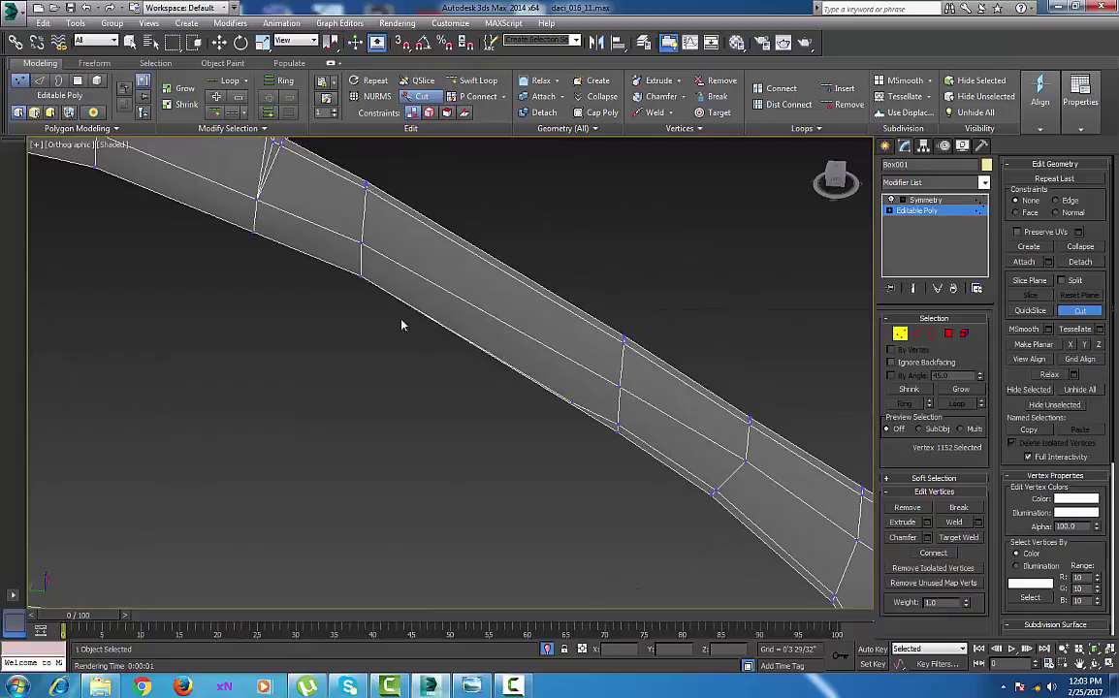
{"action": "left_click", "coordinate": [361, 269]}
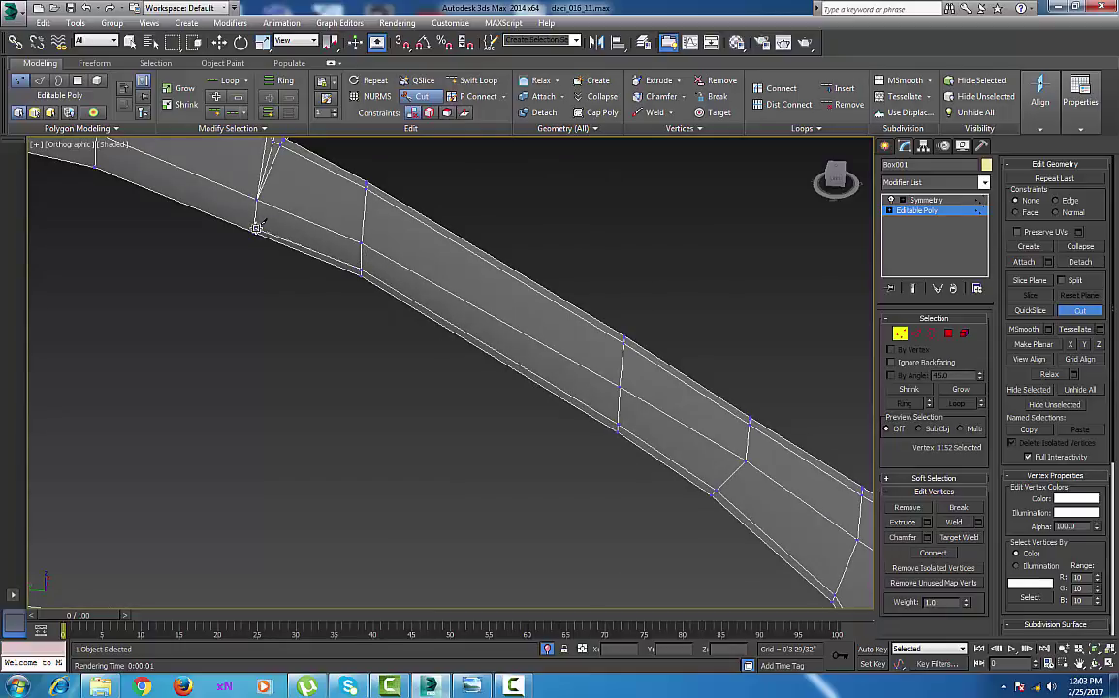
{"action": "left_click", "coordinate": [255, 228]}
Close the supporting loop along the front side window's roof edge to the middle pillar, and select the roof edge's three middle vertices.
{"action": "middle_click_drag", "start_coordinate": [169, 227], "coordinate": [626, 501]}
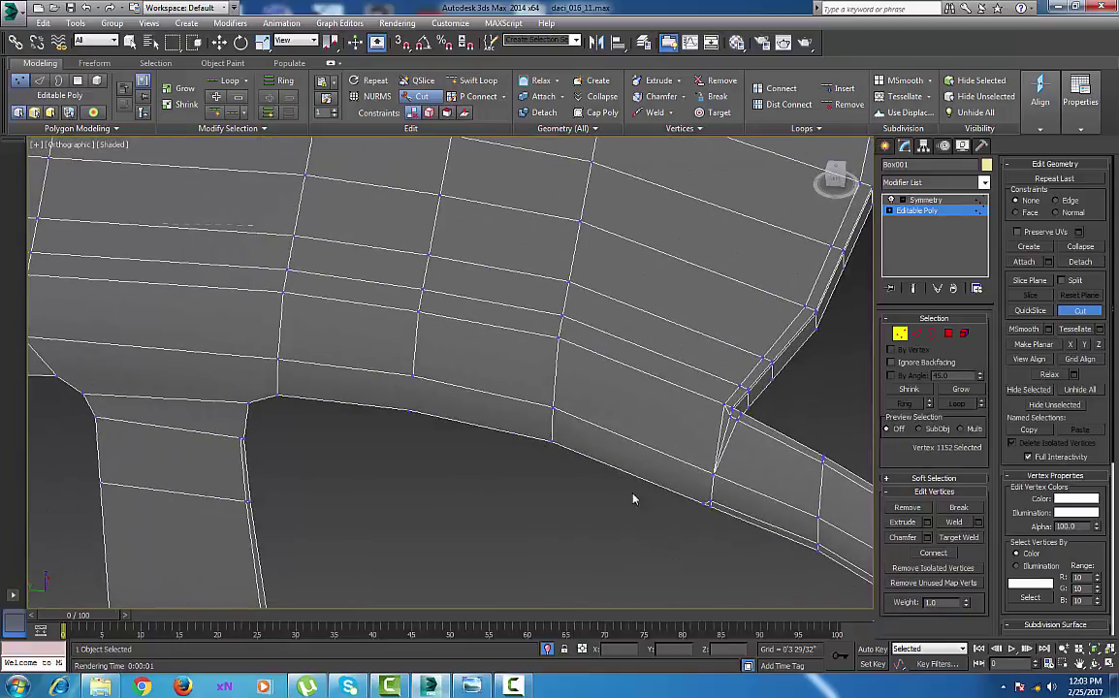
{"action": "left_click", "coordinate": [554, 434]}
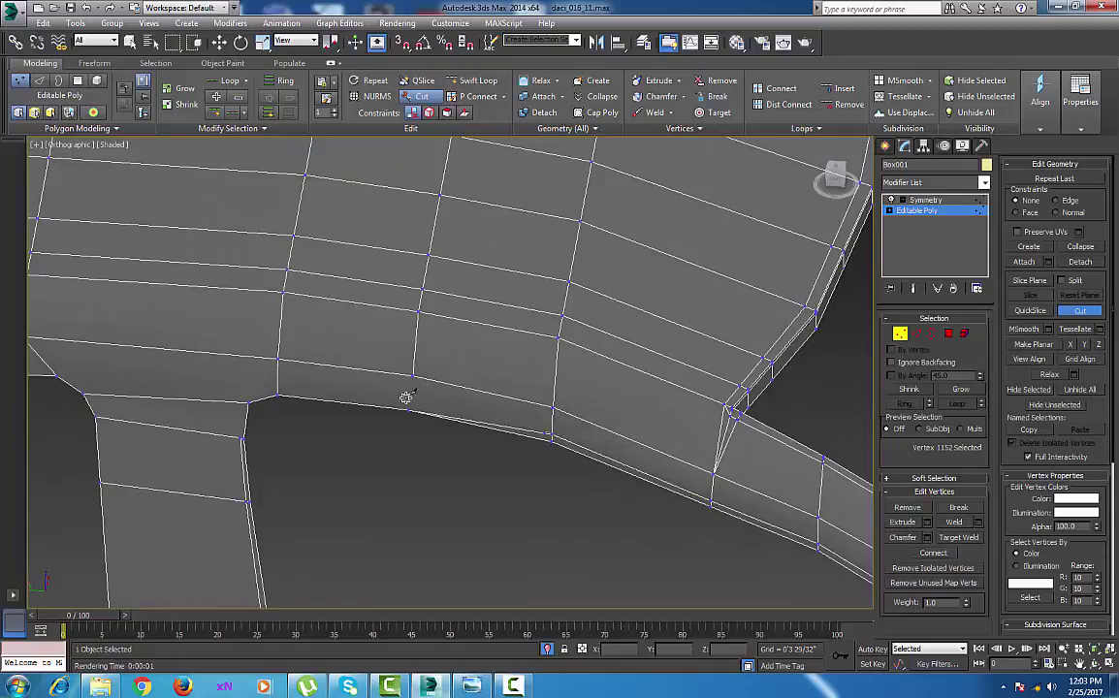
{"action": "left_click", "coordinate": [410, 402]}
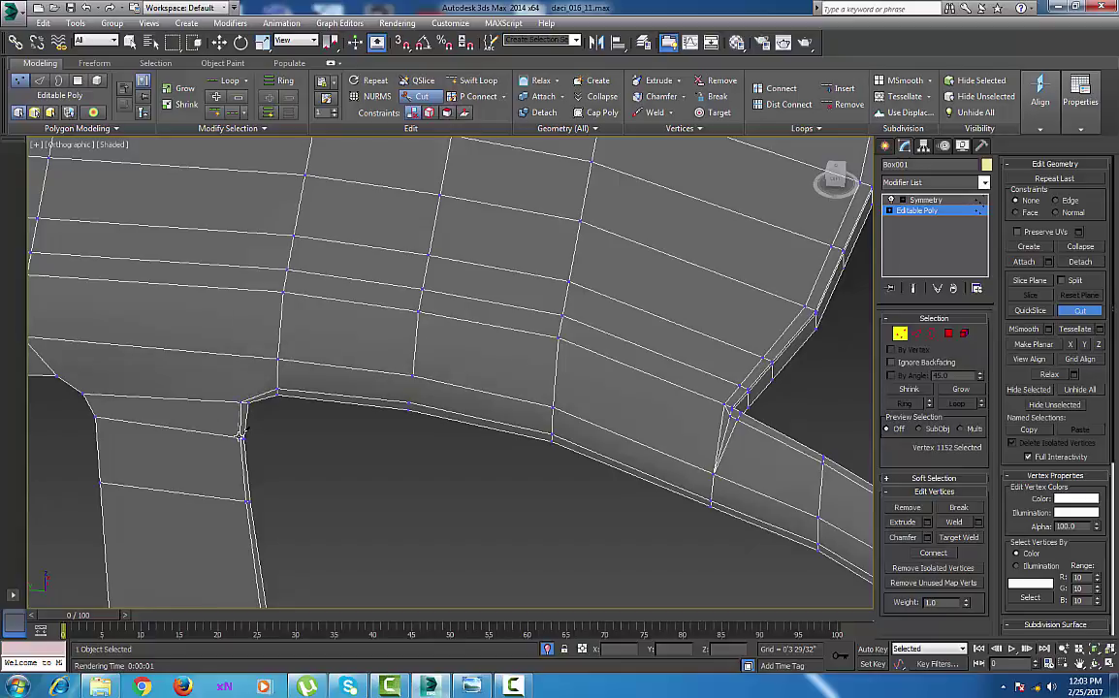
{"action": "key", "text": "w"}
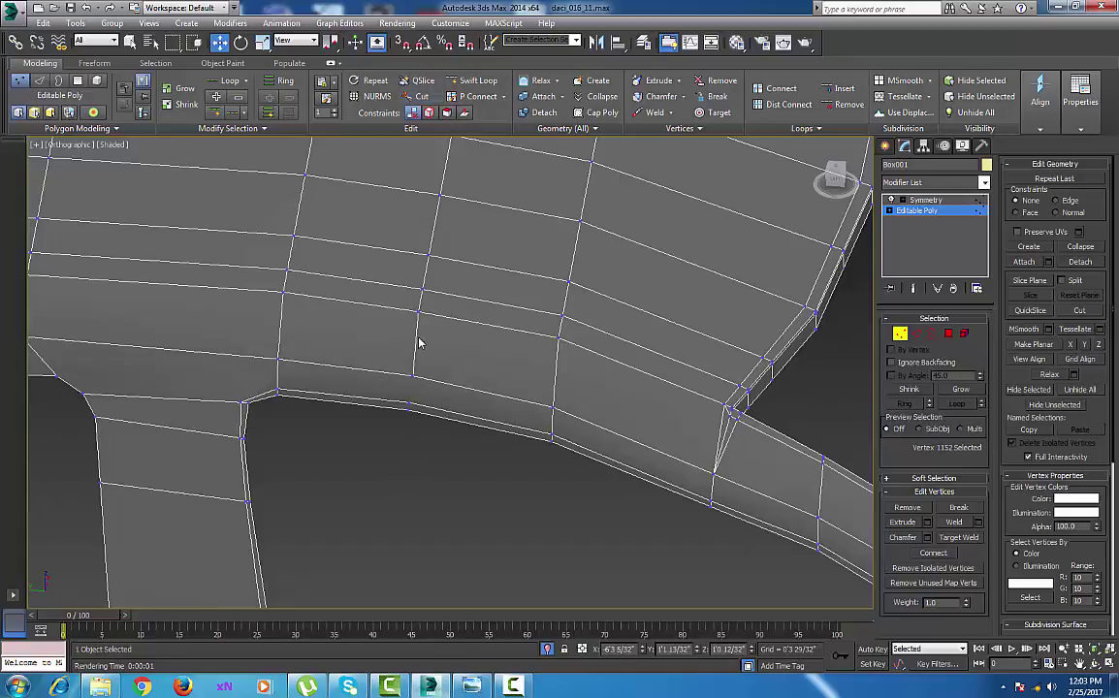
{"action": "left_click_drag", "start_coordinate": [420, 340], "coordinate": [405, 476]}
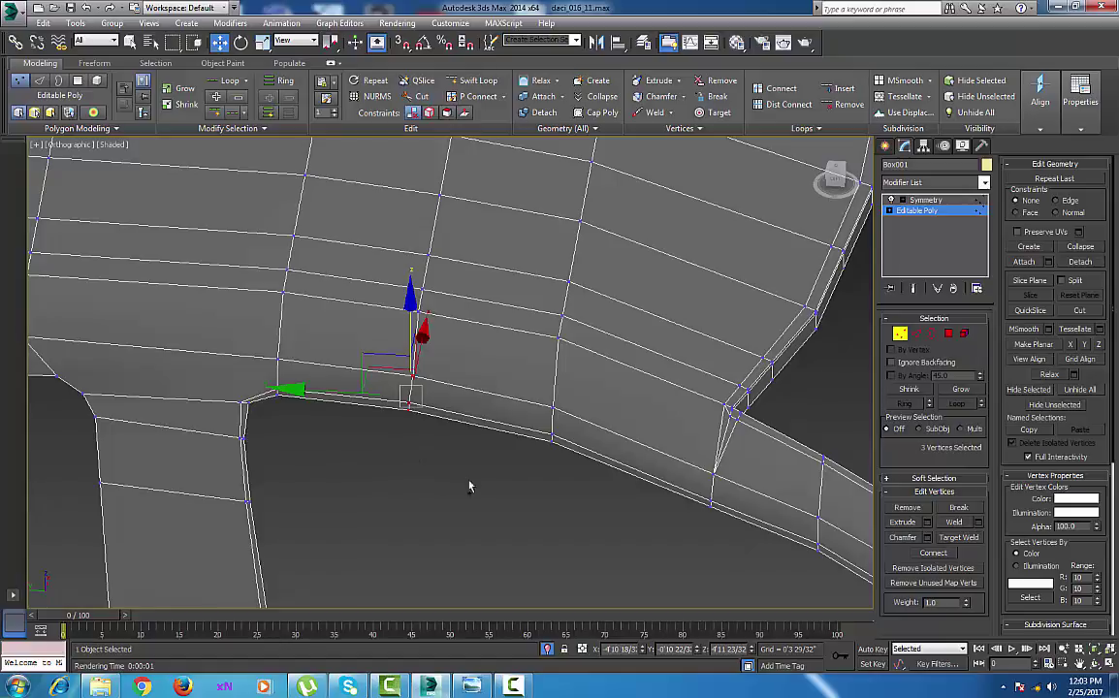
Cut a supporting edge just below the middle side window's bottom edge, from the last vertical edge toward its front lower corner.
{"action": "middle_click_drag", "start_coordinate": [470, 483], "coordinate": [380, 415]}
{"action": "scroll", "coordinate": [399, 414], "scroll_direction": "down", "scroll_amount": 4}
{"action": "scroll", "coordinate": [392, 412], "scroll_direction": "down", "scroll_amount": 2}
{"action": "middle_click_drag", "start_coordinate": [393, 413], "coordinate": [734, 413]}
{"action": "scroll", "coordinate": [551, 414], "scroll_direction": "down", "scroll_amount": 2}
{"action": "middle_click_drag", "start_coordinate": [577, 428], "coordinate": [569, 426]}
{"action": "scroll", "coordinate": [569, 427], "scroll_direction": "up", "scroll_amount": 9}
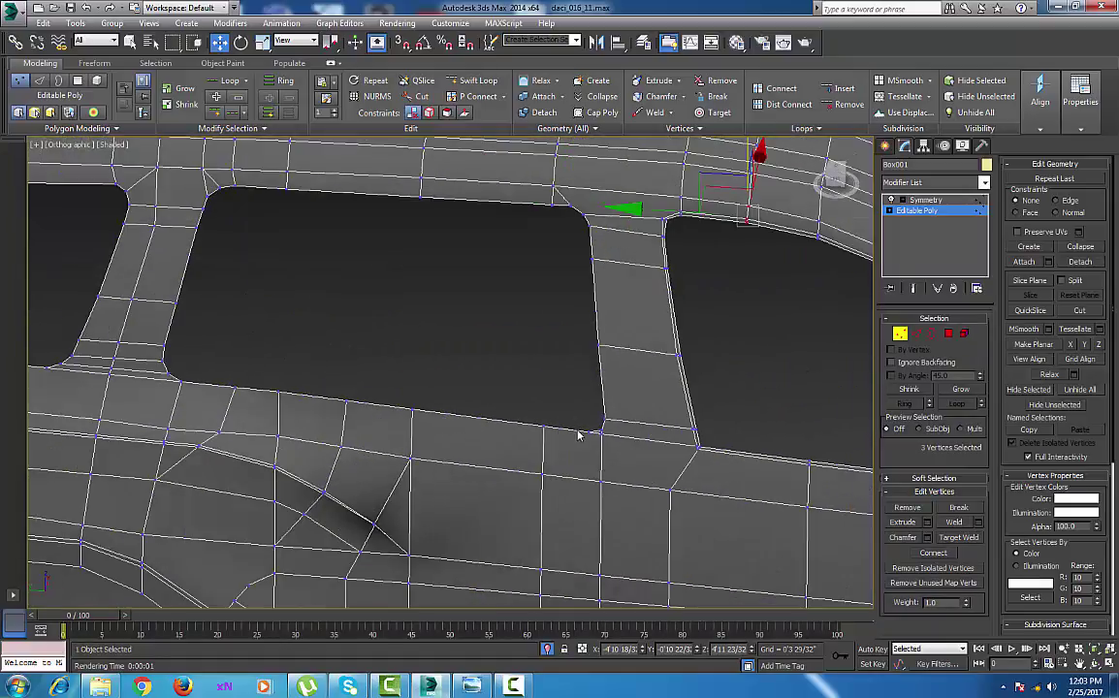
{"action": "scroll", "coordinate": [572, 437], "scroll_direction": "up", "scroll_amount": 4}
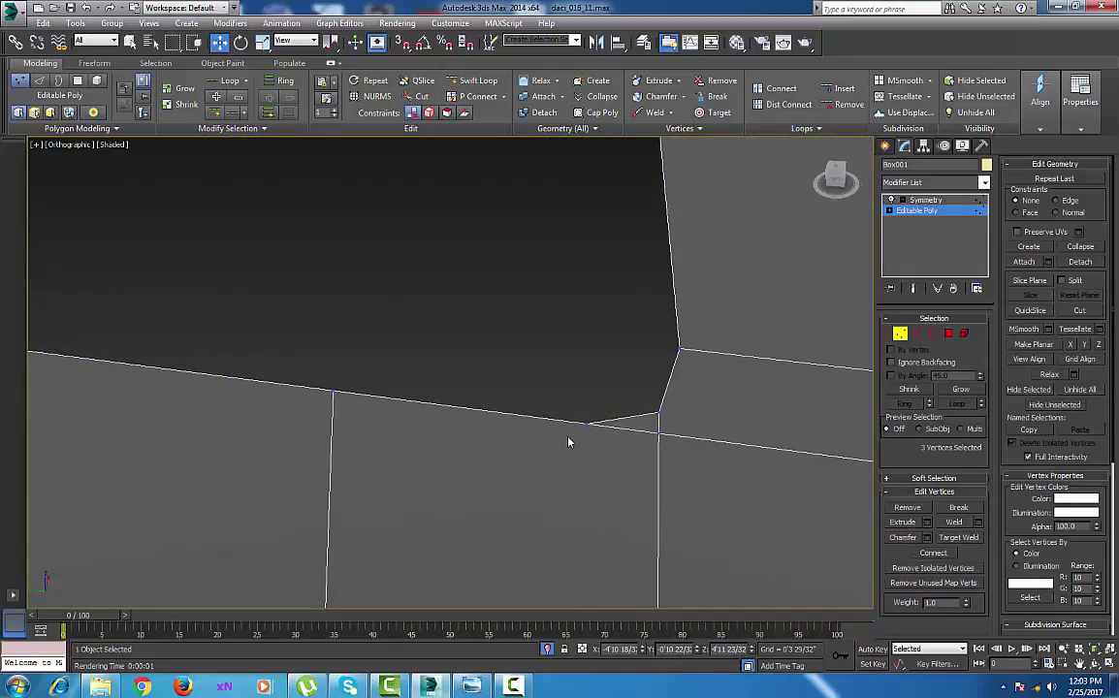
{"action": "right_click", "coordinate": [570, 436]}
{"action": "left_click", "coordinate": [485, 300]}
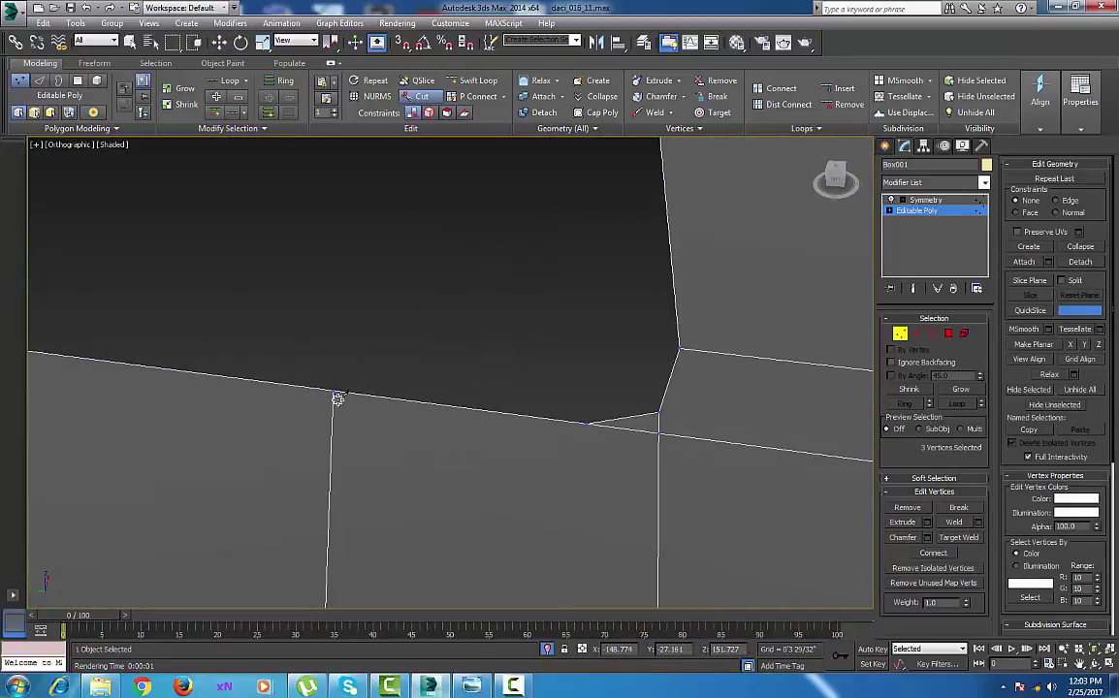
{"action": "left_click", "coordinate": [333, 397]}
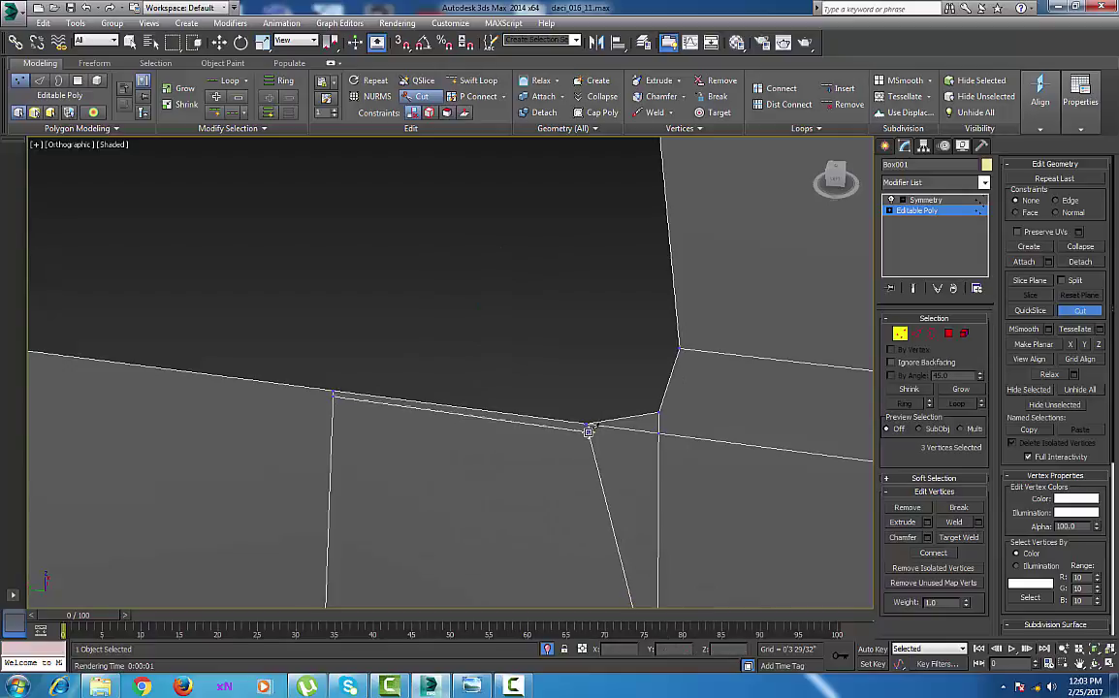
{"action": "left_click", "coordinate": [589, 432]}
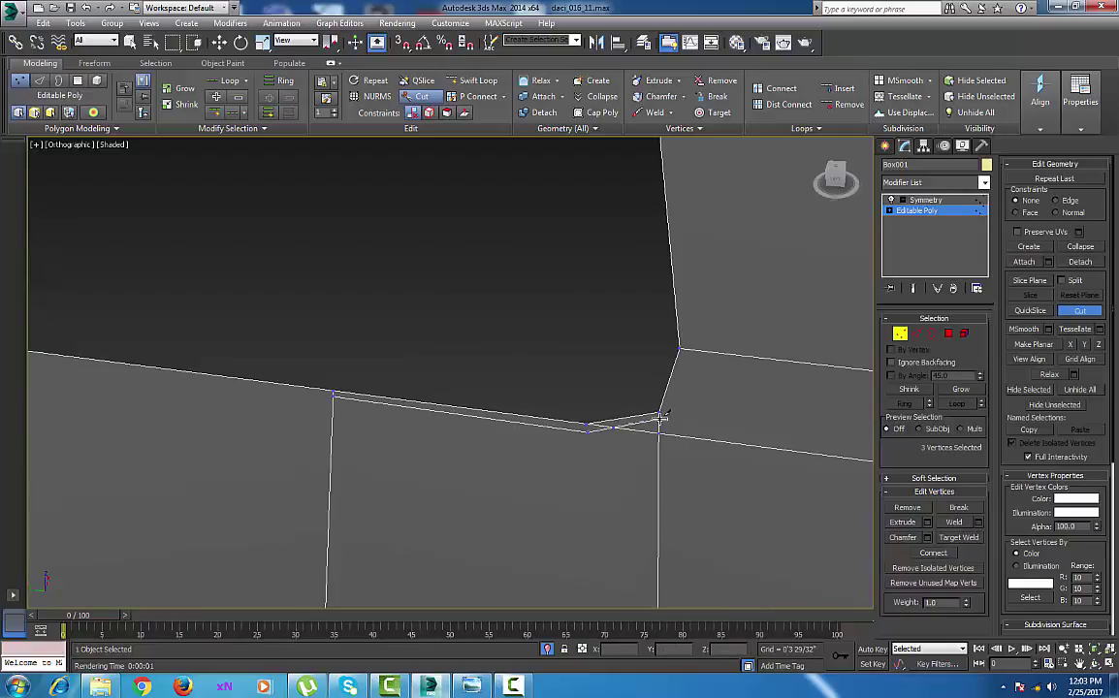
Continue the supporting cut around the middle side window's front lower corner and up along the middle pillar.
{"action": "left_click", "coordinate": [683, 351]}
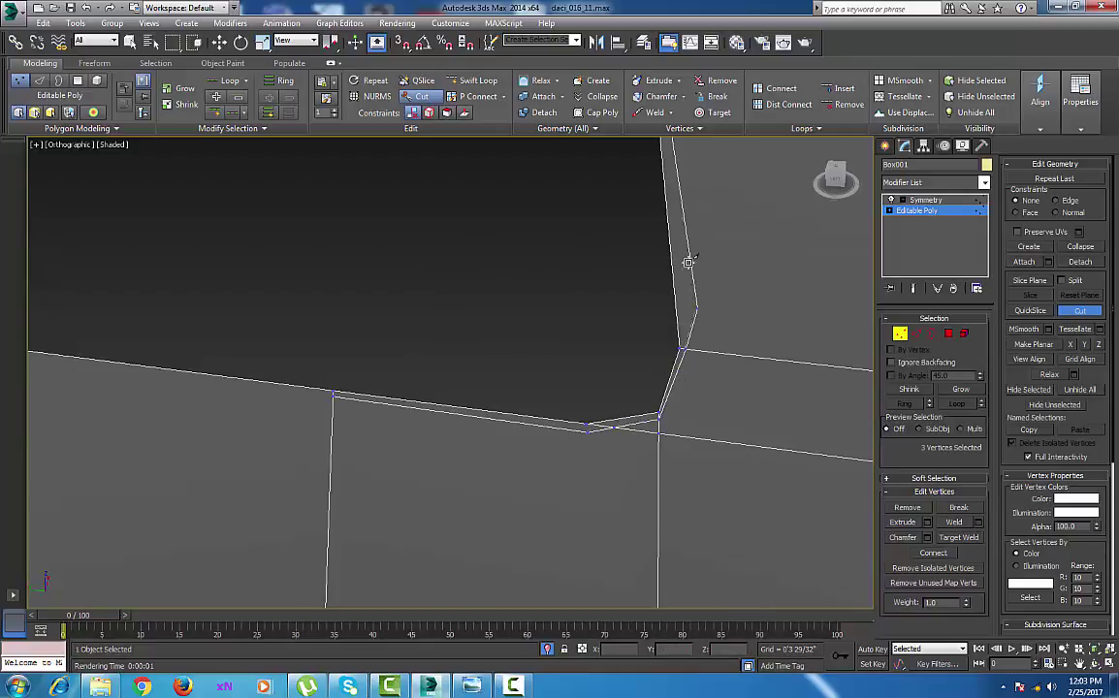
{"action": "left_click", "coordinate": [687, 263]}
{"action": "middle_click_drag", "start_coordinate": [685, 282], "coordinate": [681, 498]}
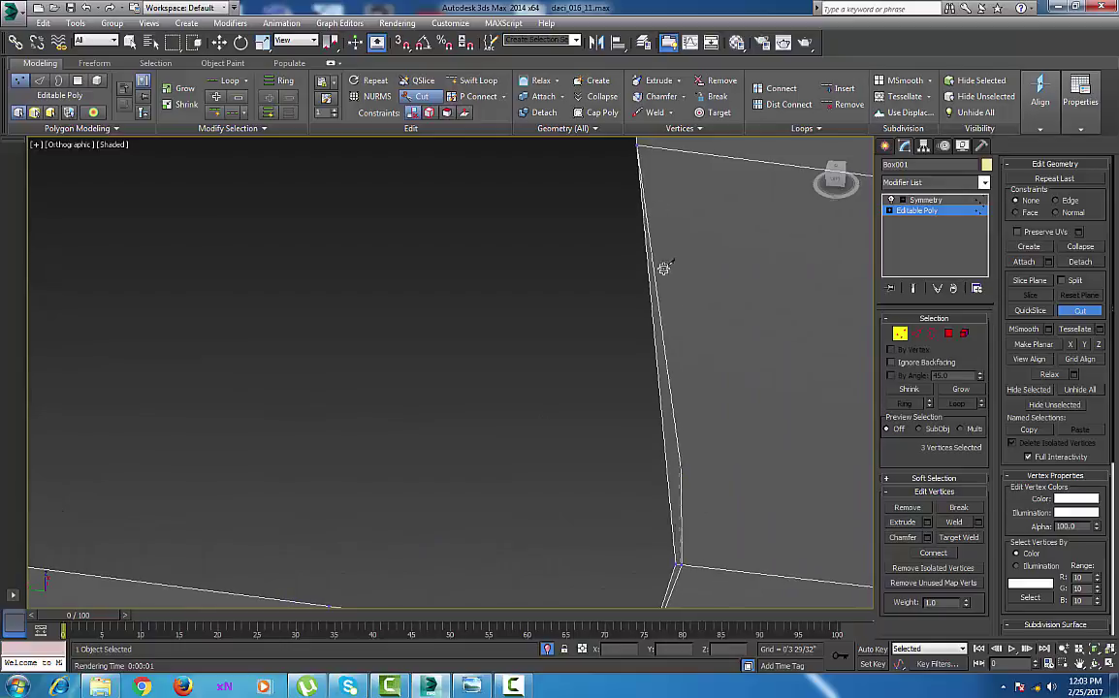
{"action": "left_click", "coordinate": [647, 147]}
{"action": "middle_click_drag", "start_coordinate": [644, 453], "coordinate": [648, 506]}
{"action": "scroll", "coordinate": [648, 439], "scroll_direction": "down", "scroll_amount": 3}
{"action": "middle_click_drag", "start_coordinate": [621, 318], "coordinate": [621, 506]}
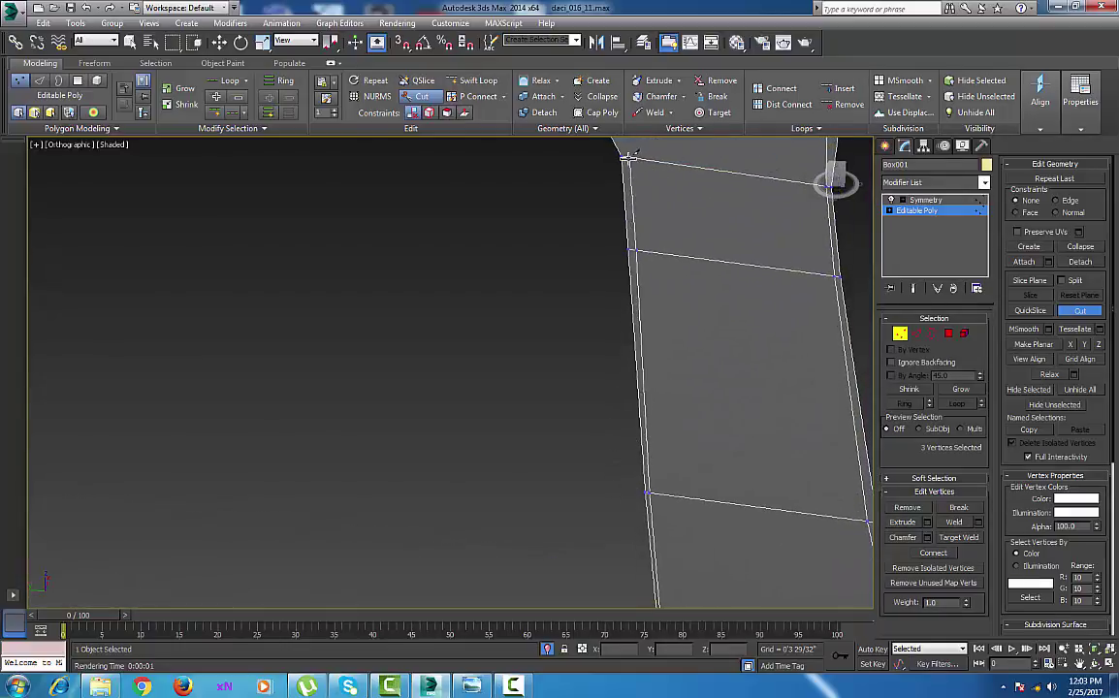
{"action": "left_click", "coordinate": [628, 157]}
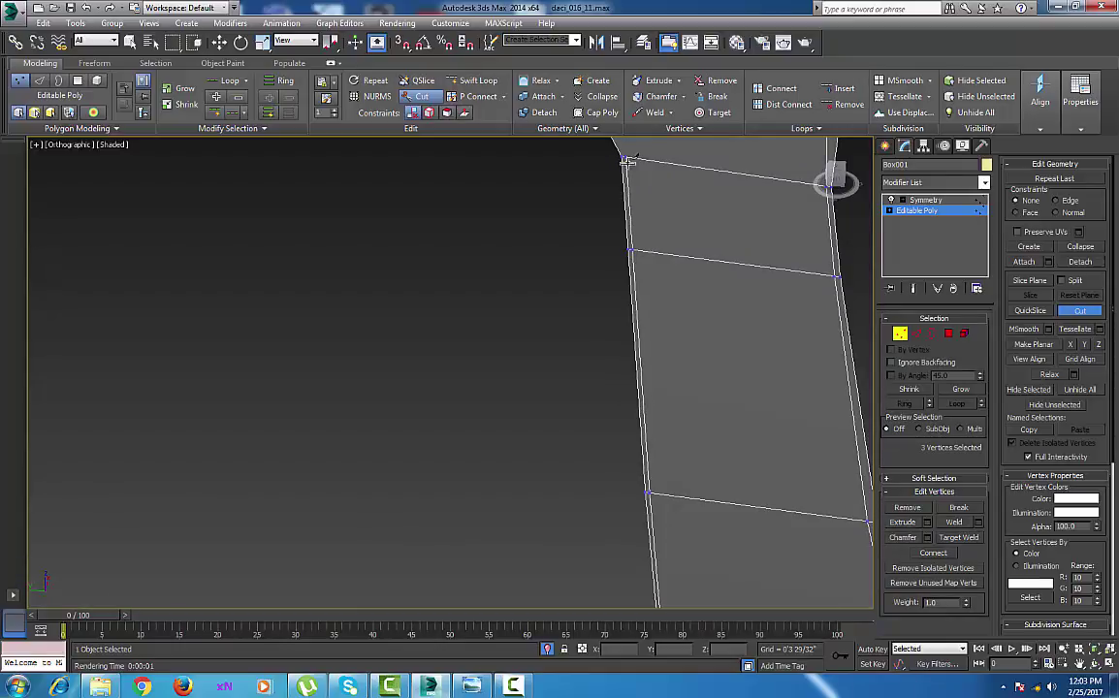
{"action": "middle_click_drag", "start_coordinate": [614, 287], "coordinate": [625, 429]}
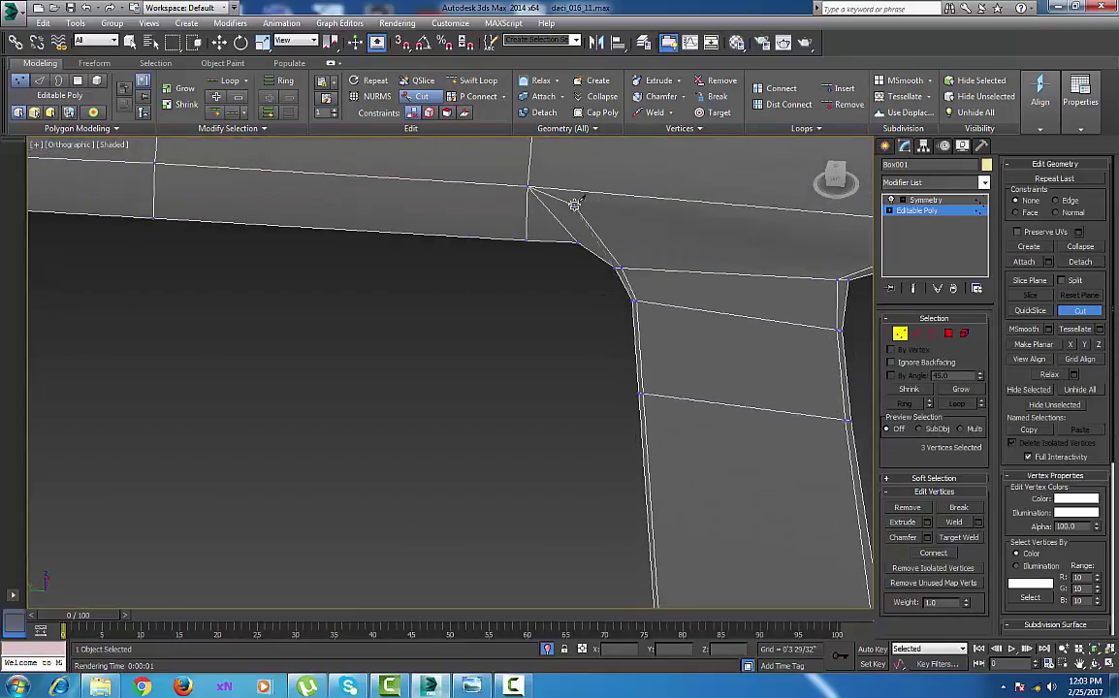
Carry the supporting cut around the middle side window's front upper corner and rearward along the roof edge.
{"action": "left_click", "coordinate": [620, 265]}
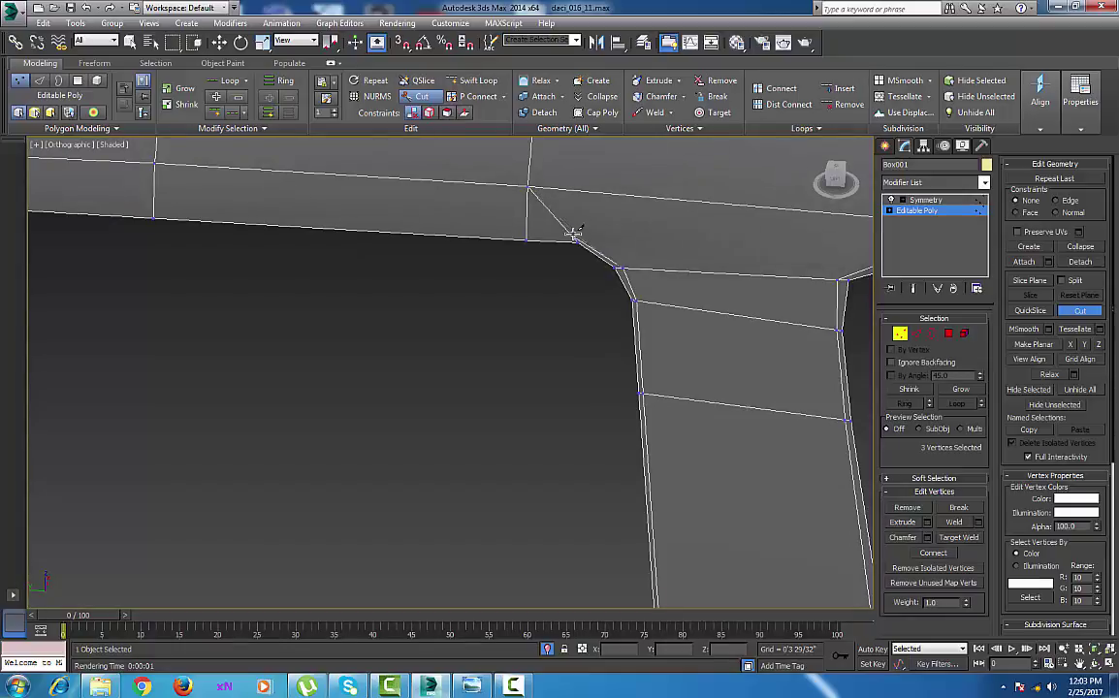
{"action": "left_click", "coordinate": [573, 233]}
{"action": "left_click", "coordinate": [527, 233]}
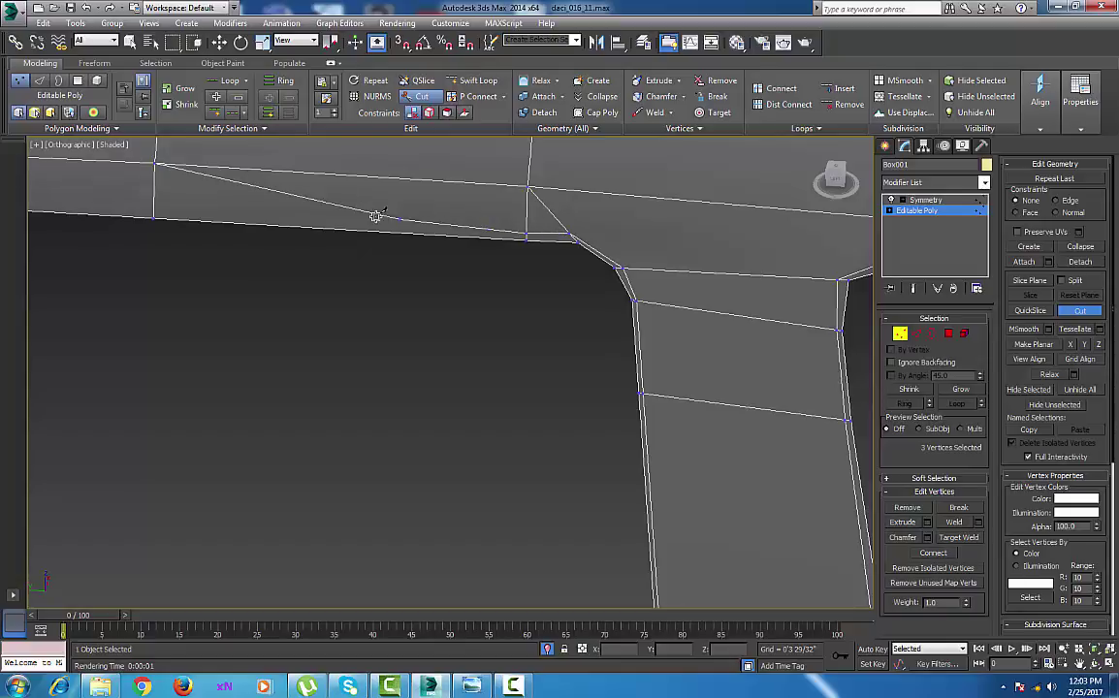
{"action": "middle_click_drag", "start_coordinate": [375, 218], "coordinate": [849, 233]}
{"action": "left_click", "coordinate": [623, 219]}
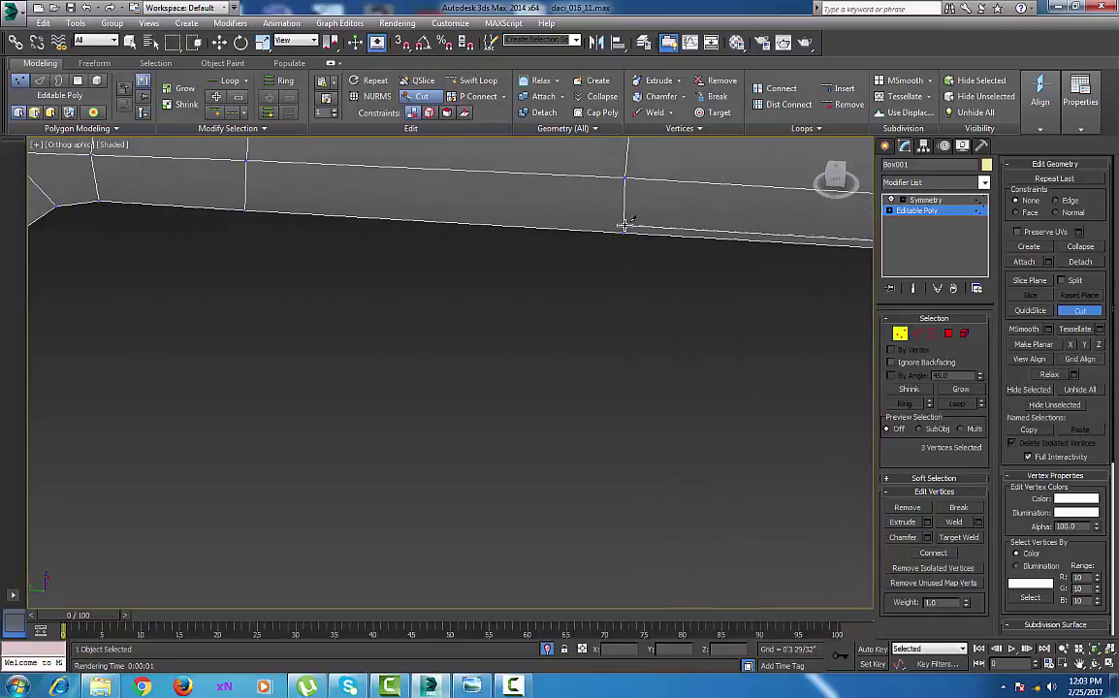
{"action": "left_click", "coordinate": [623, 227]}
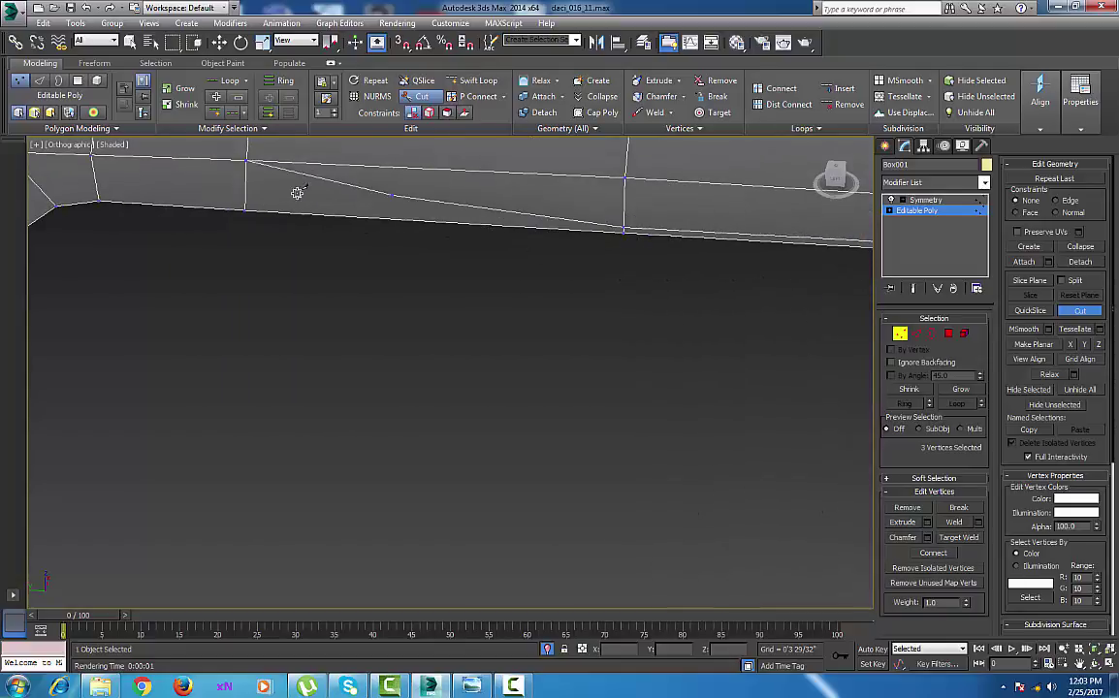
{"action": "left_click", "coordinate": [245, 206]}
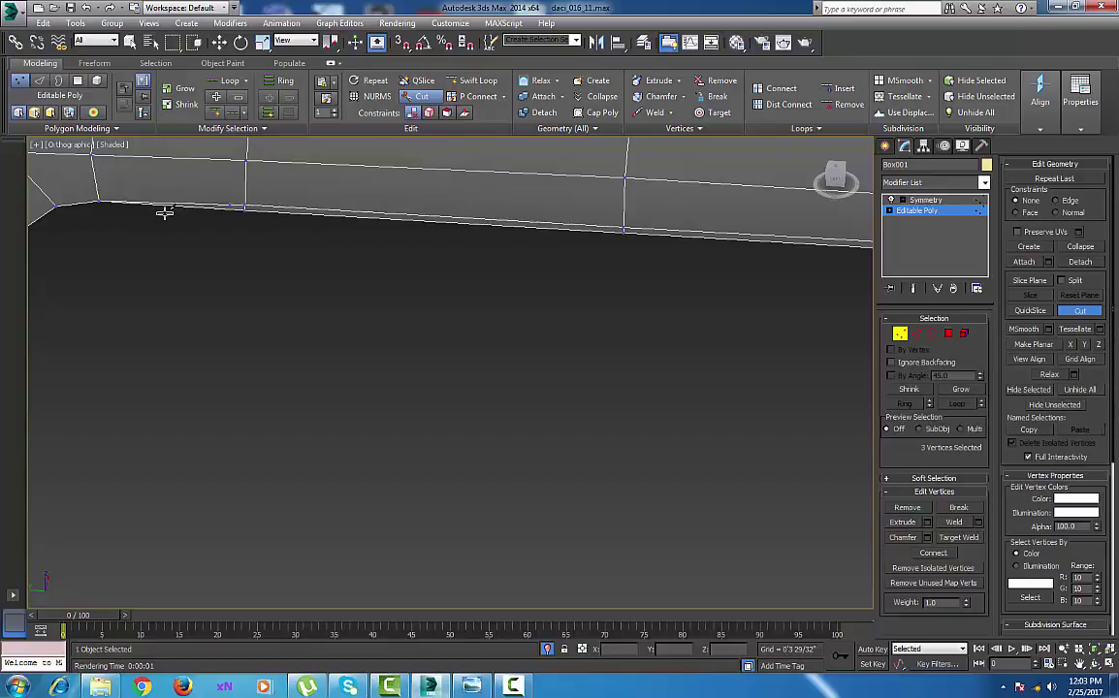
Continue the supporting cut around the middle side window's rear upper corner and down the pillar behind it.
{"action": "middle_click_drag", "start_coordinate": [165, 213], "coordinate": [542, 200]}
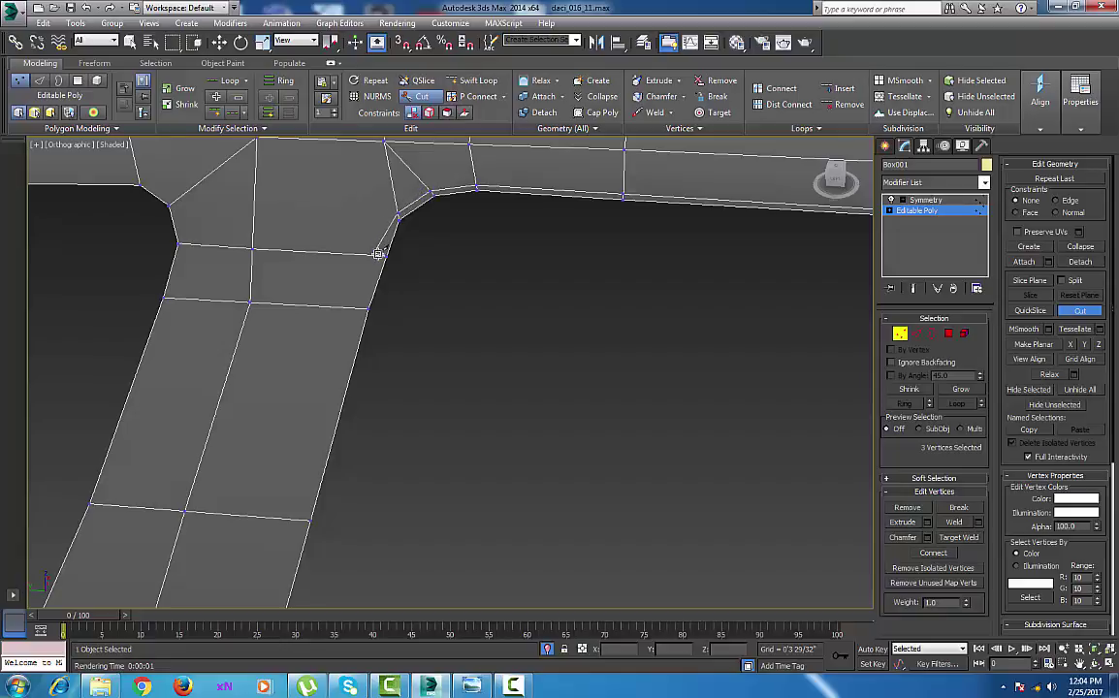
{"action": "middle_click_drag", "start_coordinate": [372, 281], "coordinate": [414, 112]}
{"action": "middle_click_drag", "start_coordinate": [394, 261], "coordinate": [393, 330]}
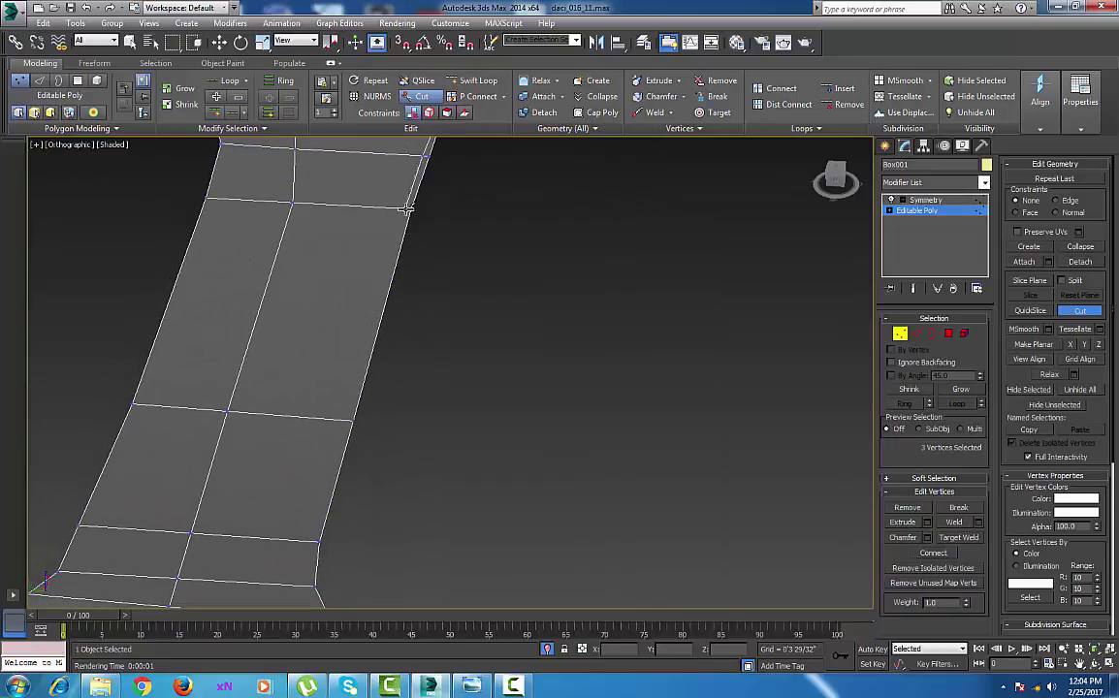
{"action": "left_click", "coordinate": [409, 209]}
{"action": "middle_click_drag", "start_coordinate": [379, 332], "coordinate": [394, 240]}
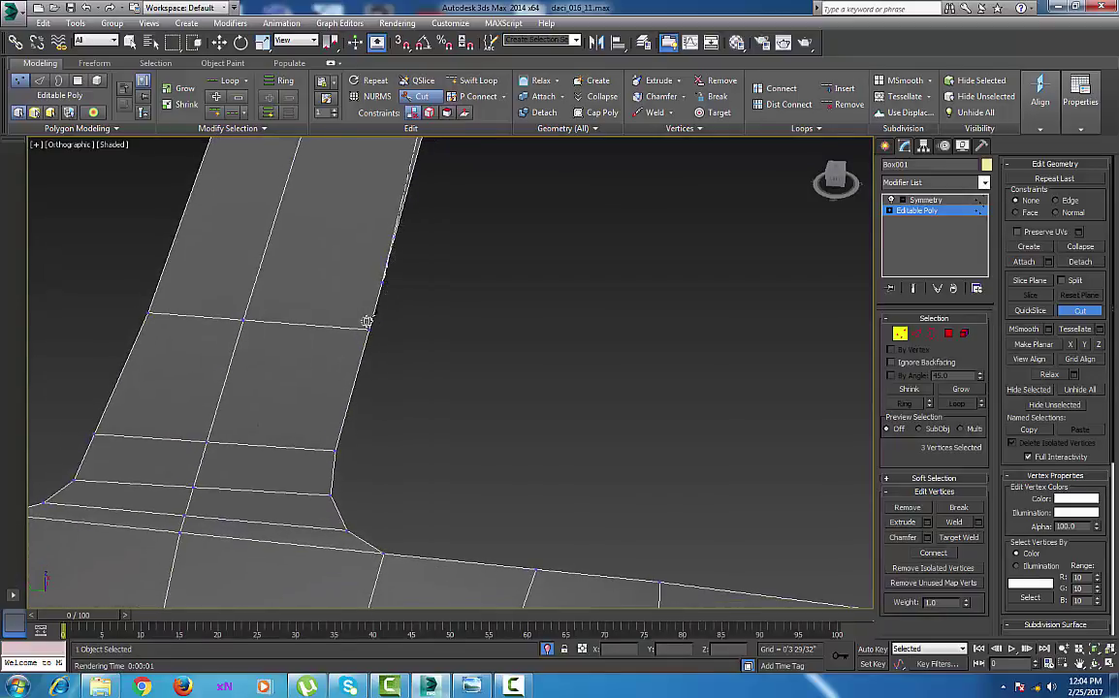
{"action": "left_click", "coordinate": [365, 330]}
{"action": "middle_click_drag", "start_coordinate": [348, 441], "coordinate": [381, 288]}
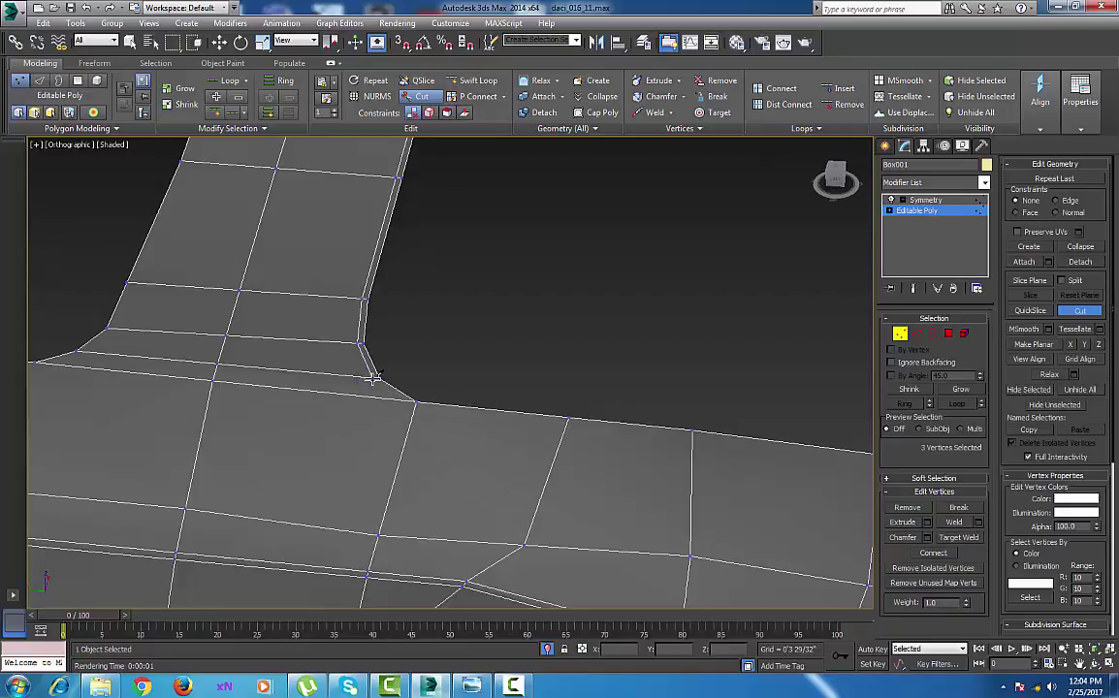
Cut around the middle side window's rear lower corner and along its bottom edge to close the supporting loop.
{"action": "left_click", "coordinate": [375, 379]}
{"action": "left_click", "coordinate": [412, 407]}
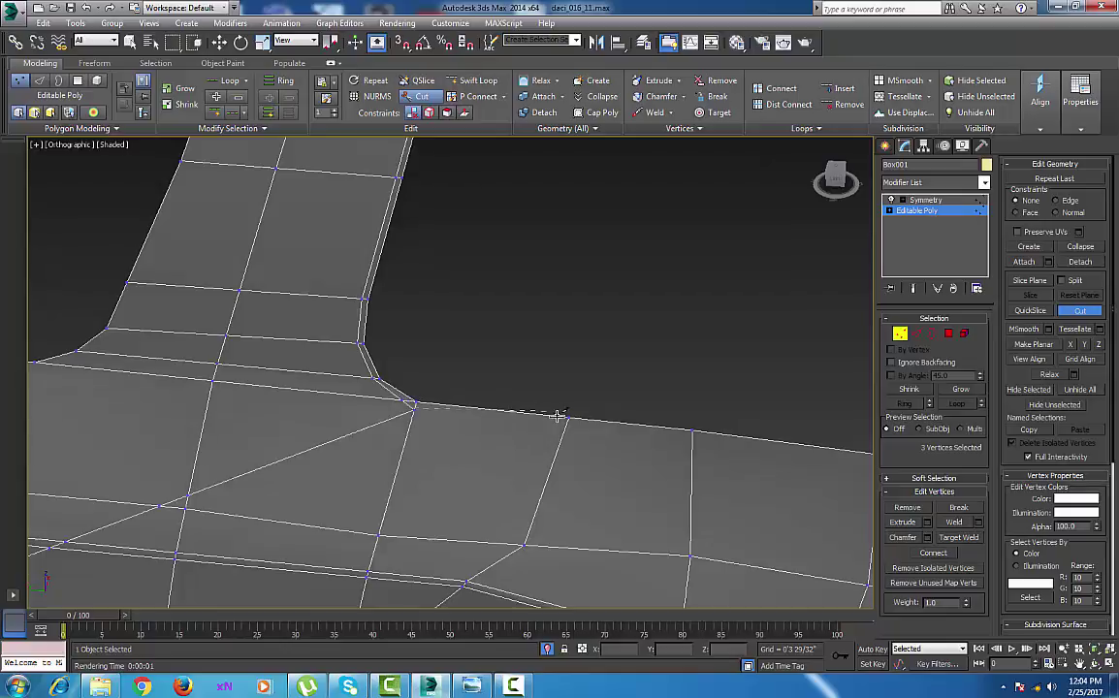
{"action": "left_click", "coordinate": [567, 425]}
{"action": "middle_click_drag", "start_coordinate": [756, 457], "coordinate": [448, 394]}
{"action": "left_click", "coordinate": [383, 373]}
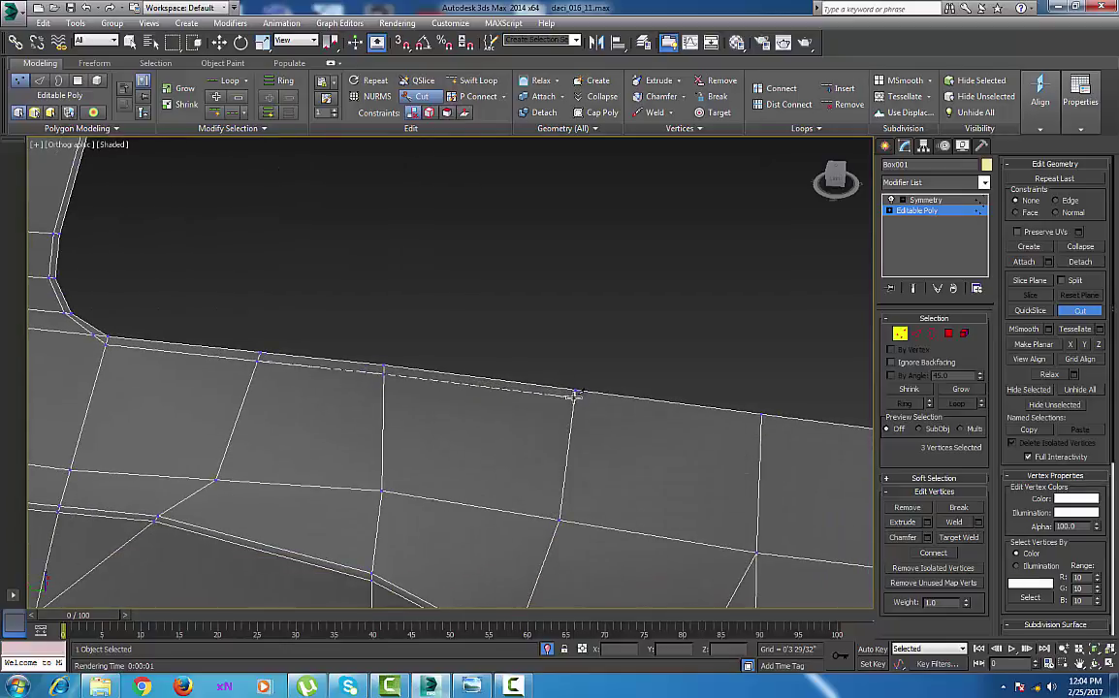
{"action": "left_click", "coordinate": [575, 396]}
{"action": "middle_click_drag", "start_coordinate": [656, 435], "coordinate": [201, 373]}
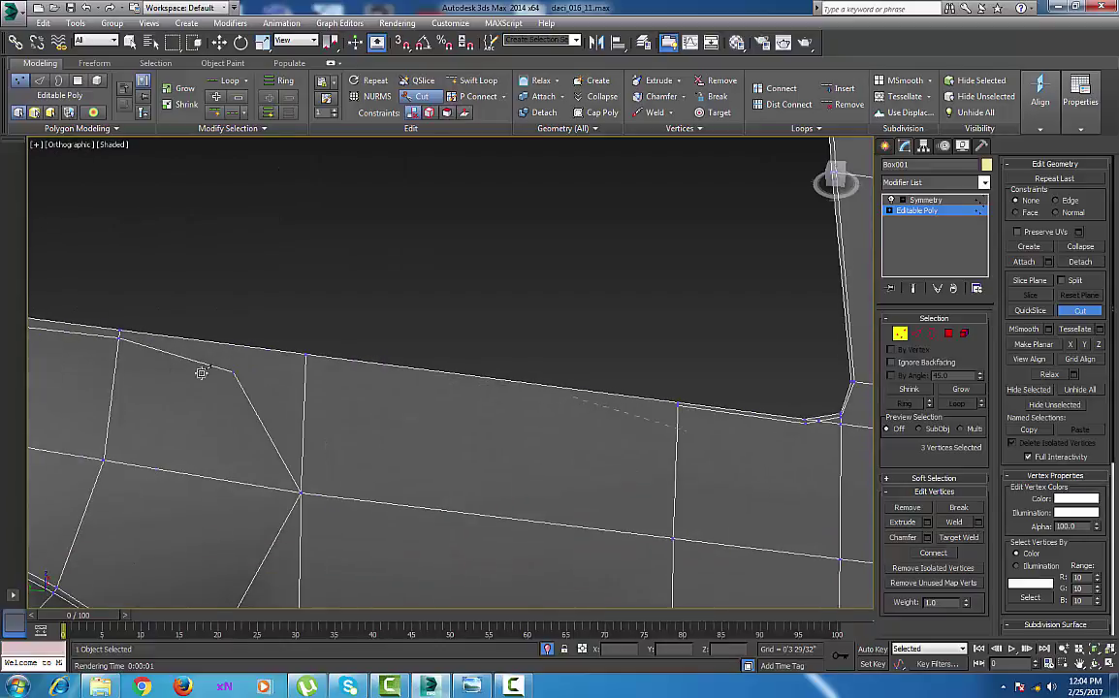
{"action": "left_click", "coordinate": [682, 406]}
{"action": "scroll", "coordinate": [469, 380], "scroll_direction": "down", "scroll_amount": 1}
{"action": "middle_click_drag", "start_coordinate": [469, 380], "coordinate": [403, 362]}
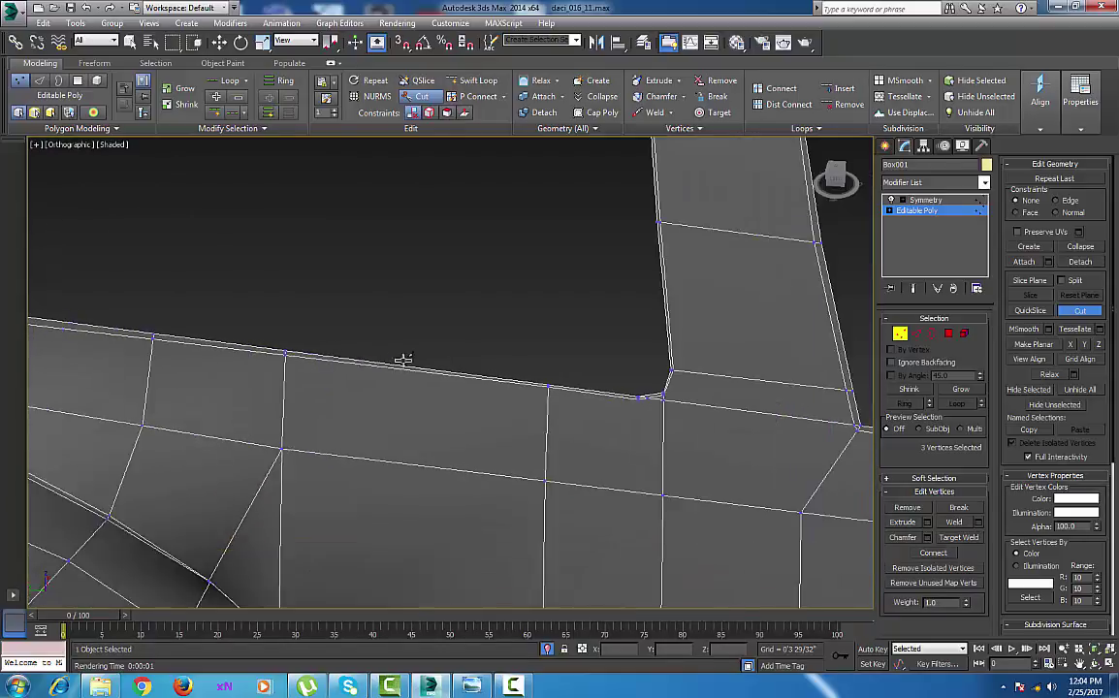
Connect the supporting loop vertex at the middle side window's front lower corner to the body-side vertex below it.
{"action": "scroll", "coordinate": [402, 363], "scroll_direction": "down", "scroll_amount": 1}
{"action": "middle_click_drag", "start_coordinate": [602, 437], "coordinate": [567, 429]}
{"action": "scroll", "coordinate": [560, 428], "scroll_direction": "up", "scroll_amount": 2}
{"action": "middle_click_drag", "start_coordinate": [504, 408], "coordinate": [527, 405]}
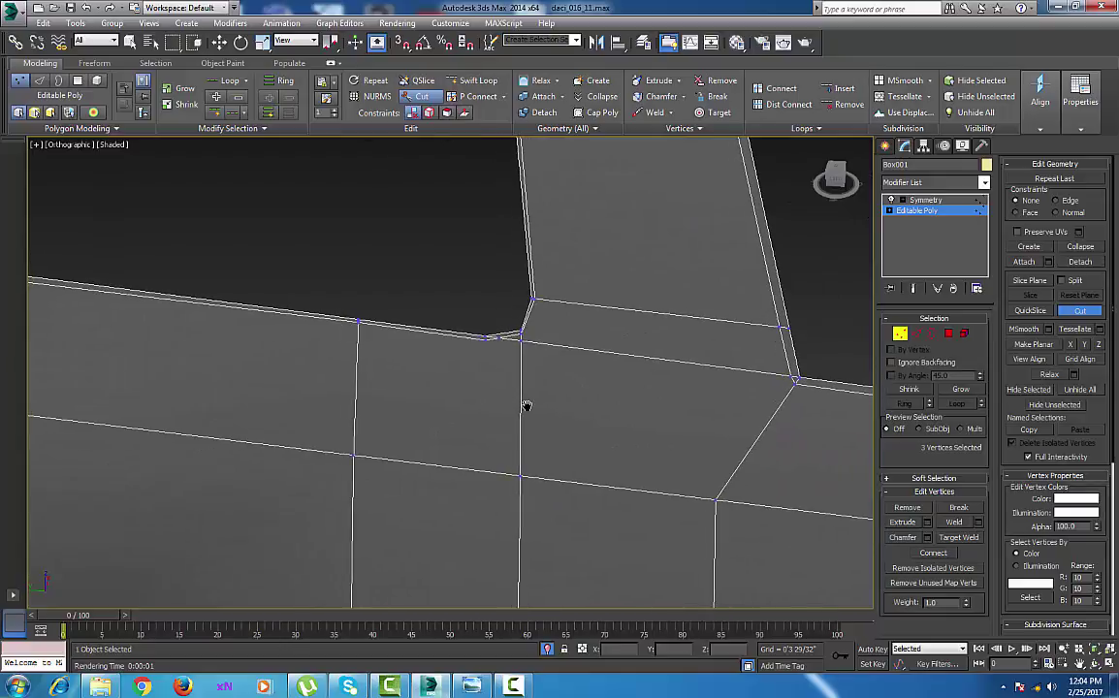
{"action": "right_click", "coordinate": [447, 384]}
{"action": "left_click_drag", "start_coordinate": [491, 359], "coordinate": [493, 362]}
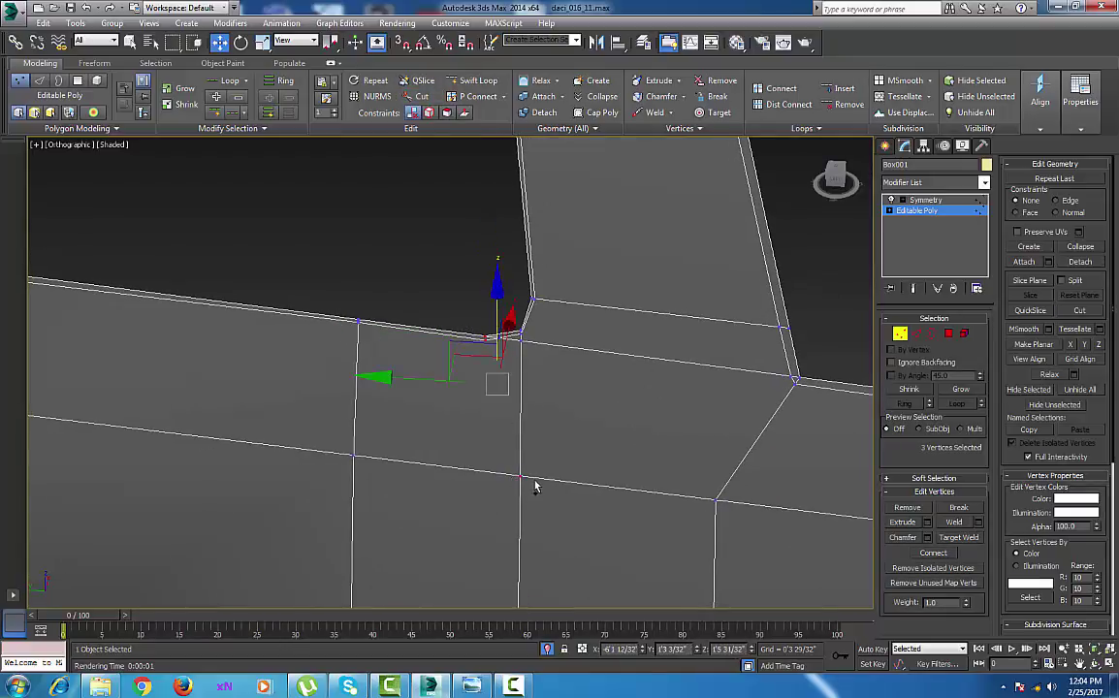
{"action": "middle_click_drag", "start_coordinate": [511, 397], "coordinate": [512, 408]}
{"action": "scroll", "coordinate": [514, 408], "scroll_direction": "down", "scroll_amount": 5}
{"action": "middle_click_drag", "start_coordinate": [506, 312], "coordinate": [499, 402]}
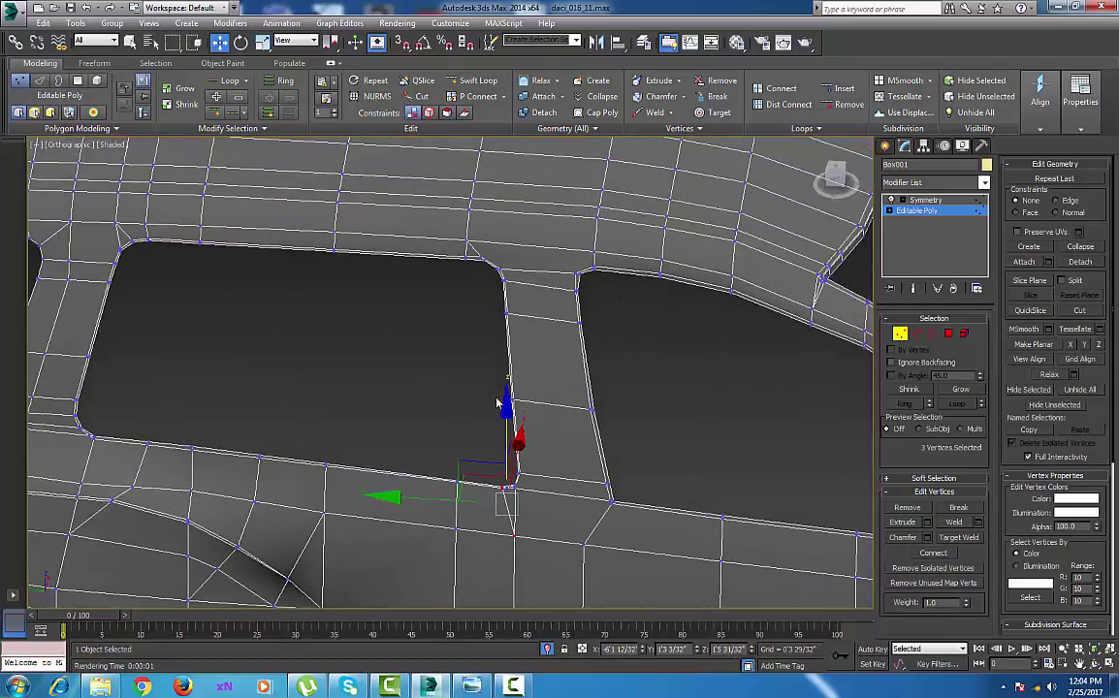
Cut a supporting edge just below the rear side window's bottom edge, starting at its last vertical edge and rounding the front lower corner.
{"action": "middle_click_drag", "start_coordinate": [473, 315], "coordinate": [521, 294]}
{"action": "scroll", "coordinate": [522, 295], "scroll_direction": "down", "scroll_amount": 3}
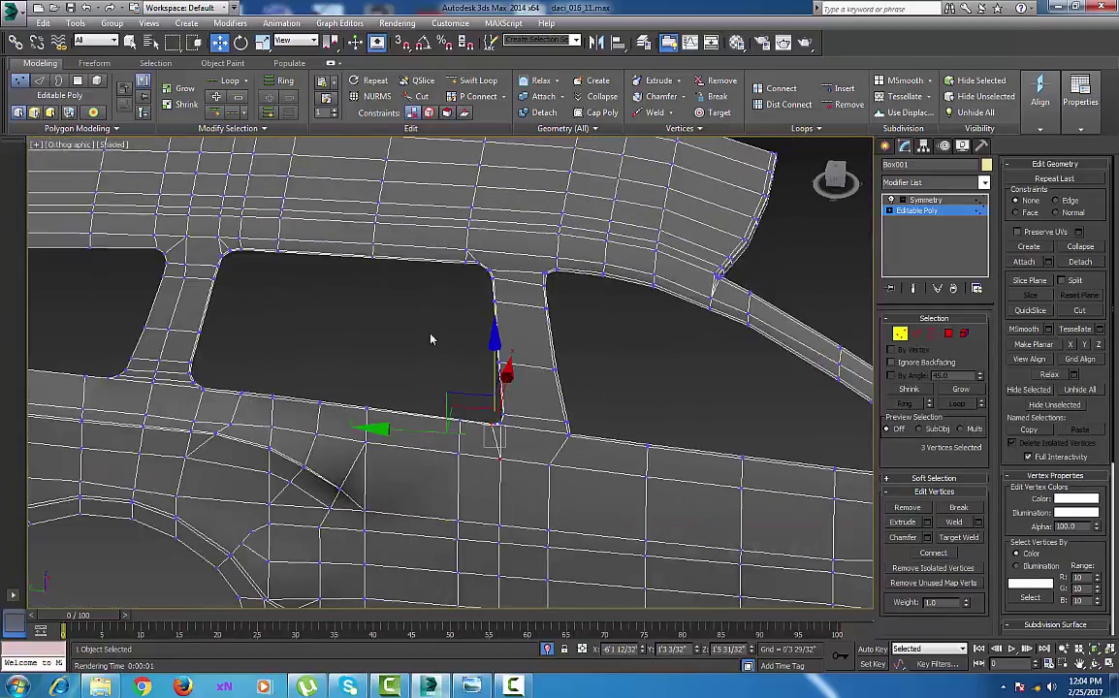
{"action": "middle_click_drag", "start_coordinate": [308, 359], "coordinate": [607, 364]}
{"action": "scroll", "coordinate": [374, 366], "scroll_direction": "up", "scroll_amount": 5}
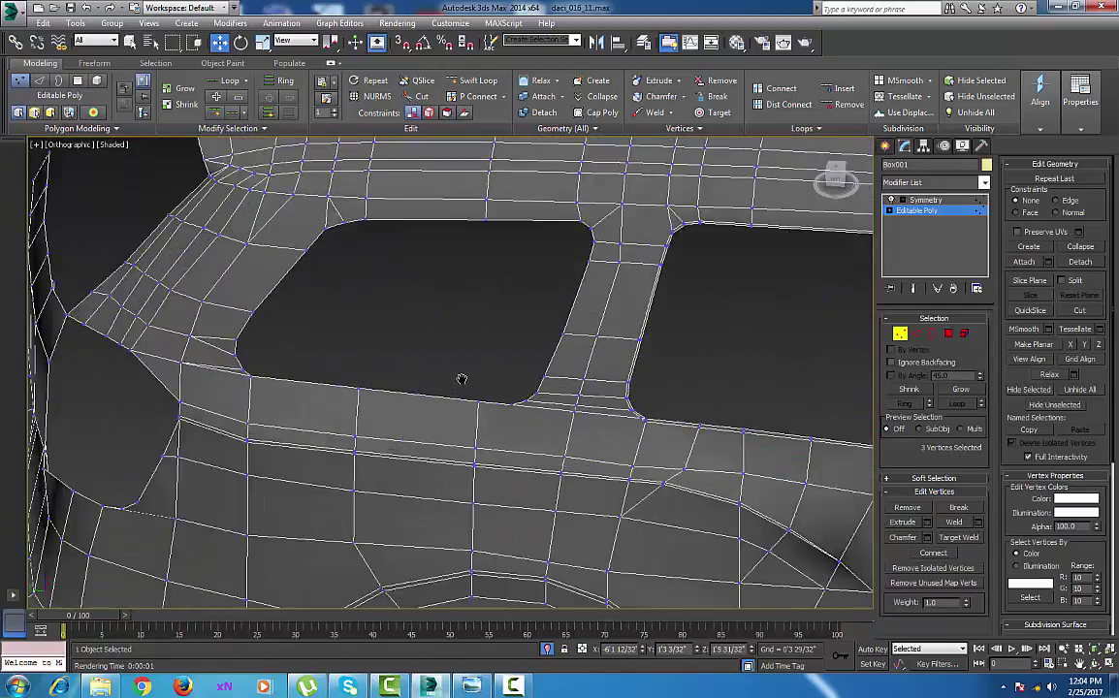
{"action": "right_click", "coordinate": [471, 381]}
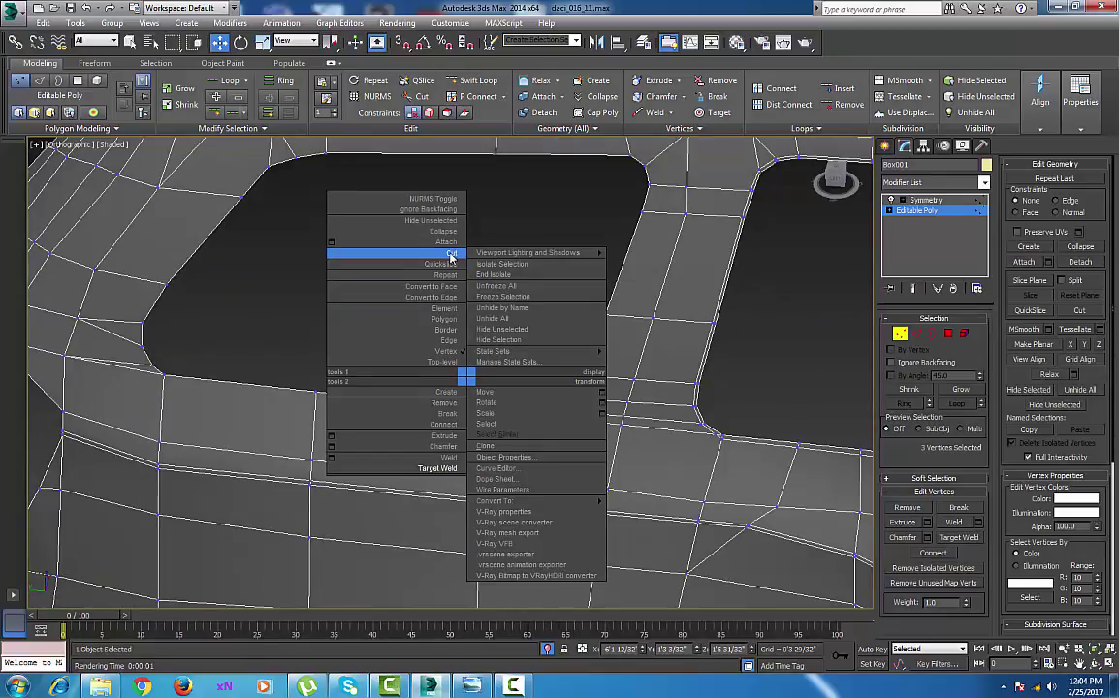
{"action": "left_click", "coordinate": [451, 254]}
{"action": "scroll", "coordinate": [485, 399], "scroll_direction": "up", "scroll_amount": 2}
{"action": "middle_click_drag", "start_coordinate": [484, 415], "coordinate": [470, 393]}
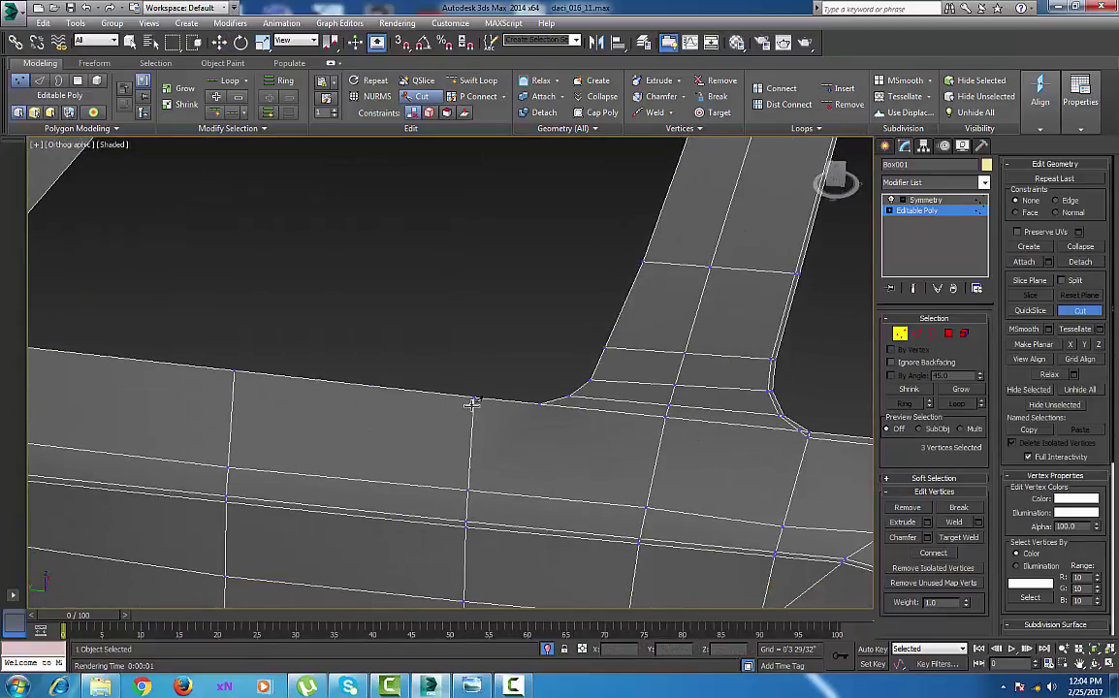
{"action": "left_click", "coordinate": [473, 402]}
{"action": "left_click", "coordinate": [541, 410]}
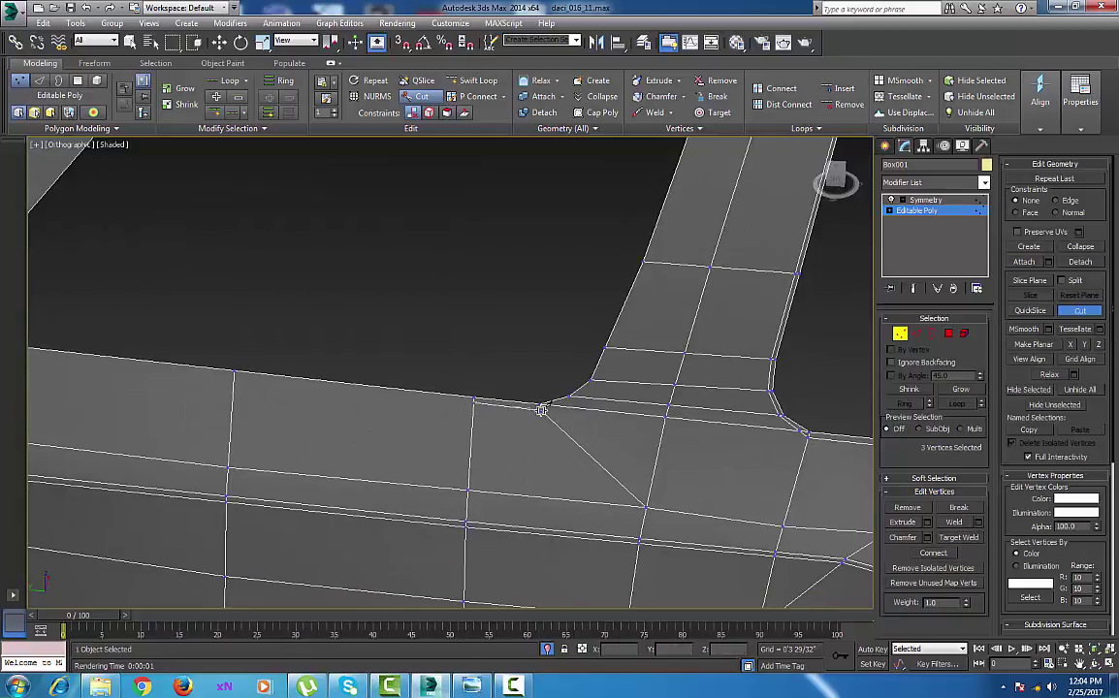
{"action": "left_click", "coordinate": [577, 399]}
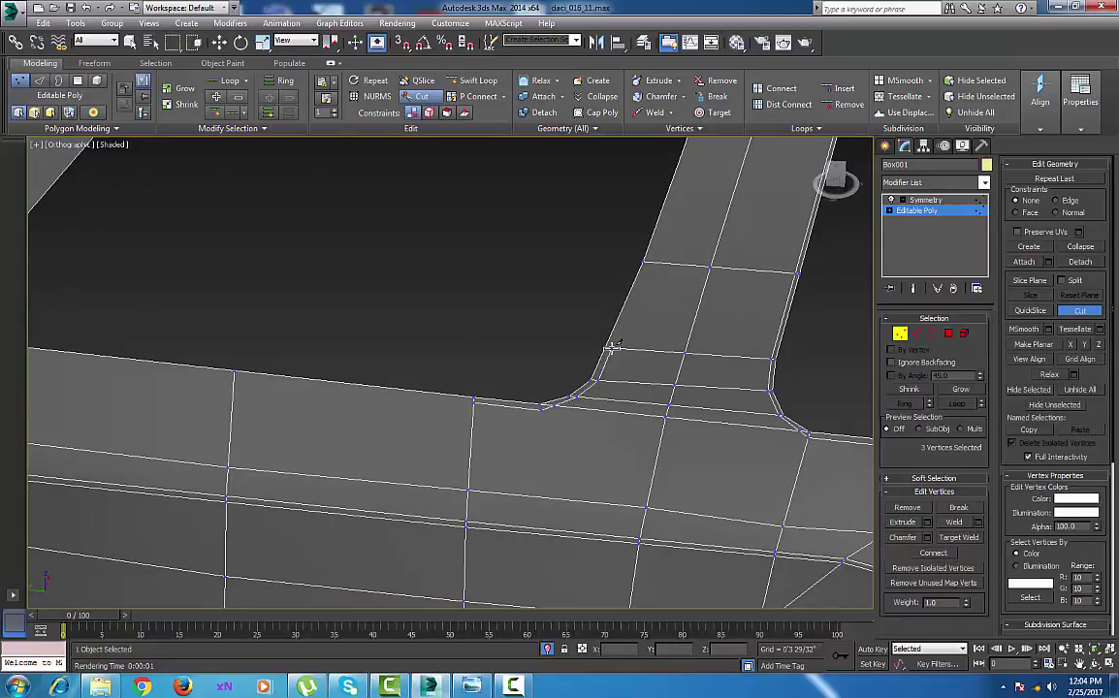
Continue the supporting cut up the pillar in front of the rear side window, around the upper corner and along the roof edge.
{"action": "left_click", "coordinate": [649, 262]}
{"action": "middle_click_drag", "start_coordinate": [646, 324], "coordinate": [573, 569]}
{"action": "left_click", "coordinate": [629, 363]}
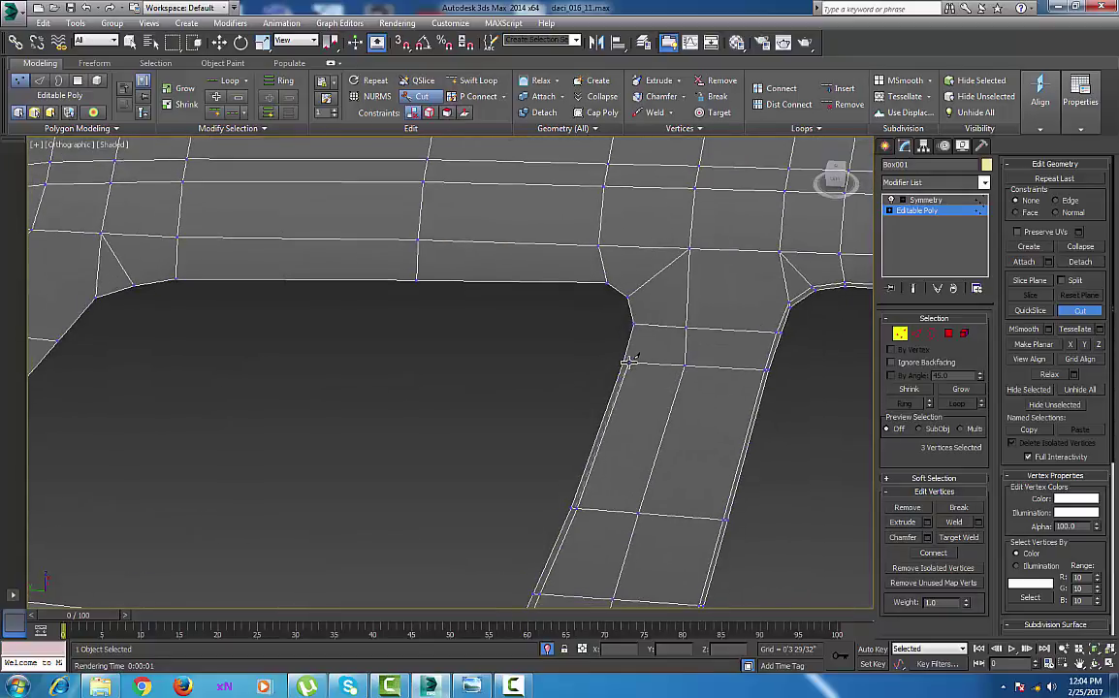
{"action": "left_click", "coordinate": [638, 326]}
{"action": "left_click", "coordinate": [633, 293]}
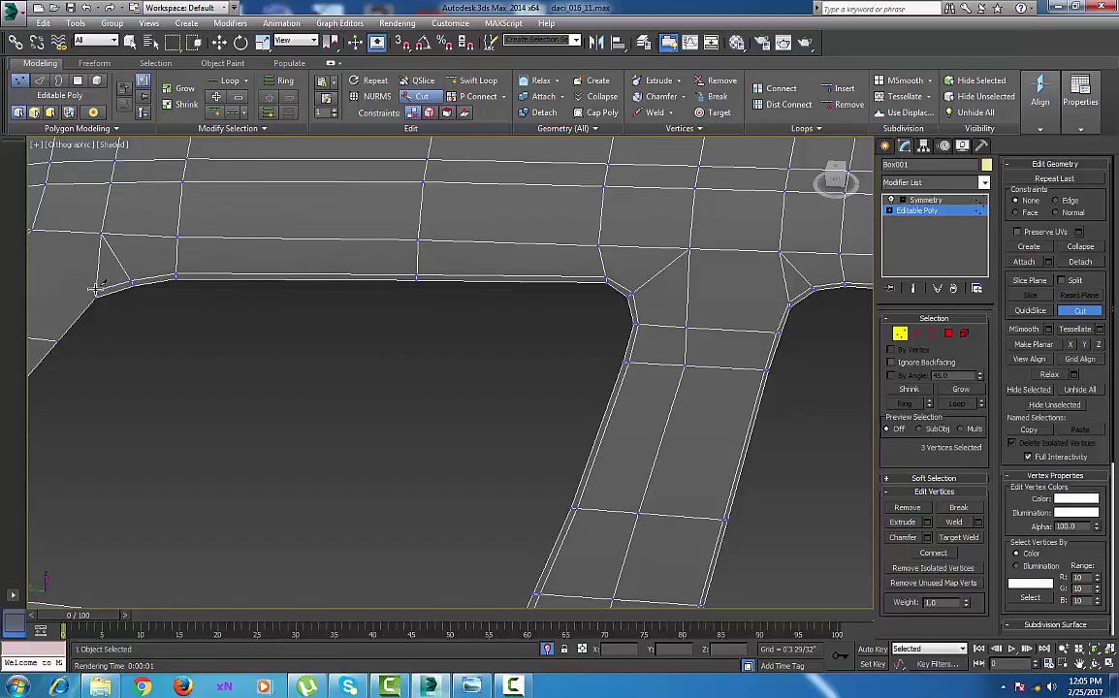
Carry the supporting cut down the rear side window's slanted back edge into its rear lower corner.
{"action": "middle_click_drag", "start_coordinate": [53, 339], "coordinate": [480, 253]}
{"action": "left_click", "coordinate": [476, 254]}
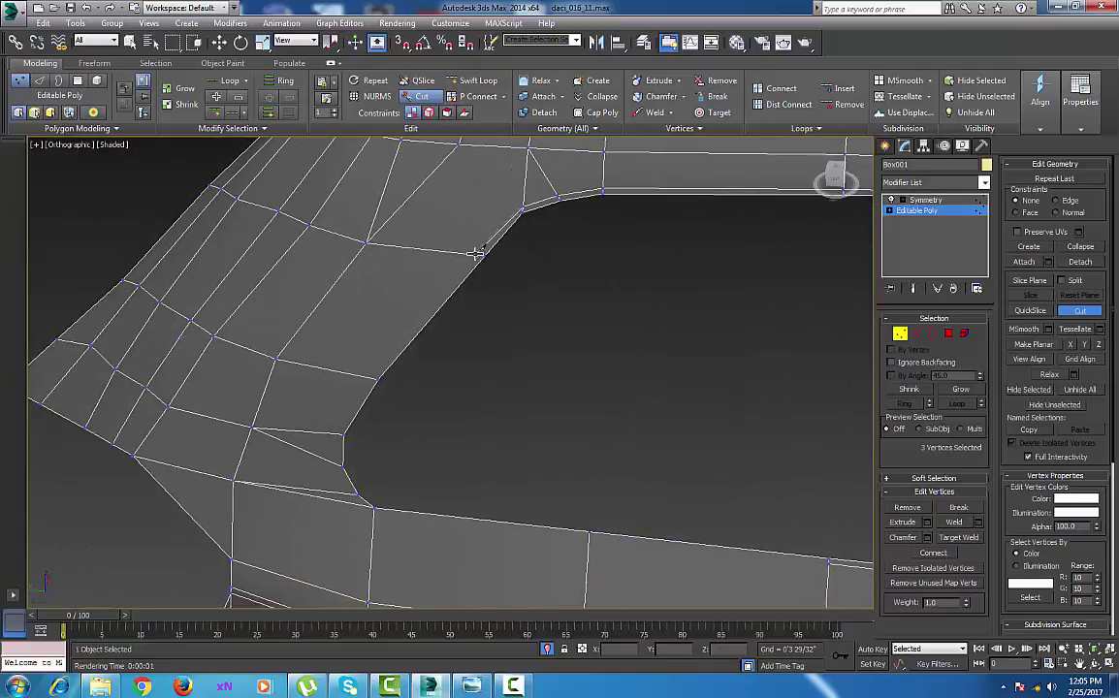
{"action": "left_click", "coordinate": [477, 254]}
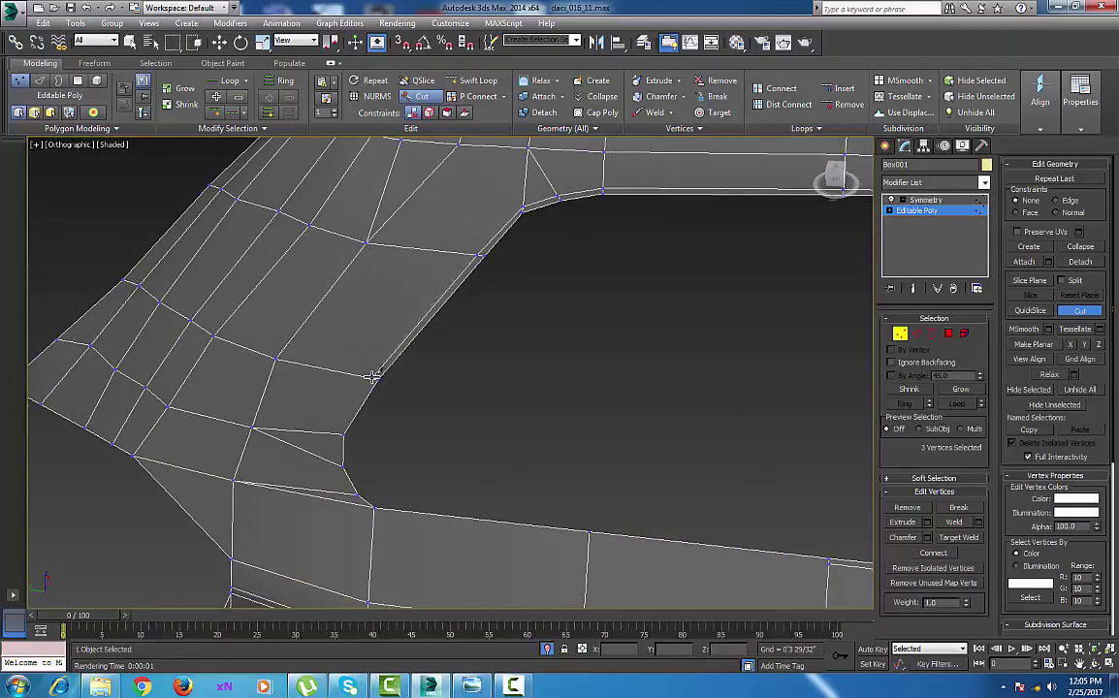
{"action": "left_click", "coordinate": [336, 466]}
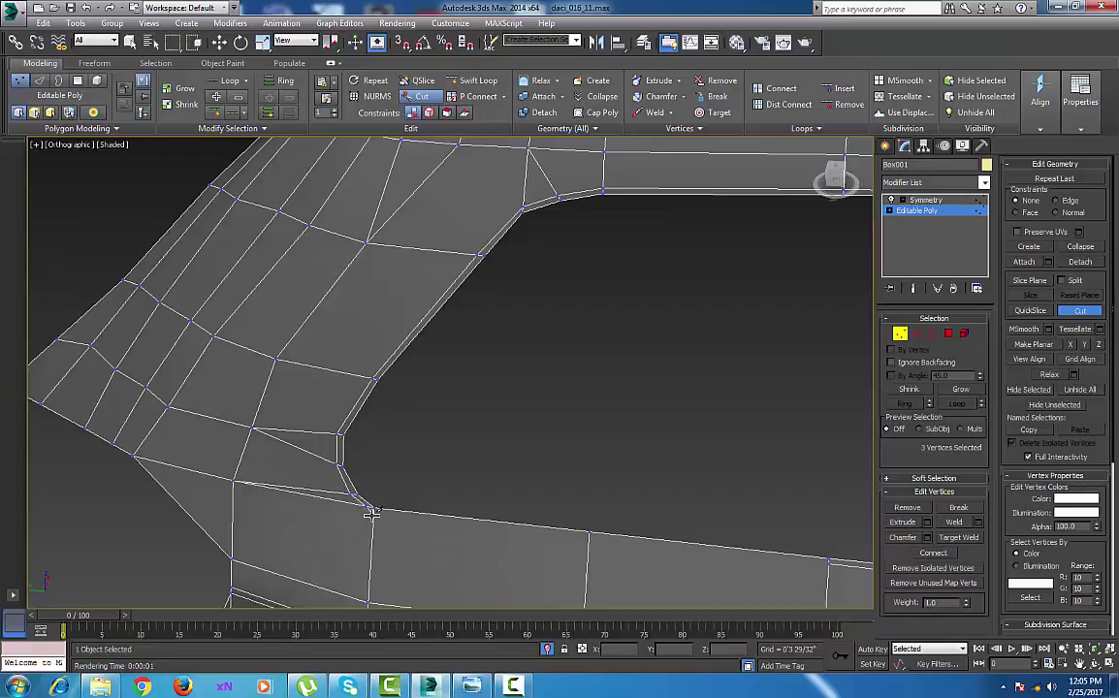
Close the rear side window's supporting loop by cutting from the rear lower corner forward along the bottom edge.
{"action": "left_click", "coordinate": [372, 511]}
{"action": "left_click", "coordinate": [589, 536]}
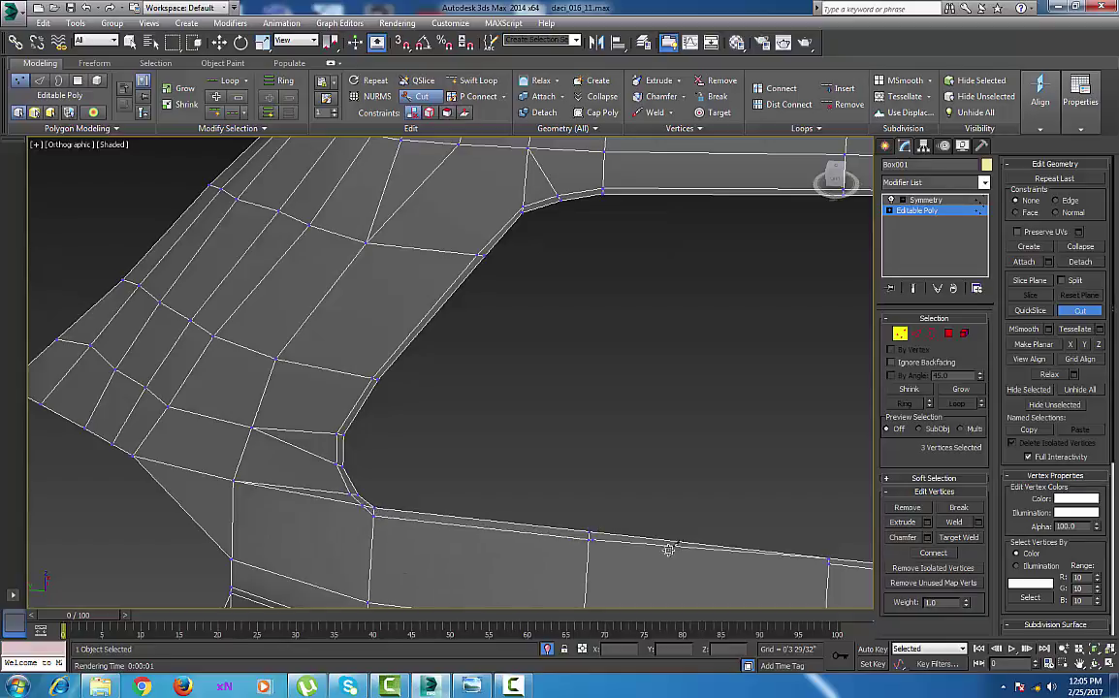
{"action": "middle_click_drag", "start_coordinate": [700, 475], "coordinate": [82, 274]}
{"action": "left_click", "coordinate": [211, 363]}
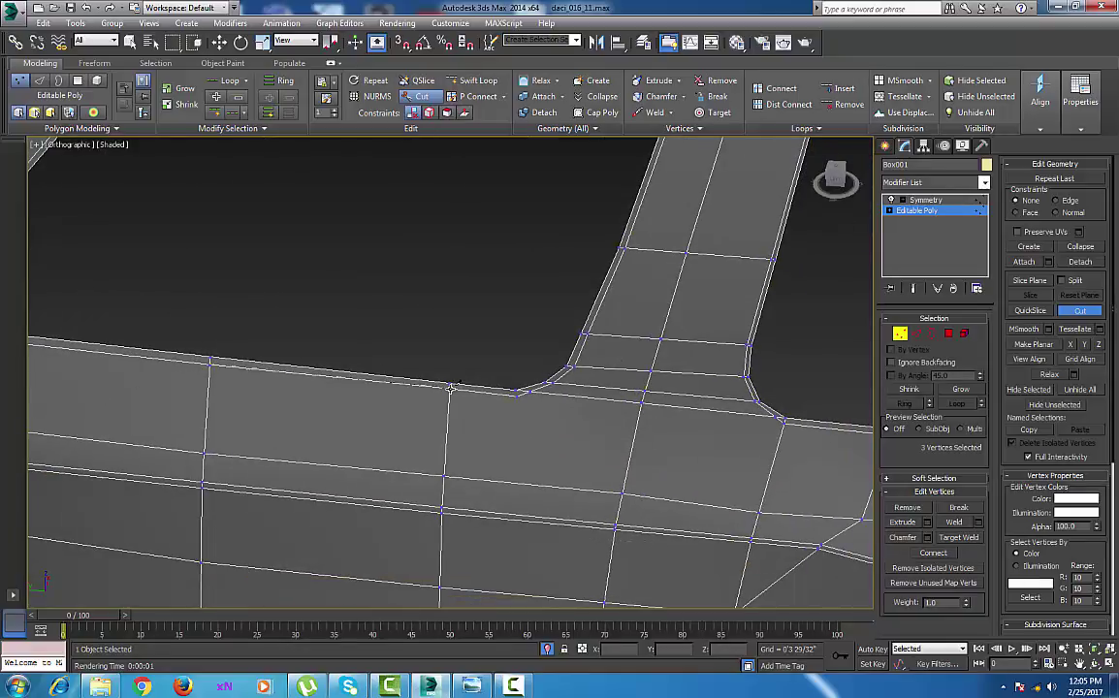
{"action": "scroll", "coordinate": [488, 355], "scroll_direction": "down", "scroll_amount": 5}
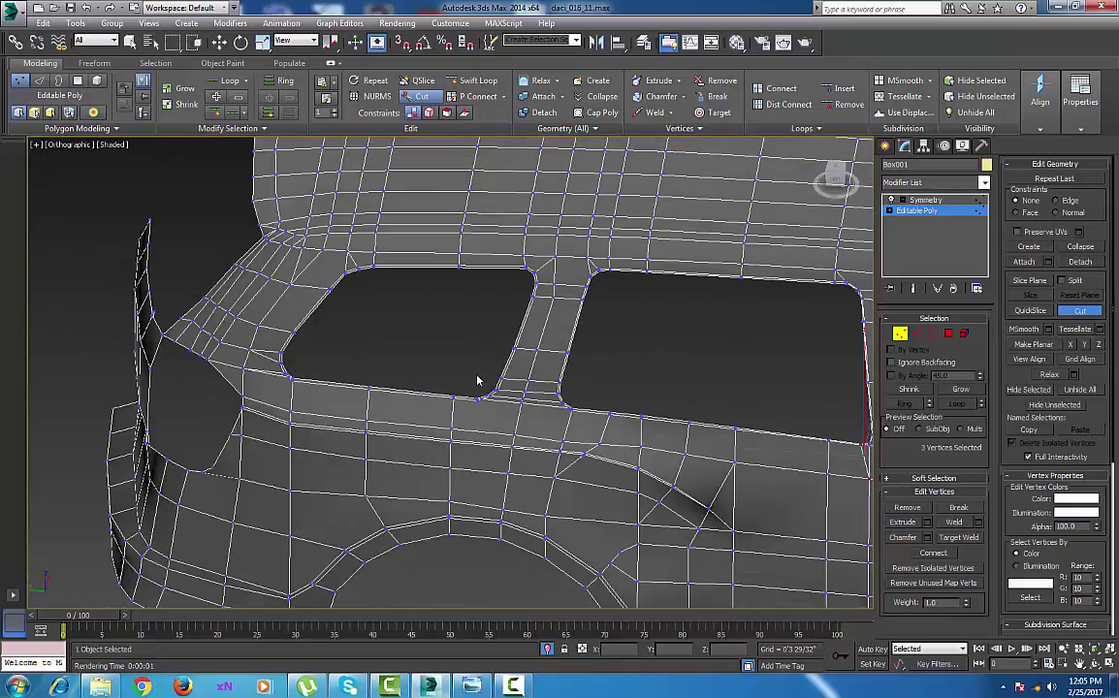
Select the open border around the front side window opening.
{"action": "middle_click_drag", "start_coordinate": [476, 374], "coordinate": [446, 380]}
{"action": "middle_click_drag", "start_coordinate": [611, 385], "coordinate": [399, 368]}
{"action": "middle_click_drag", "start_coordinate": [473, 361], "coordinate": [395, 351]}
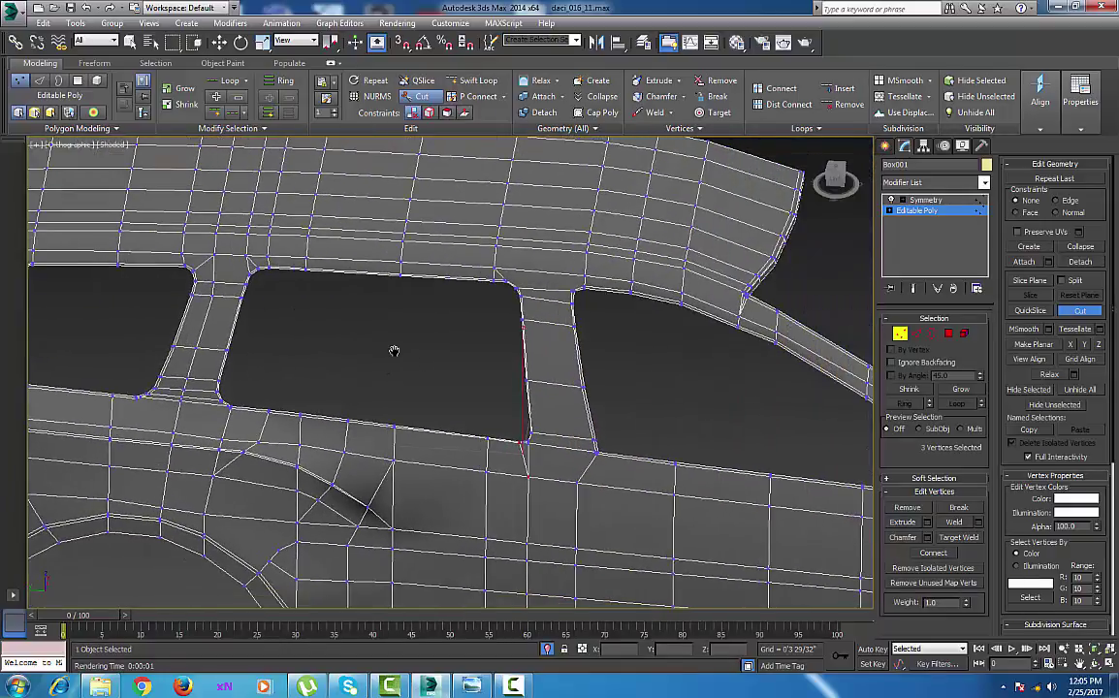
{"action": "middle_click_drag", "start_coordinate": [498, 376], "coordinate": [443, 371]}
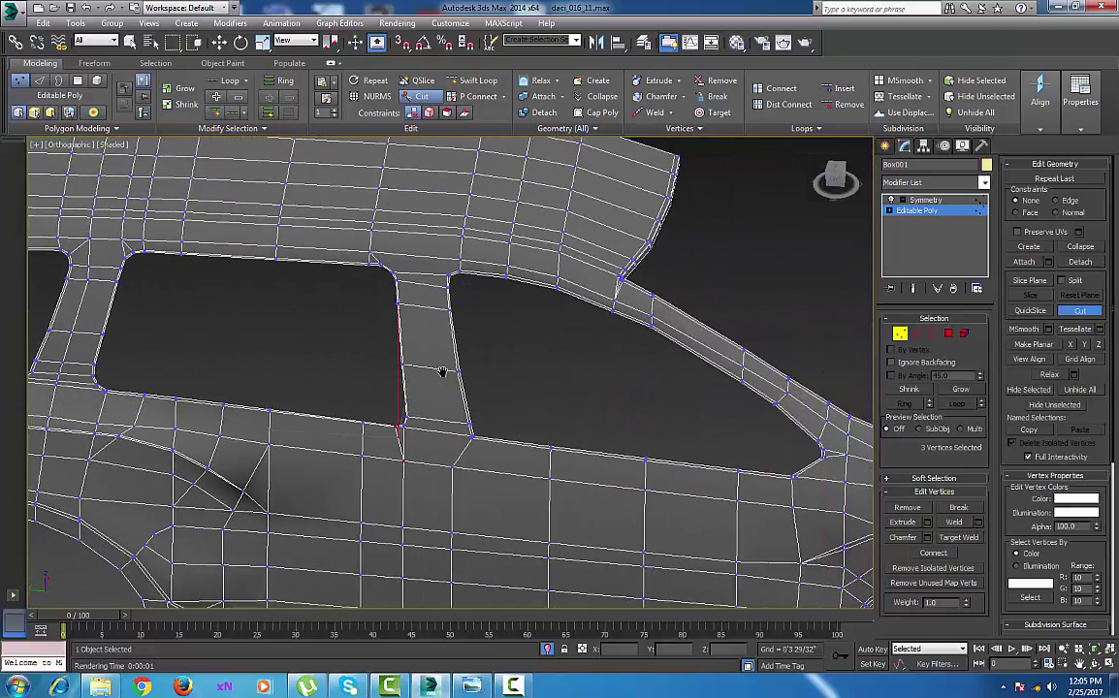
{"action": "middle_click_drag", "start_coordinate": [279, 355], "coordinate": [449, 377]}
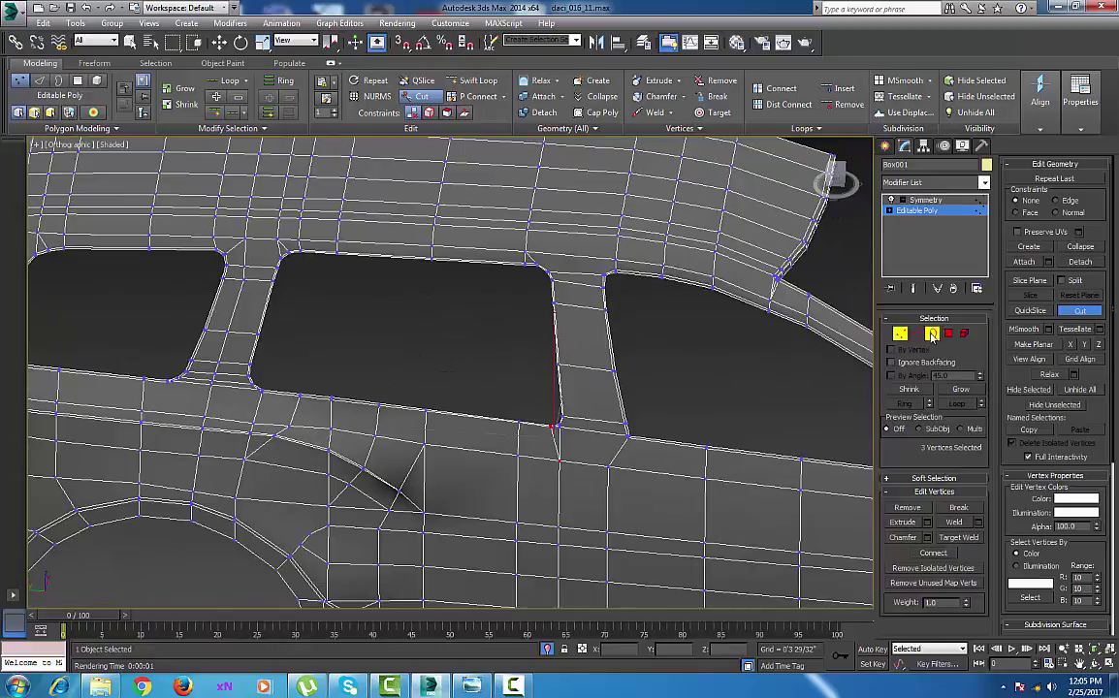
{"action": "left_click", "coordinate": [932, 335]}
{"action": "left_click", "coordinate": [620, 388]}
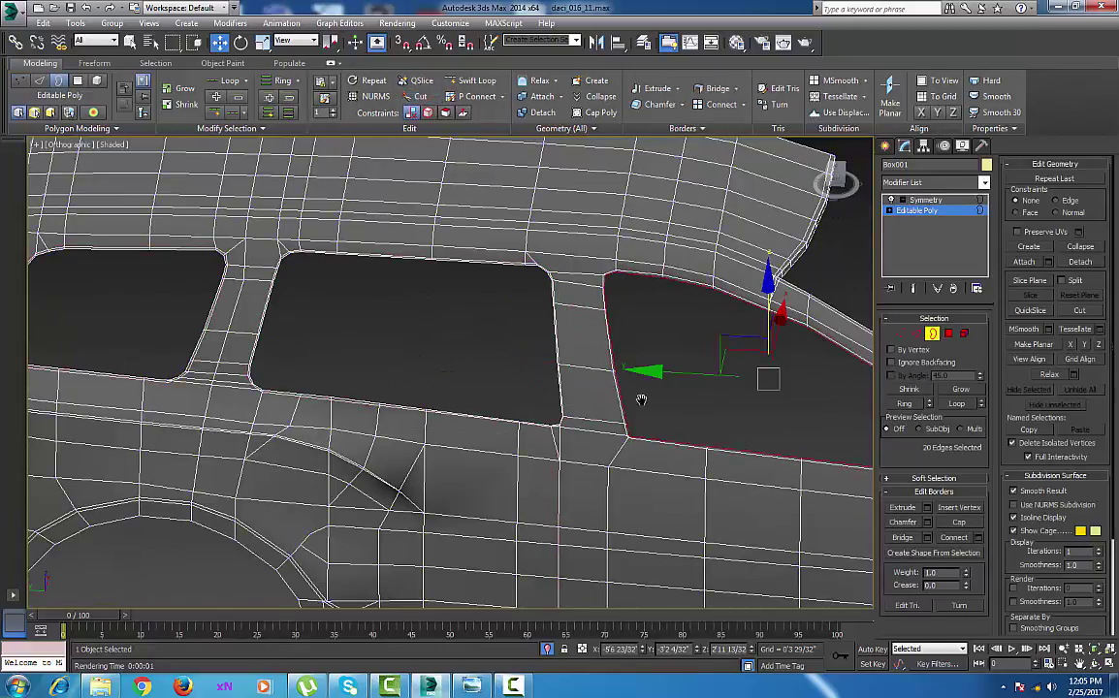
Try to extrude the front side window's border inward along the X axis as a thin strip.
{"action": "scroll", "coordinate": [642, 399], "scroll_direction": "down", "scroll_amount": 3}
{"action": "mouse_move", "coordinate": [642, 399]}
{"action": "middle_mouse_down"}
{"action": "mouse_move", "coordinate": [564, 379]}
{"action": "mouse_move", "coordinate": [582, 432]}
{"action": "mouse_move", "coordinate": [622, 409]}
{"action": "middle_mouse_up"}
{"action": "scroll", "coordinate": [622, 410], "scroll_direction": "up", "scroll_amount": 3}
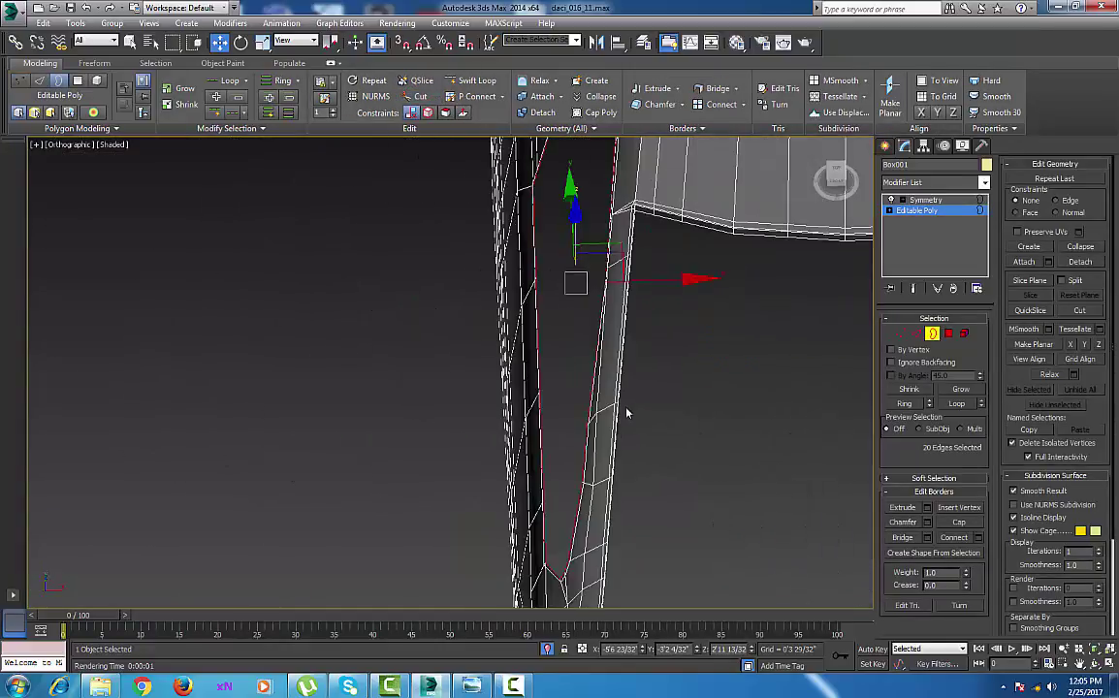
{"action": "left_click_drag", "start_coordinate": [650, 279], "coordinate": [670, 282], "text": "shift"}
{"action": "key", "text": "ctrl+z"}
Add the middle and rear side window borders to the selection and extrude all three slightly inward along X.
{"action": "middle_click_drag", "start_coordinate": [503, 266], "coordinate": [568, 423]}
{"action": "middle_click_drag", "start_coordinate": [550, 250], "coordinate": [621, 473], "text": "alt"}
{"action": "left_click", "coordinate": [588, 282], "text": "ctrl"}
{"action": "scroll", "coordinate": [612, 382], "scroll_direction": "down", "scroll_amount": 6}
{"action": "middle_click_drag", "start_coordinate": [613, 382], "coordinate": [570, 433], "text": "alt"}
{"action": "scroll", "coordinate": [621, 379], "scroll_direction": "up", "scroll_amount": 6}
{"action": "left_click", "coordinate": [622, 391], "text": "ctrl"}
{"action": "scroll", "coordinate": [521, 382], "scroll_direction": "down", "scroll_amount": 5}
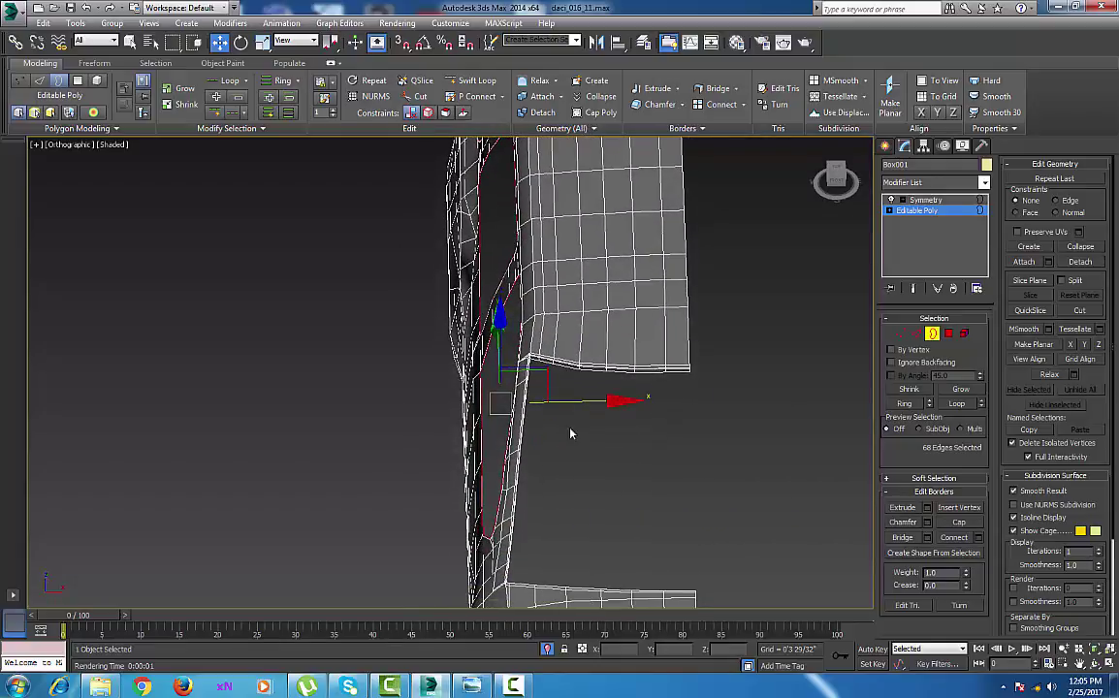
{"action": "left_click_drag", "start_coordinate": [578, 399], "coordinate": [585, 399]}
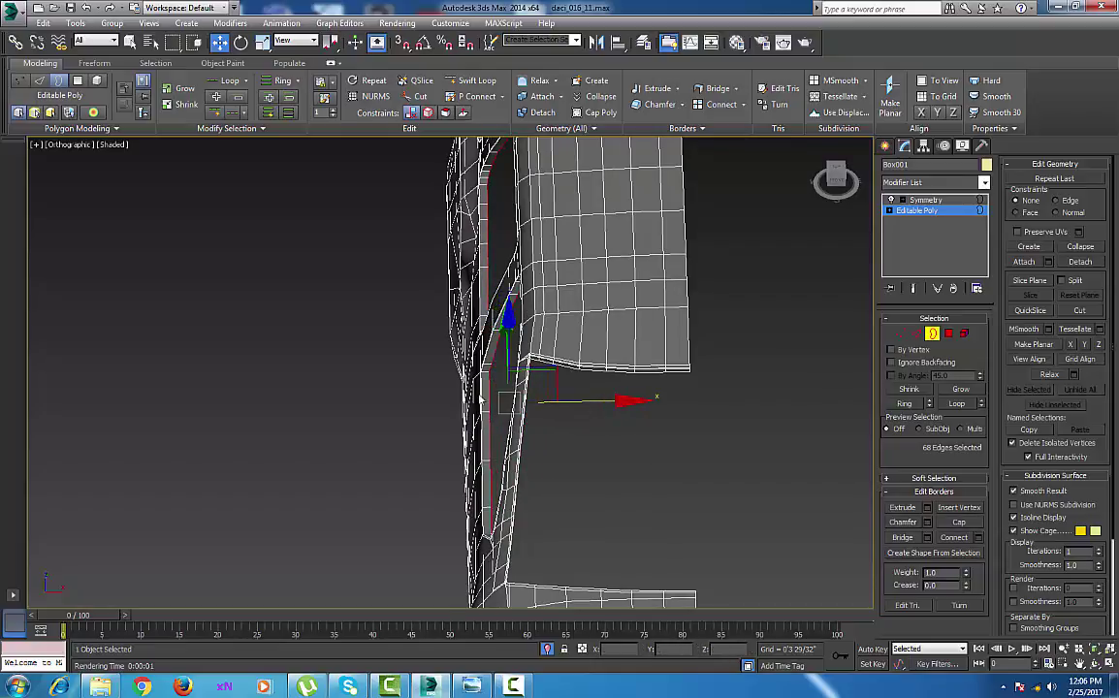
Insert a Swift Loop around the front side window's new inner strip, close to its outer edge.
{"action": "middle_click_drag", "start_coordinate": [488, 404], "coordinate": [609, 440]}
{"action": "scroll", "coordinate": [531, 466], "scroll_direction": "down", "scroll_amount": 5}
{"action": "scroll", "coordinate": [609, 439], "scroll_direction": "up", "scroll_amount": 5}
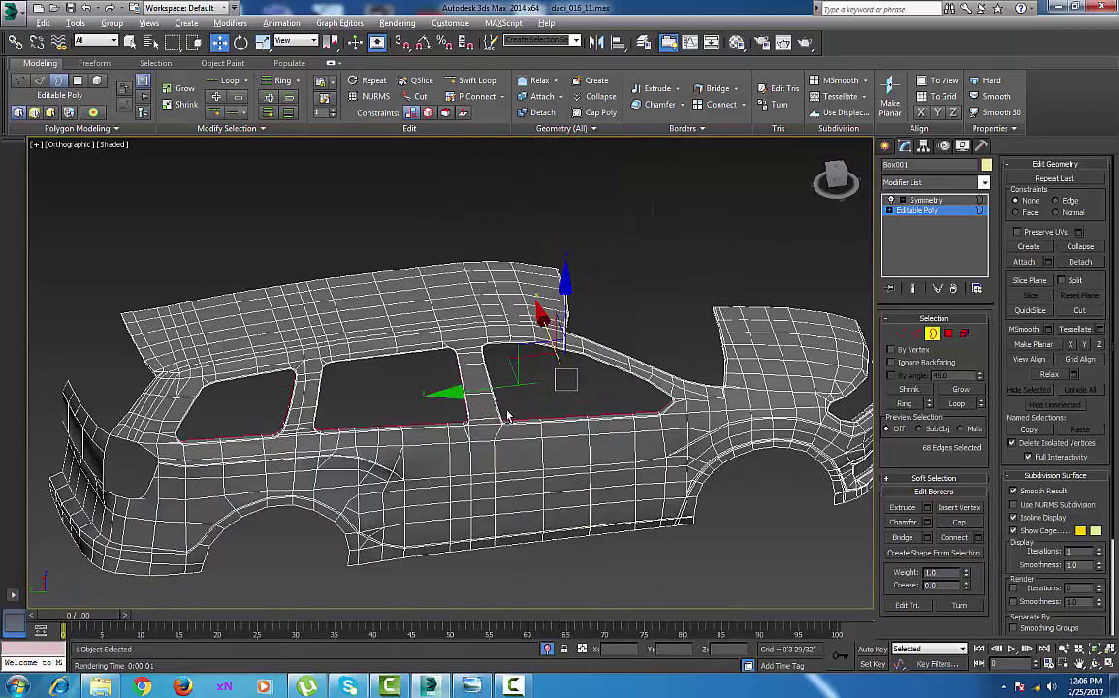
{"action": "middle_click_drag", "start_coordinate": [507, 415], "coordinate": [525, 442], "text": "alt"}
{"action": "scroll", "coordinate": [524, 442], "scroll_direction": "up", "scroll_amount": 3}
{"action": "middle_click_drag", "start_coordinate": [520, 273], "coordinate": [474, 440]}
{"action": "scroll", "coordinate": [582, 379], "scroll_direction": "up", "scroll_amount": 4}
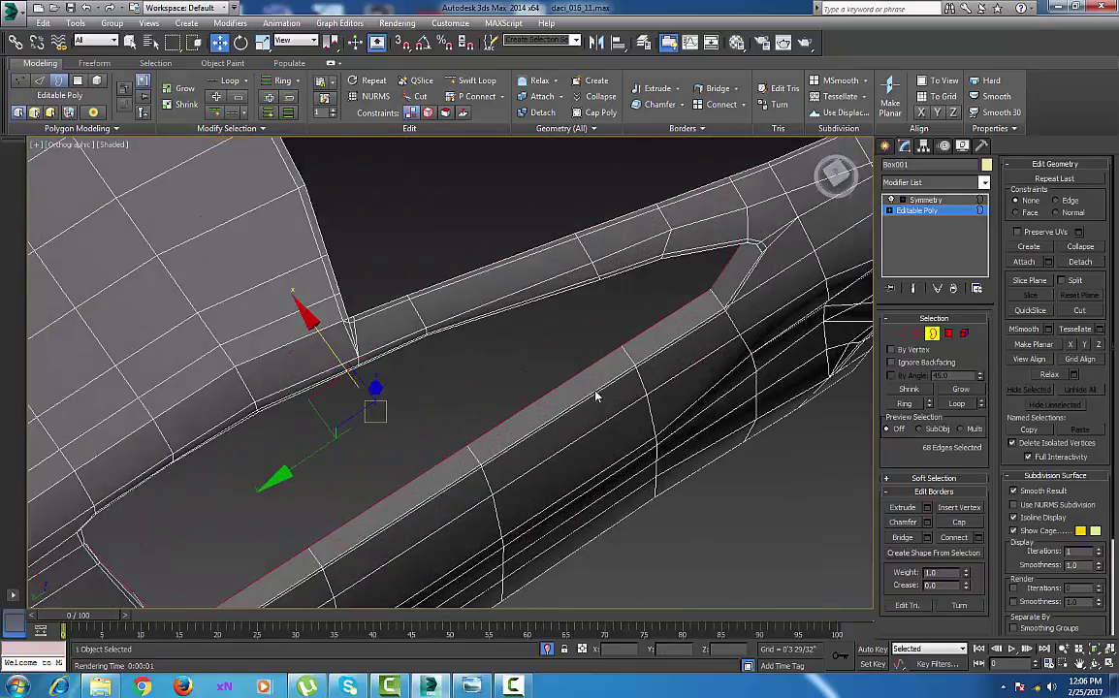
{"action": "middle_click_drag", "start_coordinate": [619, 385], "coordinate": [596, 388]}
{"action": "left_click", "coordinate": [466, 83]}
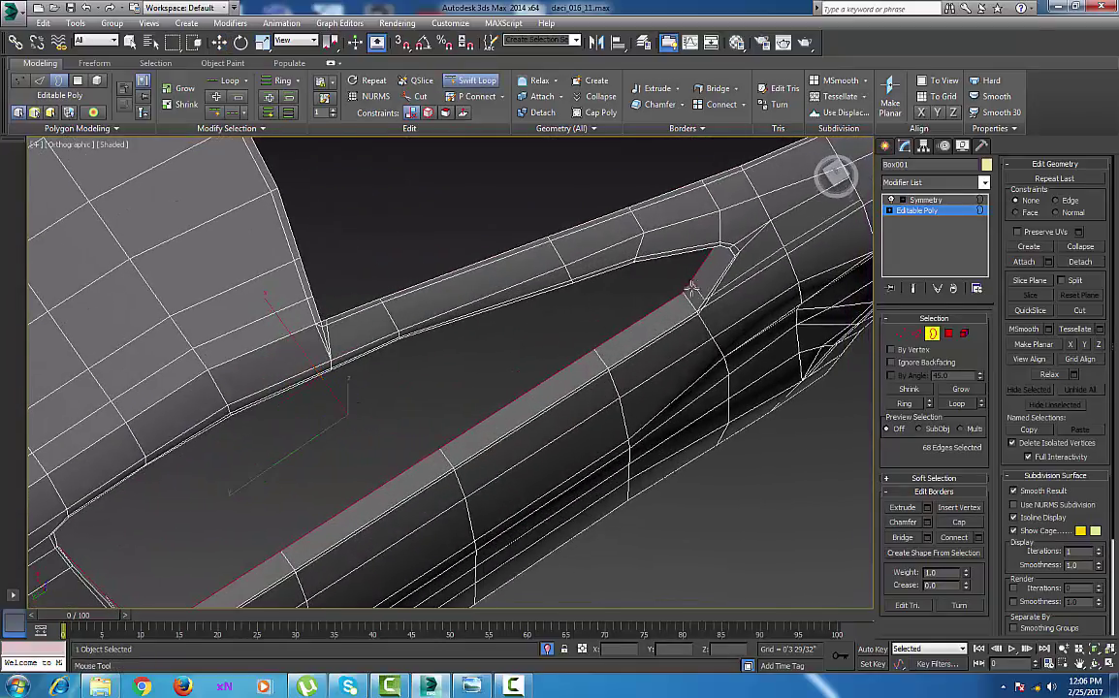
{"action": "left_click", "coordinate": [695, 308]}
{"action": "right_click", "coordinate": [697, 312]}
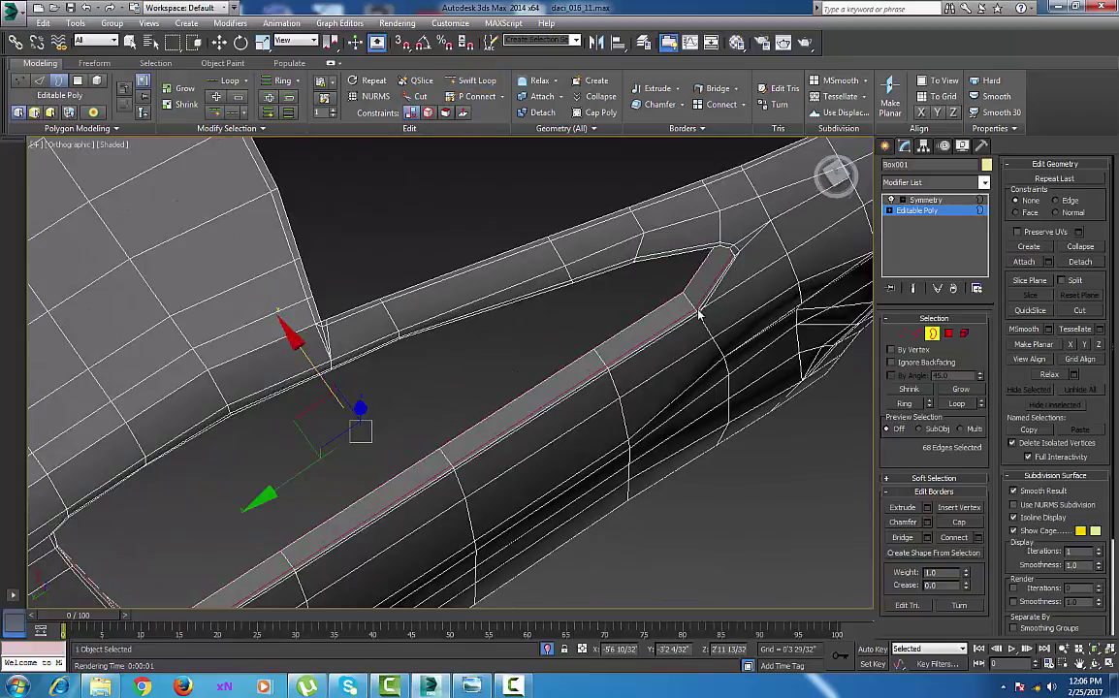
Insert a Swift Loop around the middle side window's inner strip, close to its outer edge.
{"action": "middle_click_drag", "start_coordinate": [388, 514], "coordinate": [667, 307]}
{"action": "middle_click_drag", "start_coordinate": [416, 486], "coordinate": [670, 380]}
{"action": "middle_click_drag", "start_coordinate": [570, 407], "coordinate": [599, 388]}
{"action": "left_click", "coordinate": [460, 81]}
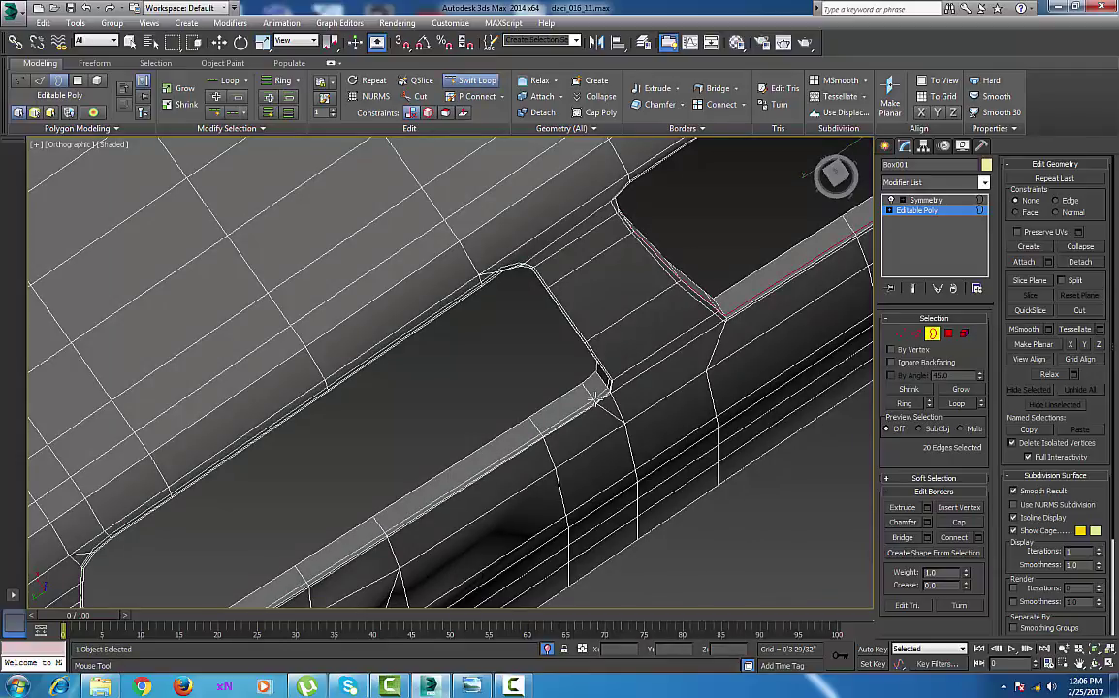
{"action": "left_click", "coordinate": [594, 396]}
{"action": "right_click", "coordinate": [595, 396]}
Insert a Swift Loop around the rear side window's inner strip, close to its outer edge.
{"action": "middle_click_drag", "start_coordinate": [434, 488], "coordinate": [582, 364]}
{"action": "scroll", "coordinate": [582, 365], "scroll_direction": "down", "scroll_amount": 3}
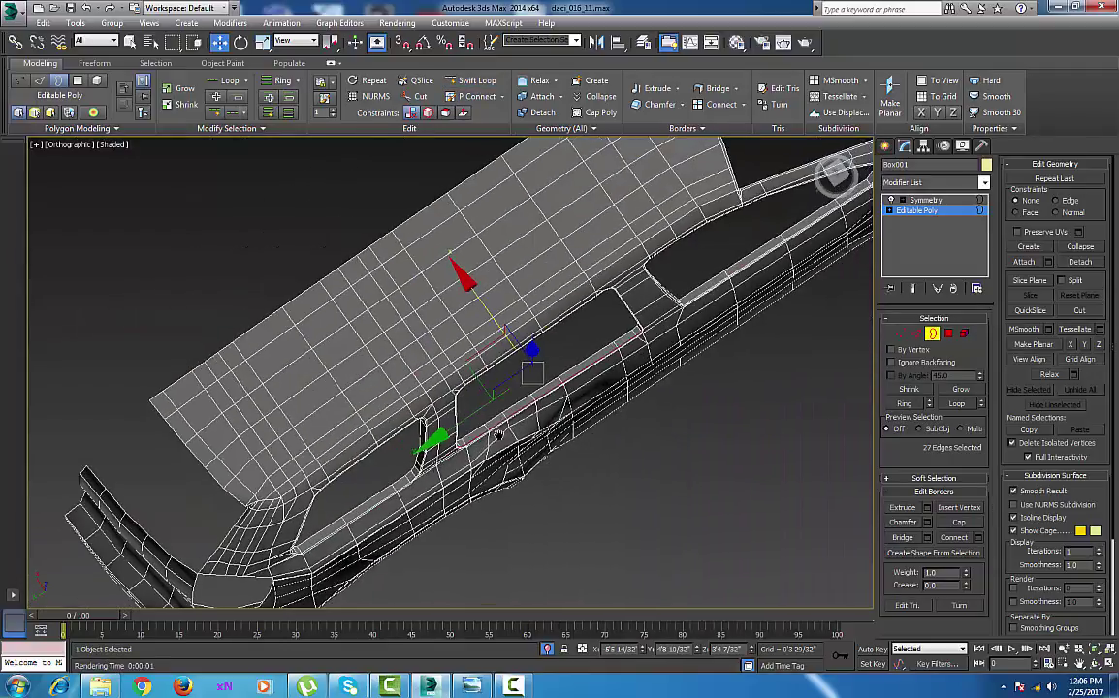
{"action": "middle_click_drag", "start_coordinate": [417, 472], "coordinate": [514, 431]}
{"action": "scroll", "coordinate": [515, 431], "scroll_direction": "up", "scroll_amount": 3}
{"action": "scroll", "coordinate": [510, 436], "scroll_direction": "down", "scroll_amount": 1}
{"action": "left_click", "coordinate": [467, 80]}
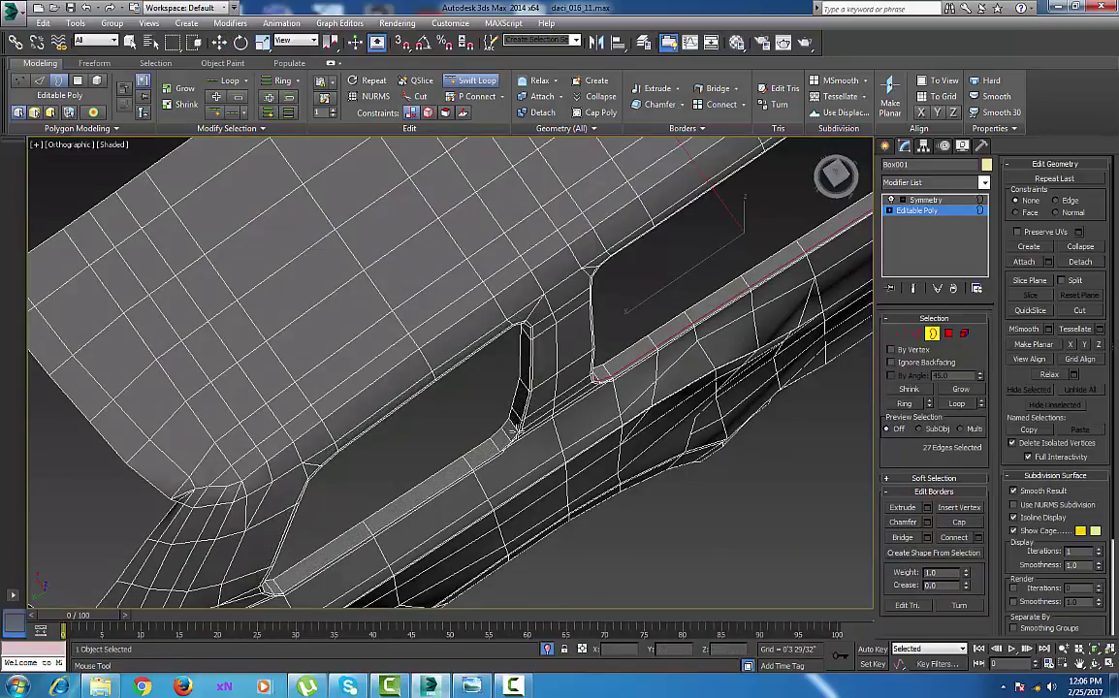
{"action": "left_click", "coordinate": [511, 432]}
{"action": "right_click", "coordinate": [511, 432]}
{"action": "left_click", "coordinate": [514, 433]}
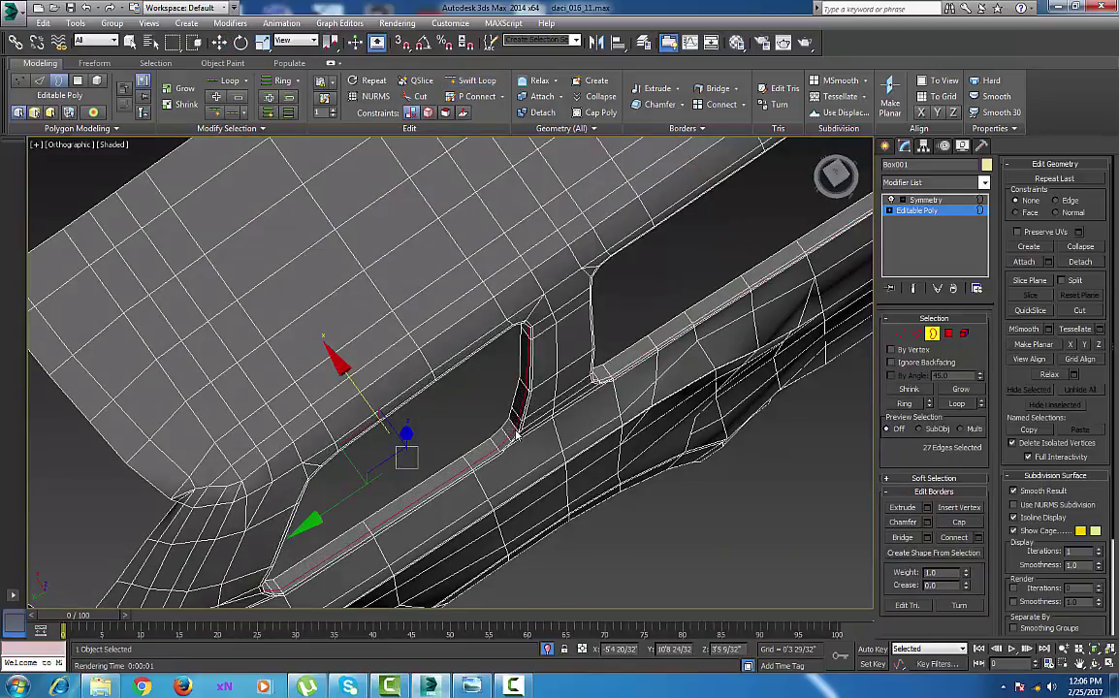
Turn on NURMS subdivision for the car body with 1 iteration.
{"action": "middle_click_drag", "start_coordinate": [516, 436], "coordinate": [479, 425], "text": "alt"}
{"action": "scroll", "coordinate": [522, 445], "scroll_direction": "down", "scroll_amount": 3}
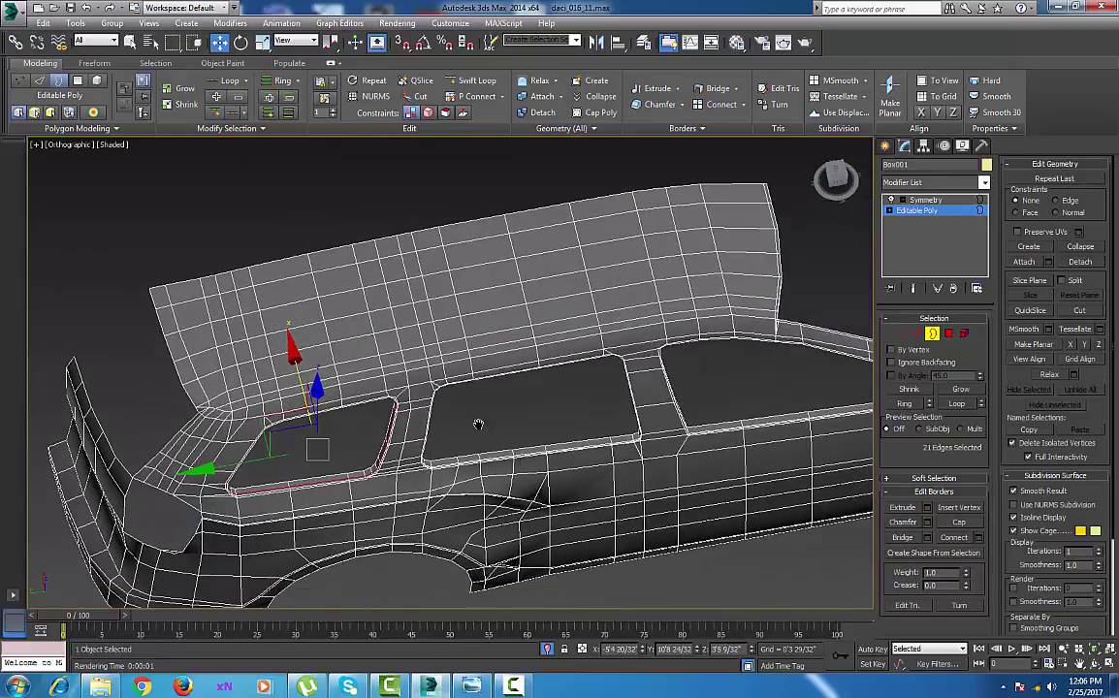
{"action": "scroll", "coordinate": [485, 426], "scroll_direction": "down", "scroll_amount": 5}
{"action": "middle_click_drag", "start_coordinate": [592, 470], "coordinate": [510, 391], "text": "alt"}
{"action": "scroll", "coordinate": [559, 479], "scroll_direction": "up", "scroll_amount": 3}
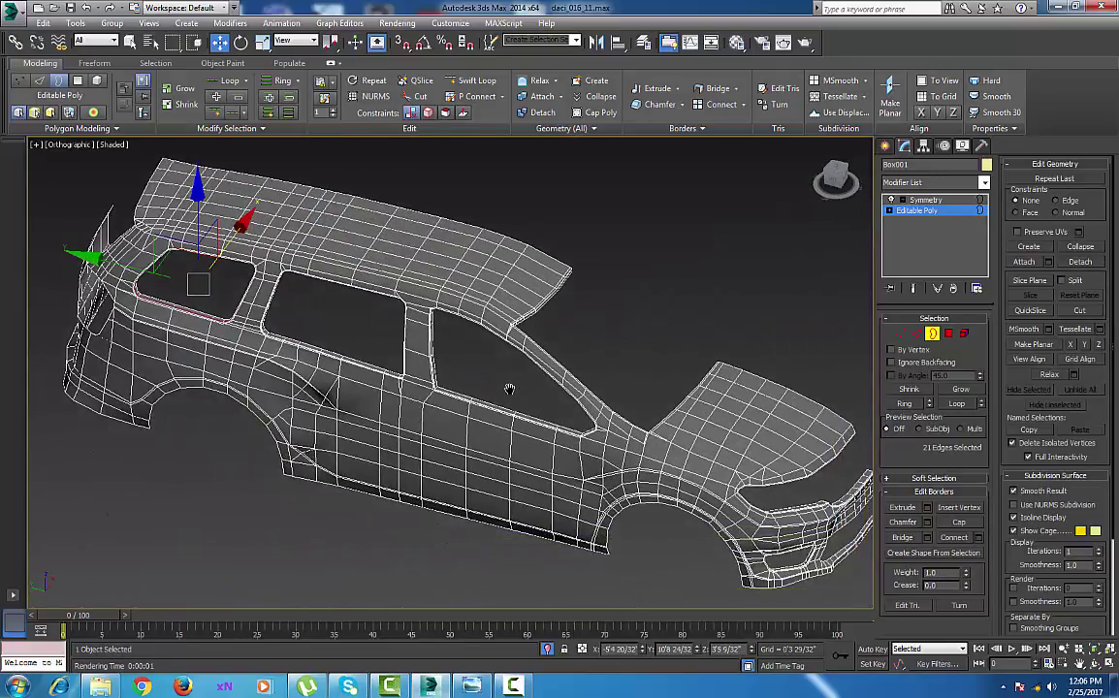
{"action": "scroll", "coordinate": [510, 392], "scroll_direction": "down", "scroll_amount": 4}
{"action": "middle_click_drag", "start_coordinate": [564, 475], "coordinate": [529, 488], "text": "alt"}
{"action": "middle_click_drag", "start_coordinate": [454, 467], "coordinate": [486, 441], "text": "alt"}
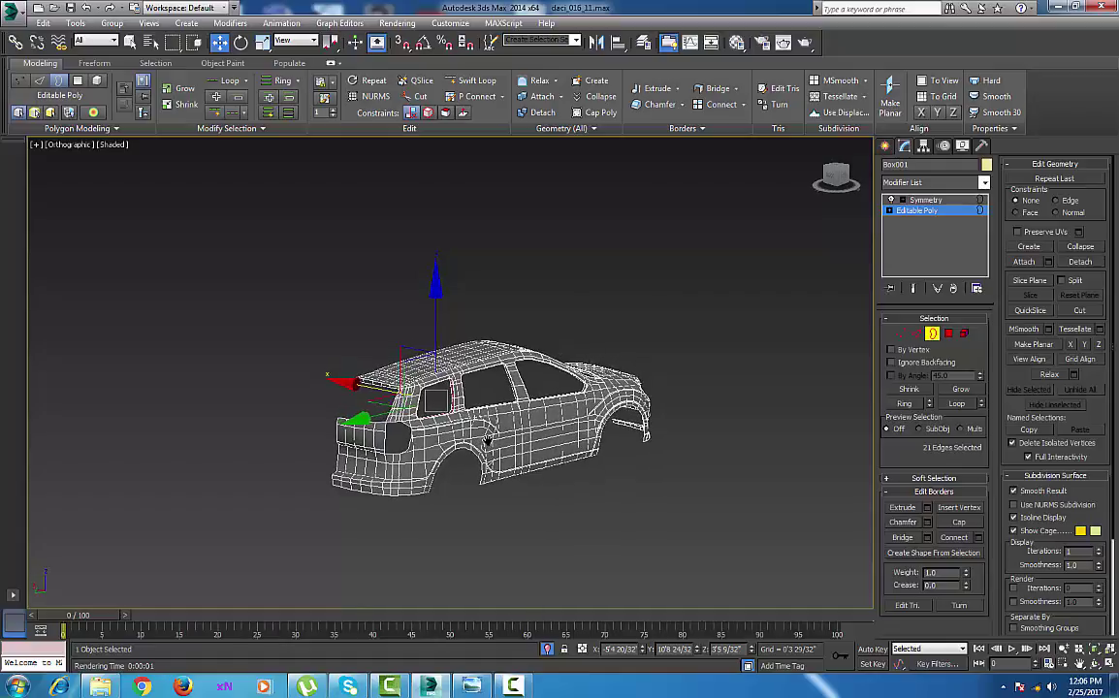
{"action": "left_click", "coordinate": [385, 96]}
{"action": "scroll", "coordinate": [559, 492], "scroll_direction": "up", "scroll_amount": 3}
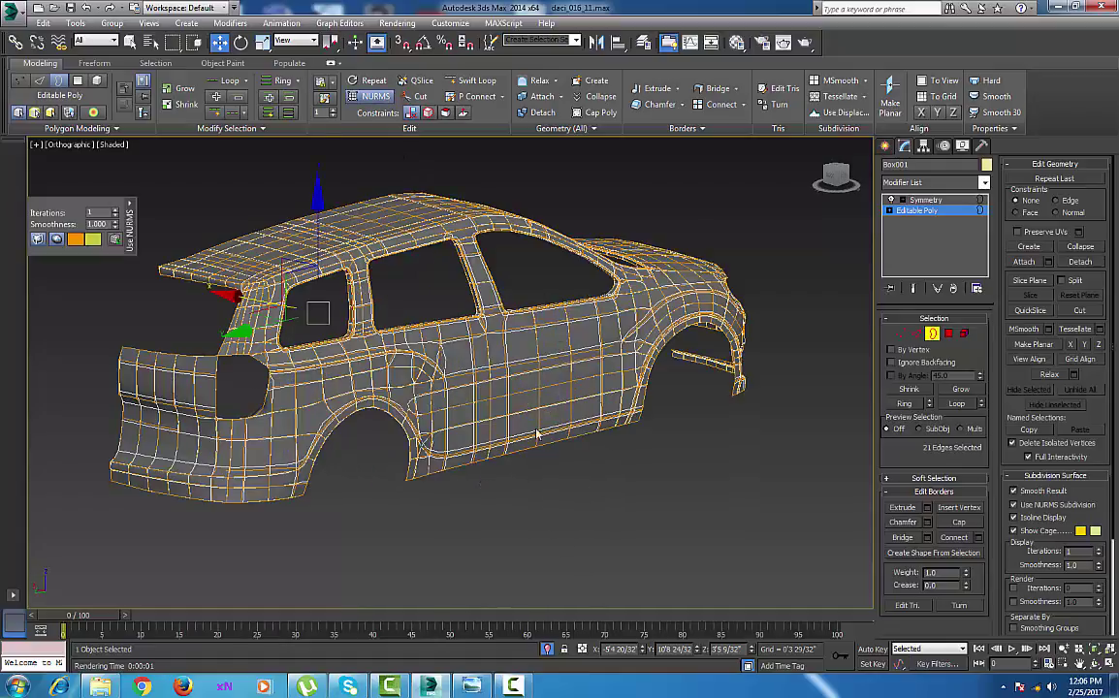
Examine the smoothed car body from the side and front, including the window frames, front fender and headlight opening.
{"action": "middle_click_drag", "start_coordinate": [537, 434], "coordinate": [561, 431], "text": "alt"}
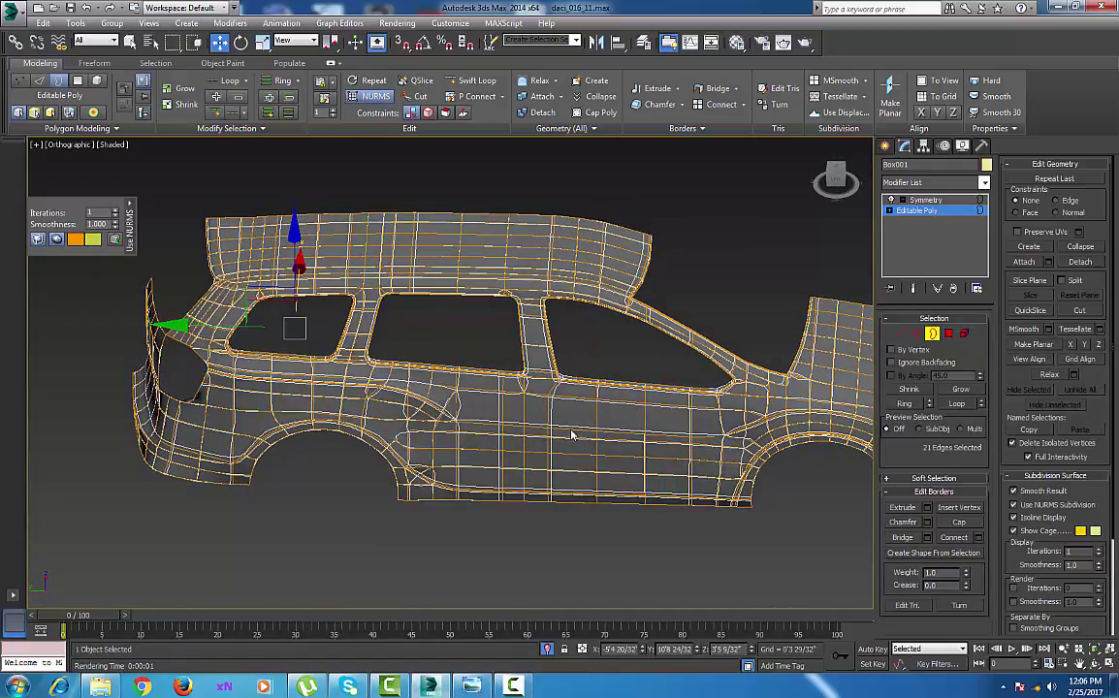
{"action": "middle_click_drag", "start_coordinate": [700, 447], "coordinate": [609, 465]}
{"action": "scroll", "coordinate": [610, 464], "scroll_direction": "down", "scroll_amount": 5}
{"action": "middle_click_drag", "start_coordinate": [723, 510], "coordinate": [570, 493]}
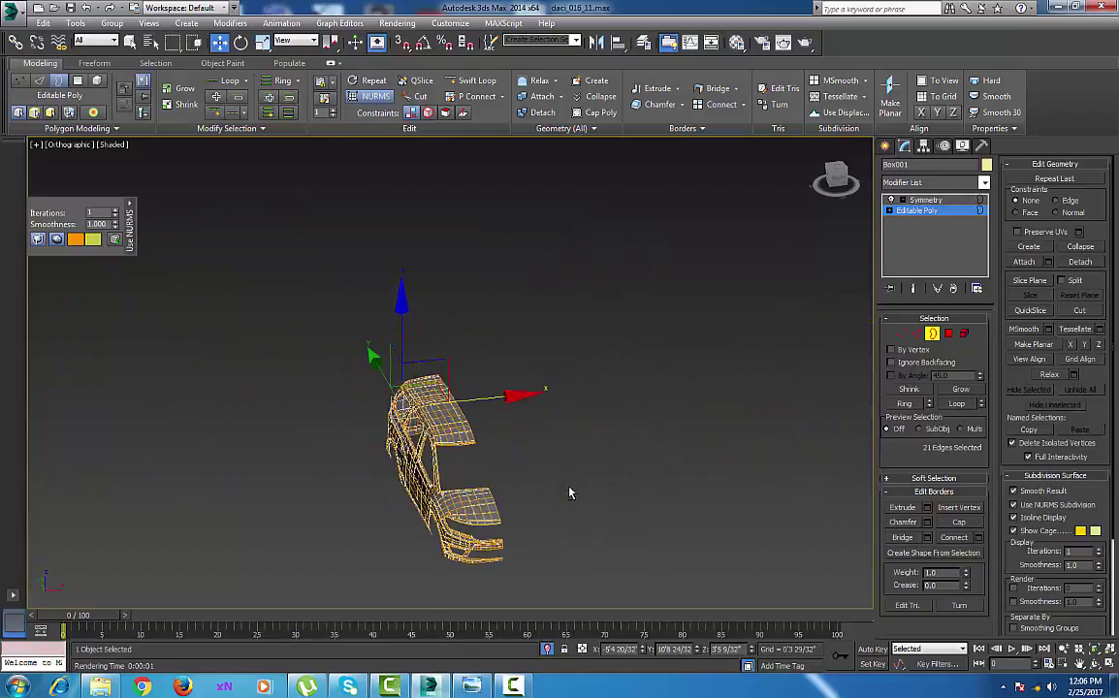
{"action": "scroll", "coordinate": [485, 506], "scroll_direction": "up", "scroll_amount": 5}
{"action": "middle_click_drag", "start_coordinate": [458, 524], "coordinate": [571, 495]}
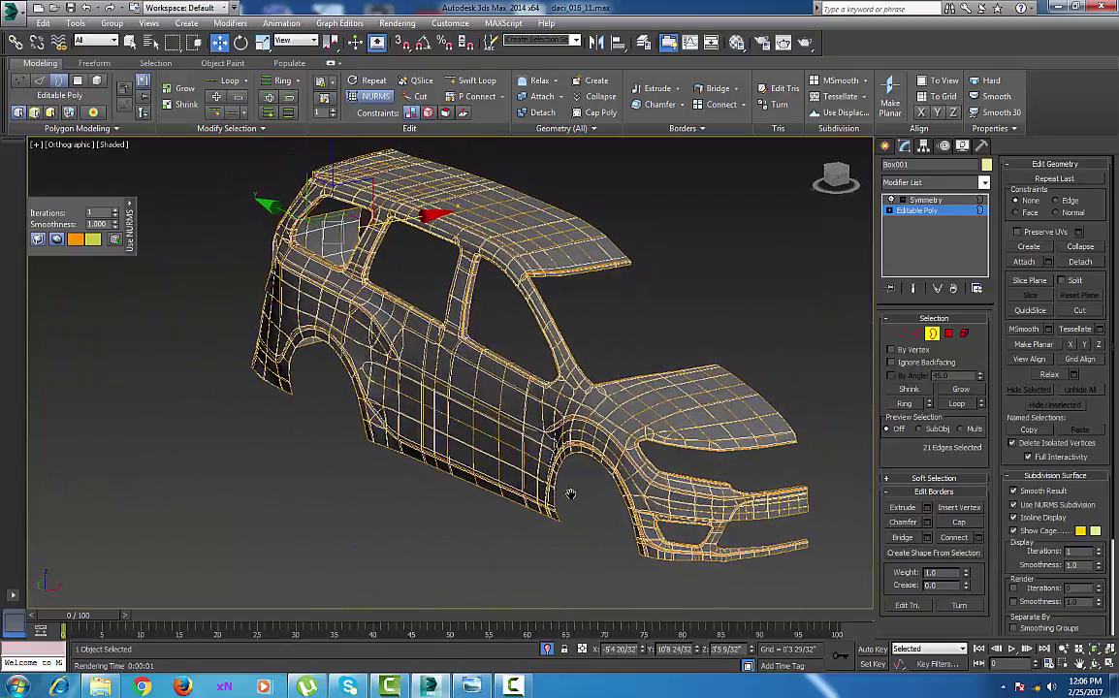
{"action": "scroll", "coordinate": [572, 495], "scroll_direction": "up", "scroll_amount": 4}
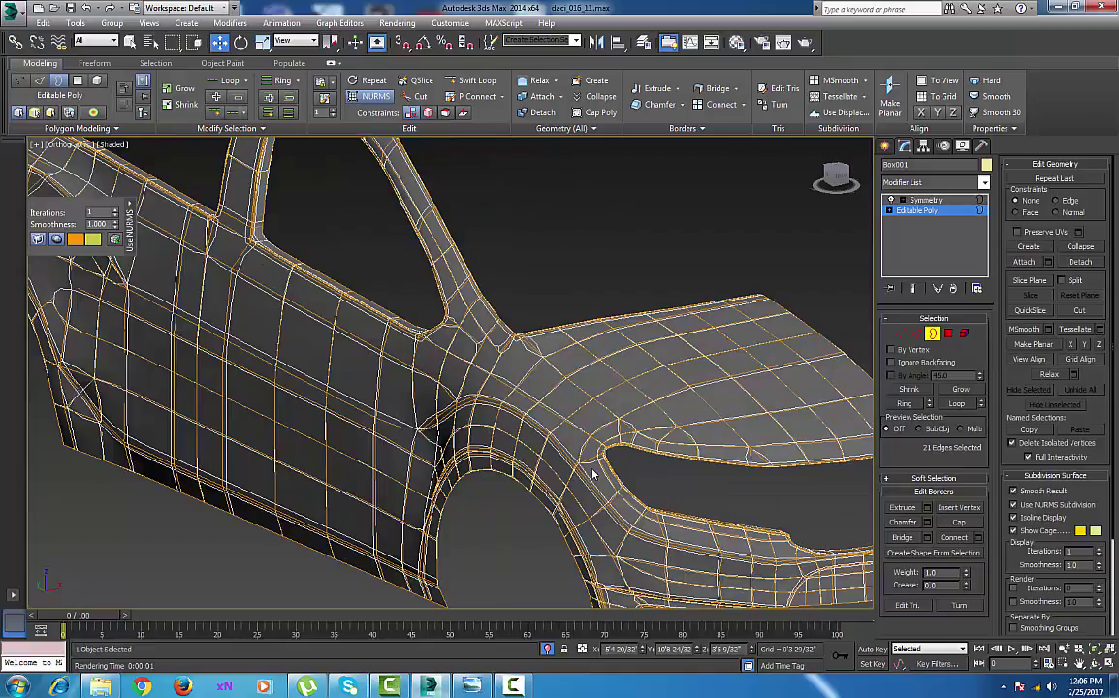